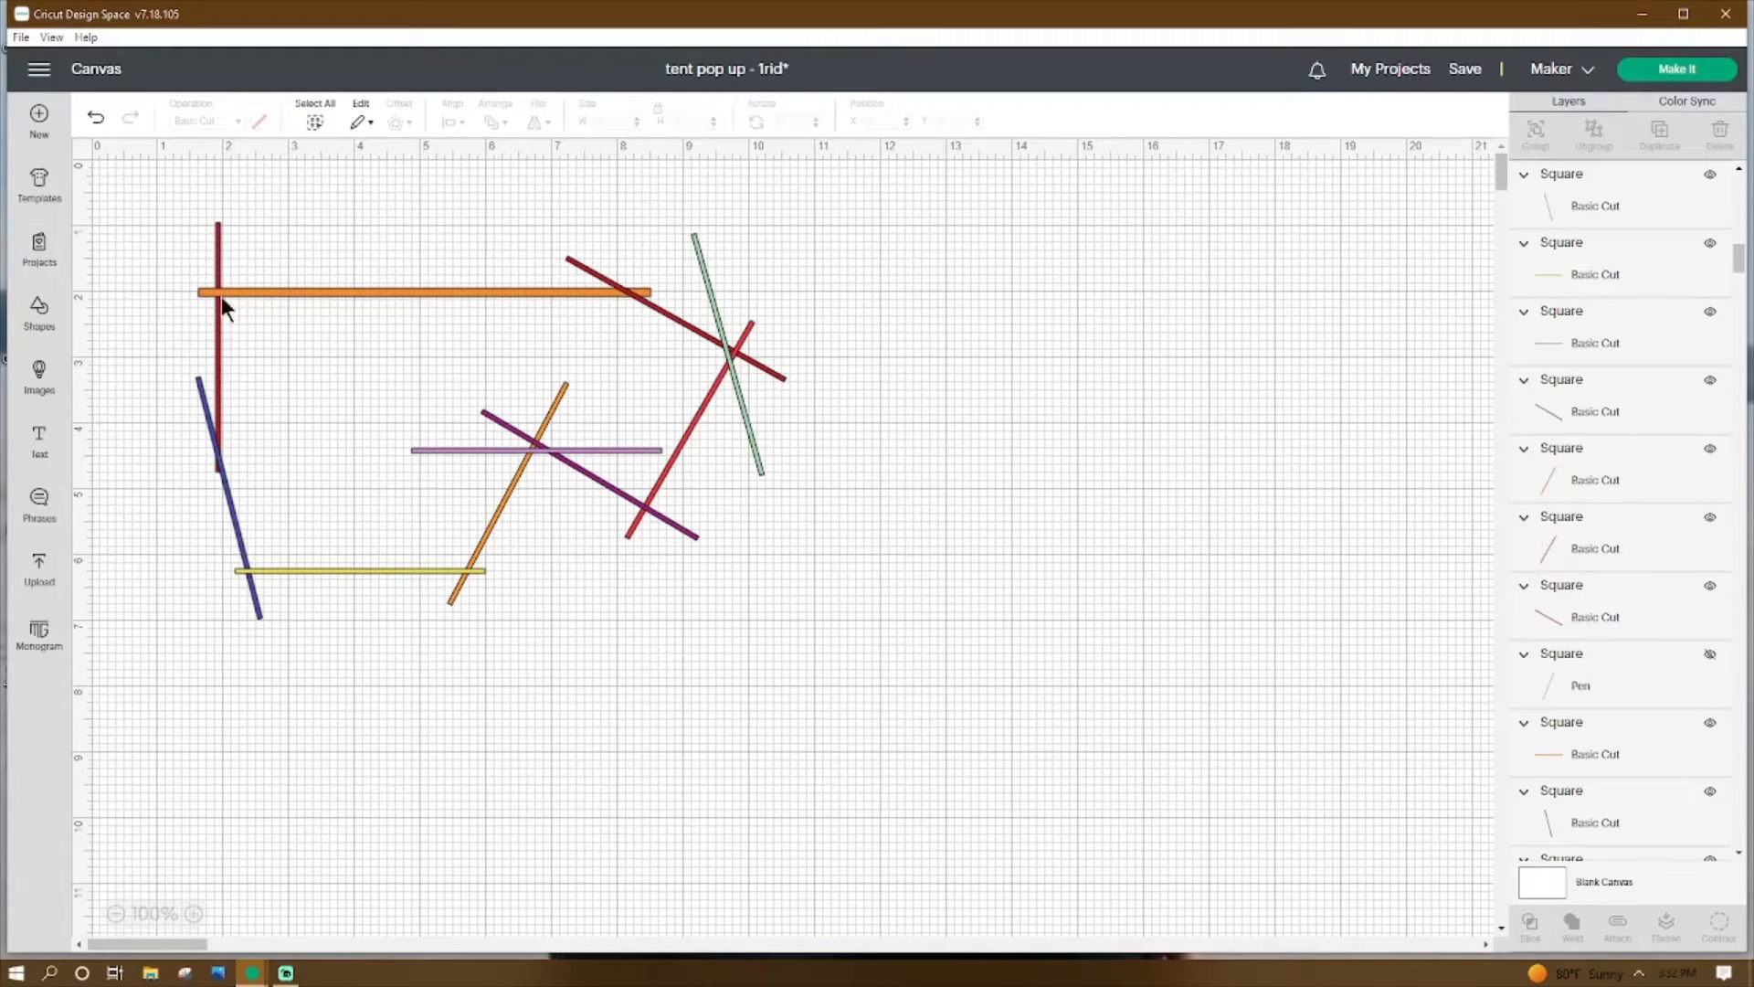
Move all the coloured bars down about 2.4 in and place a duplicate of the vertical red bar at about X 15.1, Y 0.4.
{"action": "left_click", "coordinate": [313, 291]}
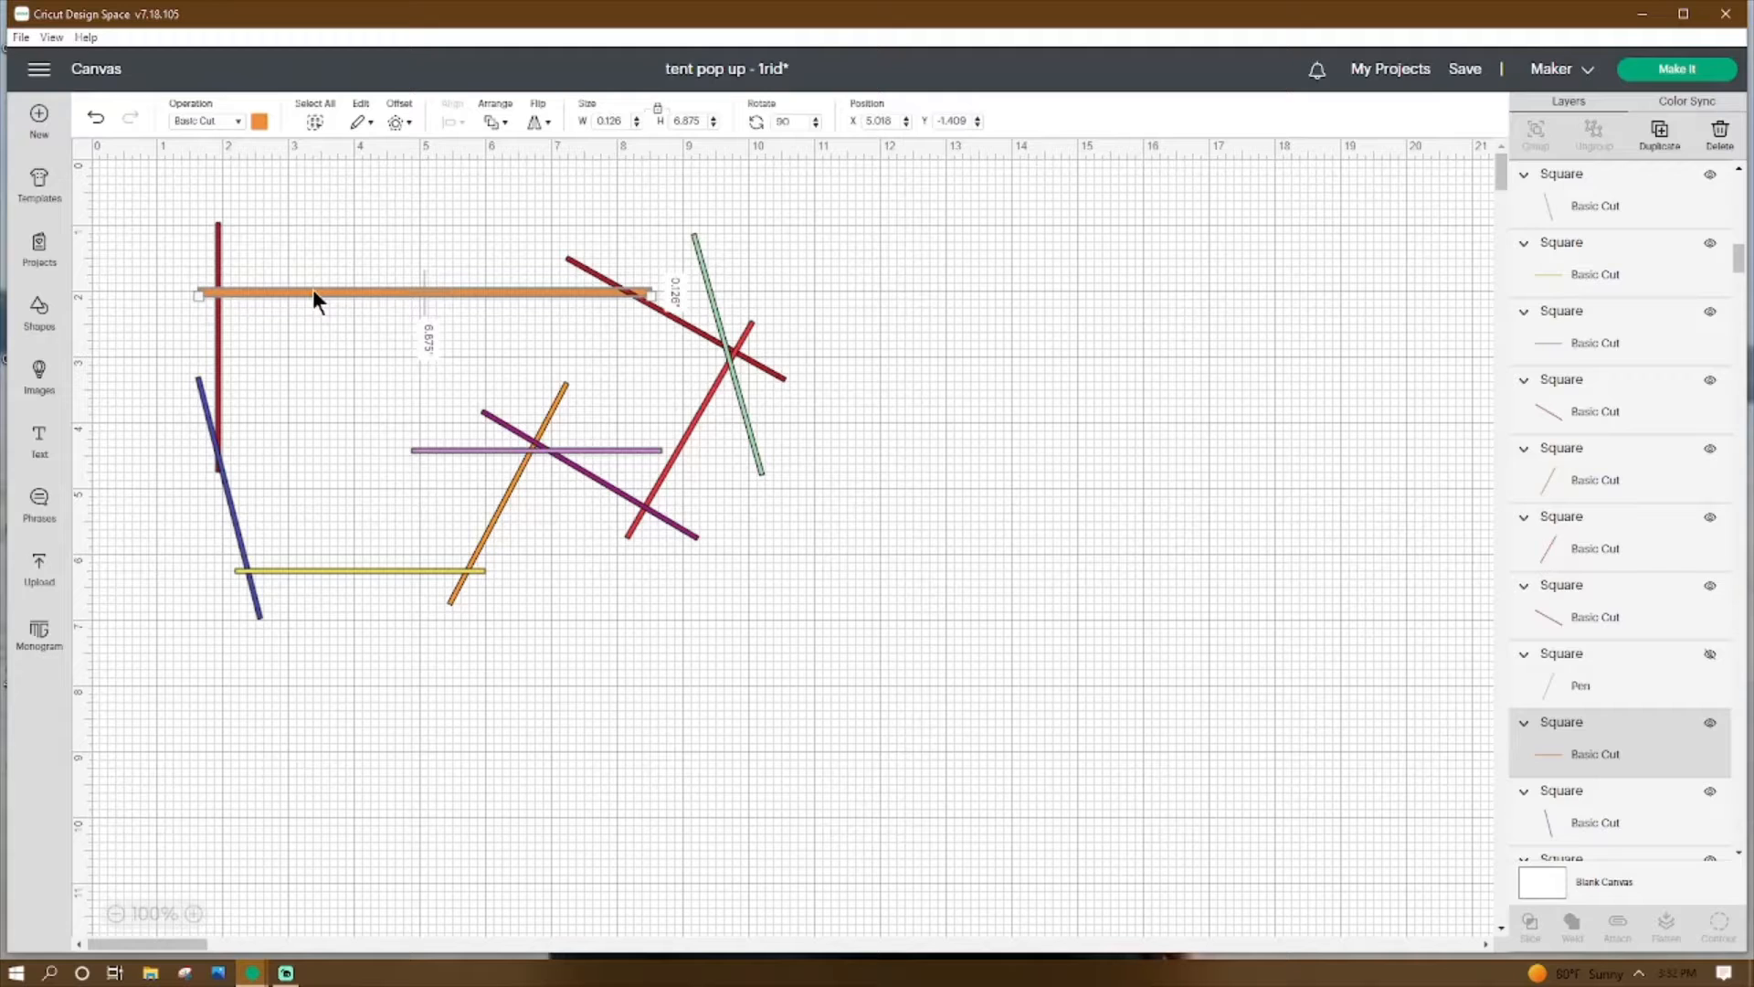
{"action": "left_click_drag", "start_coordinate": [313, 289], "coordinate": [331, 453]}
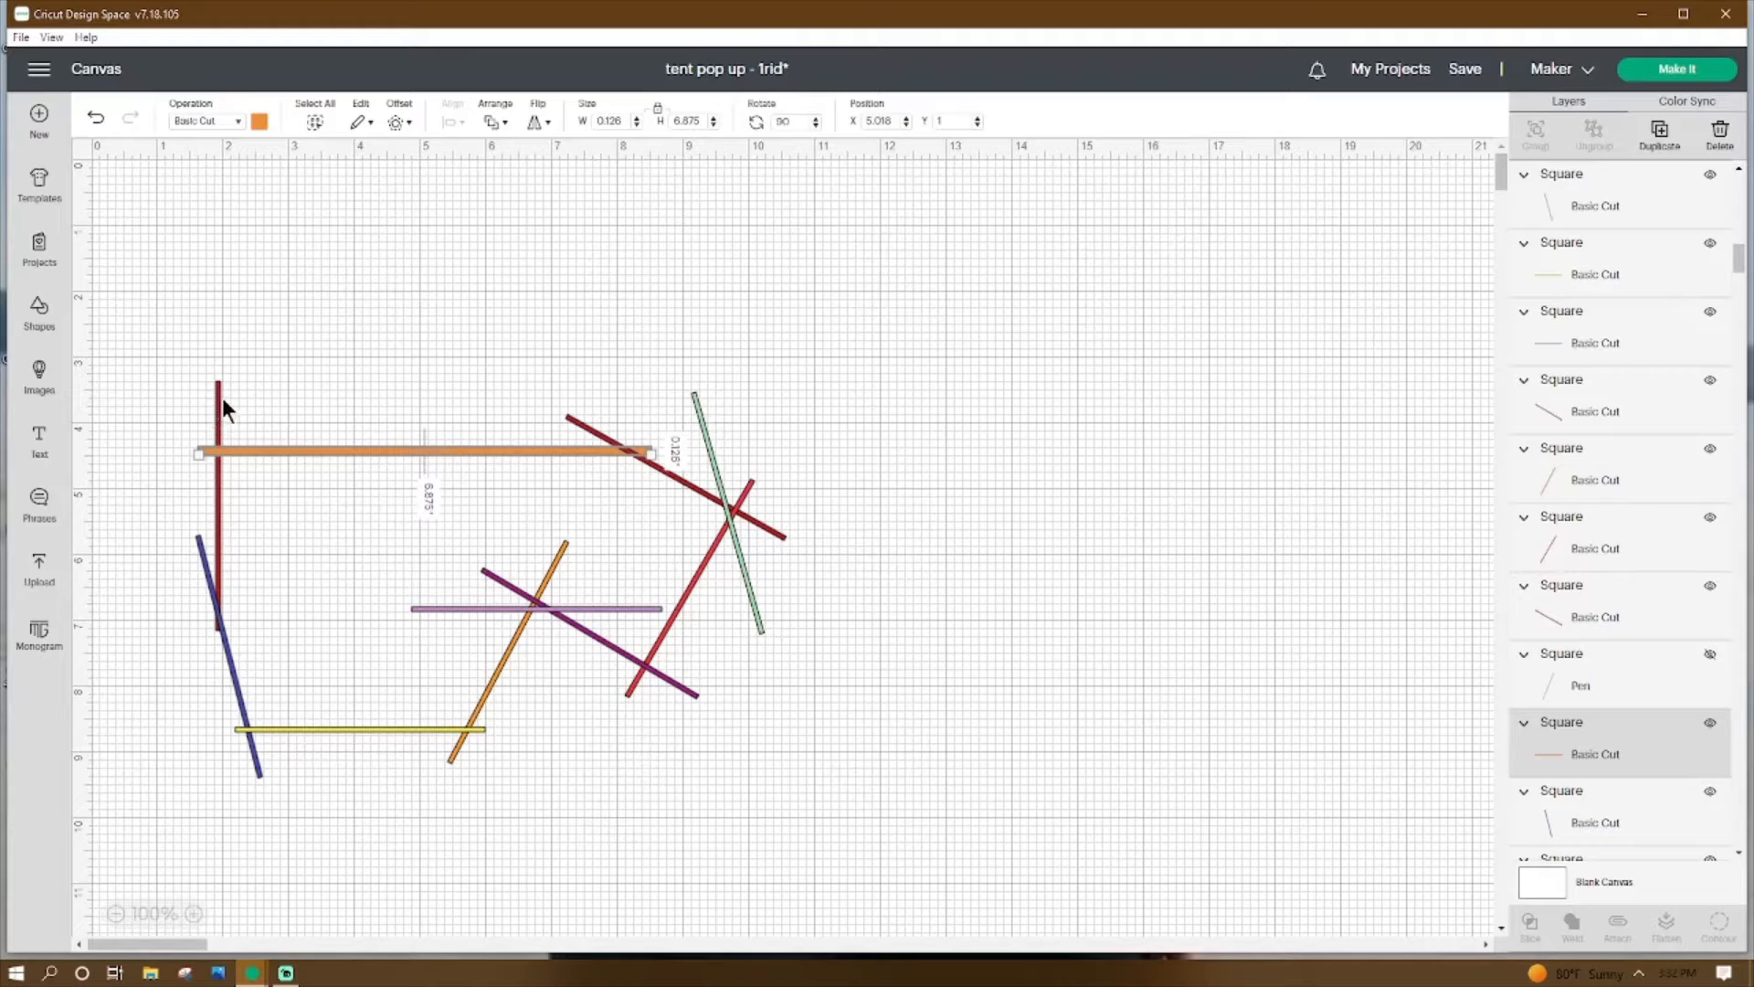
{"action": "right_click", "coordinate": [460, 448]}
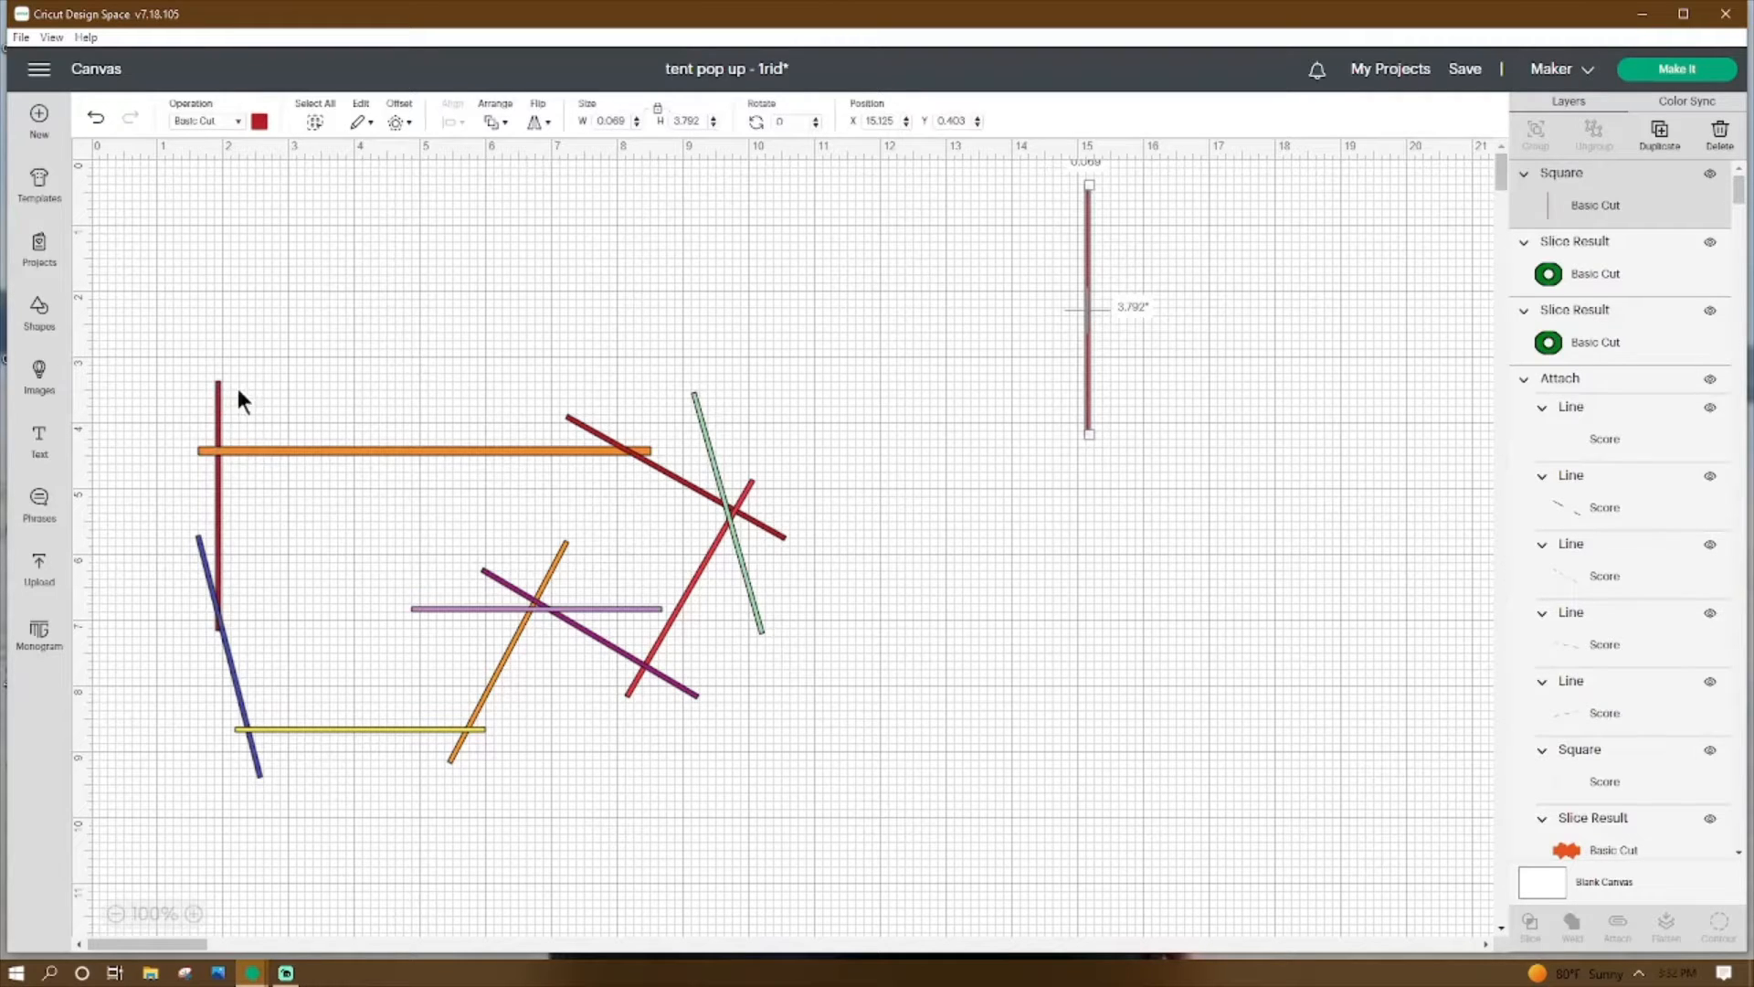
Examine the bars one by one around the outline, from the vertical red bar to the upper dark red diagonal, checking their crossings.
{"action": "left_click", "coordinate": [221, 418]}
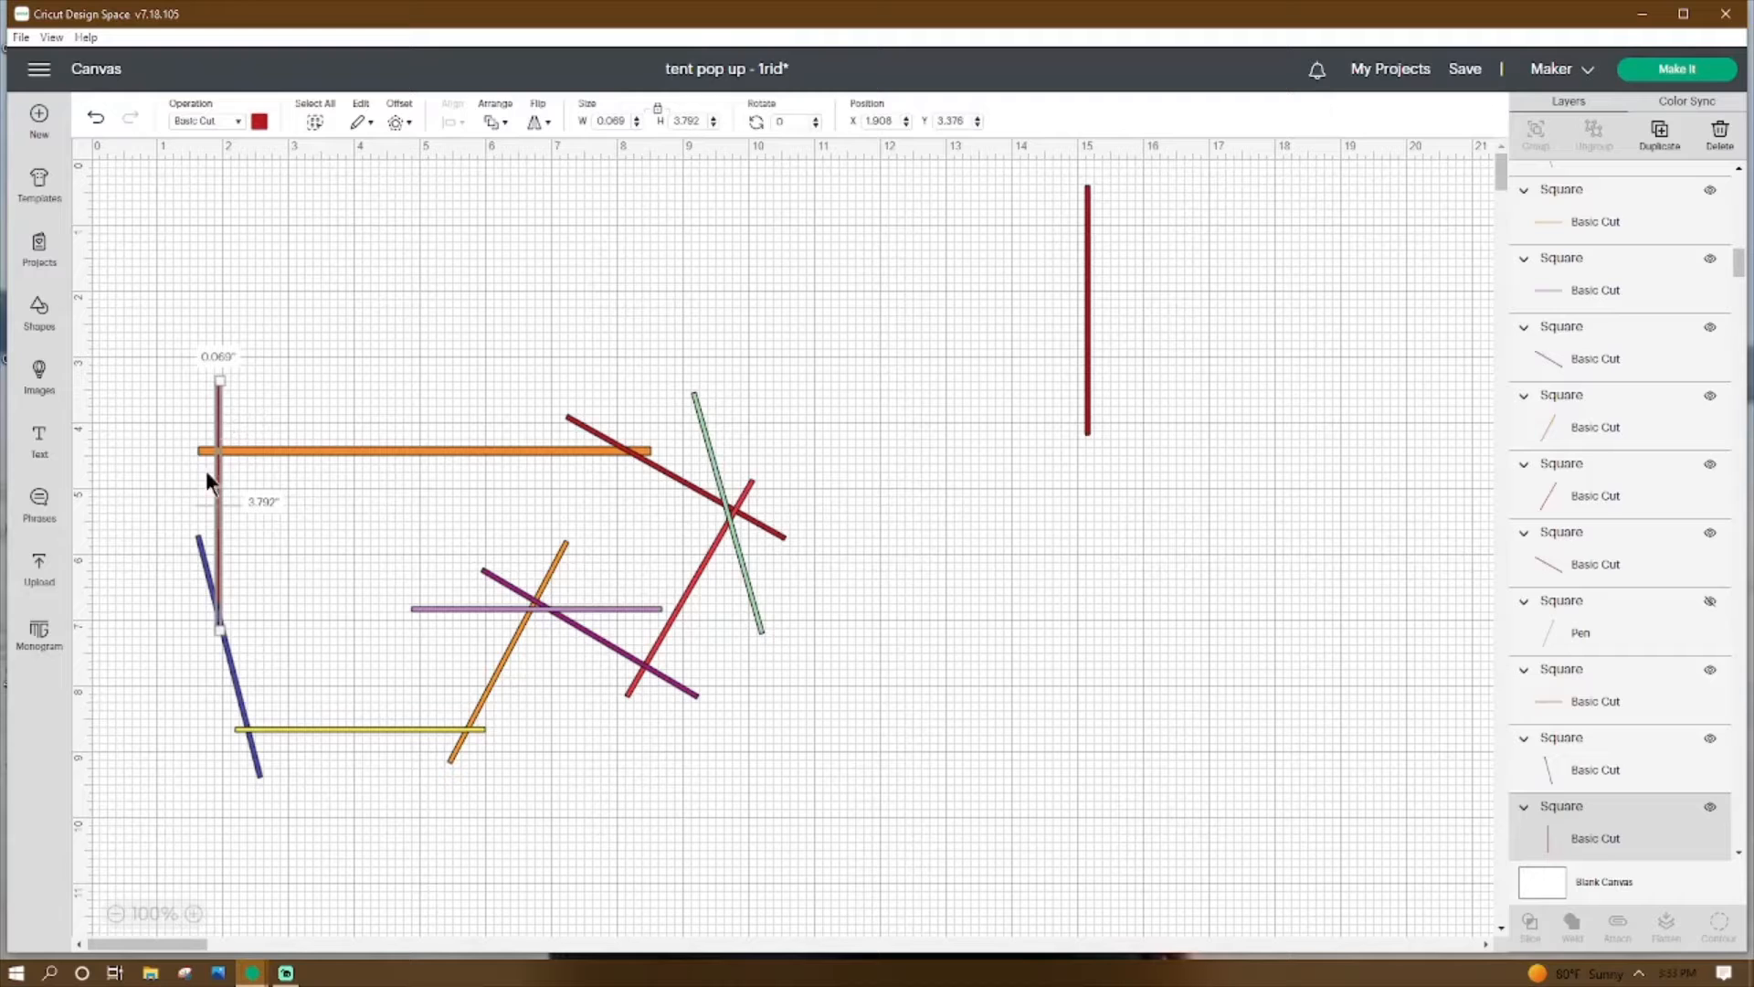
{"action": "left_click", "coordinate": [238, 679]}
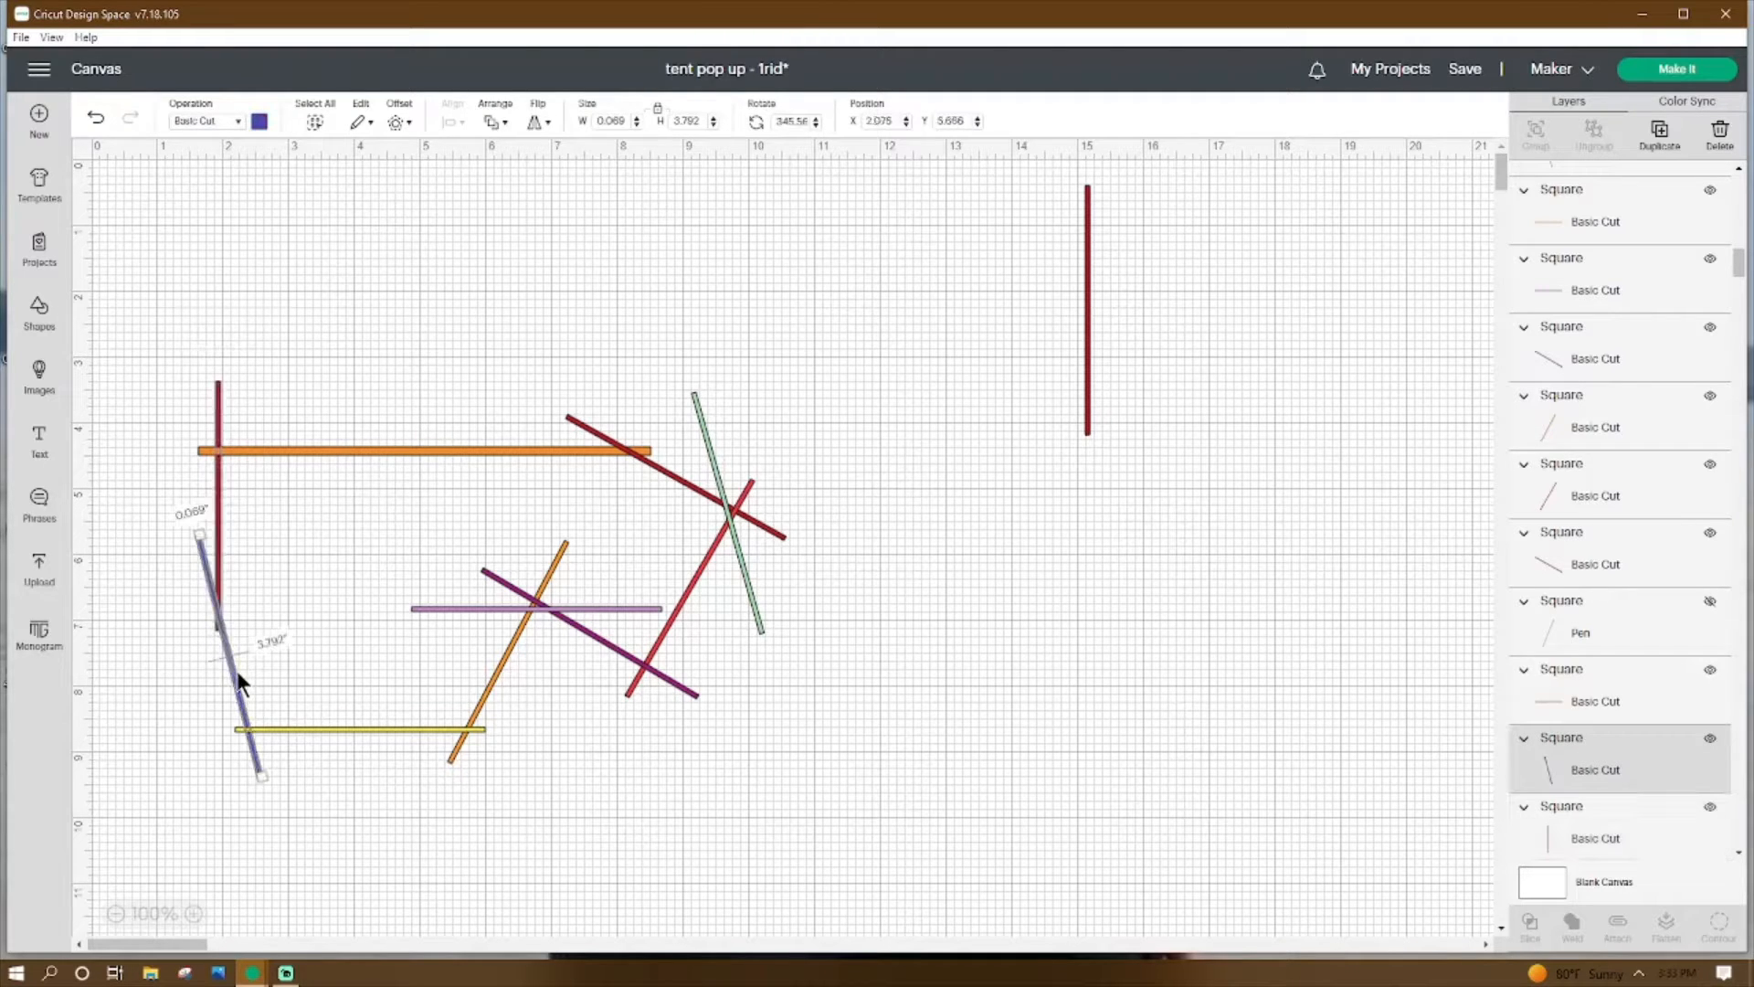
{"action": "left_click", "coordinate": [217, 482]}
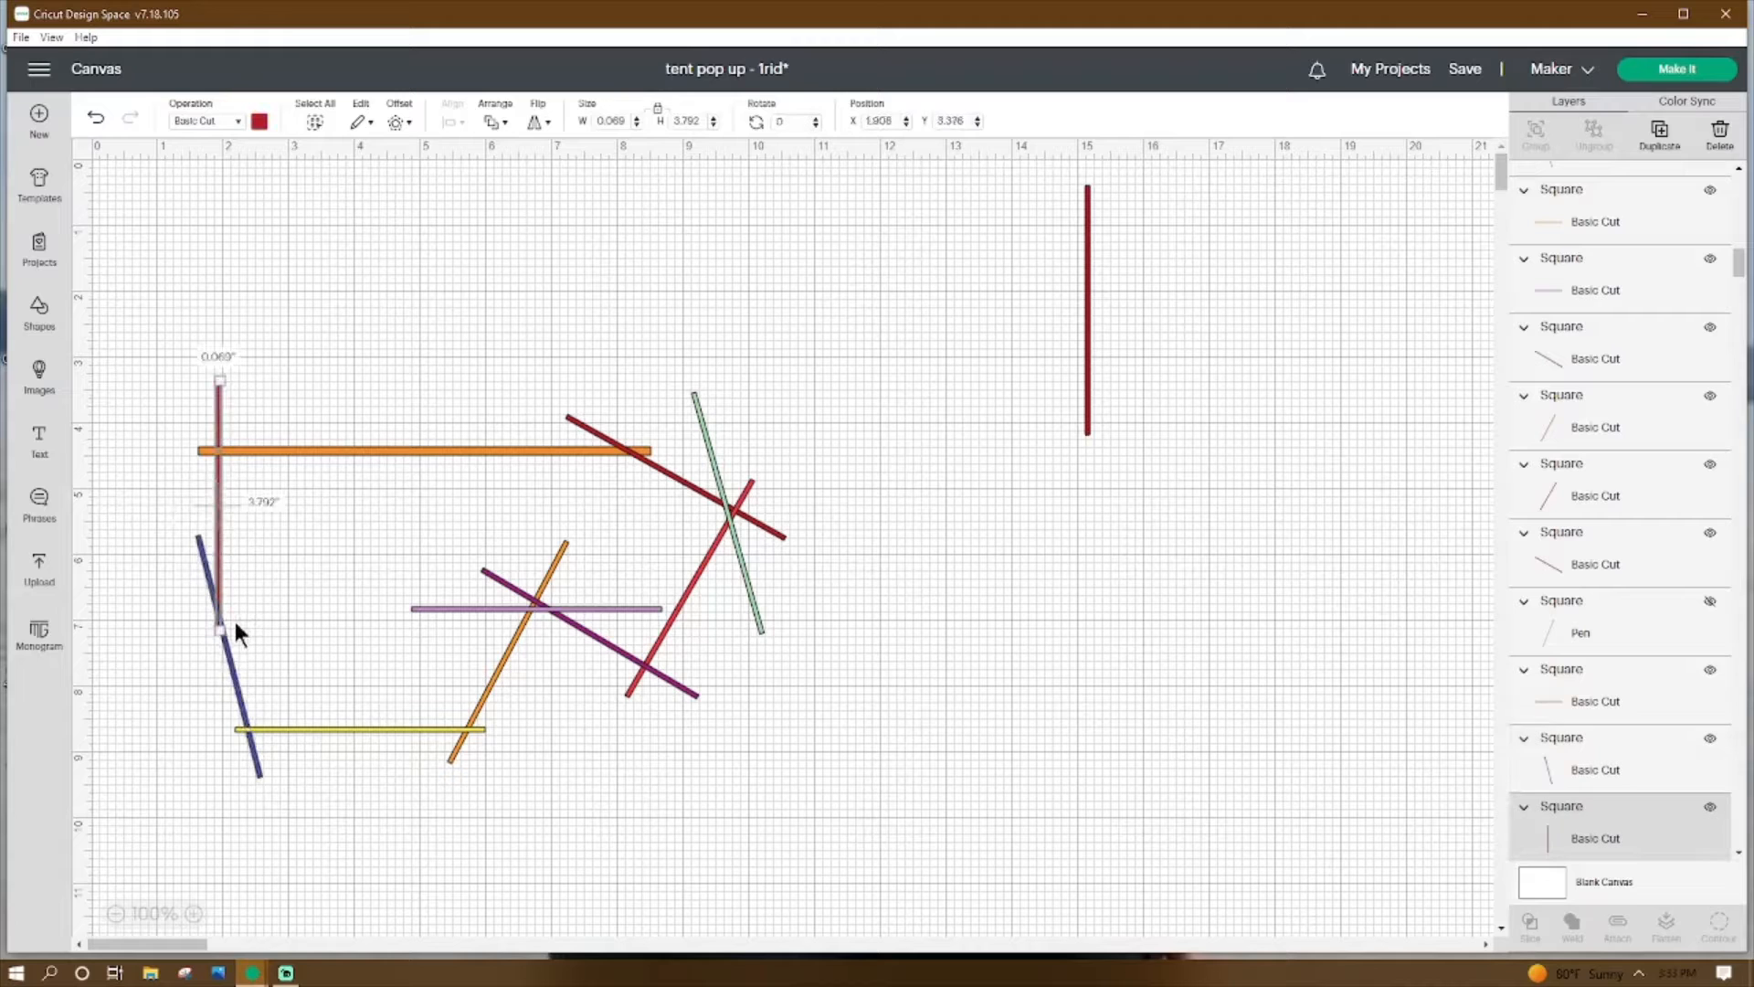
{"action": "left_click", "coordinate": [234, 681]}
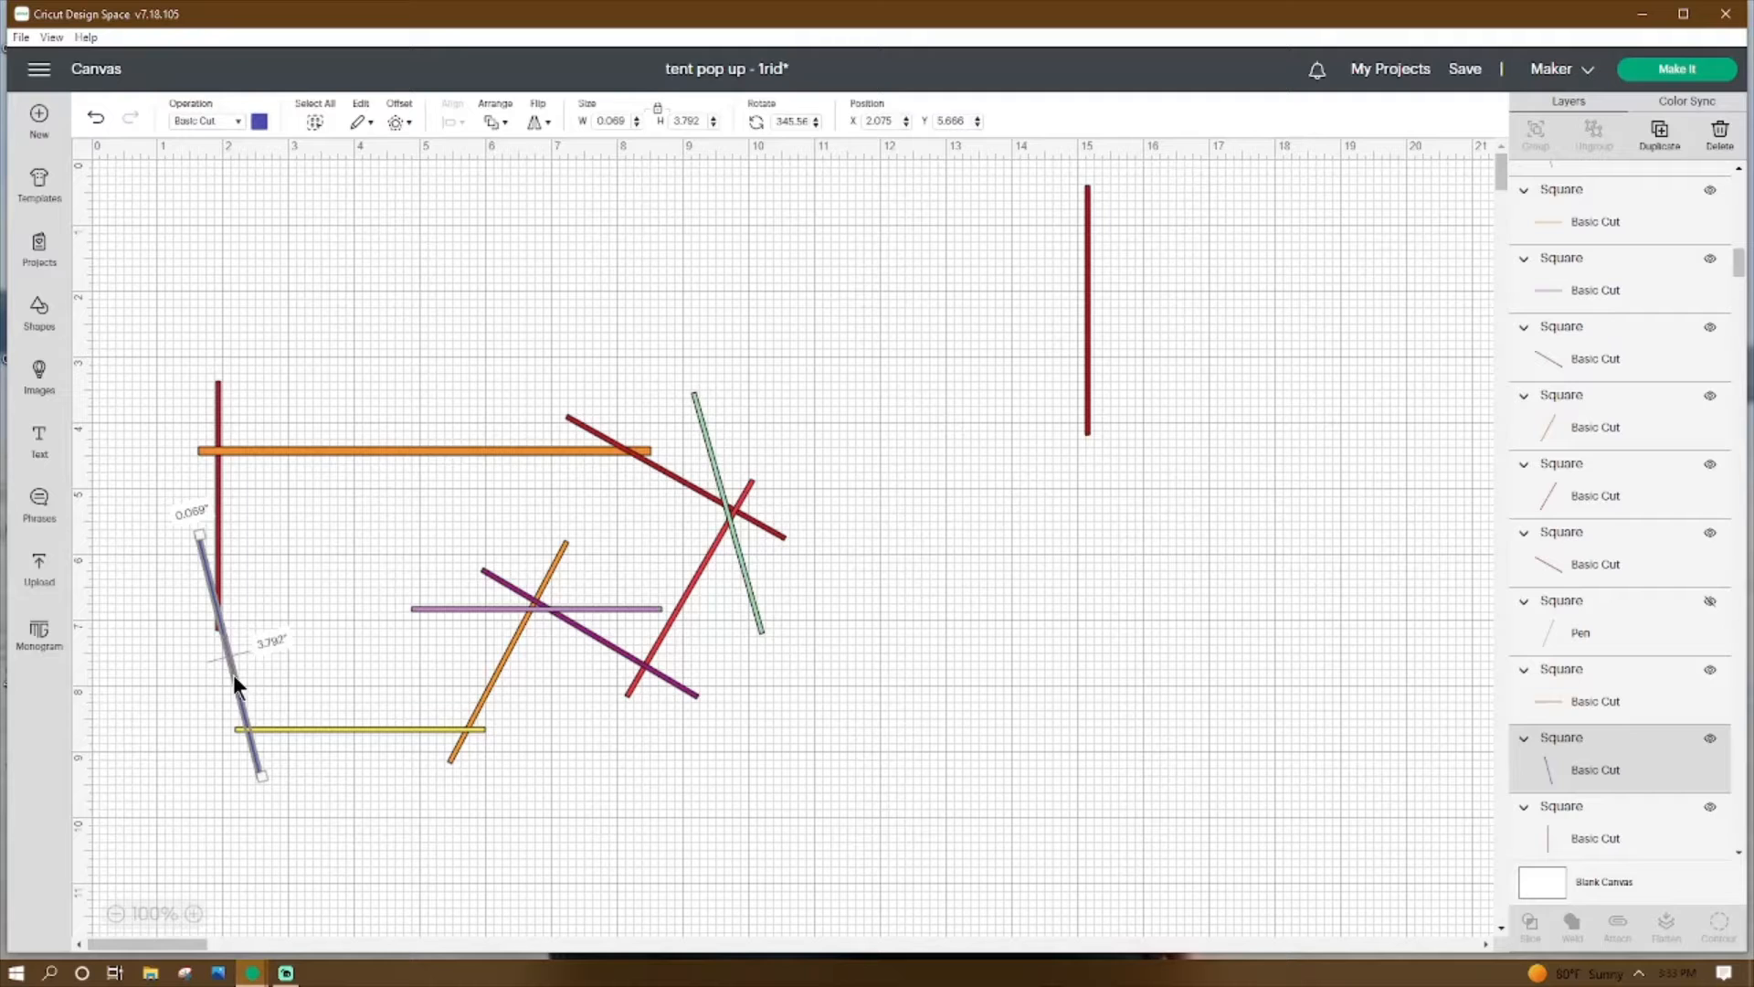
{"action": "left_click", "coordinate": [299, 730]}
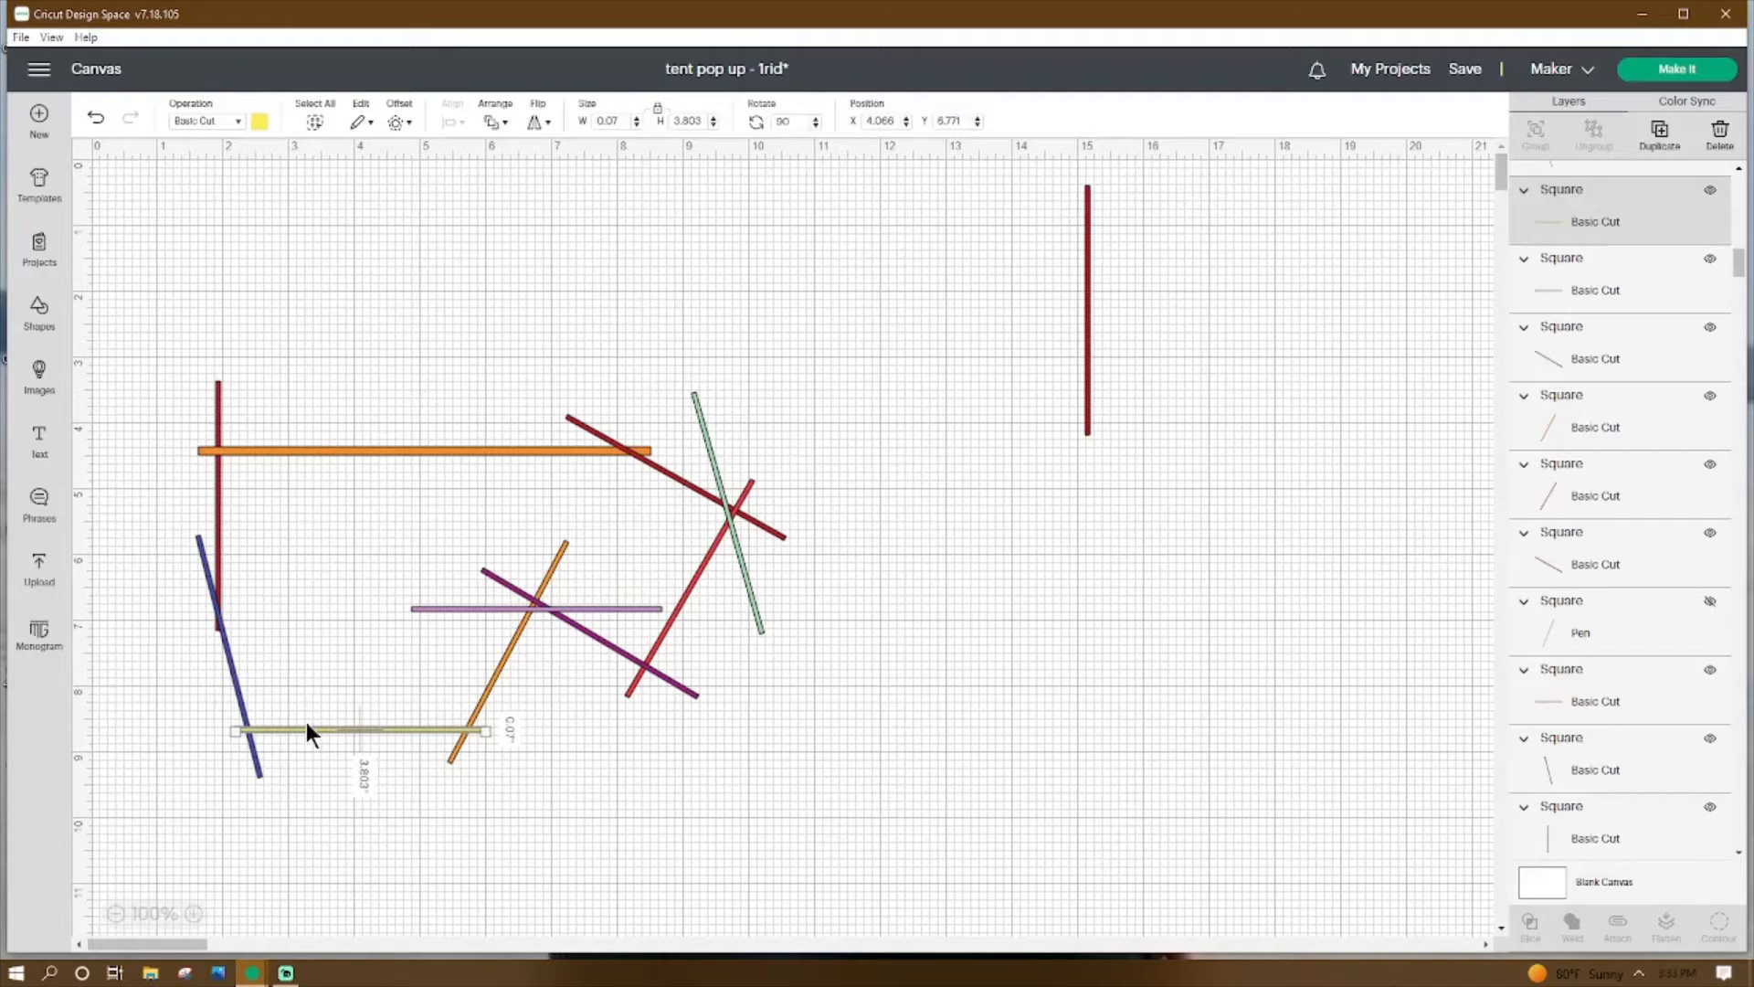
{"action": "left_click", "coordinate": [240, 700]}
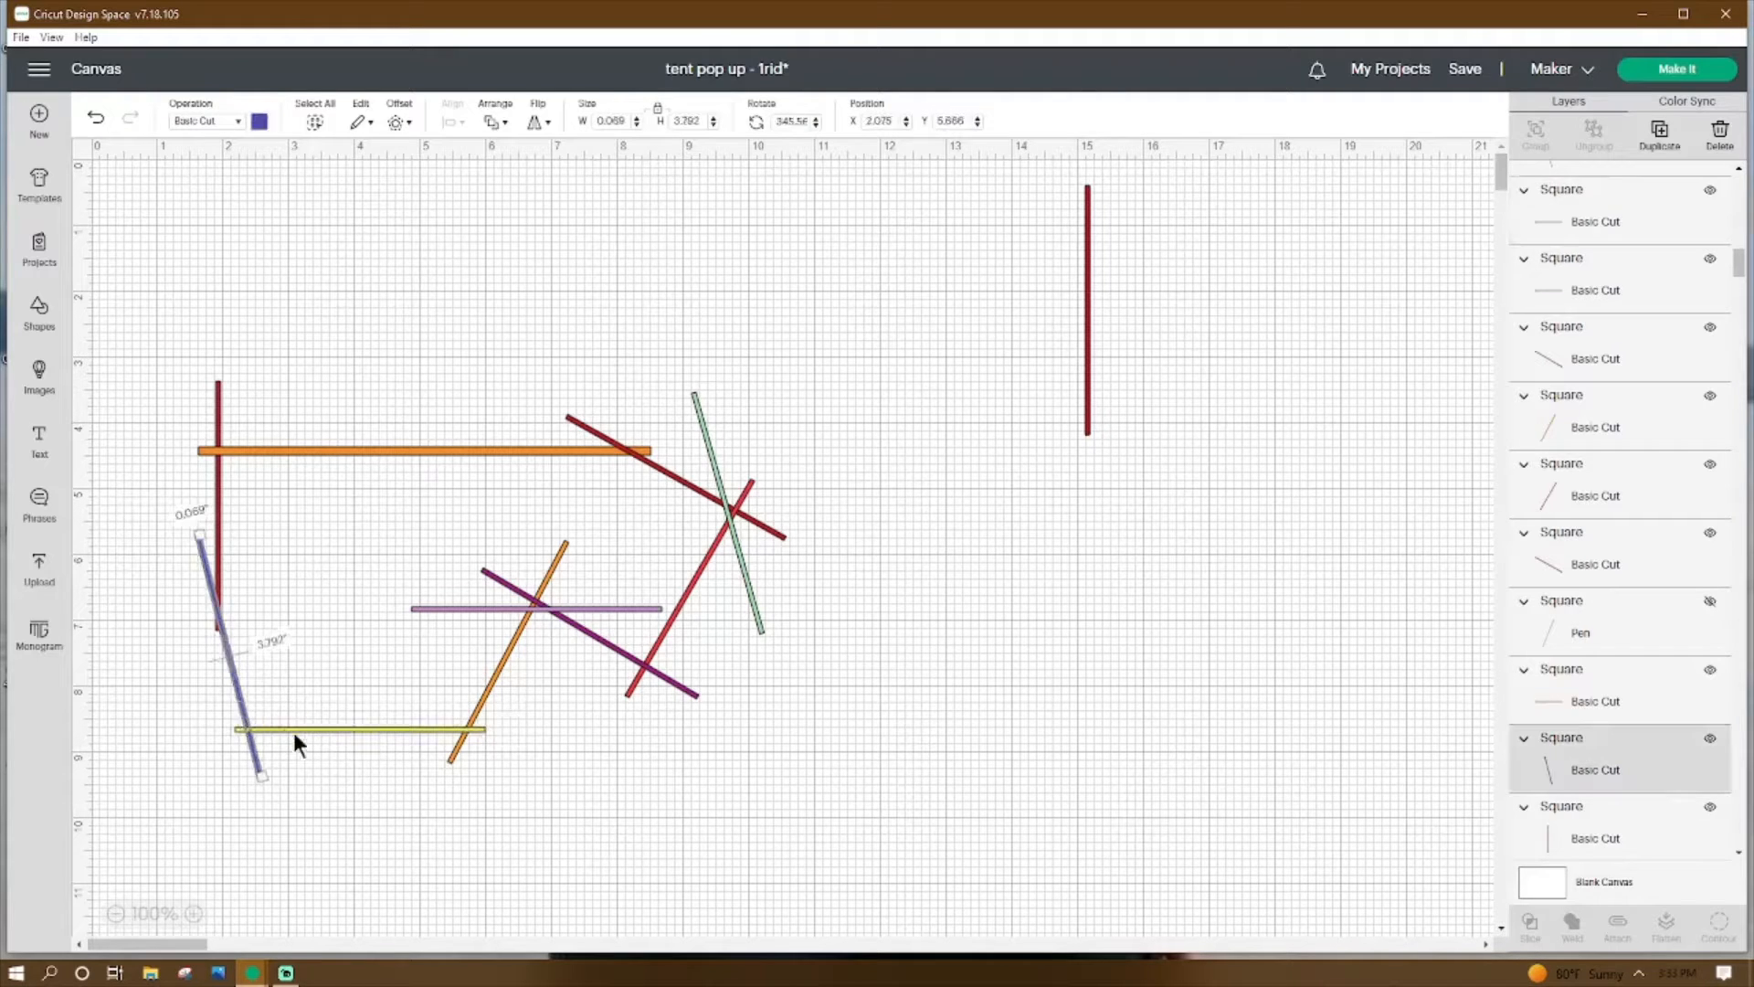
{"action": "left_click", "coordinate": [313, 729]}
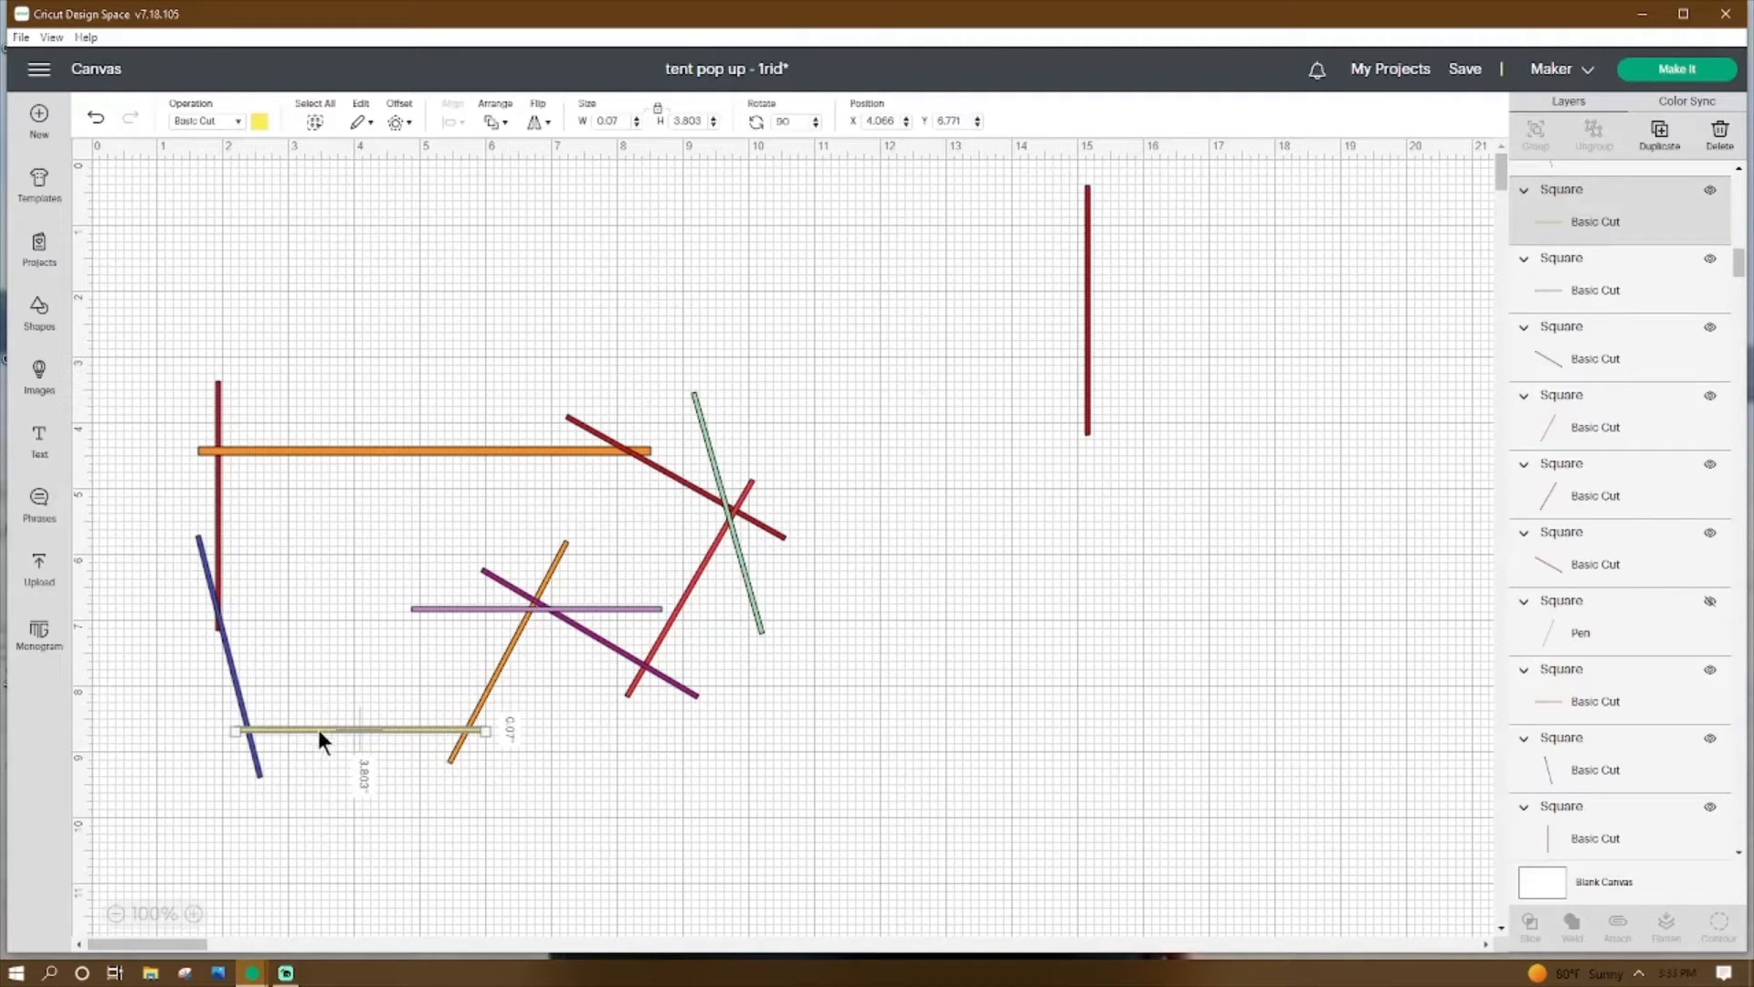
{"action": "left_click", "coordinate": [228, 667]}
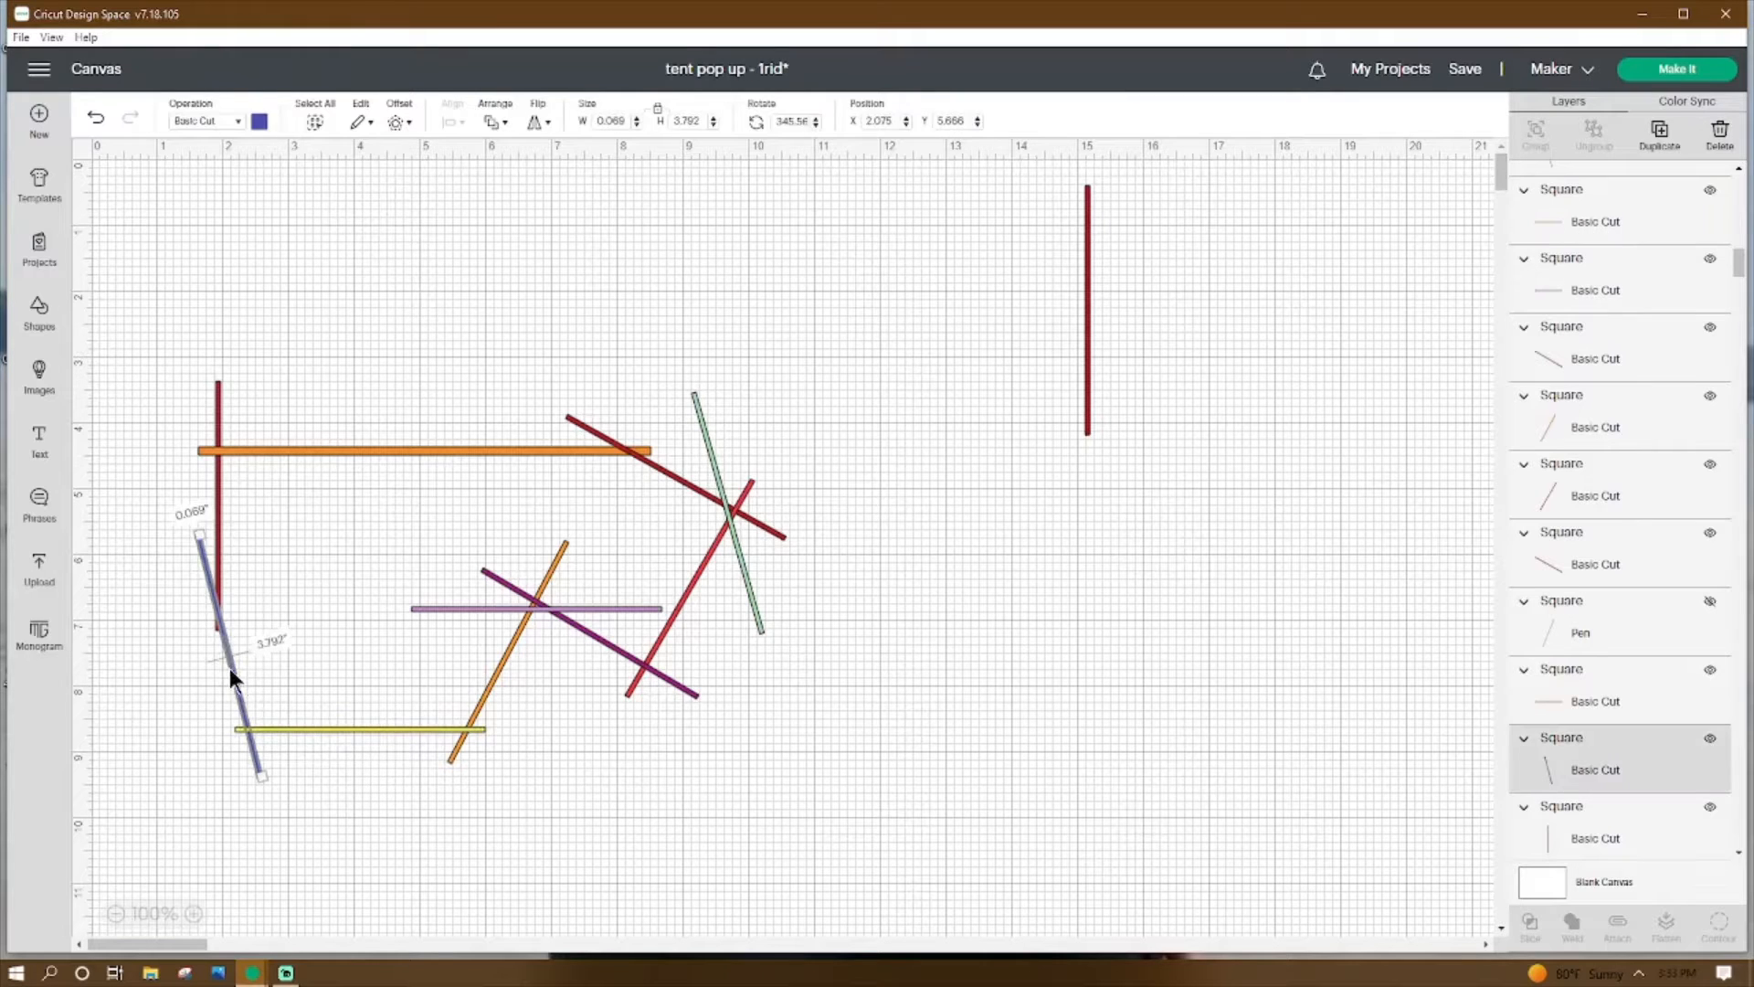
{"action": "left_click", "coordinate": [325, 728]}
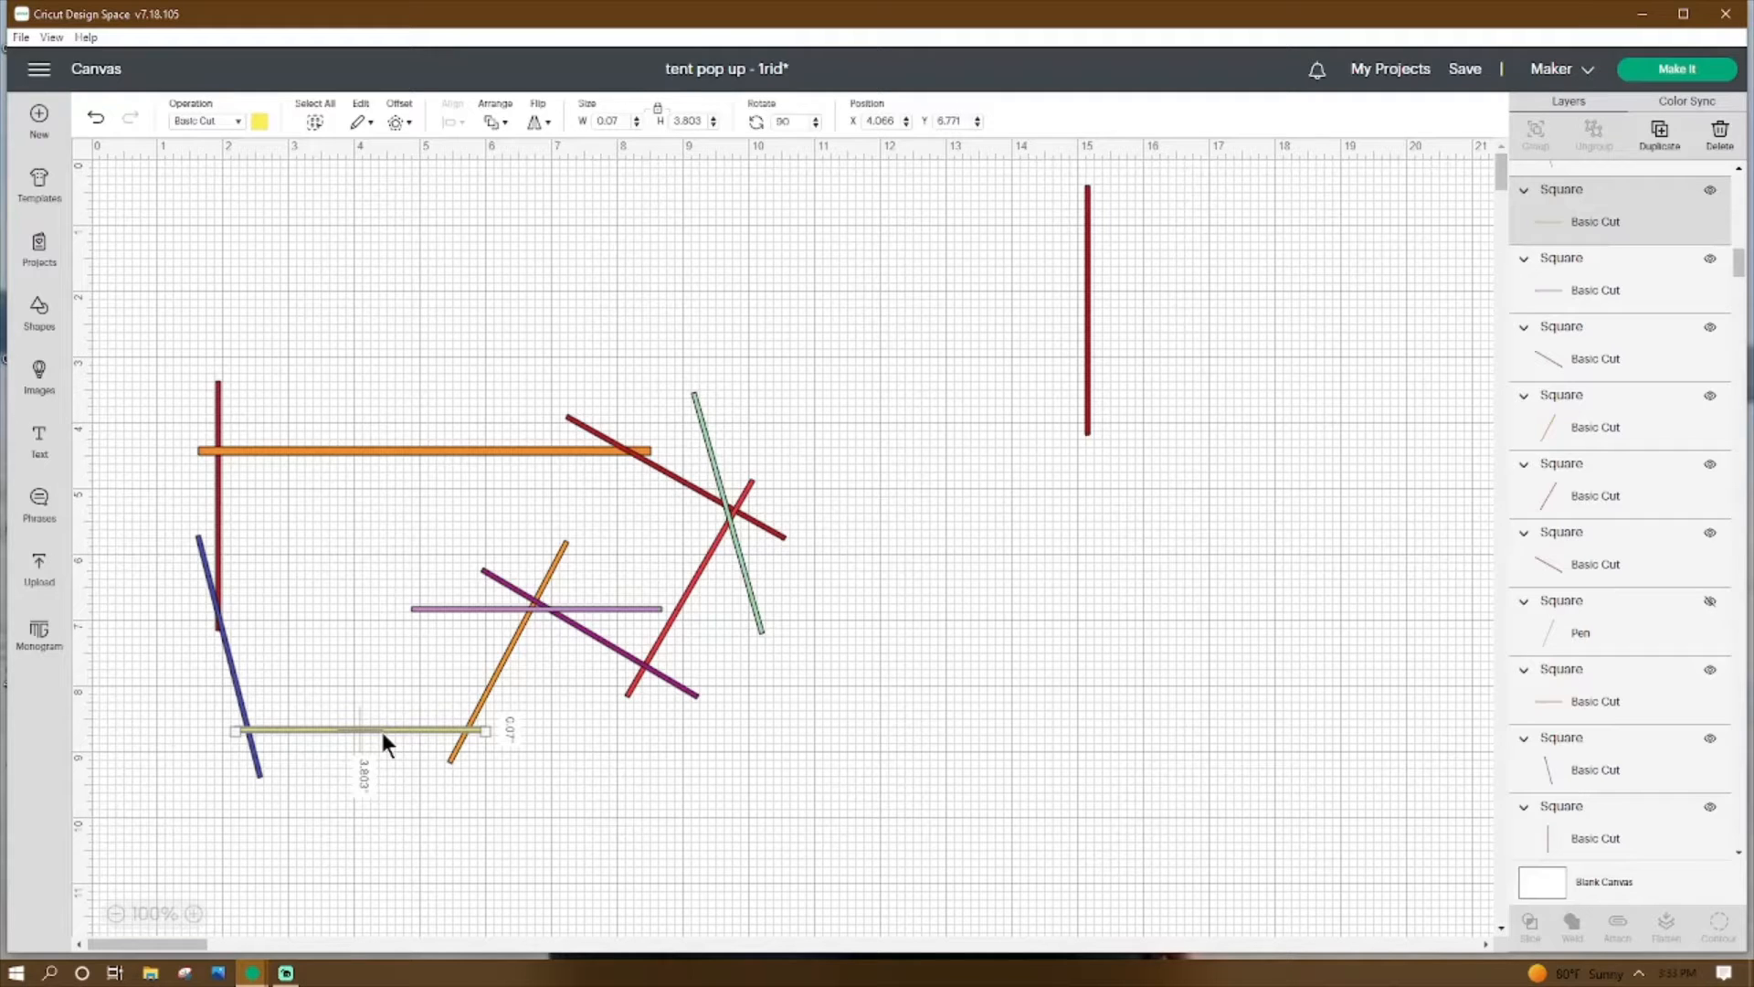
{"action": "left_click", "coordinate": [492, 680]}
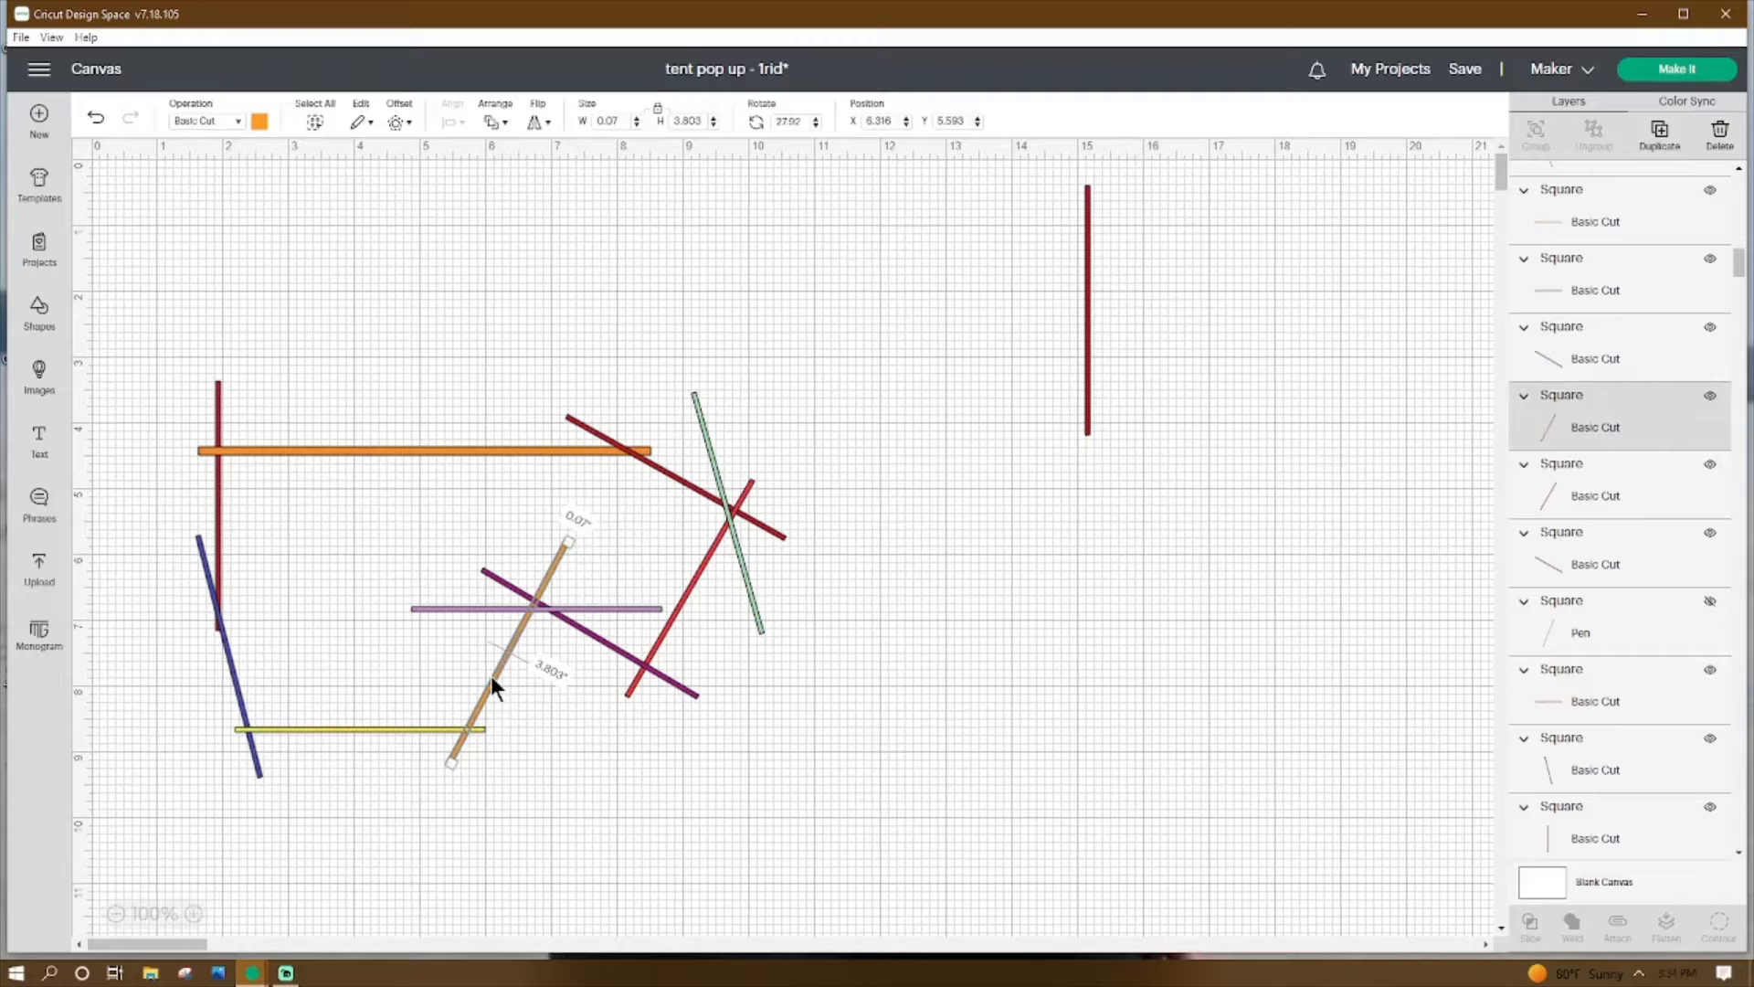
{"action": "left_click", "coordinate": [406, 727]}
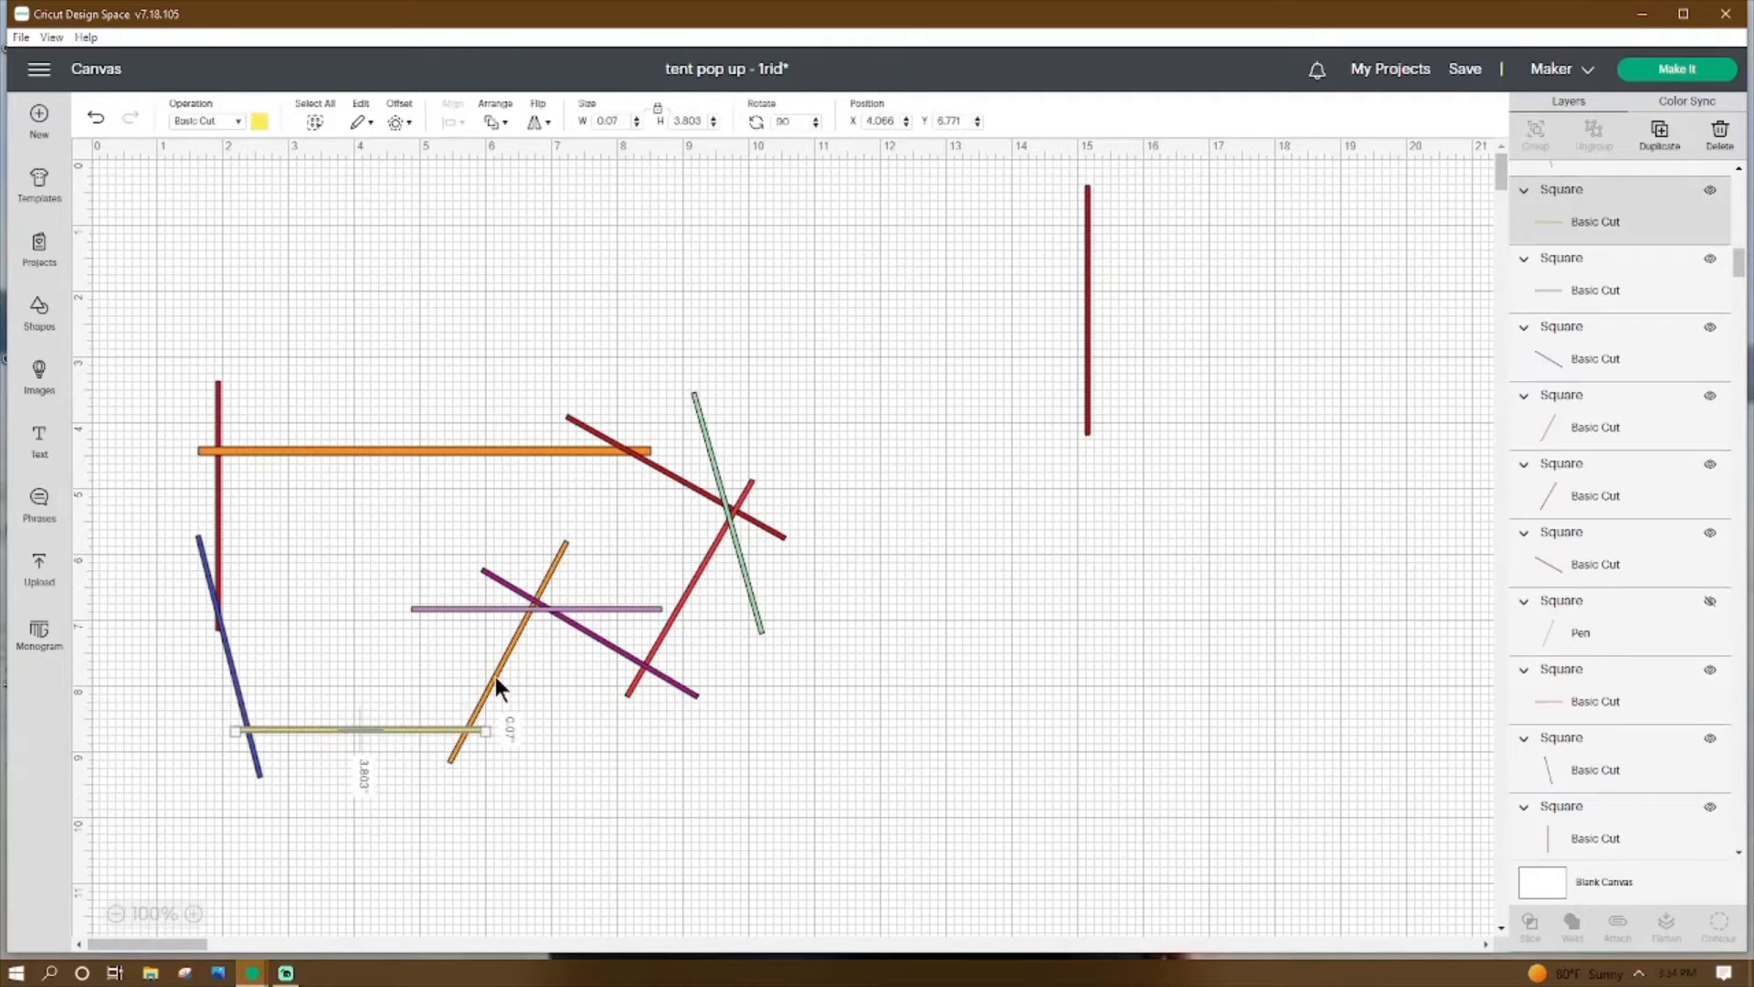
{"action": "left_click", "coordinate": [497, 668]}
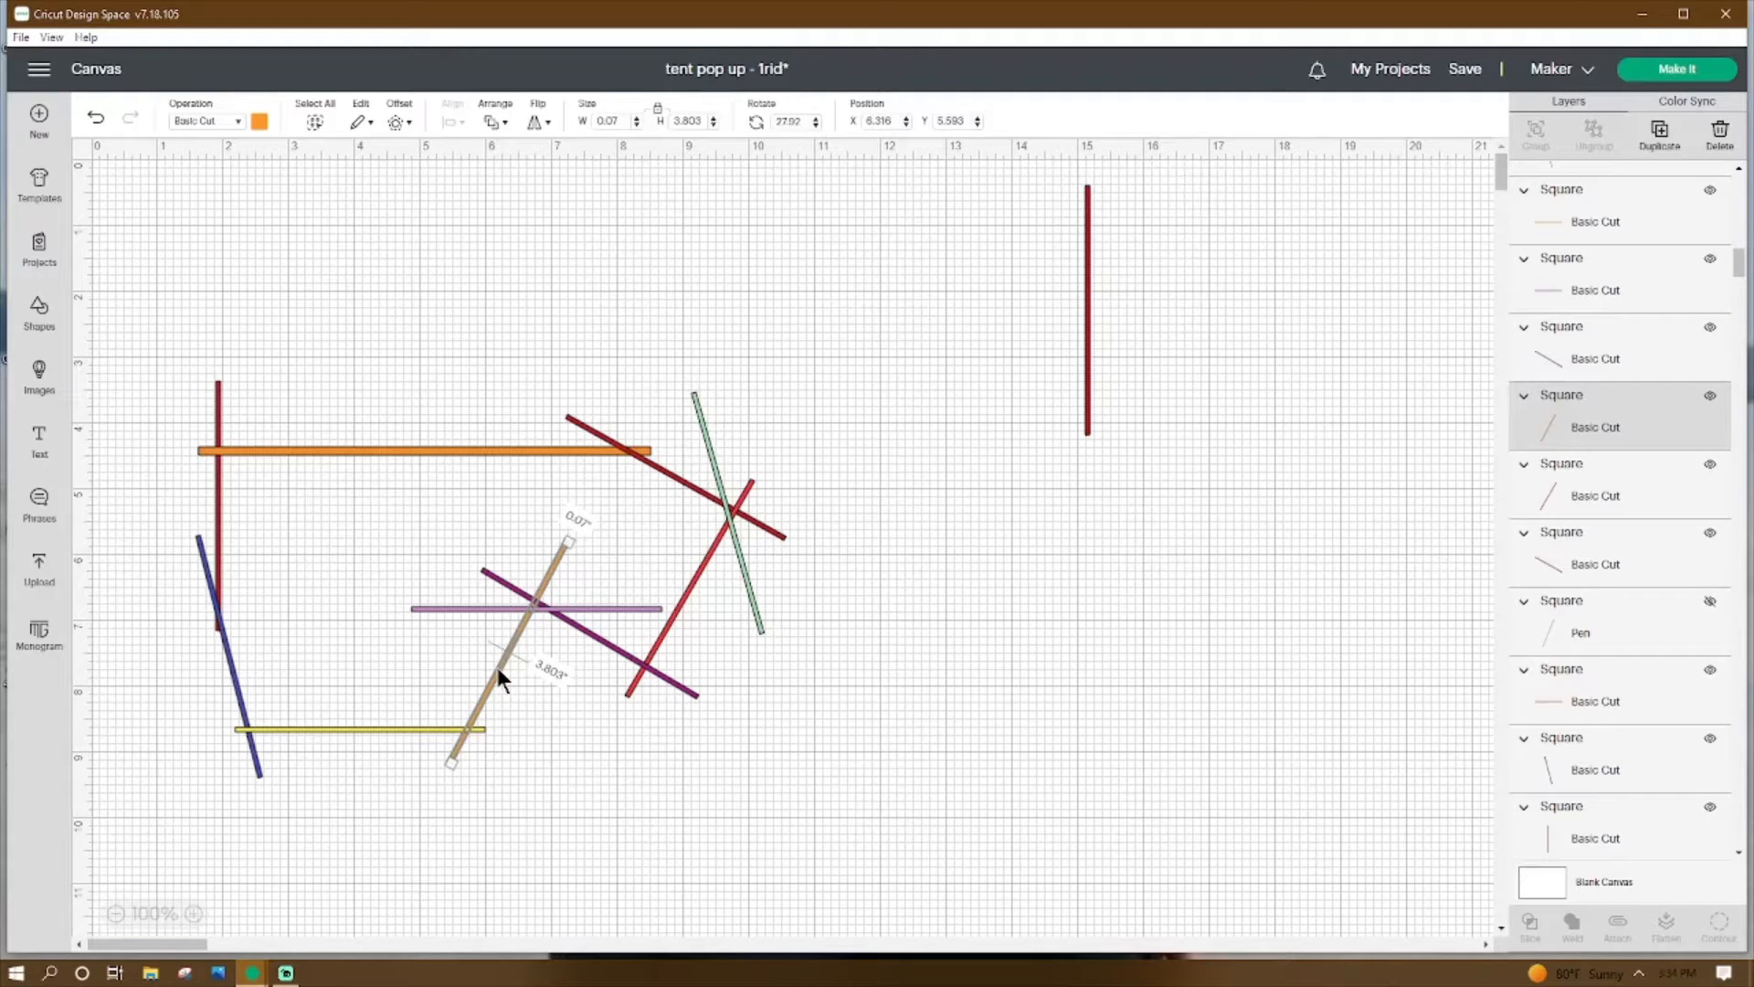
{"action": "left_click", "coordinate": [479, 607]}
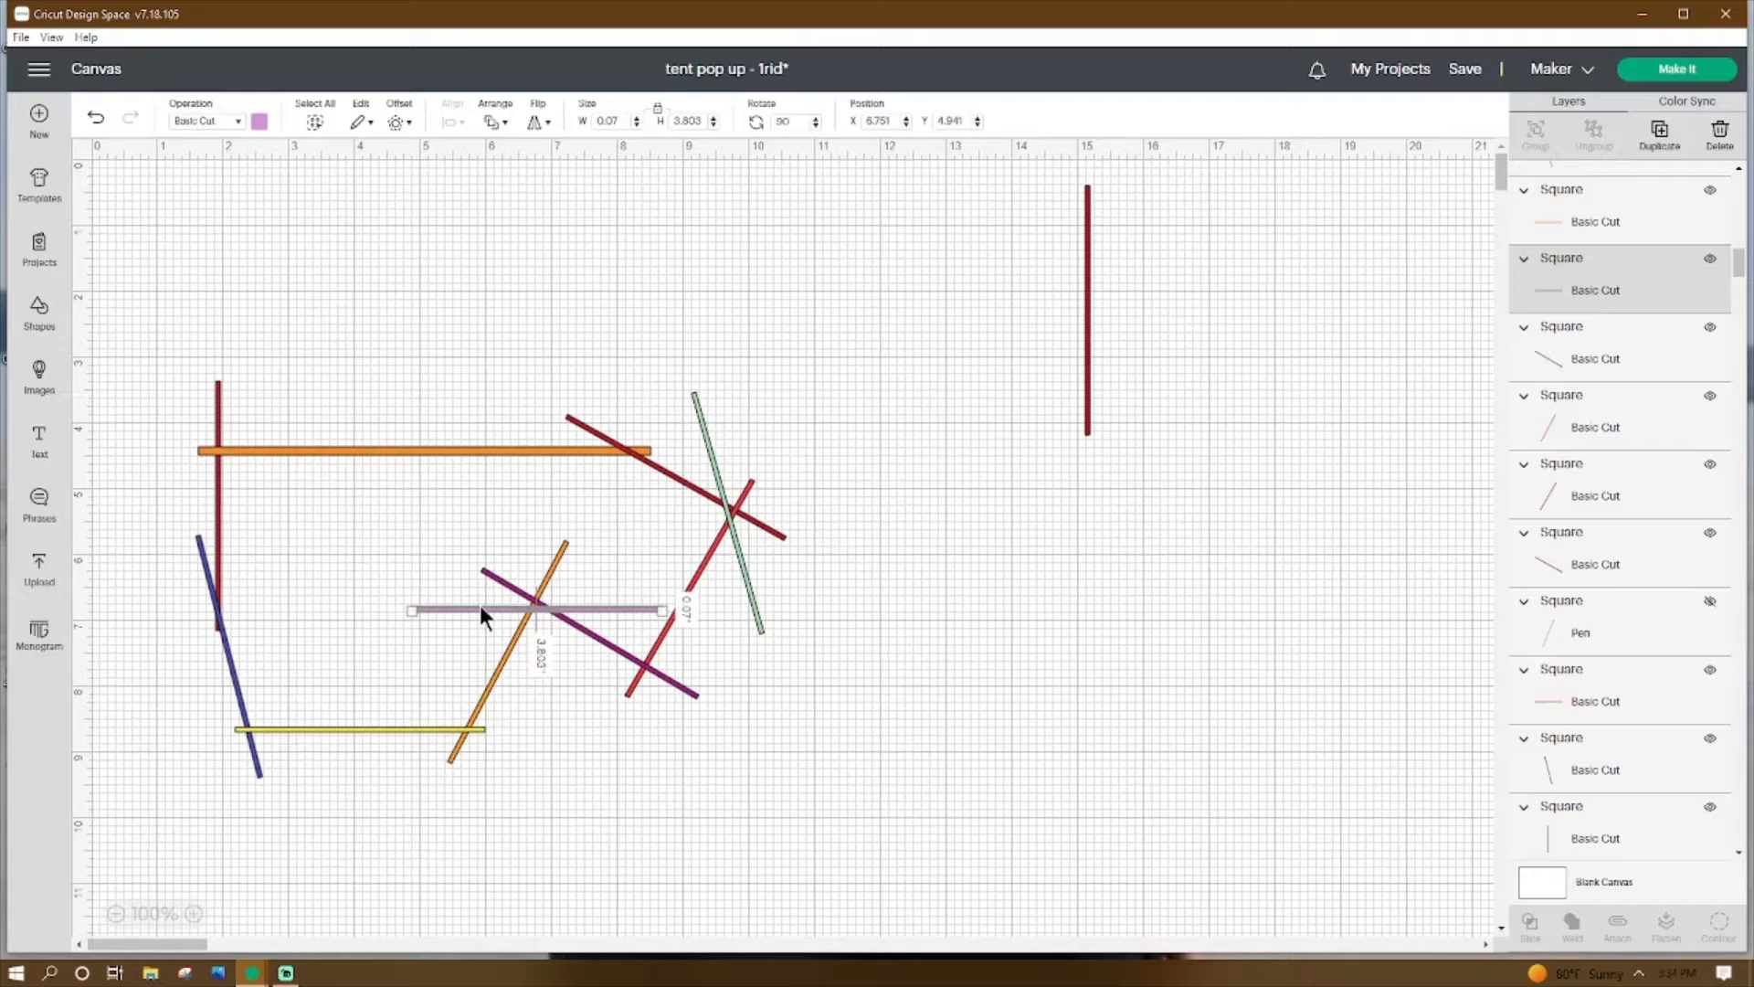
{"action": "left_click", "coordinate": [597, 639]}
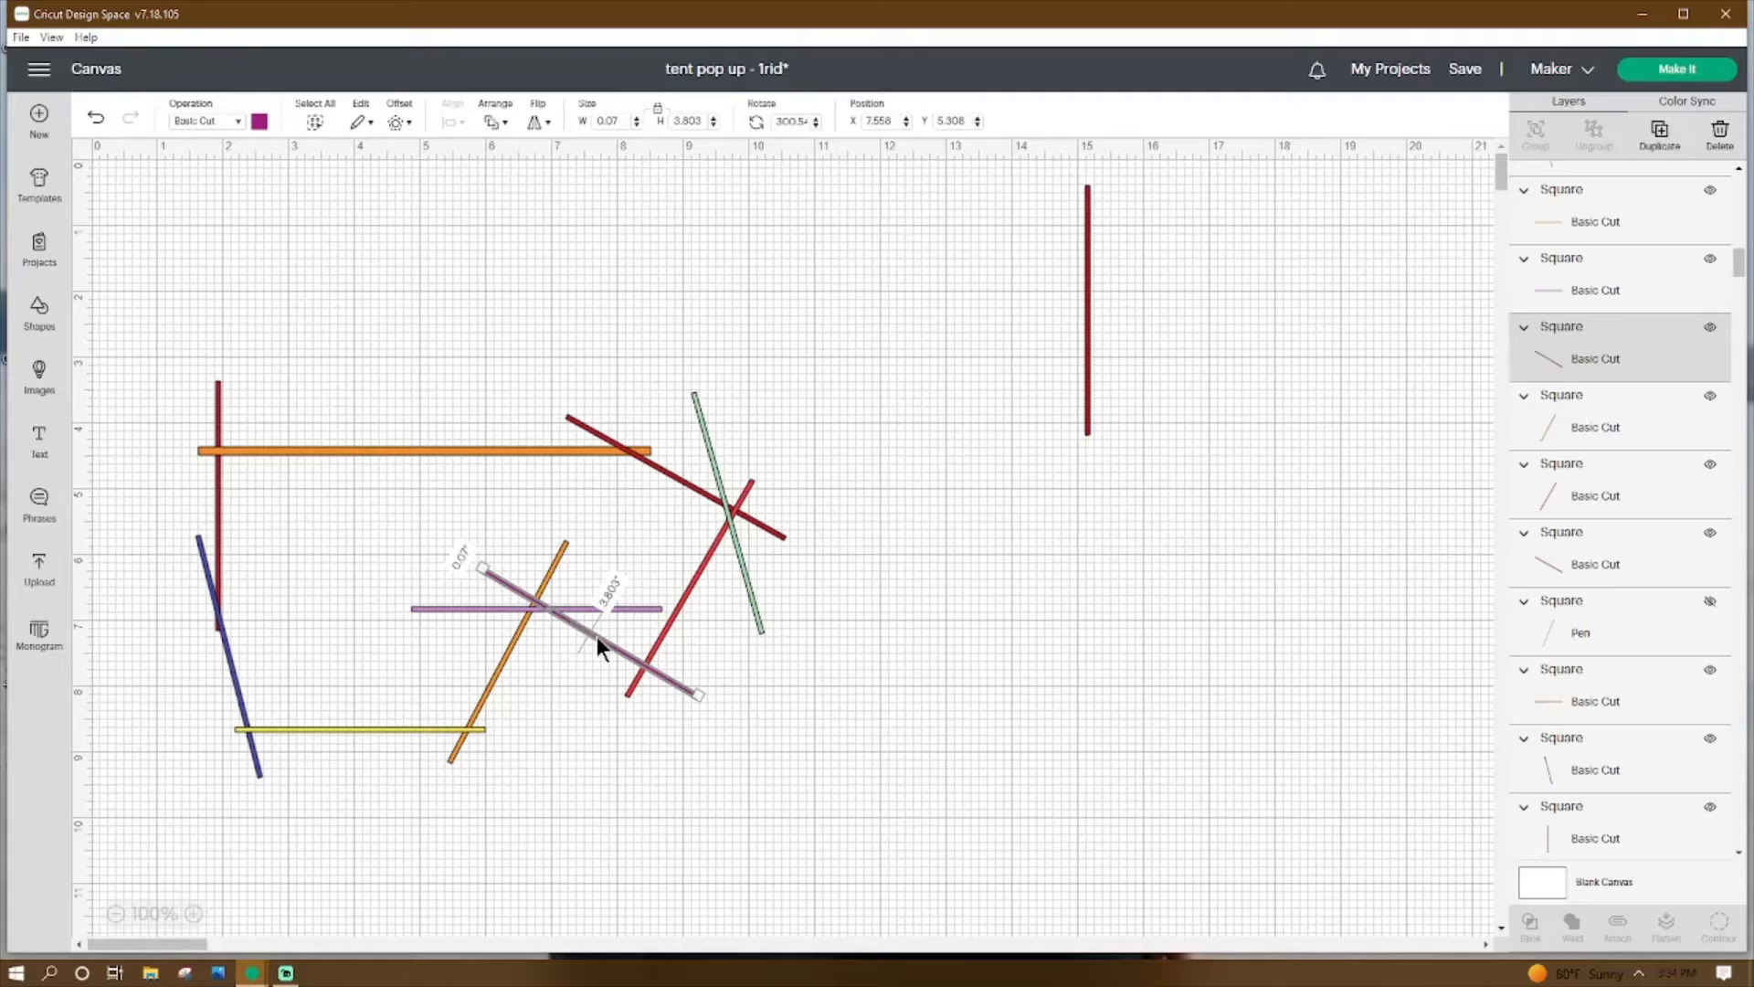
{"action": "left_click", "coordinate": [661, 630]}
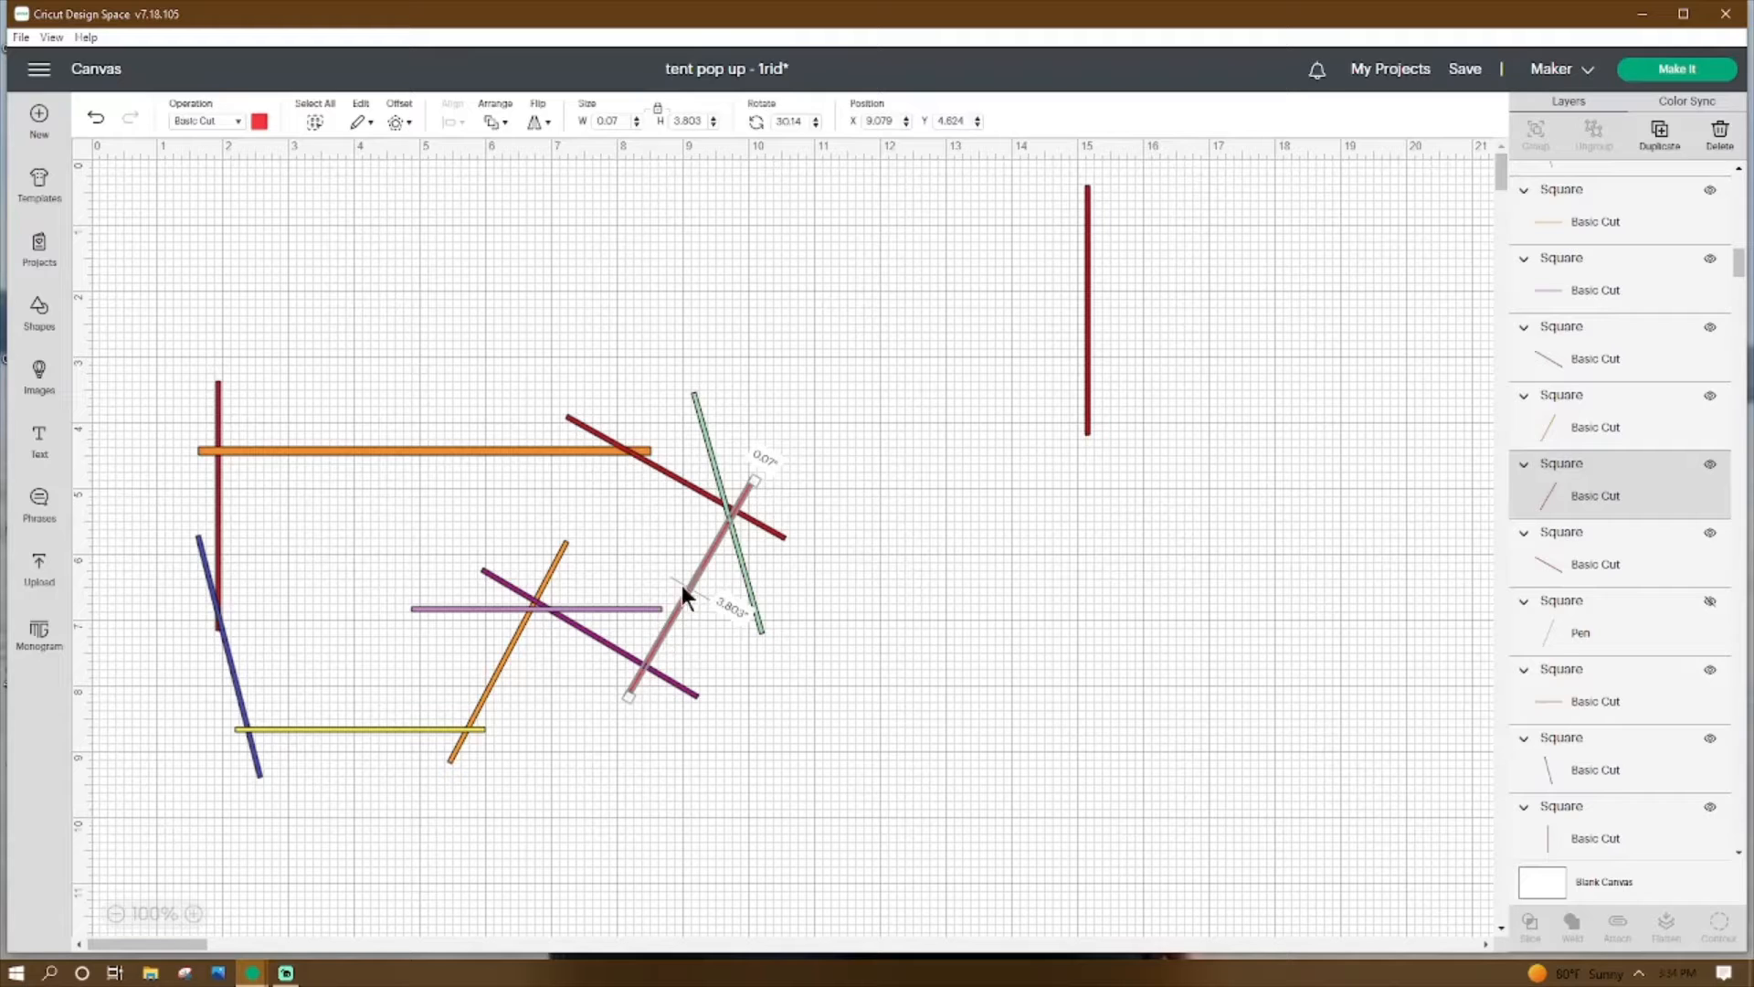
{"action": "left_click", "coordinate": [750, 584]}
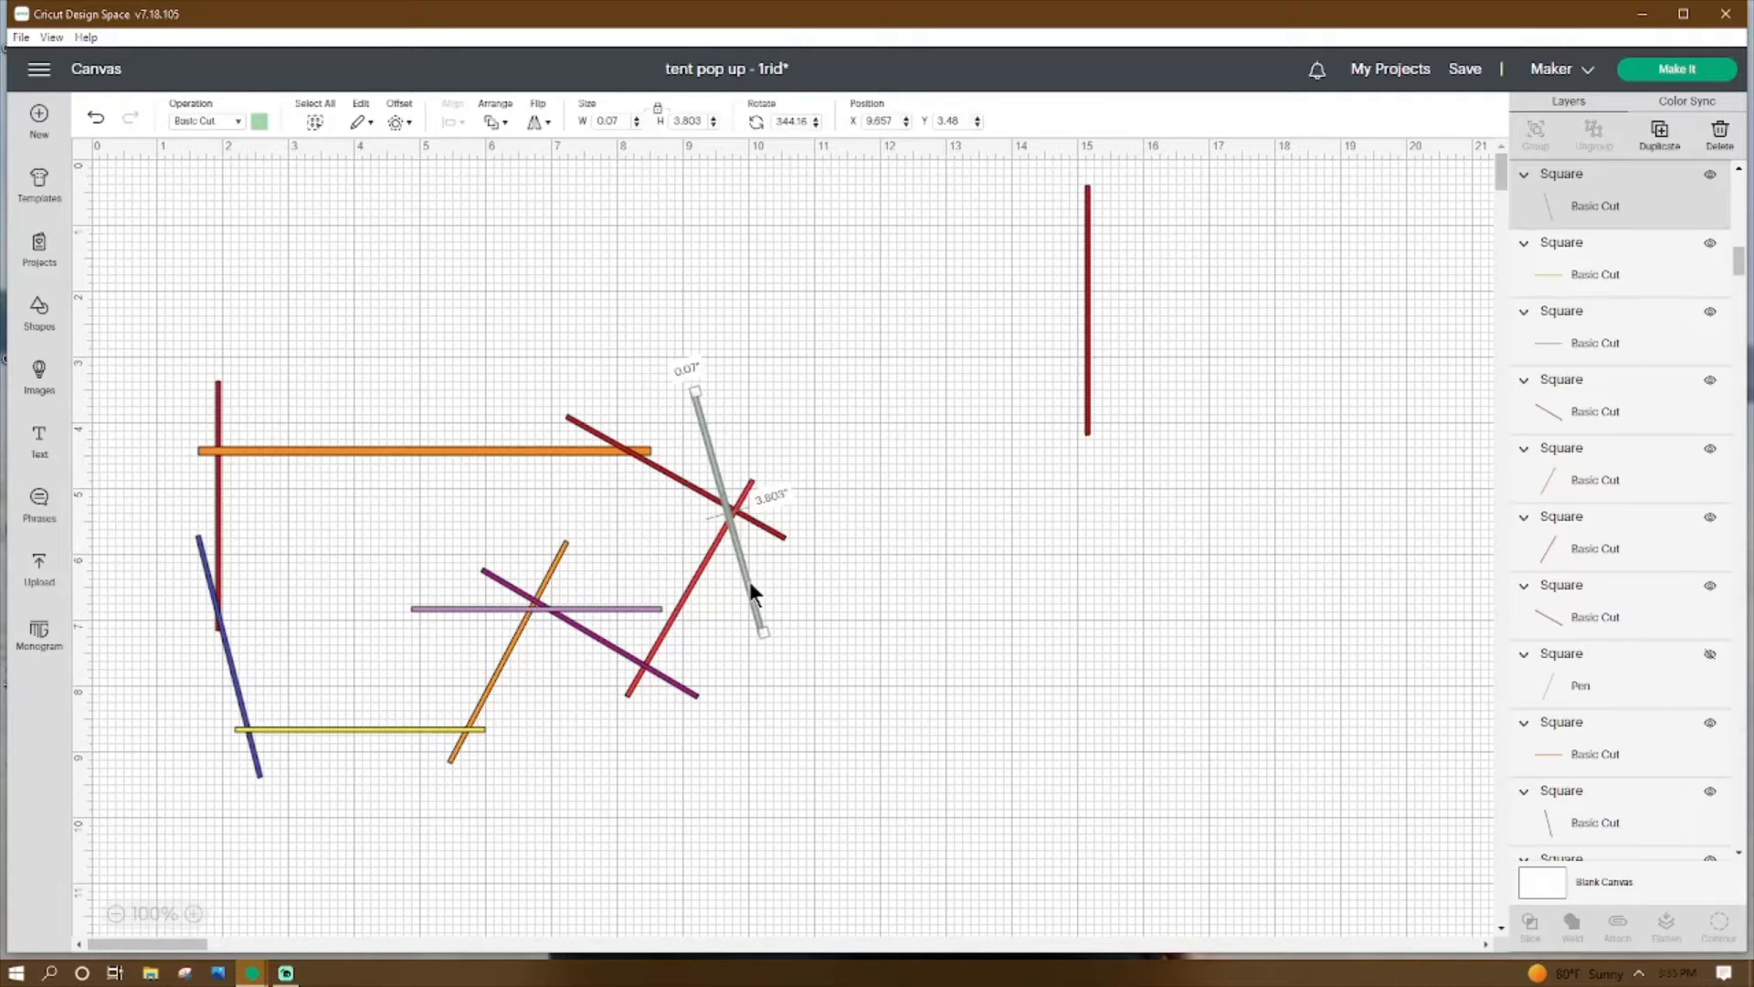
{"action": "left_click", "coordinate": [665, 469]}
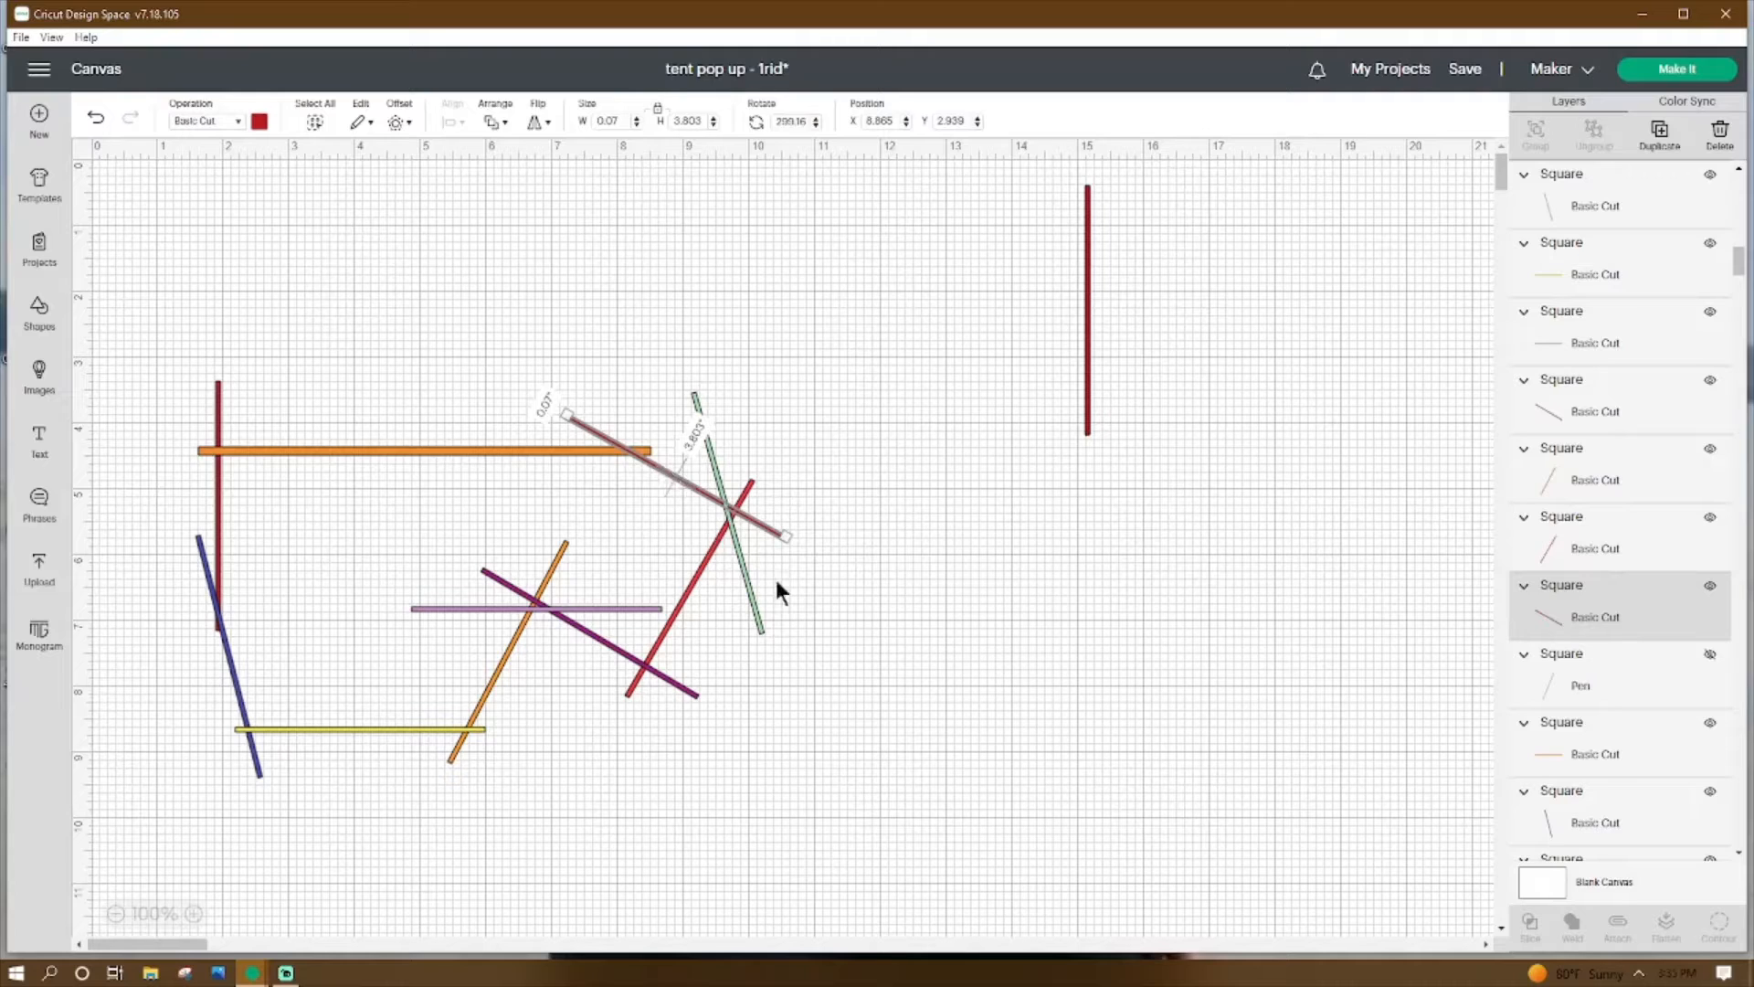
{"action": "left_click", "coordinate": [989, 605]}
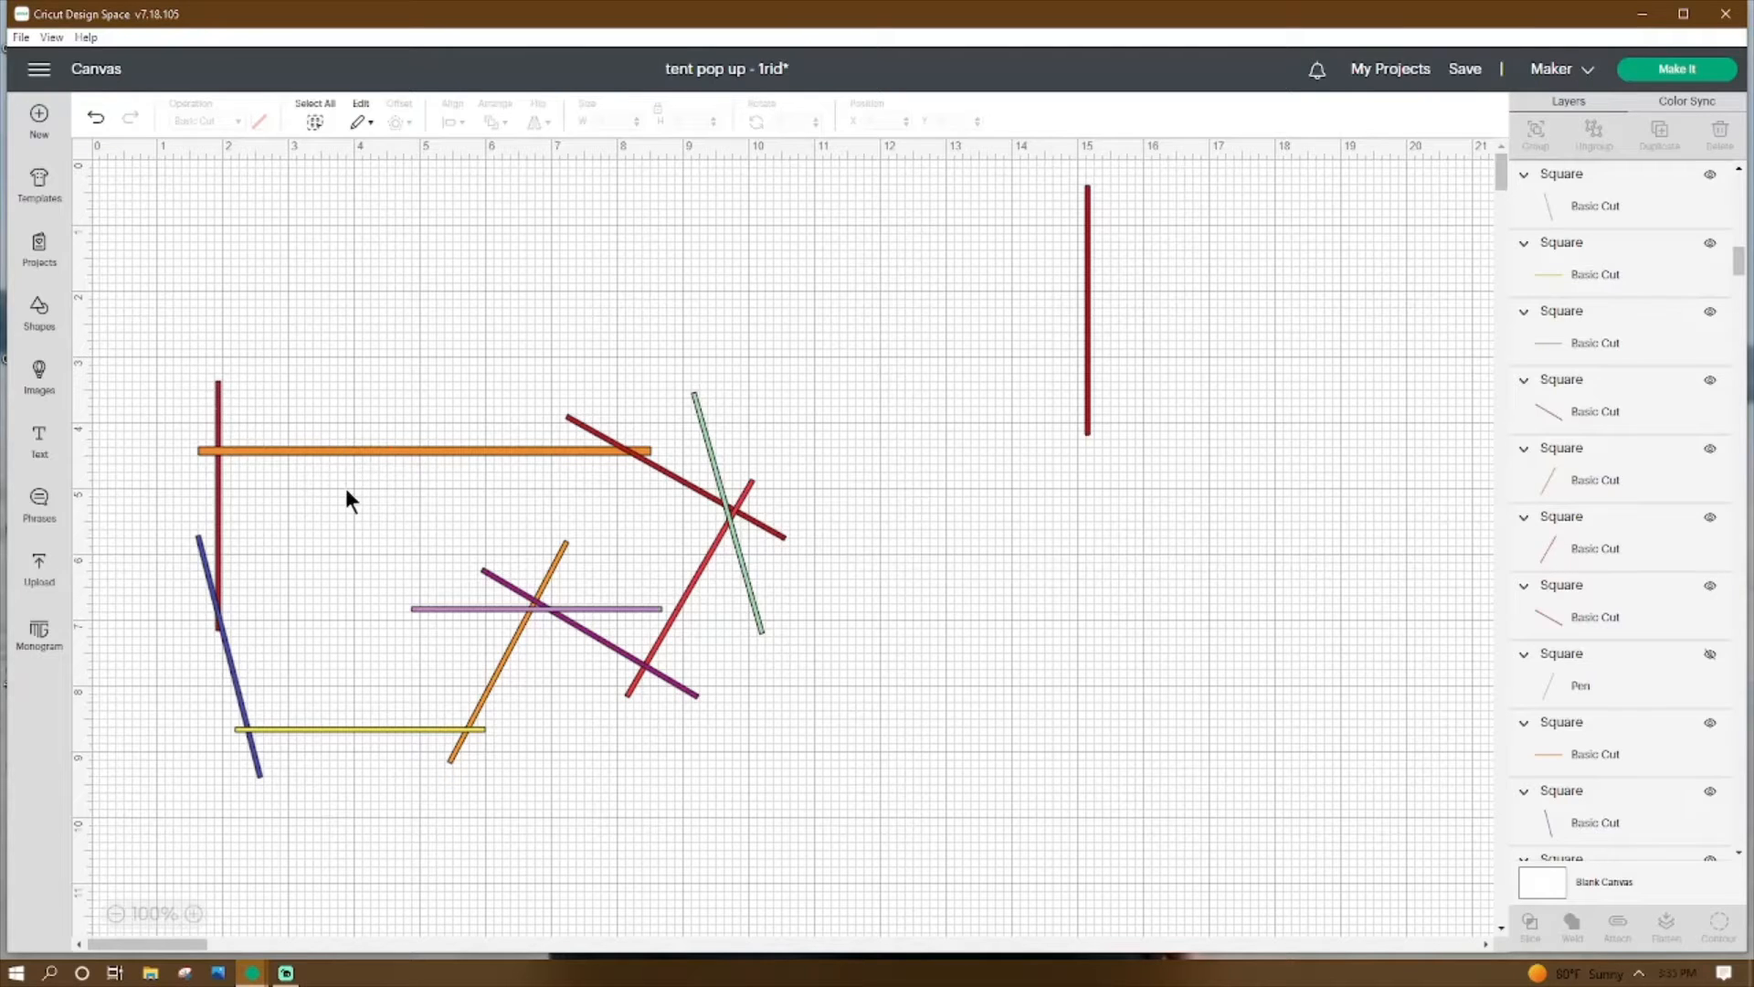
Slice the vertical red bar with the long orange bar and hide the contours of both ends protruding past their corner.
{"action": "left_click_drag", "start_coordinate": [178, 294], "coordinate": [262, 469]}
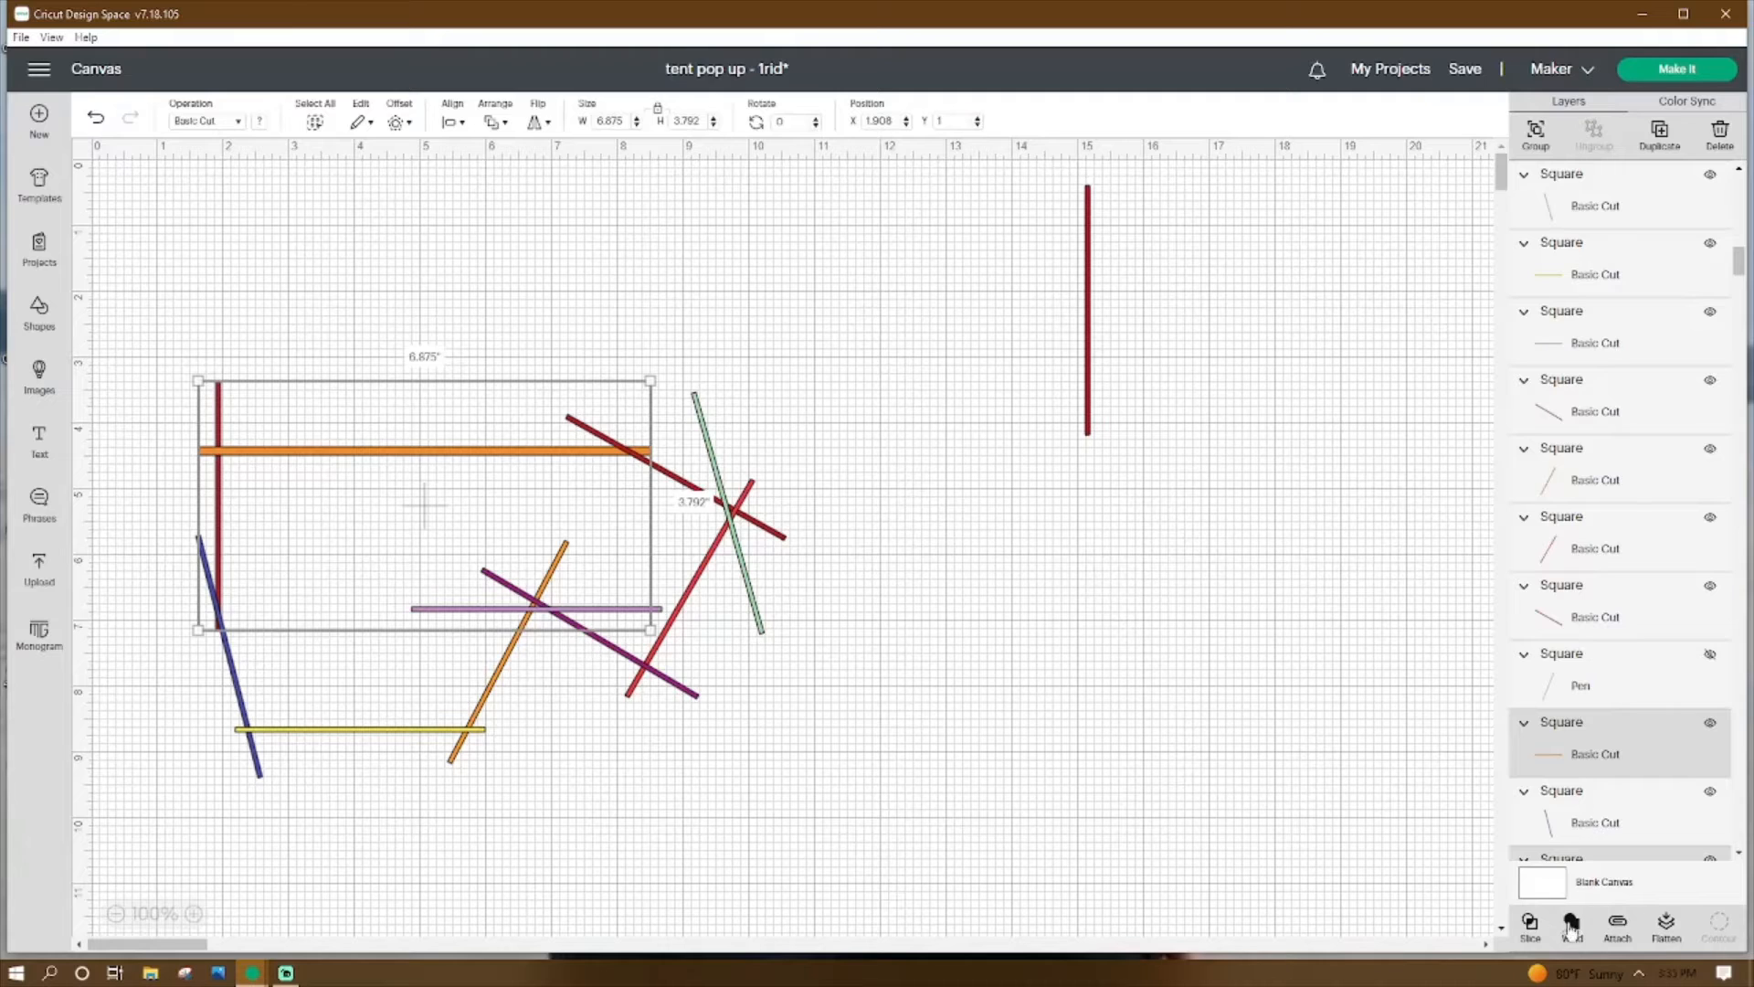
{"action": "left_click", "coordinate": [386, 533]}
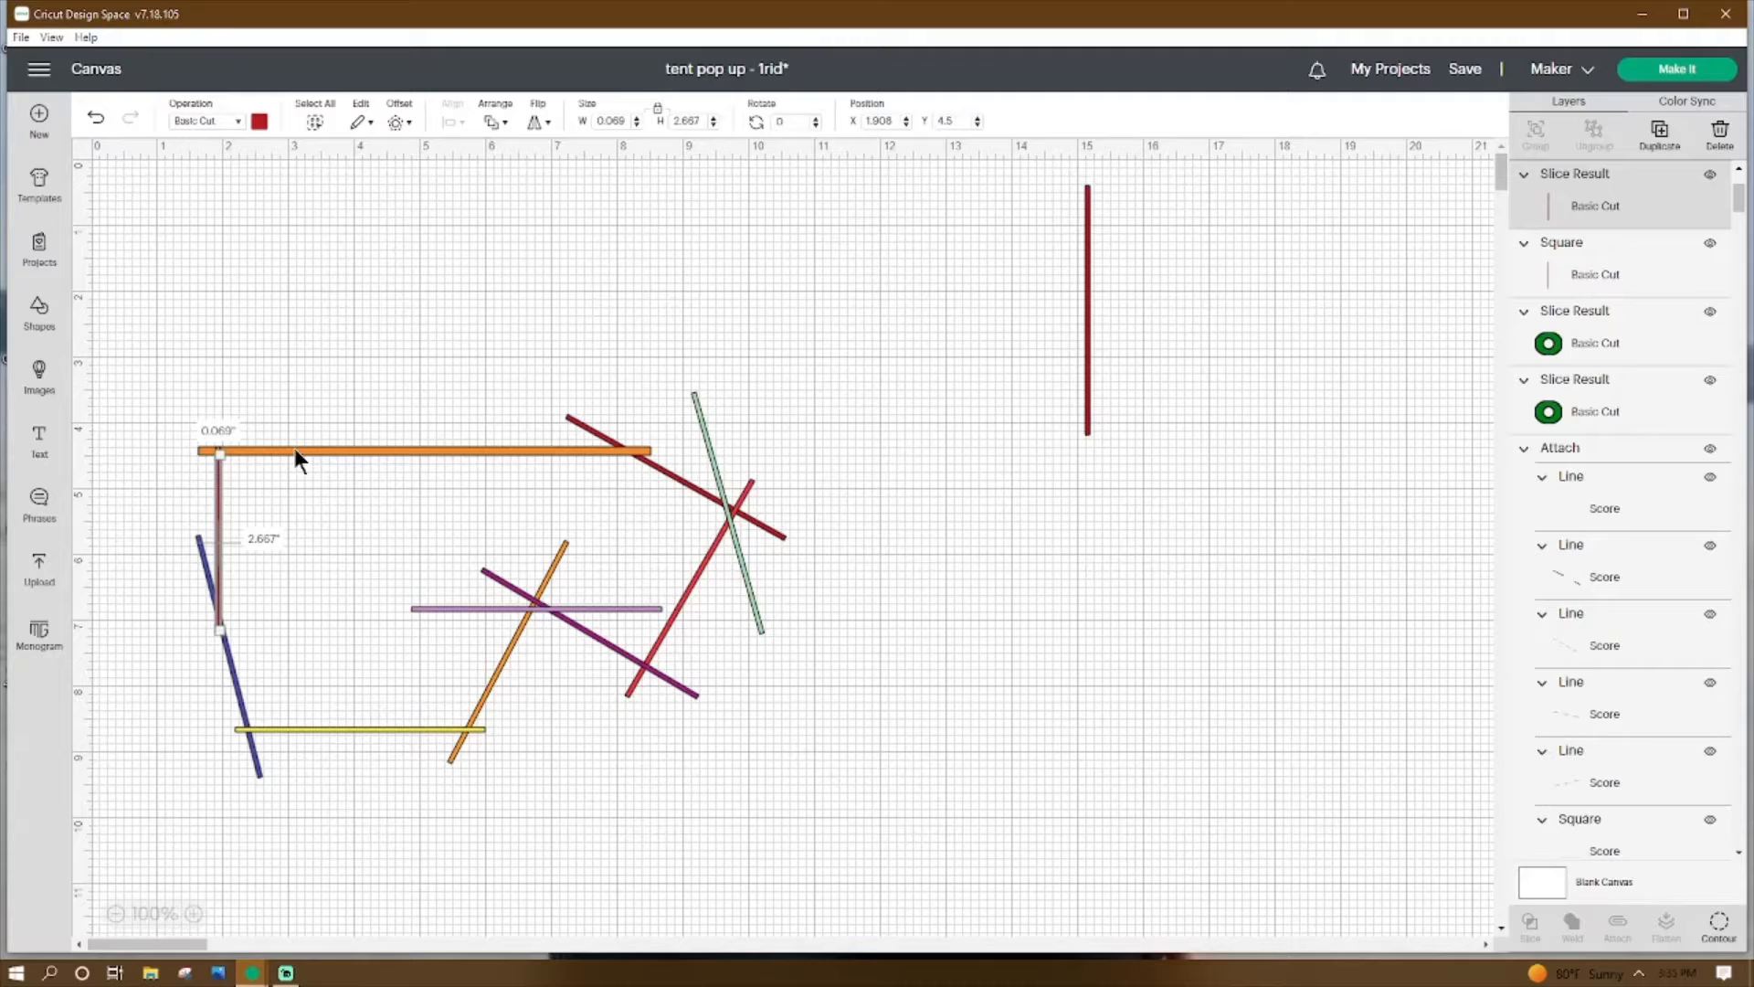
{"action": "left_click", "coordinate": [295, 448]}
{"action": "left_click", "coordinate": [1718, 924]}
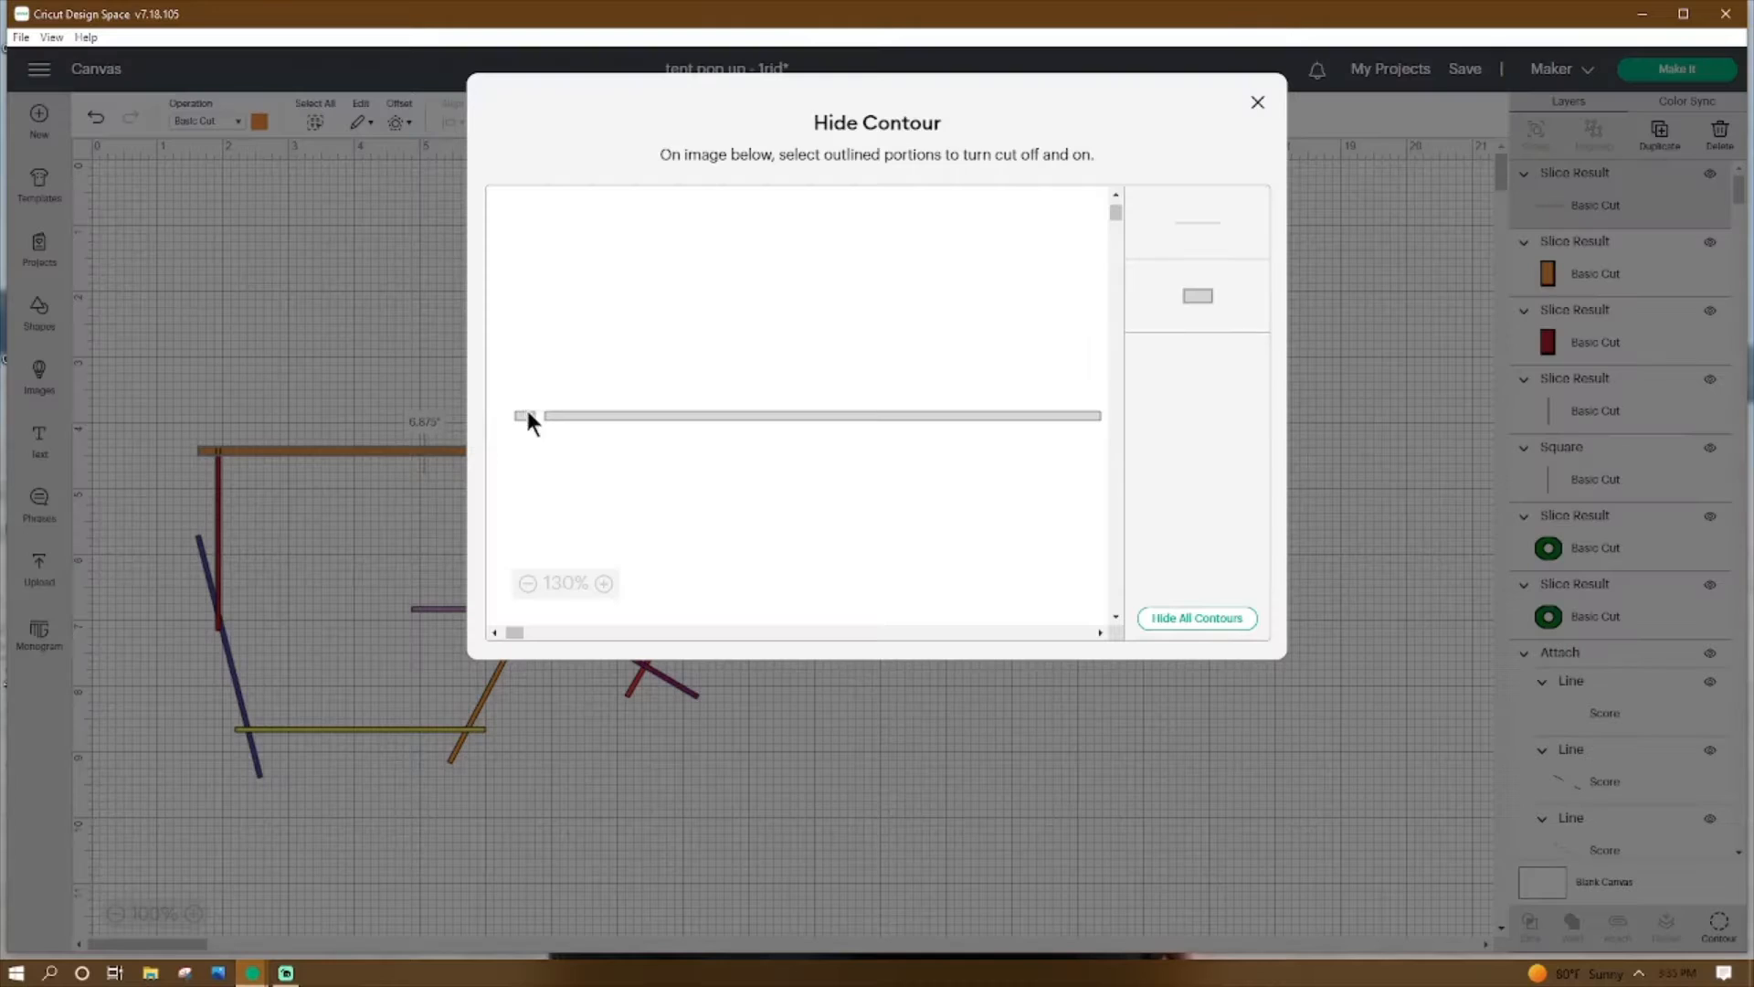
{"action": "left_click", "coordinate": [525, 416]}
{"action": "left_click", "coordinate": [1259, 101]}
Weld the trimmed orange and red bars and their small slice pieces into one corner shape.
{"action": "left_click_drag", "start_coordinate": [171, 318], "coordinate": [227, 460]}
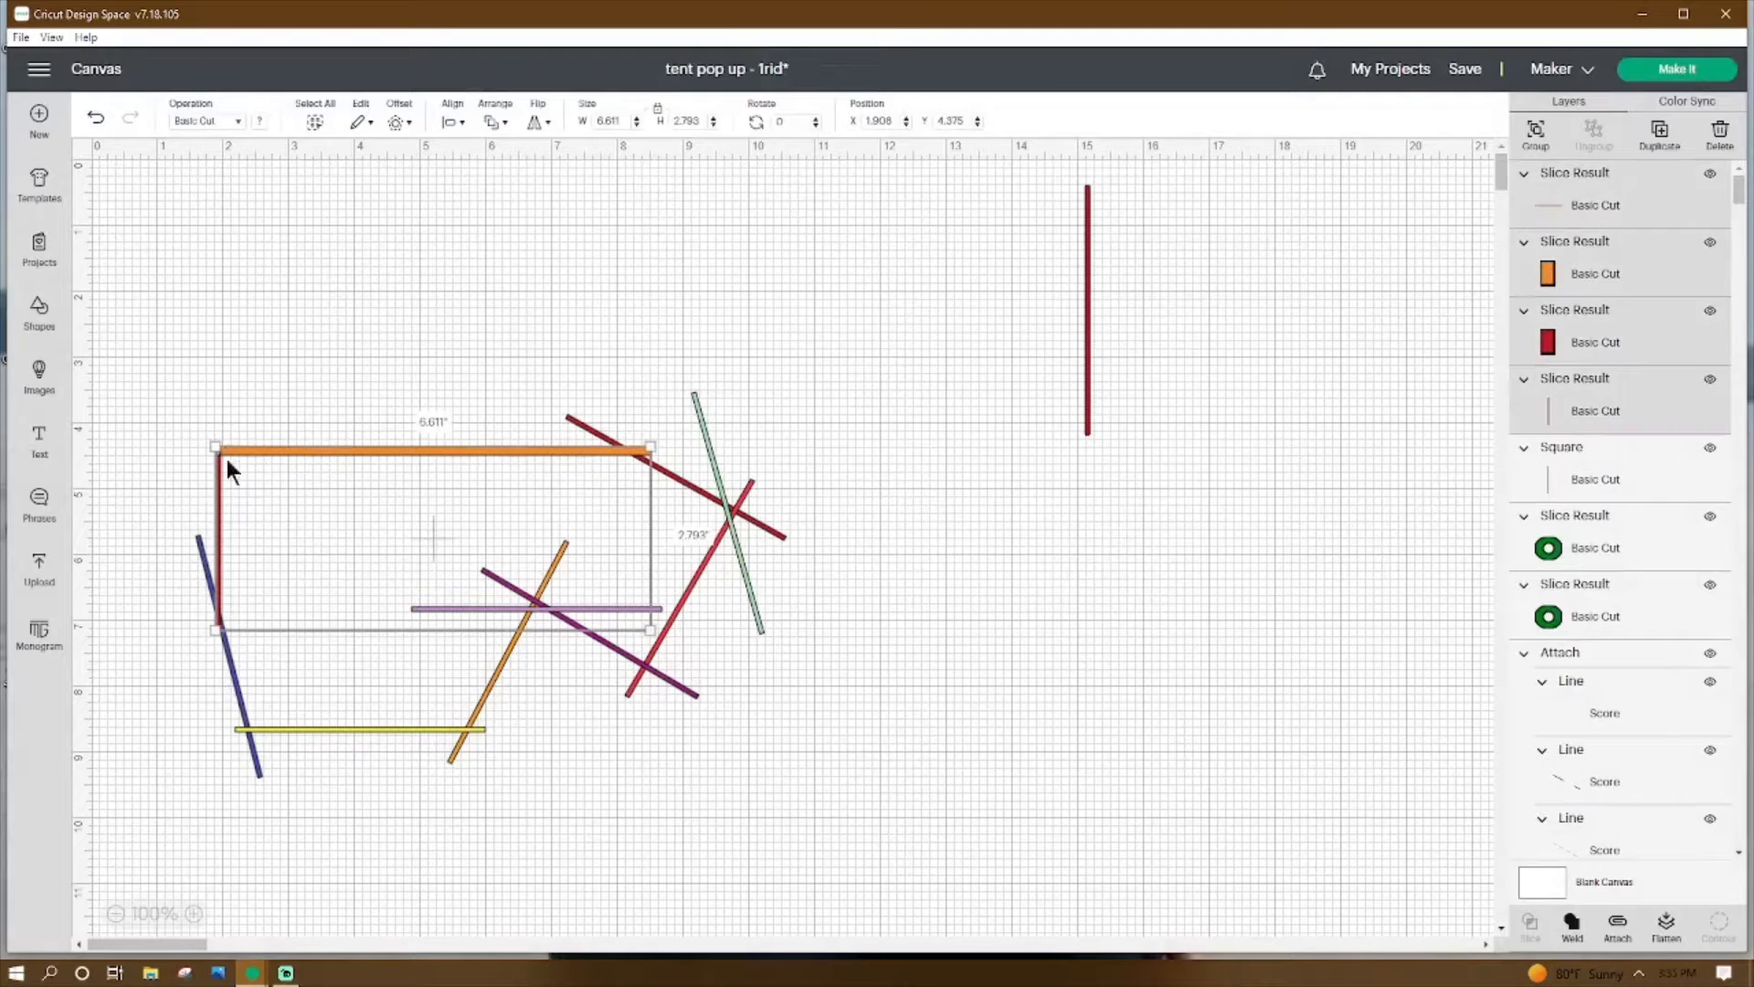
{"action": "left_click", "coordinate": [1571, 922]}
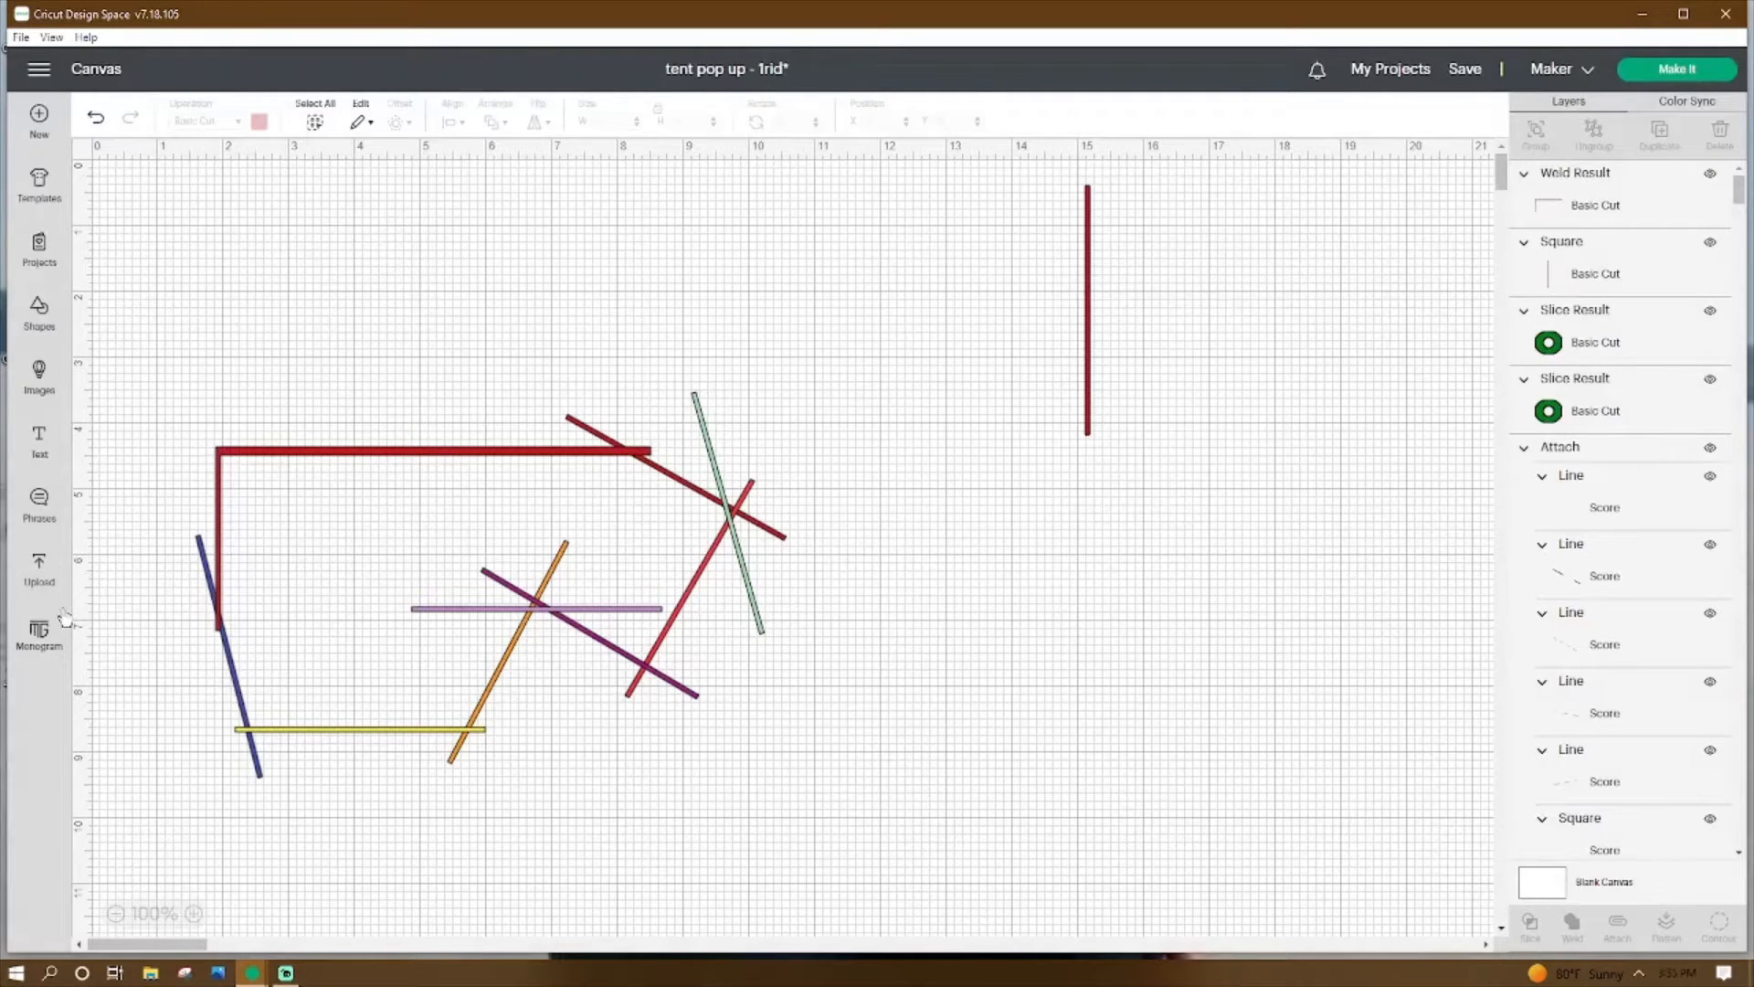
Slice the welded red corner shape with the blue slanted bar that crosses its lower end.
{"action": "left_click", "coordinate": [245, 449]}
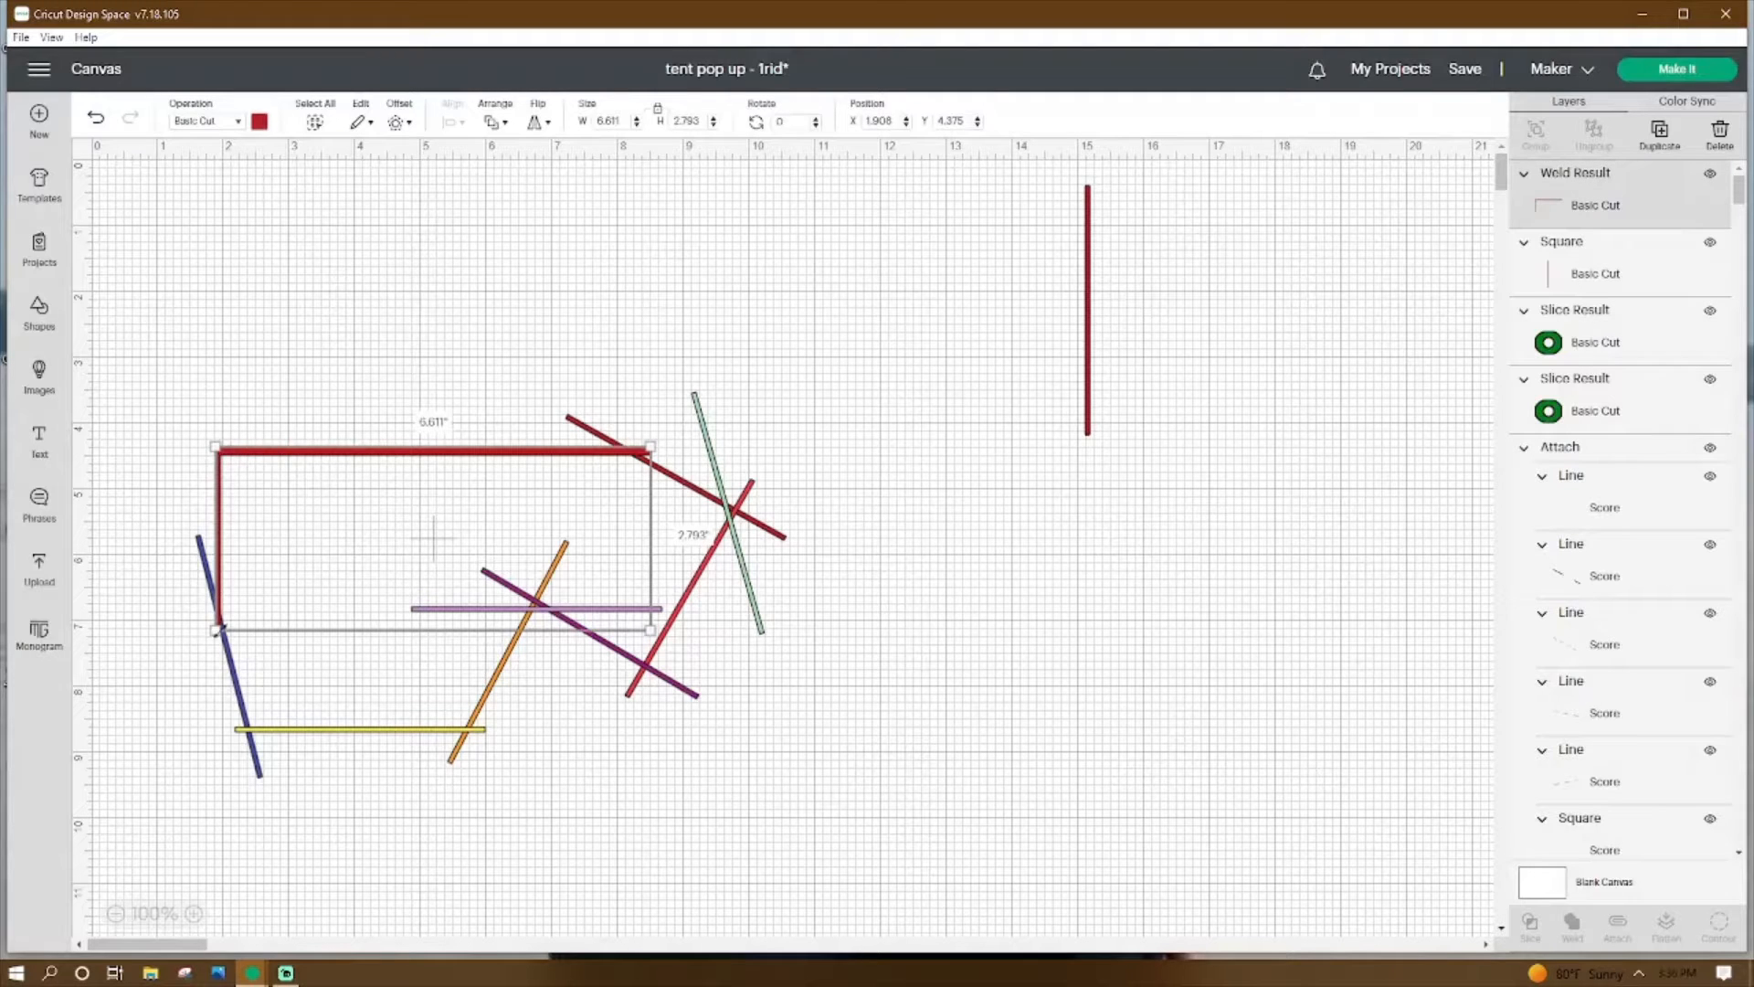
{"action": "left_click", "coordinate": [234, 678]}
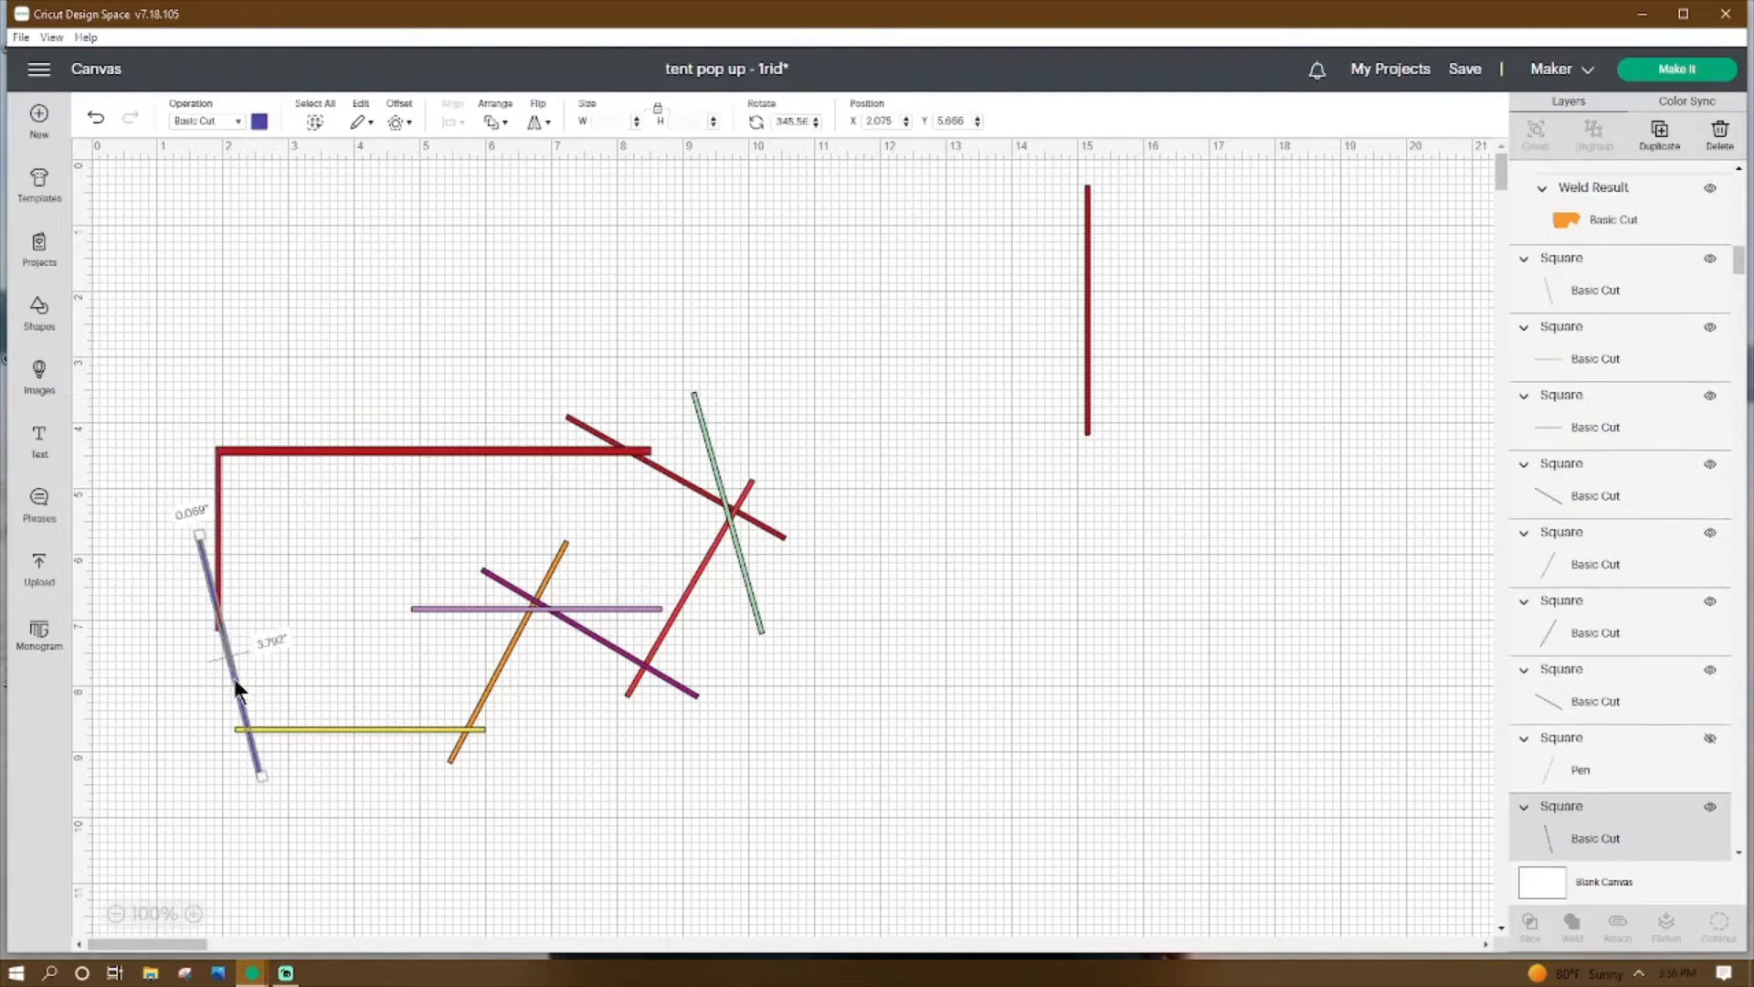
{"action": "left_click", "coordinate": [233, 451], "text": "shift"}
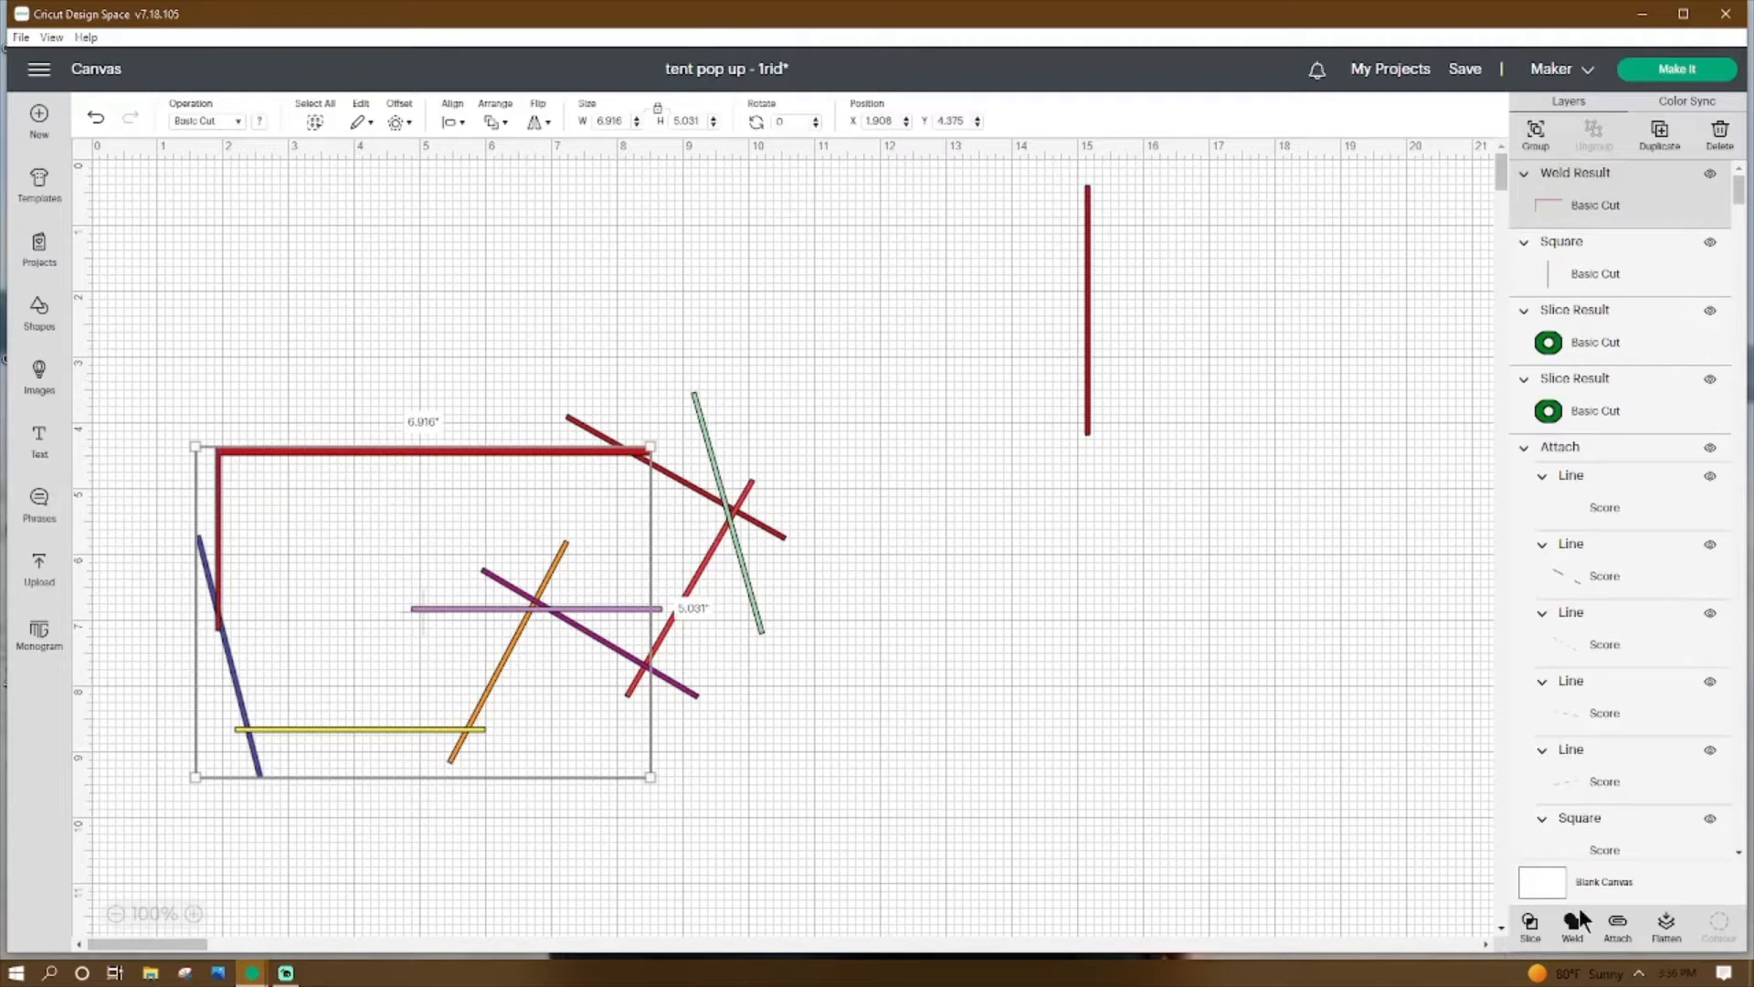
{"action": "left_click", "coordinate": [1530, 923]}
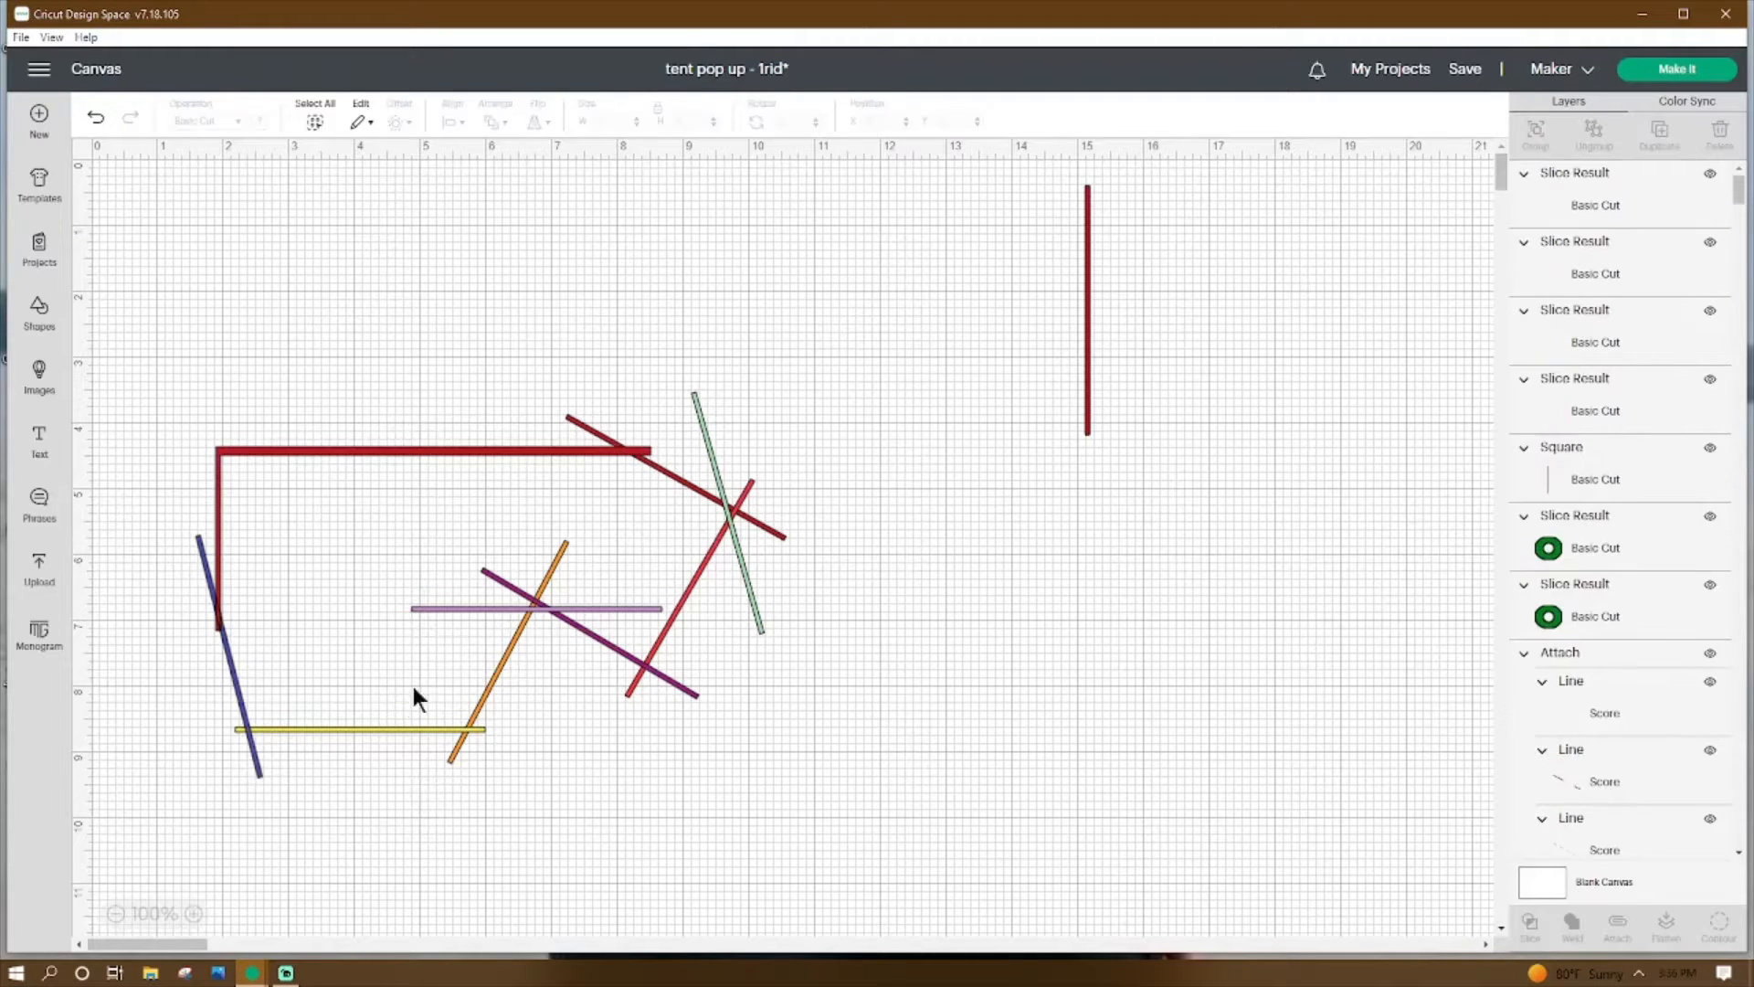
Hide the contour of the blue bar's upper part that extends beyond the vertical red bar.
{"action": "left_click", "coordinate": [204, 548]}
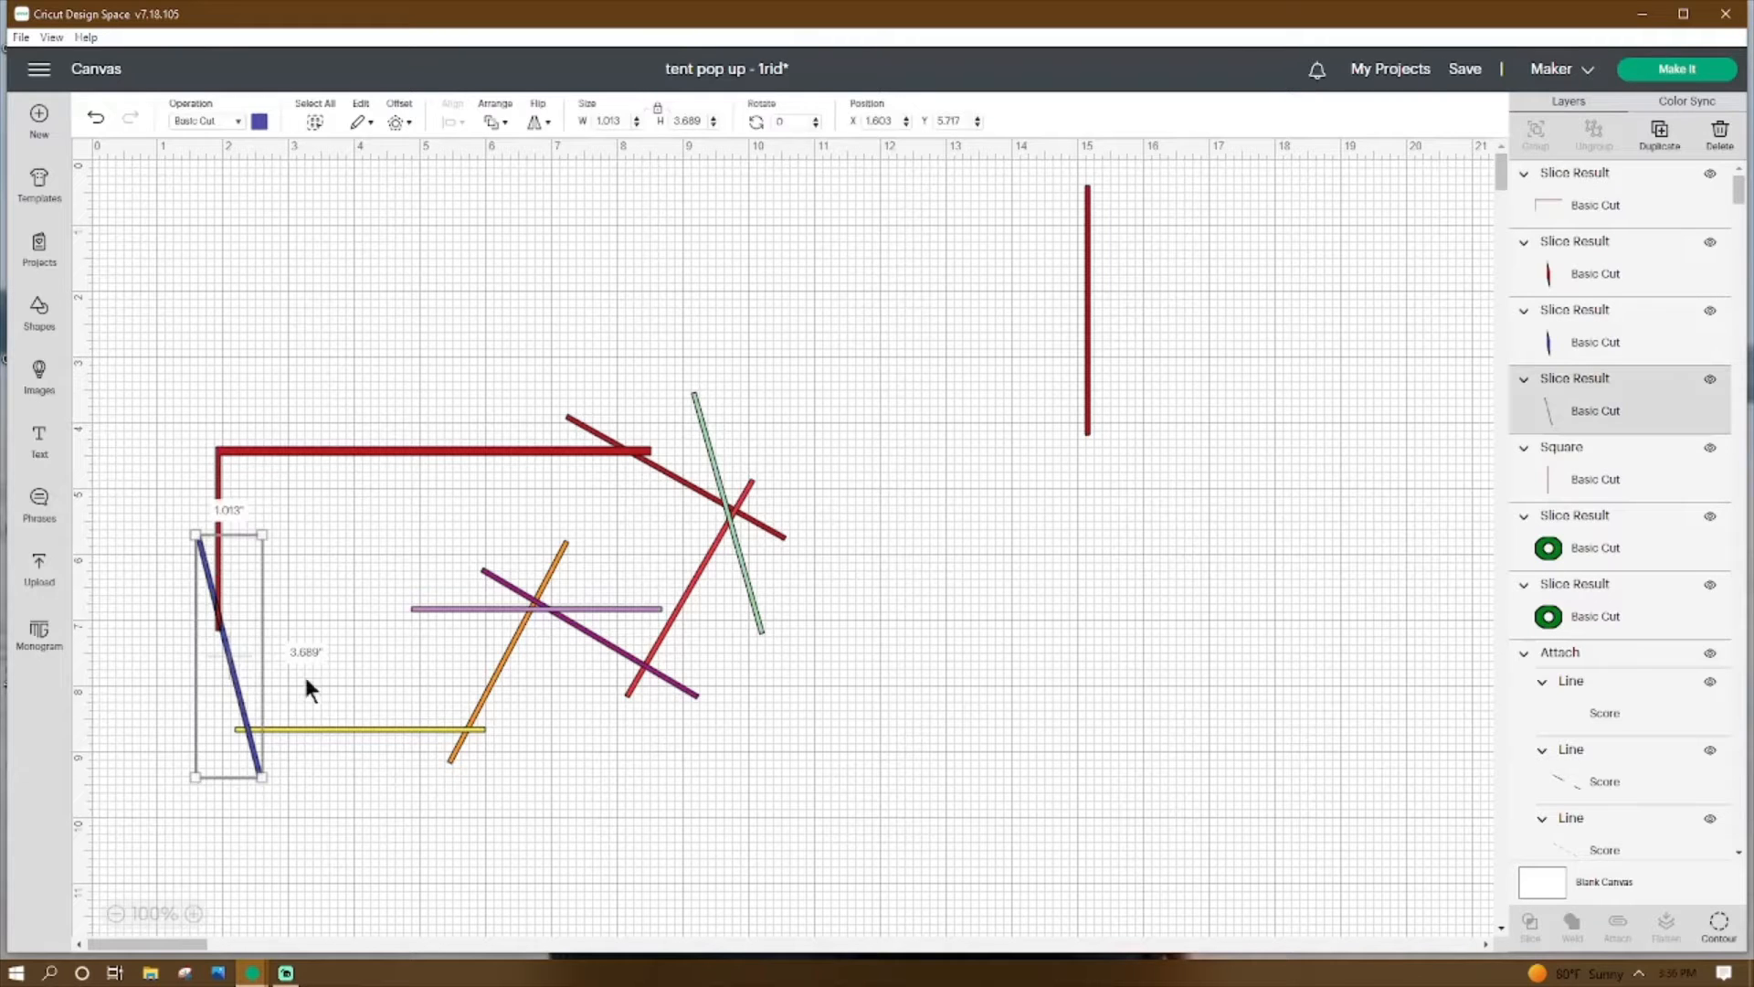
{"action": "left_click", "coordinate": [1719, 925]}
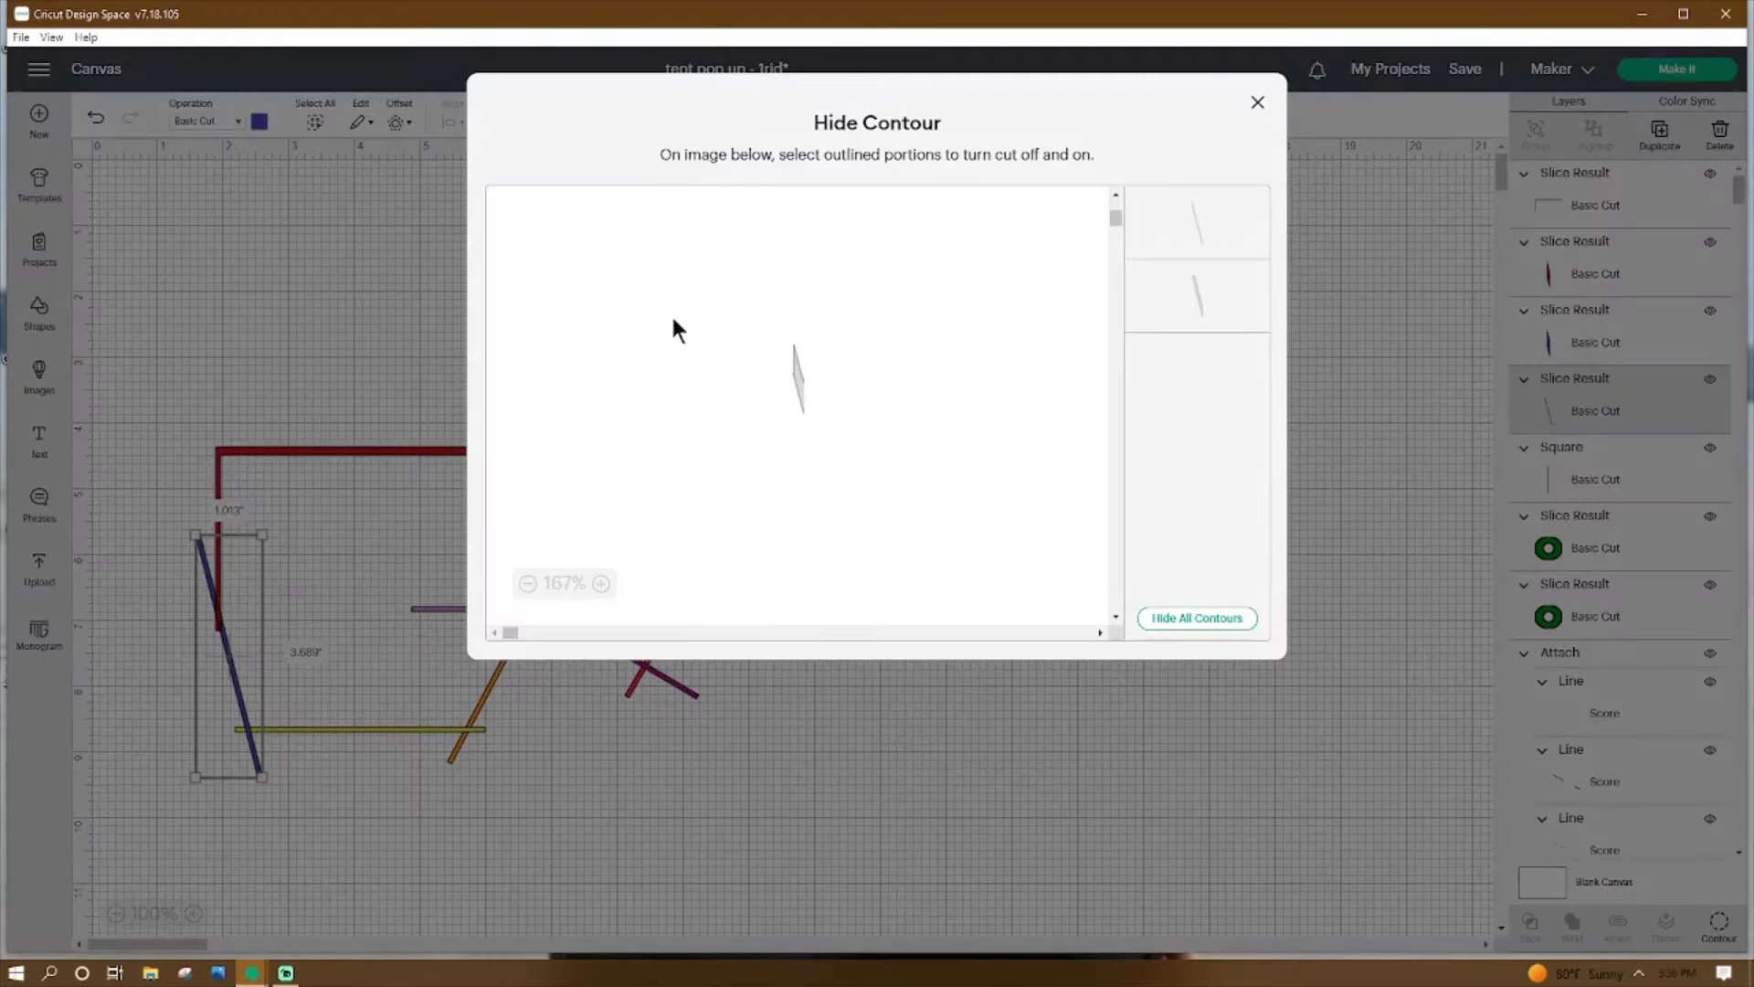
{"action": "left_click", "coordinate": [717, 311]}
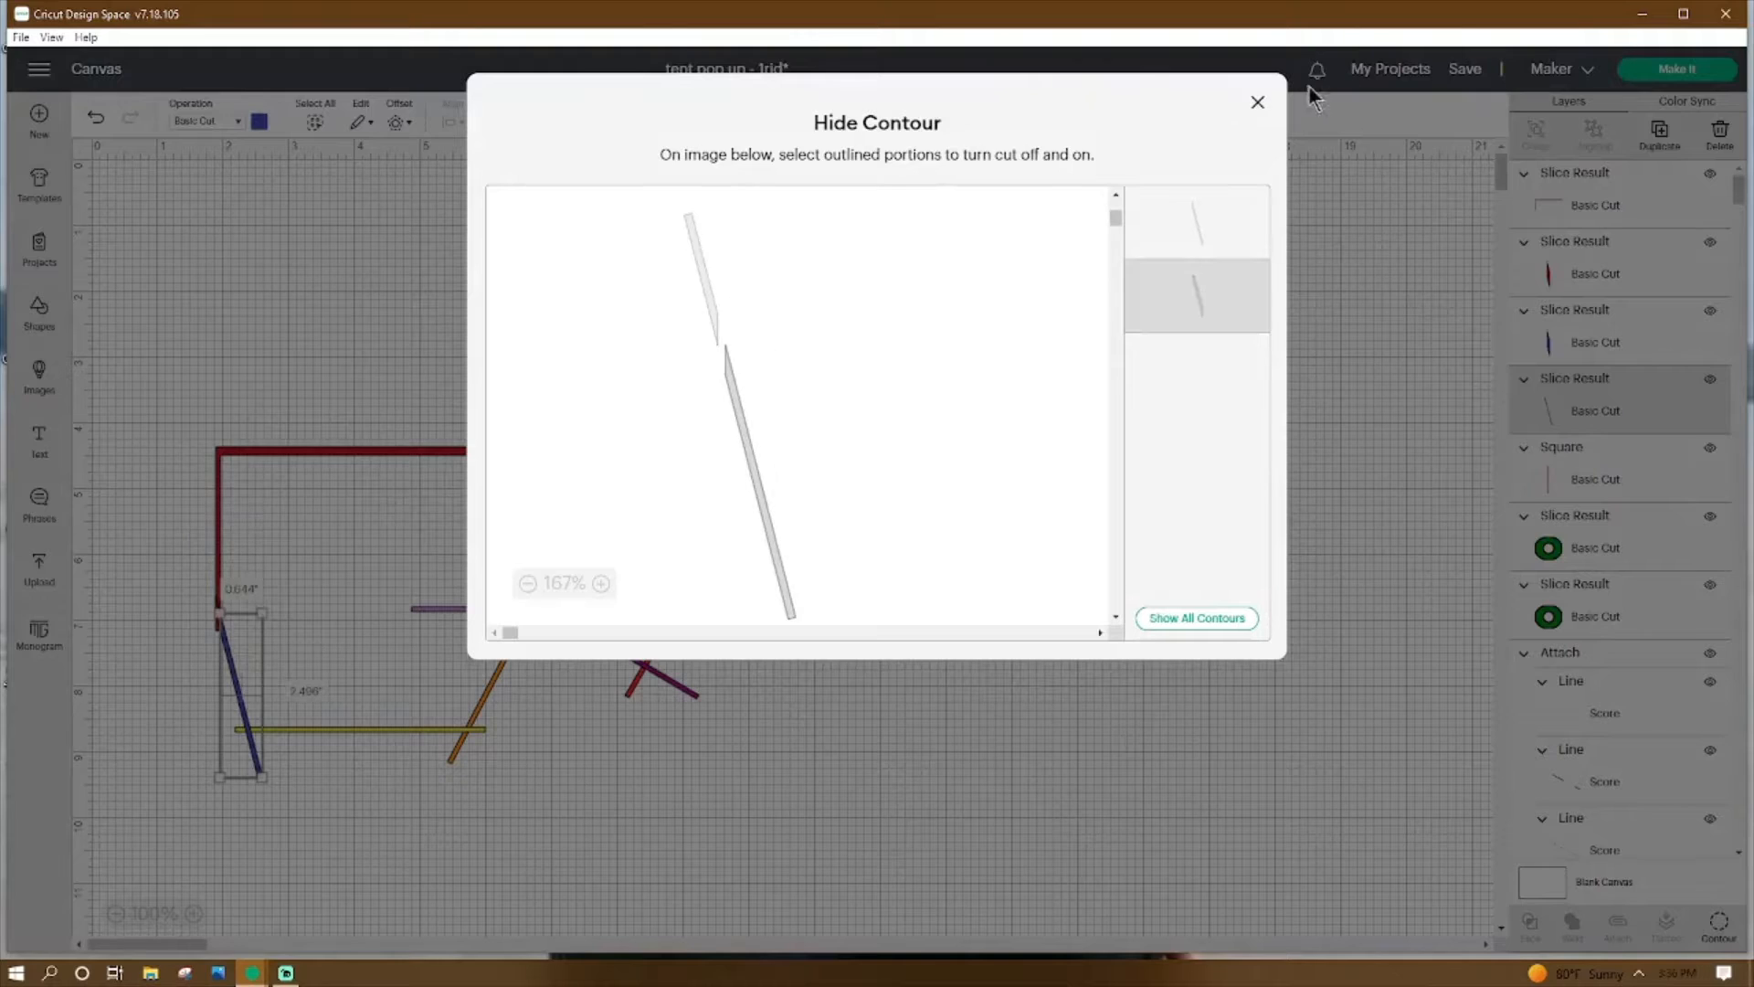
{"action": "left_click", "coordinate": [1257, 102]}
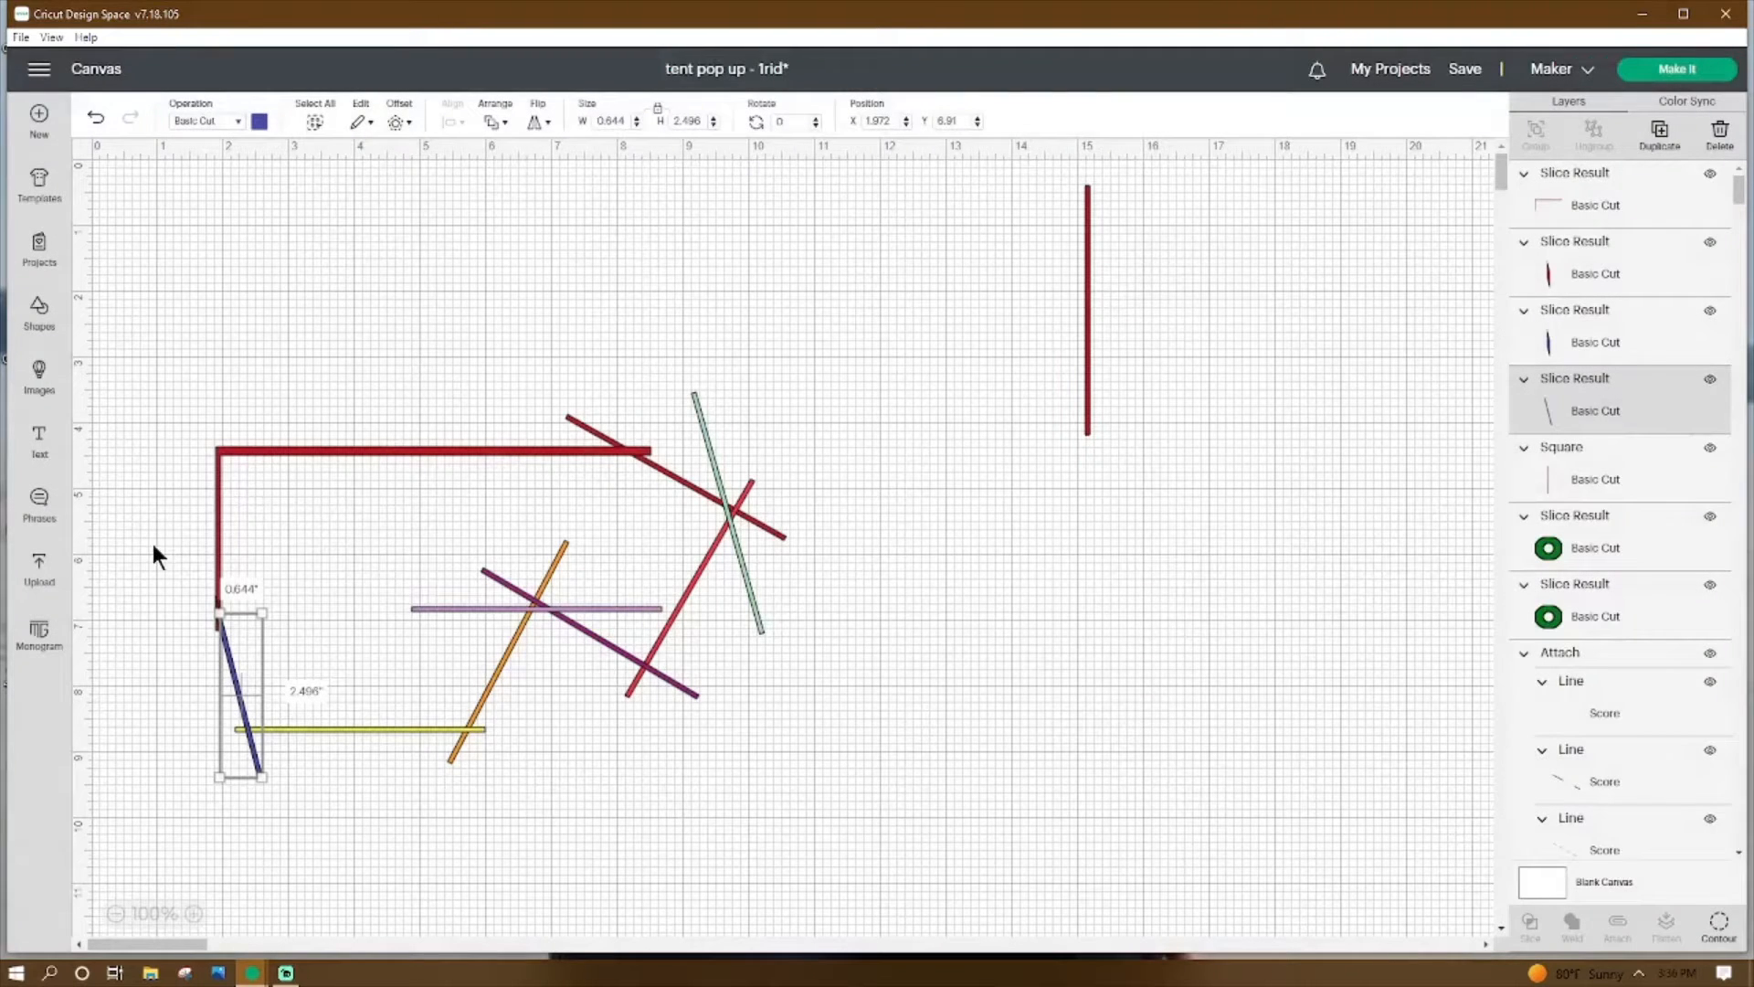
{"action": "left_click", "coordinate": [243, 501]}
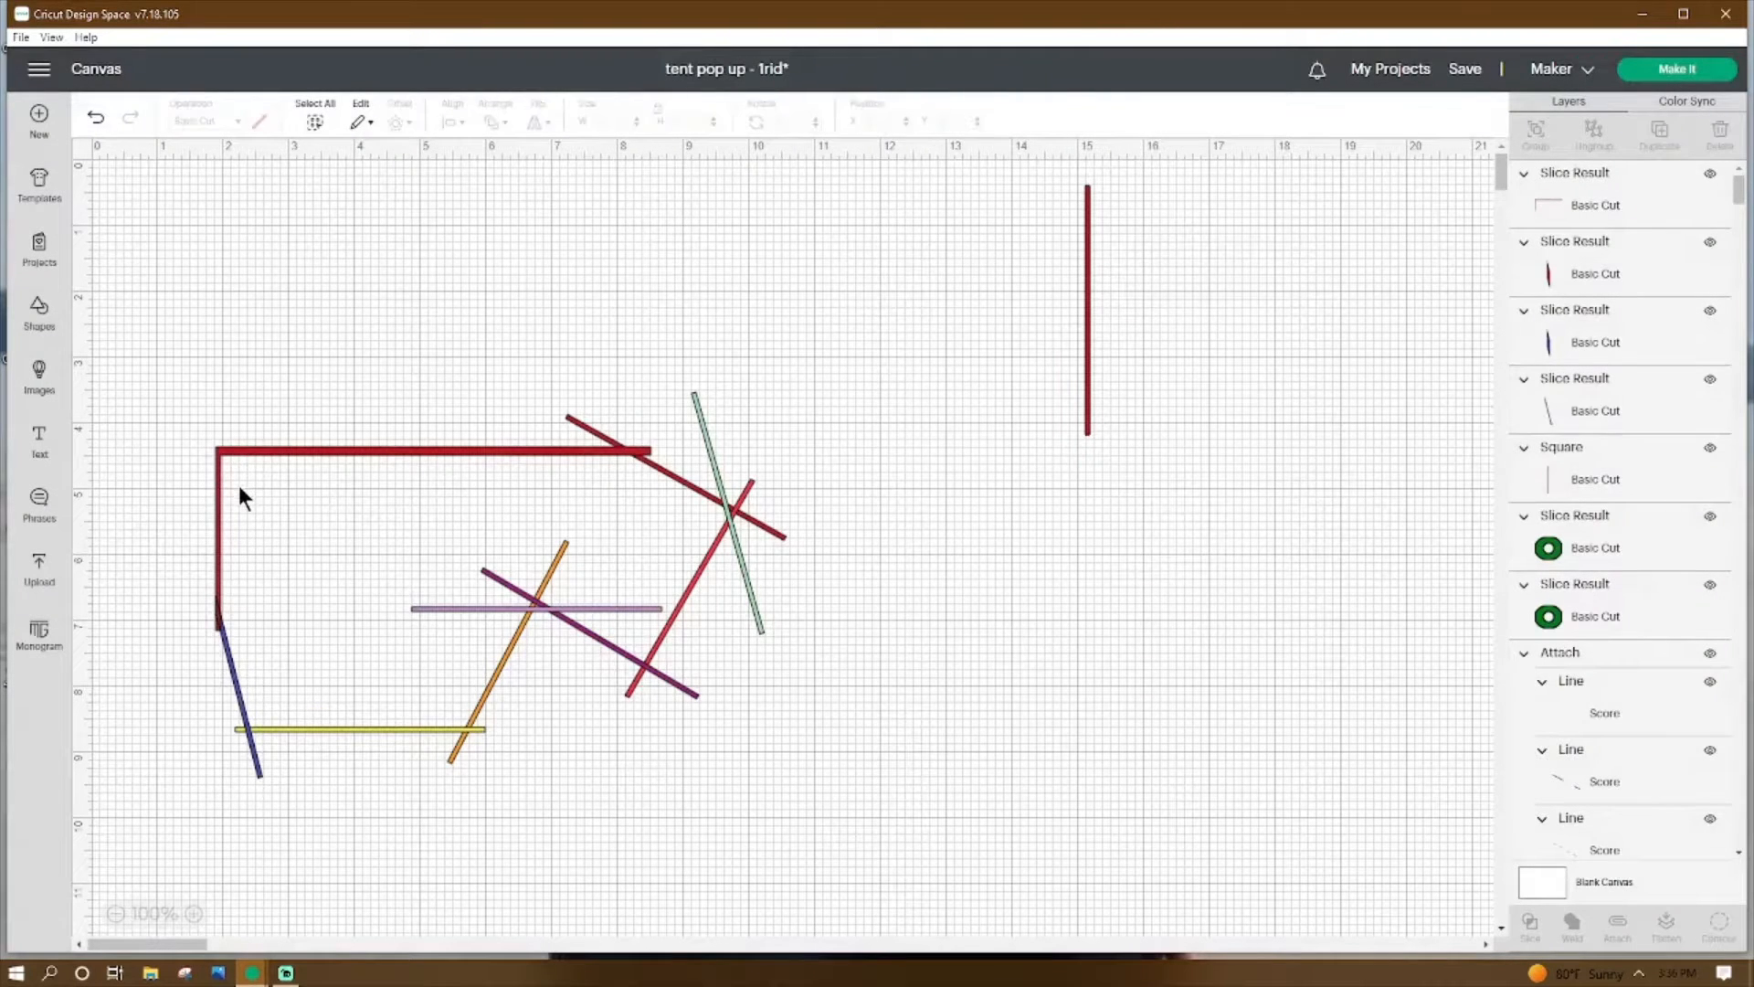
Hide the contour of the red corner shape's tip protruding past the blue bar and weld the corner, blue bar and slice pieces together.
{"action": "left_click", "coordinate": [252, 451]}
{"action": "left_click", "coordinate": [1719, 924]}
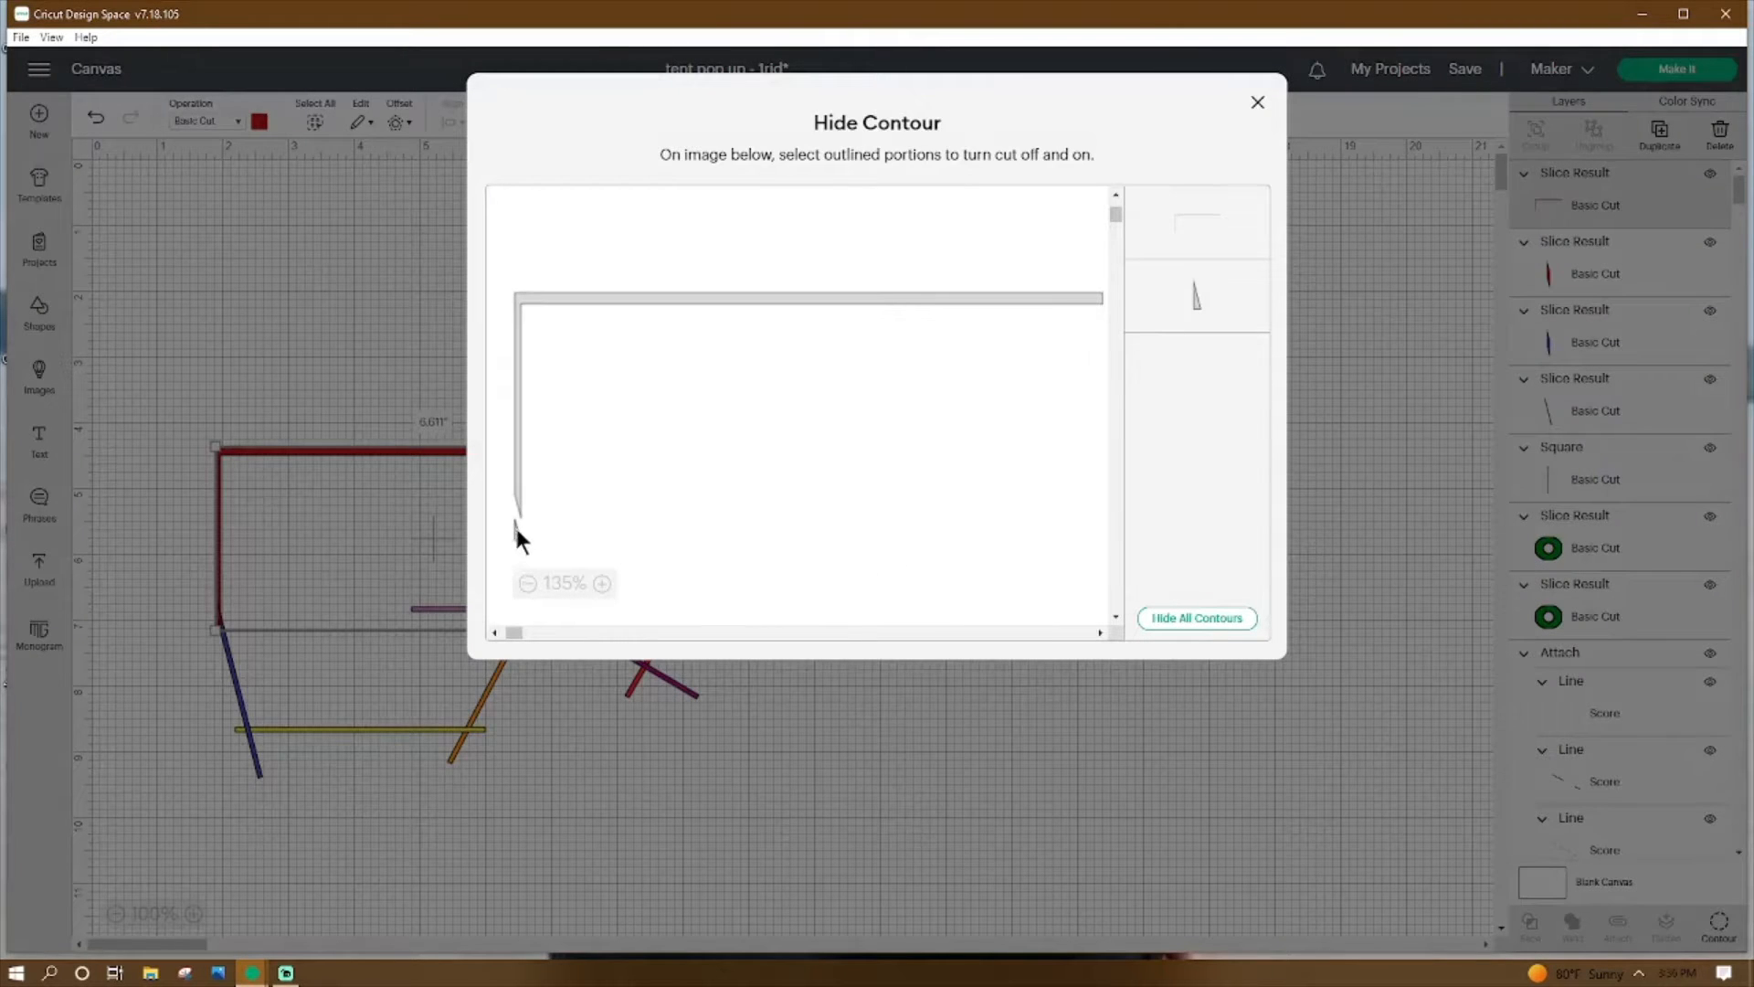
{"action": "left_click", "coordinate": [514, 531]}
{"action": "left_click", "coordinate": [1257, 102]}
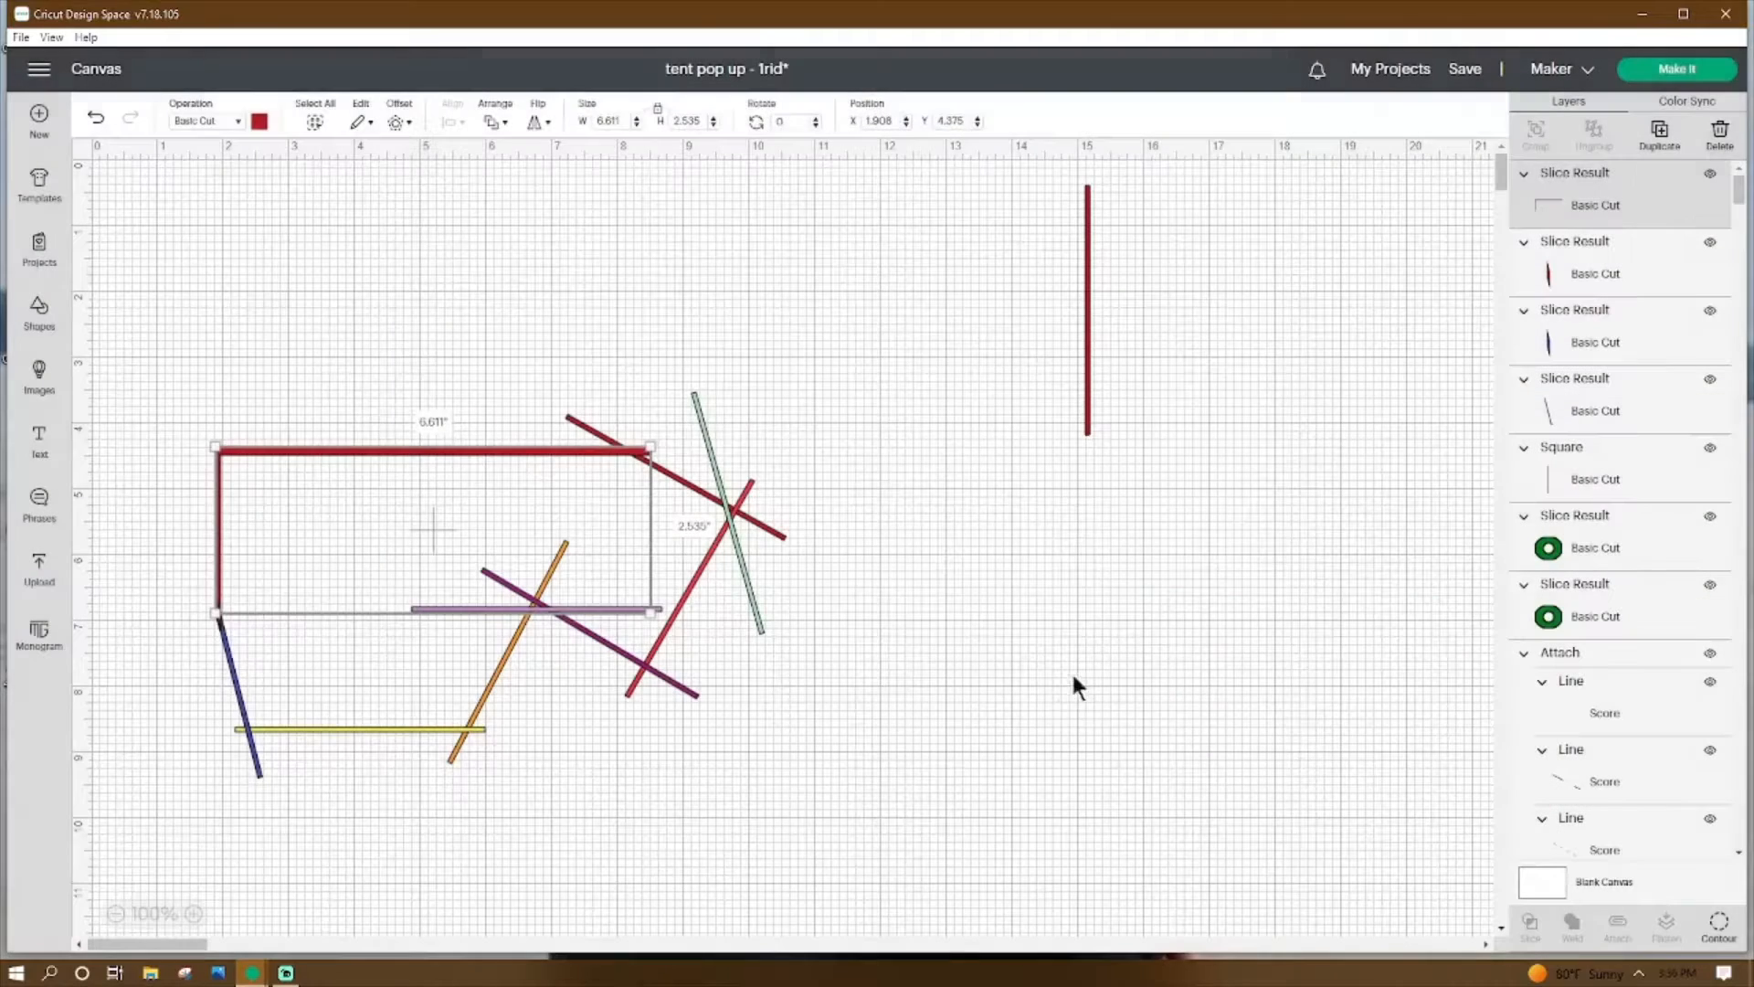
{"action": "left_click_drag", "start_coordinate": [162, 514], "coordinate": [266, 658]}
{"action": "left_click", "coordinate": [1571, 924]}
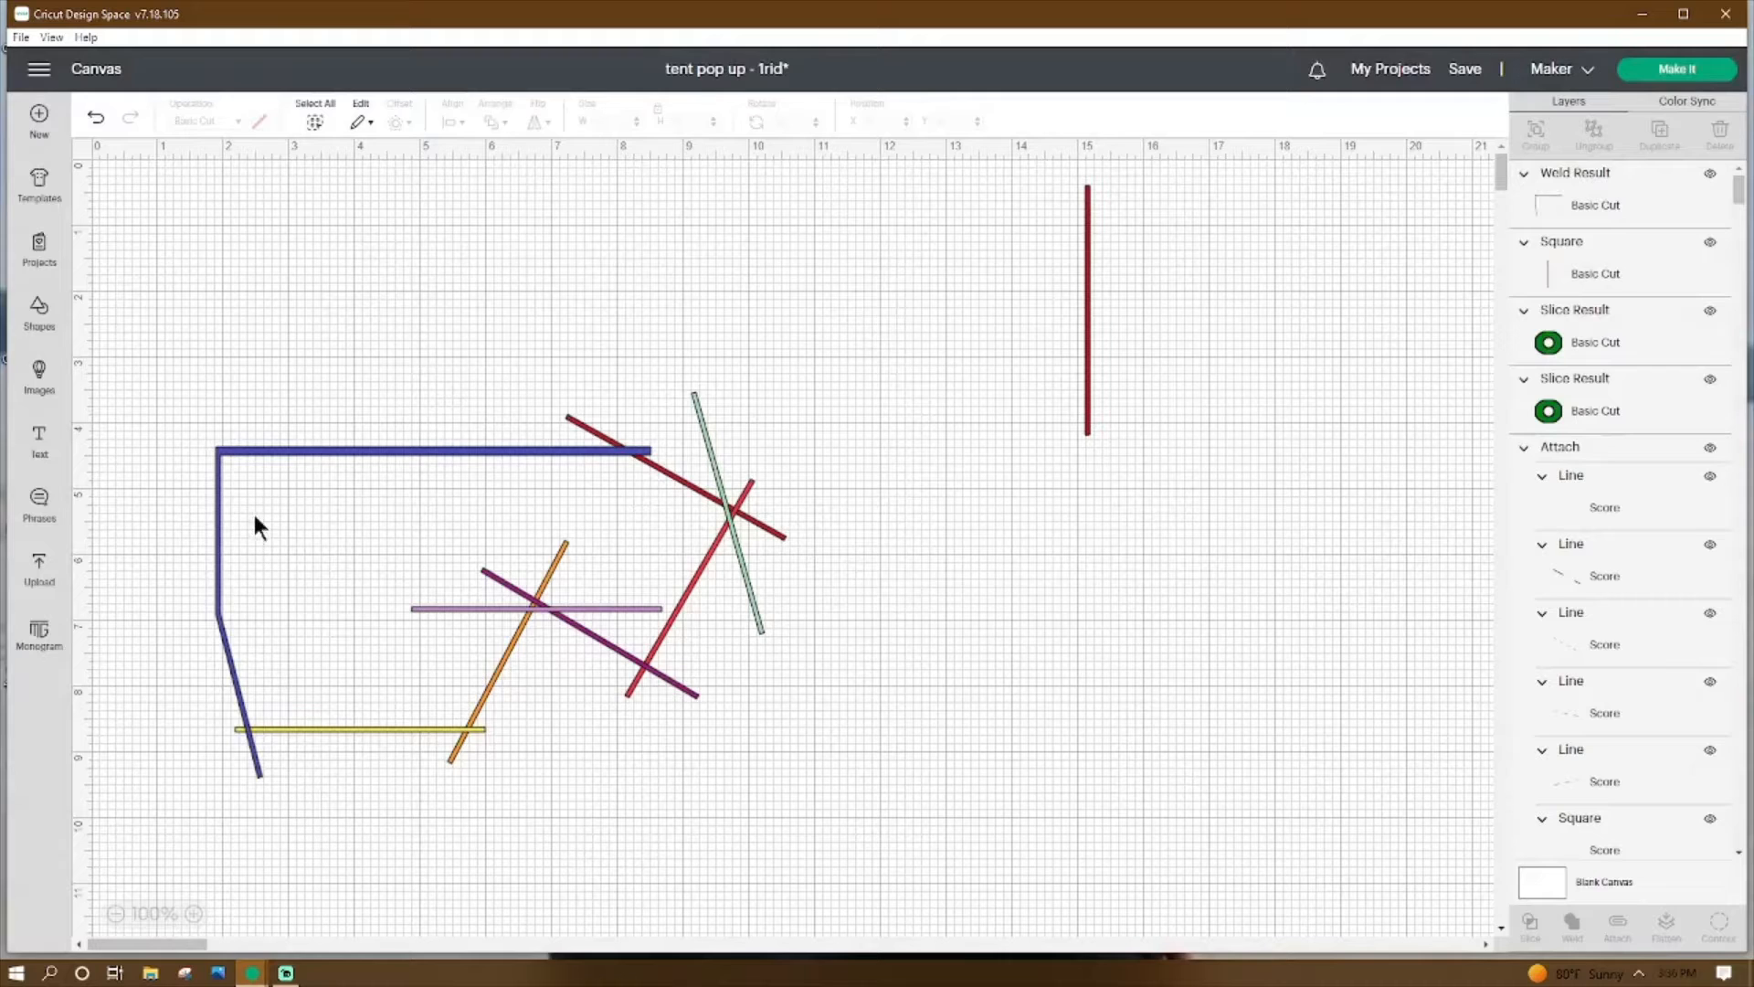
Send the welded blue shape to the back and slice it with the yellow horizontal bar crossing its lower end.
{"action": "left_click", "coordinate": [254, 450]}
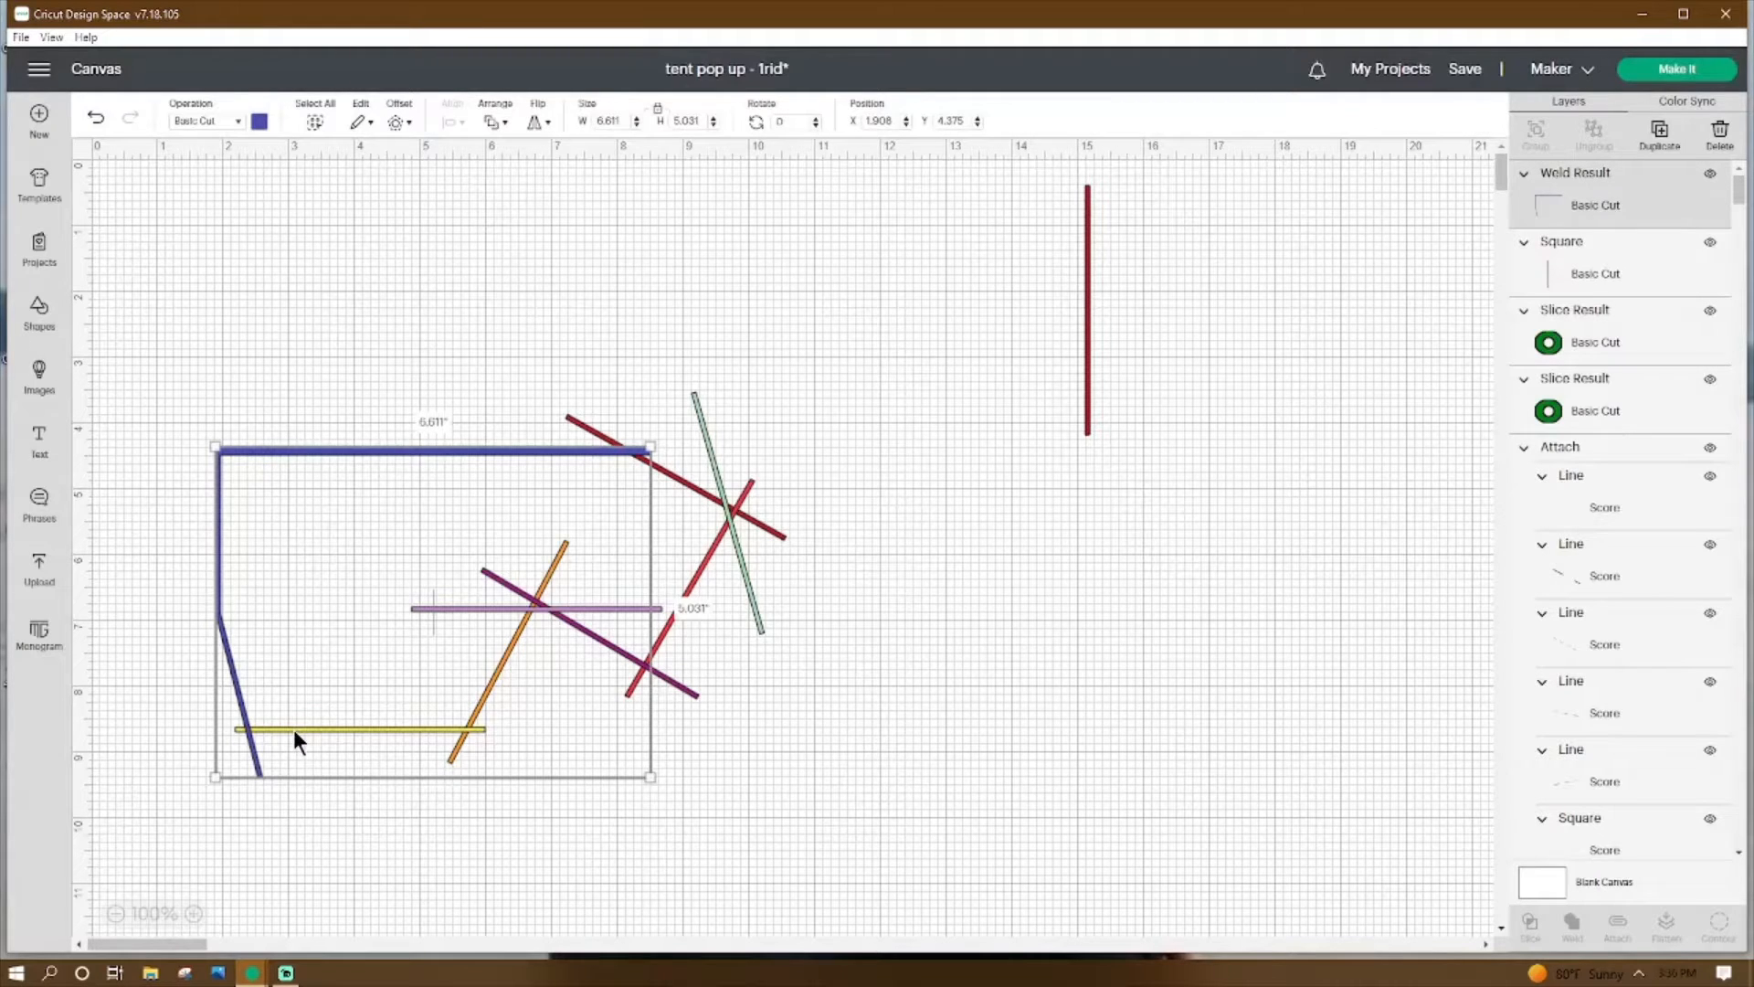
{"action": "right_click", "coordinate": [262, 450]}
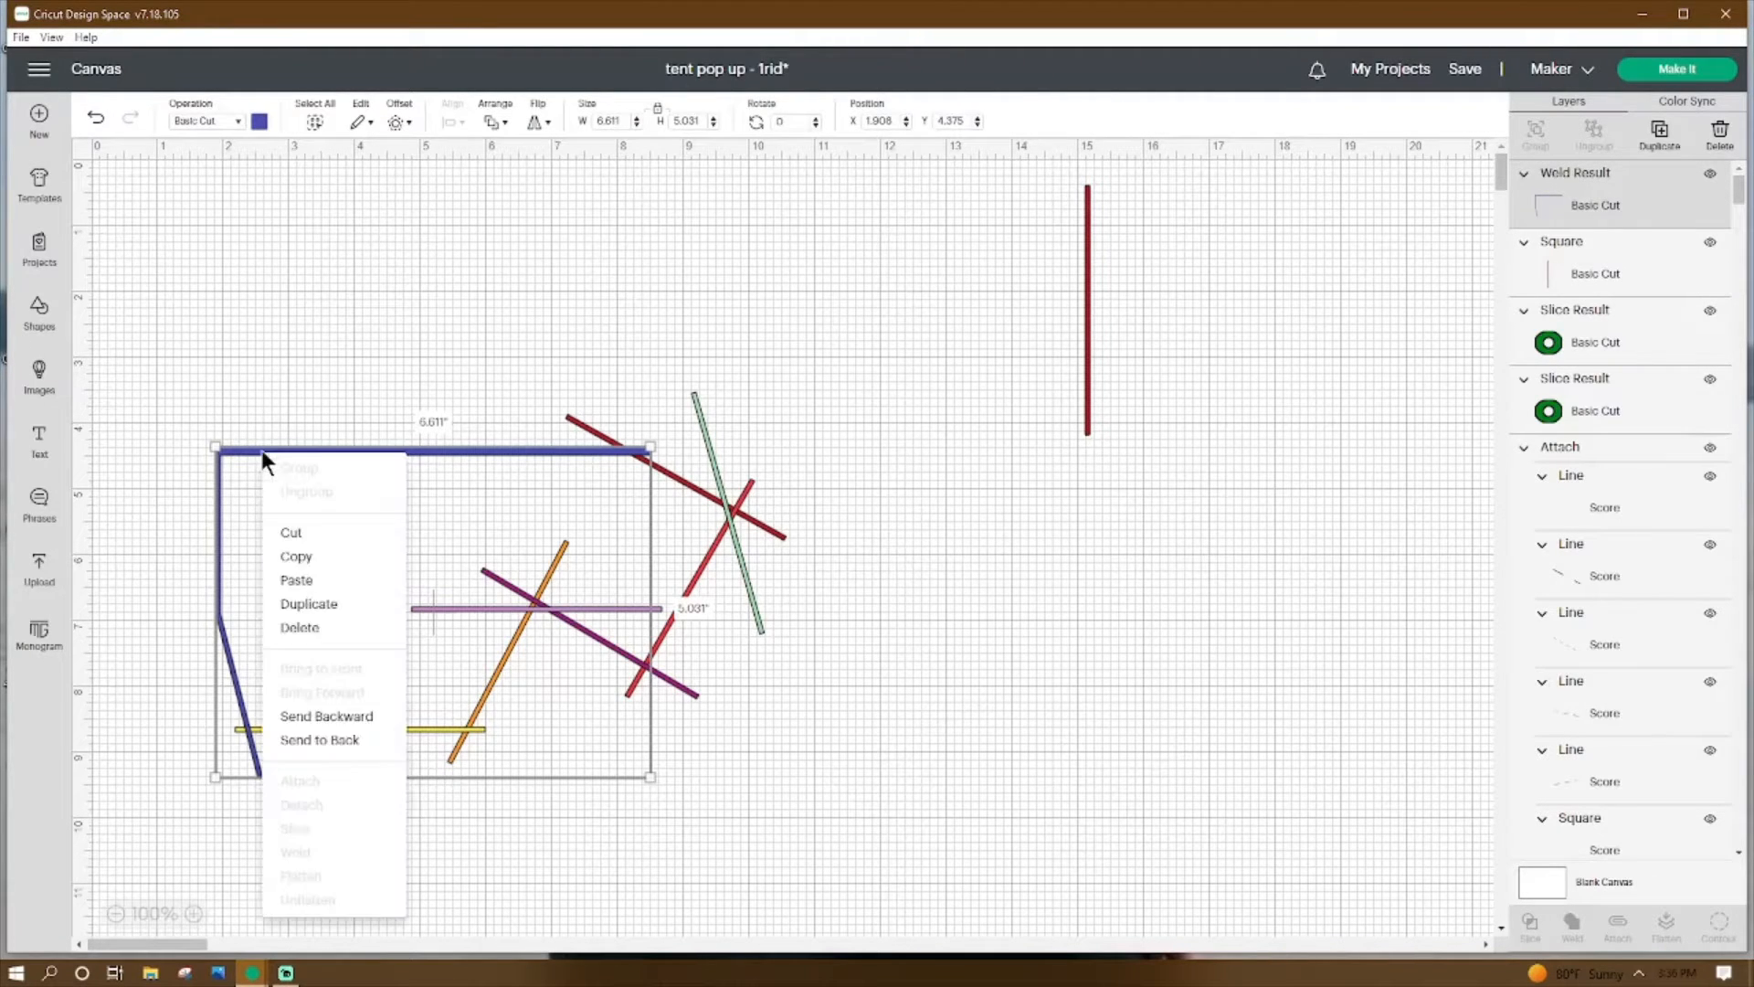
{"action": "left_click", "coordinate": [317, 718]}
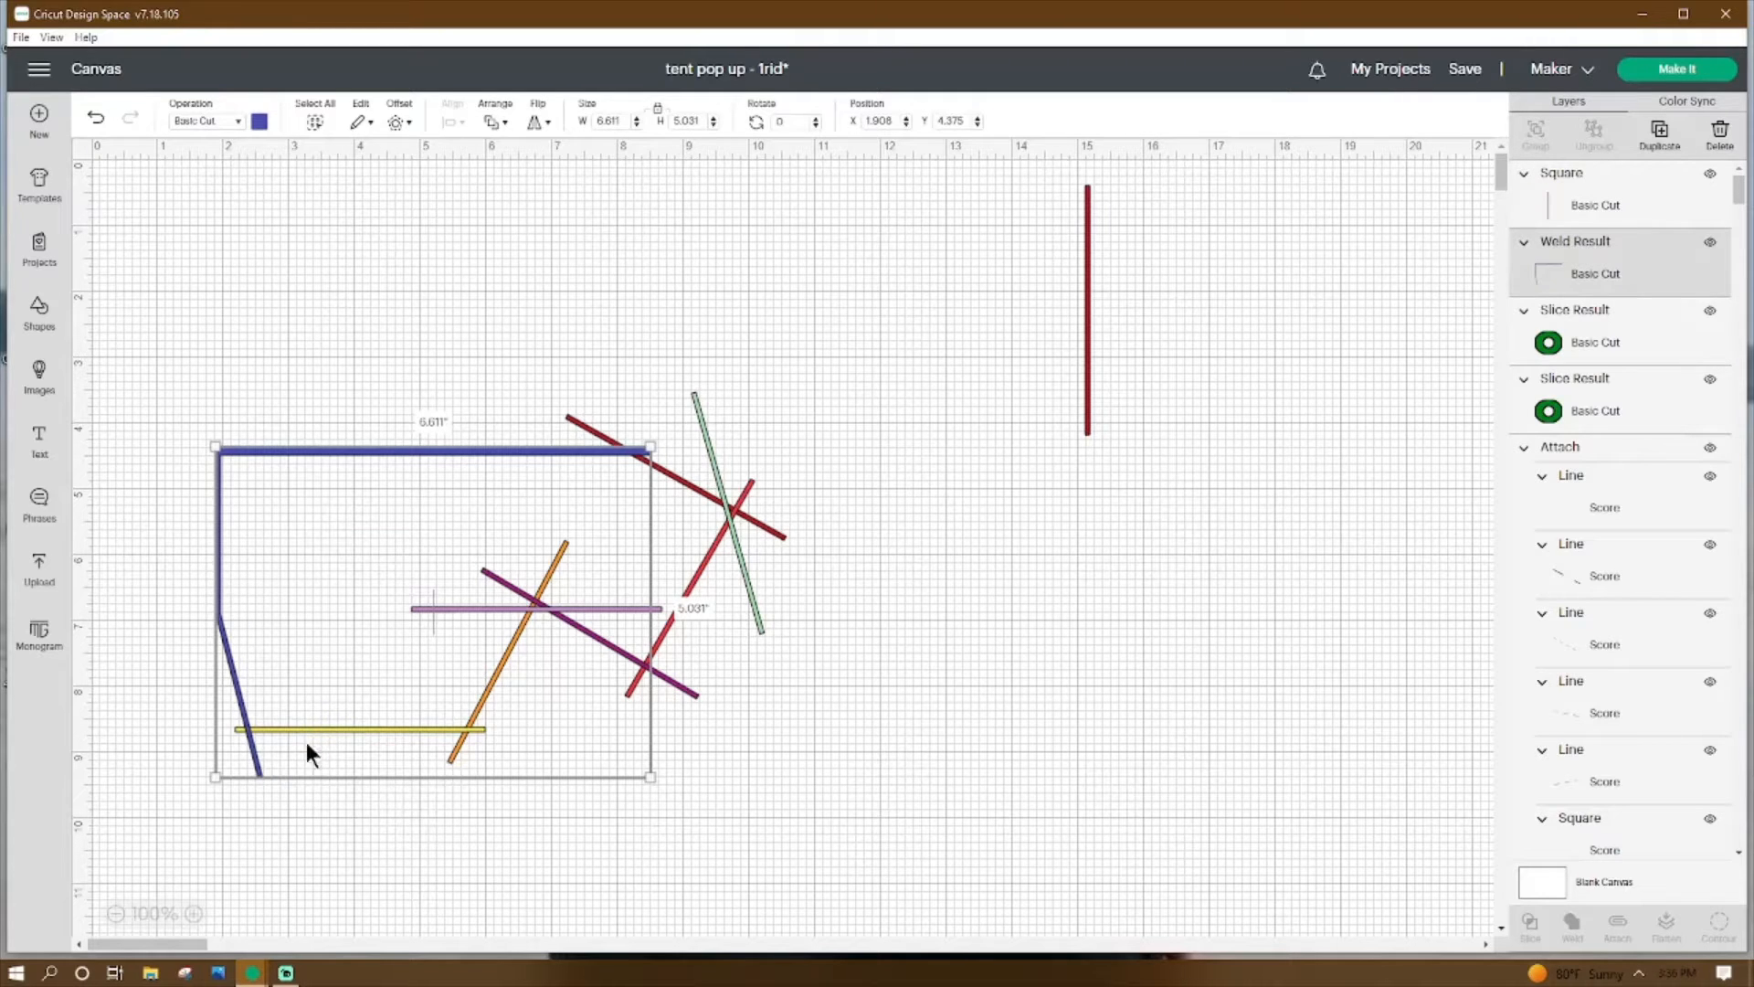
{"action": "left_click", "coordinate": [307, 747]}
{"action": "left_click", "coordinate": [314, 727]}
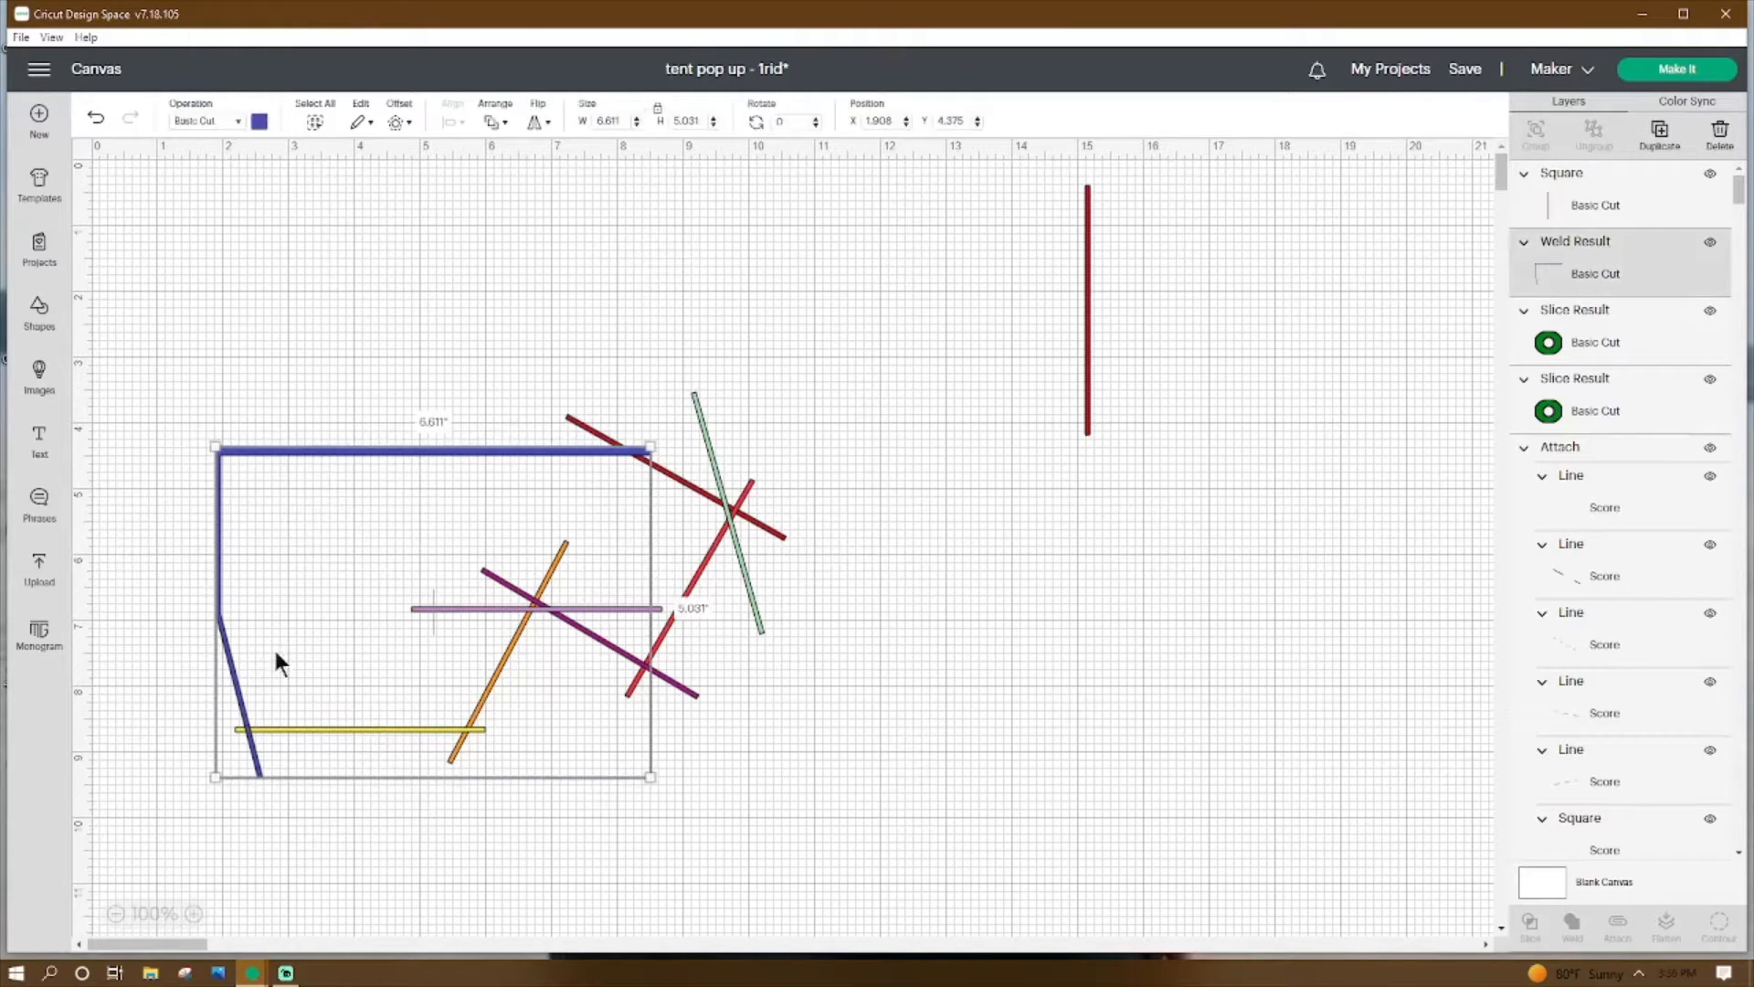
{"action": "right_click", "coordinate": [214, 438]}
{"action": "left_click", "coordinate": [271, 734]}
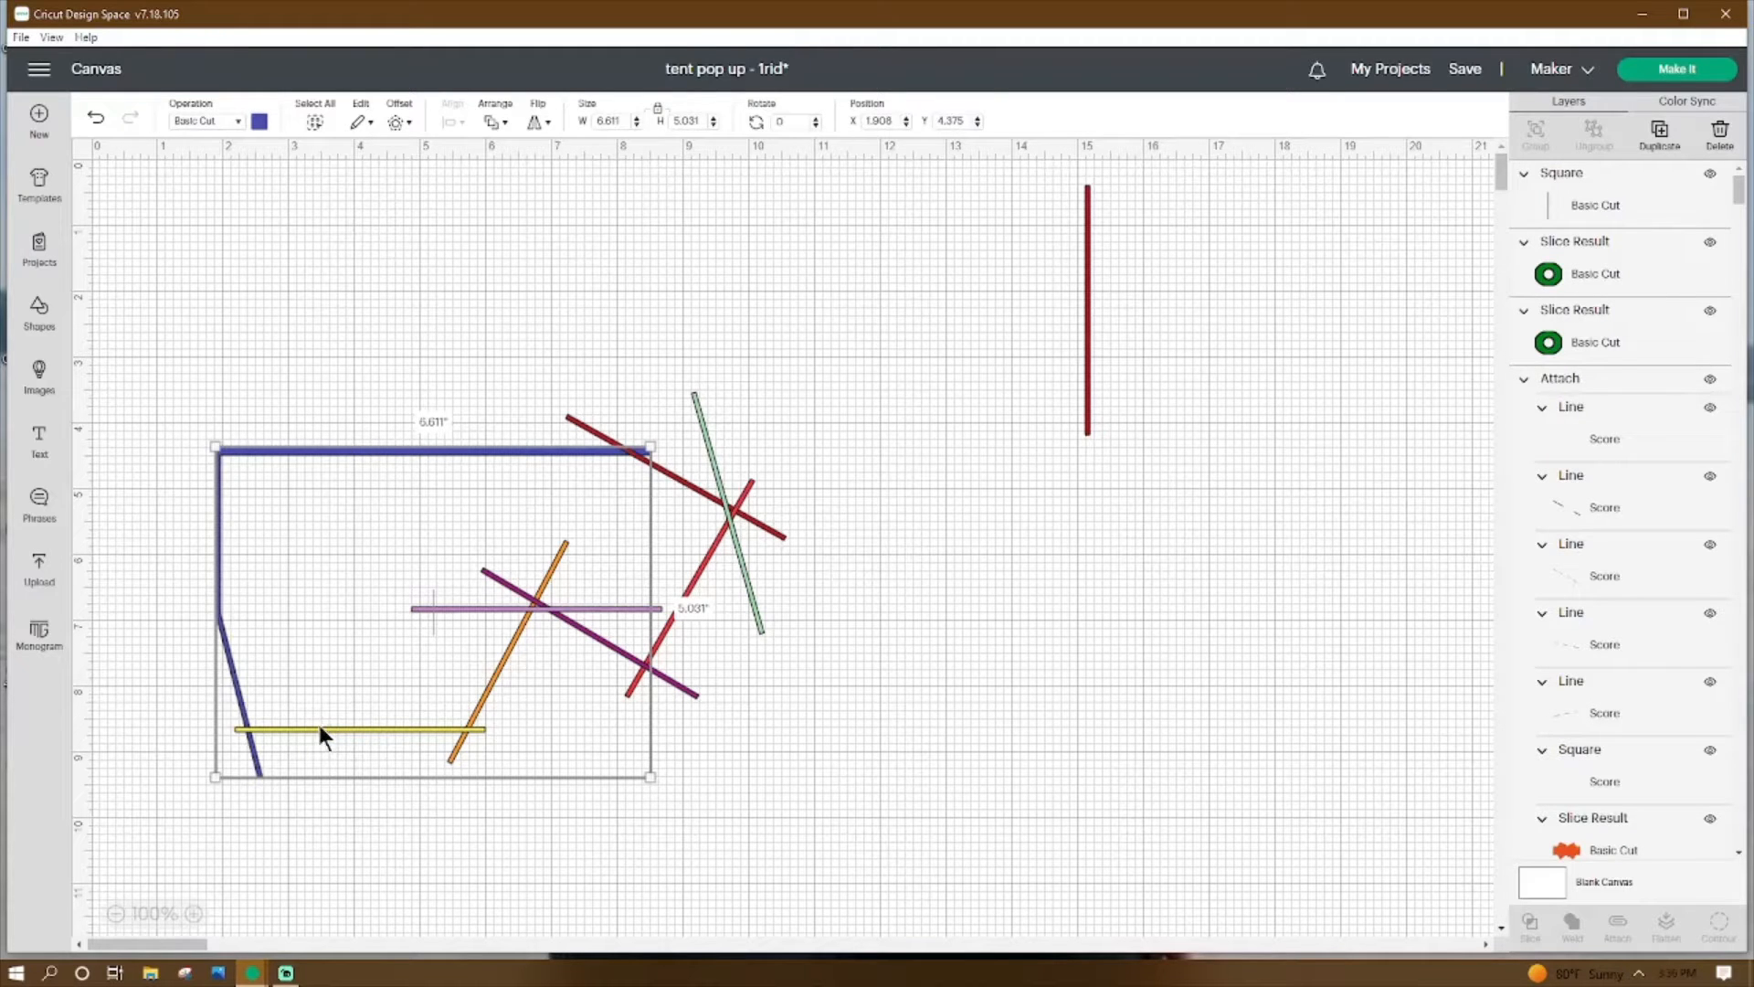
{"action": "left_click", "coordinate": [320, 728], "text": "shift"}
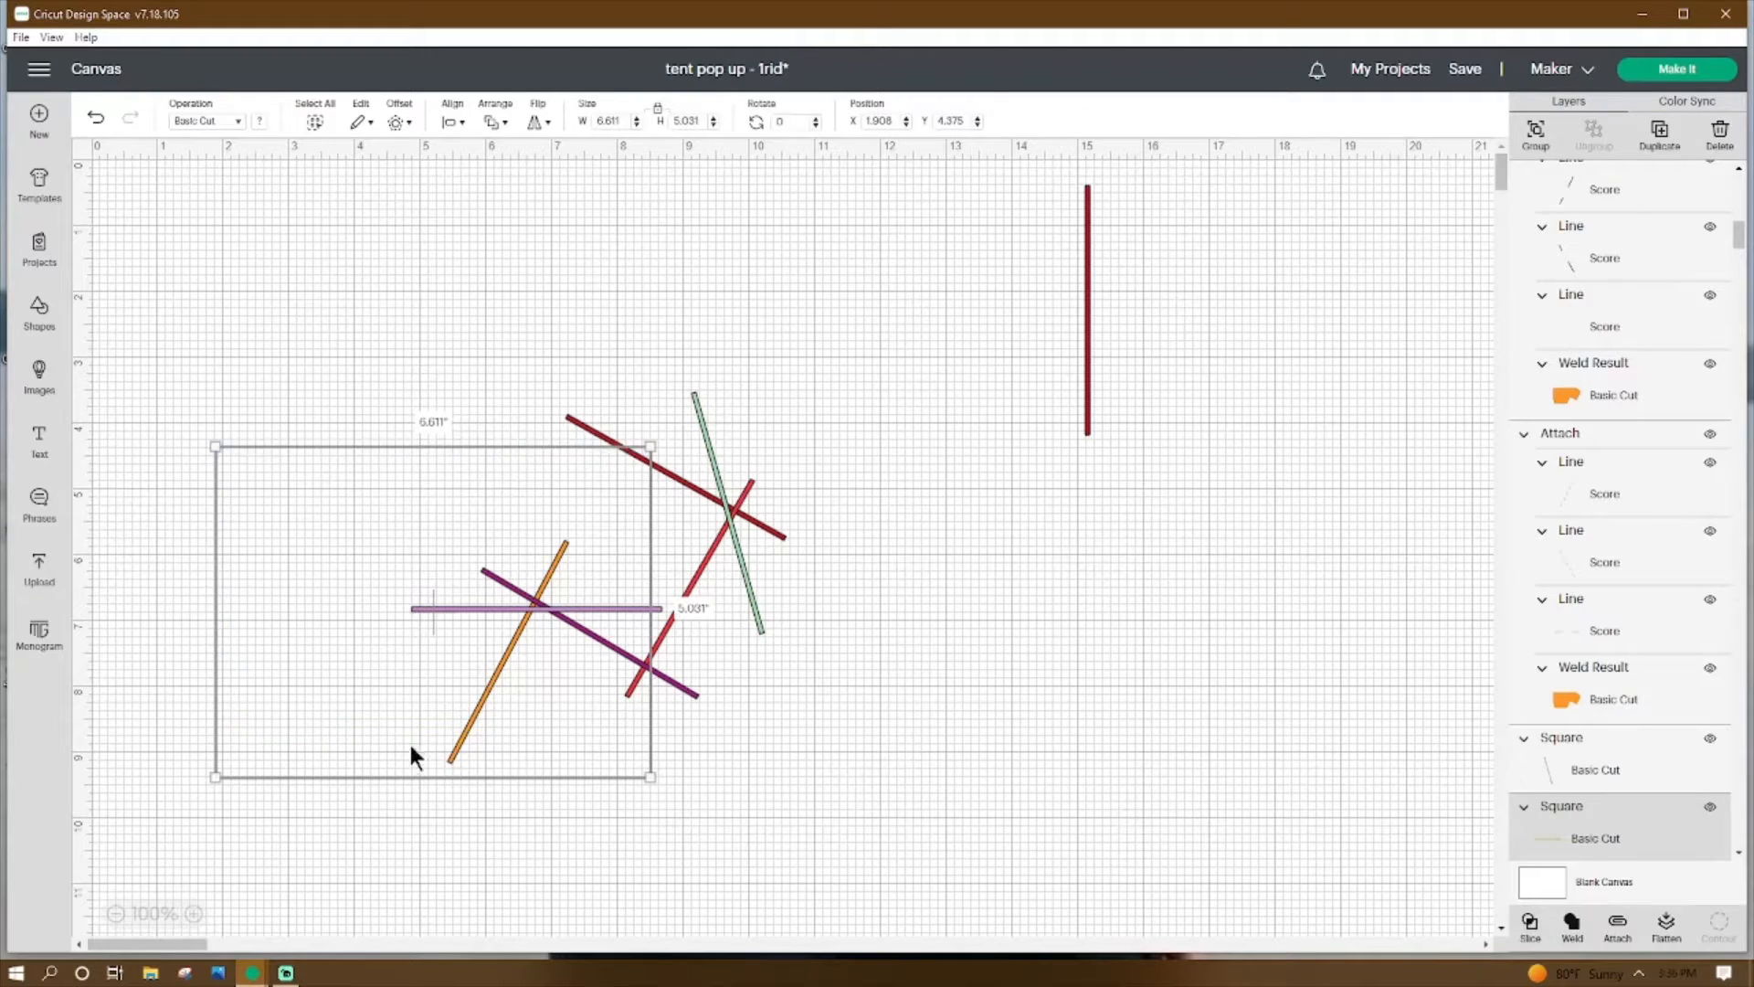
{"action": "left_click", "coordinate": [307, 770]}
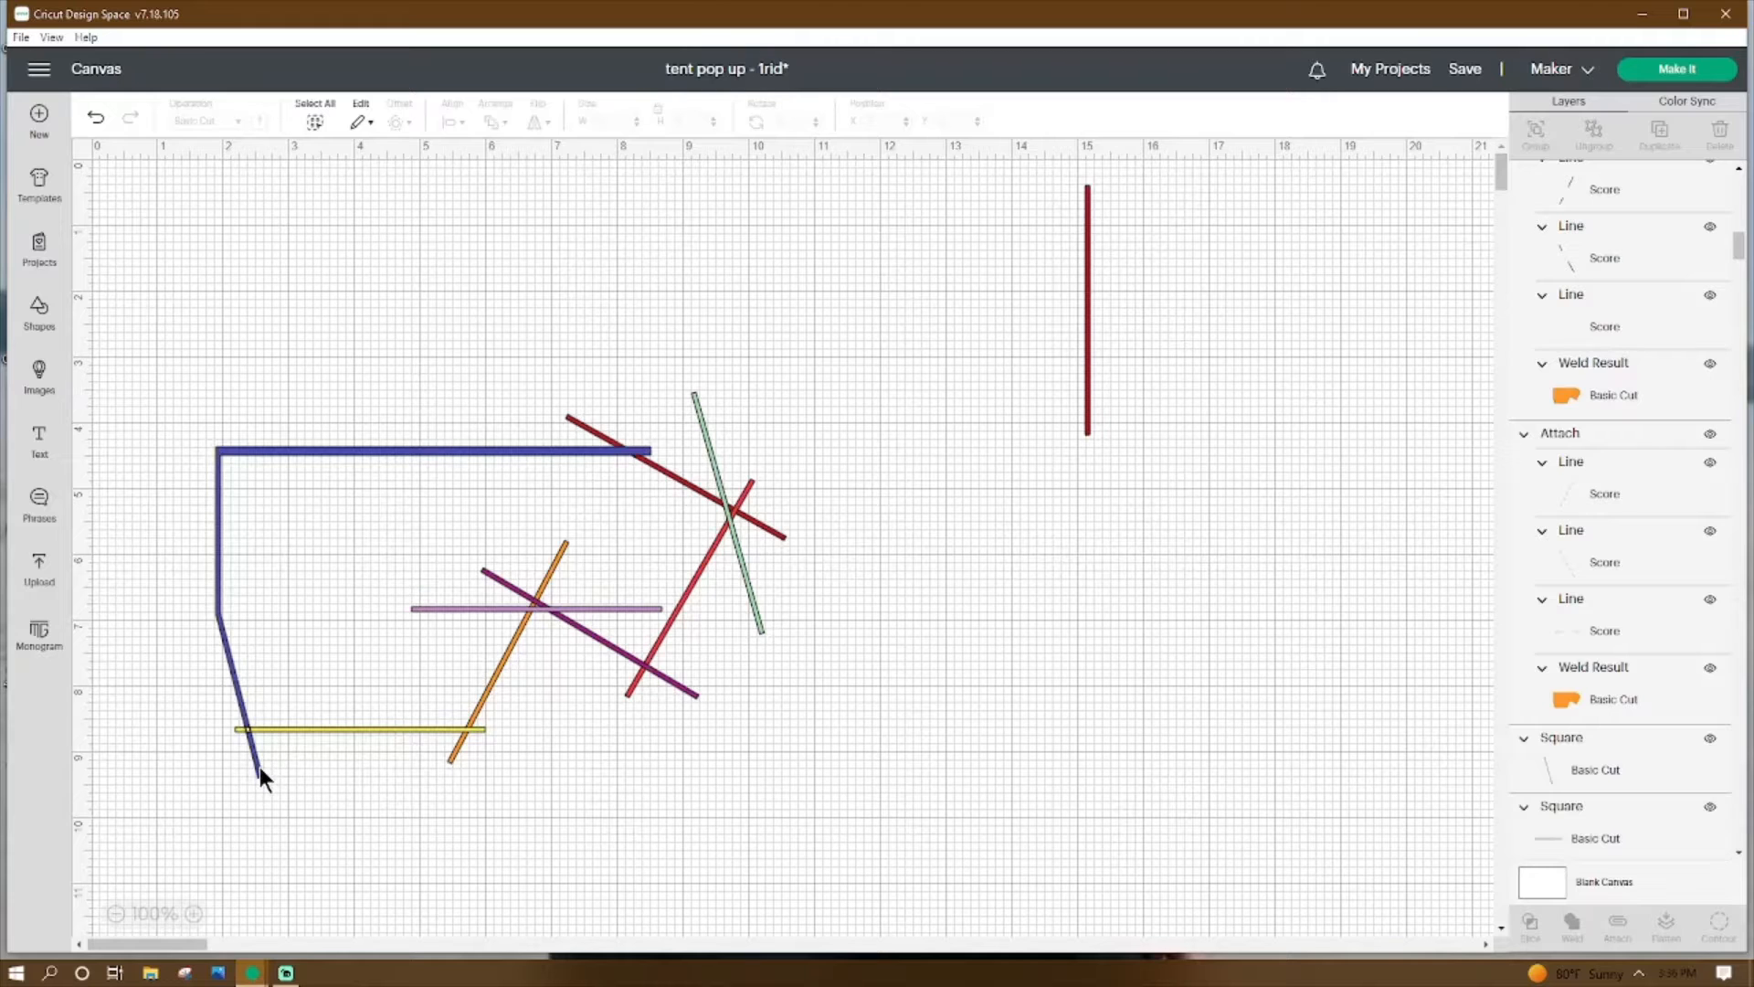
Hide the contour of the blue outline's lower end that extends below the yellow bar.
{"action": "left_click", "coordinate": [260, 765]}
{"action": "left_click", "coordinate": [1719, 923]}
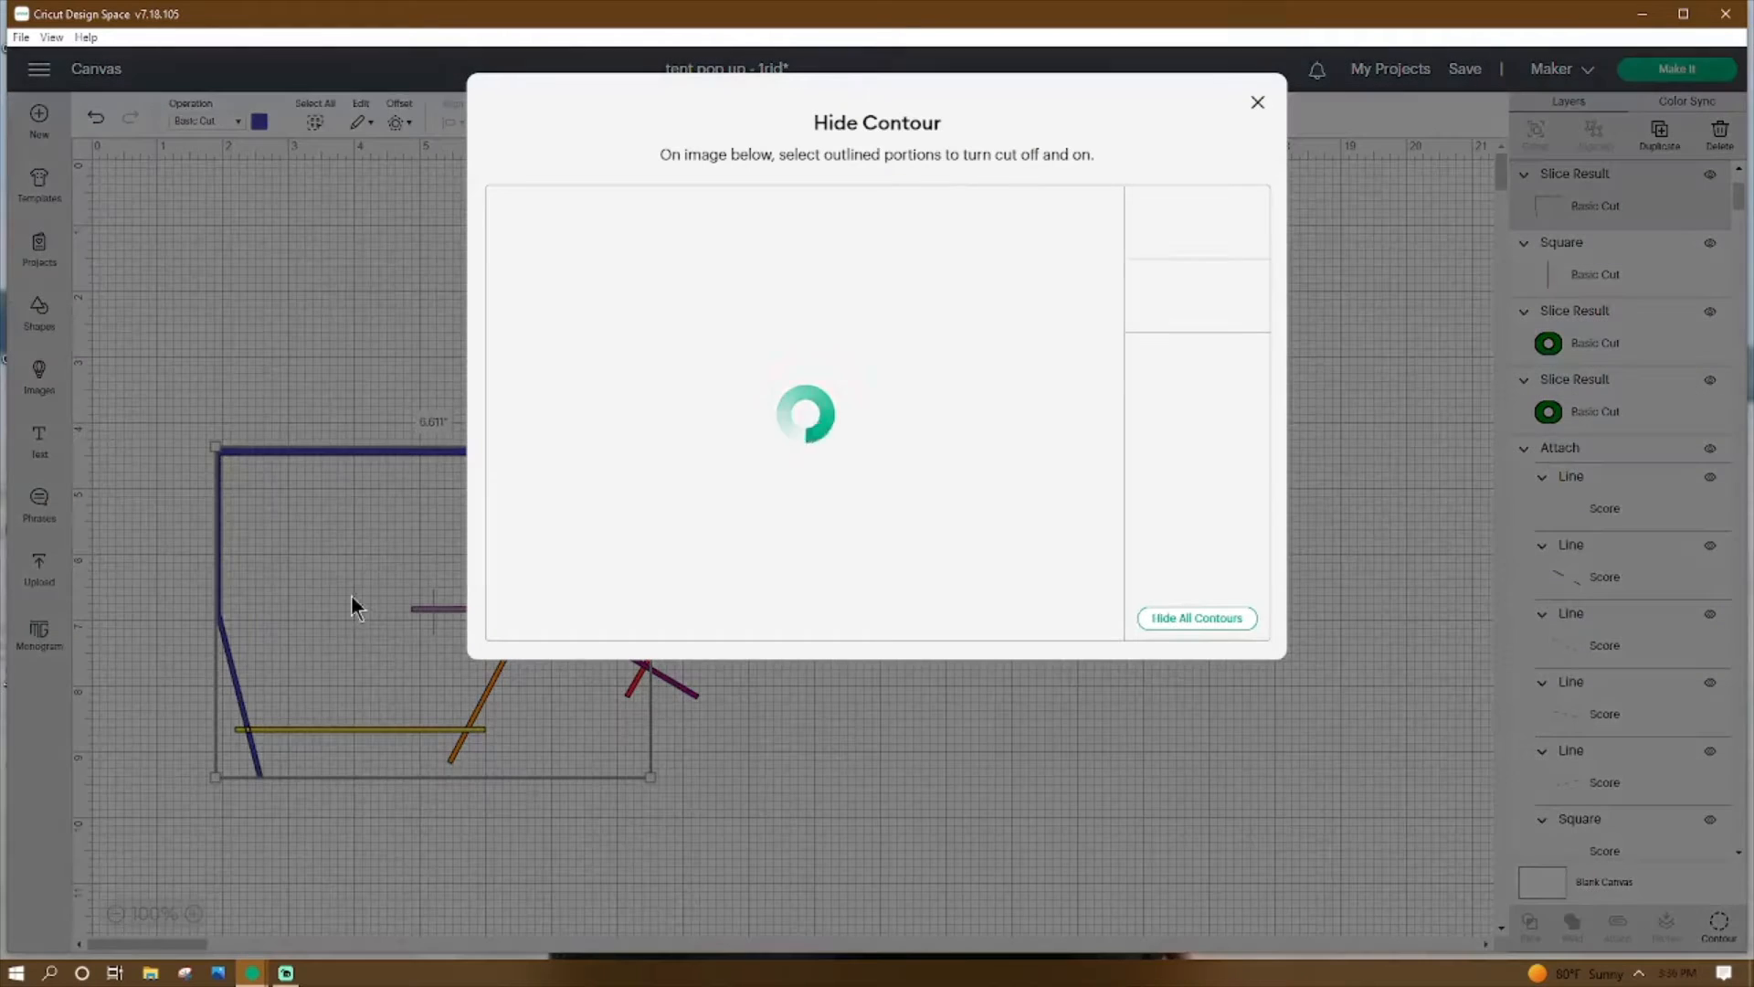
{"action": "left_click", "coordinate": [590, 610]}
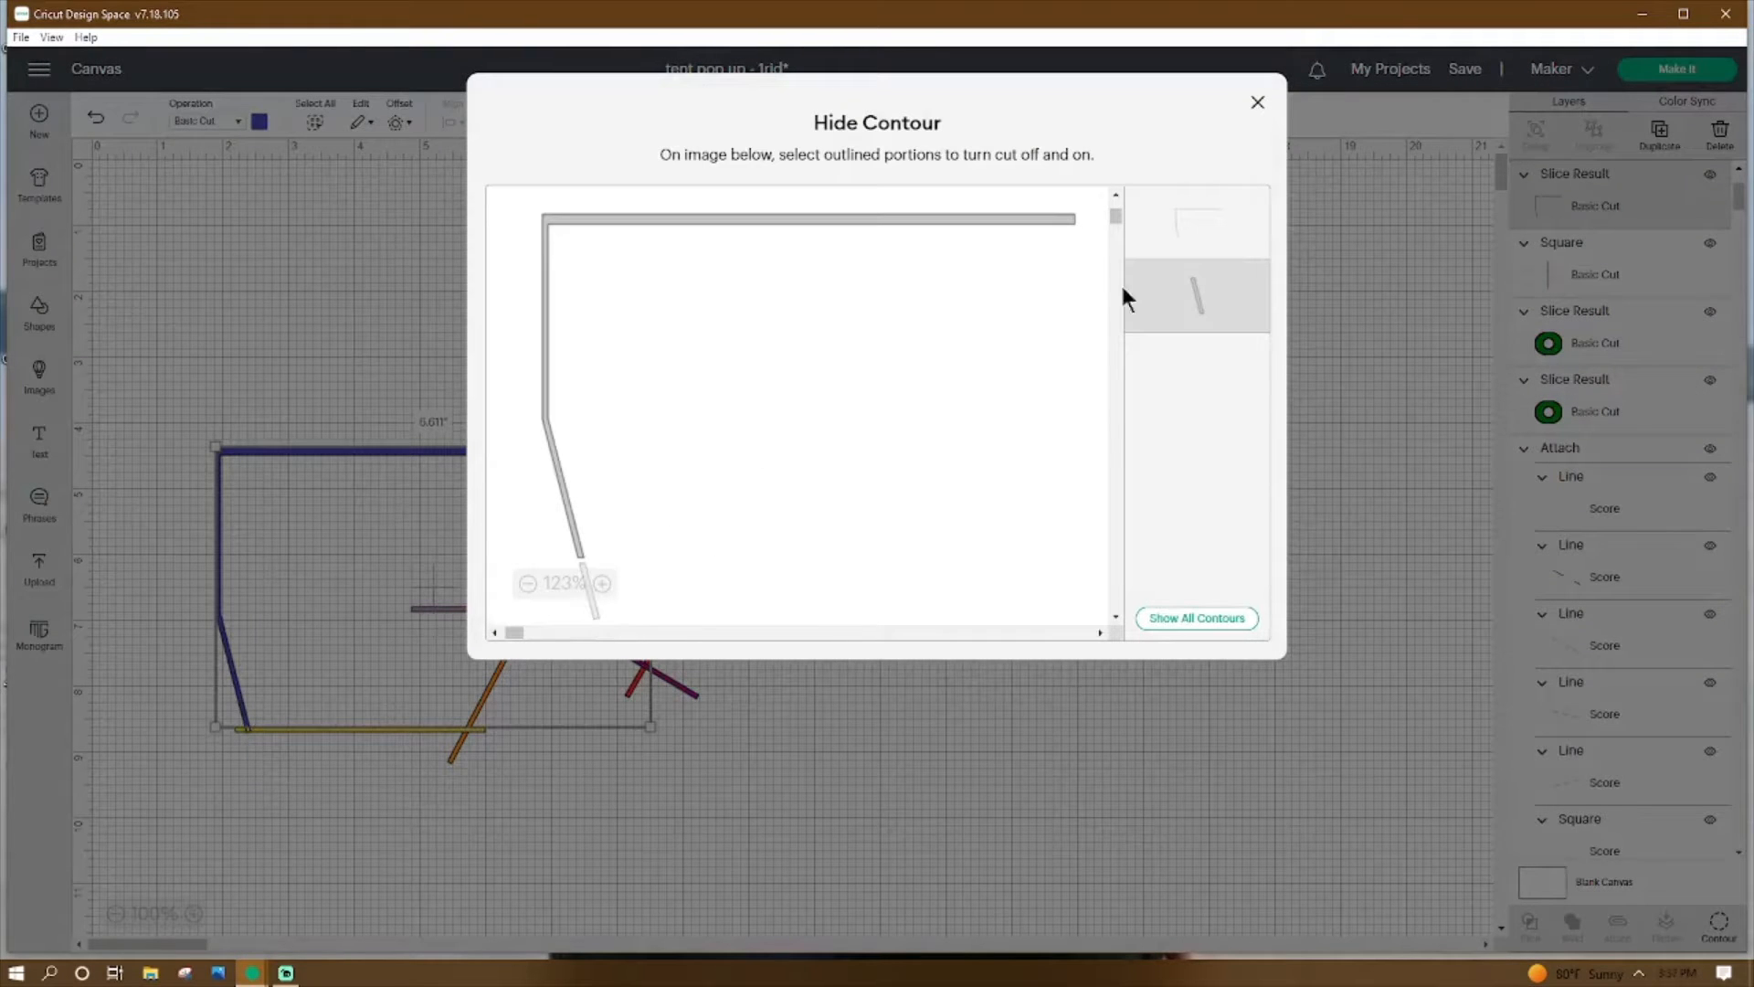
{"action": "left_click", "coordinate": [1258, 104]}
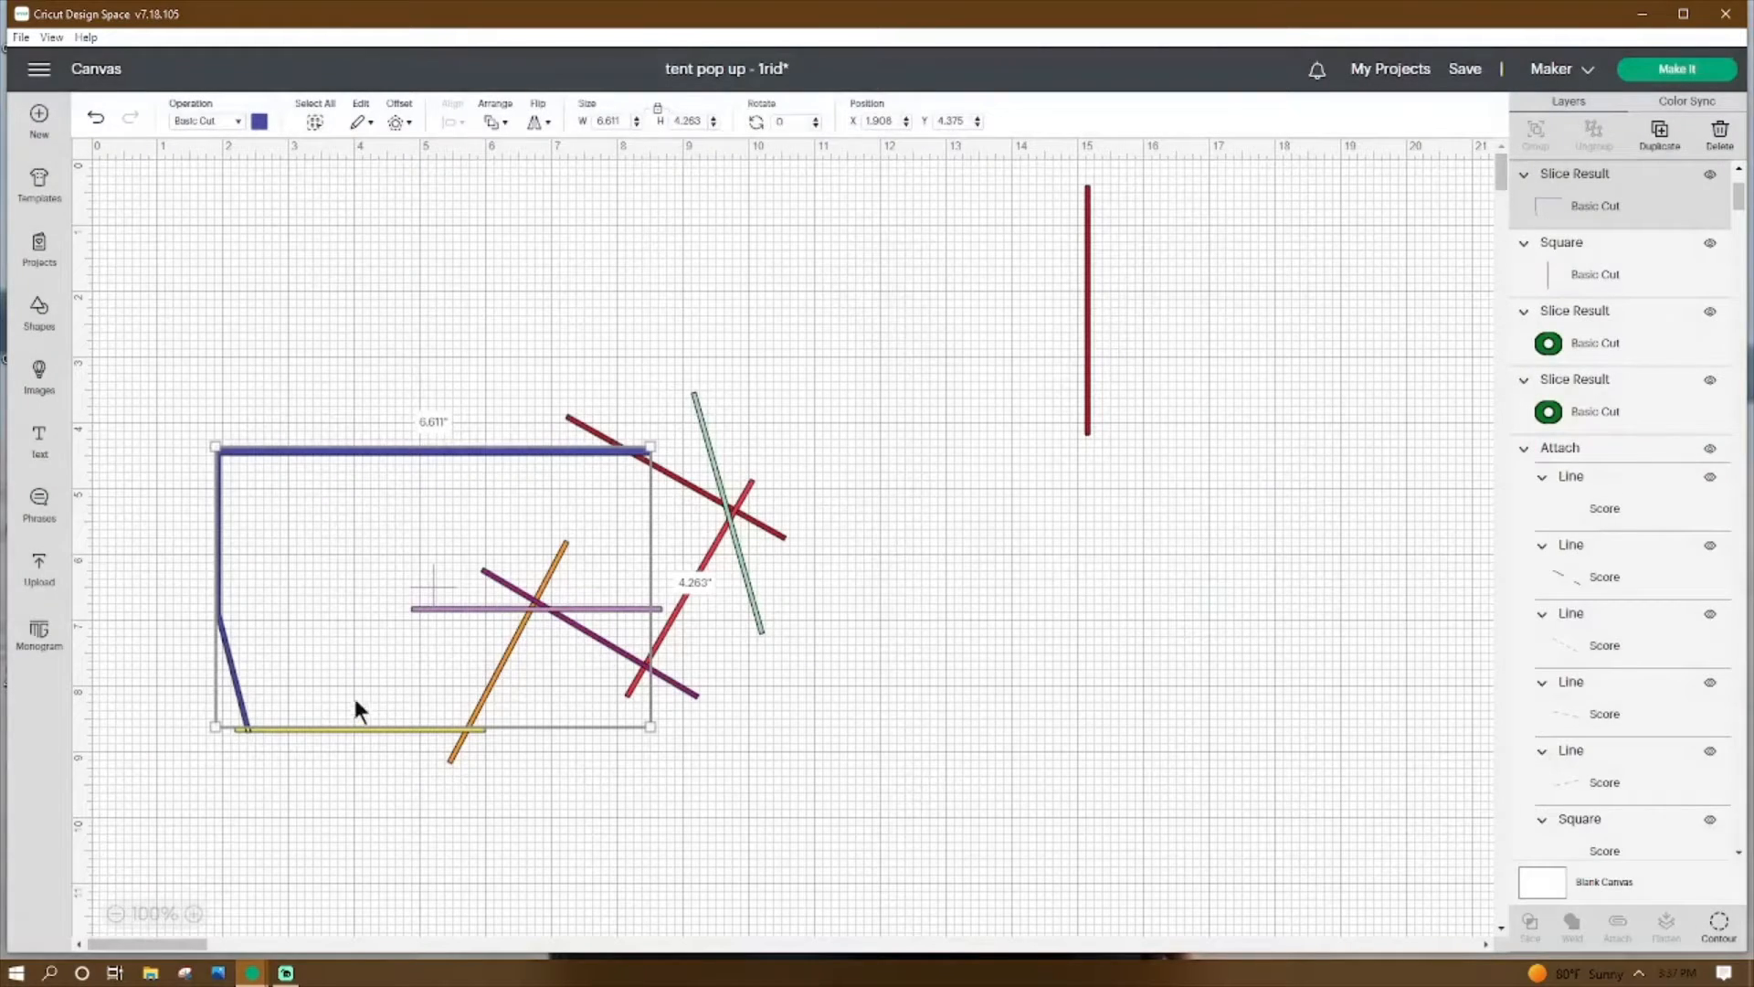
Hide the contour of the yellow bar's short left end that protrudes past the blue outline.
{"action": "left_click", "coordinate": [316, 728]}
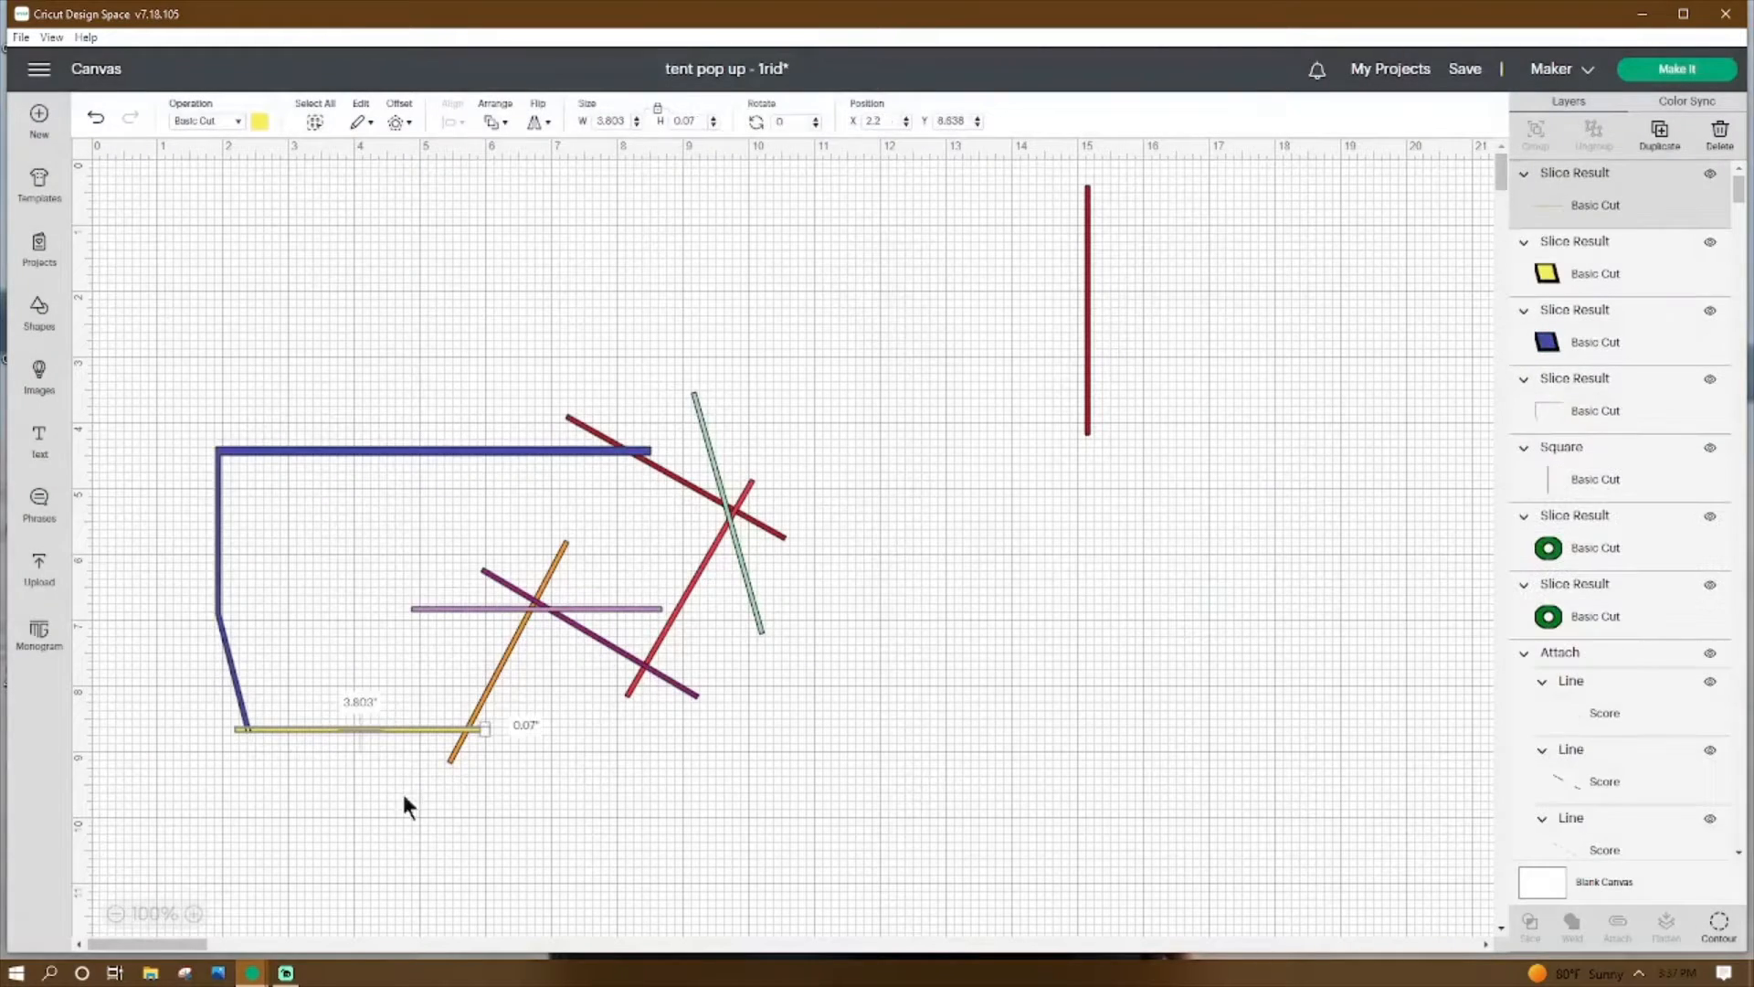
{"action": "left_click", "coordinate": [1719, 923]}
{"action": "left_click", "coordinate": [526, 415]}
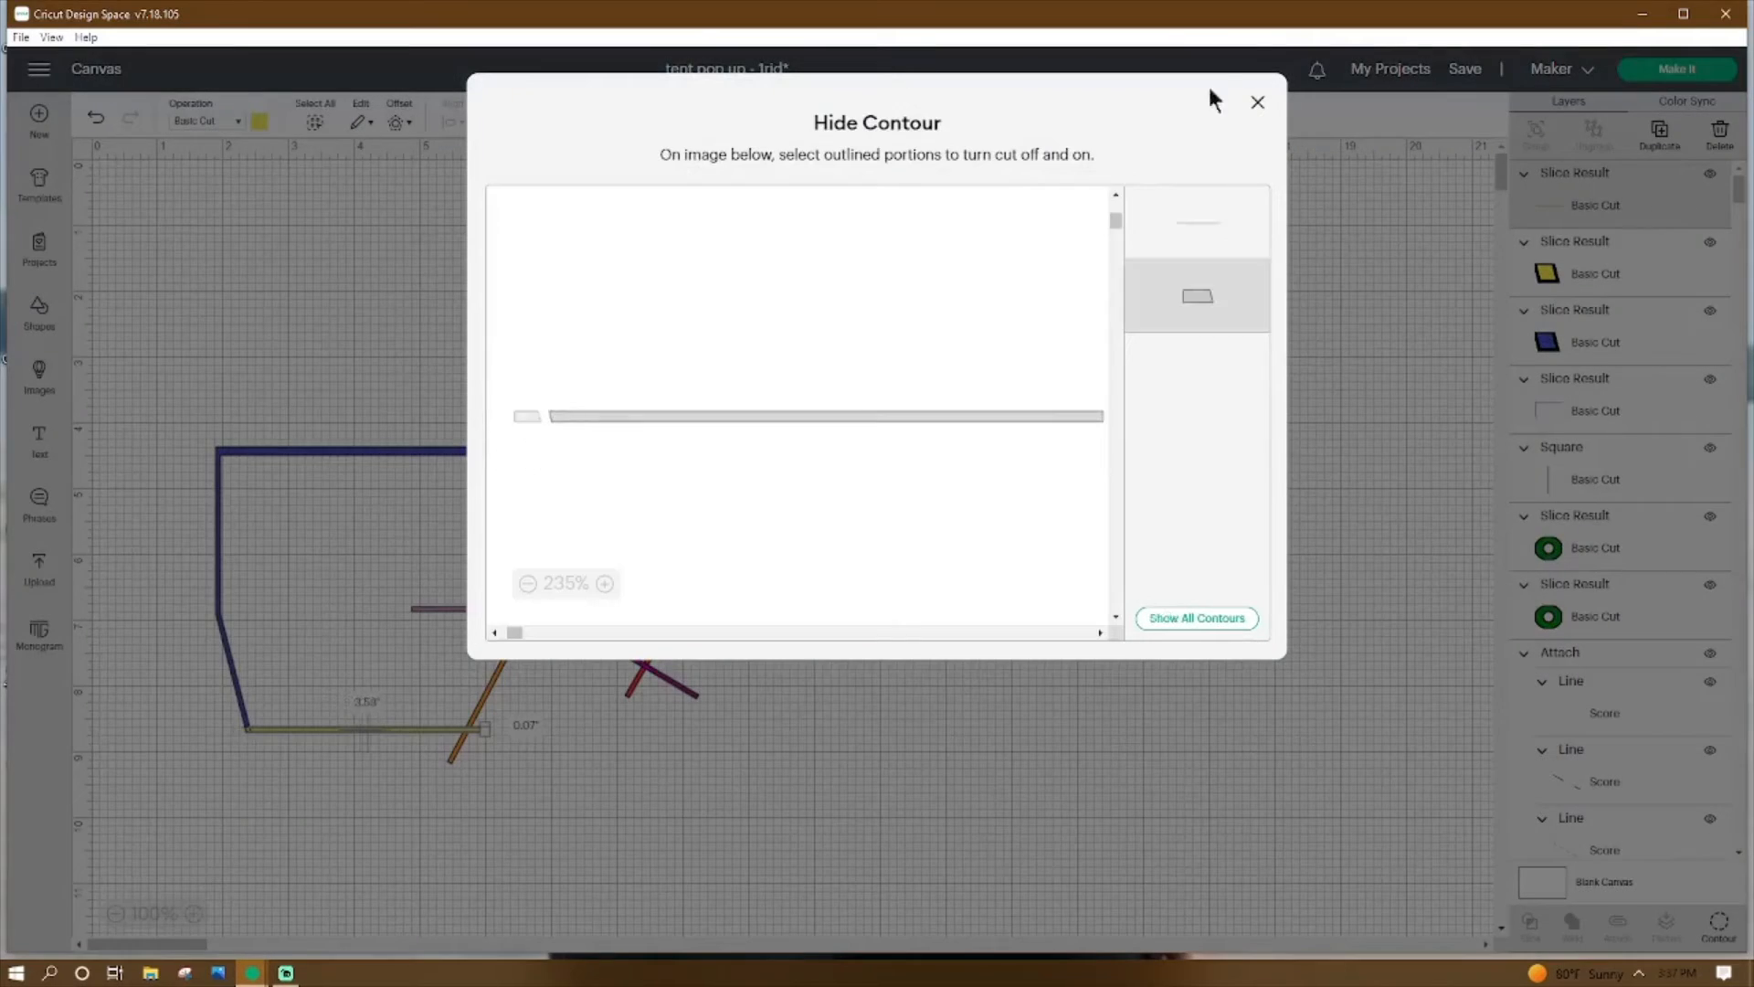
{"action": "left_click", "coordinate": [1259, 104]}
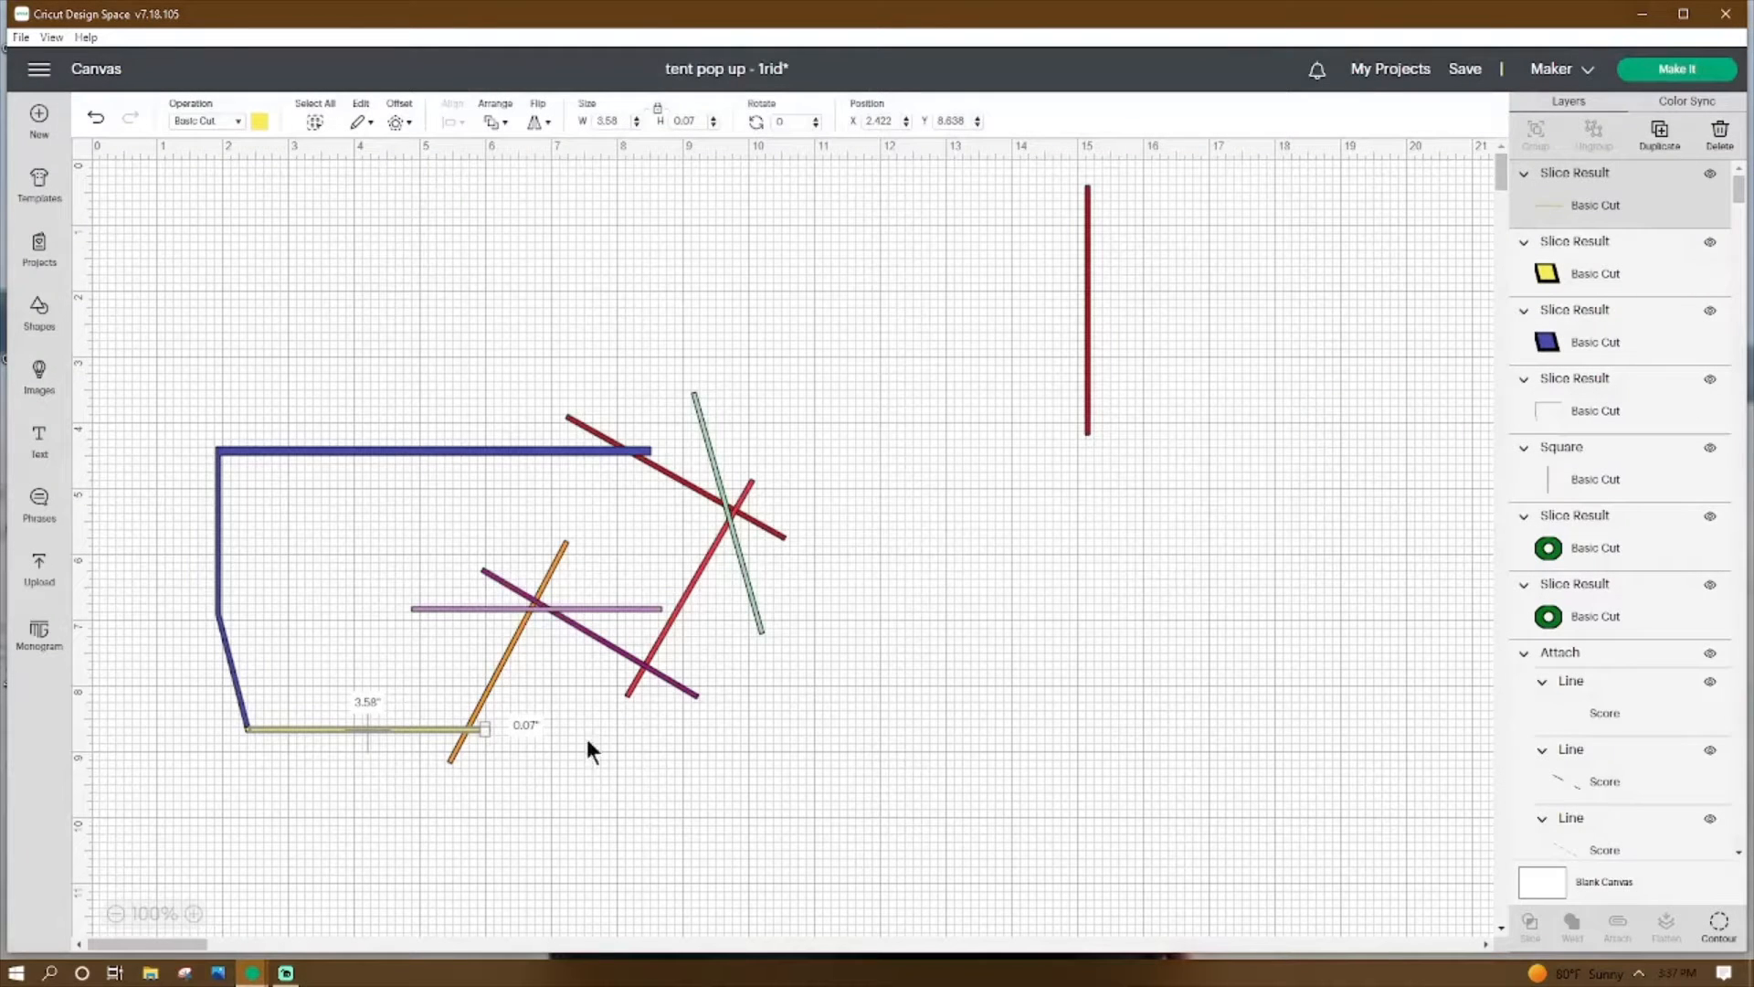
Weld the blue outline, the trimmed yellow bar and their small slice pieces into one shape.
{"action": "left_click", "coordinate": [38, 630]}
{"action": "left_click", "coordinate": [178, 690]}
{"action": "left_click_drag", "start_coordinate": [189, 717], "coordinate": [281, 742]}
{"action": "left_click", "coordinate": [1572, 925]}
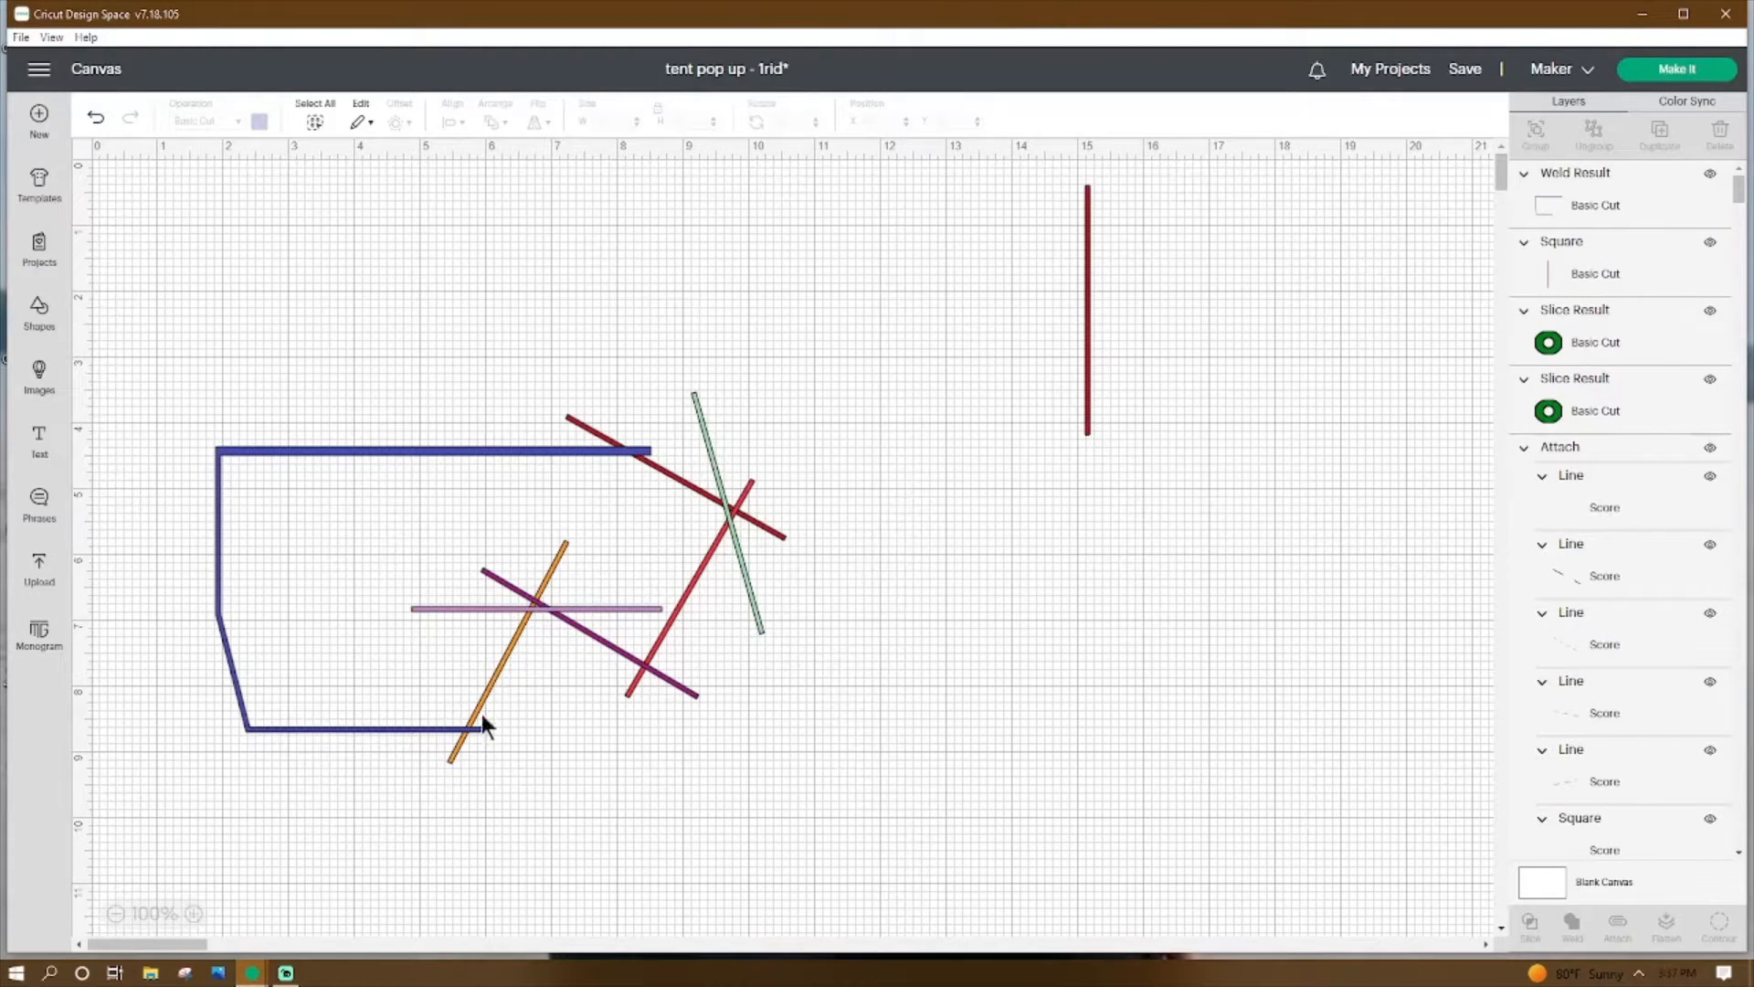
Slice the blue outline with the orange slanted bar and hide the contour of the orange bar's end below the crossing.
{"action": "left_click", "coordinate": [382, 728]}
{"action": "left_click", "coordinate": [453, 753], "text": "shift"}
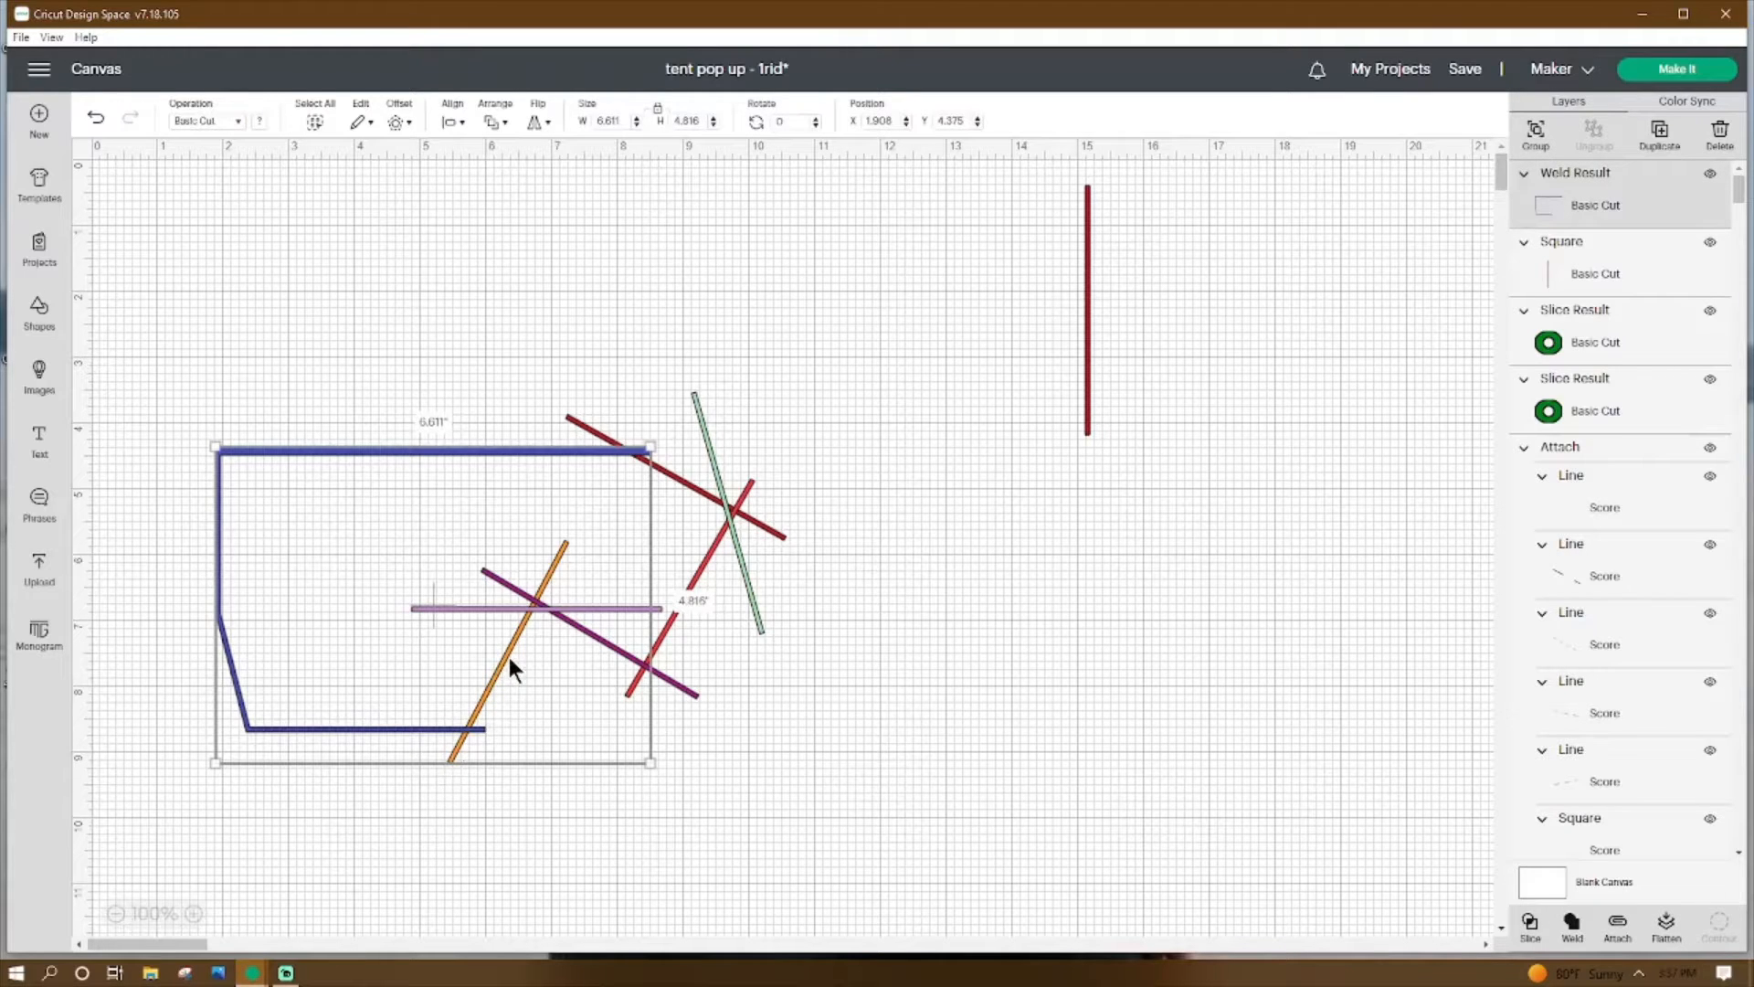
{"action": "left_click", "coordinate": [1544, 932]}
{"action": "left_click", "coordinate": [458, 748]}
{"action": "left_click", "coordinate": [1718, 925]}
{"action": "left_click", "coordinate": [717, 589]}
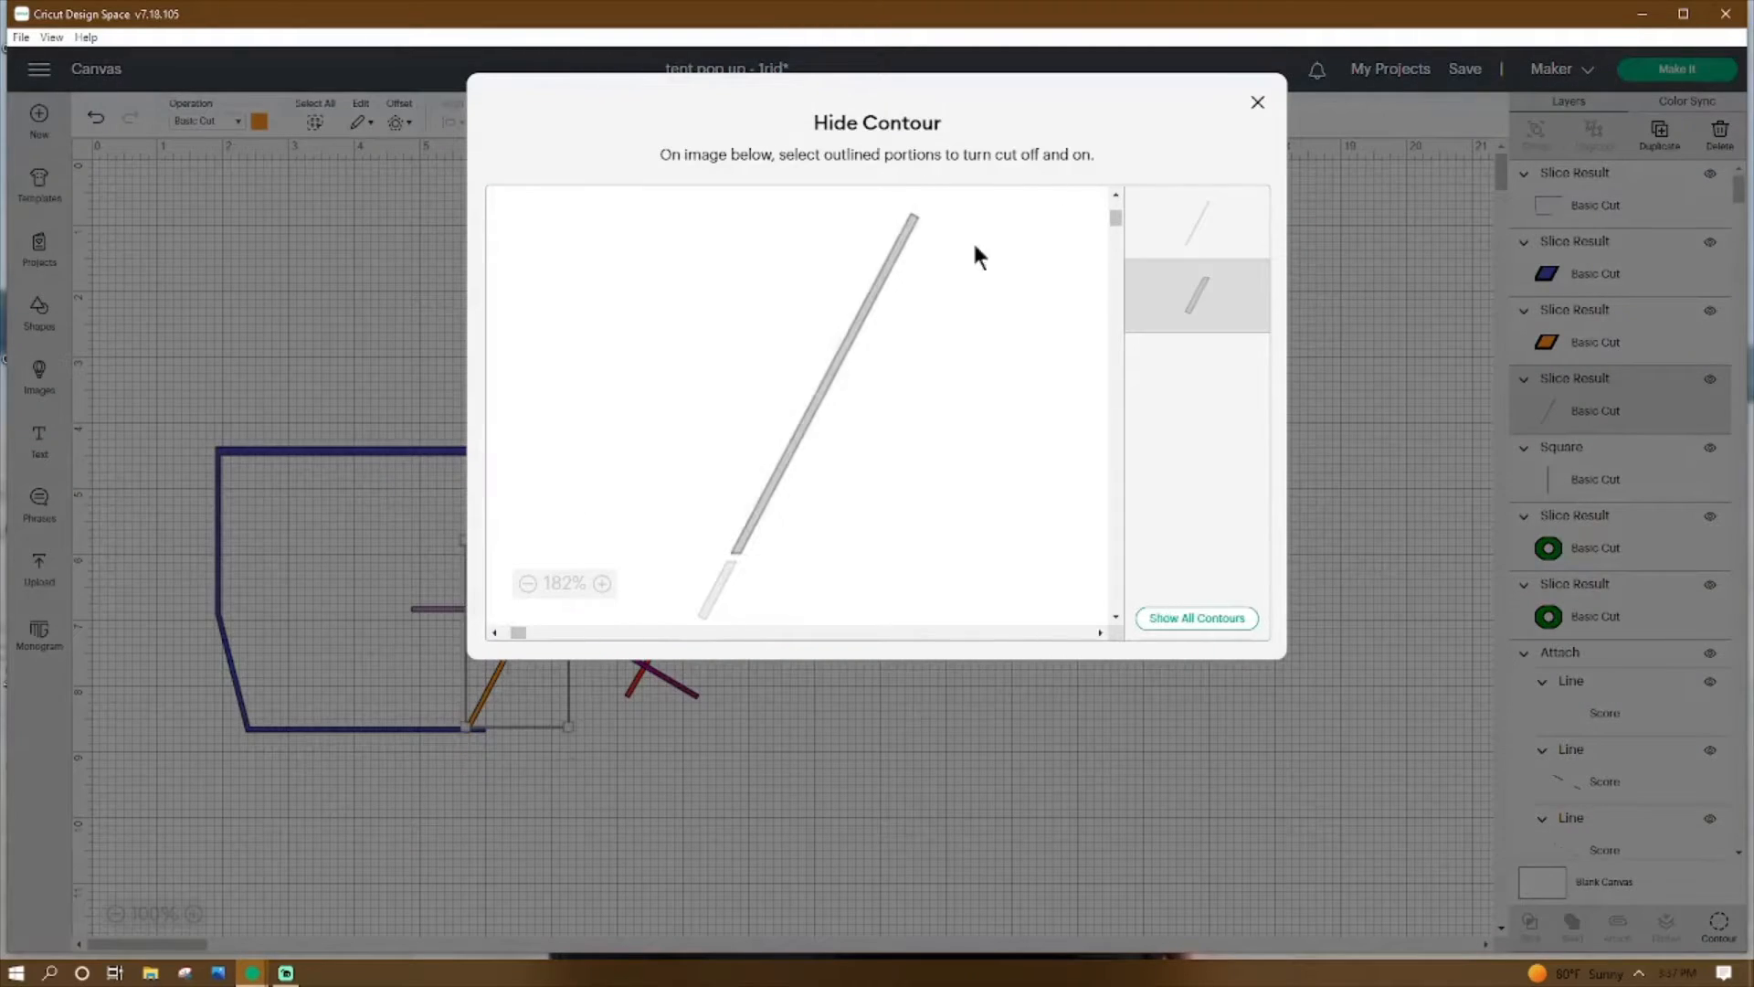
{"action": "left_click", "coordinate": [1257, 103]}
{"action": "left_click", "coordinate": [441, 819]}
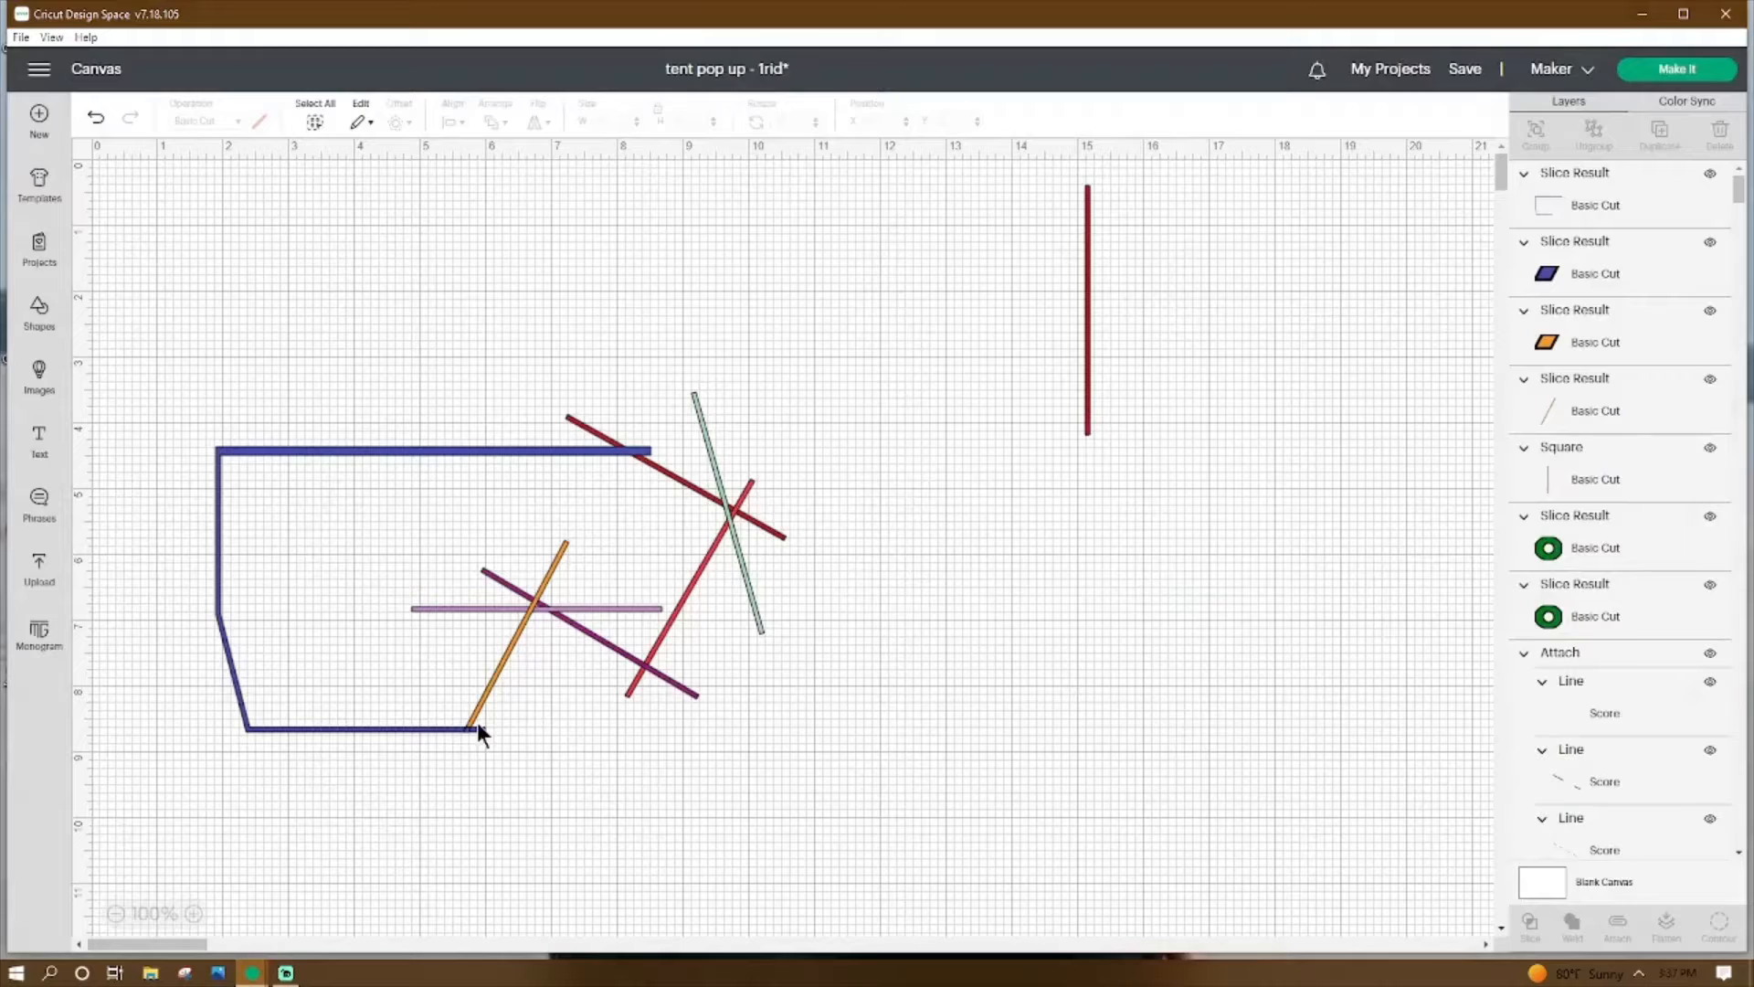
Hide the contour of the blue outline's short stub that extends past the orange bar.
{"action": "left_click", "coordinate": [480, 728]}
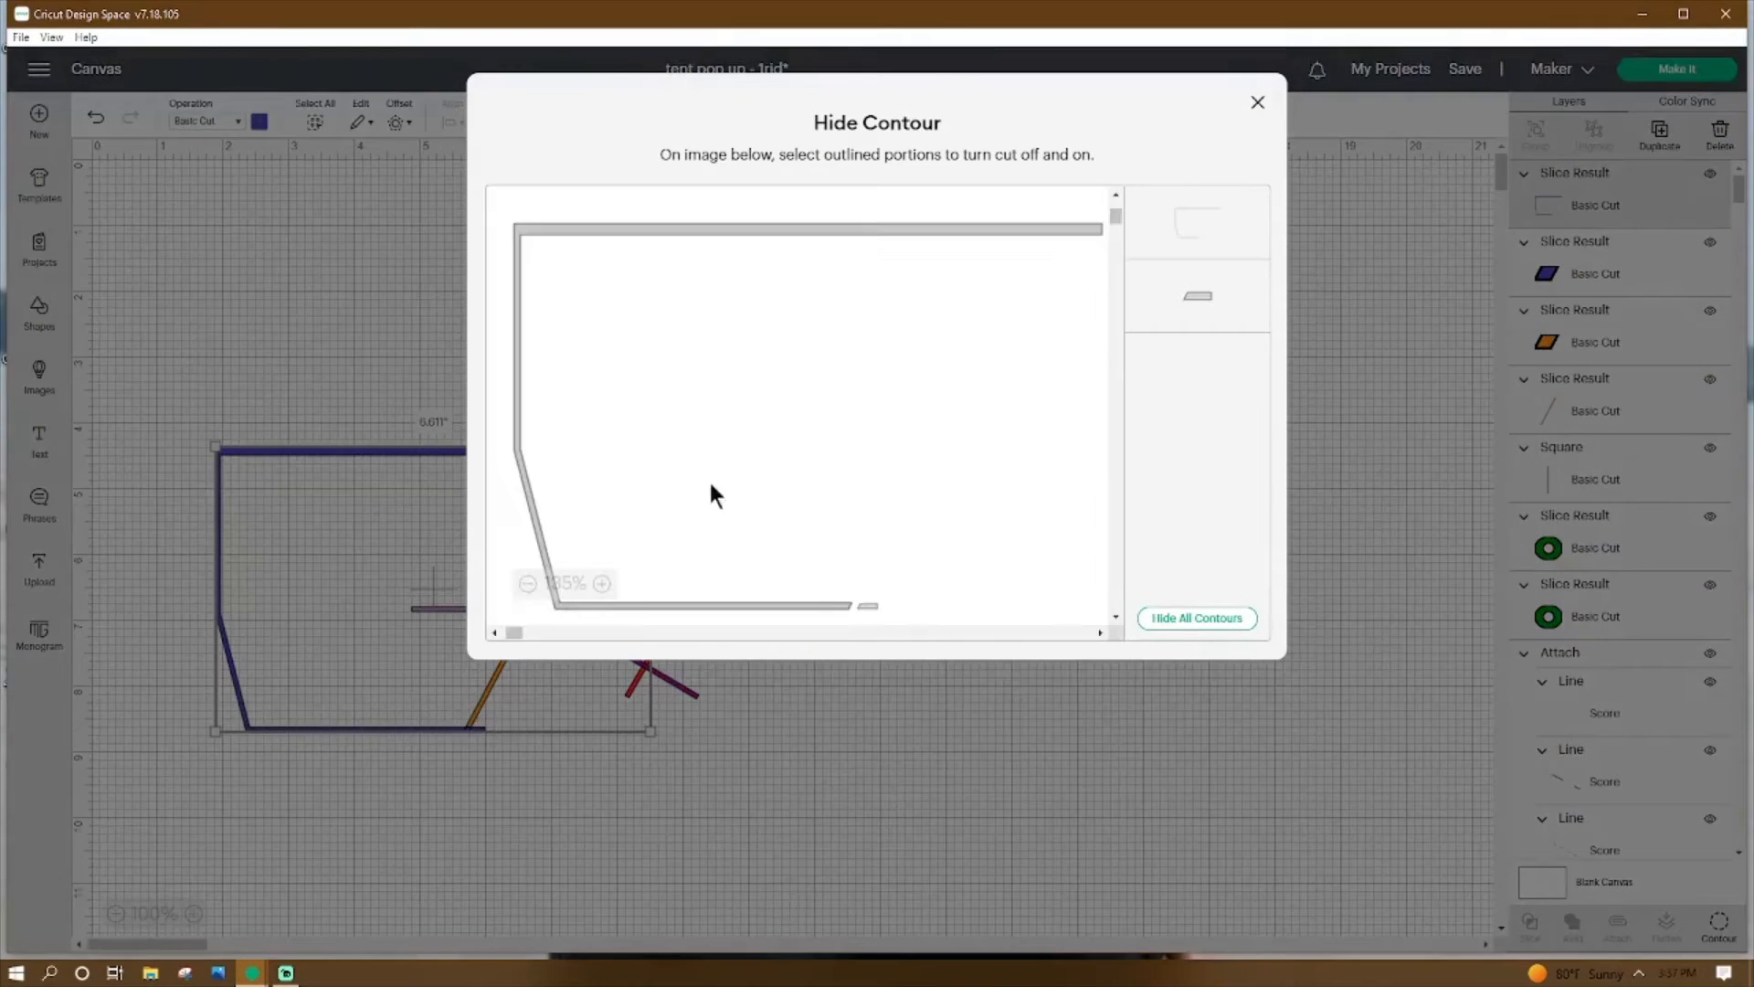
{"action": "left_click", "coordinate": [860, 605]}
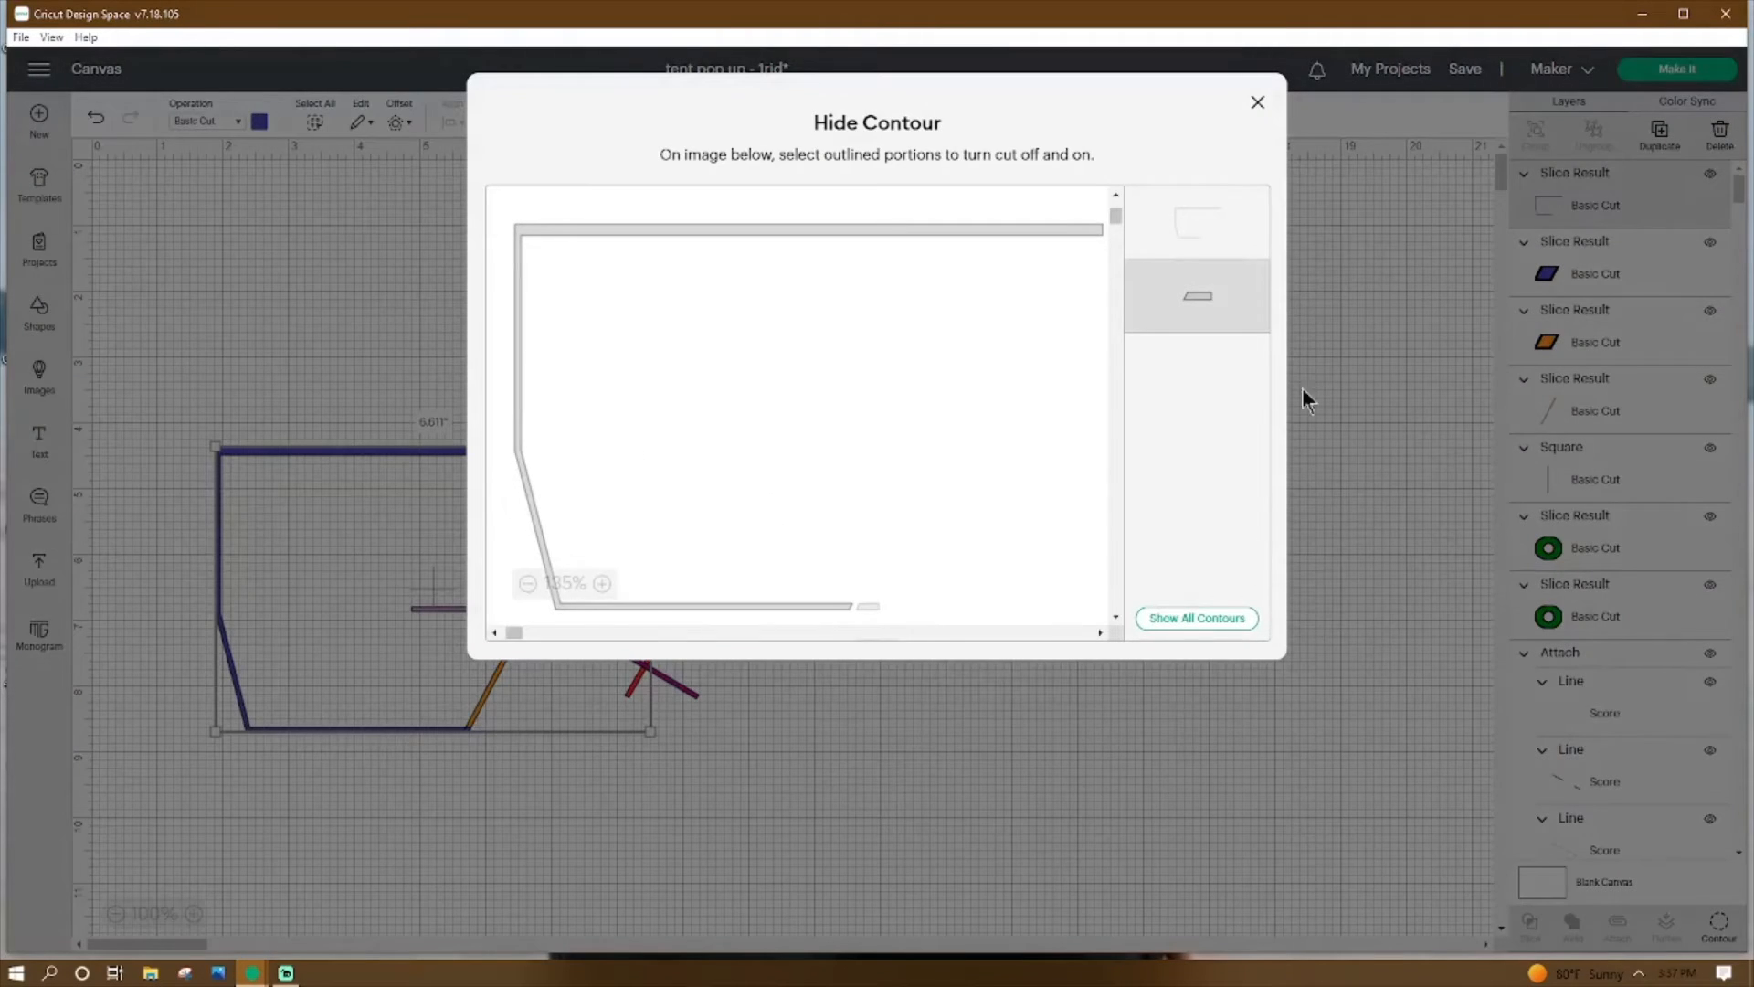
{"action": "left_click", "coordinate": [1257, 103]}
{"action": "left_click", "coordinate": [343, 881]}
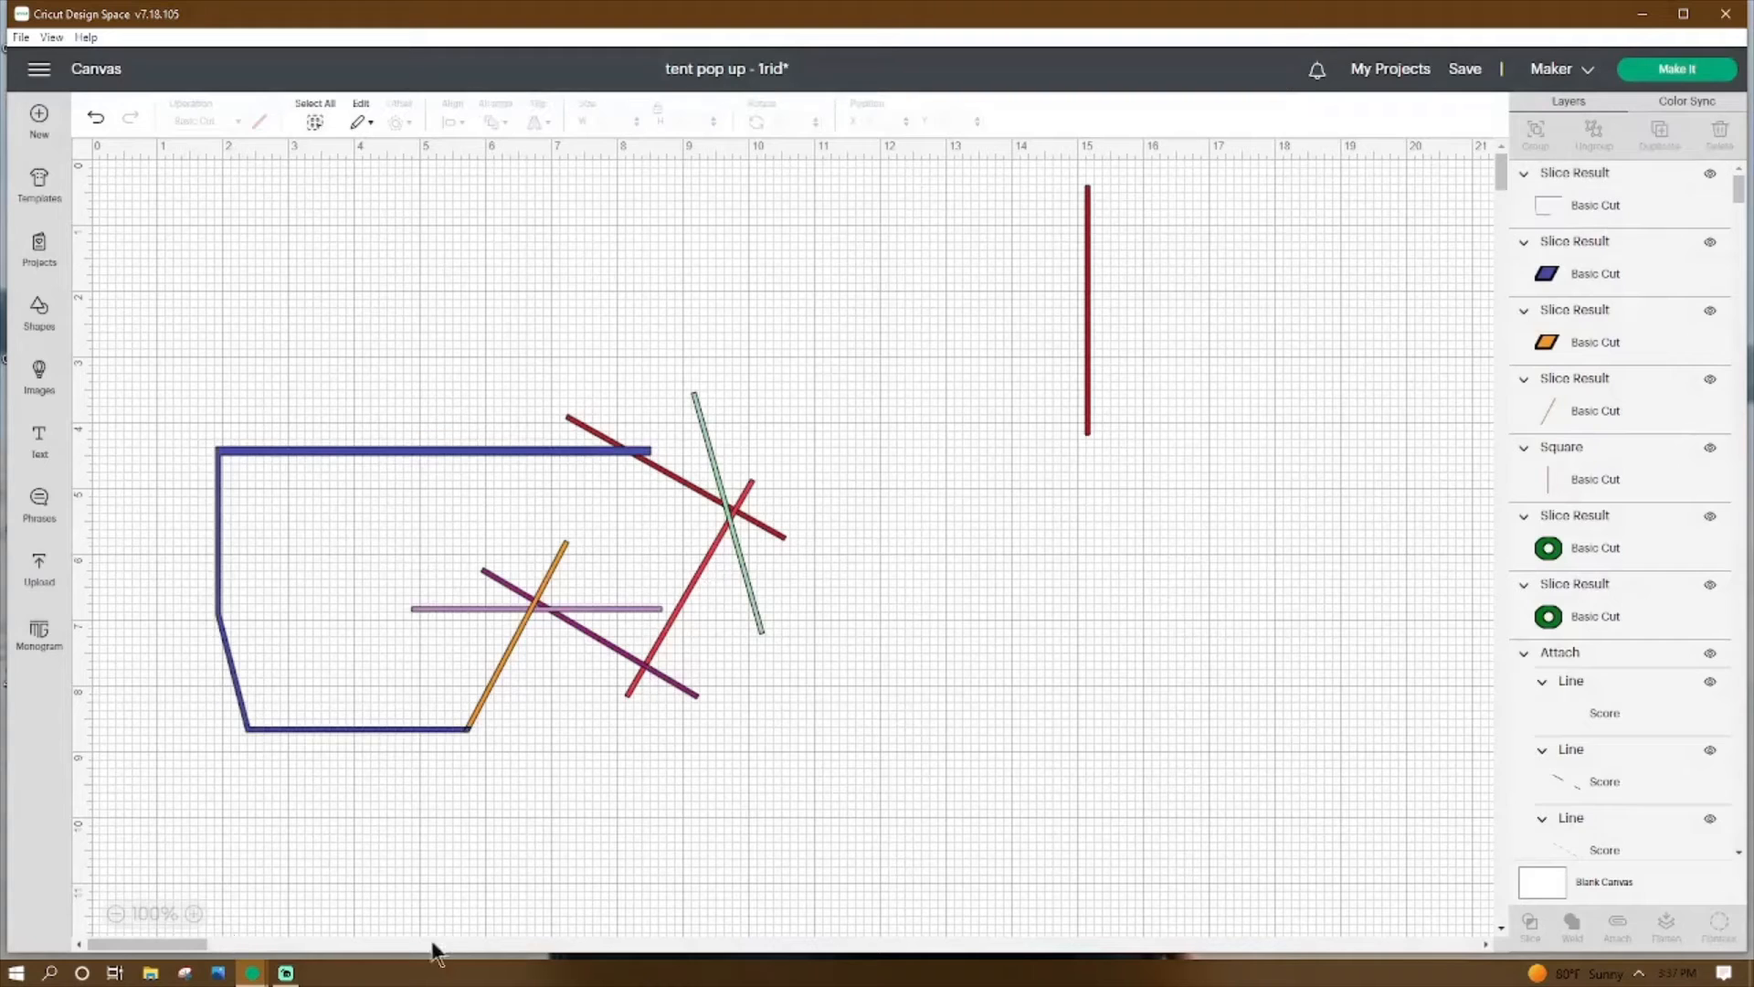
Weld the blue outline, the trimmed orange bar and their small slice pieces into one shape.
{"action": "left_click_drag", "start_coordinate": [490, 825], "coordinate": [433, 708]}
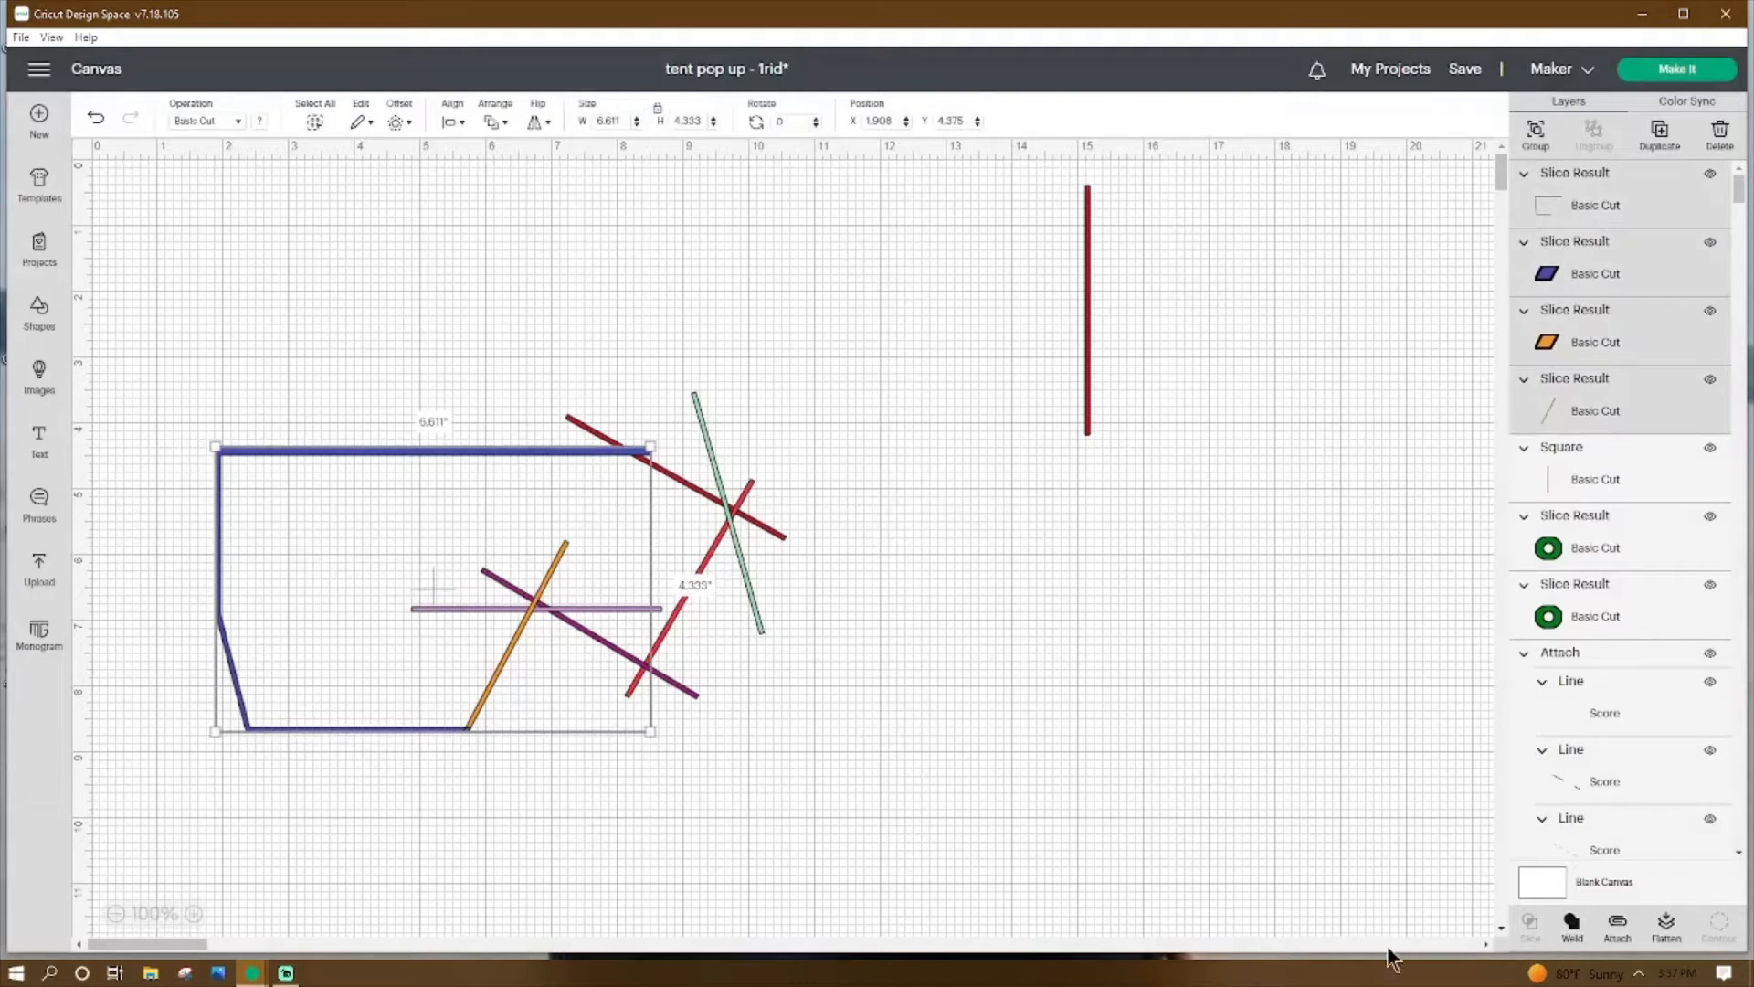
{"action": "left_click", "coordinate": [1569, 921]}
{"action": "left_click", "coordinate": [647, 821]}
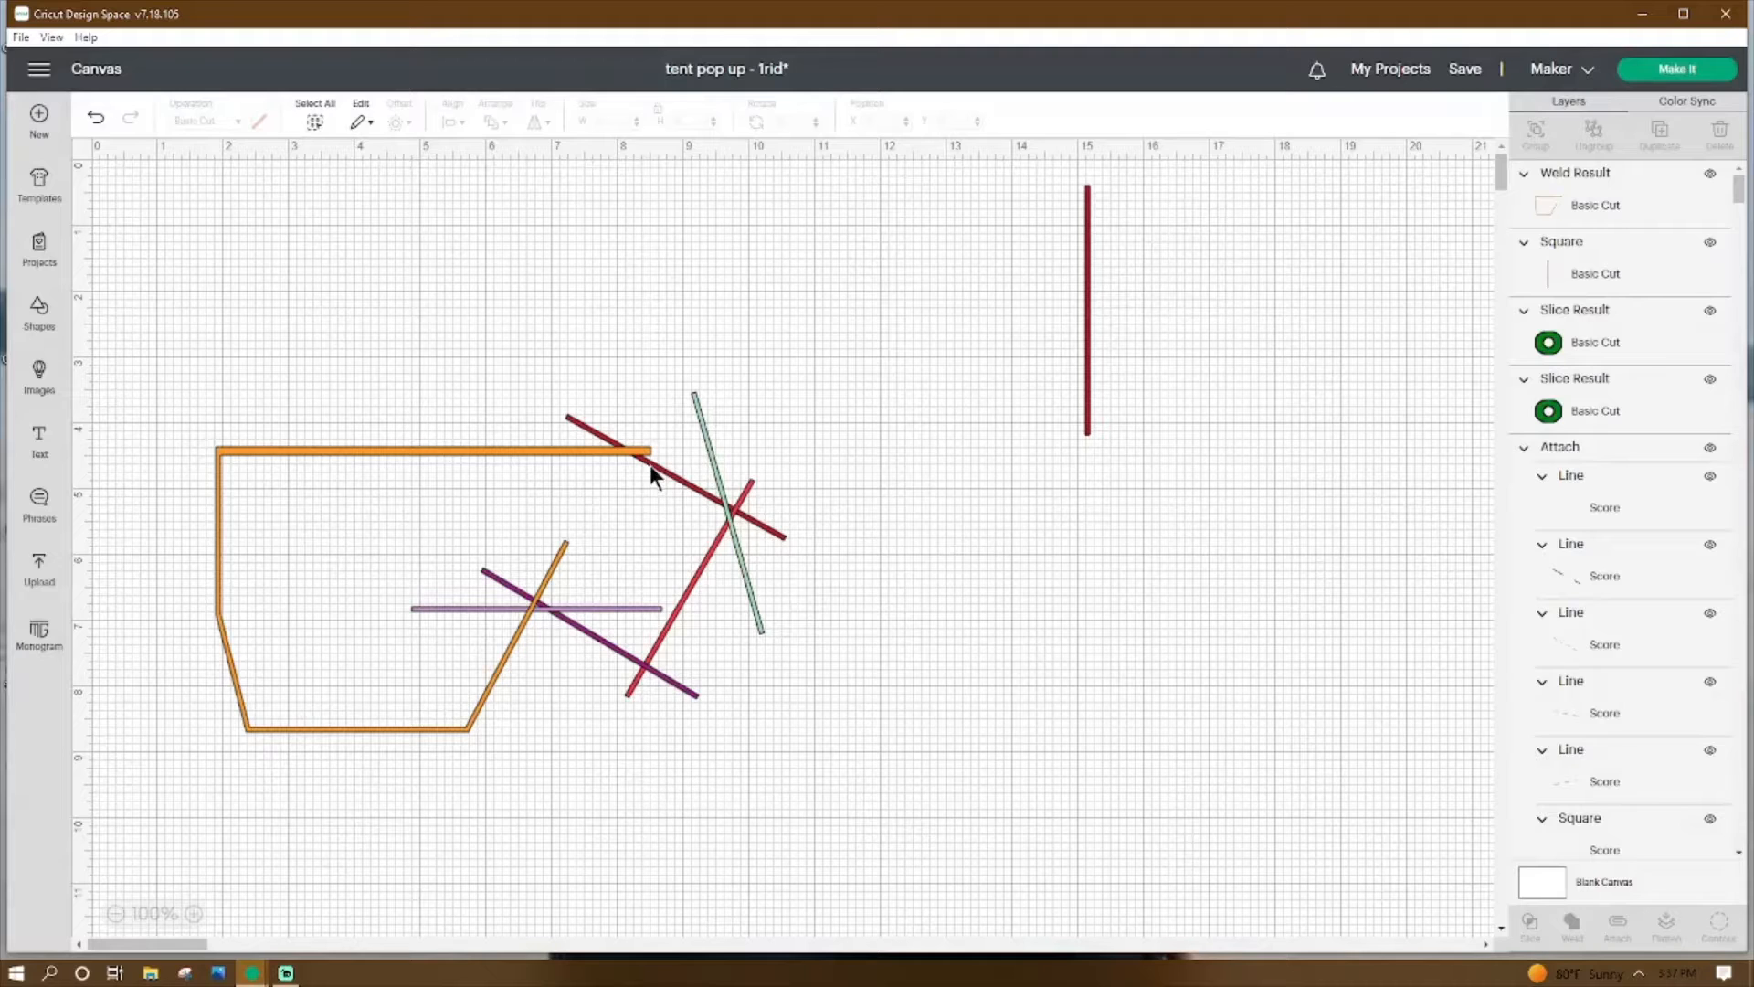
Slice the orange outline with the dark red slanted bar and hide the contour of the red bar's end above the outline's top edge.
{"action": "left_click", "coordinate": [579, 416]}
{"action": "left_click", "coordinate": [438, 449], "text": "shift"}
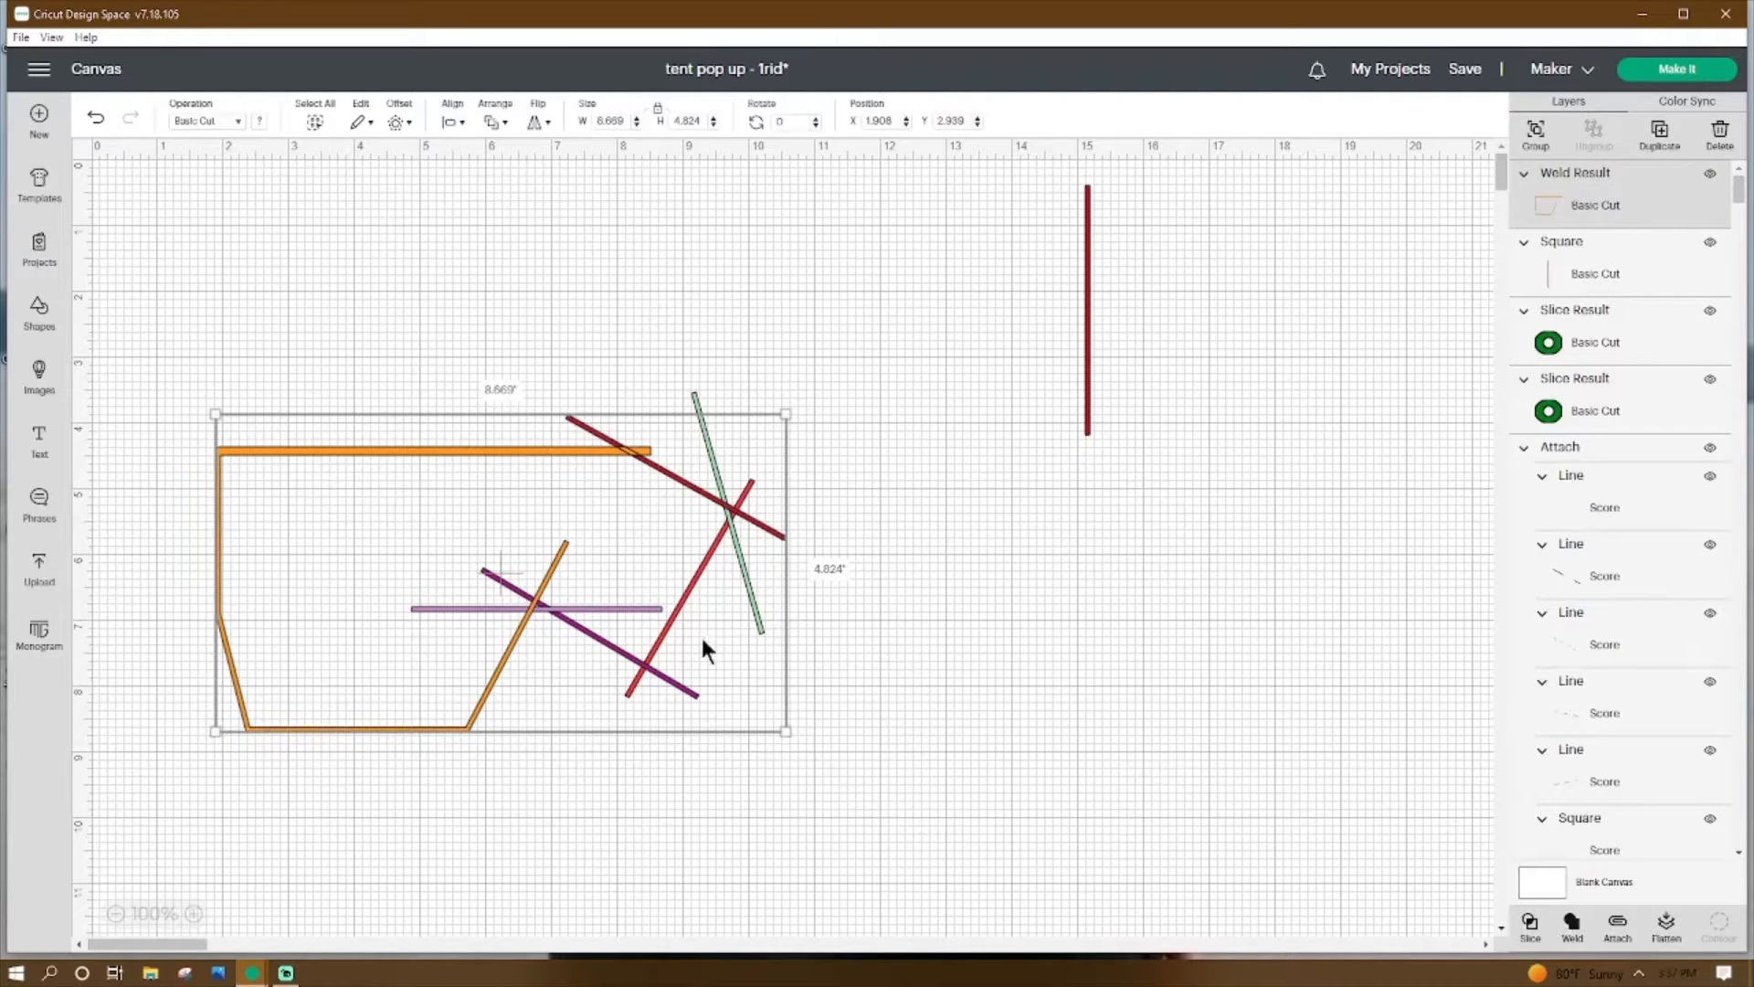
{"action": "left_click", "coordinate": [581, 426]}
{"action": "left_click", "coordinate": [1719, 923]}
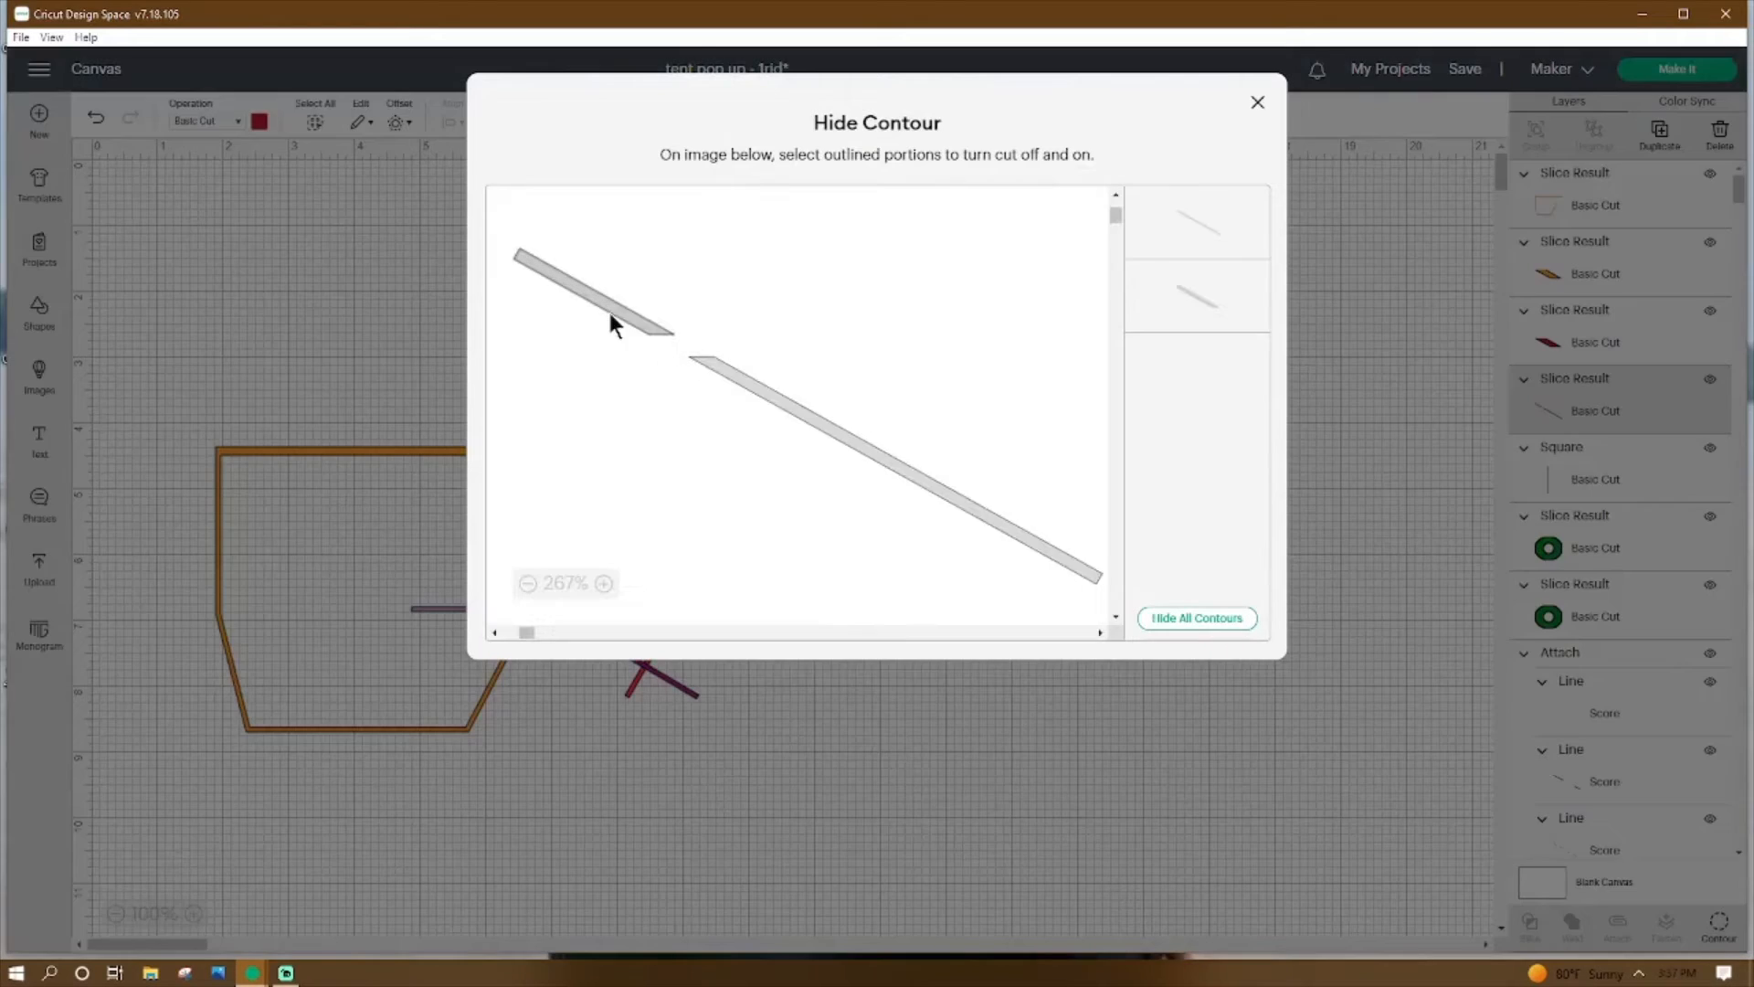
{"action": "left_click", "coordinate": [610, 323]}
{"action": "left_click", "coordinate": [1257, 103]}
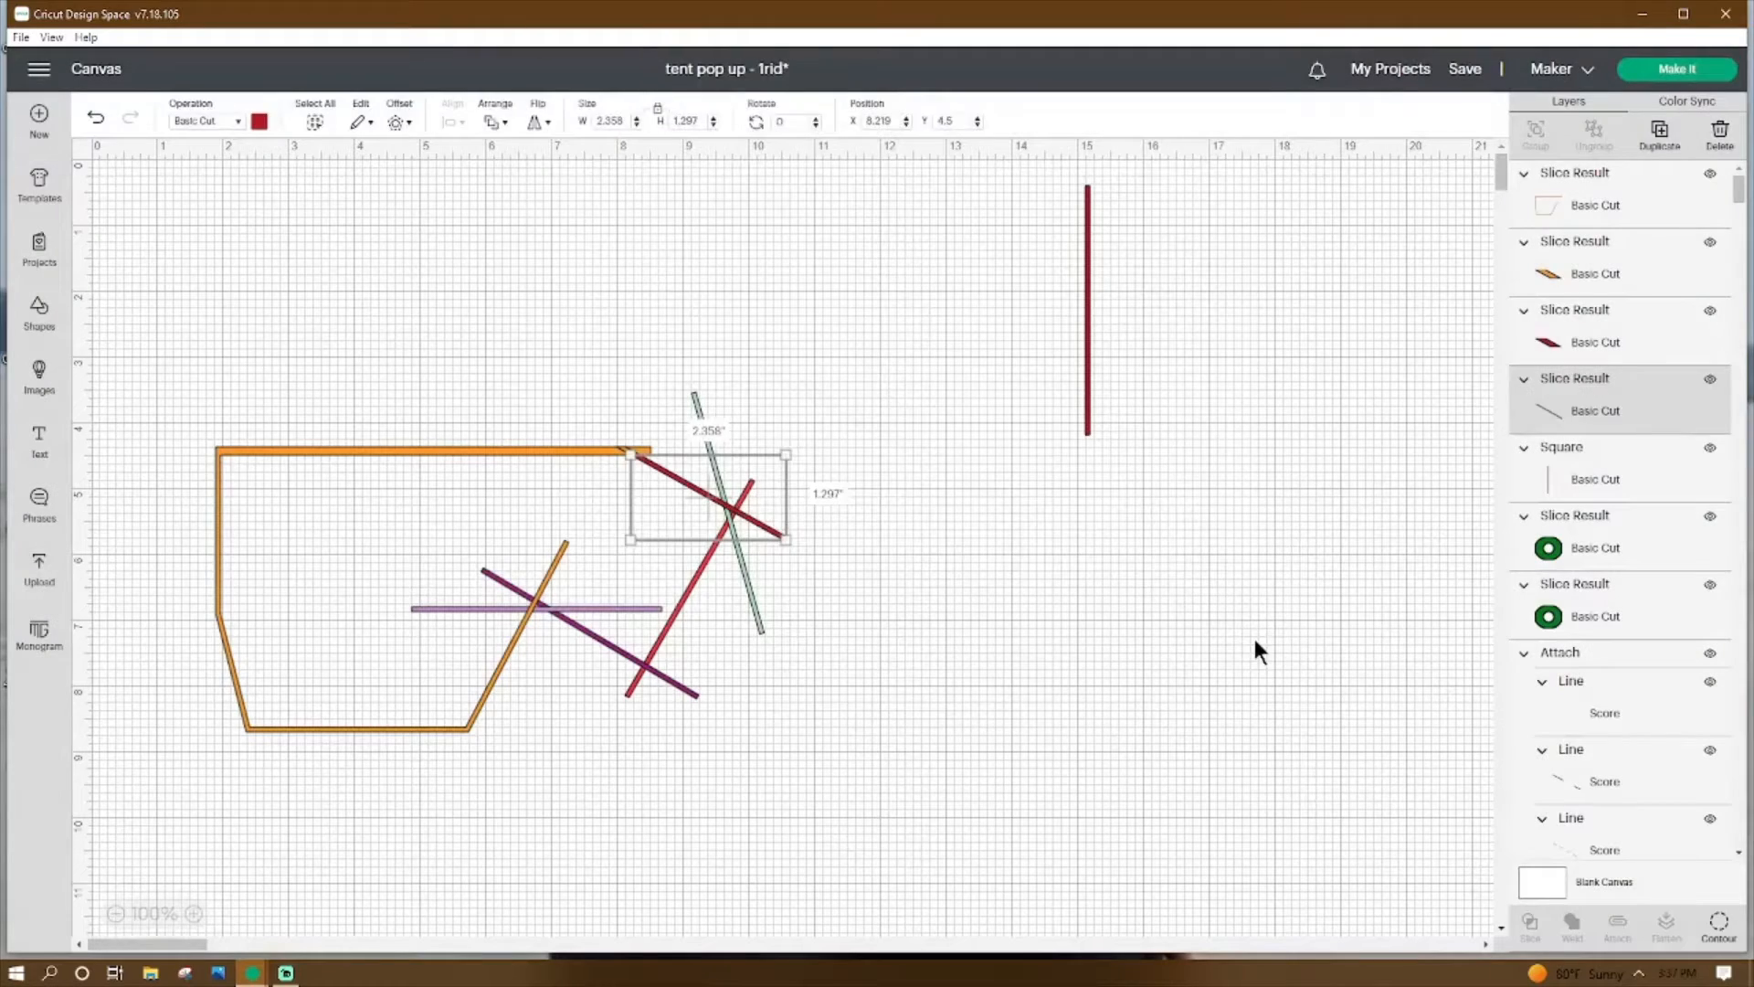
{"action": "left_click", "coordinate": [1253, 644]}
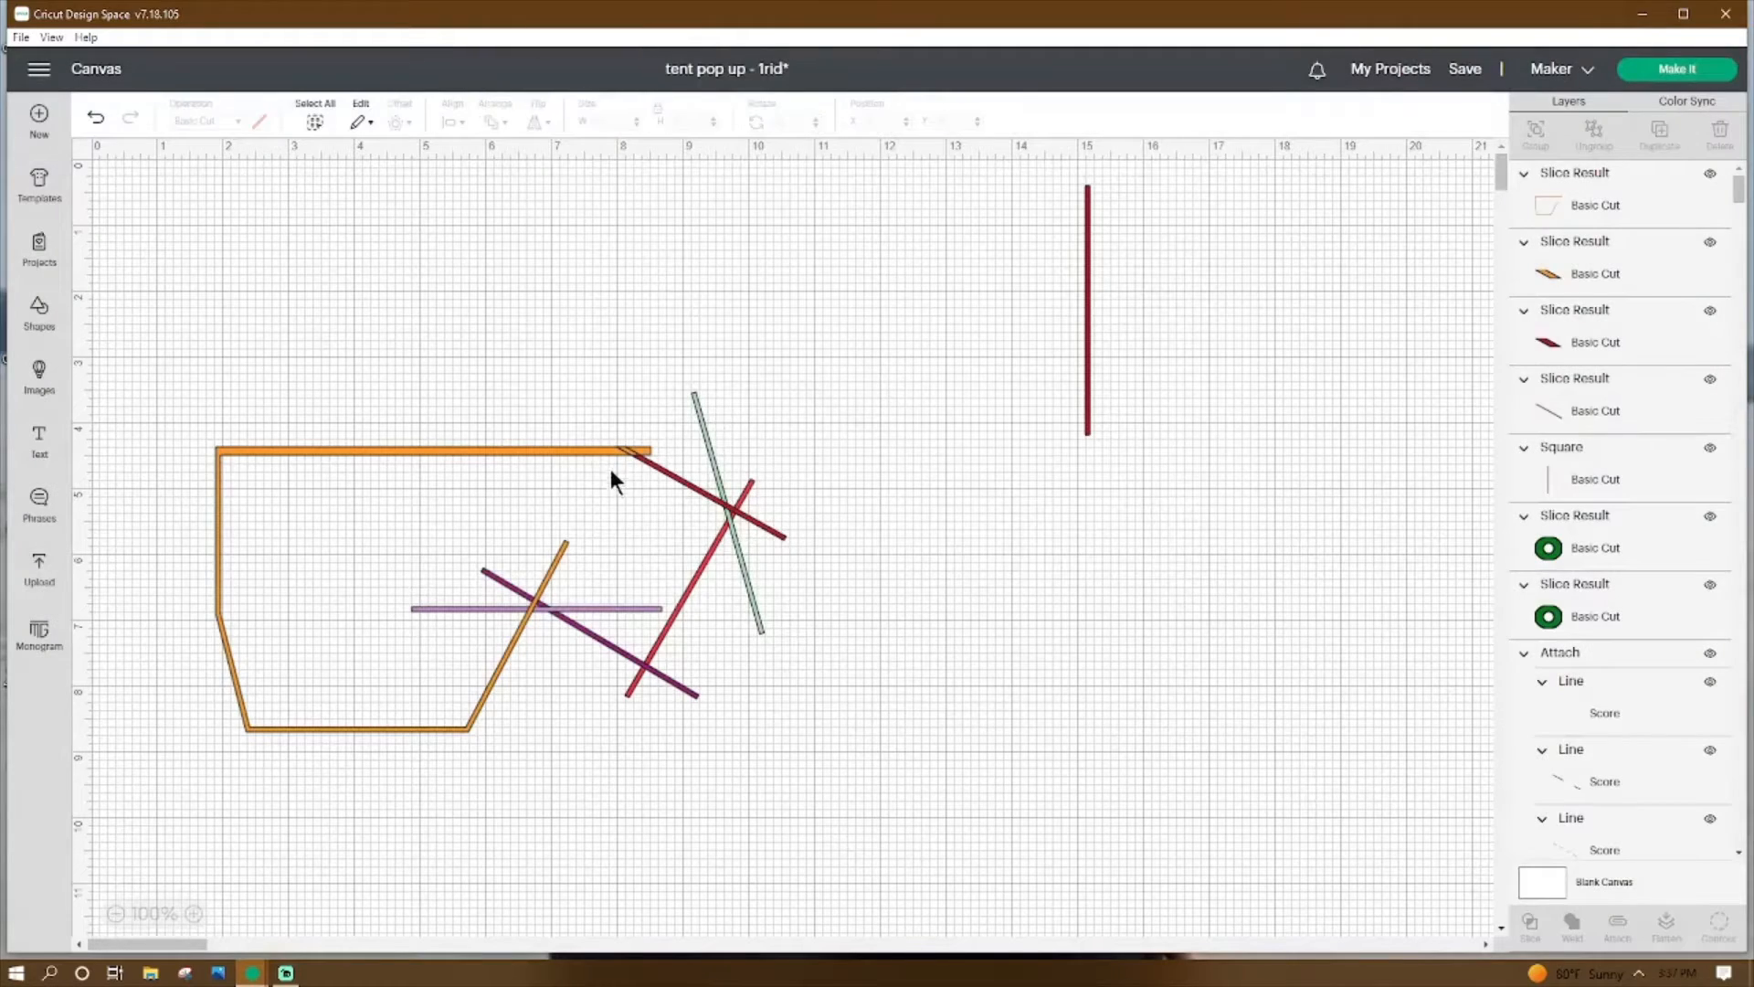
Hide the contour of the orange outline's top-edge stub that extends past the dark red bar.
{"action": "left_click", "coordinate": [532, 451]}
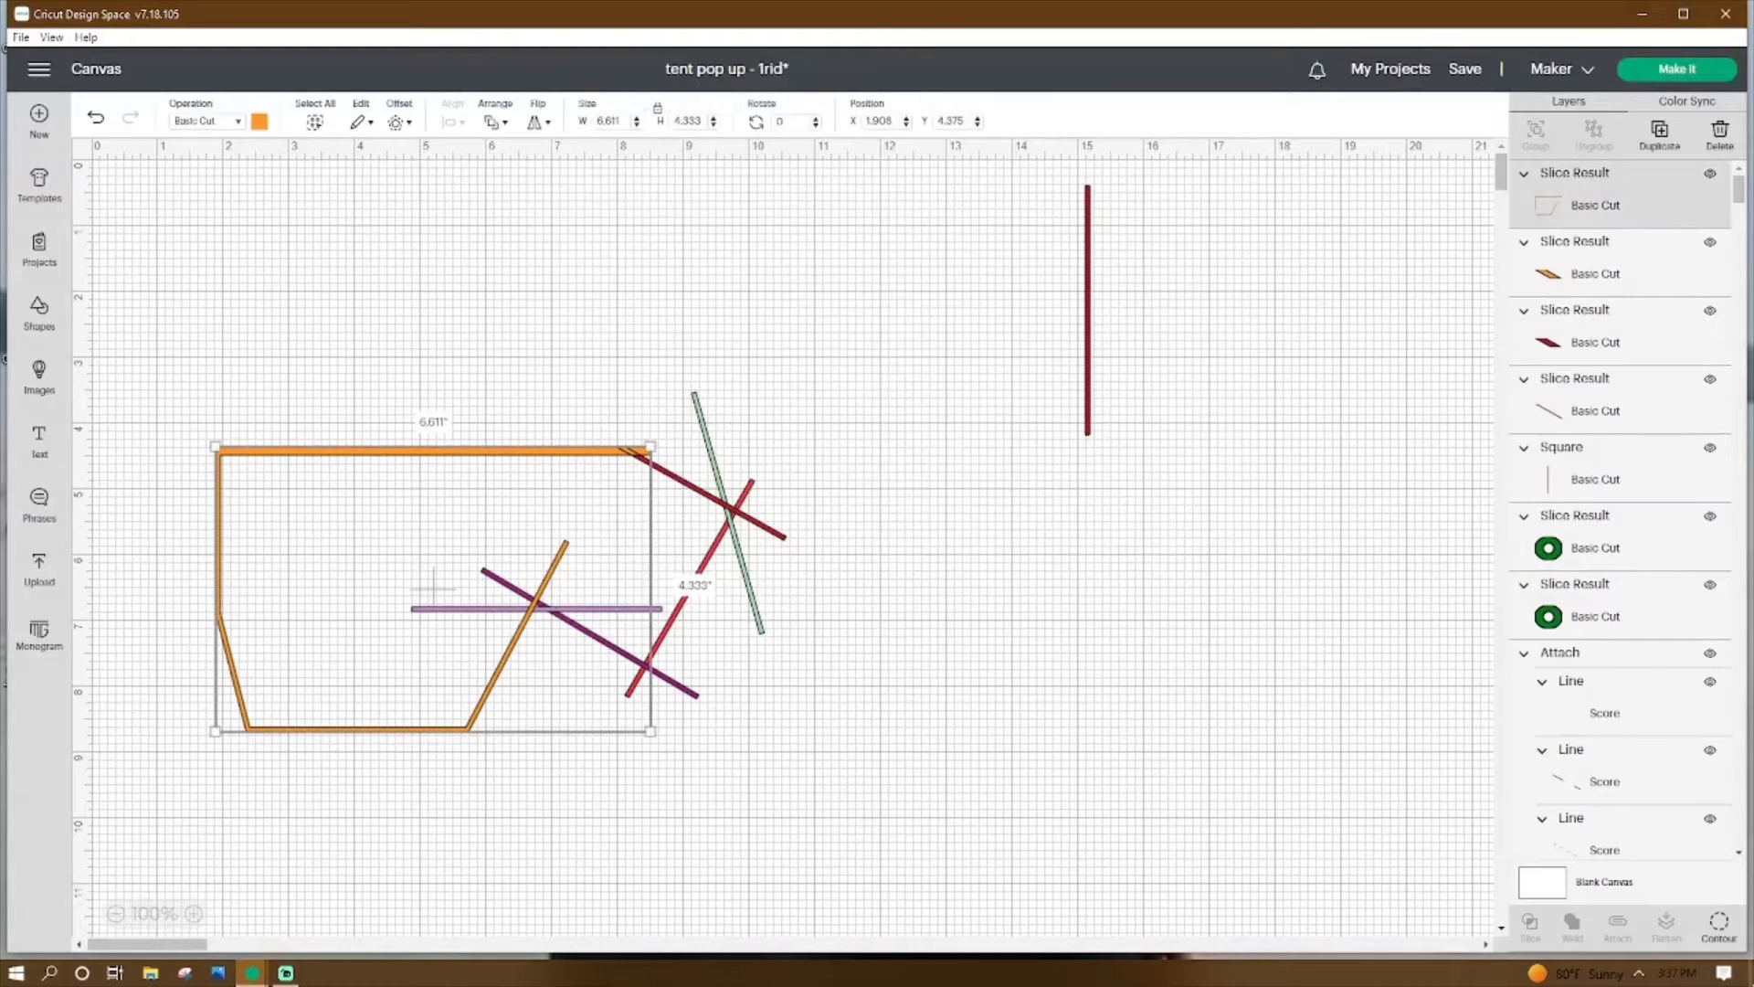
{"action": "left_click", "coordinate": [1715, 927]}
{"action": "left_click", "coordinate": [1085, 227]}
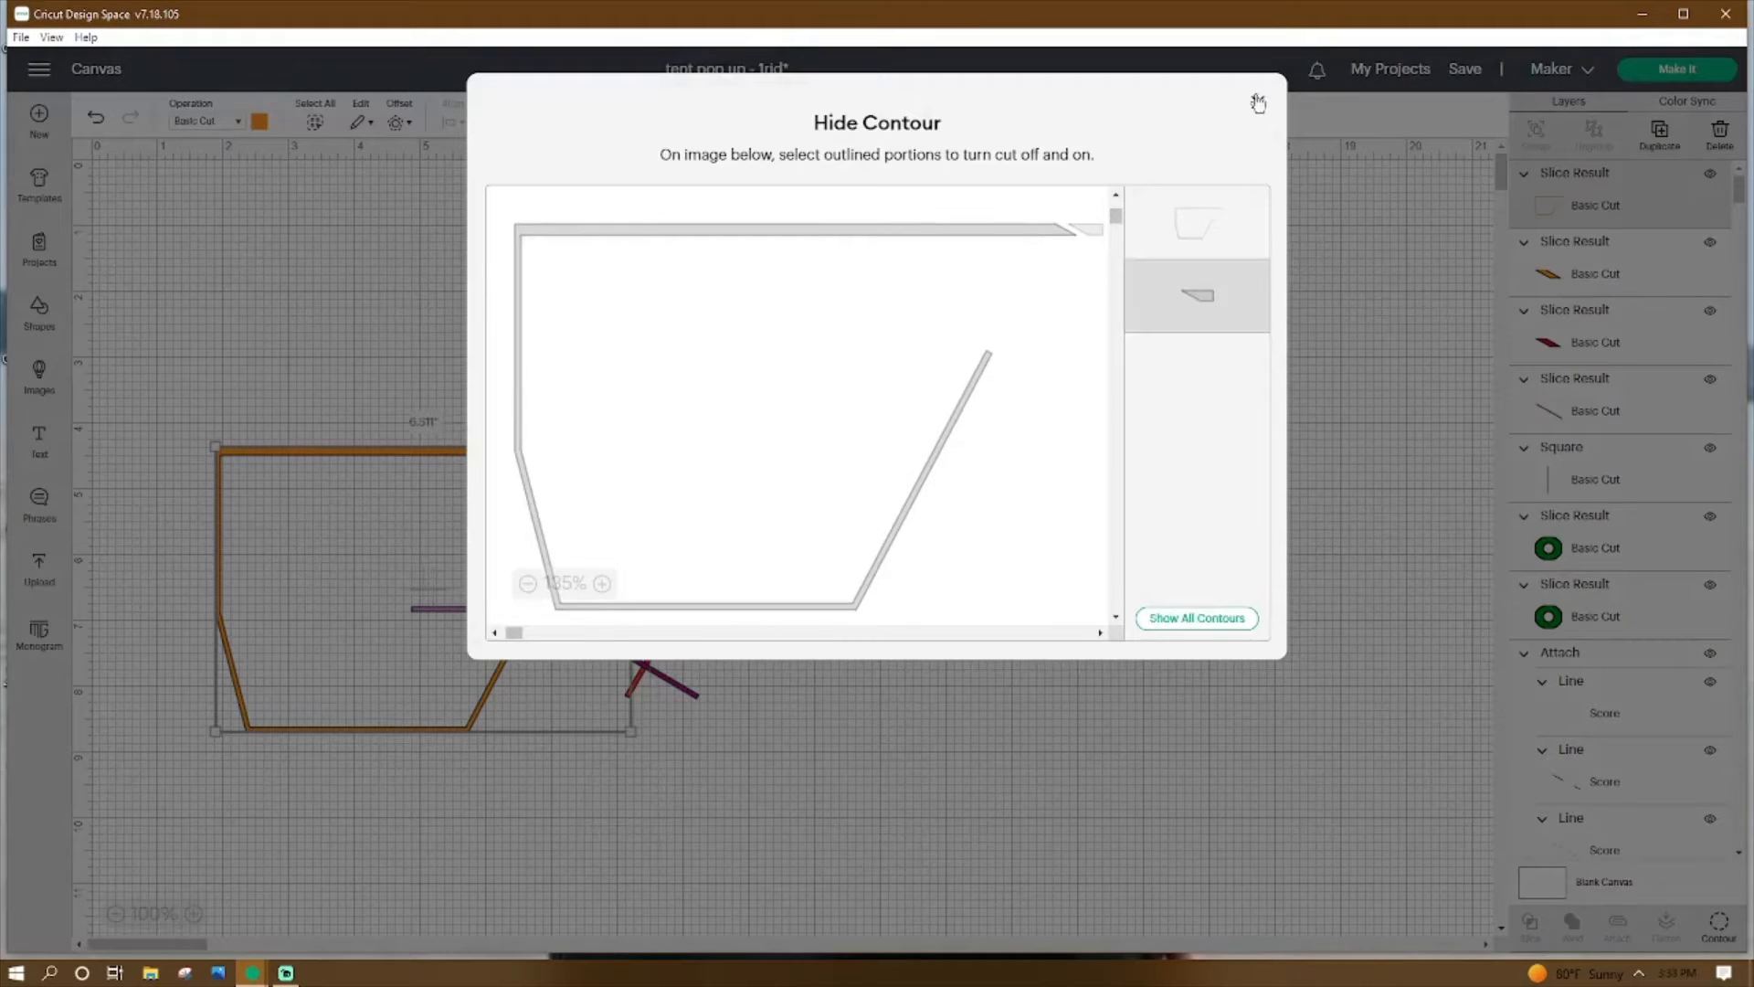
{"action": "left_click", "coordinate": [1257, 102]}
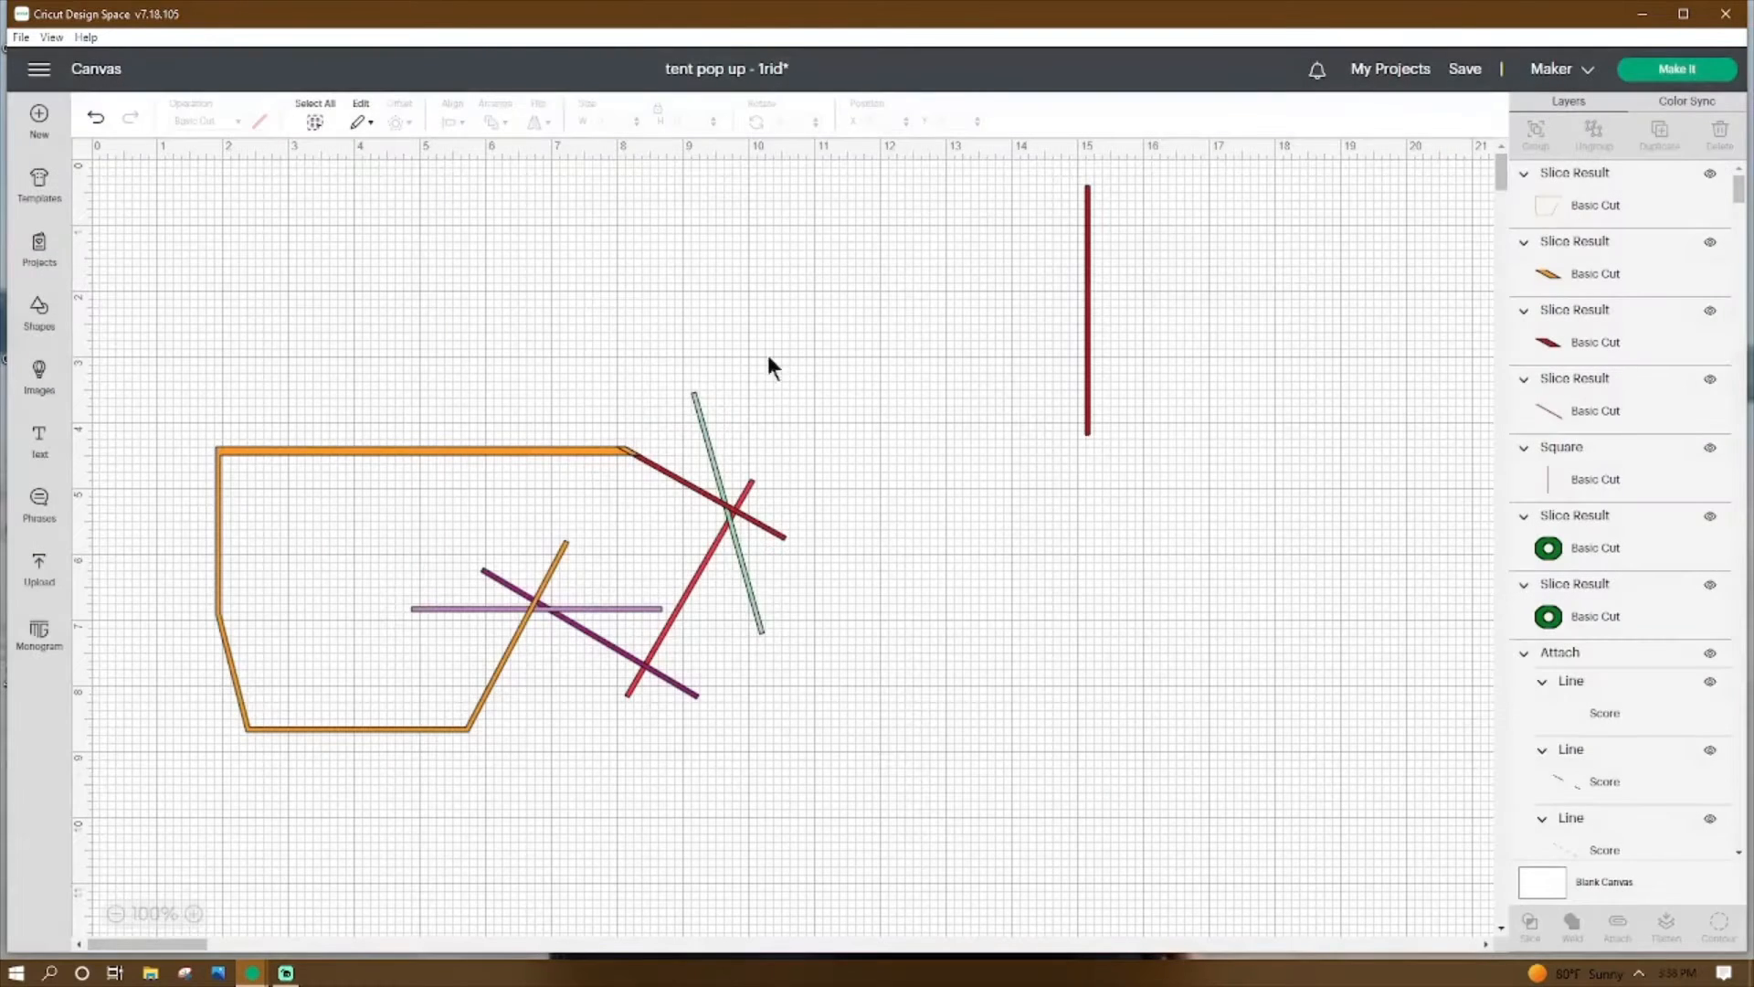
Weld the orange outline, the trimmed dark red bar and their slice pieces together, and select the welded outline.
{"action": "left_click_drag", "start_coordinate": [590, 394], "coordinate": [637, 474]}
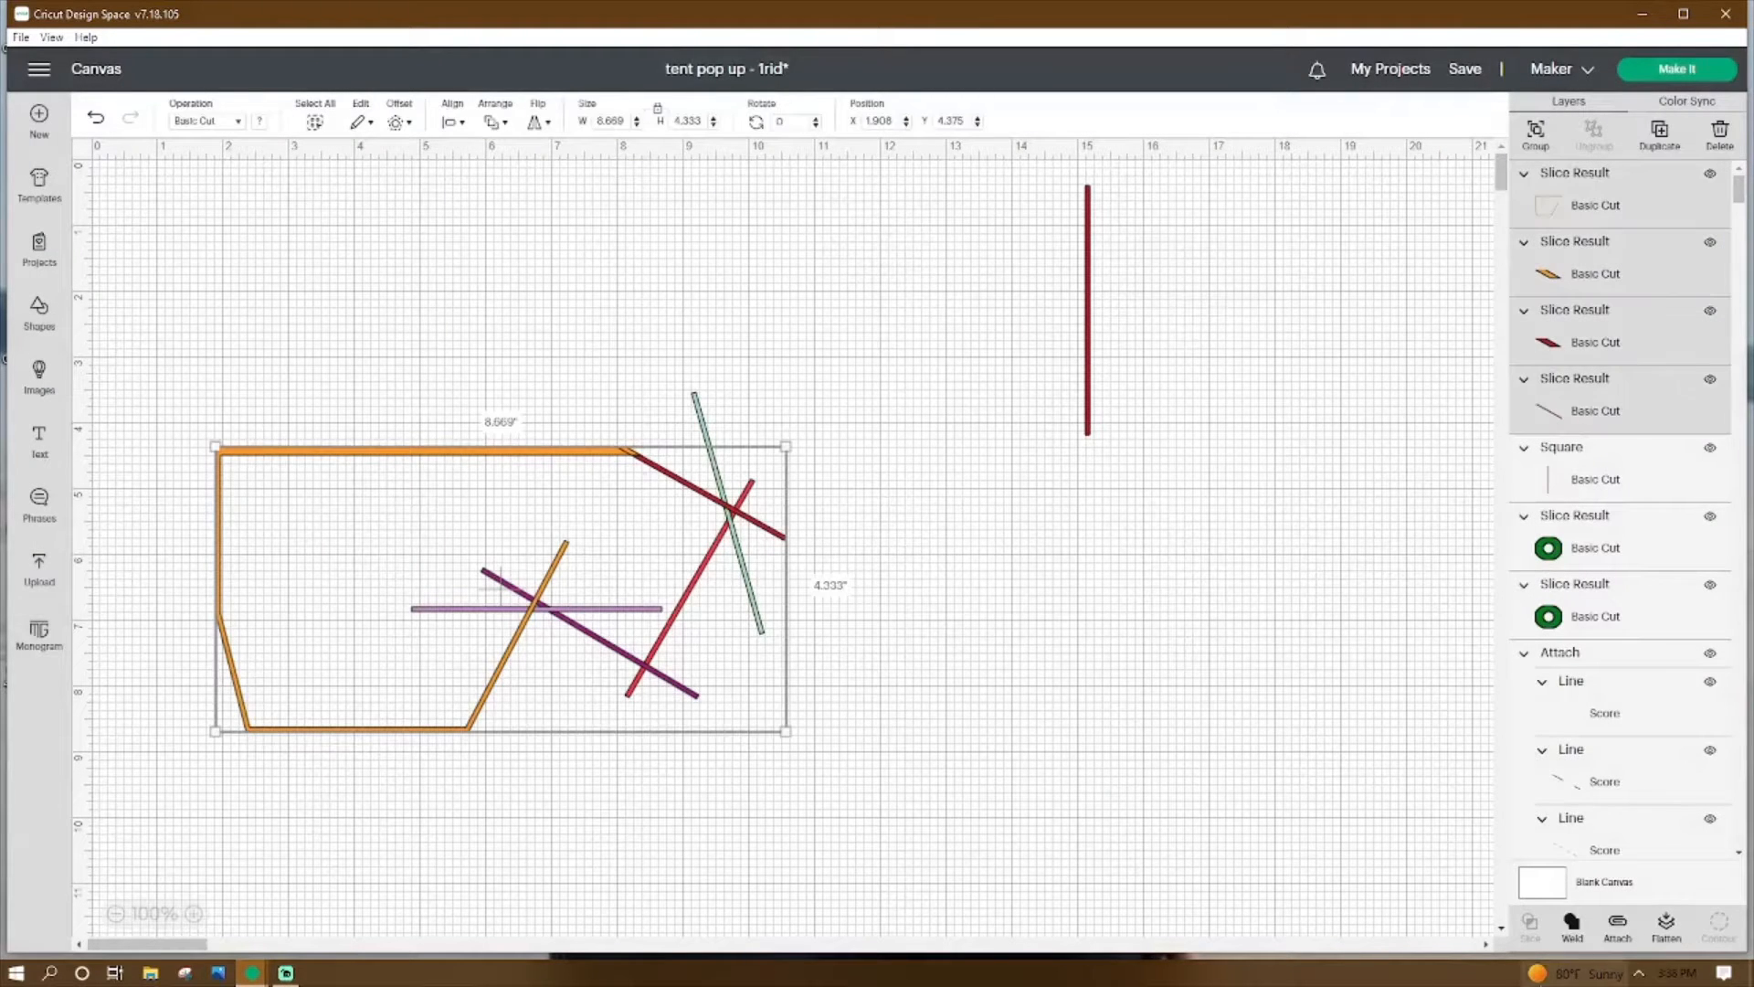
{"action": "left_click", "coordinate": [1052, 879]}
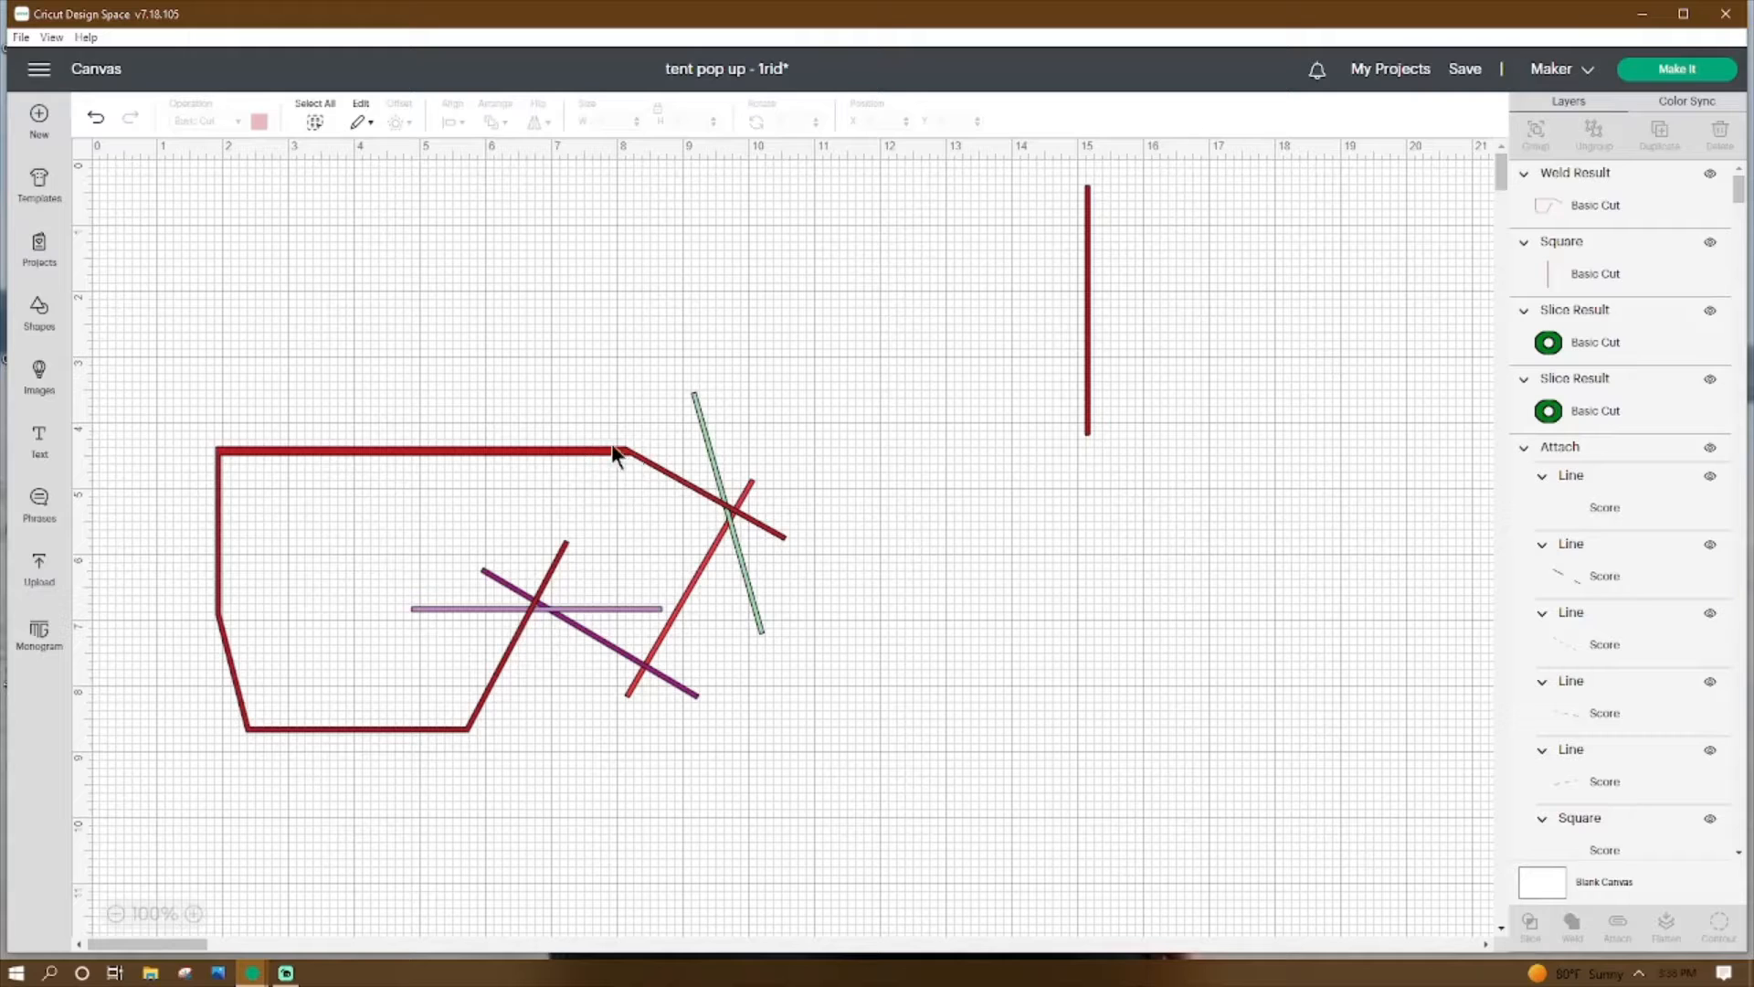
{"action": "left_click", "coordinate": [640, 474]}
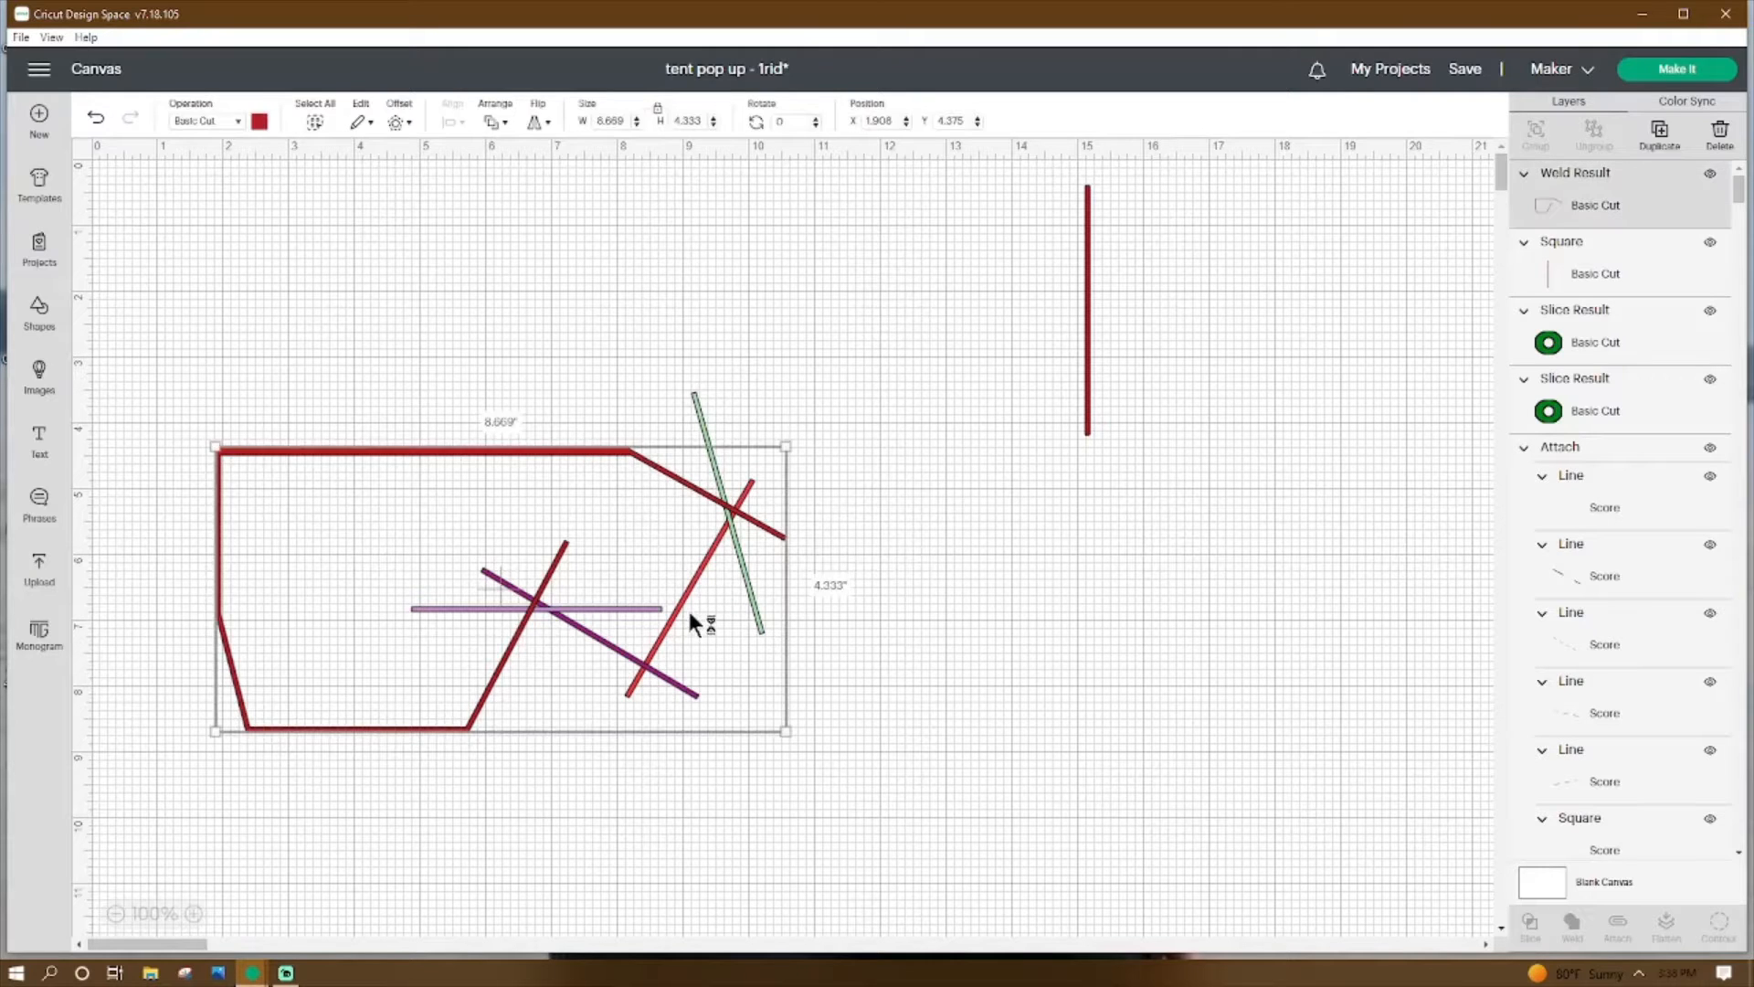
Send the dark red welded outline to the back, behind the overlapping bars.
{"action": "right_click", "coordinate": [555, 455]}
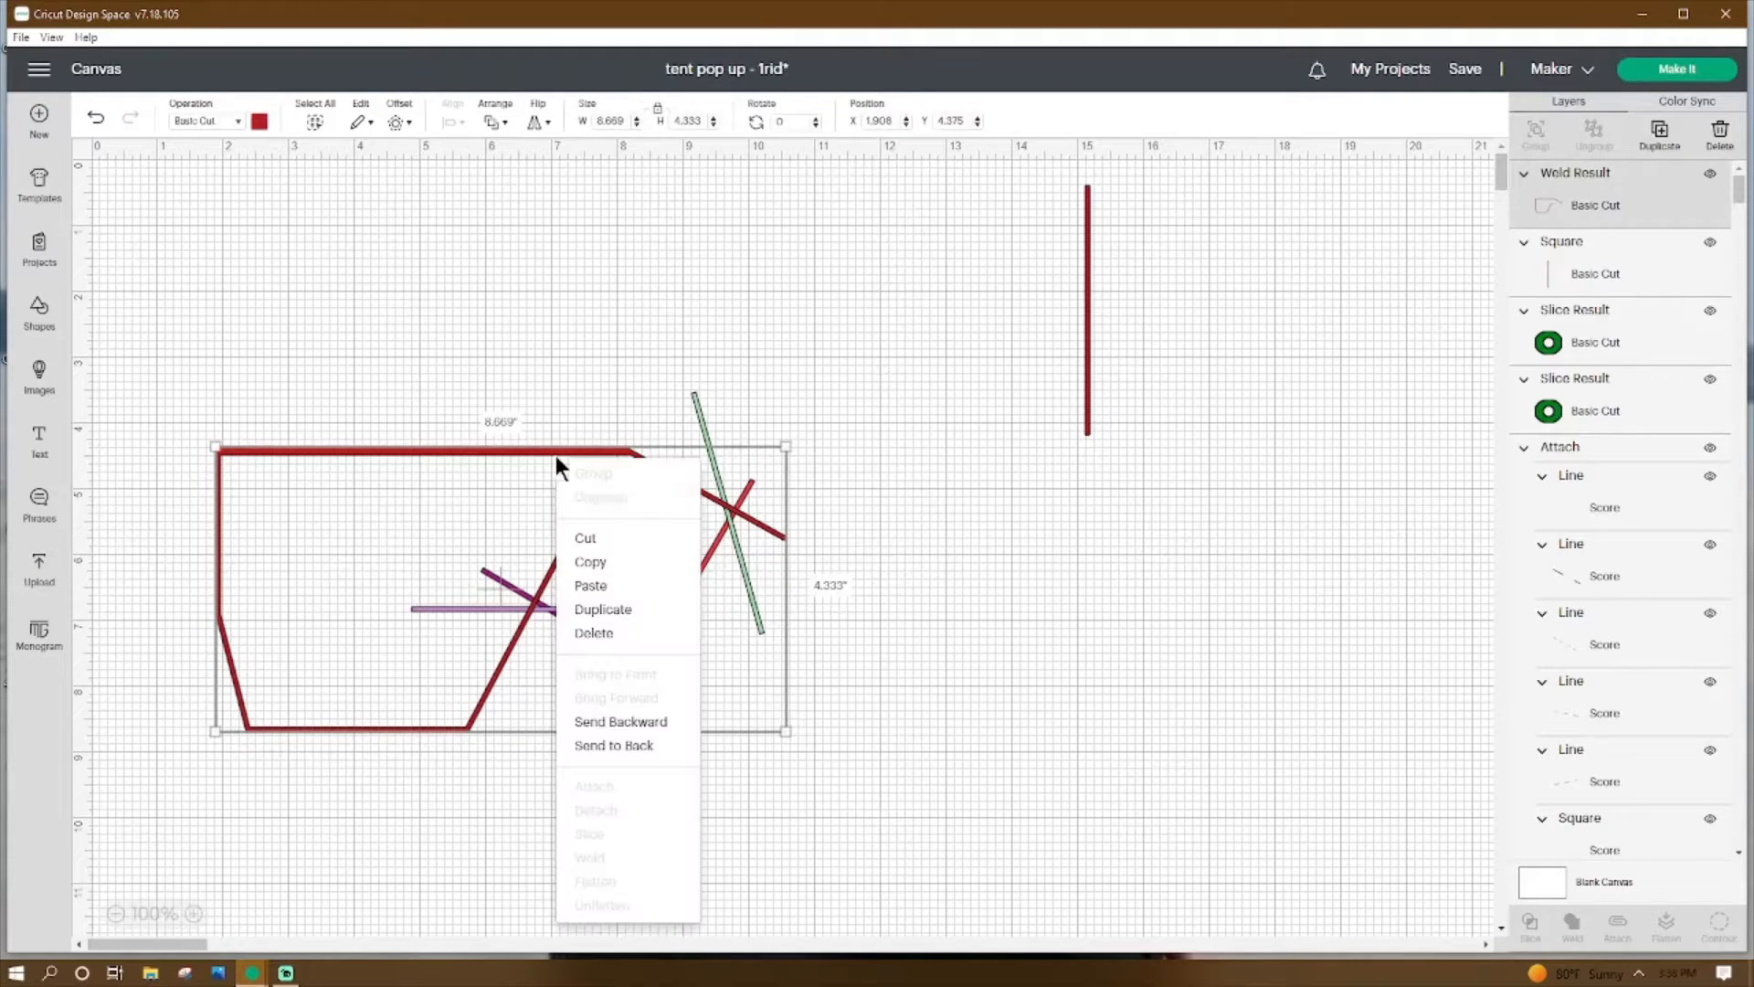
{"action": "left_click", "coordinate": [622, 745]}
{"action": "left_click", "coordinate": [688, 592], "text": "shift"}
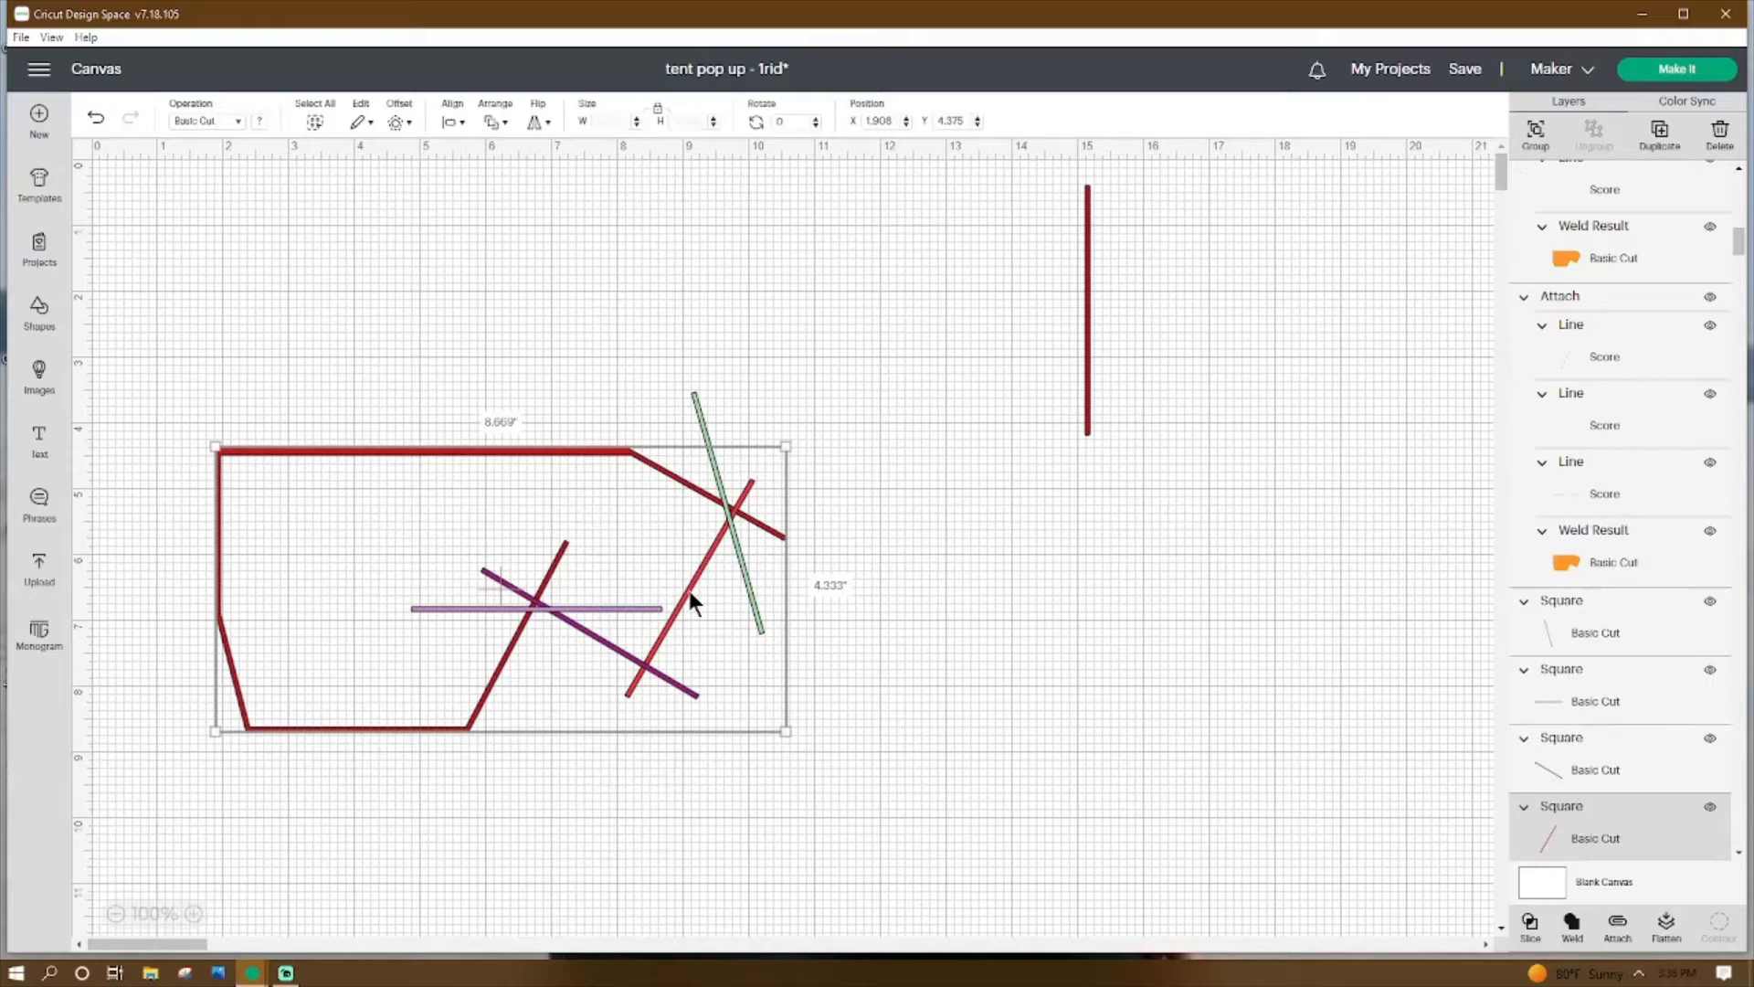
{"action": "right_click", "coordinate": [690, 590]}
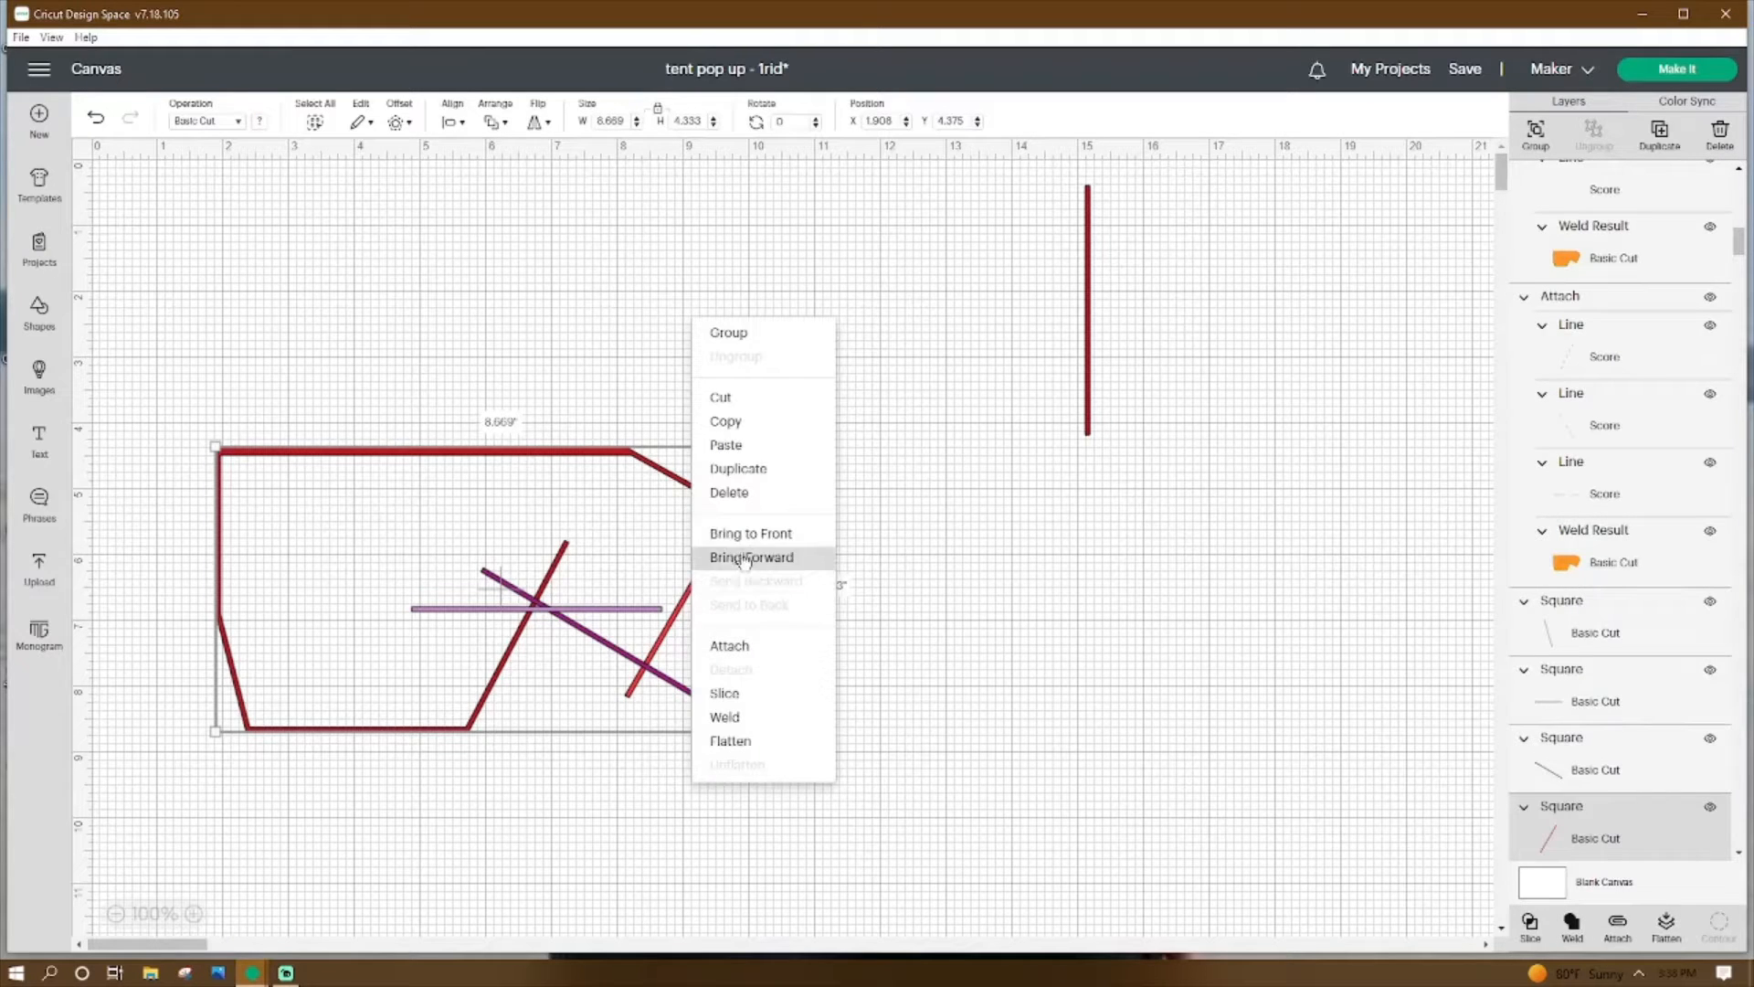
{"action": "left_click", "coordinate": [658, 643]}
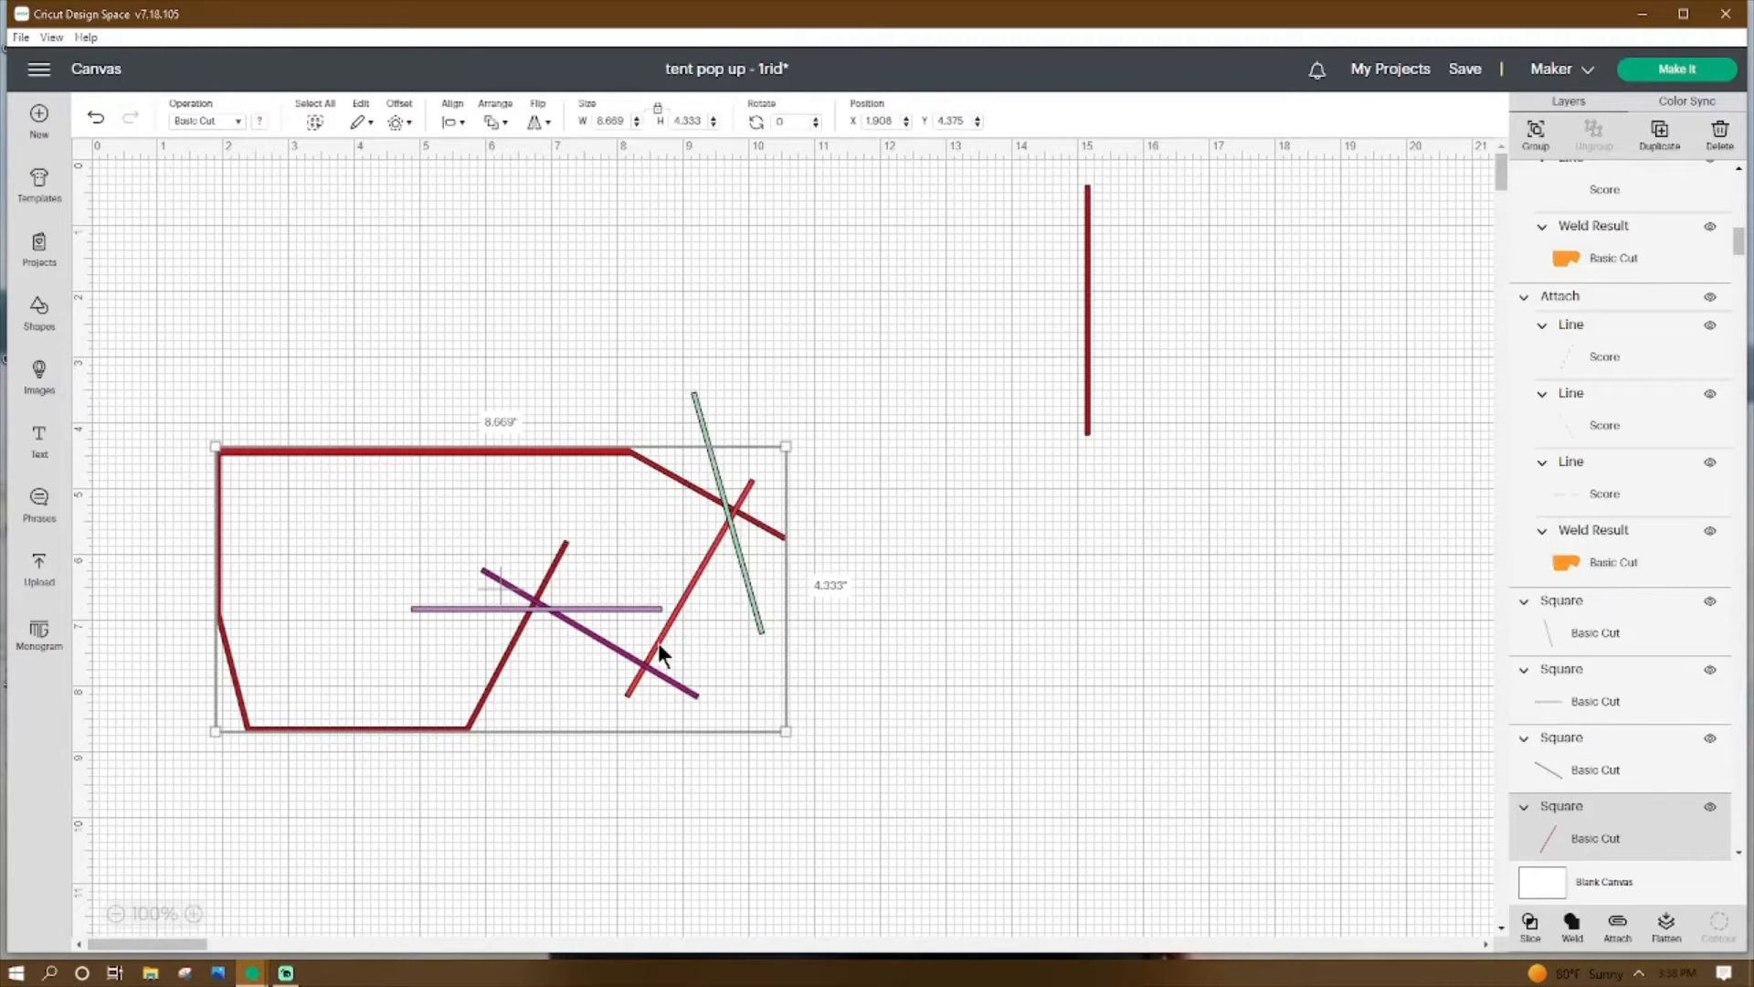
{"action": "left_click", "coordinate": [961, 459]}
Weld the dark red outline and the bright red slanted bar into one shape.
{"action": "left_click", "coordinate": [751, 484]}
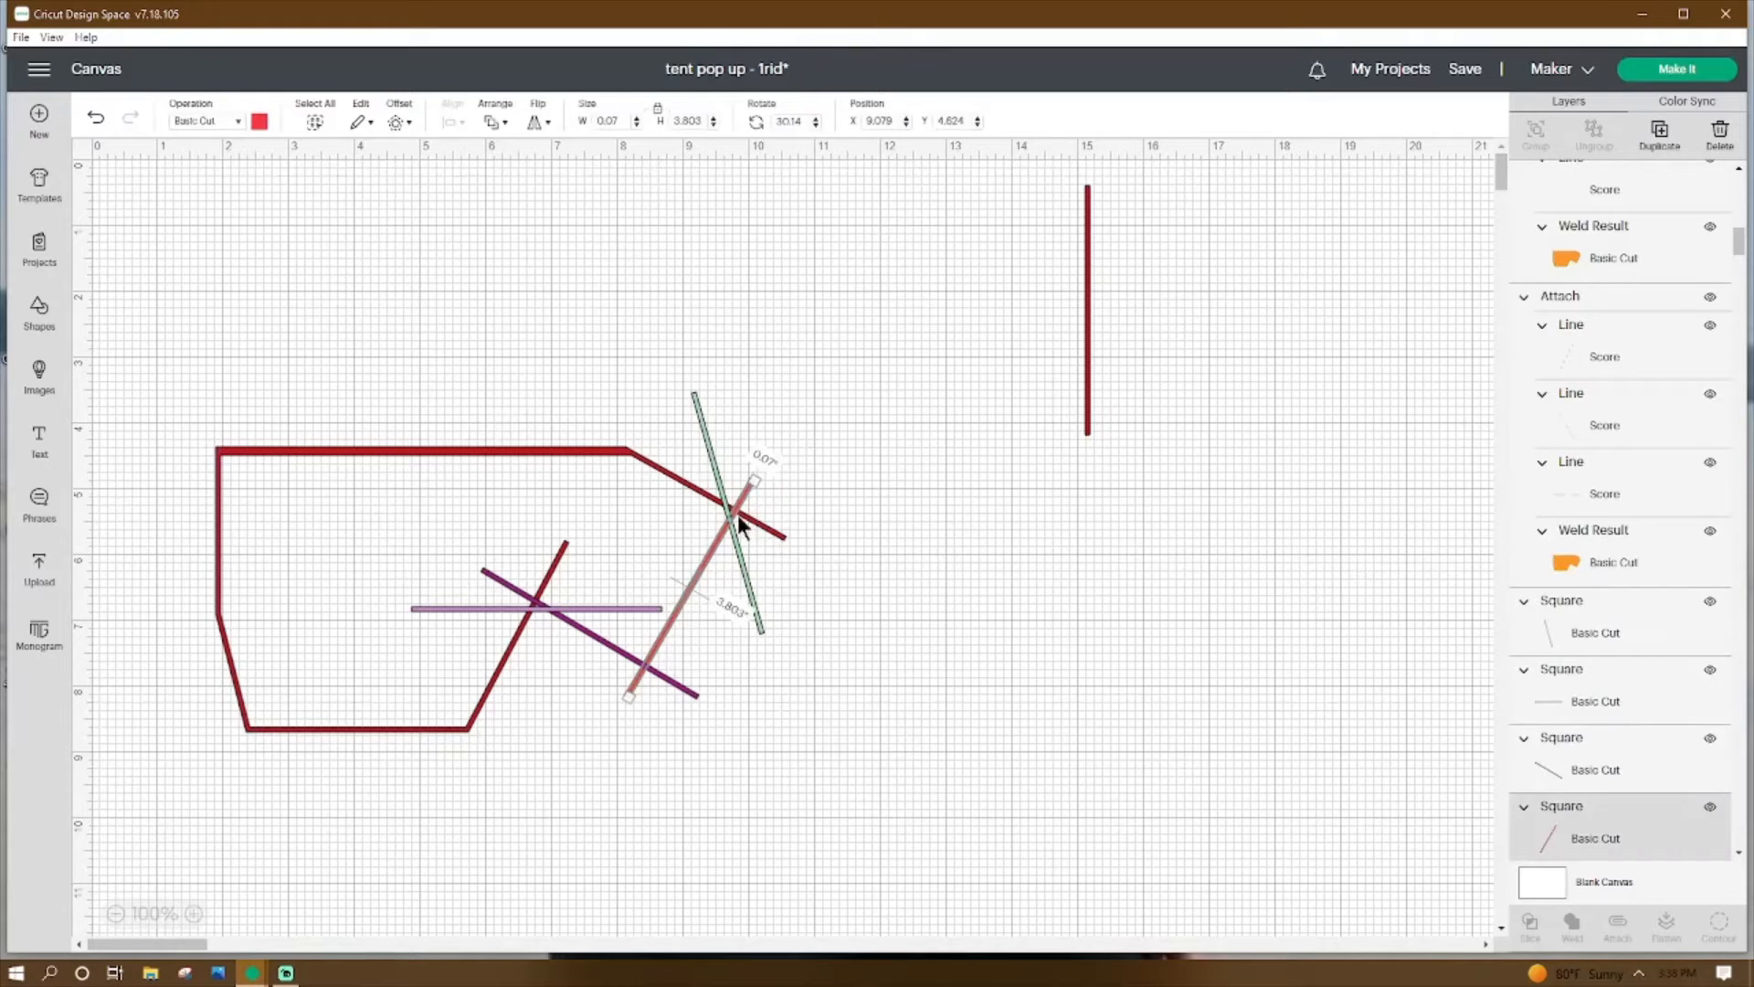
{"action": "left_click", "coordinate": [526, 445]}
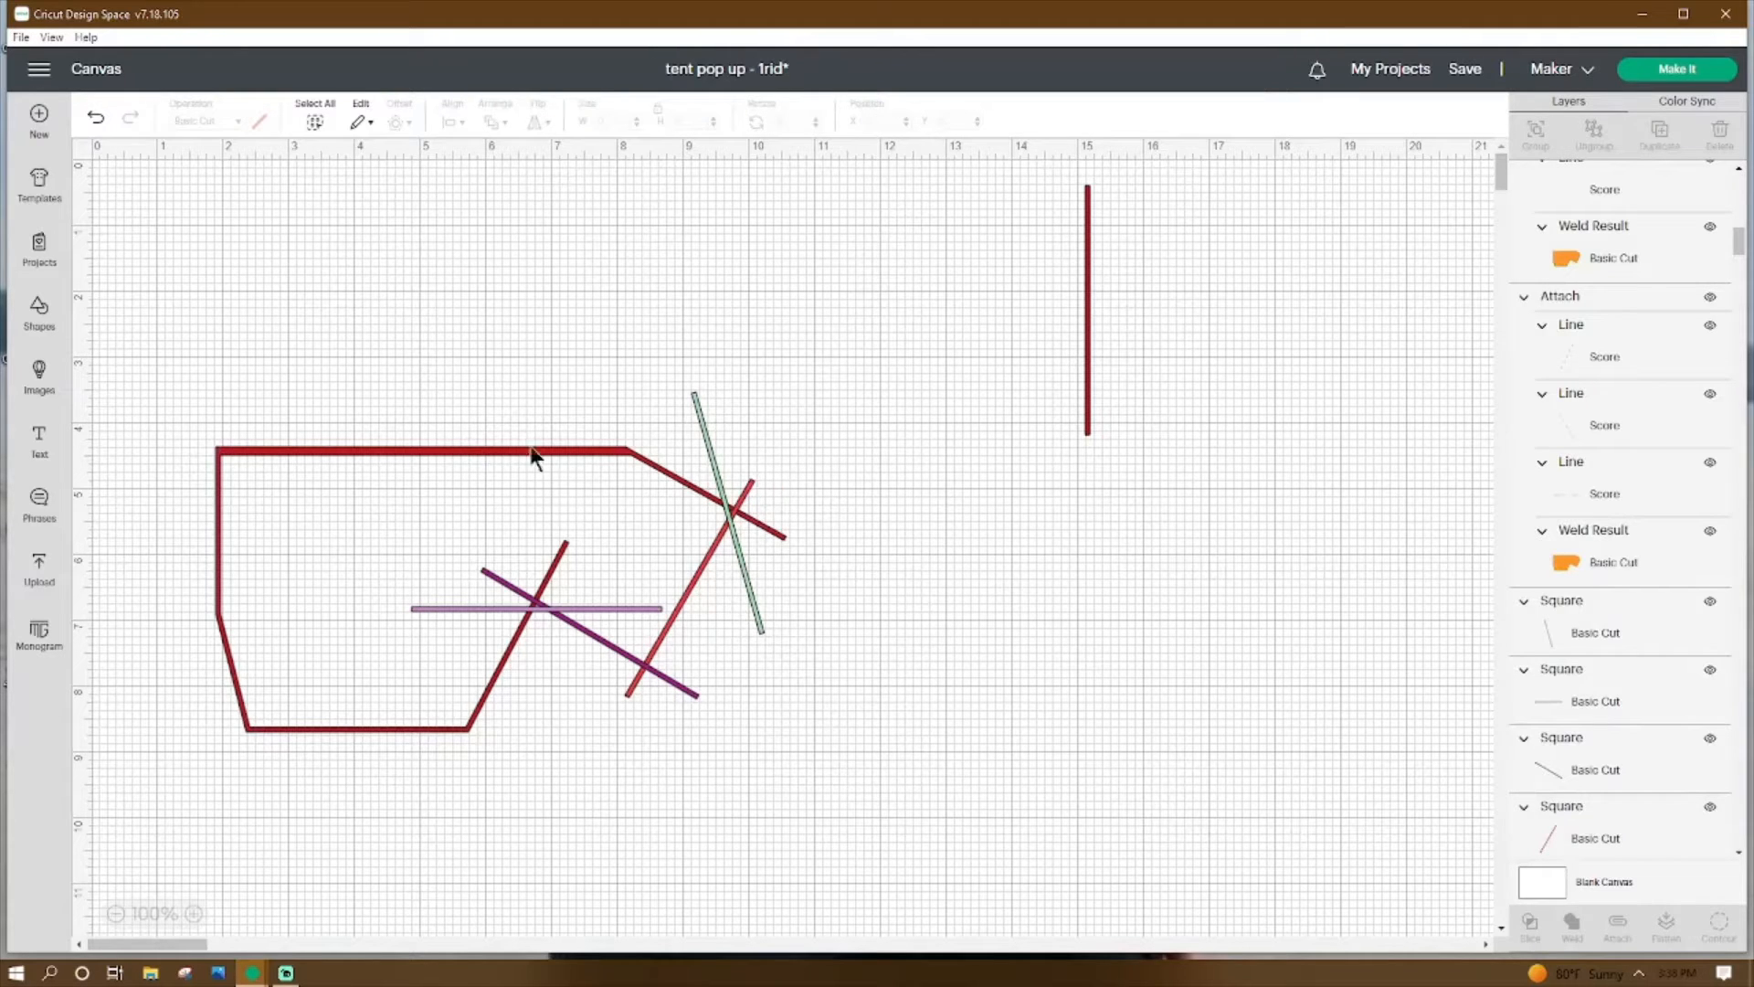
{"action": "left_click", "coordinate": [588, 447]}
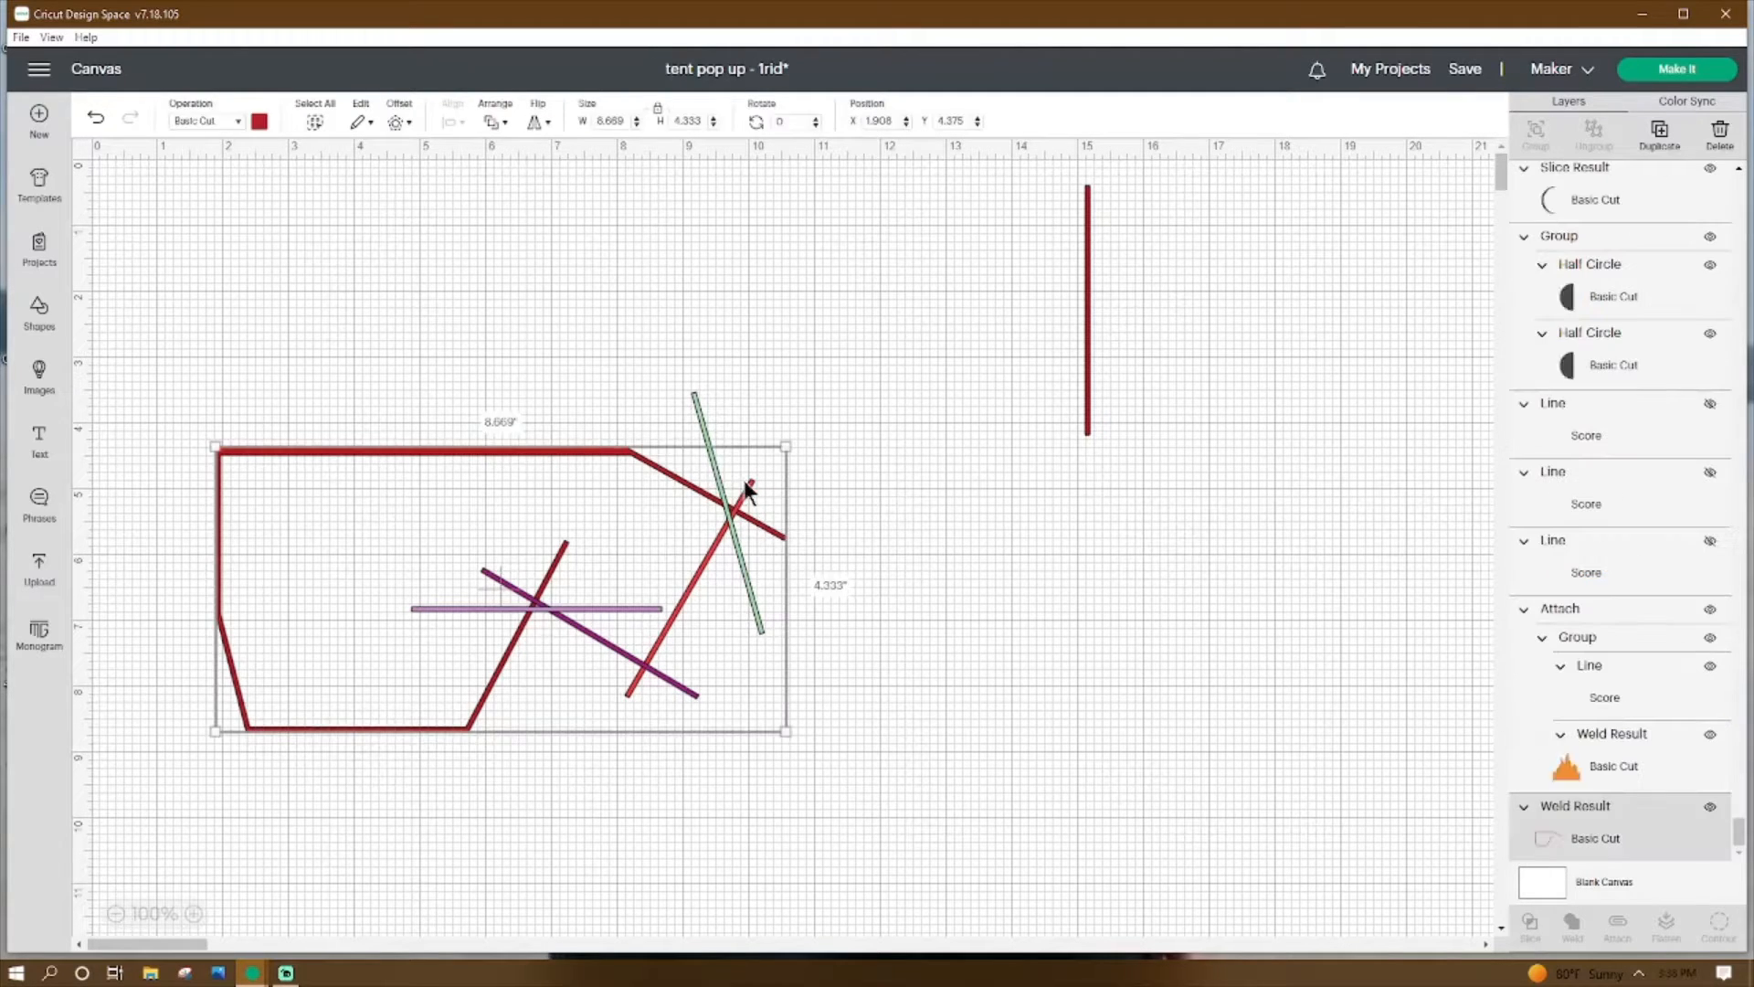
{"action": "left_click", "coordinate": [743, 480]}
{"action": "left_click", "coordinate": [592, 451], "text": "shift"}
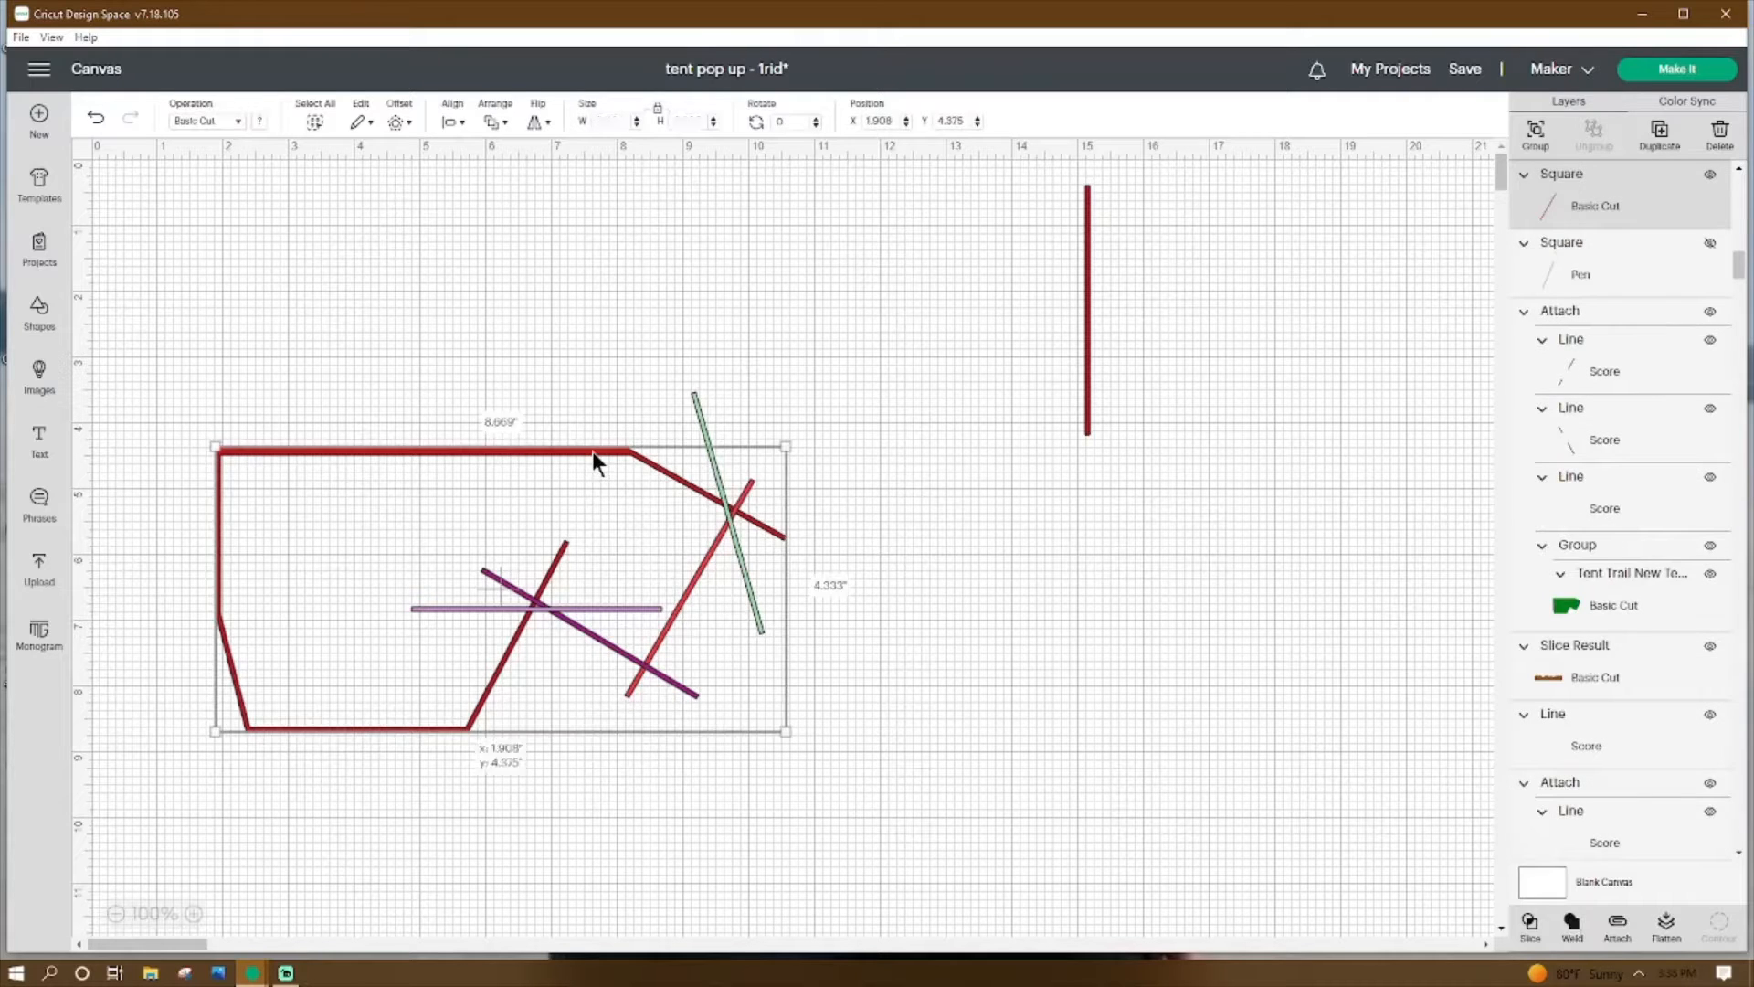
{"action": "left_click", "coordinate": [1568, 917]}
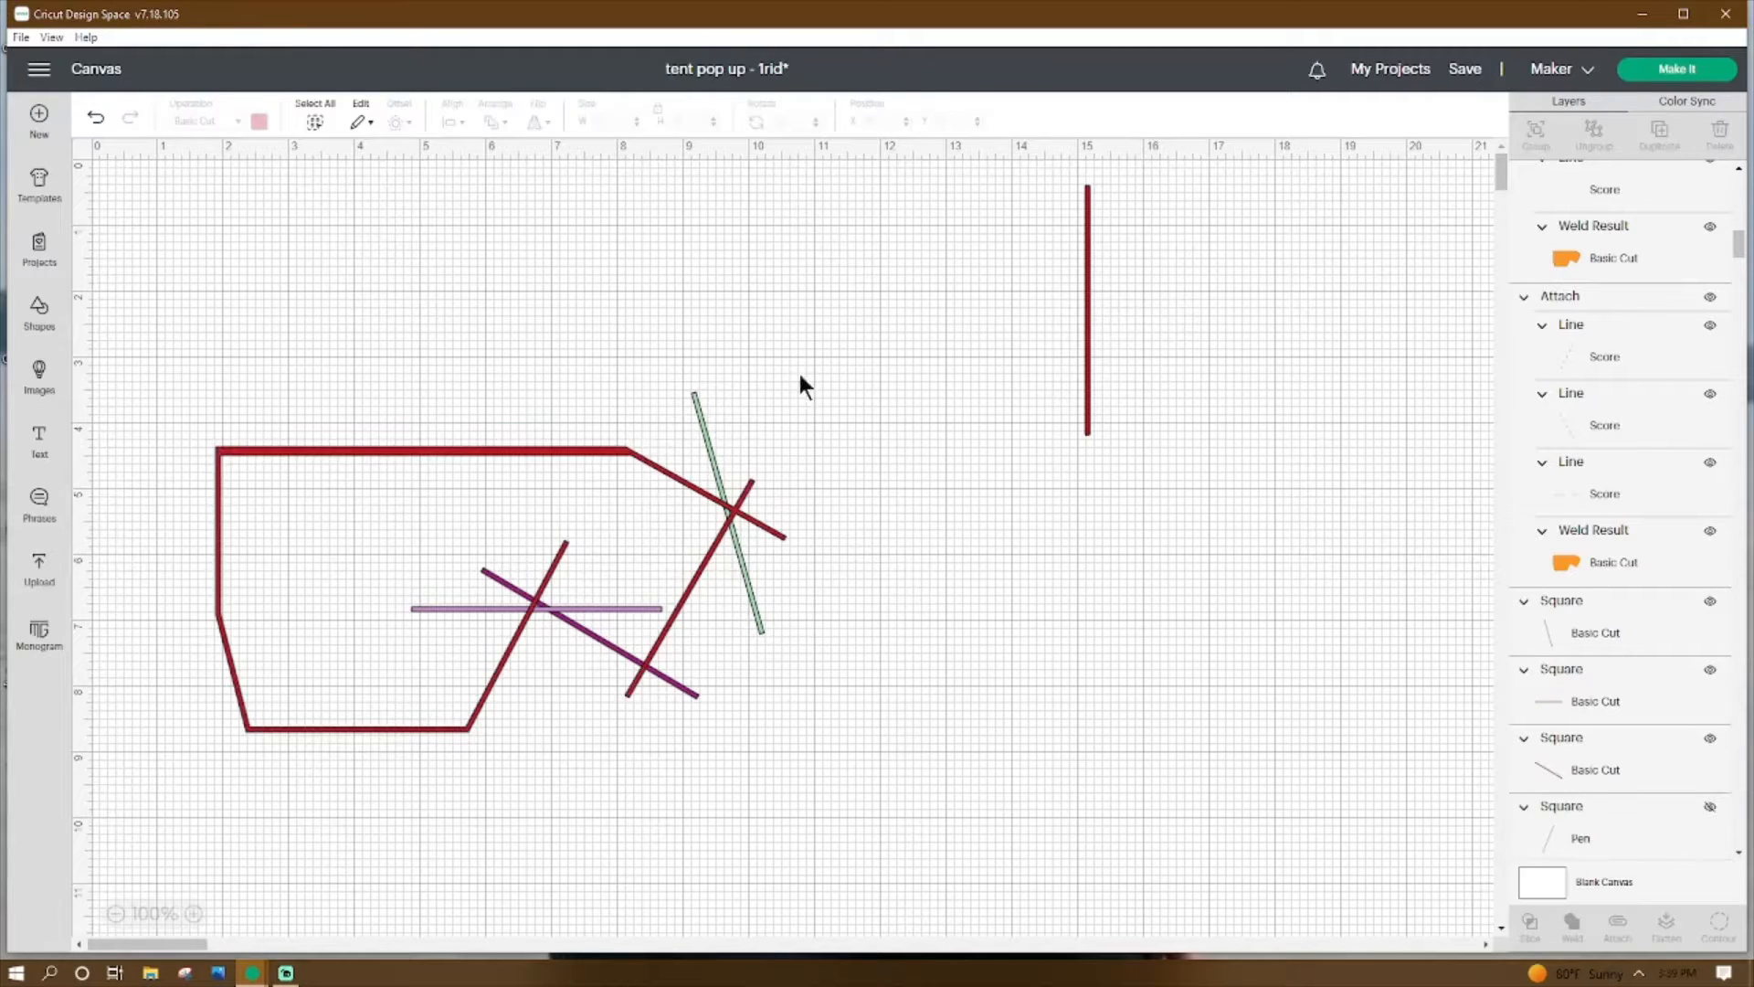
Slice the dark red outline with the pale green bar and hide the contours of the green bar's two long ends, keeping only its small middle piece.
{"action": "left_click", "coordinate": [710, 421]}
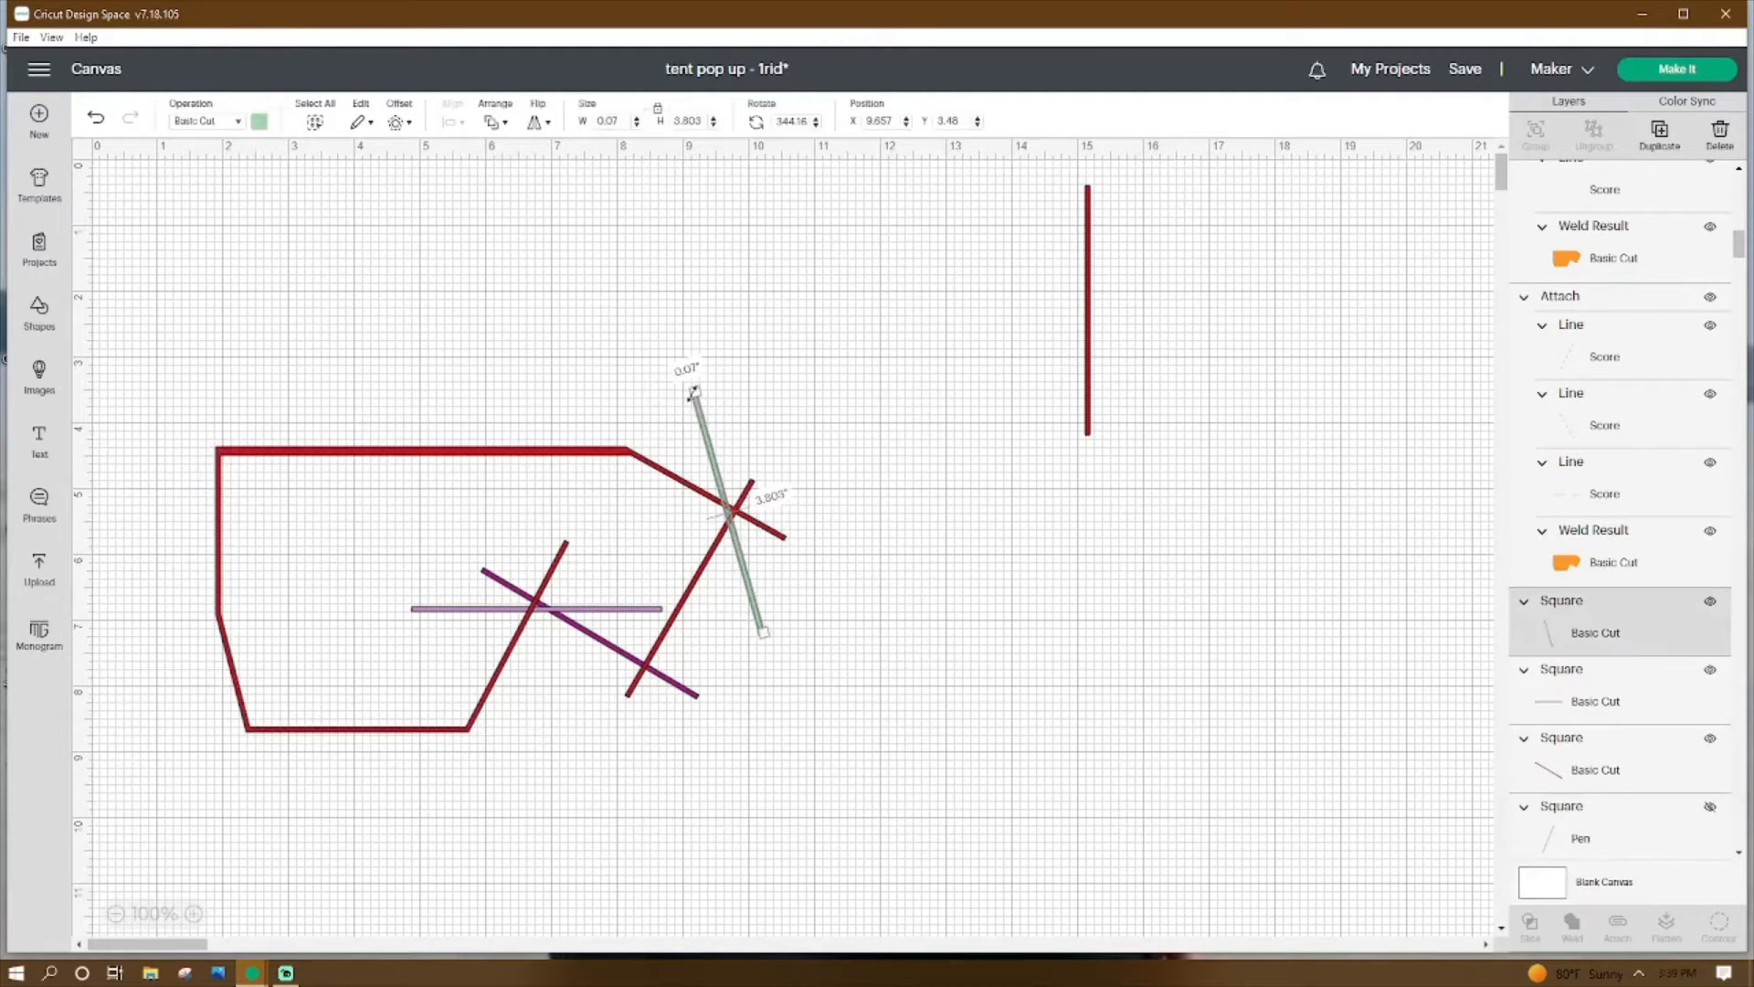
{"action": "left_click", "coordinate": [534, 451], "text": "shift"}
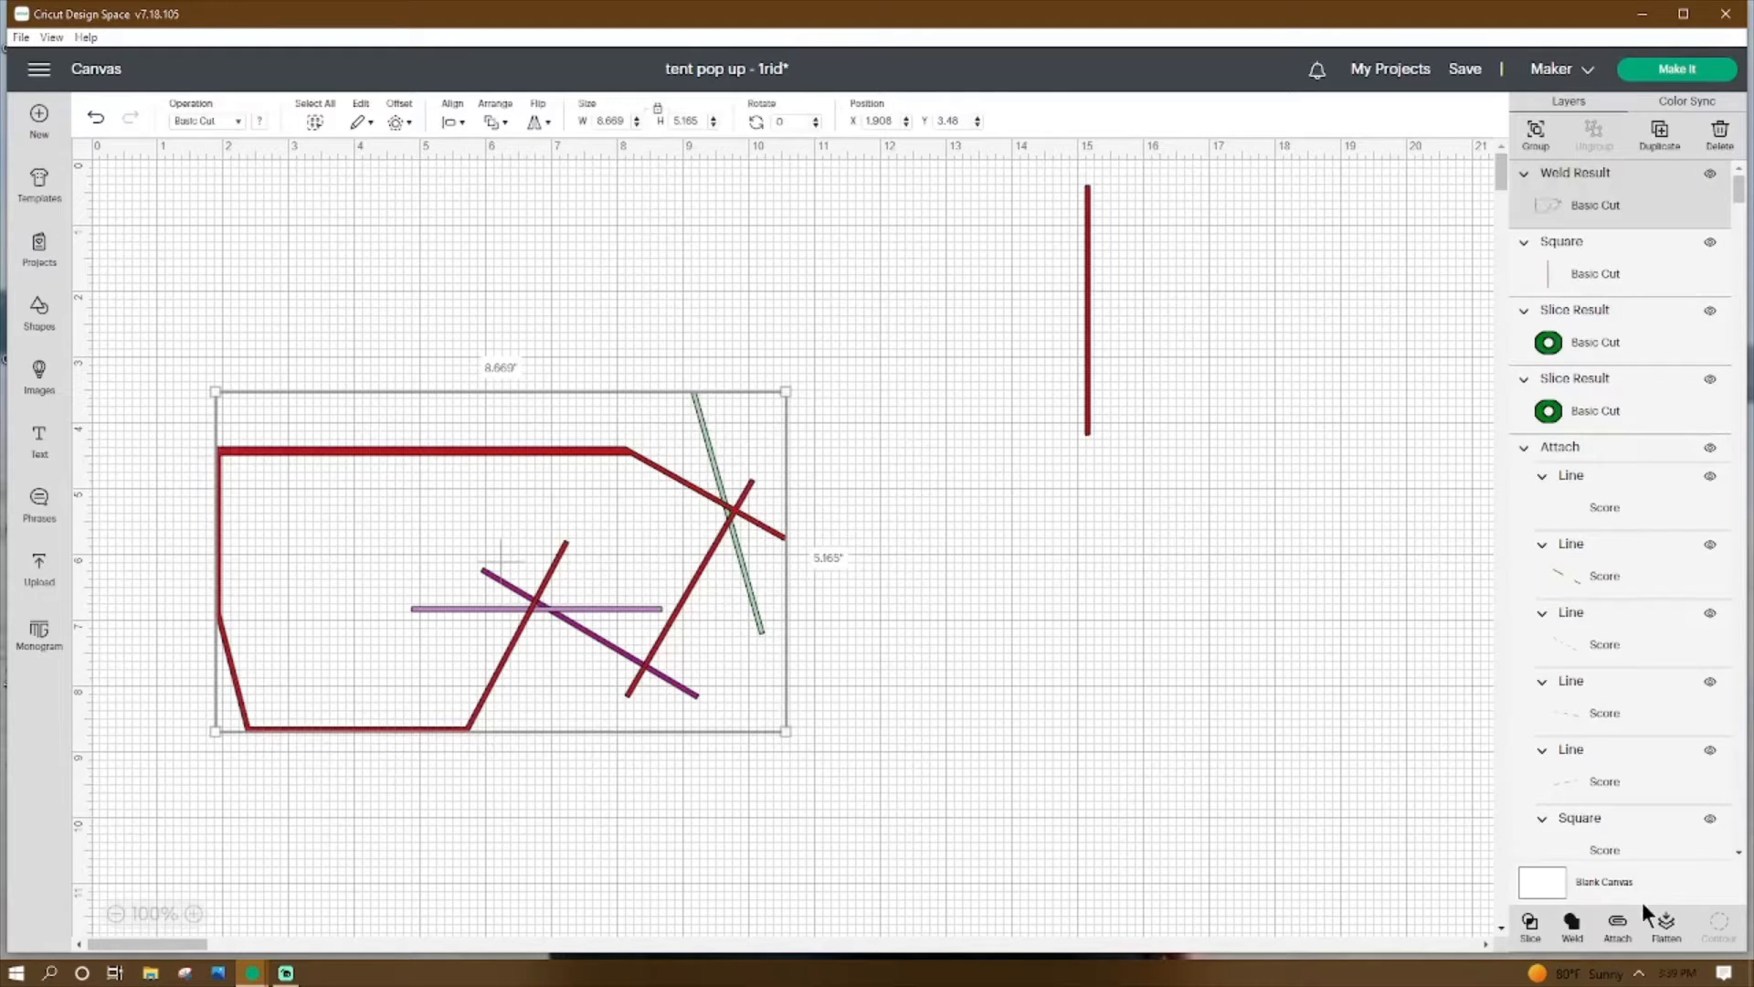
{"action": "left_click", "coordinate": [1529, 923]}
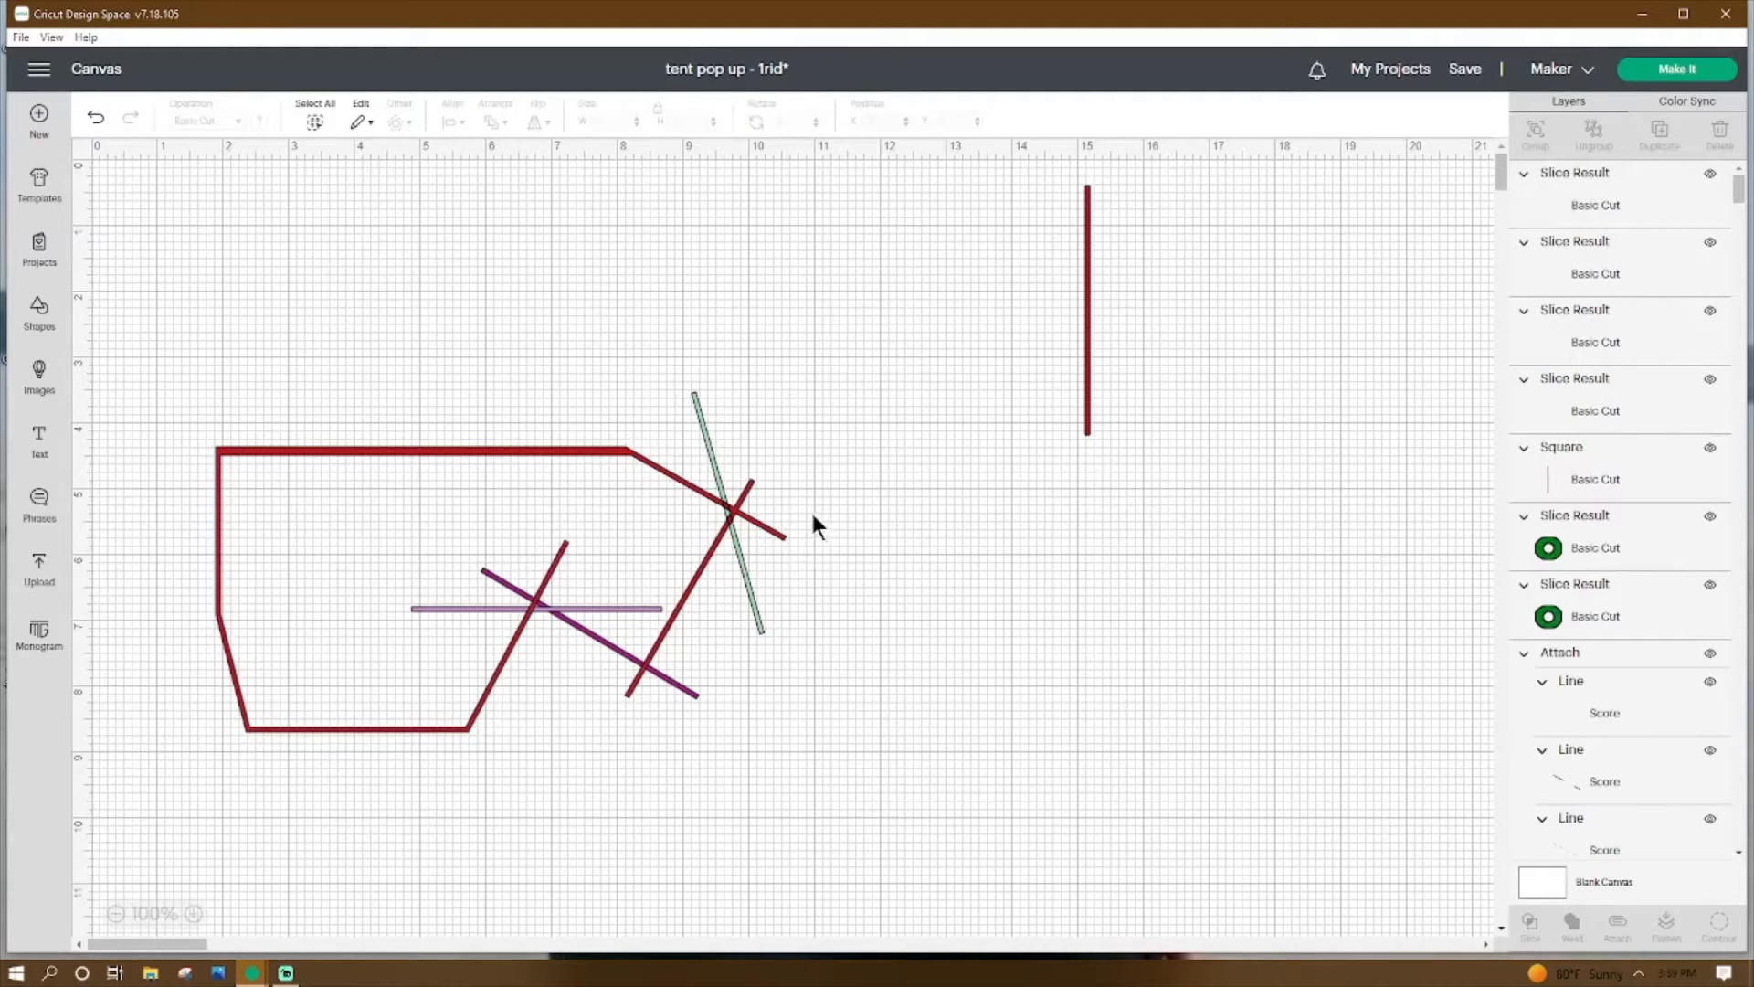
{"action": "left_click", "coordinate": [714, 463]}
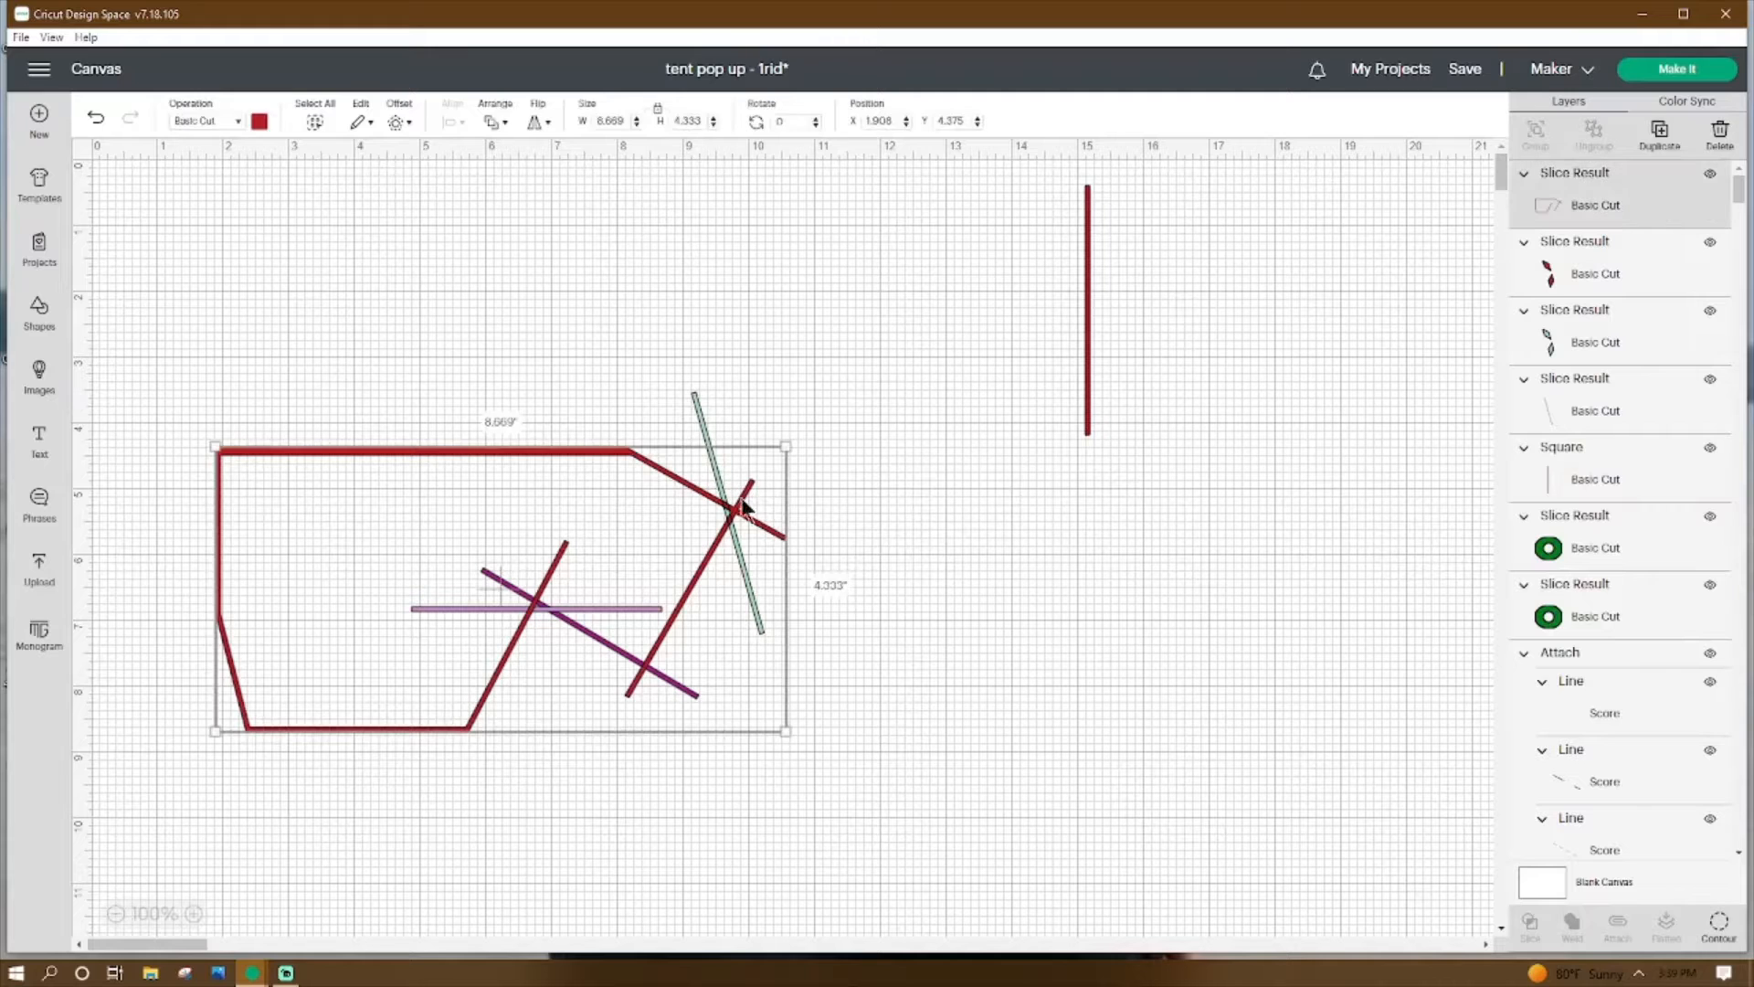
{"action": "left_click", "coordinate": [694, 402]}
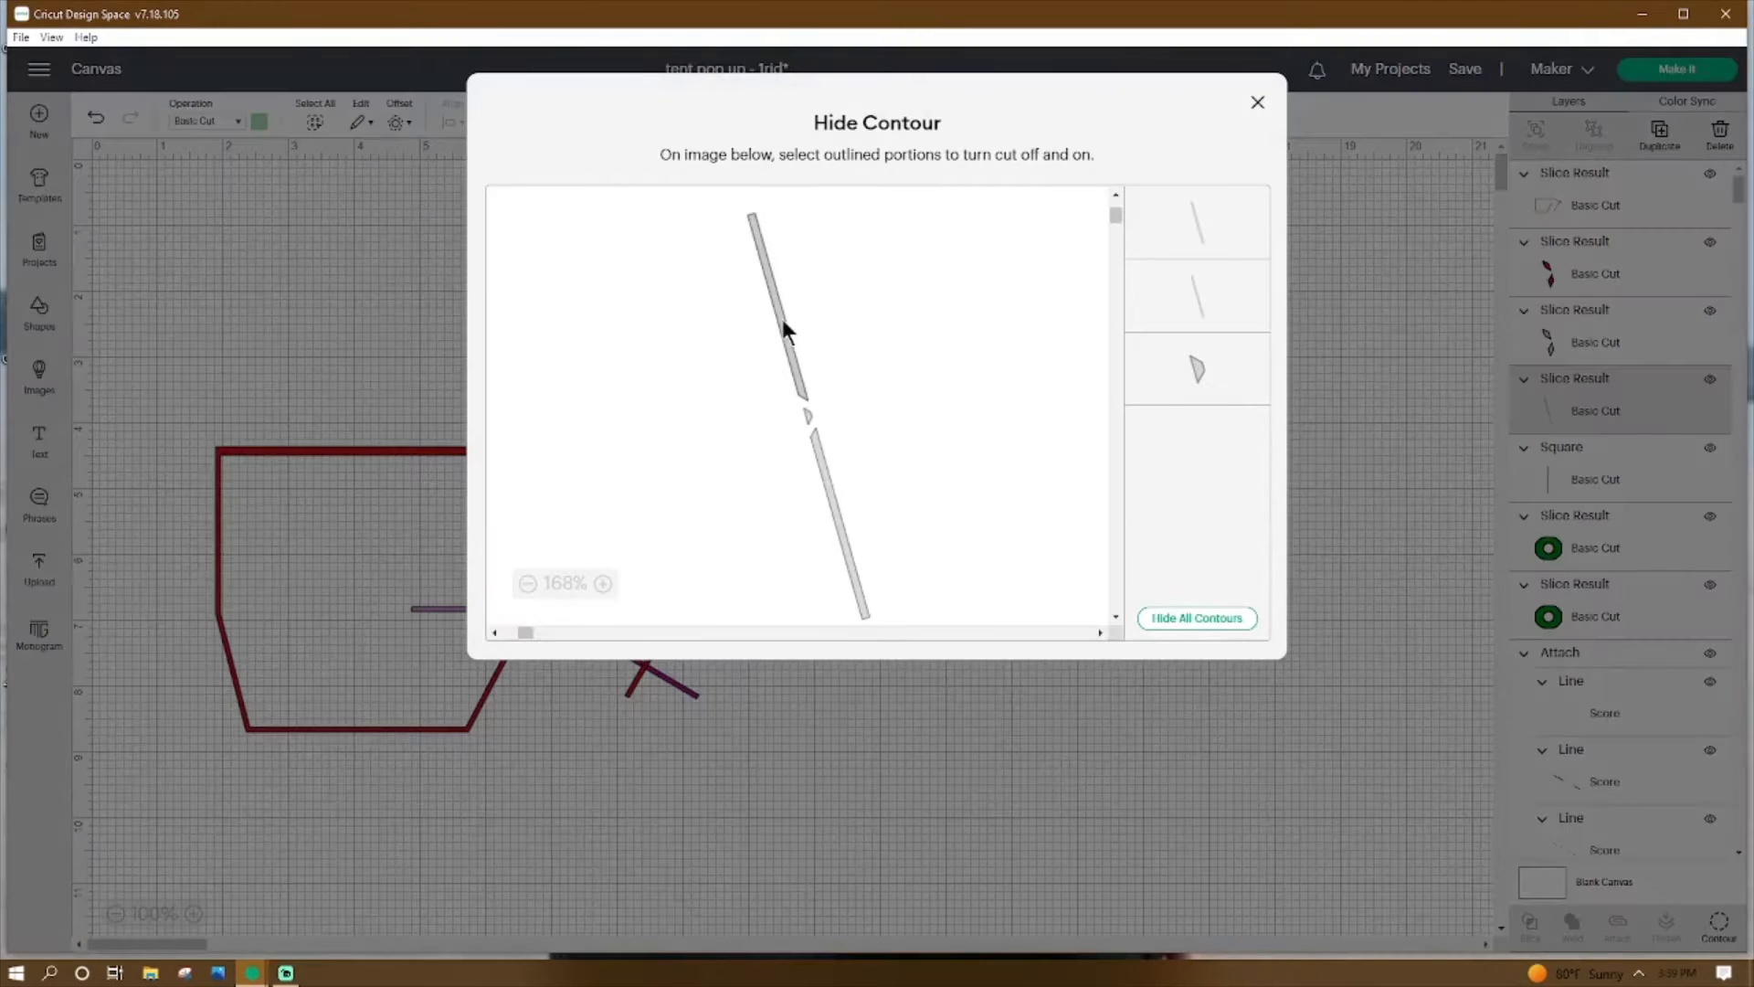
{"action": "left_click", "coordinate": [782, 320]}
{"action": "left_click", "coordinate": [835, 511]}
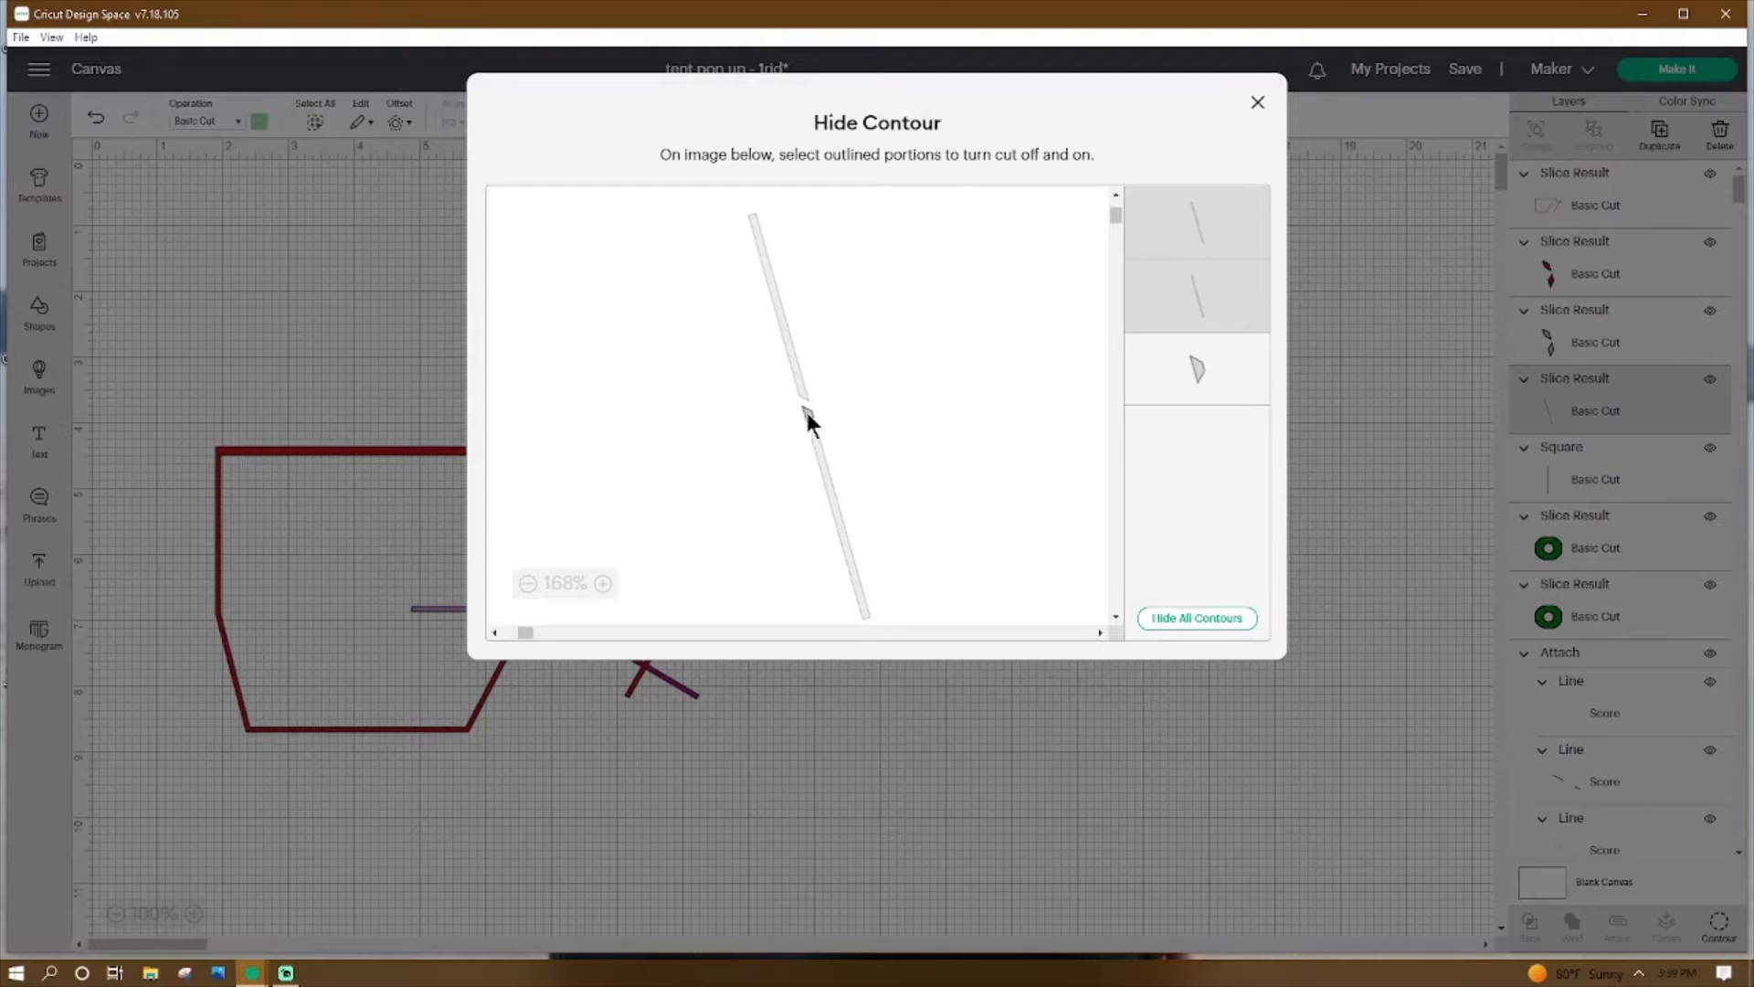
{"action": "left_click", "coordinate": [1257, 102]}
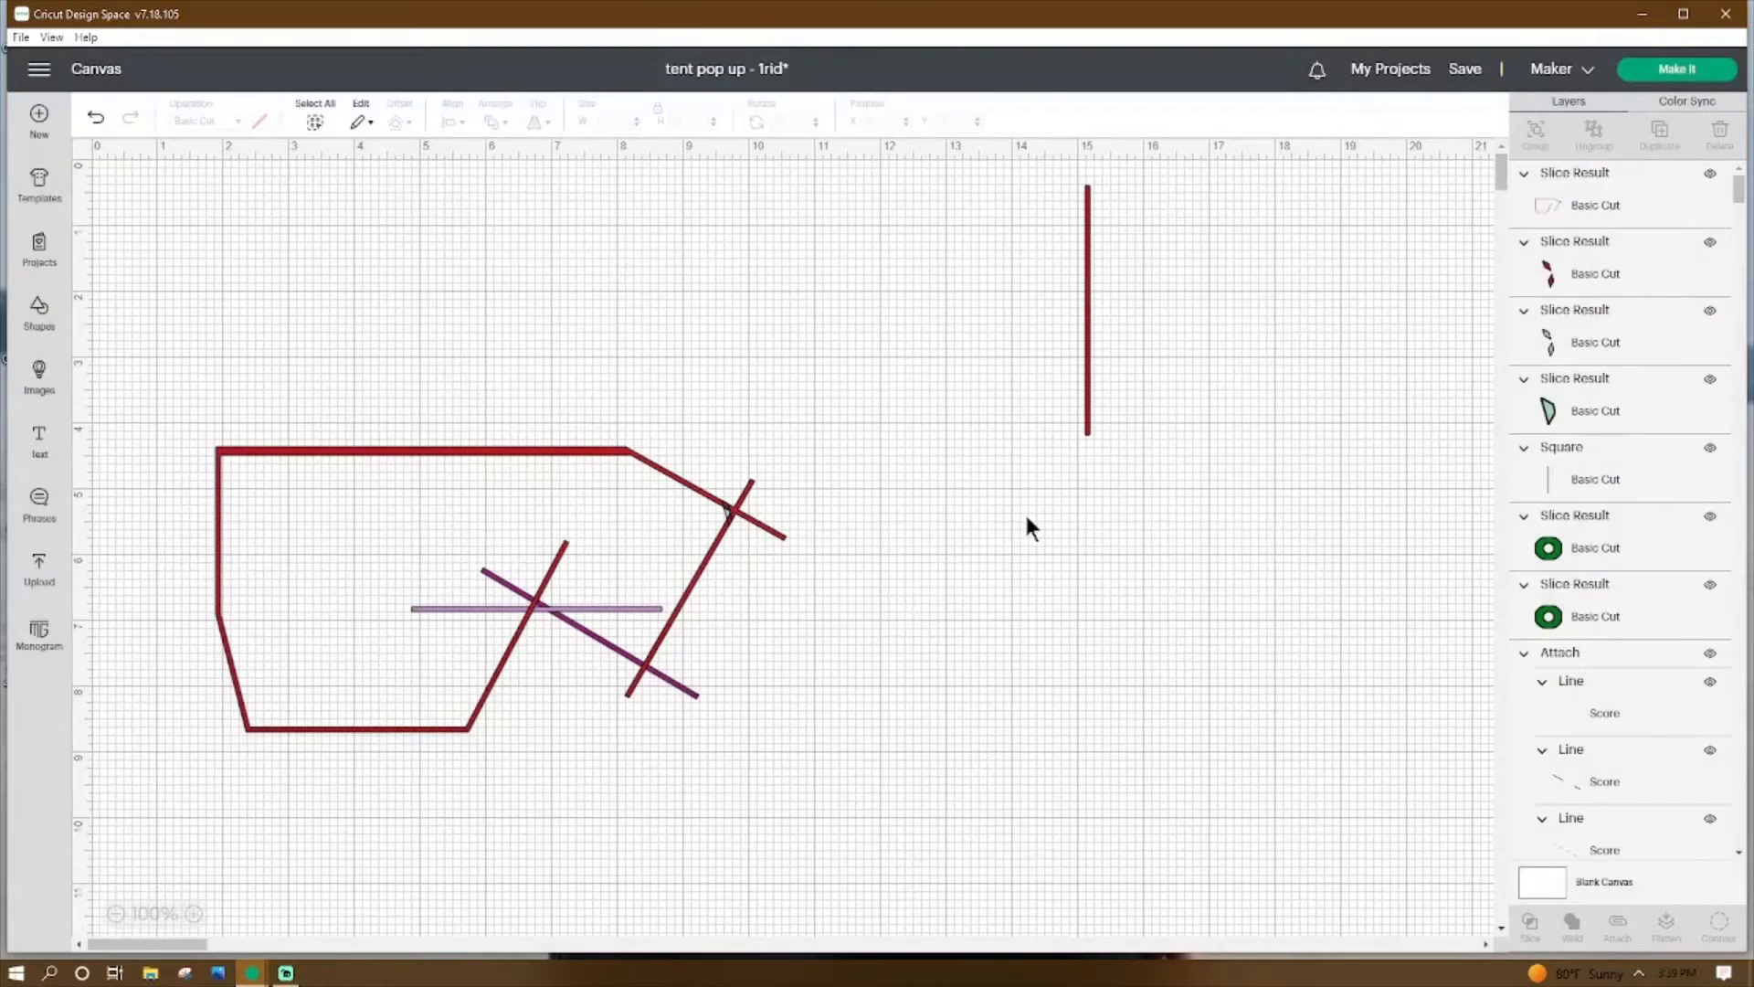
Hide the contour of the outline's crossed stubs beyond the green piece and weld the outline with all the slice pieces at that corner.
{"action": "left_click", "coordinate": [763, 532]}
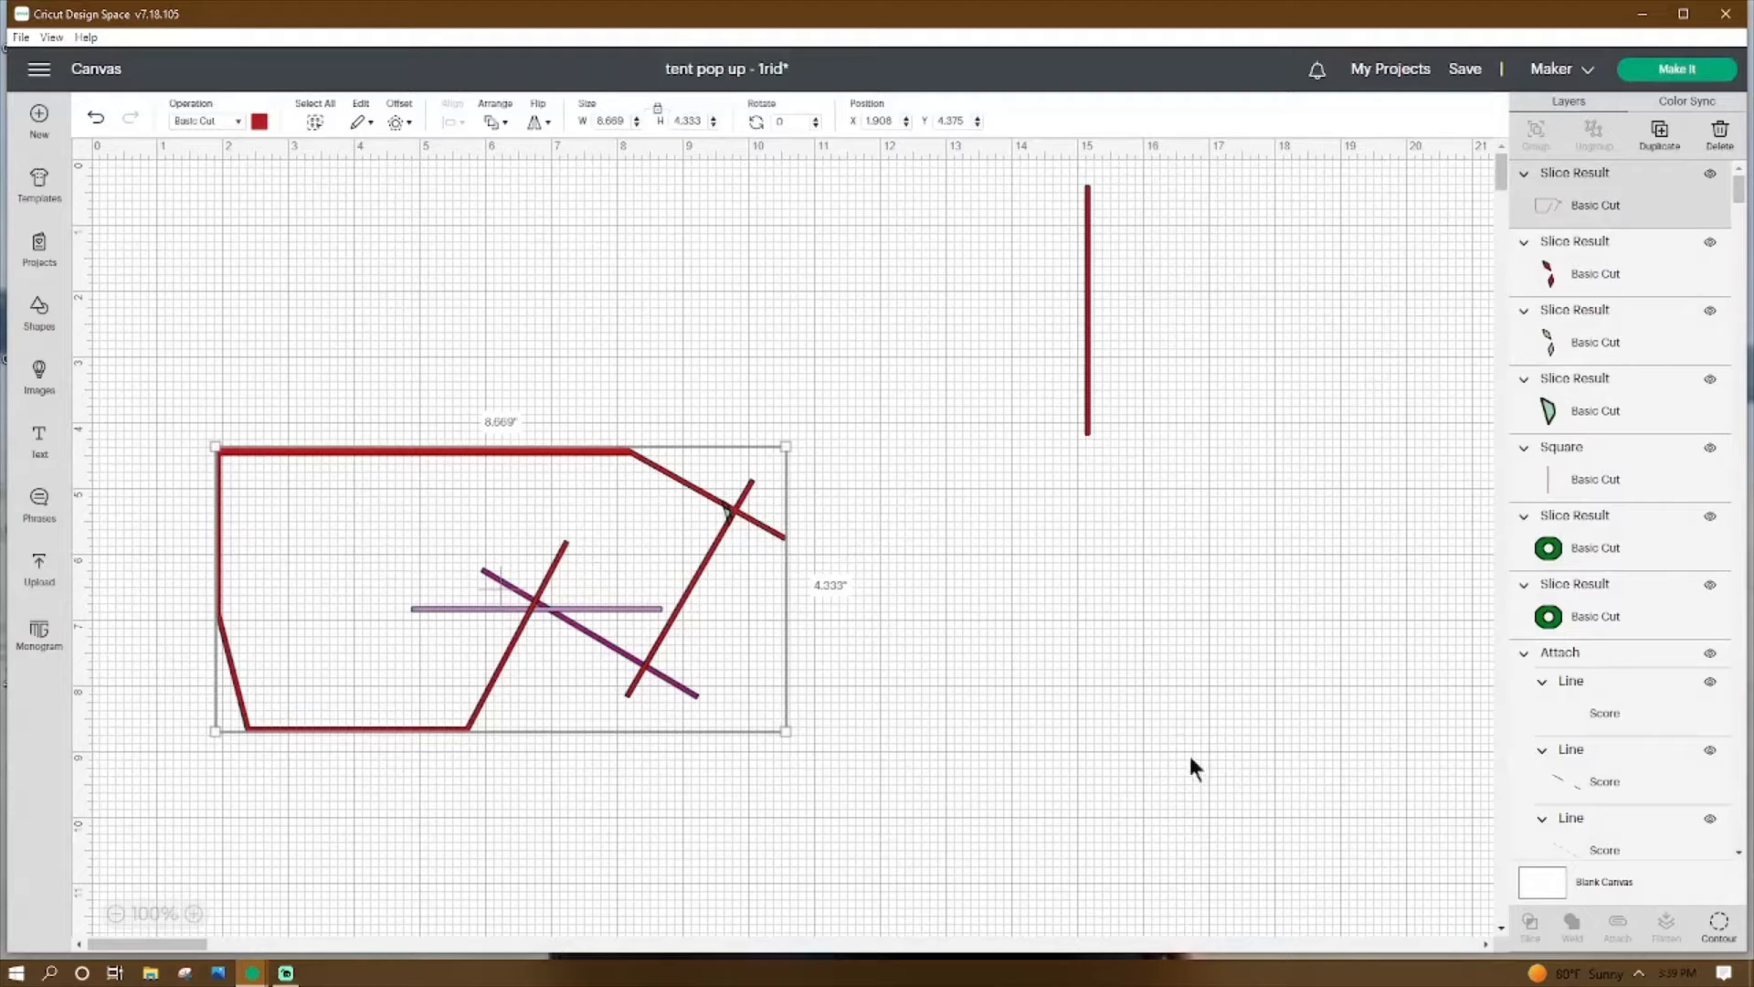
{"action": "left_click", "coordinate": [1718, 925]}
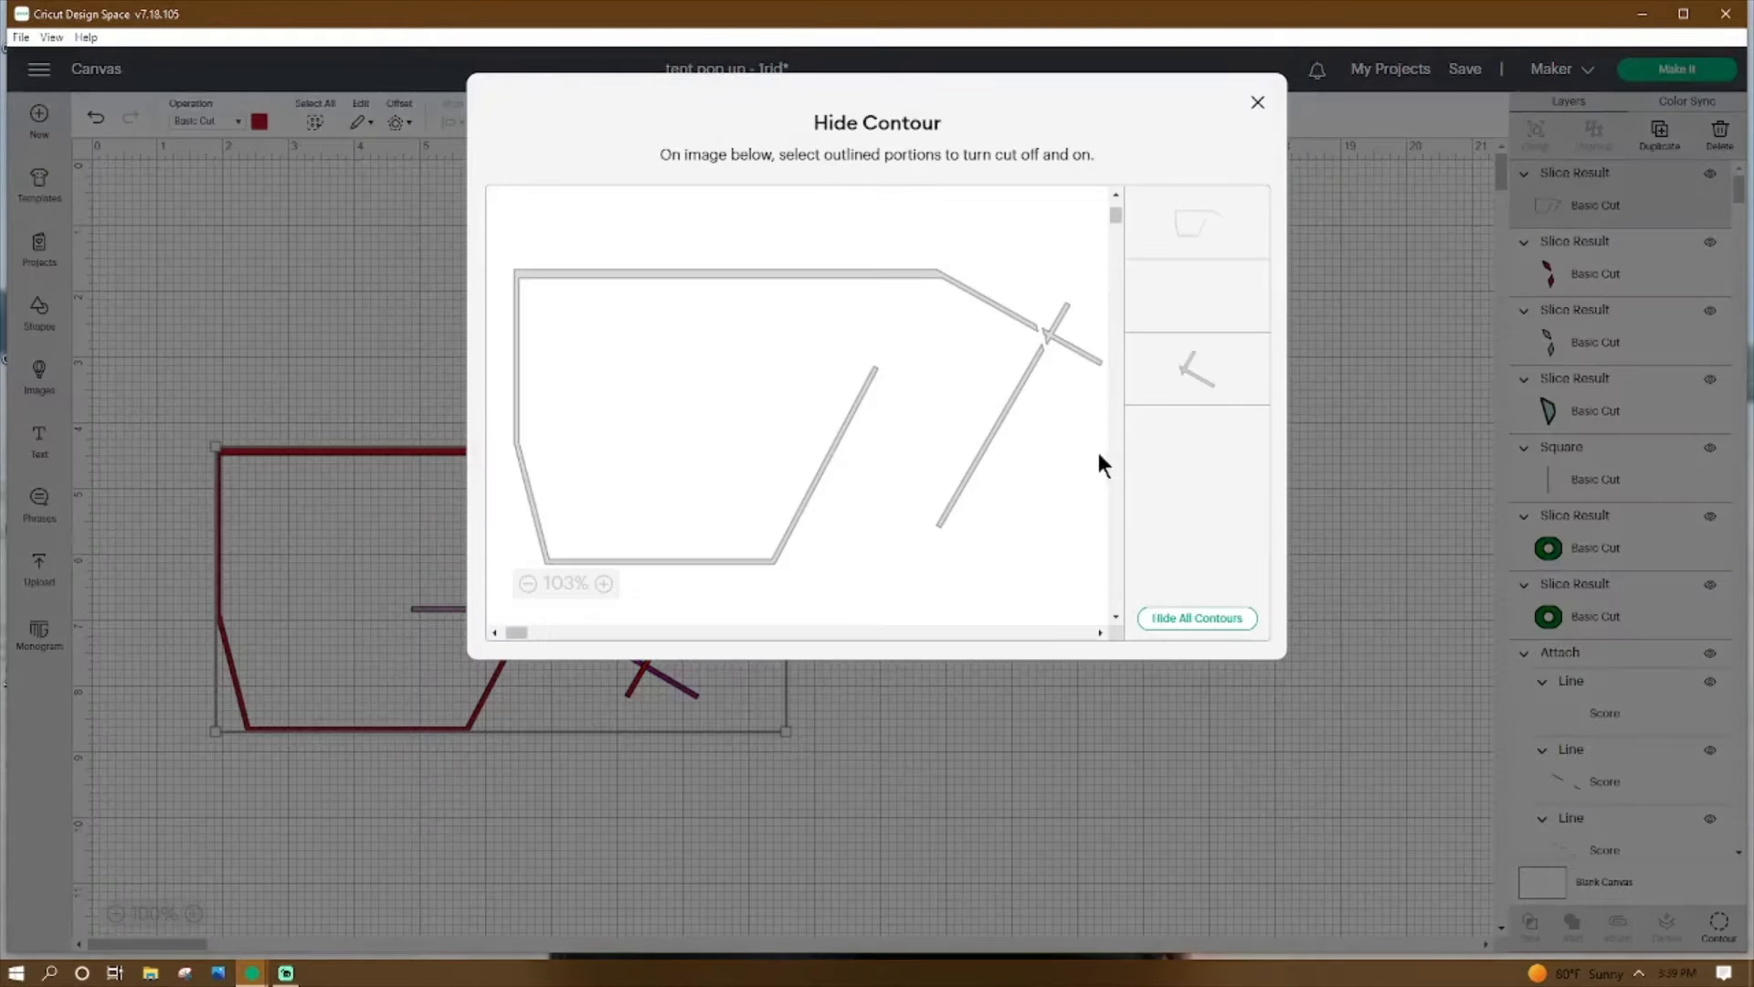
{"action": "left_click", "coordinate": [1057, 327]}
{"action": "left_click", "coordinate": [1258, 101]}
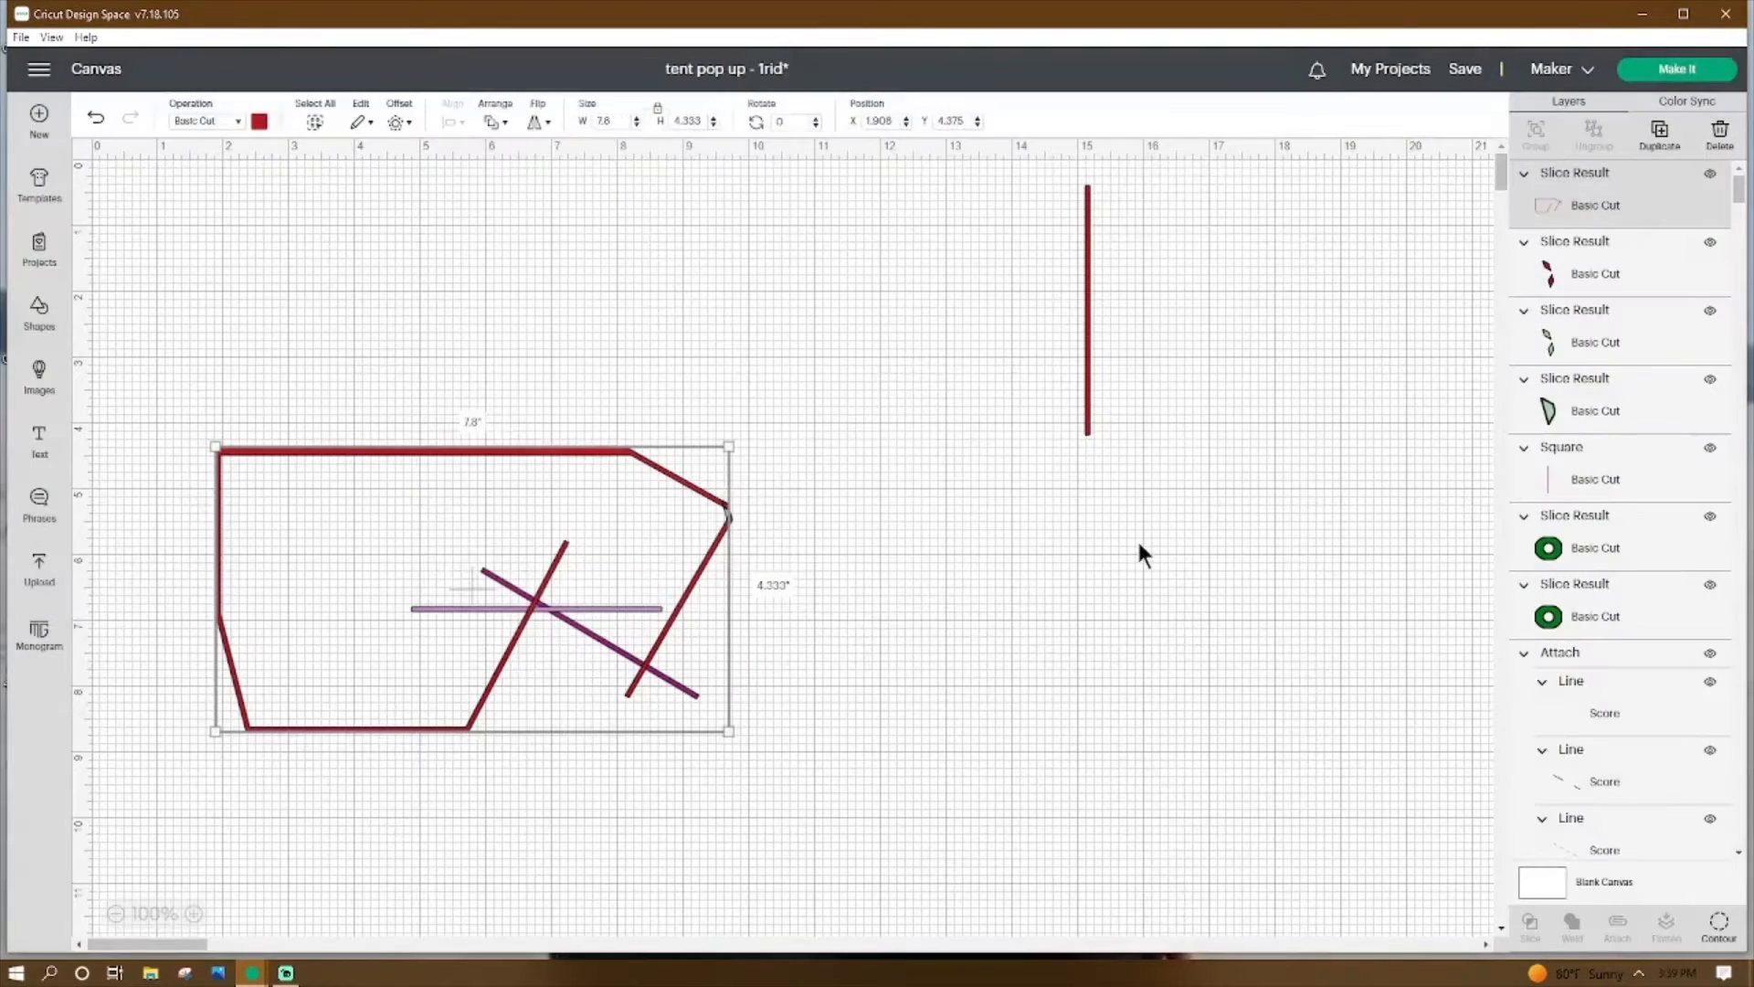
{"action": "left_click_drag", "start_coordinate": [801, 449], "coordinate": [709, 526]}
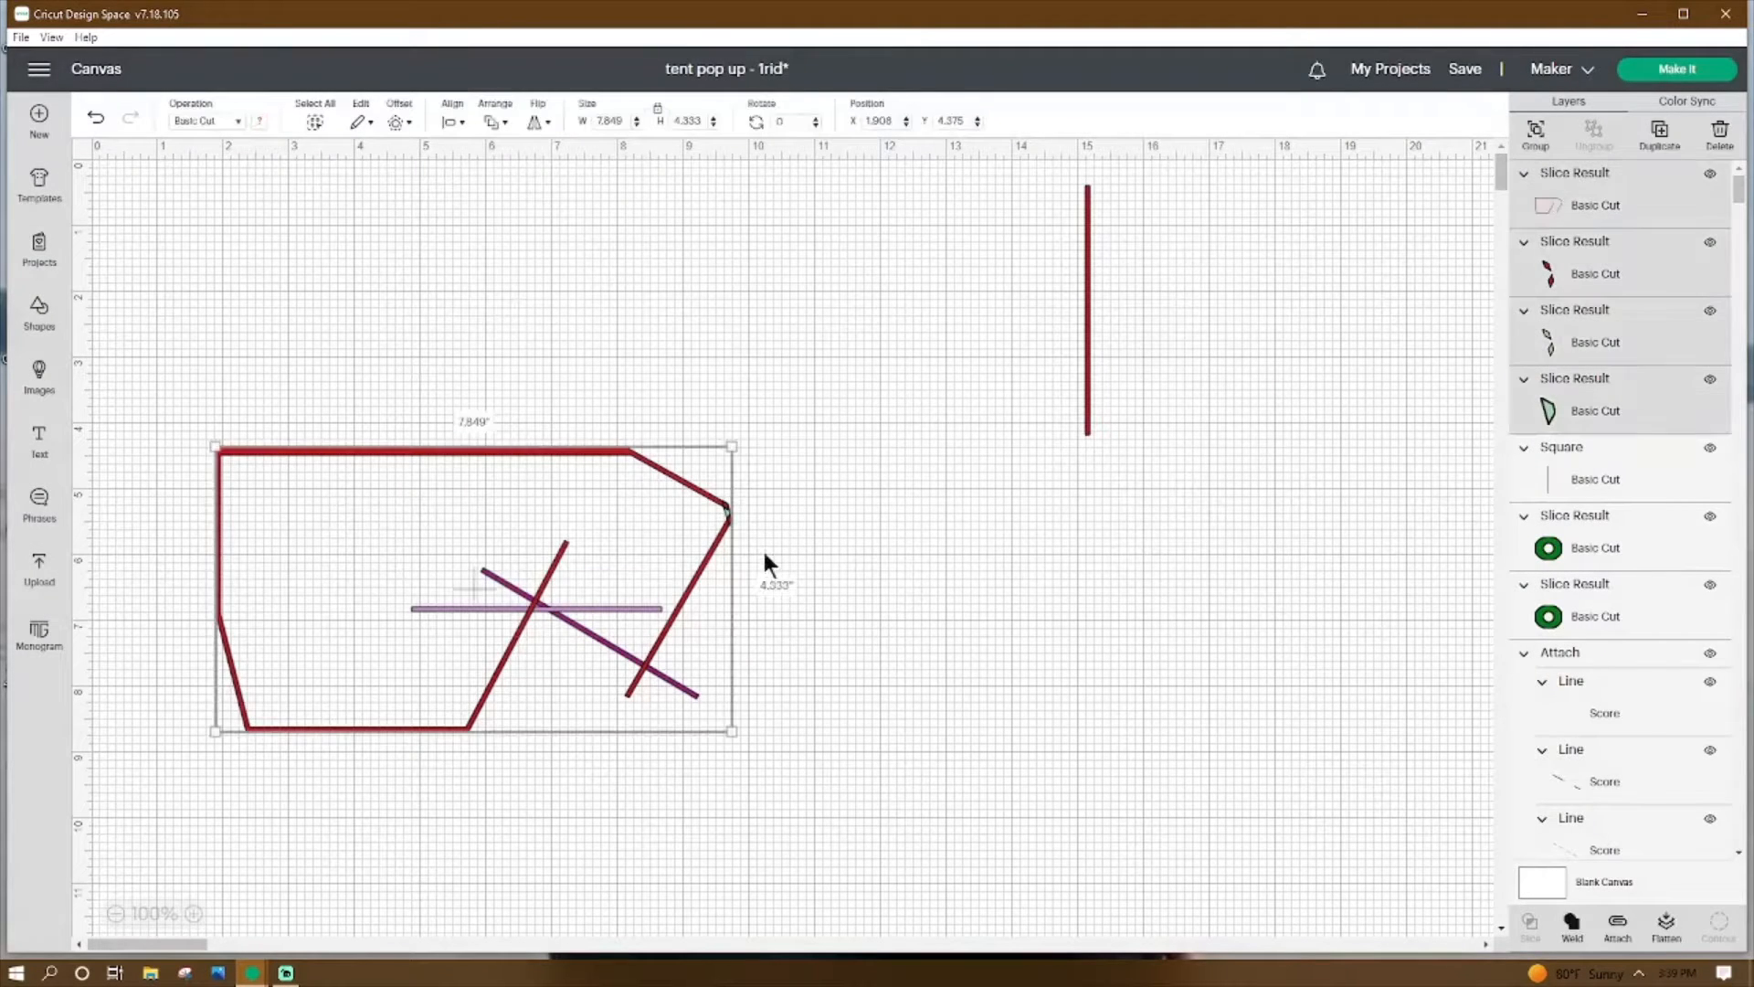
{"action": "left_click", "coordinate": [1572, 924]}
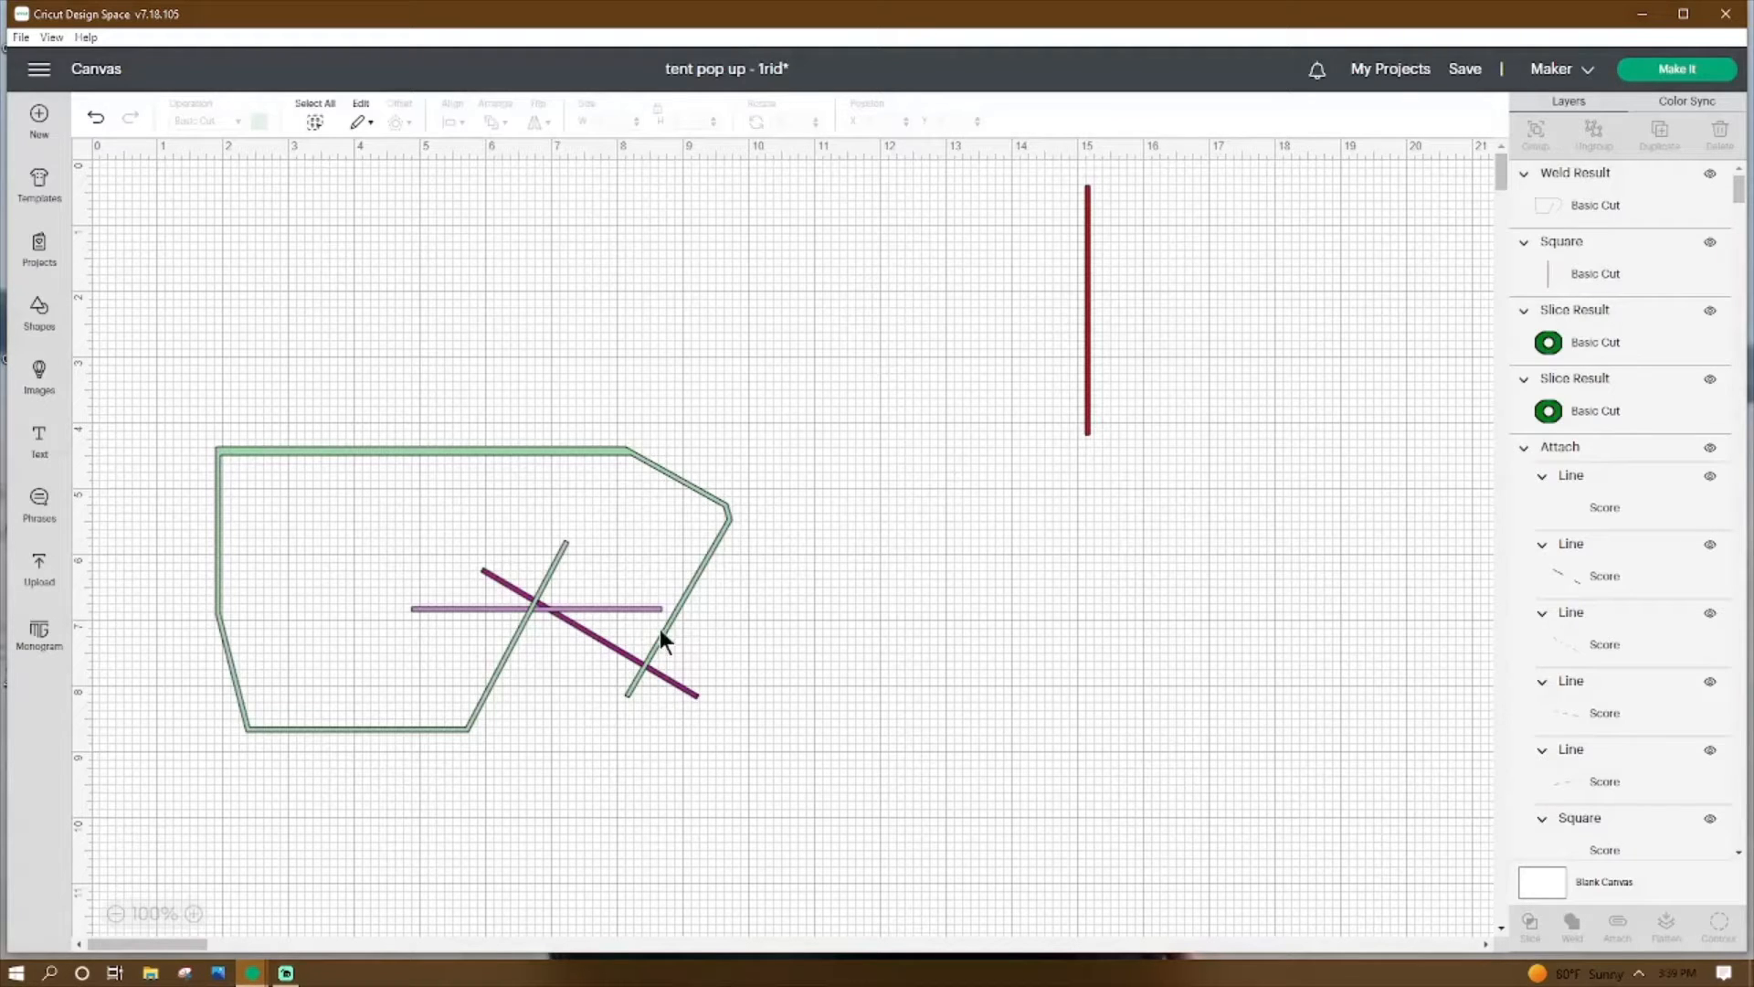
Send the green outline behind the purple slanted bar and slice the two shapes with each other.
{"action": "left_click", "coordinate": [701, 695]}
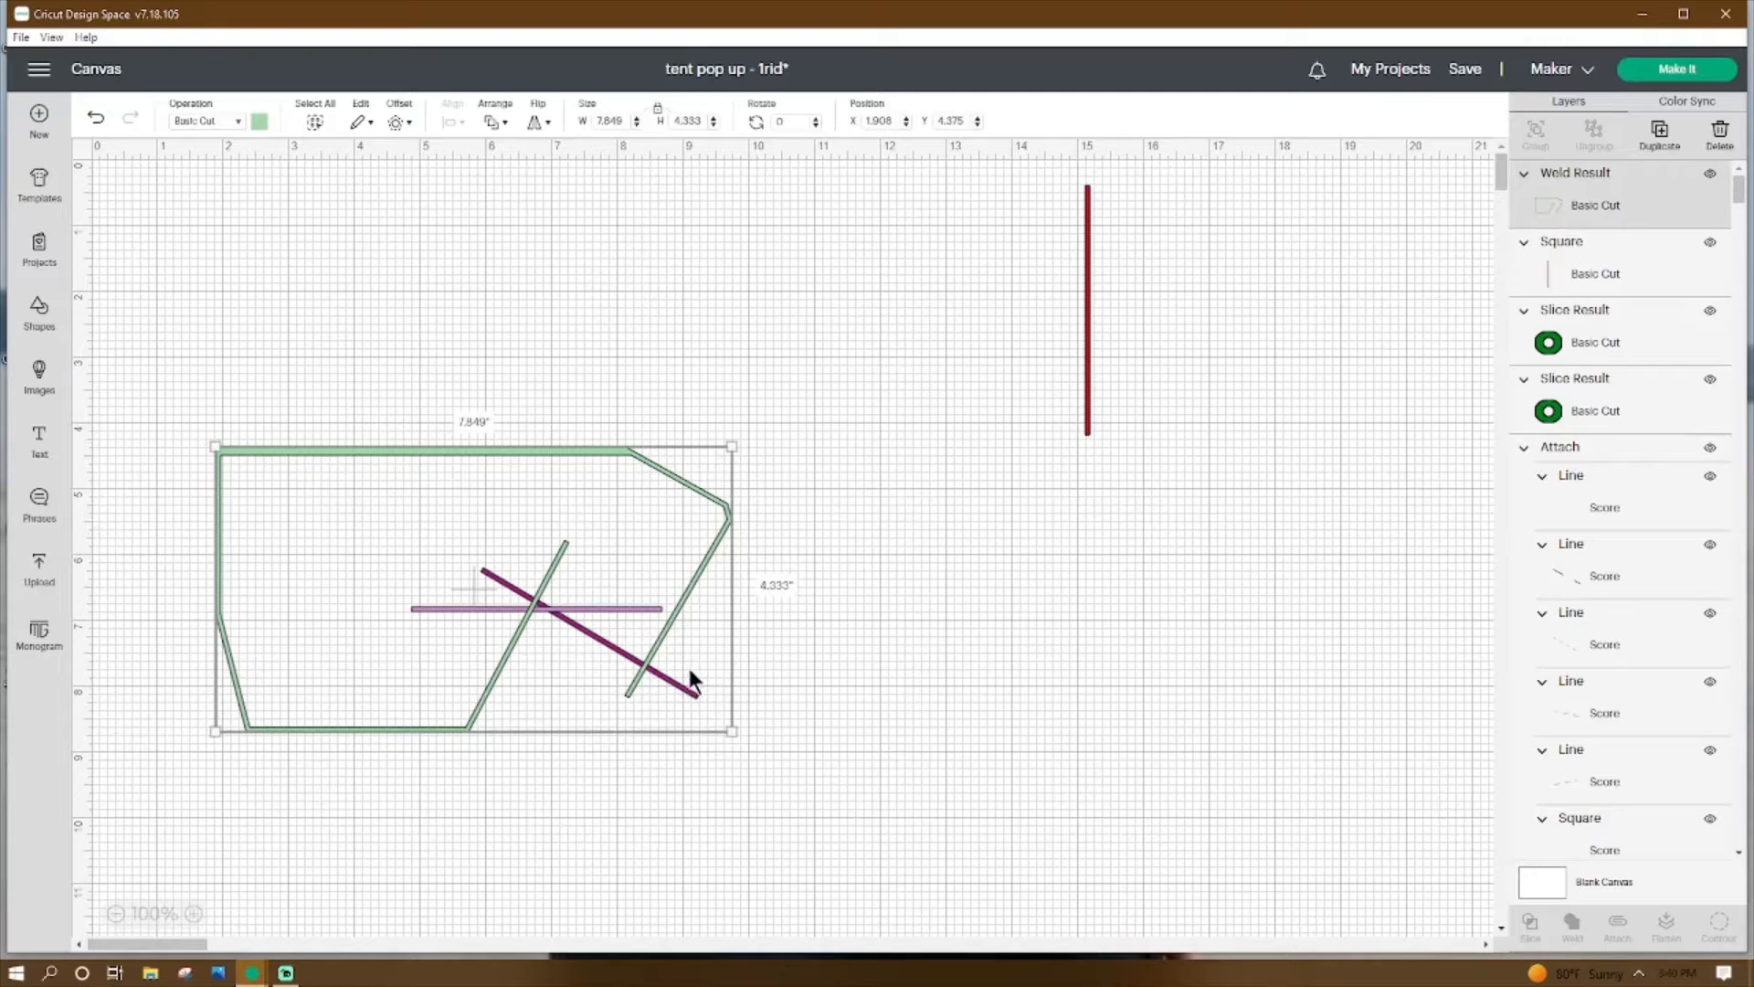
{"action": "right_click", "coordinate": [673, 644]}
{"action": "left_click", "coordinate": [714, 696]}
{"action": "left_click", "coordinate": [691, 692]}
{"action": "left_click", "coordinate": [713, 521], "text": "shift"}
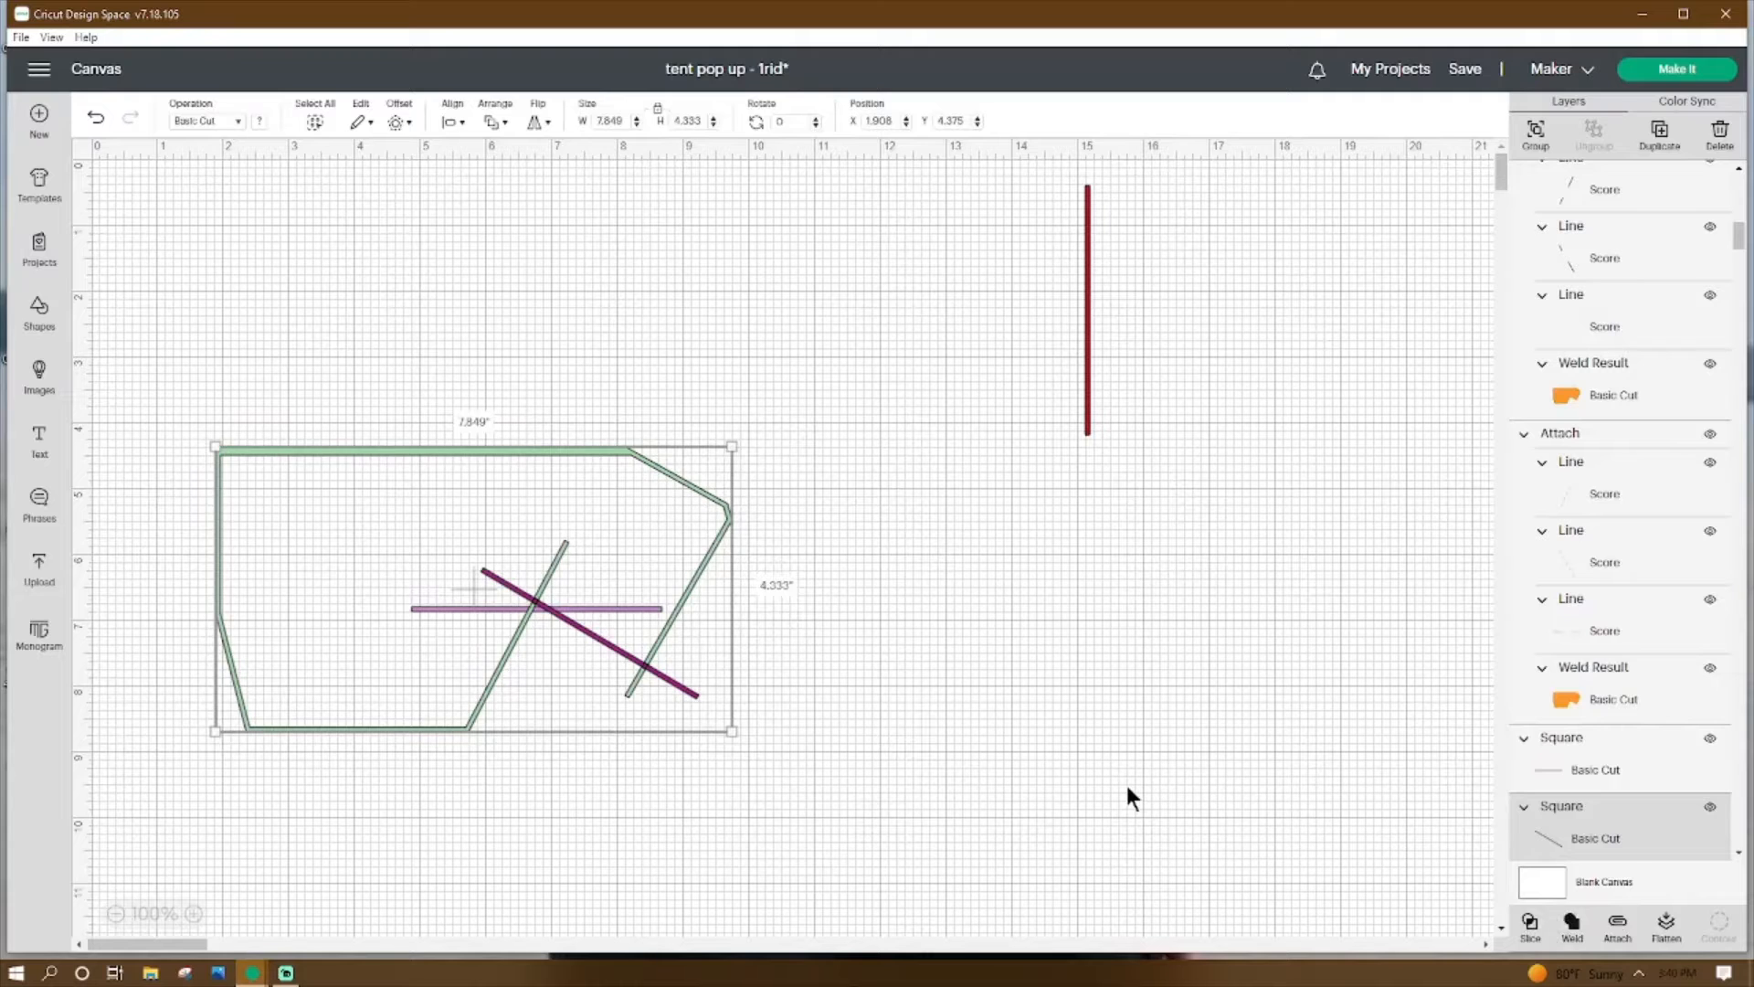
{"action": "left_click", "coordinate": [762, 738]}
Hide the contour of the purple bar's lower end that extends past the green outline.
{"action": "left_click", "coordinate": [680, 684]}
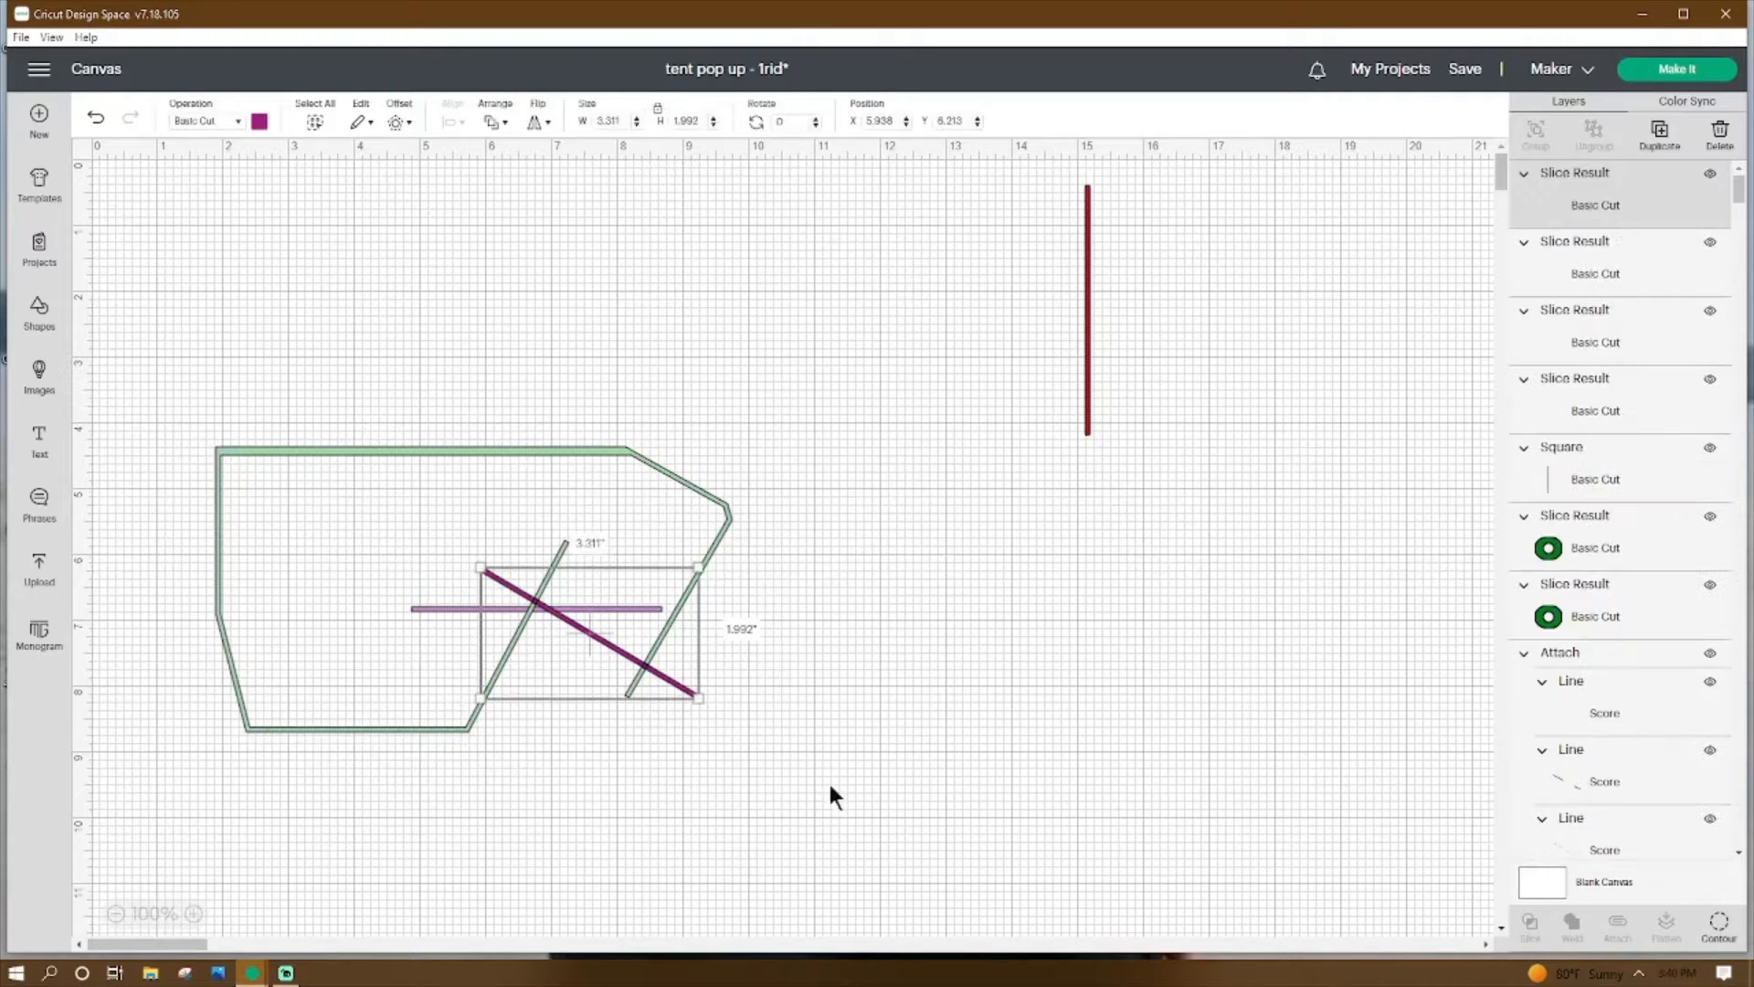
{"action": "left_click", "coordinate": [1722, 926]}
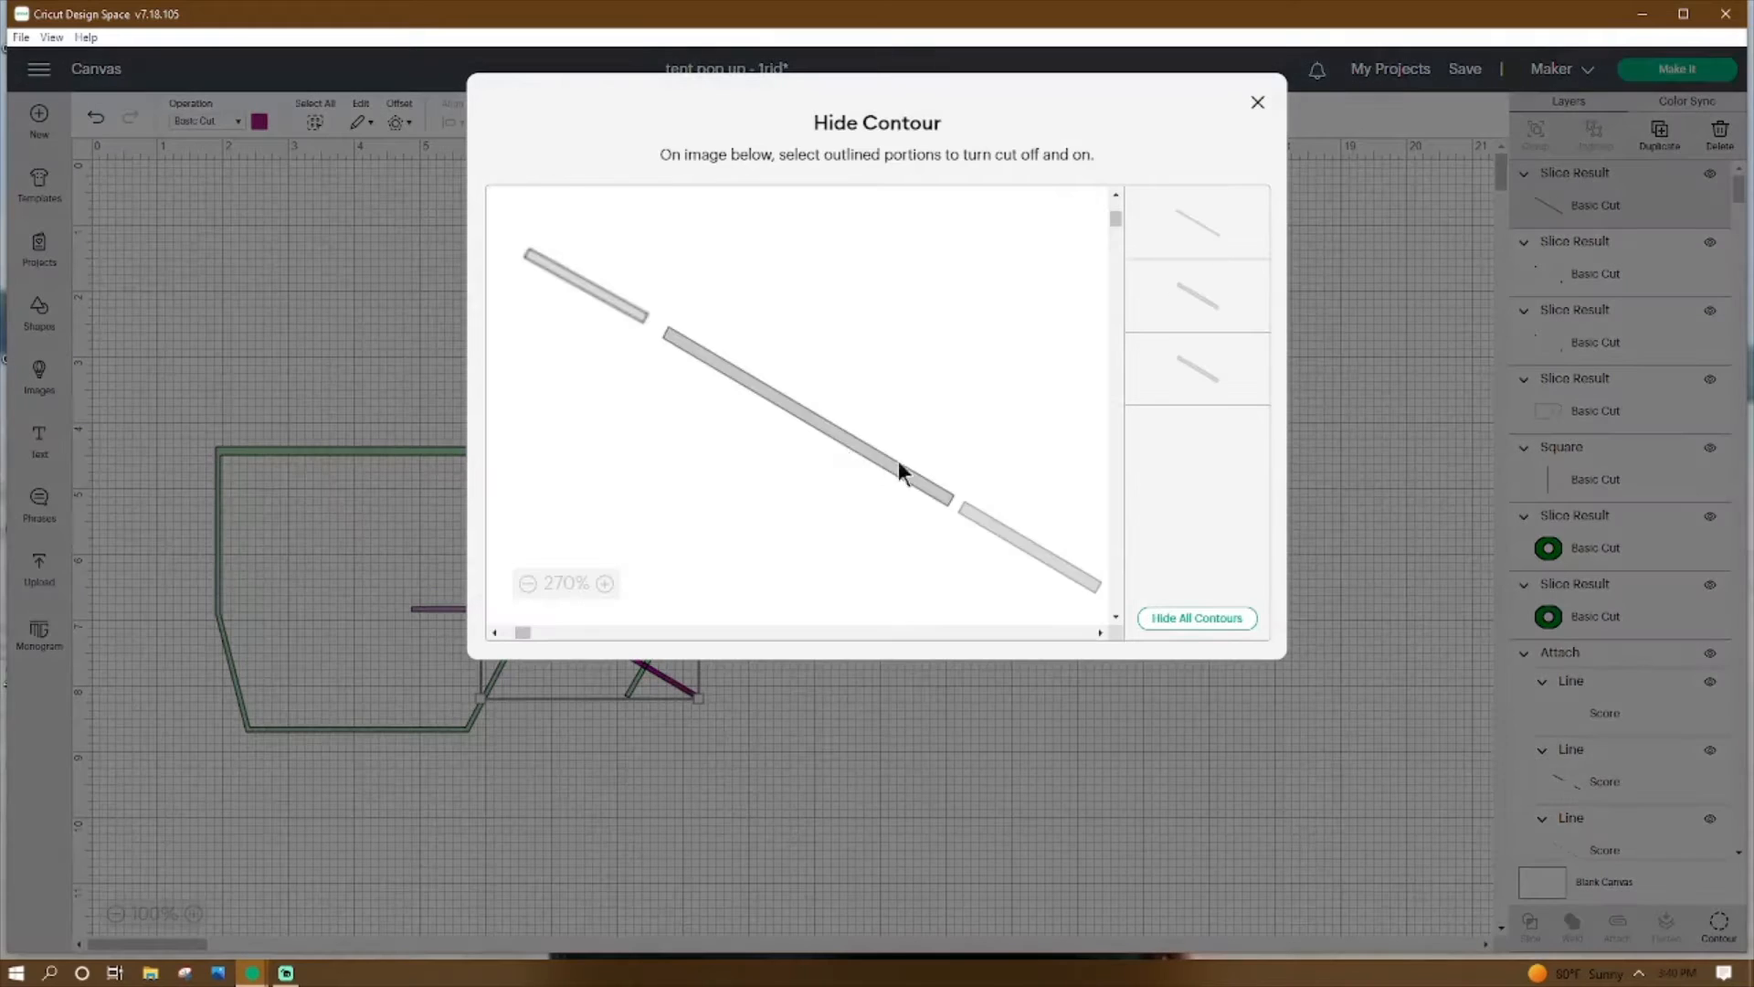
{"action": "left_click", "coordinate": [1011, 535]}
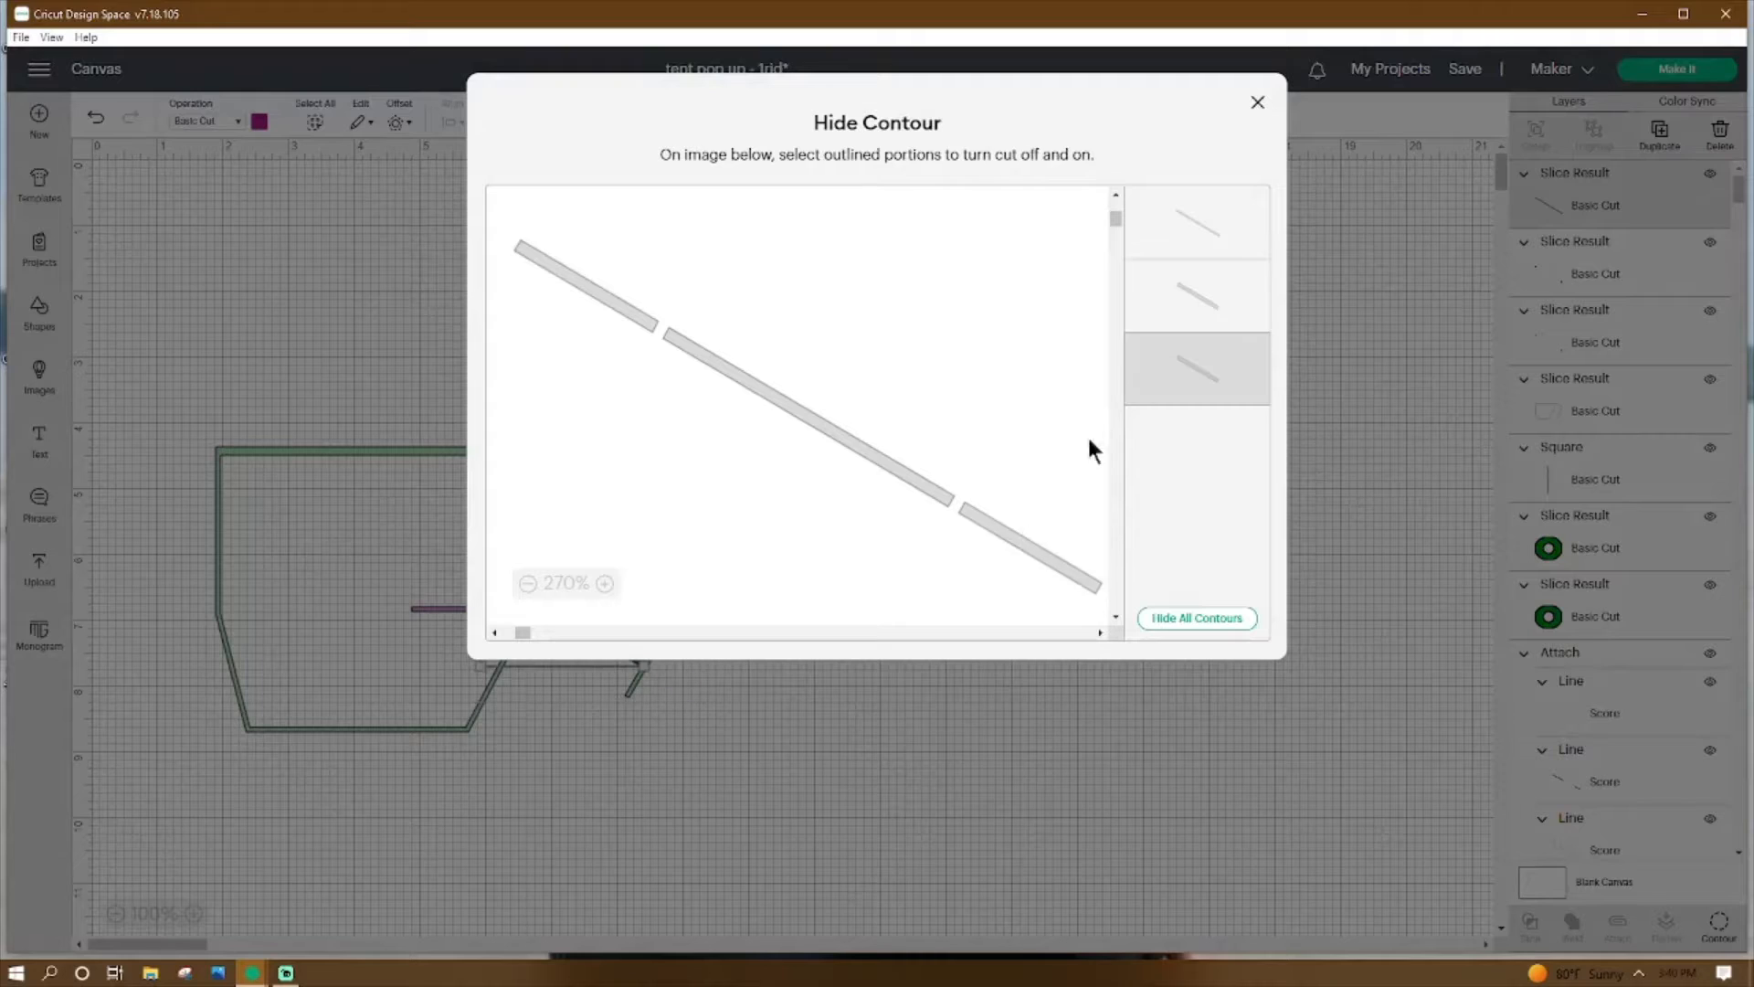
{"action": "left_click", "coordinate": [1257, 102]}
Hide the contour of the green outline's short stub that extends below the purple bar.
{"action": "left_click", "coordinate": [709, 557]}
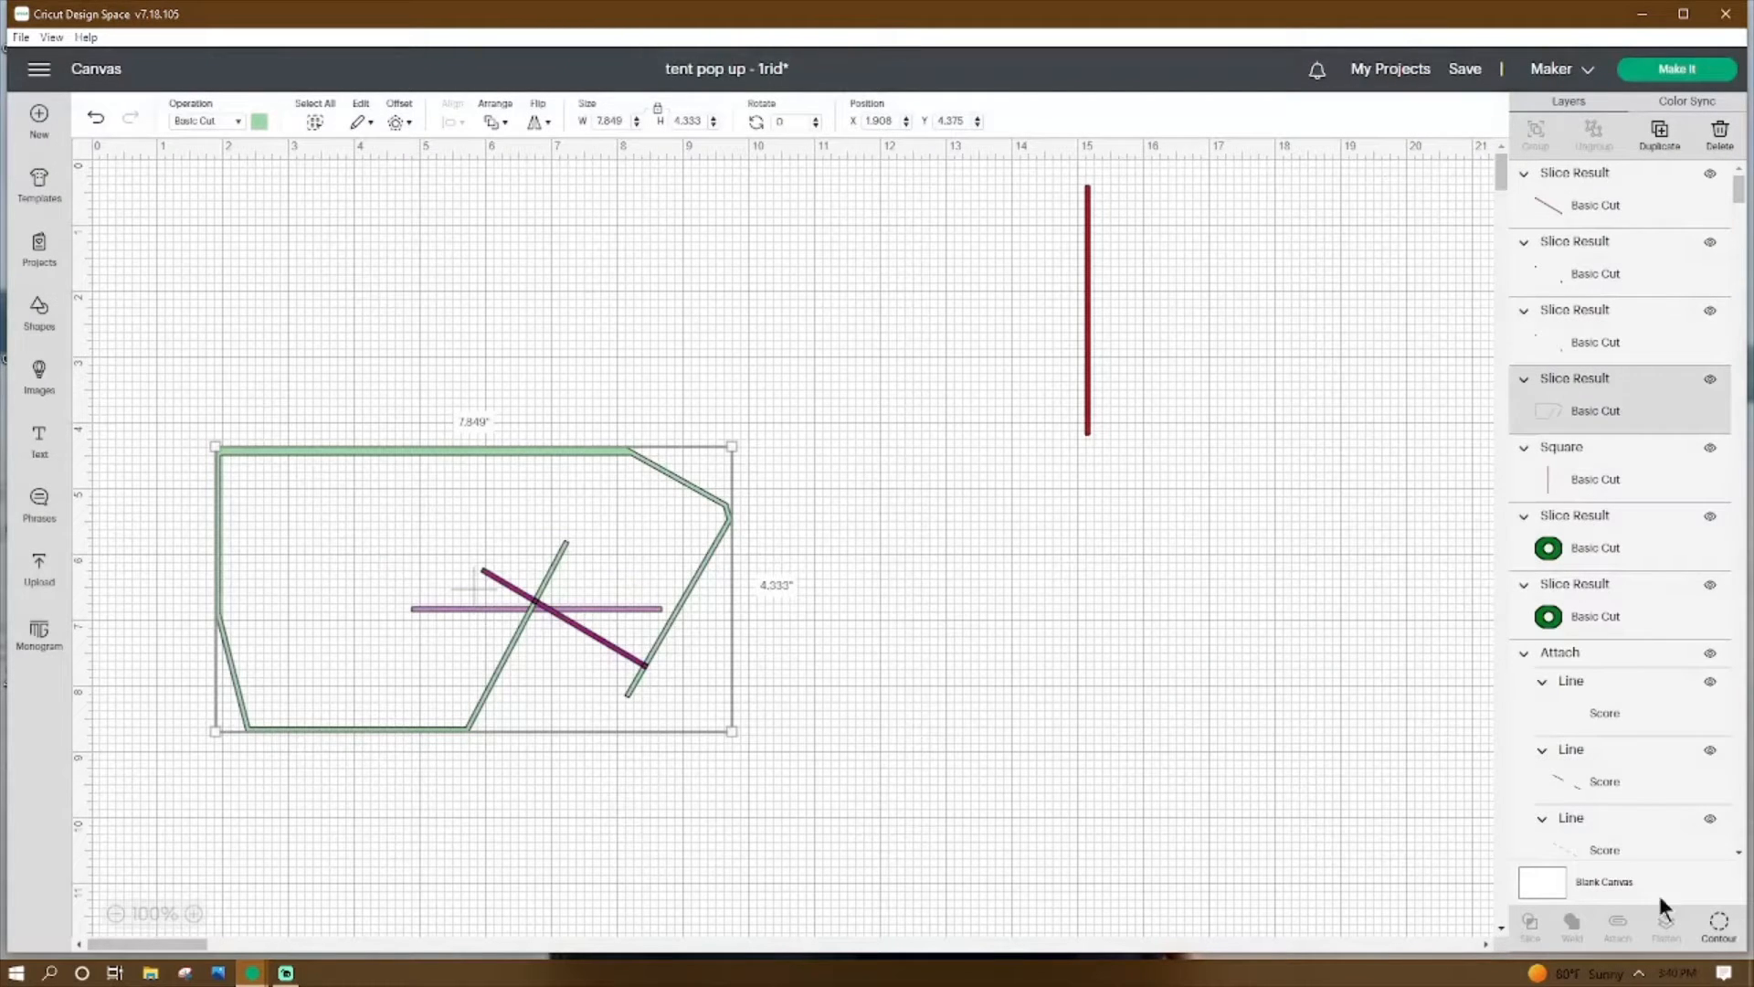
{"action": "left_click", "coordinate": [1721, 925]}
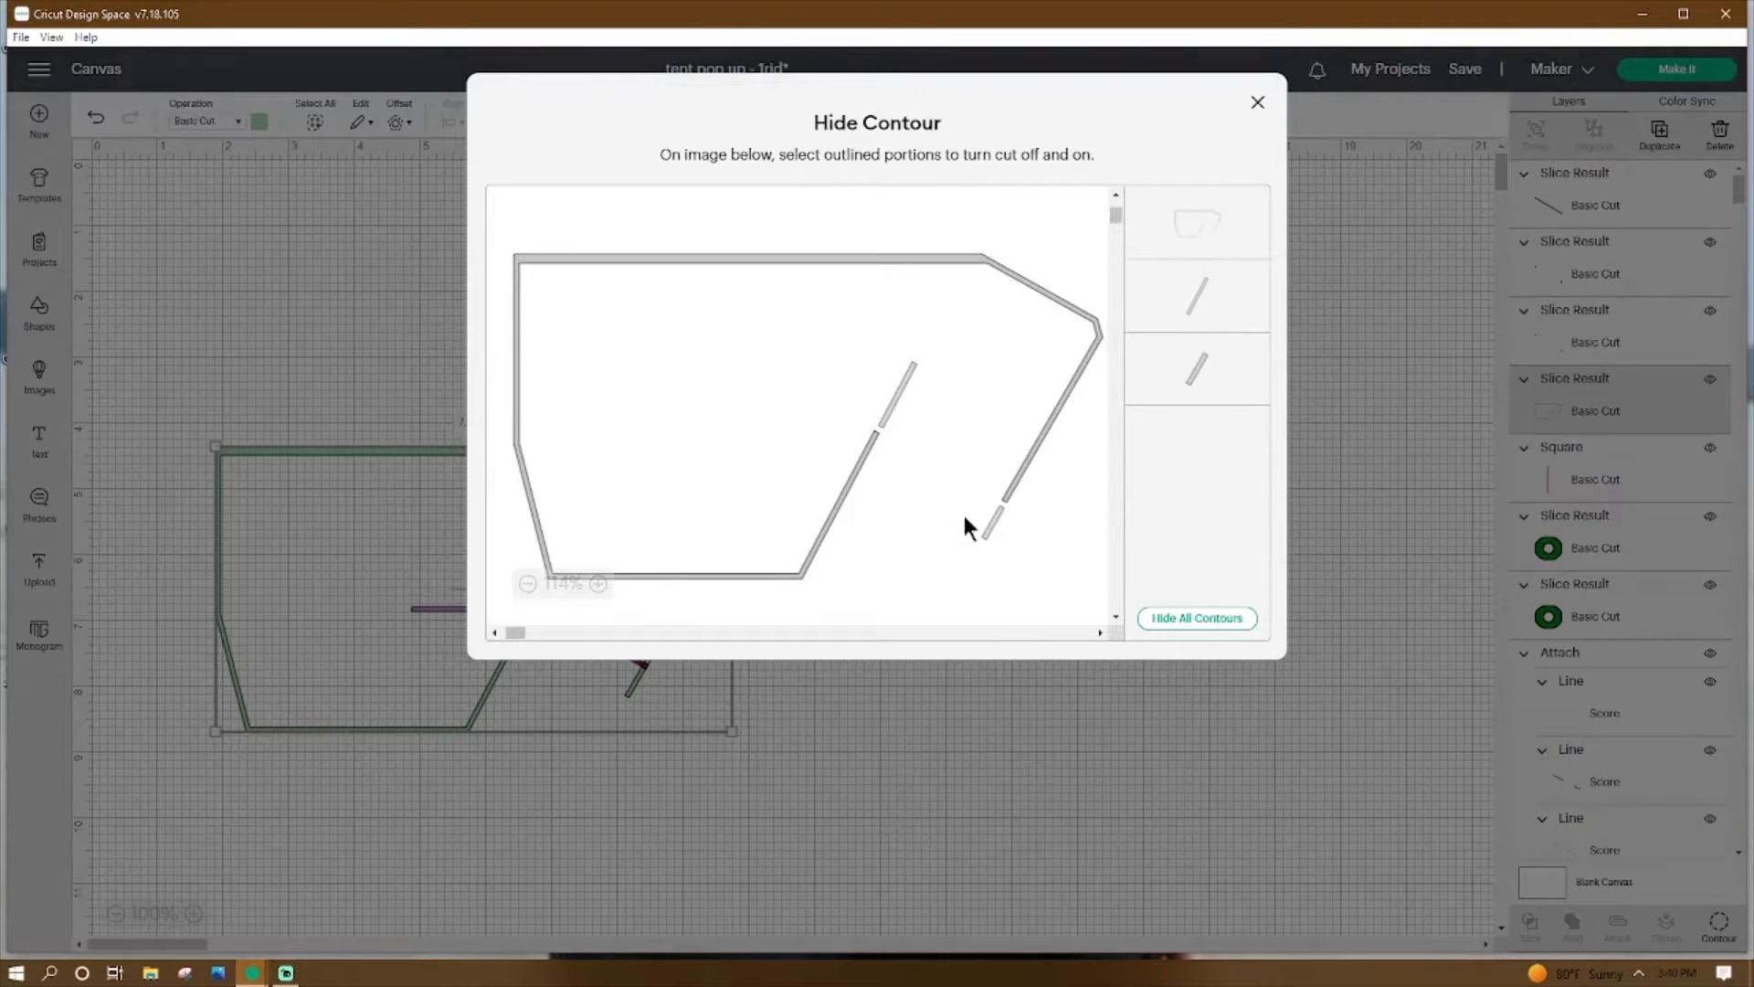
{"action": "left_click", "coordinate": [994, 525]}
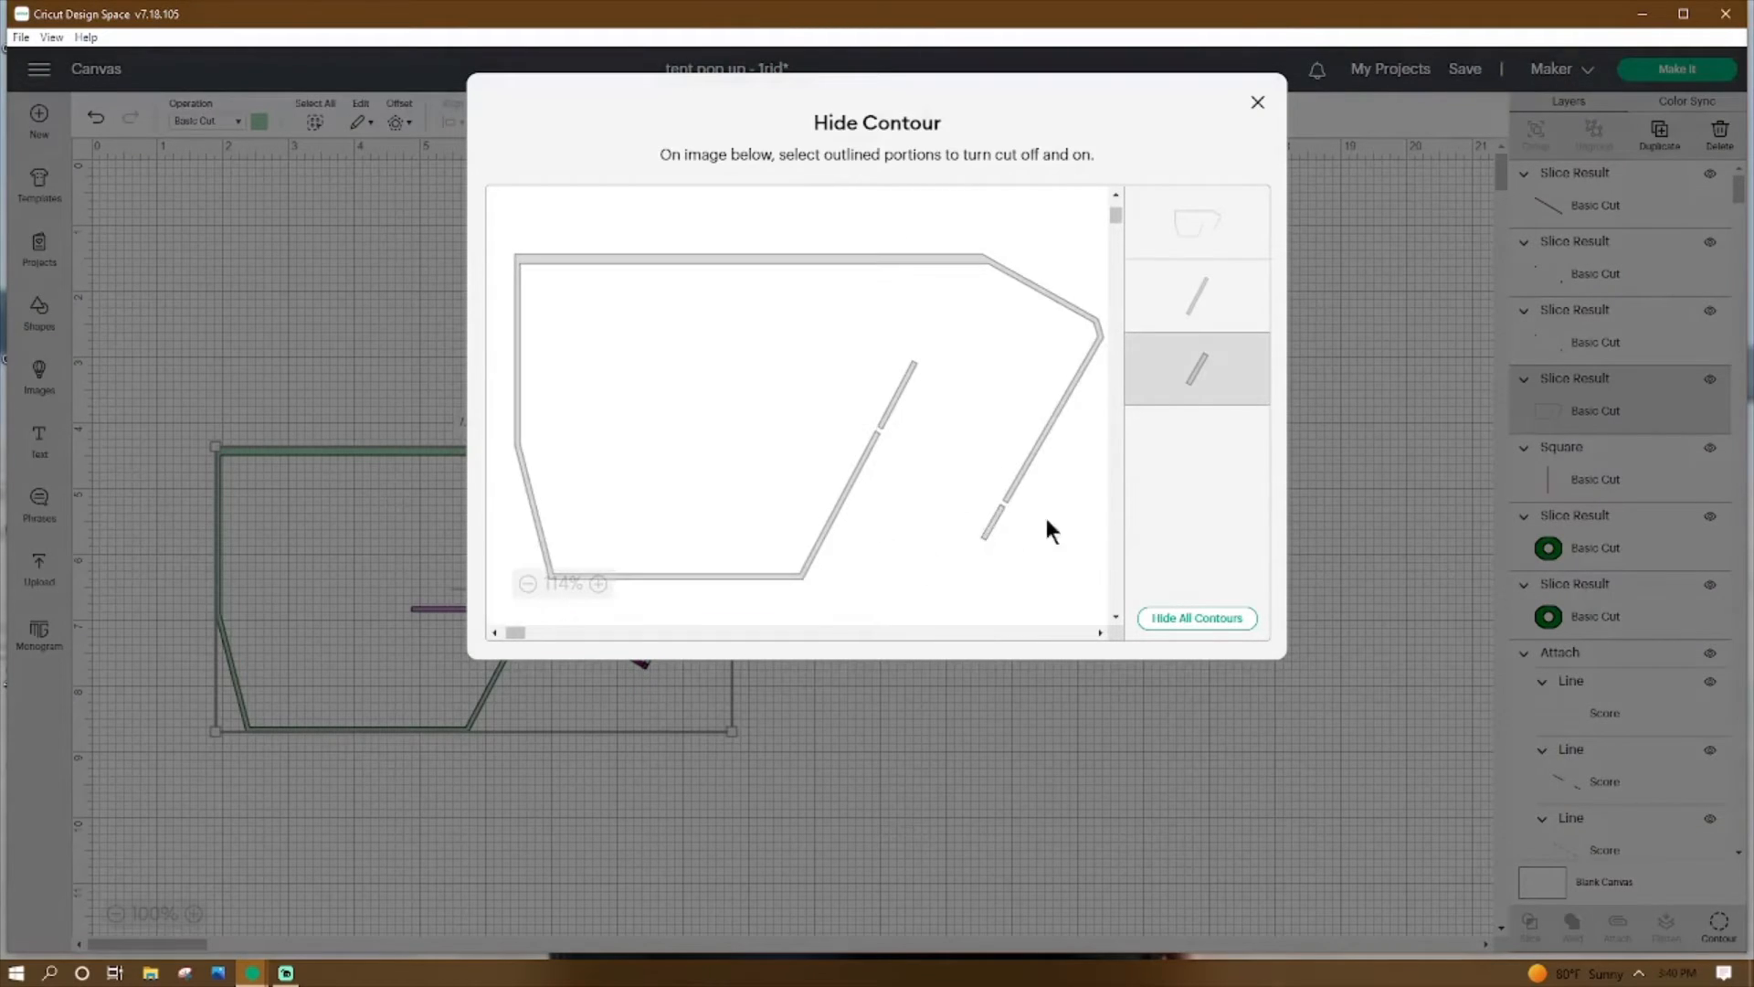
{"action": "left_click", "coordinate": [1258, 102]}
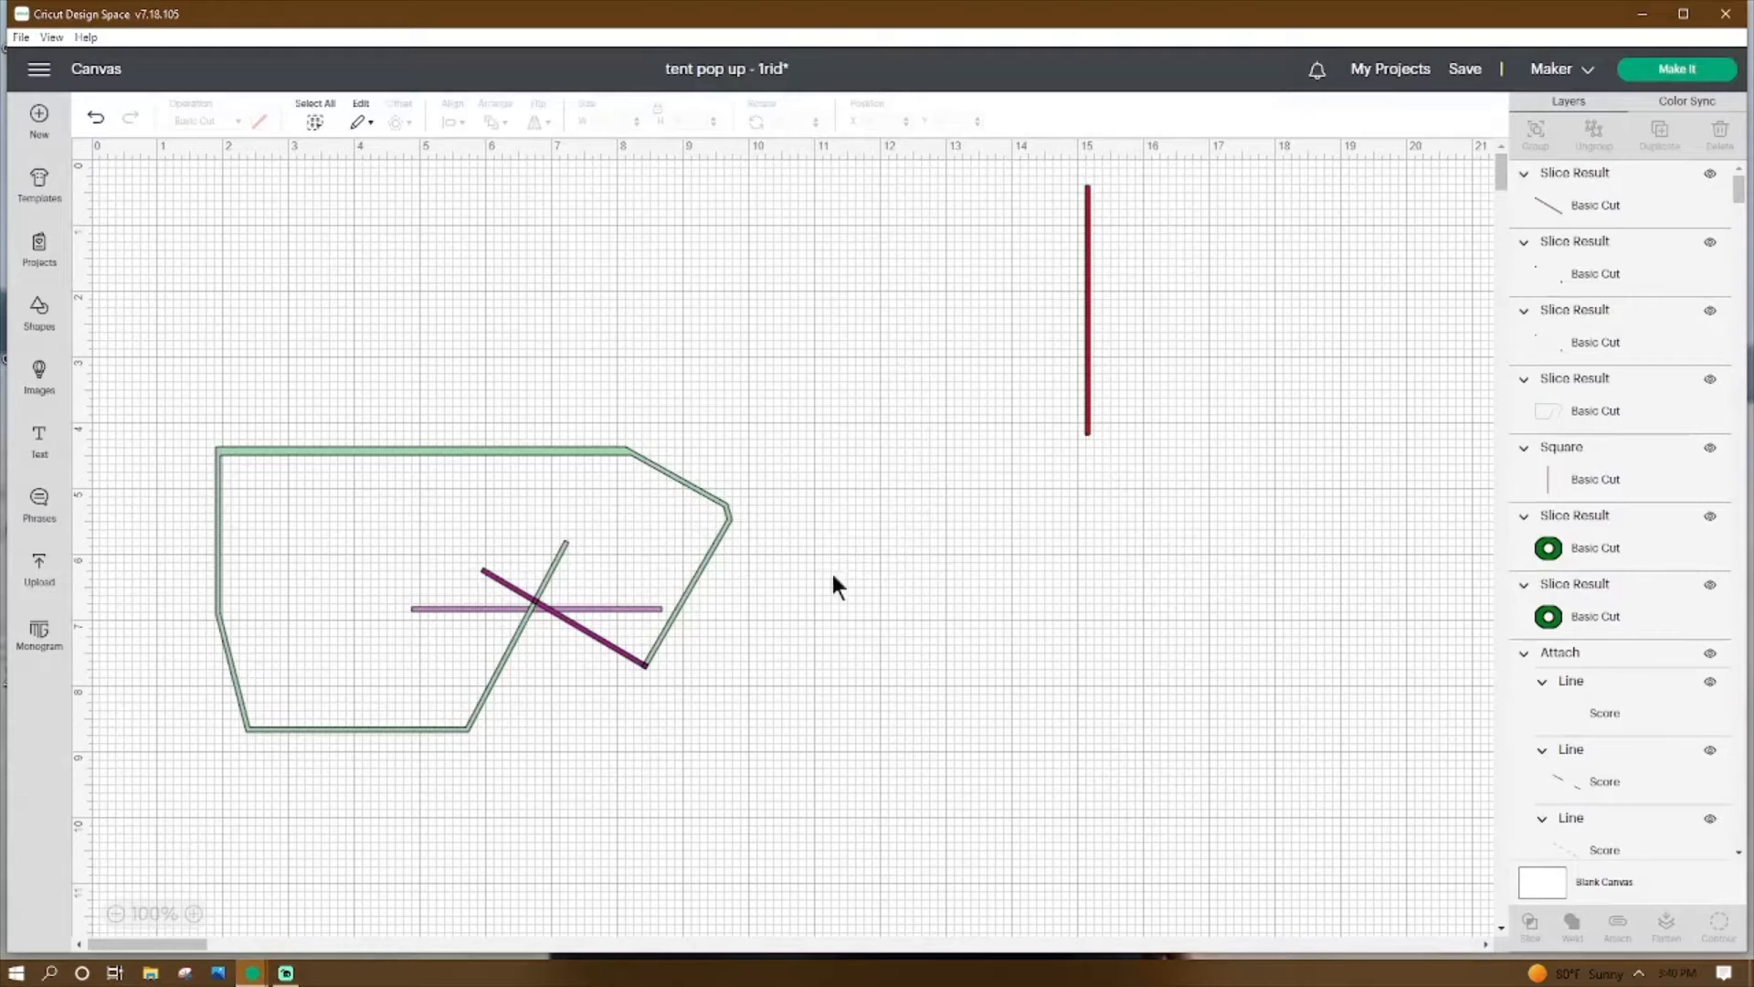
Weld the green outline, the trimmed purple bar, the horizontal lavender bar and their slice pieces into one shape.
{"action": "left_click_drag", "start_coordinate": [831, 325], "coordinate": [187, 796]}
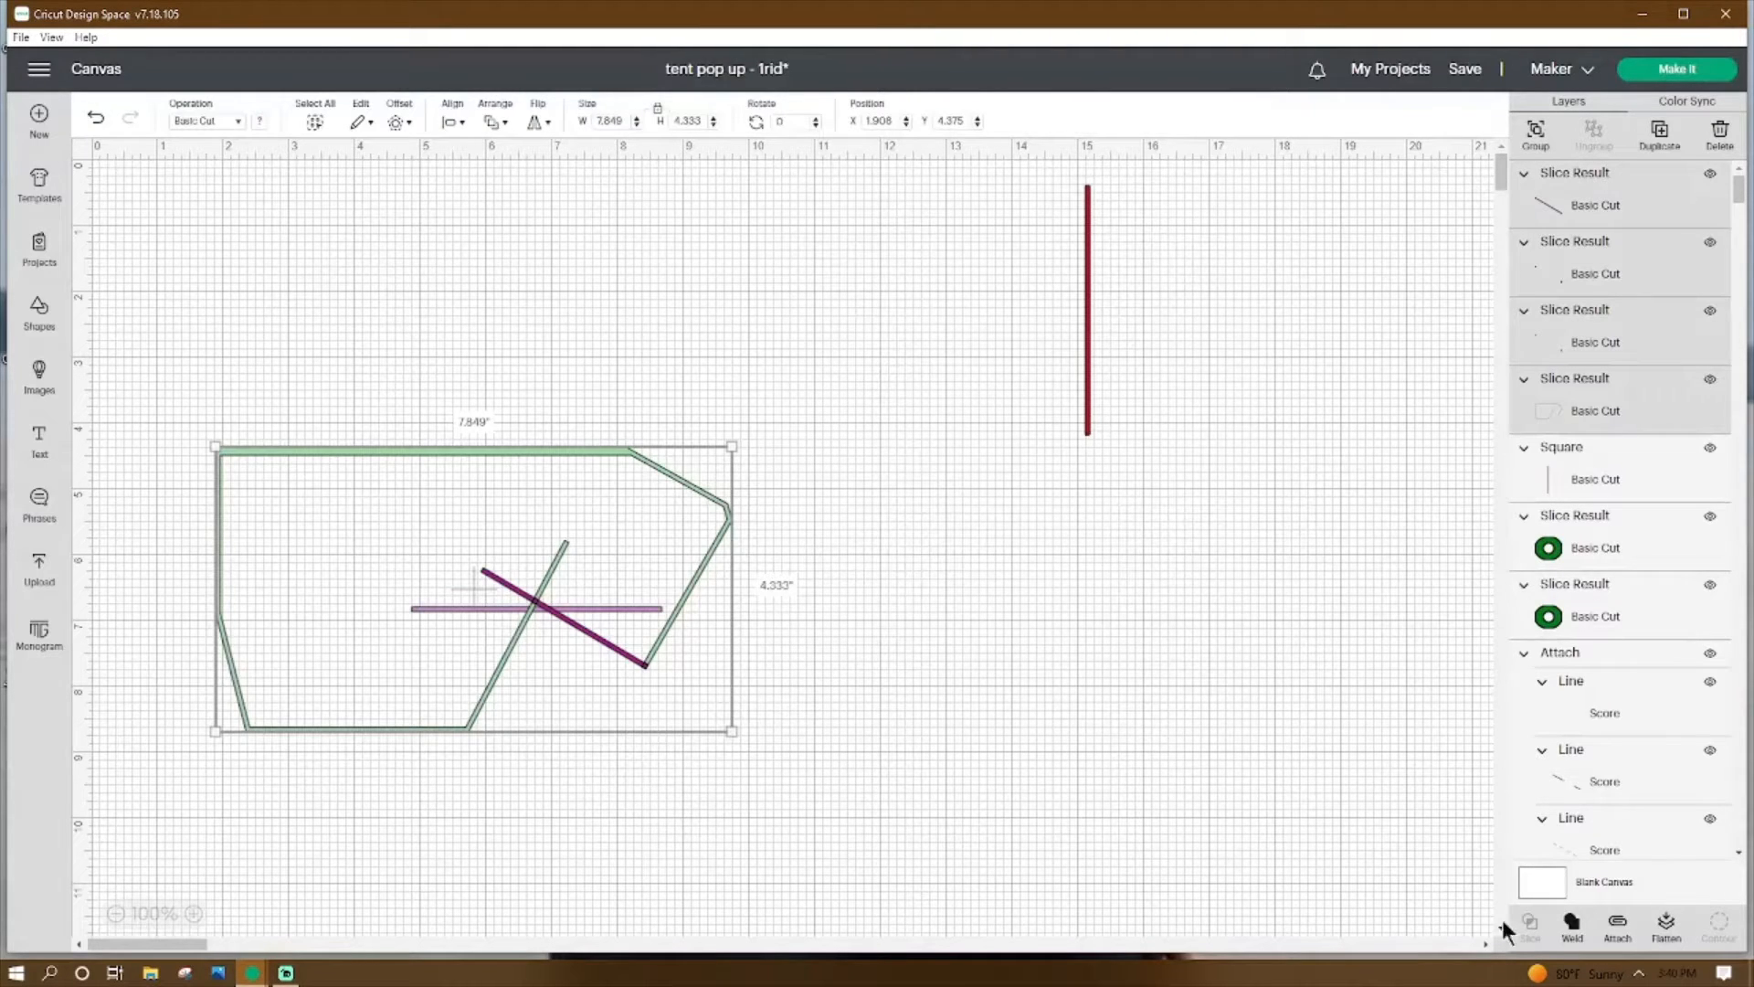
{"action": "left_click", "coordinate": [1585, 925]}
{"action": "left_click", "coordinate": [1067, 857]}
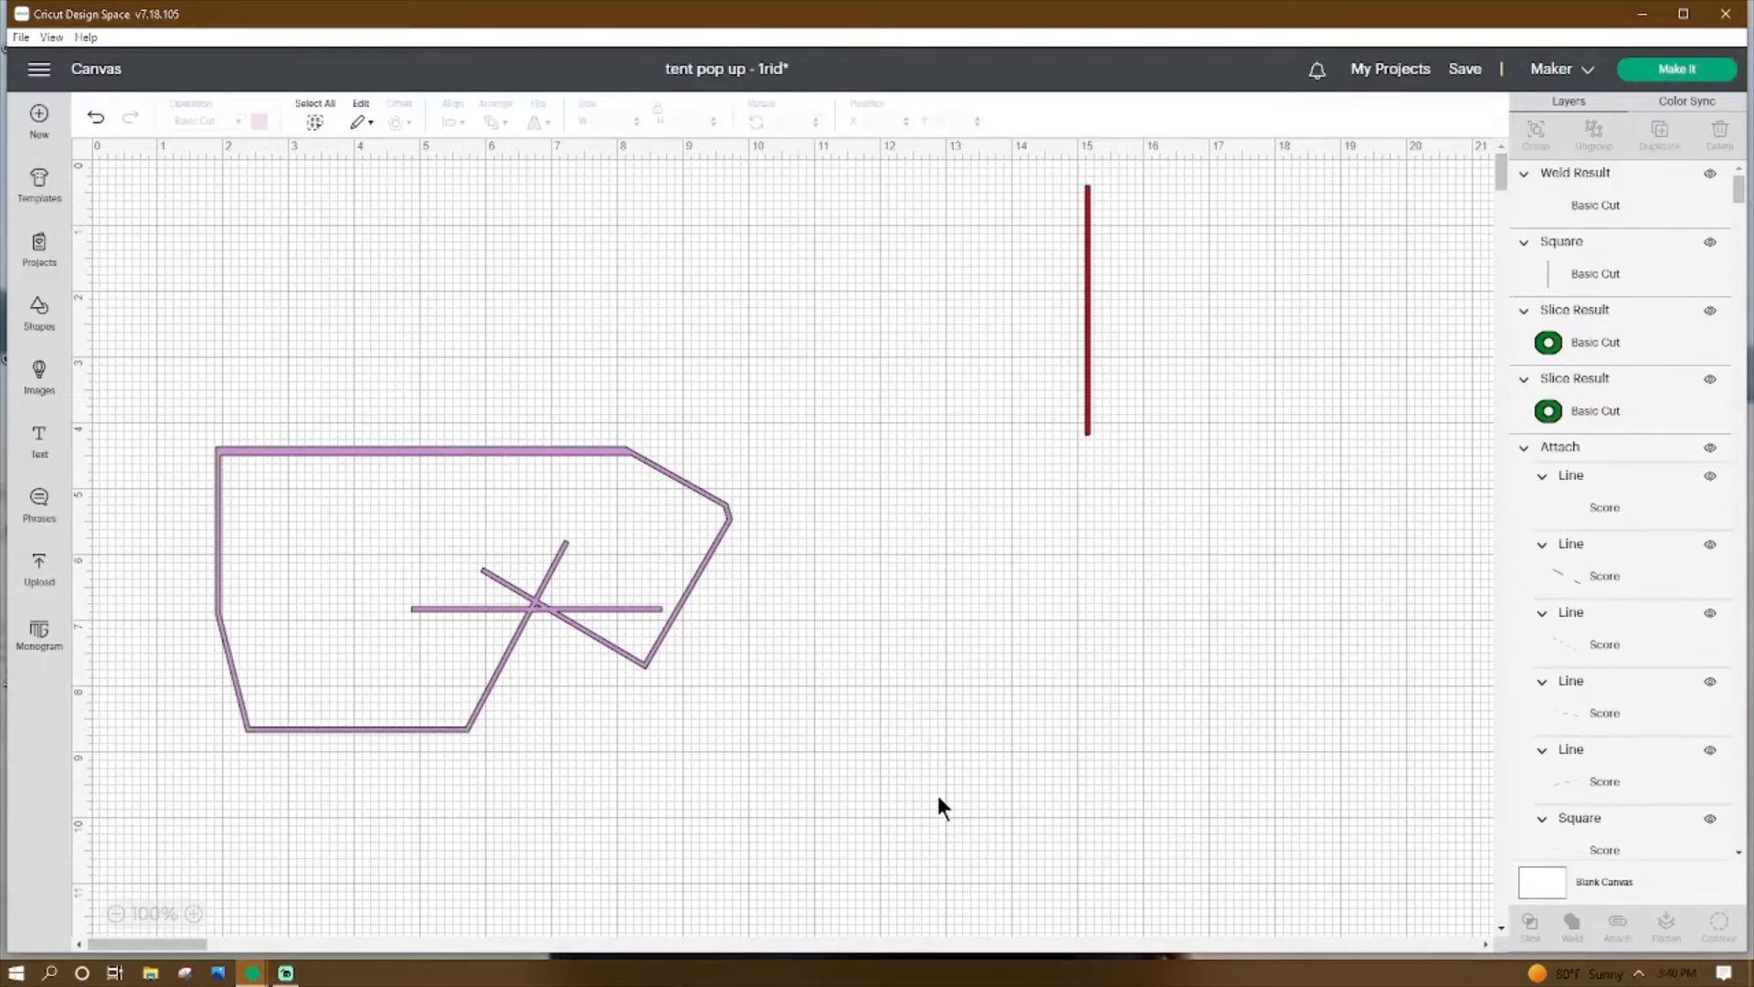
Hide all contours of the lavender welded outline to turn it into a solid shape.
{"action": "left_click", "coordinate": [539, 484]}
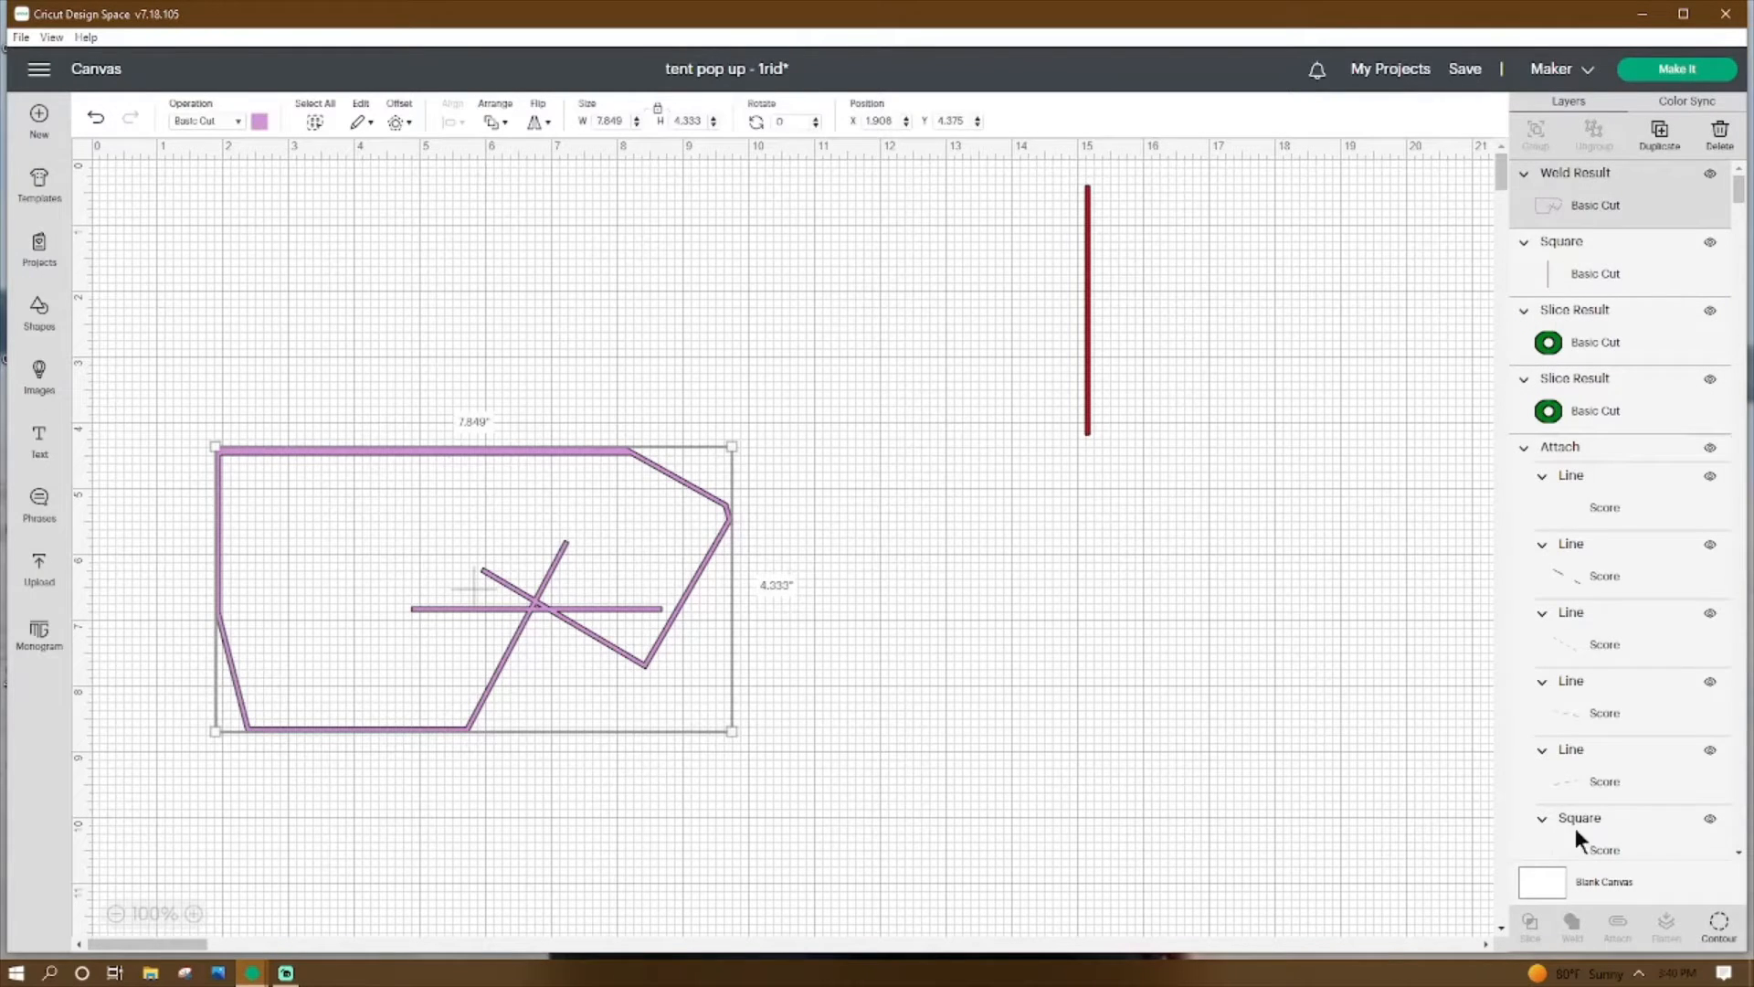
{"action": "left_click", "coordinate": [1718, 924]}
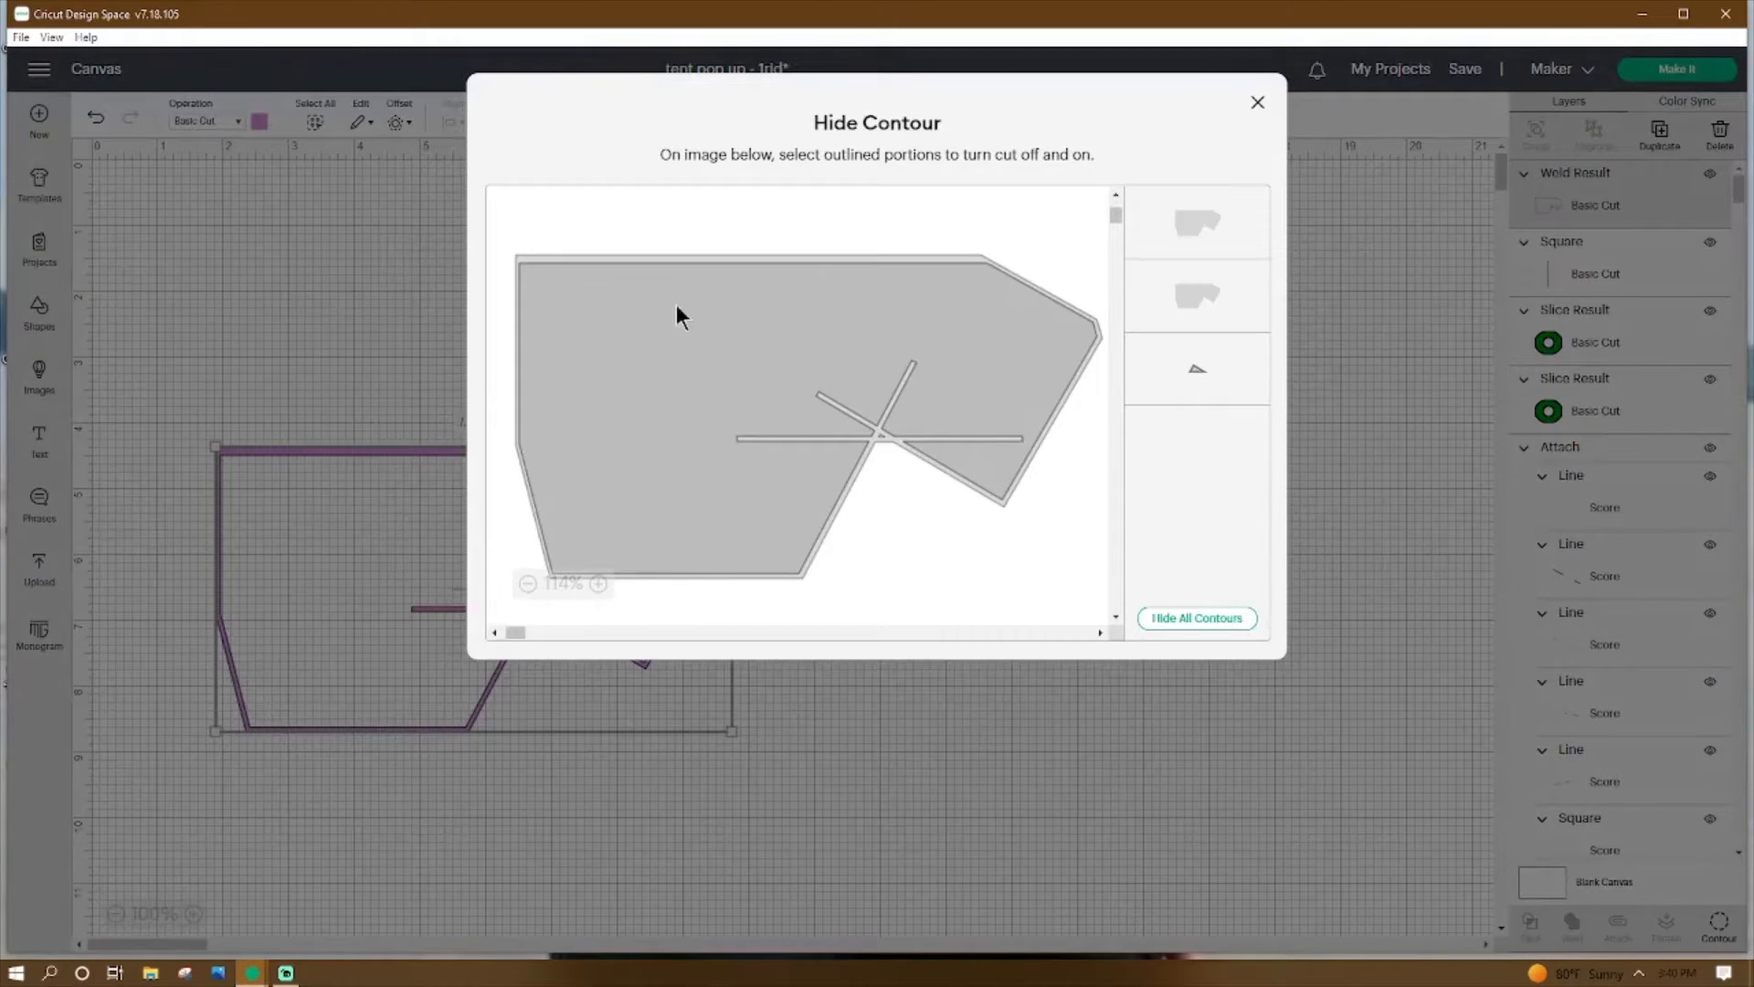
{"action": "left_click", "coordinate": [1176, 618]}
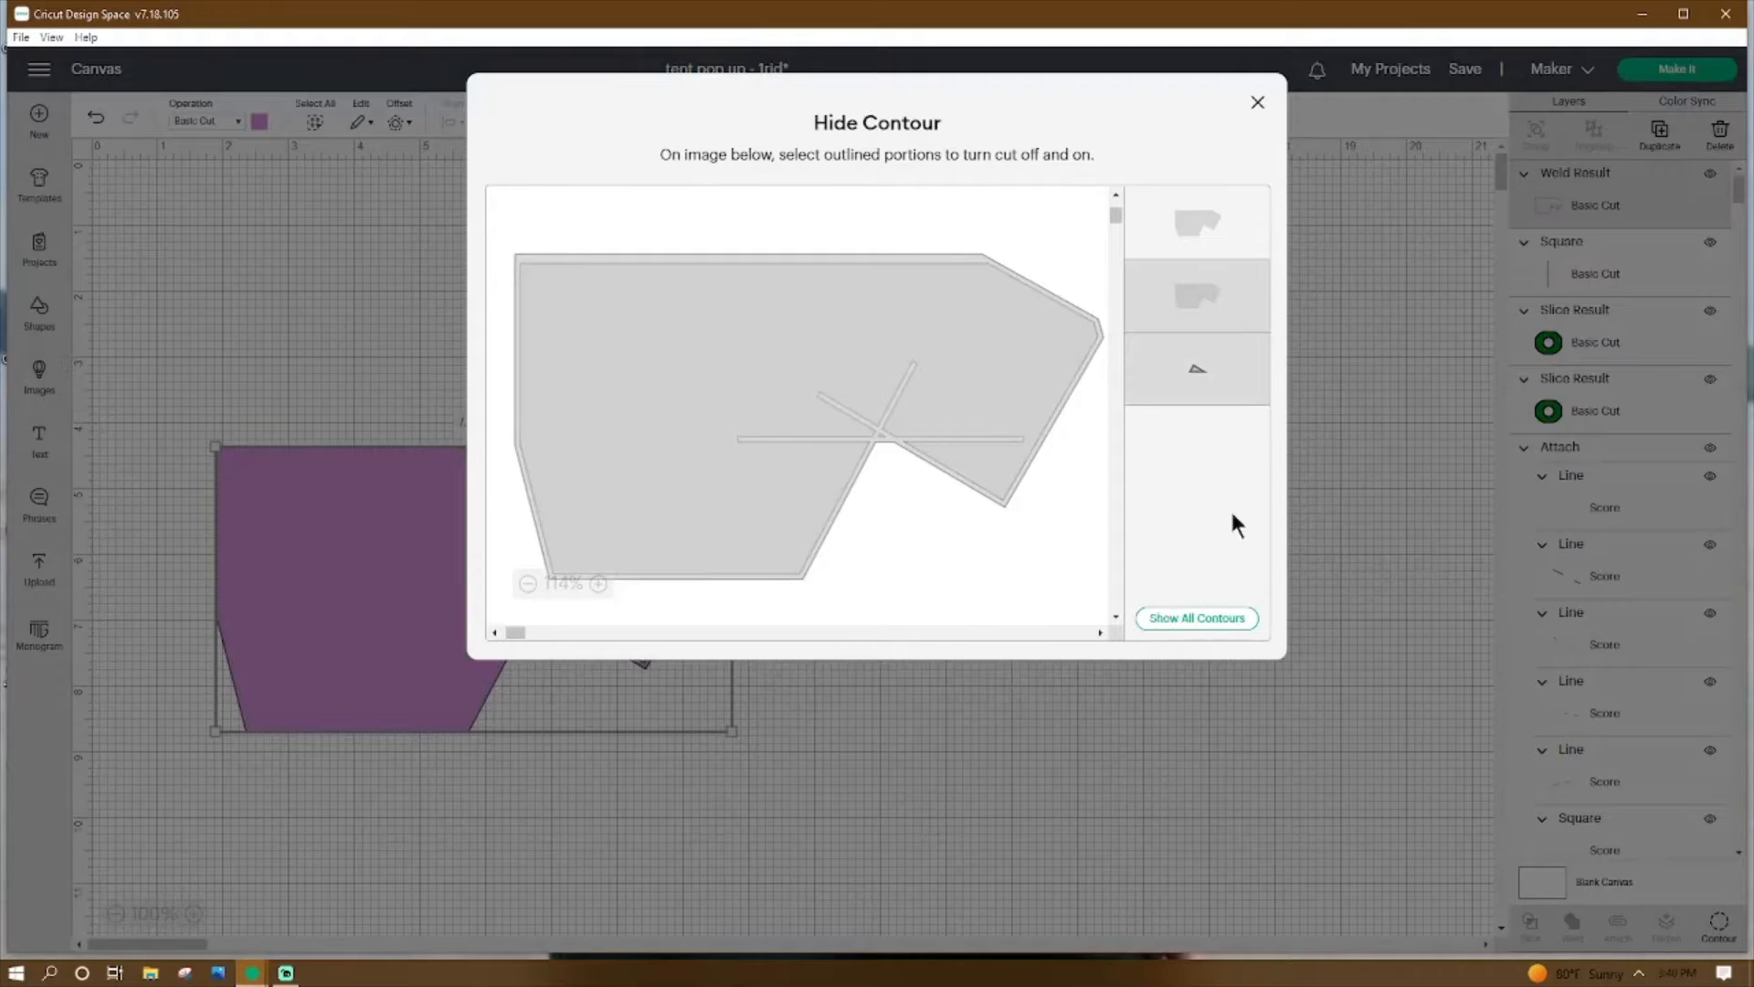
Set the vertical position of the solid lavender tent shape to Y 1.
{"action": "left_click", "coordinate": [1257, 101]}
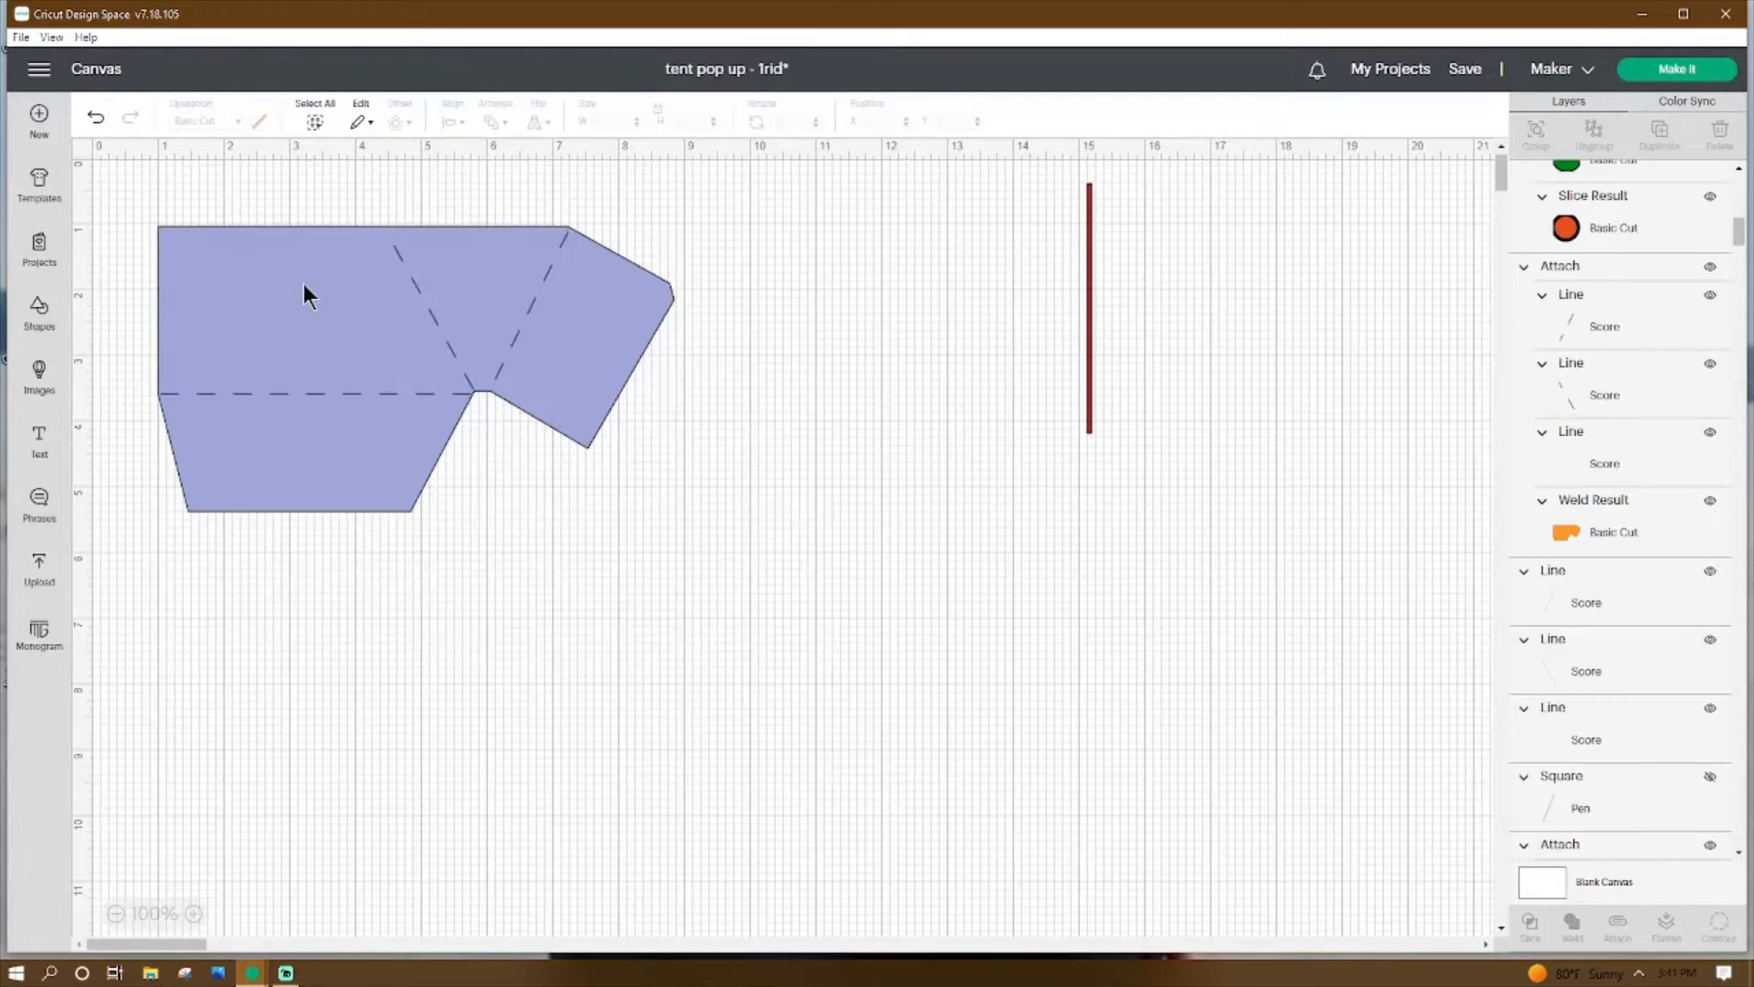
{"action": "left_click", "coordinate": [304, 284]}
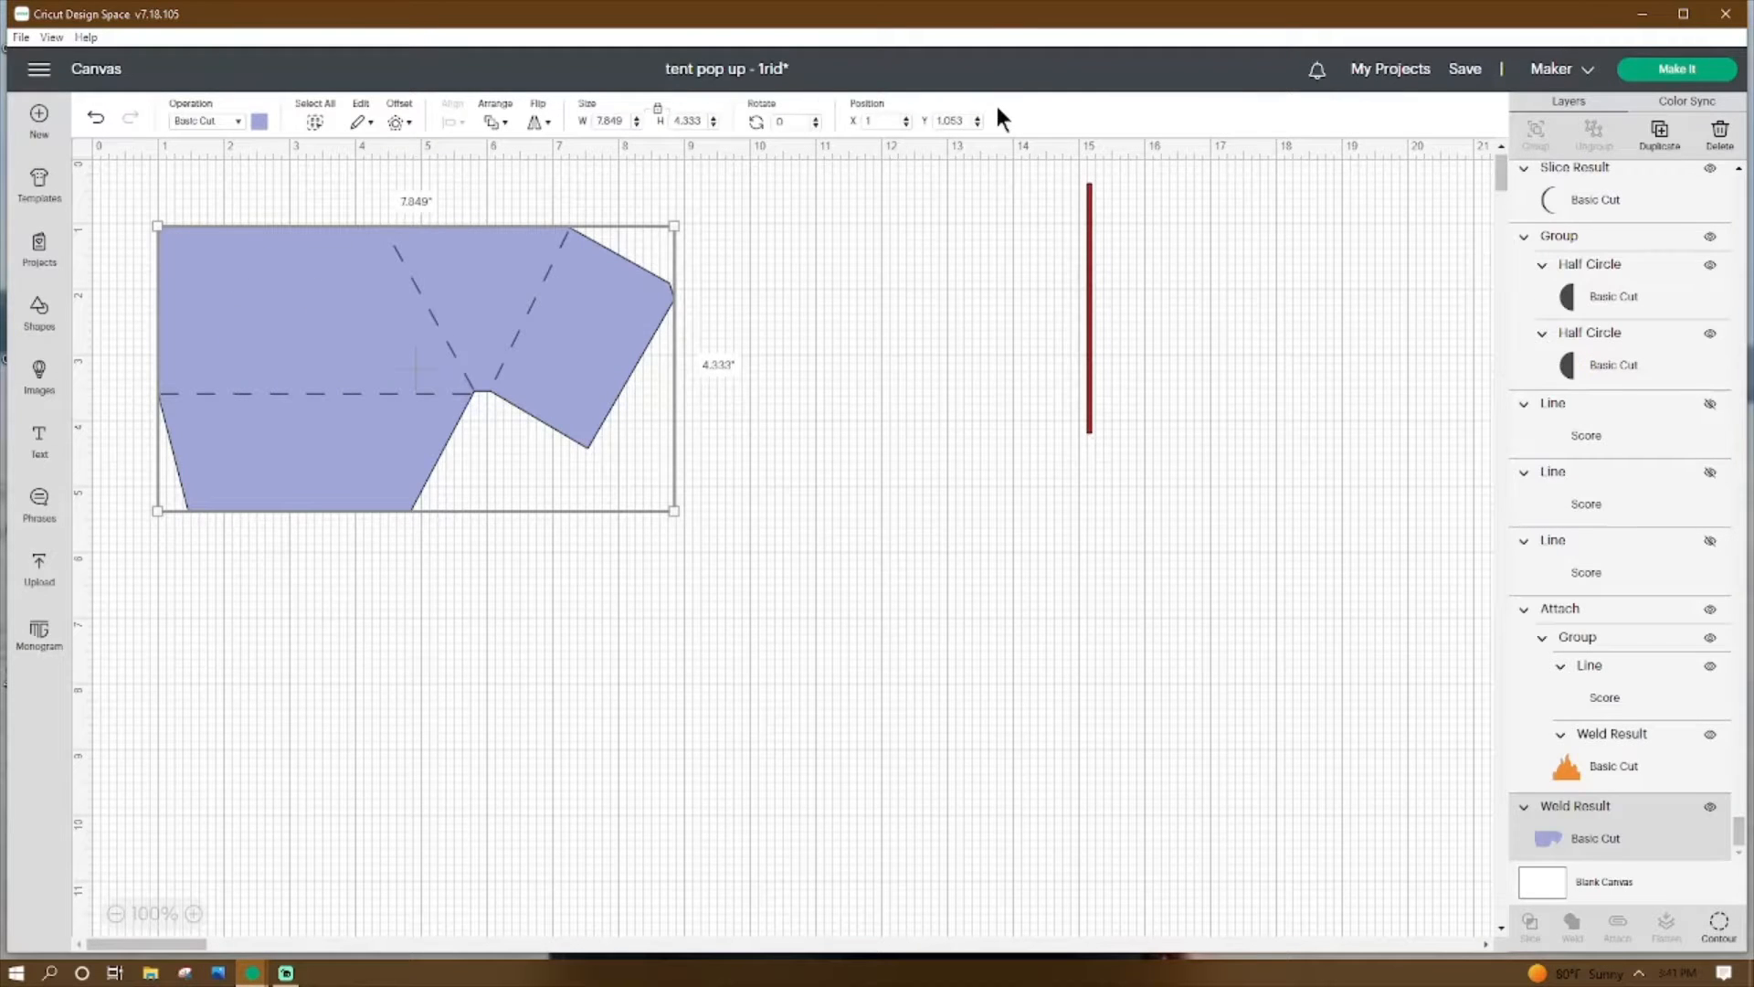
{"action": "left_click", "coordinate": [954, 121]}
{"action": "type", "text": "1"}
{"action": "key", "text": "Return"}
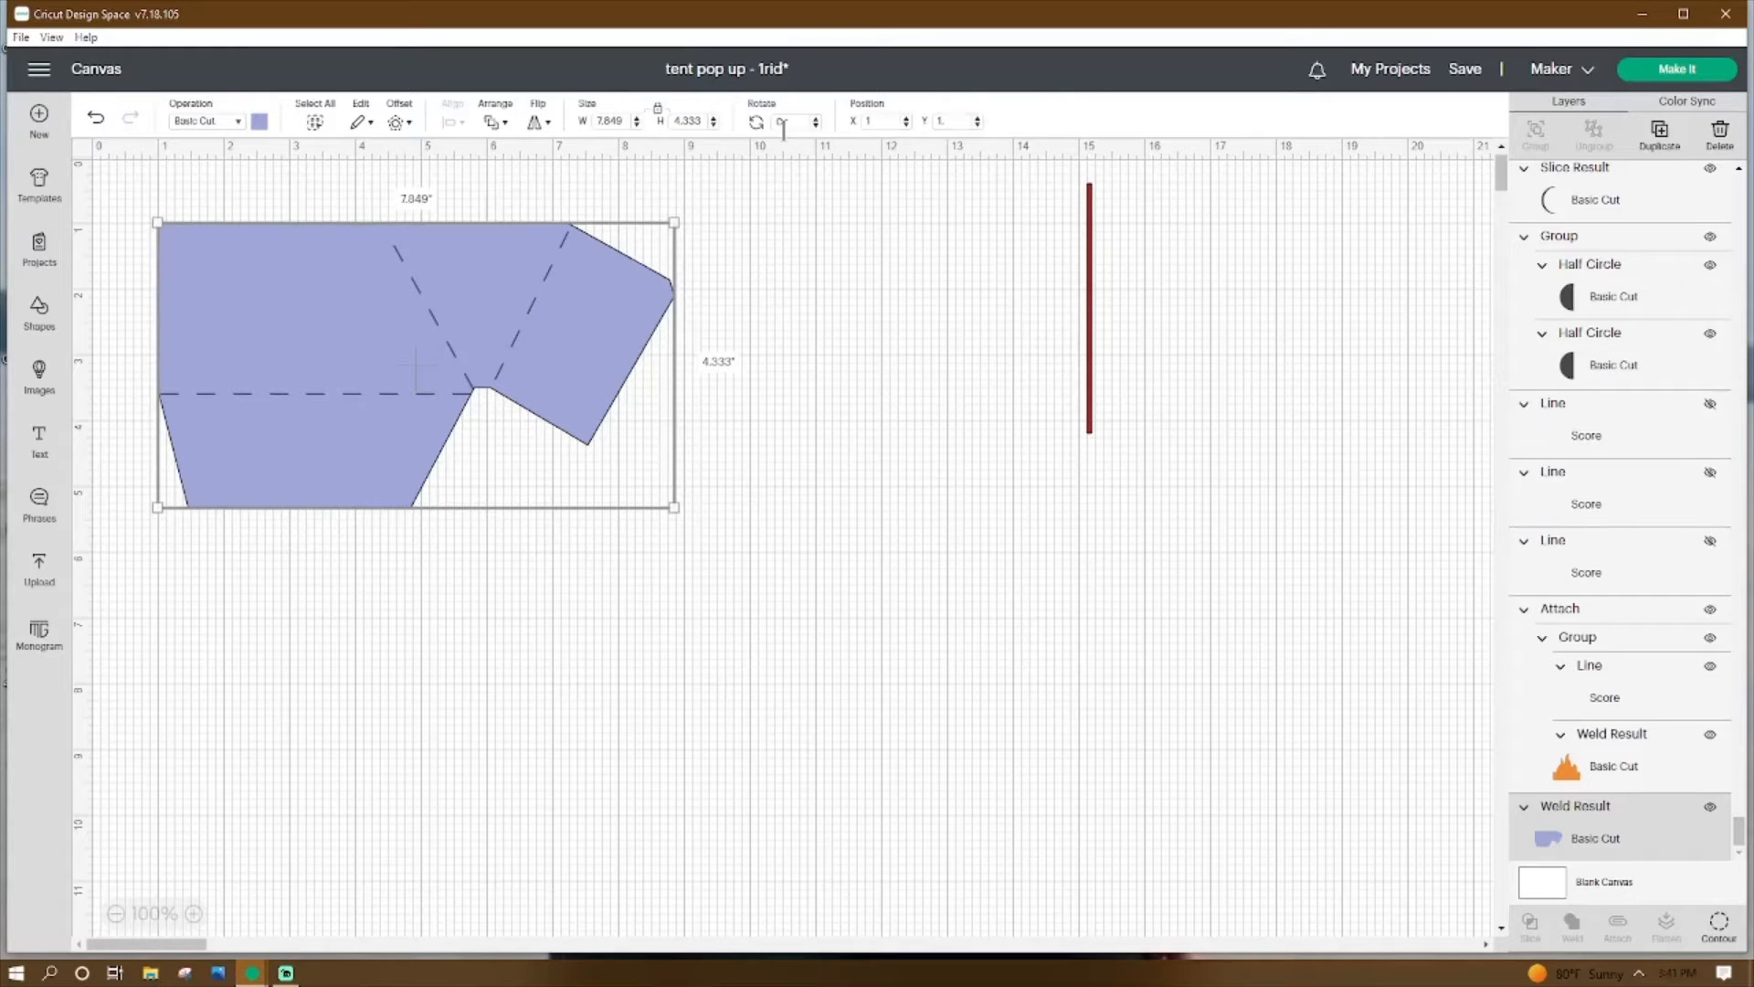
{"action": "left_click", "coordinate": [574, 622]}
Attach the horizontal score line and the two slanted score lines to the lavender tent shape.
{"action": "left_click", "coordinate": [267, 272]}
{"action": "left_click", "coordinate": [249, 393]}
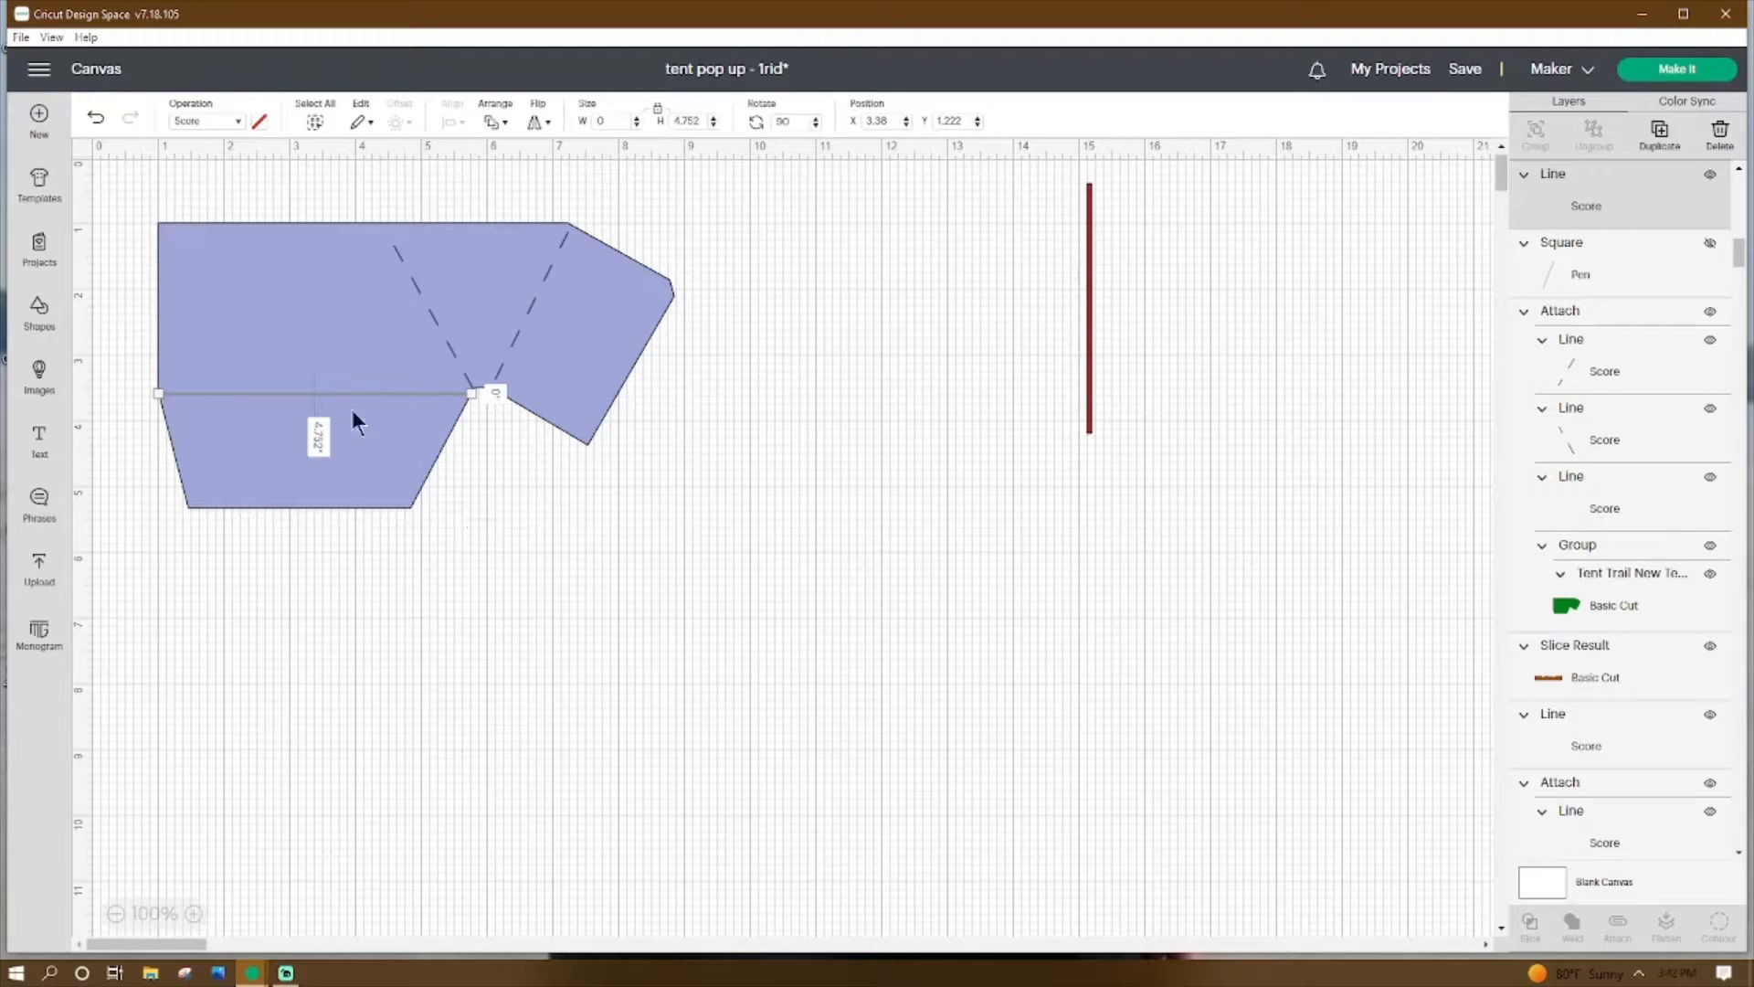
{"action": "left_click", "coordinate": [444, 331]}
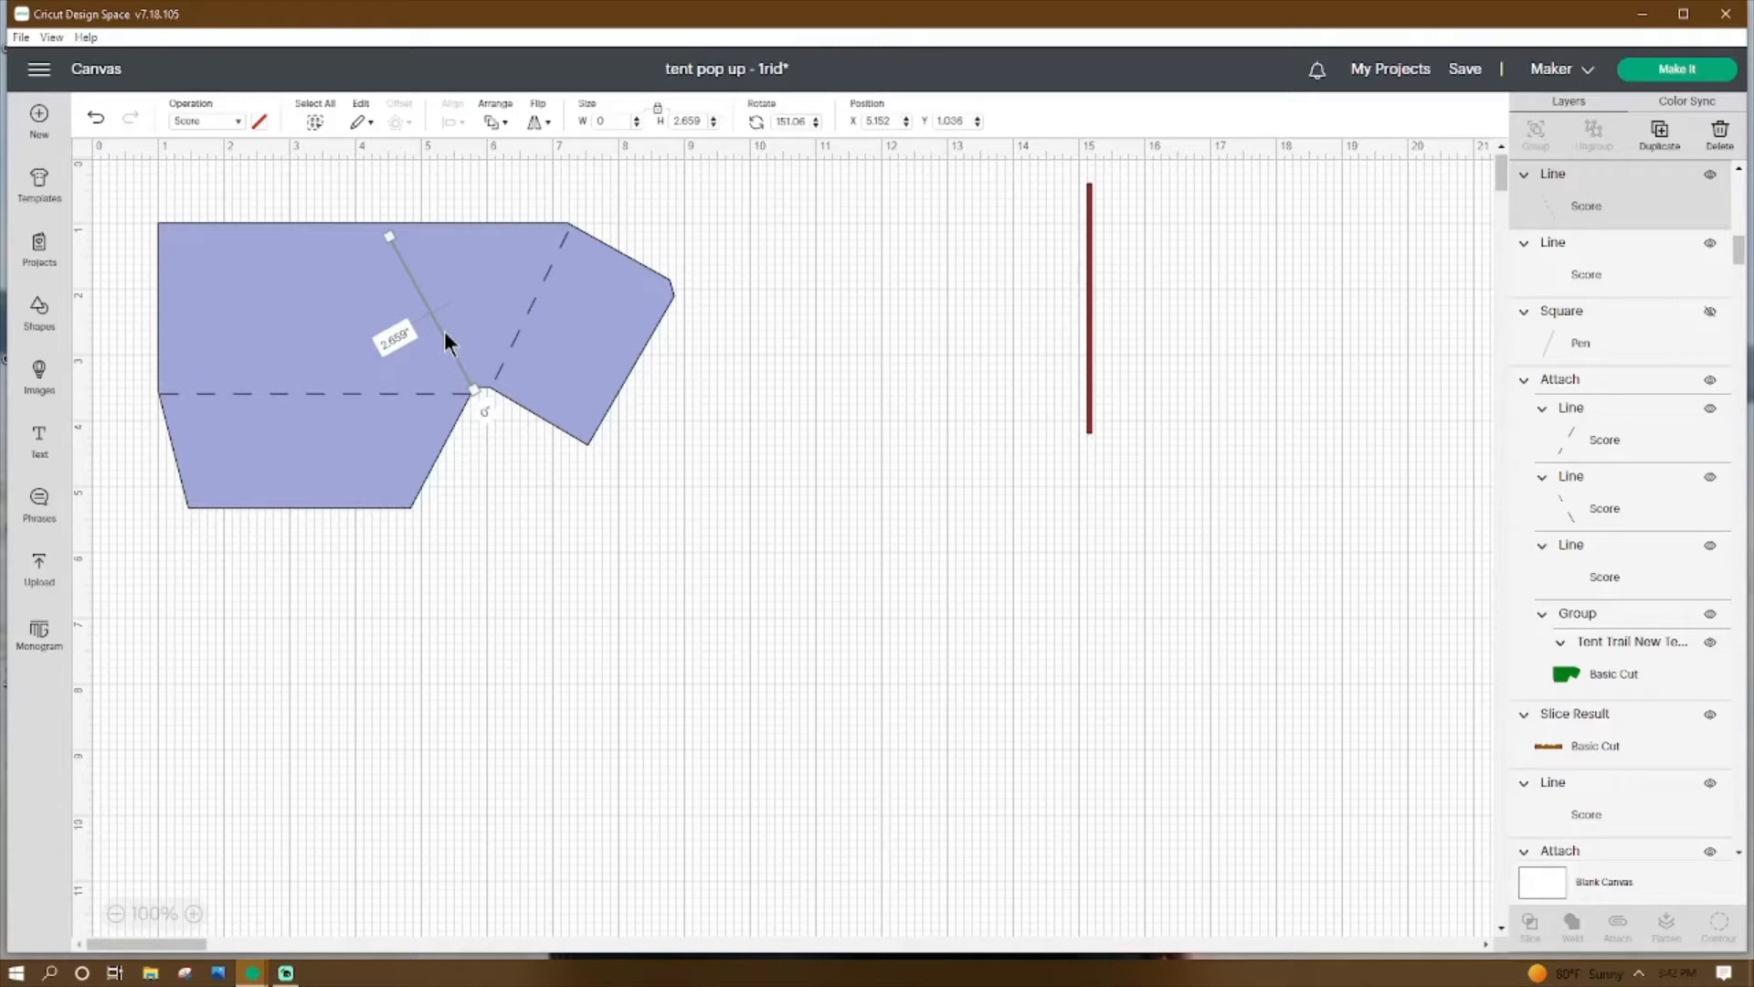
{"action": "left_click", "coordinate": [541, 283]}
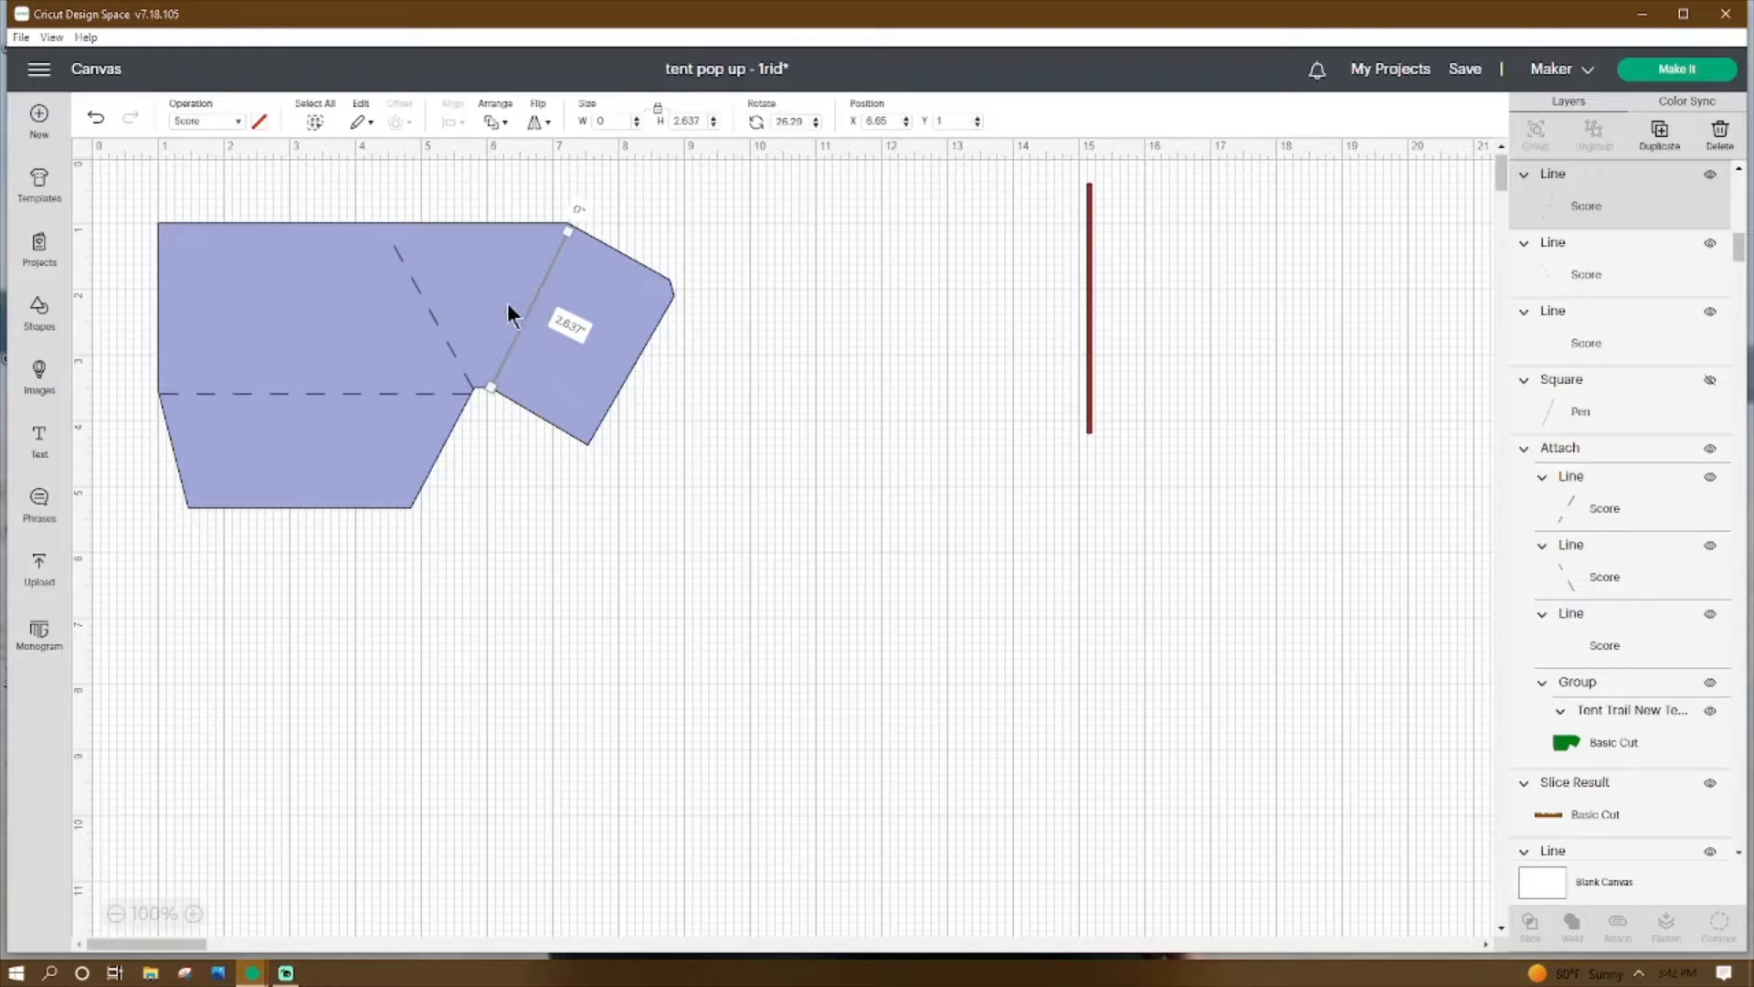
{"action": "left_click", "coordinate": [442, 336]}
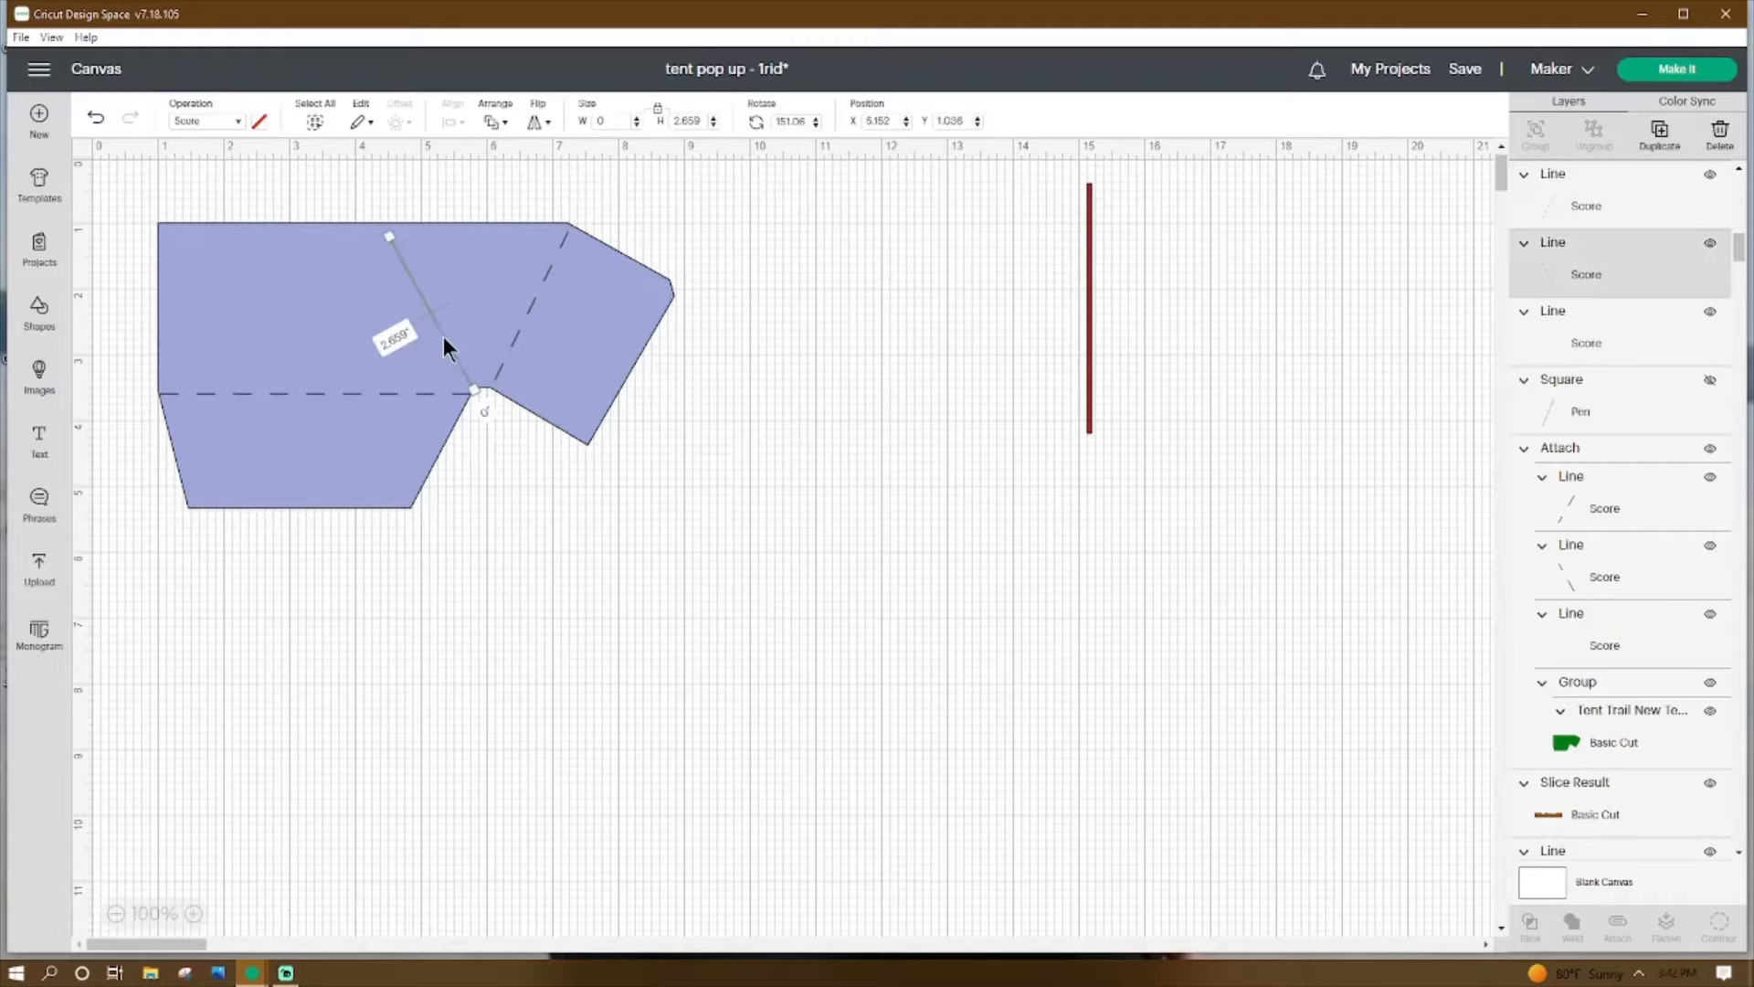
{"action": "left_click", "coordinate": [537, 290]}
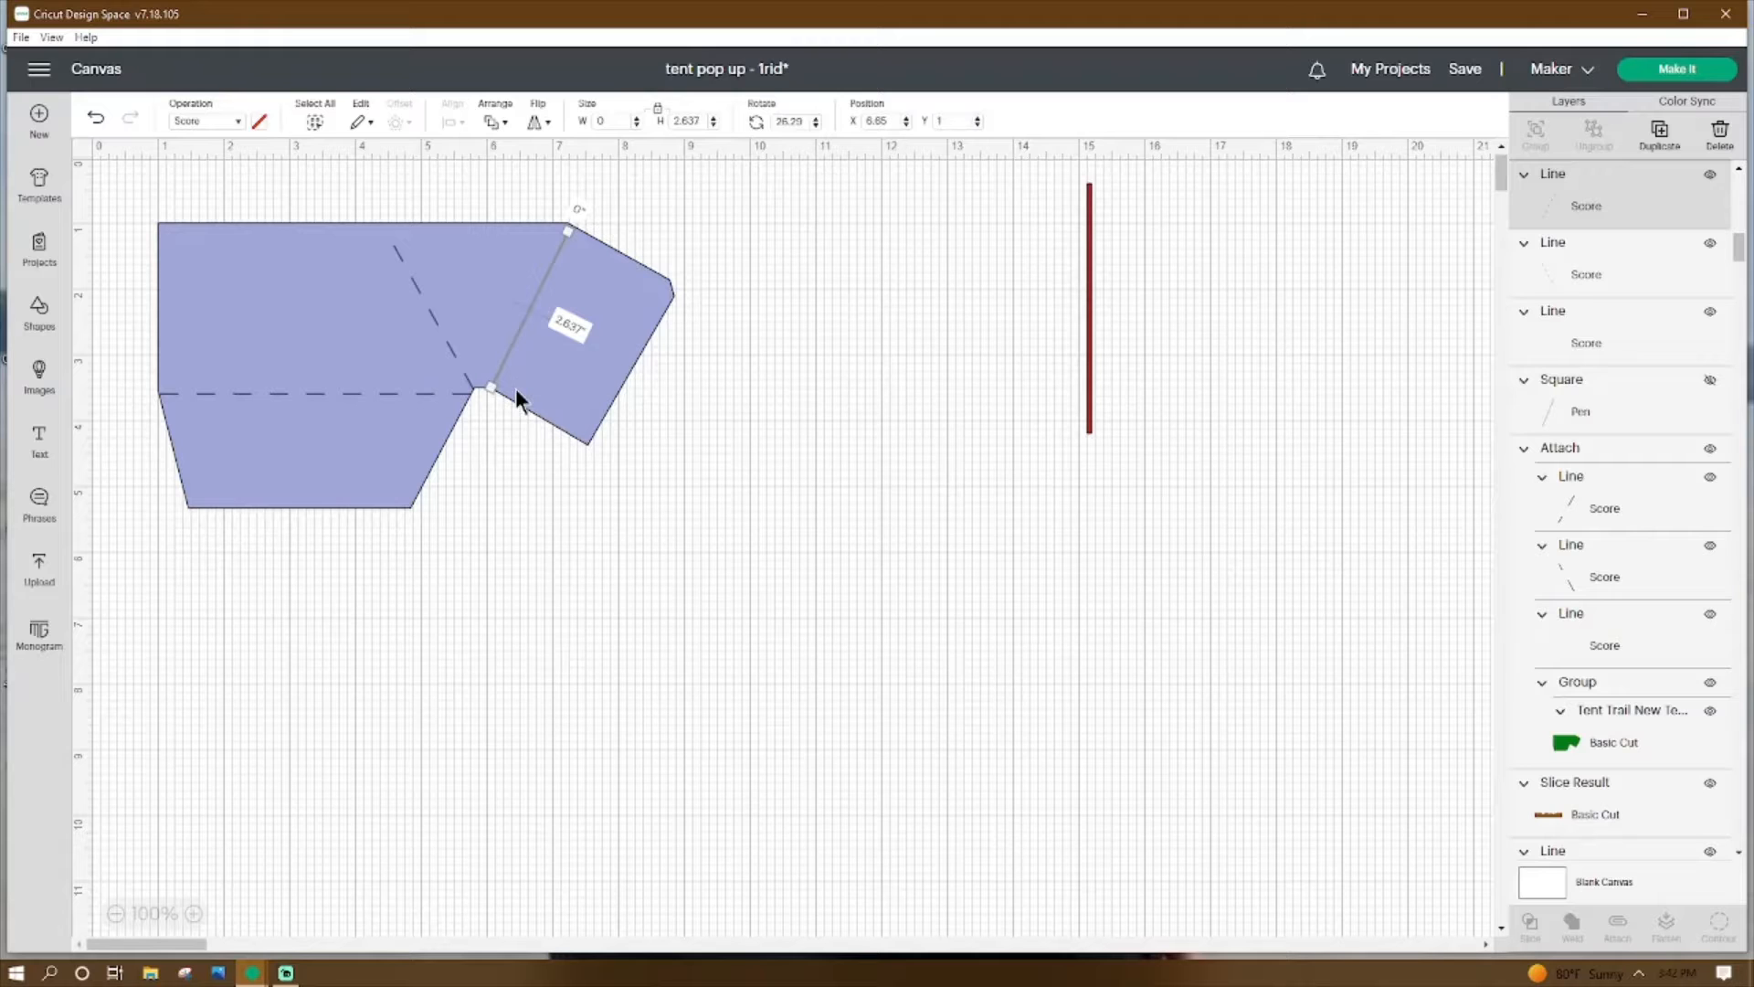
{"action": "left_click_drag", "start_coordinate": [763, 191], "coordinate": [186, 530]}
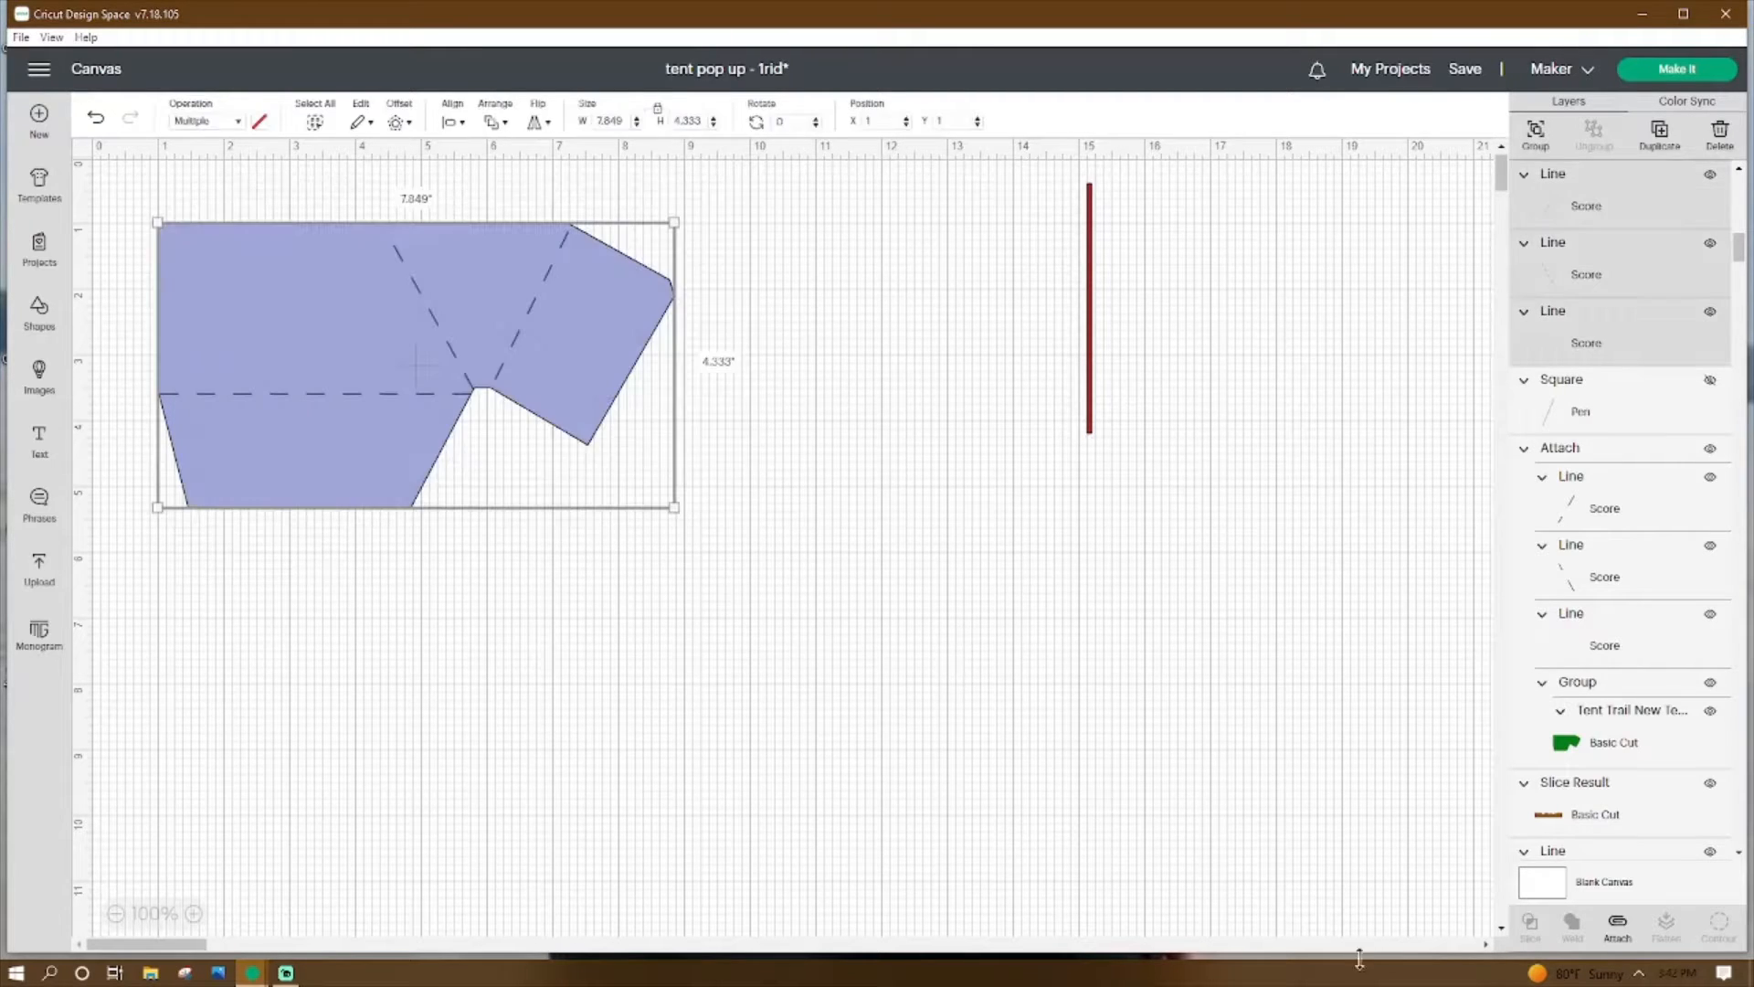
{"action": "left_click", "coordinate": [1619, 924]}
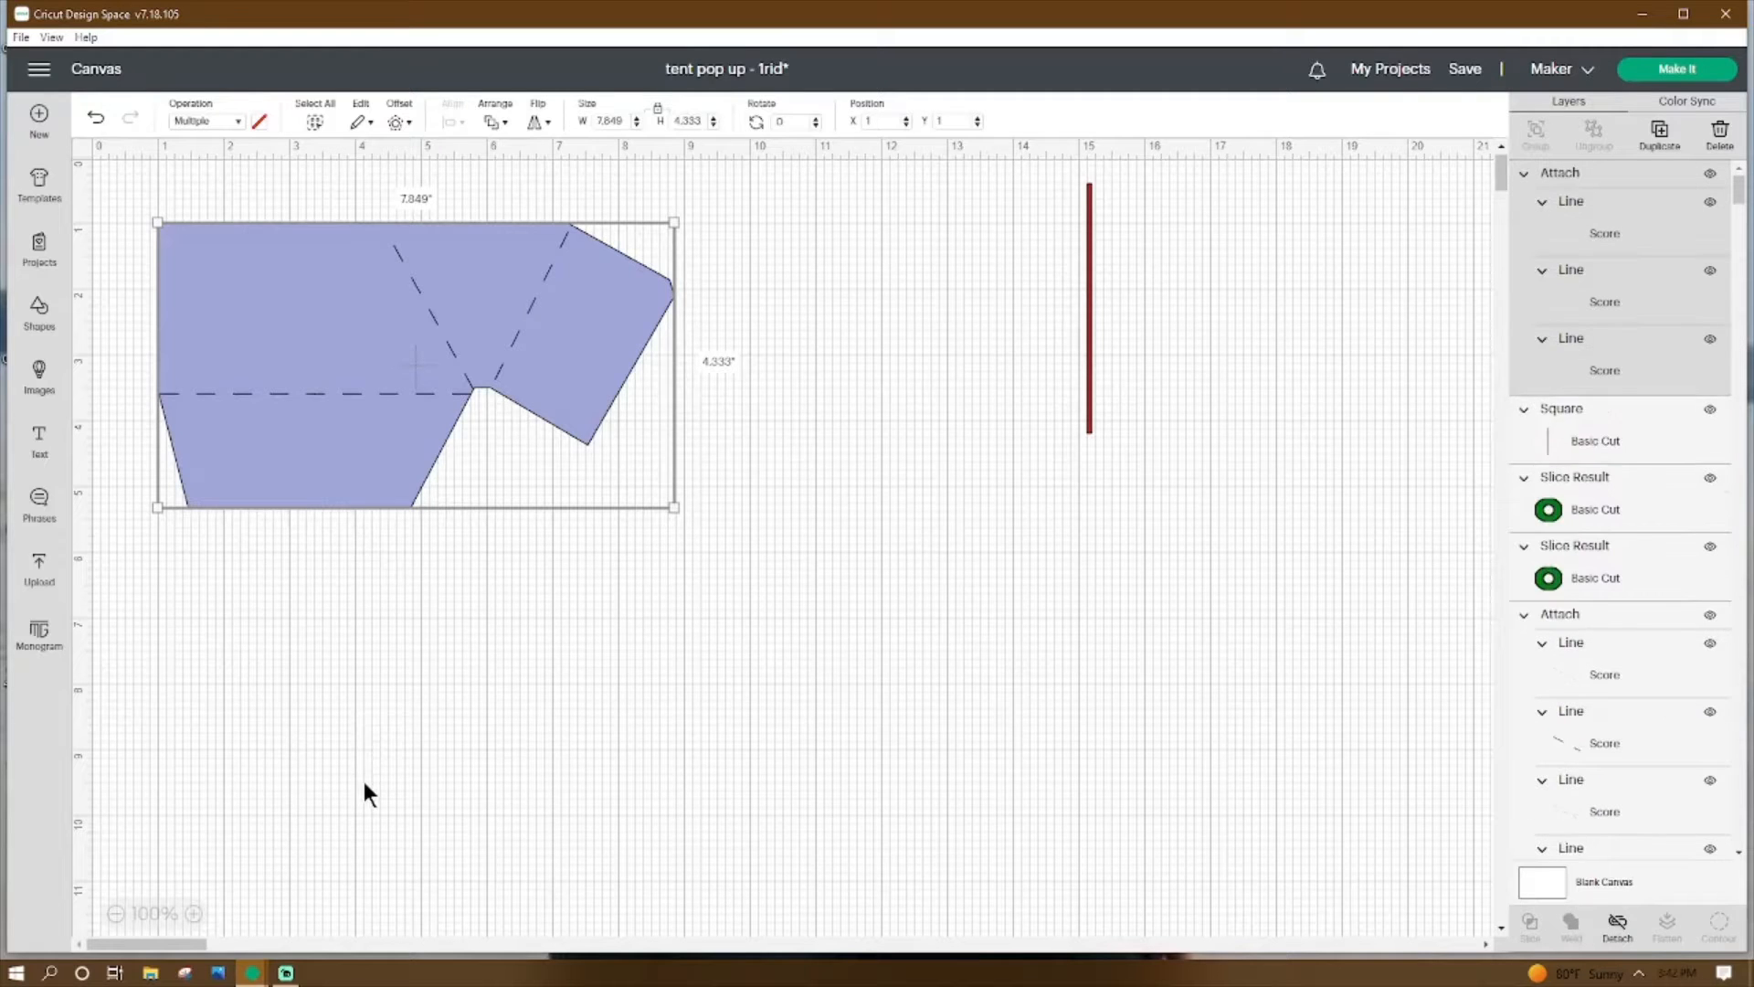
Resize the attached tent shape to 2.12 in wide by 1.17 in high.
{"action": "scroll", "coordinate": [267, 873], "scroll_direction": "down", "scroll_amount": 3}
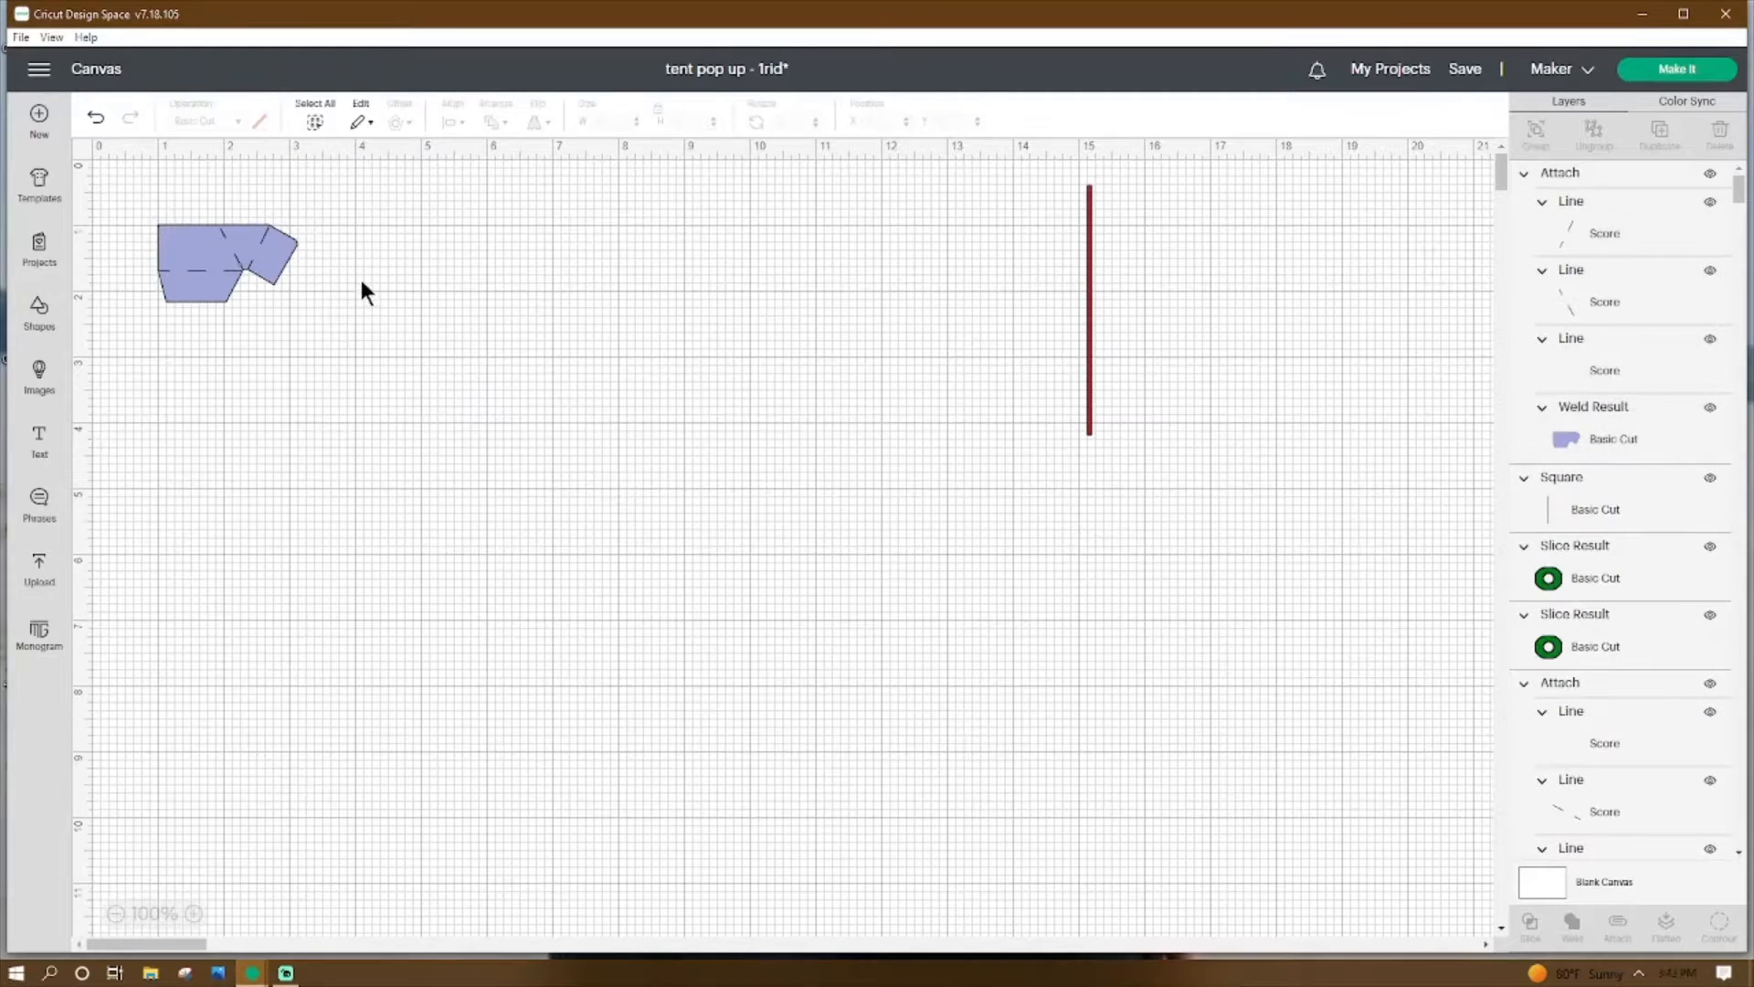
{"action": "left_click", "coordinate": [216, 248]}
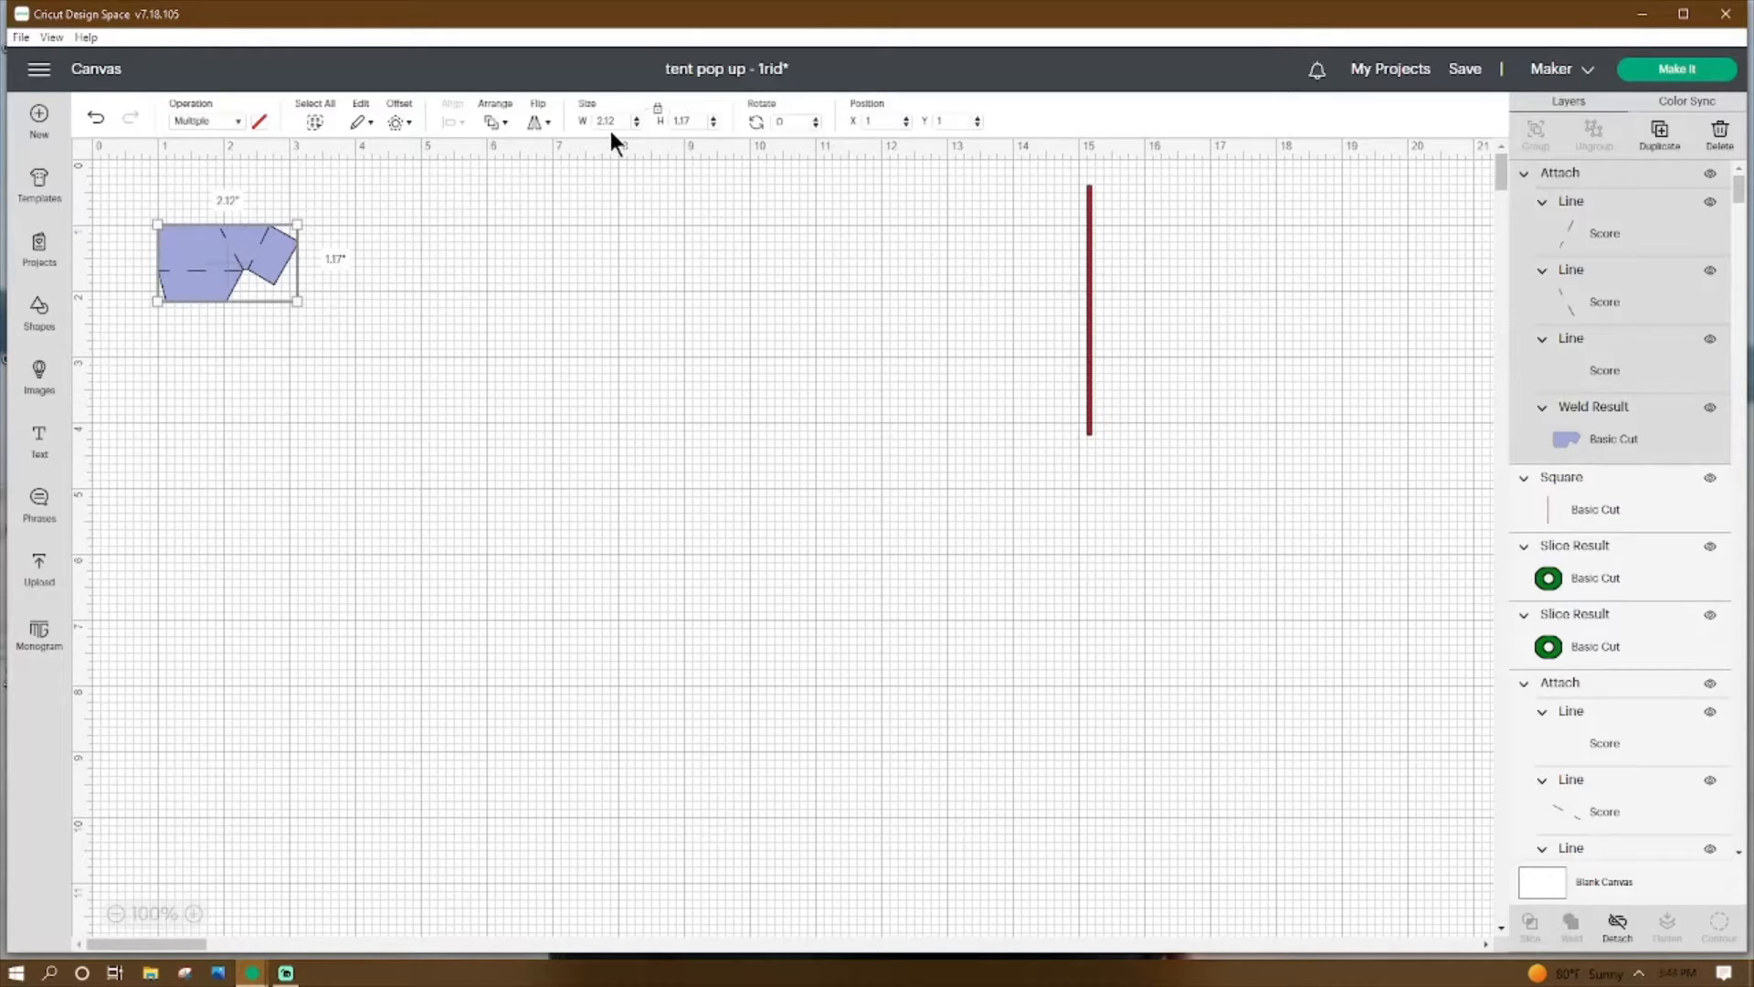
{"action": "left_click", "coordinate": [465, 319]}
Duplicate the resized tent shape with its score lines and move the pieces clear of the work area.
{"action": "right_click", "coordinate": [207, 259]}
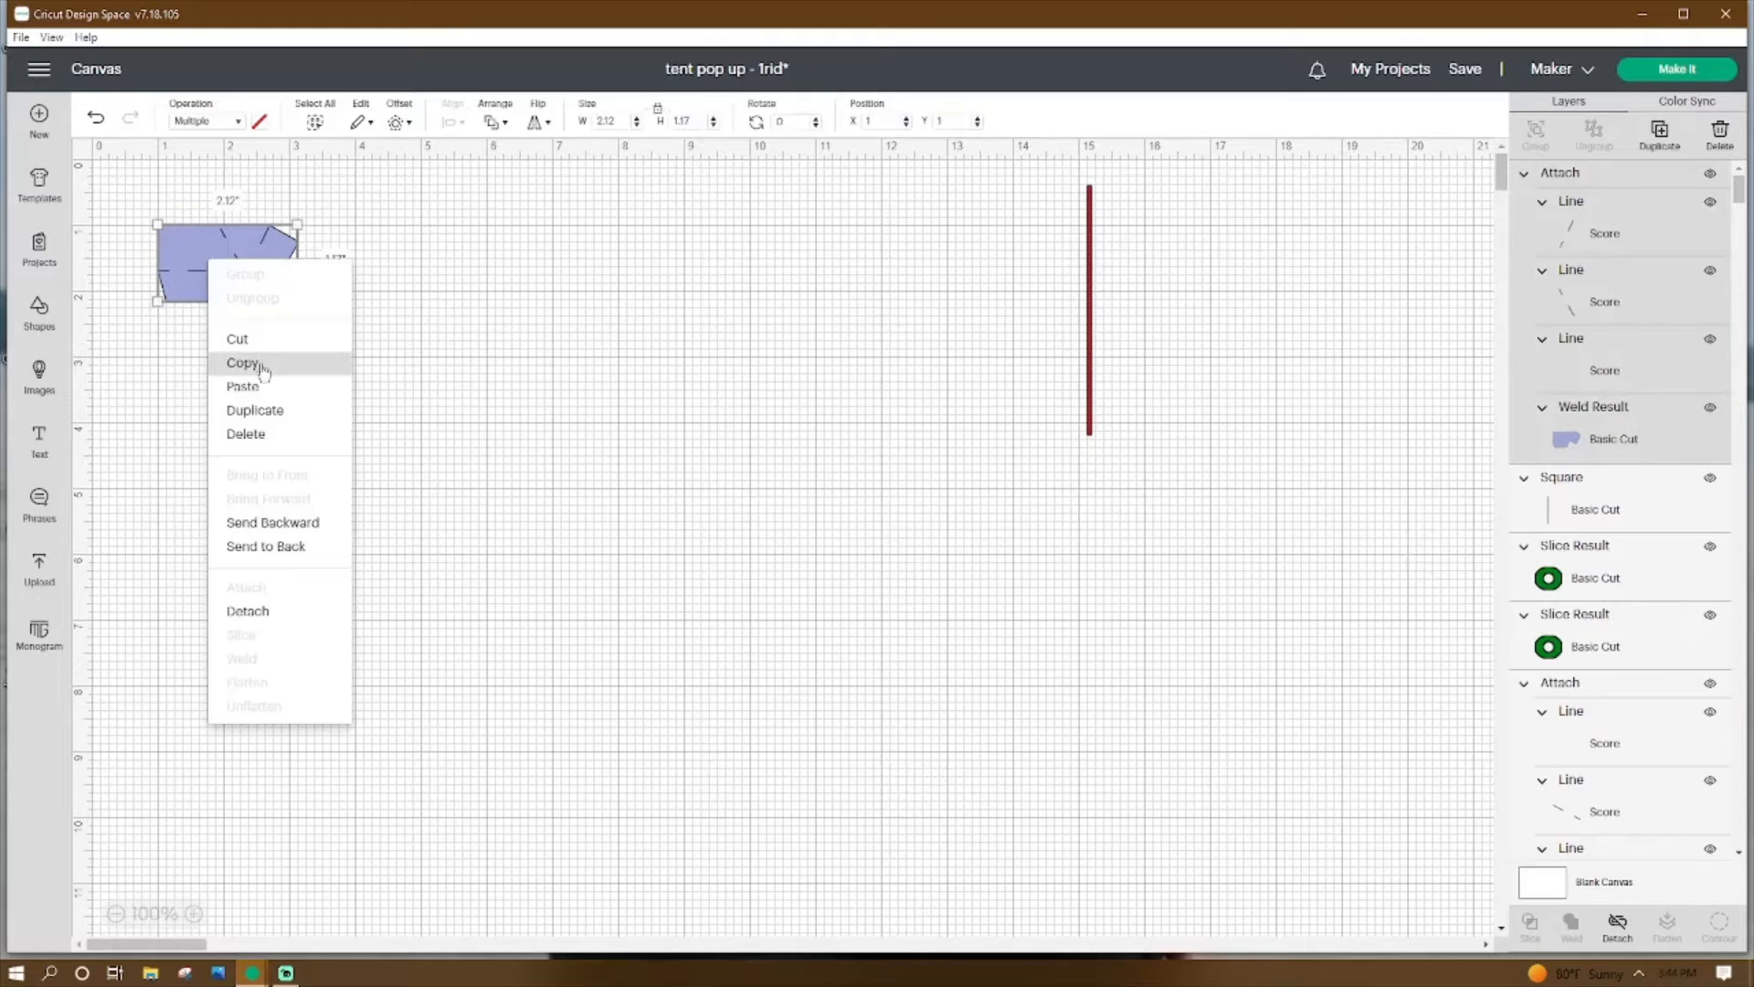
{"action": "left_click", "coordinate": [255, 410]}
{"action": "left_click_drag", "start_coordinate": [243, 212], "coordinate": [426, 237]}
{"action": "left_click_drag", "start_coordinate": [150, 162], "coordinate": [562, 388]}
{"action": "left_click_drag", "start_coordinate": [226, 260], "coordinate": [1382, 247]}
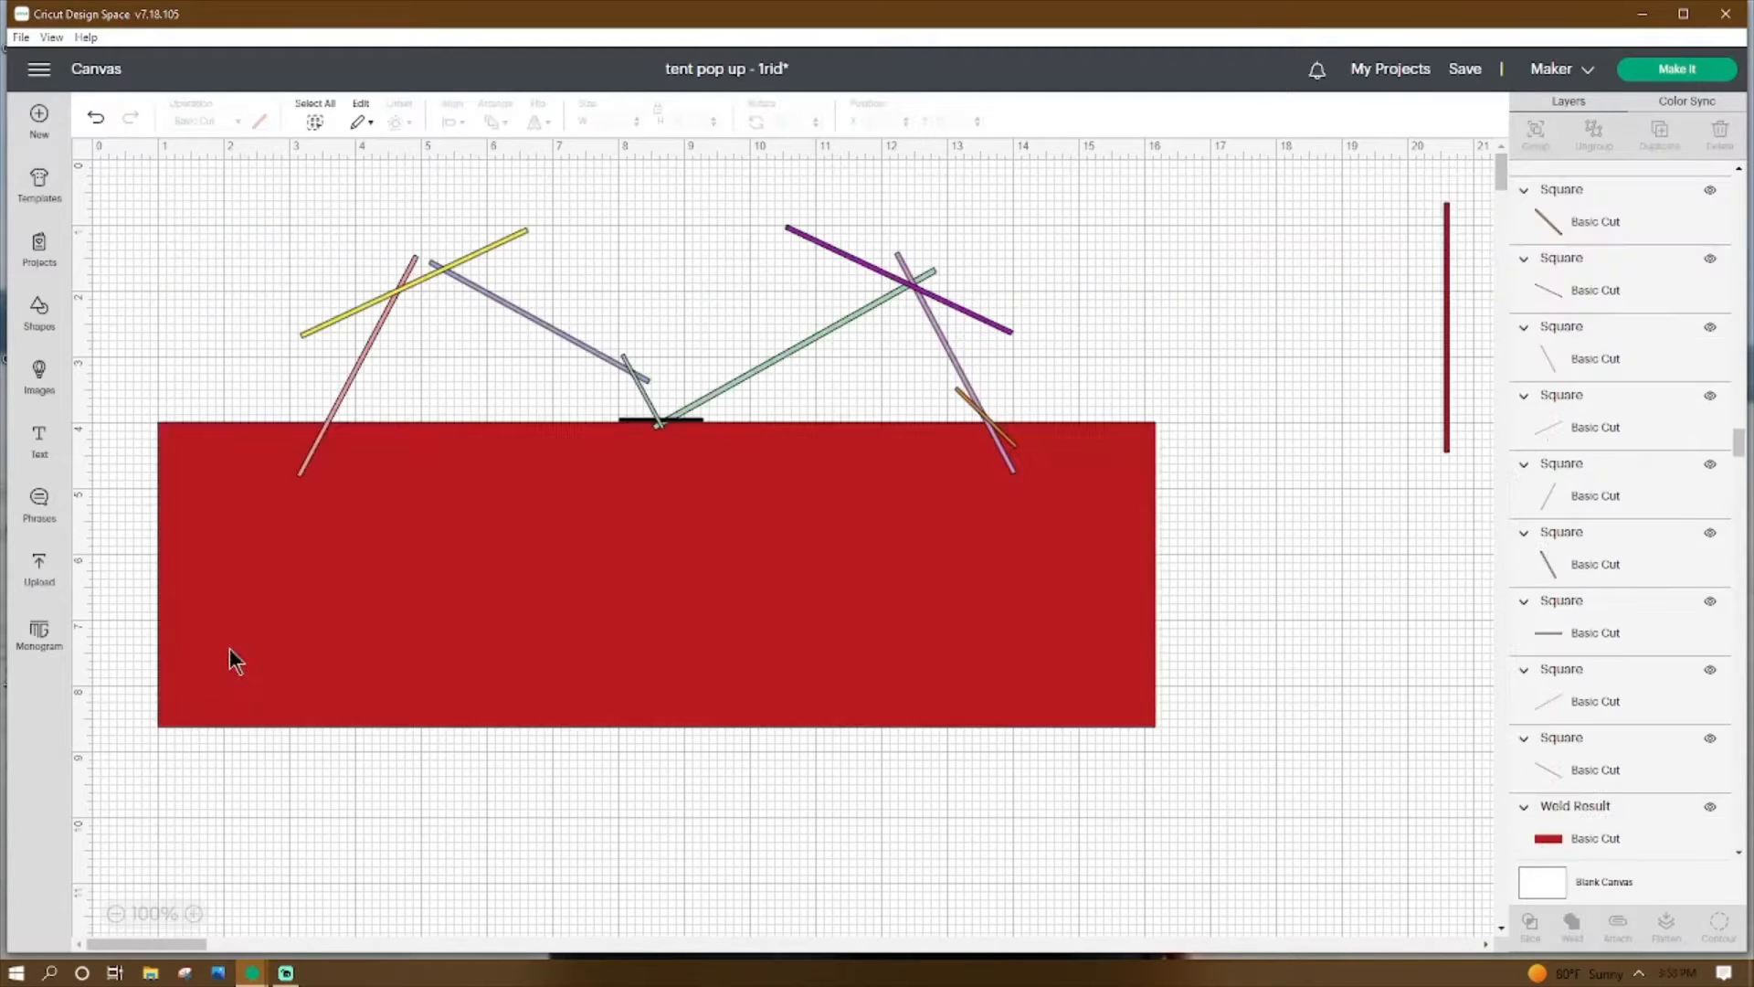
Examine the size, rotation and position of the red rectangle and of the pink, yellow and lavender bars above its left half.
{"action": "left_click", "coordinate": [230, 651]}
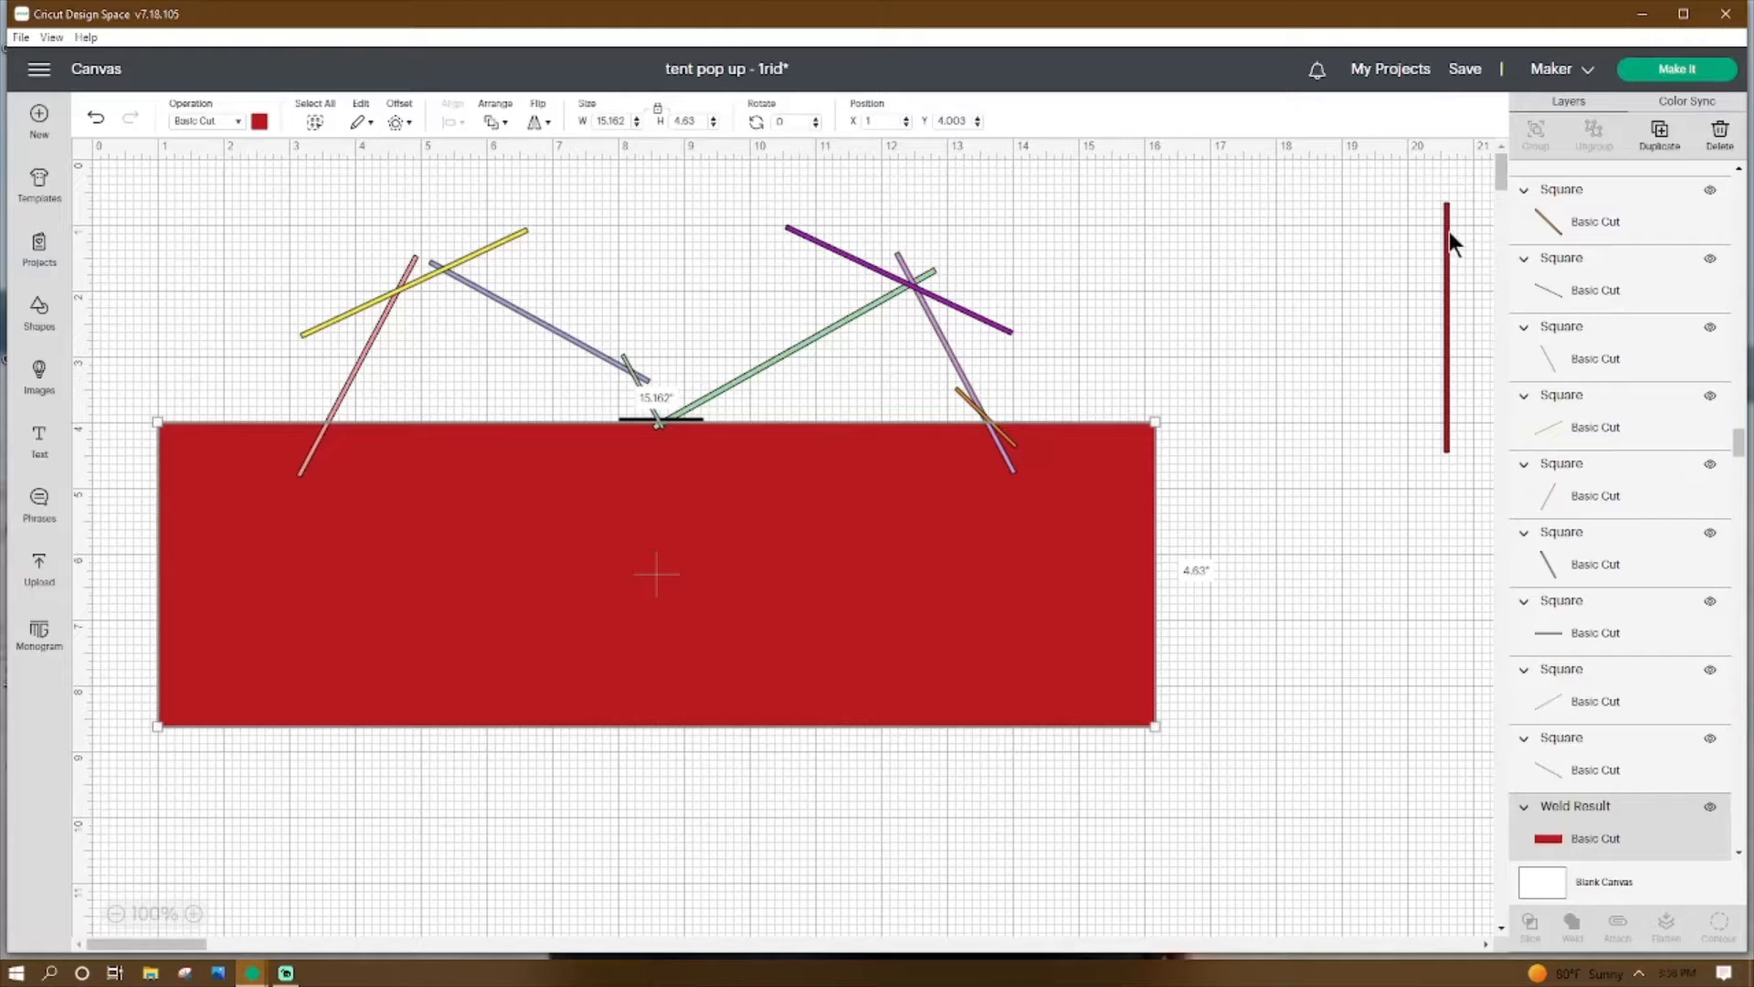
{"action": "left_click", "coordinate": [1442, 272]}
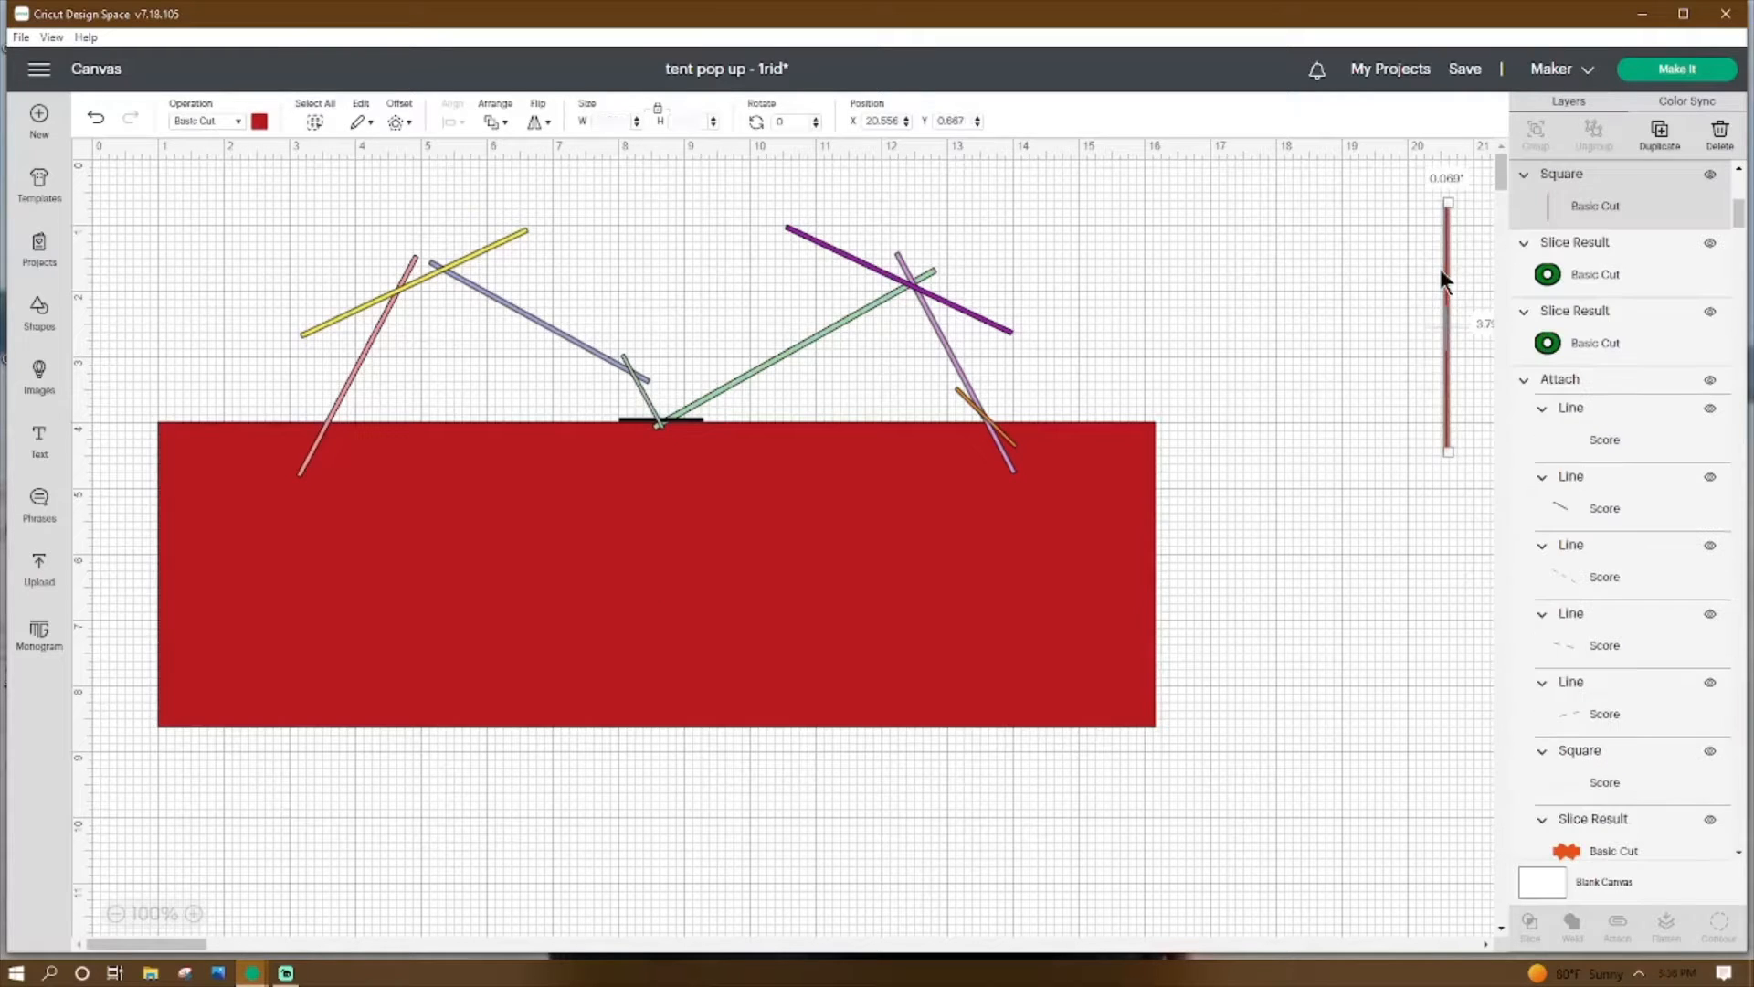
{"action": "left_click", "coordinate": [343, 383]}
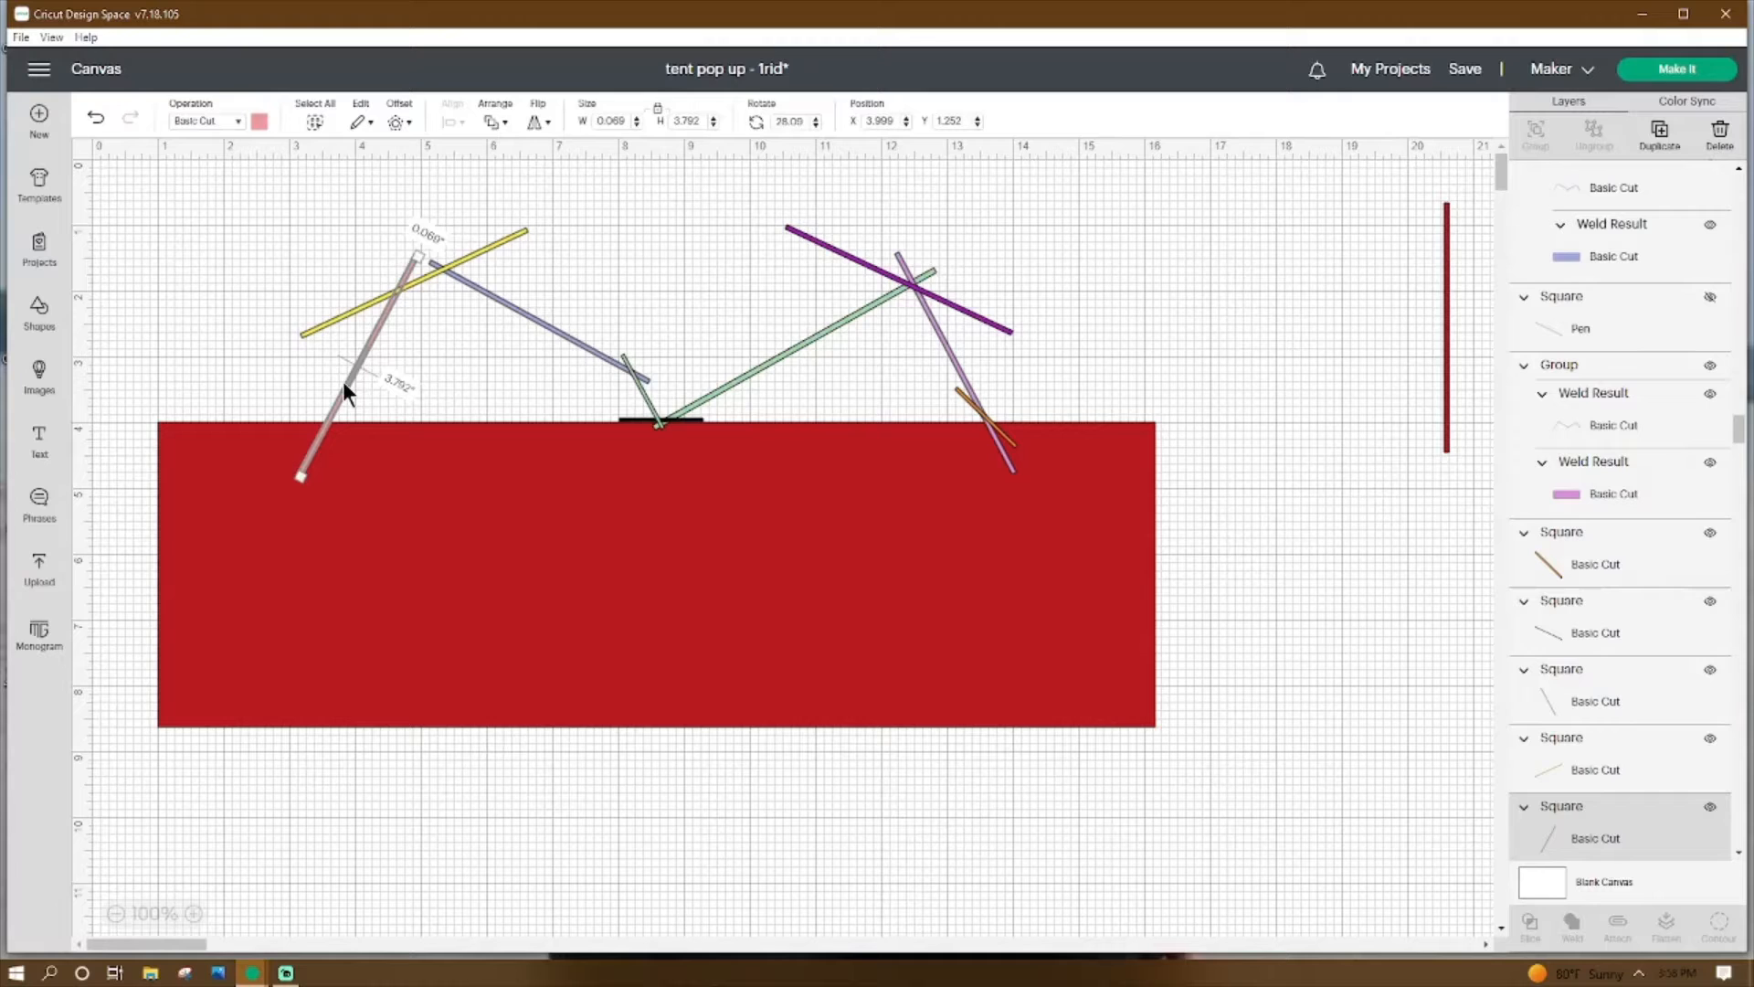
{"action": "left_click", "coordinate": [326, 323]}
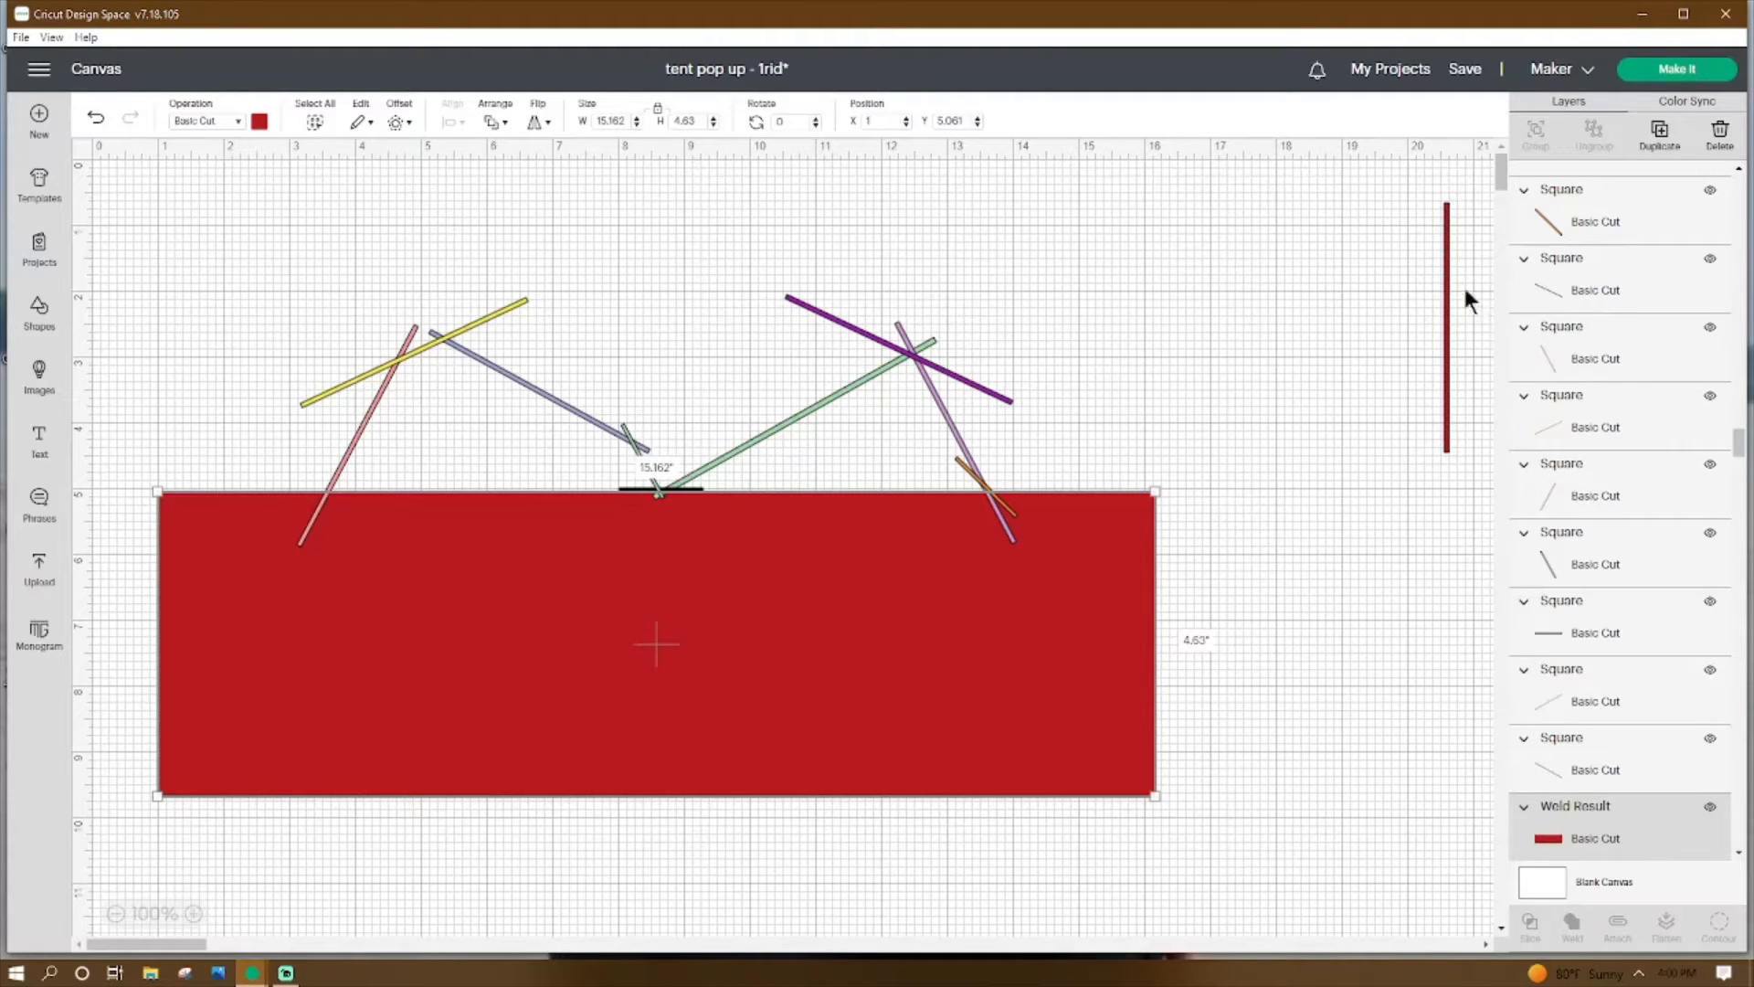
{"action": "left_click", "coordinate": [342, 458]}
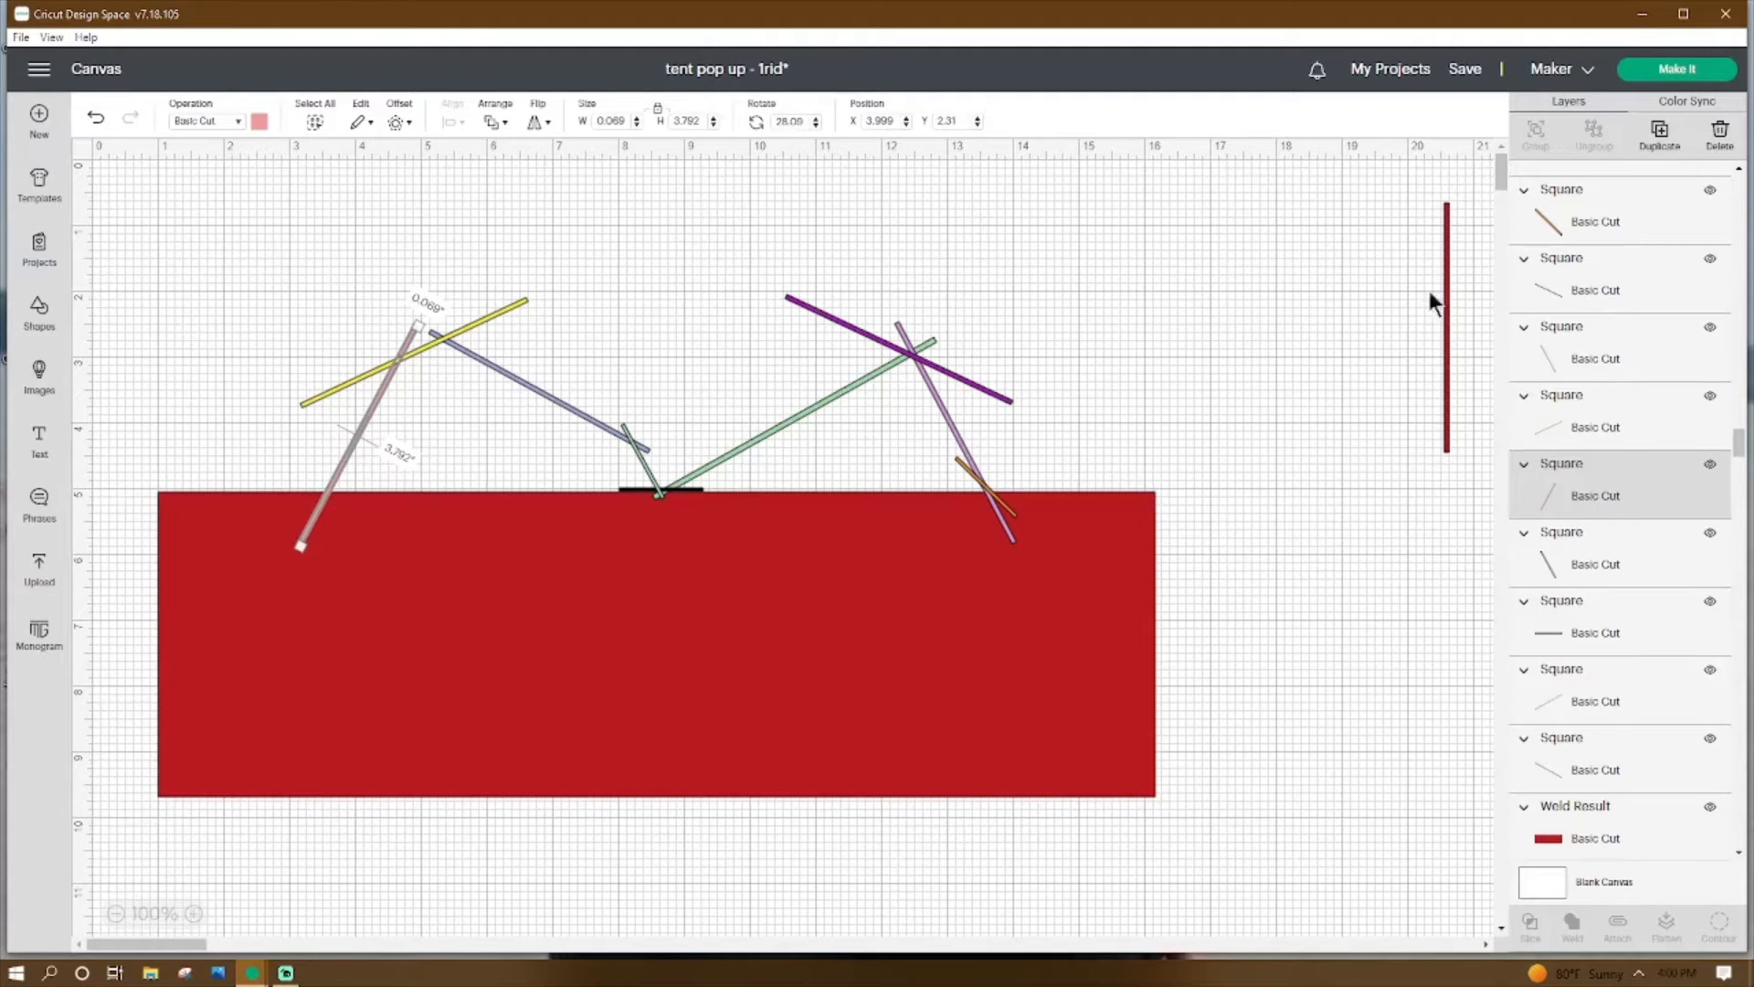
{"action": "left_click", "coordinate": [355, 382]}
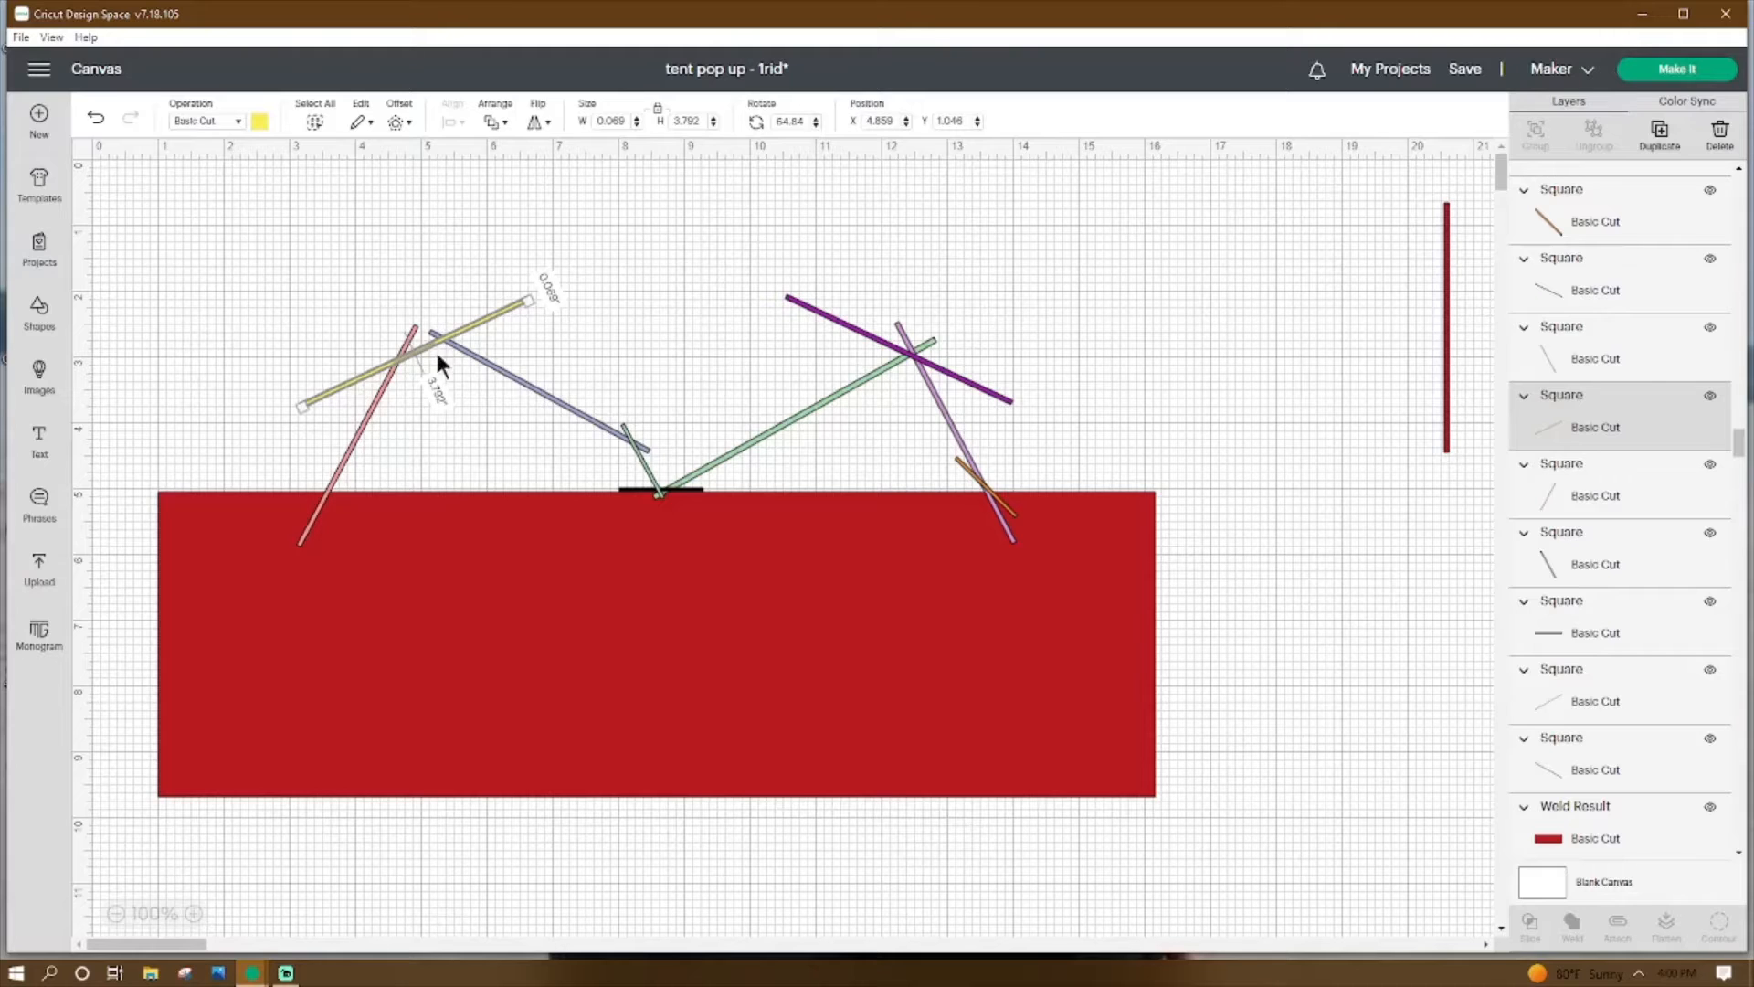
{"action": "left_click", "coordinate": [1447, 292]}
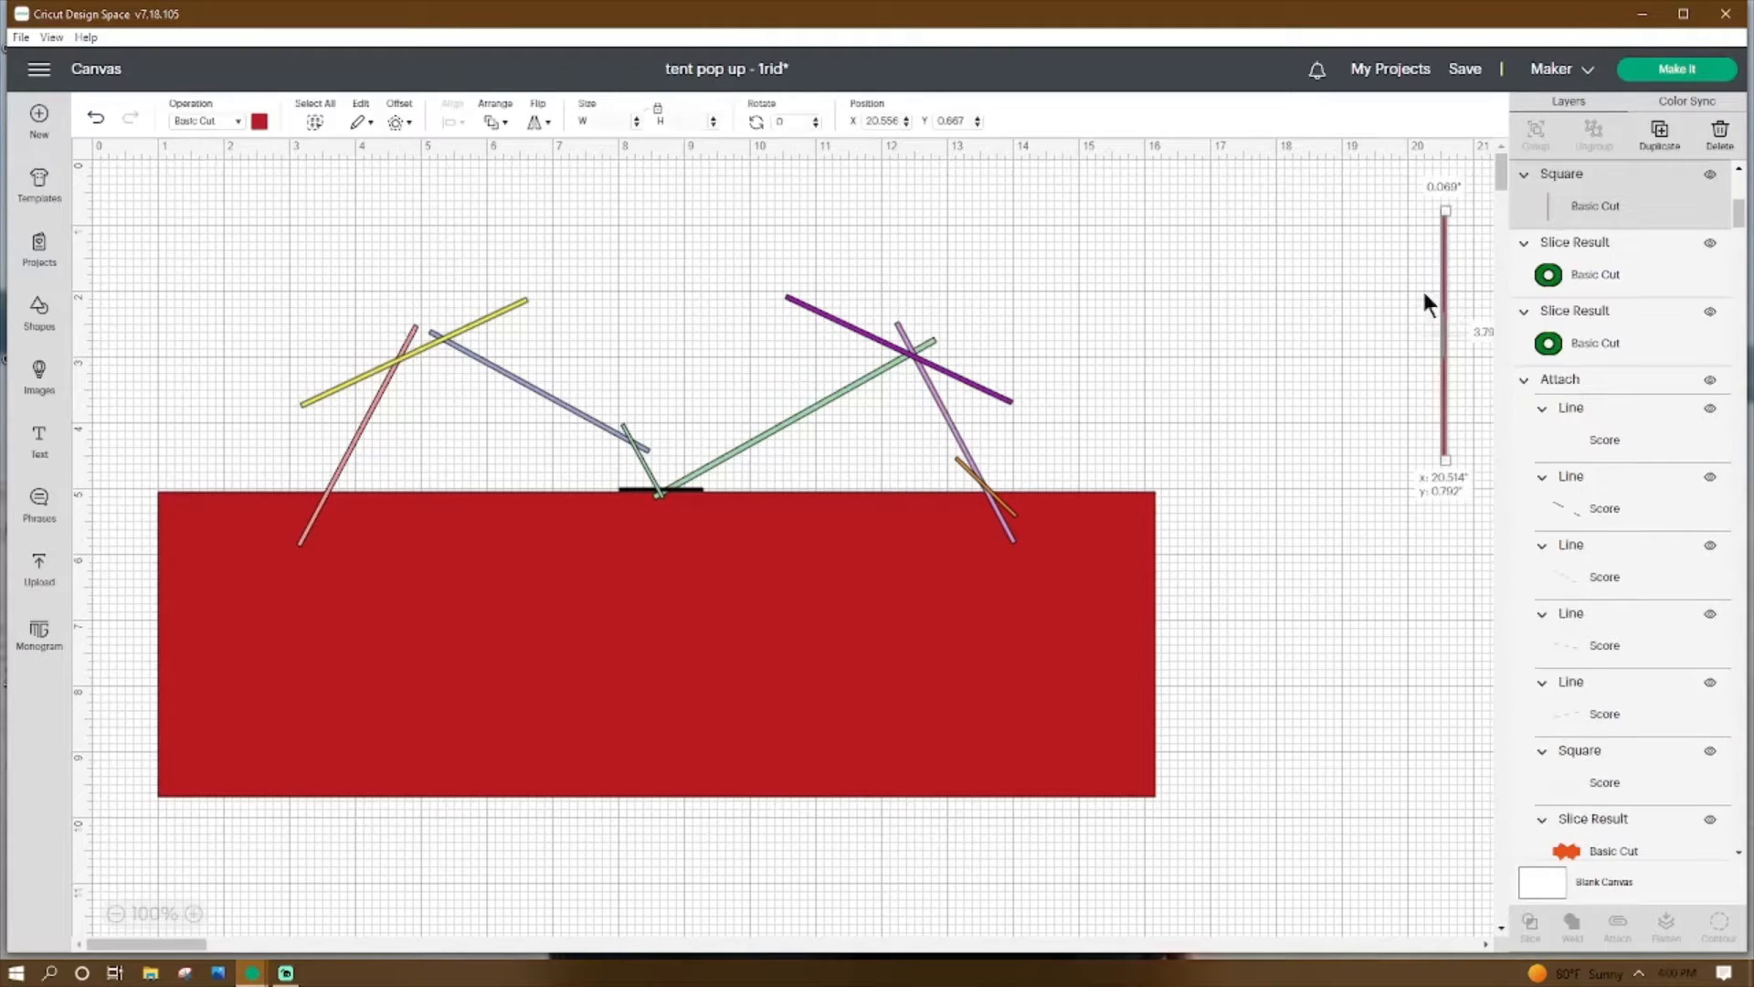
{"action": "left_click", "coordinate": [545, 400]}
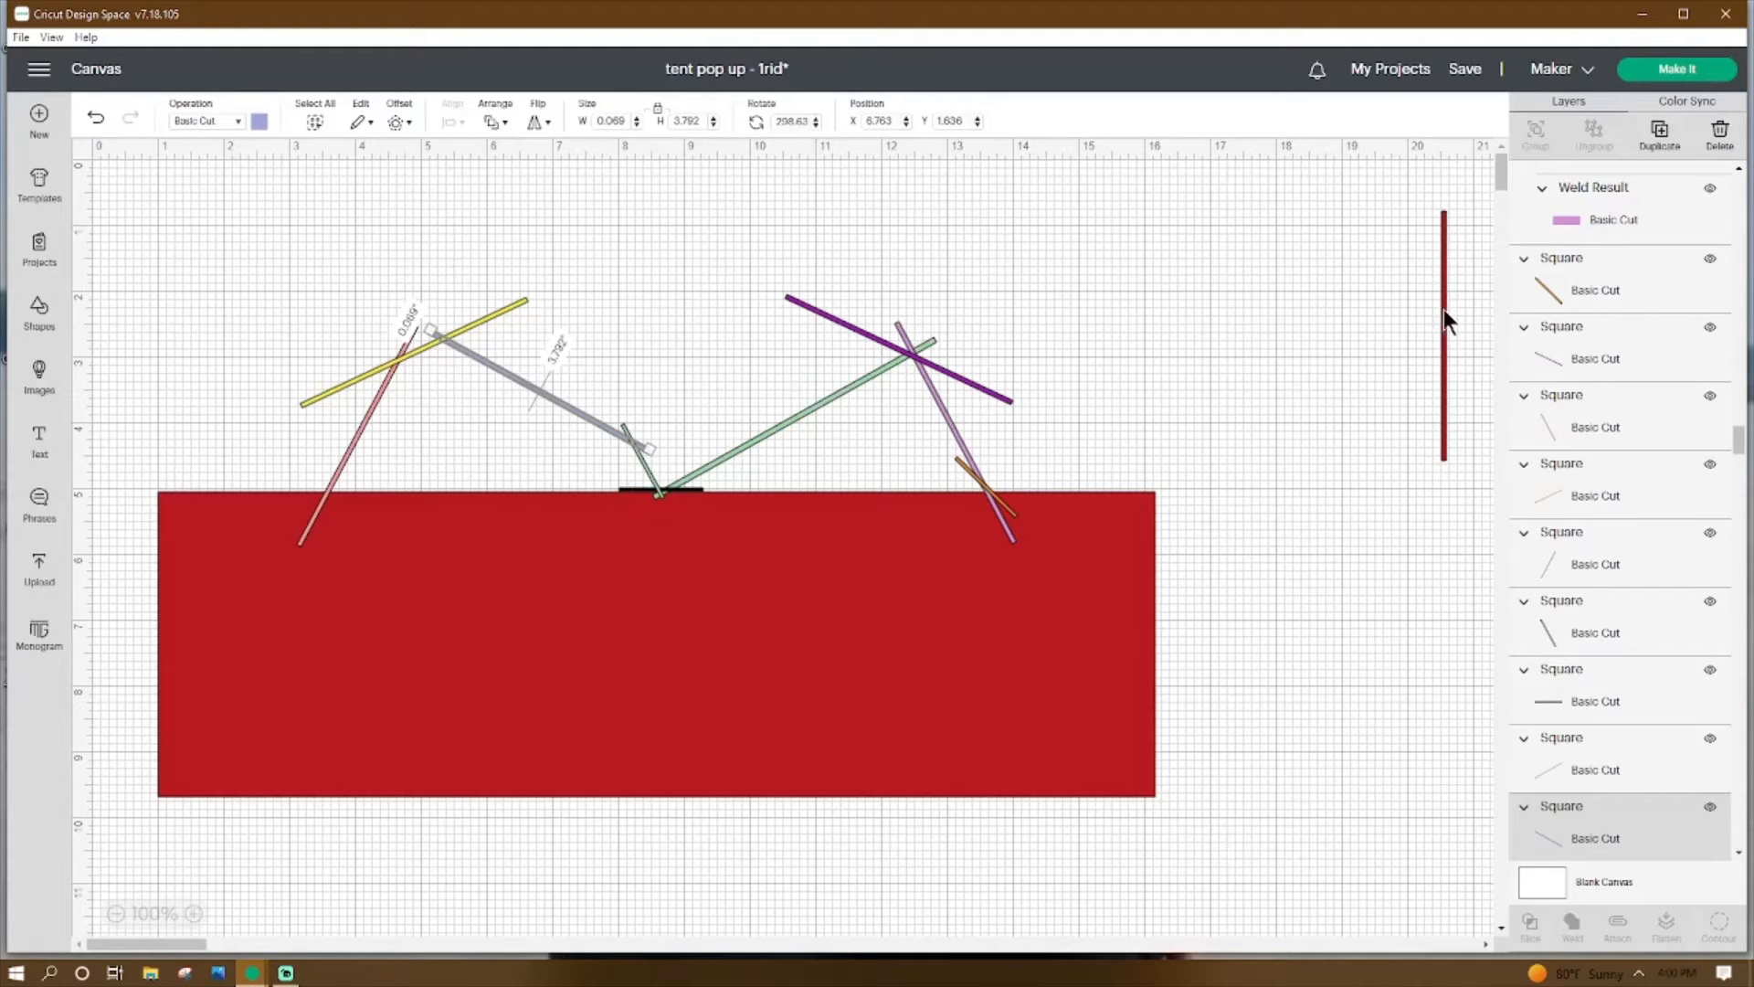
Examine the size and rotation of the long green, purple, light purple and orange bars and of the short green and black bars.
{"action": "left_click", "coordinate": [818, 405]}
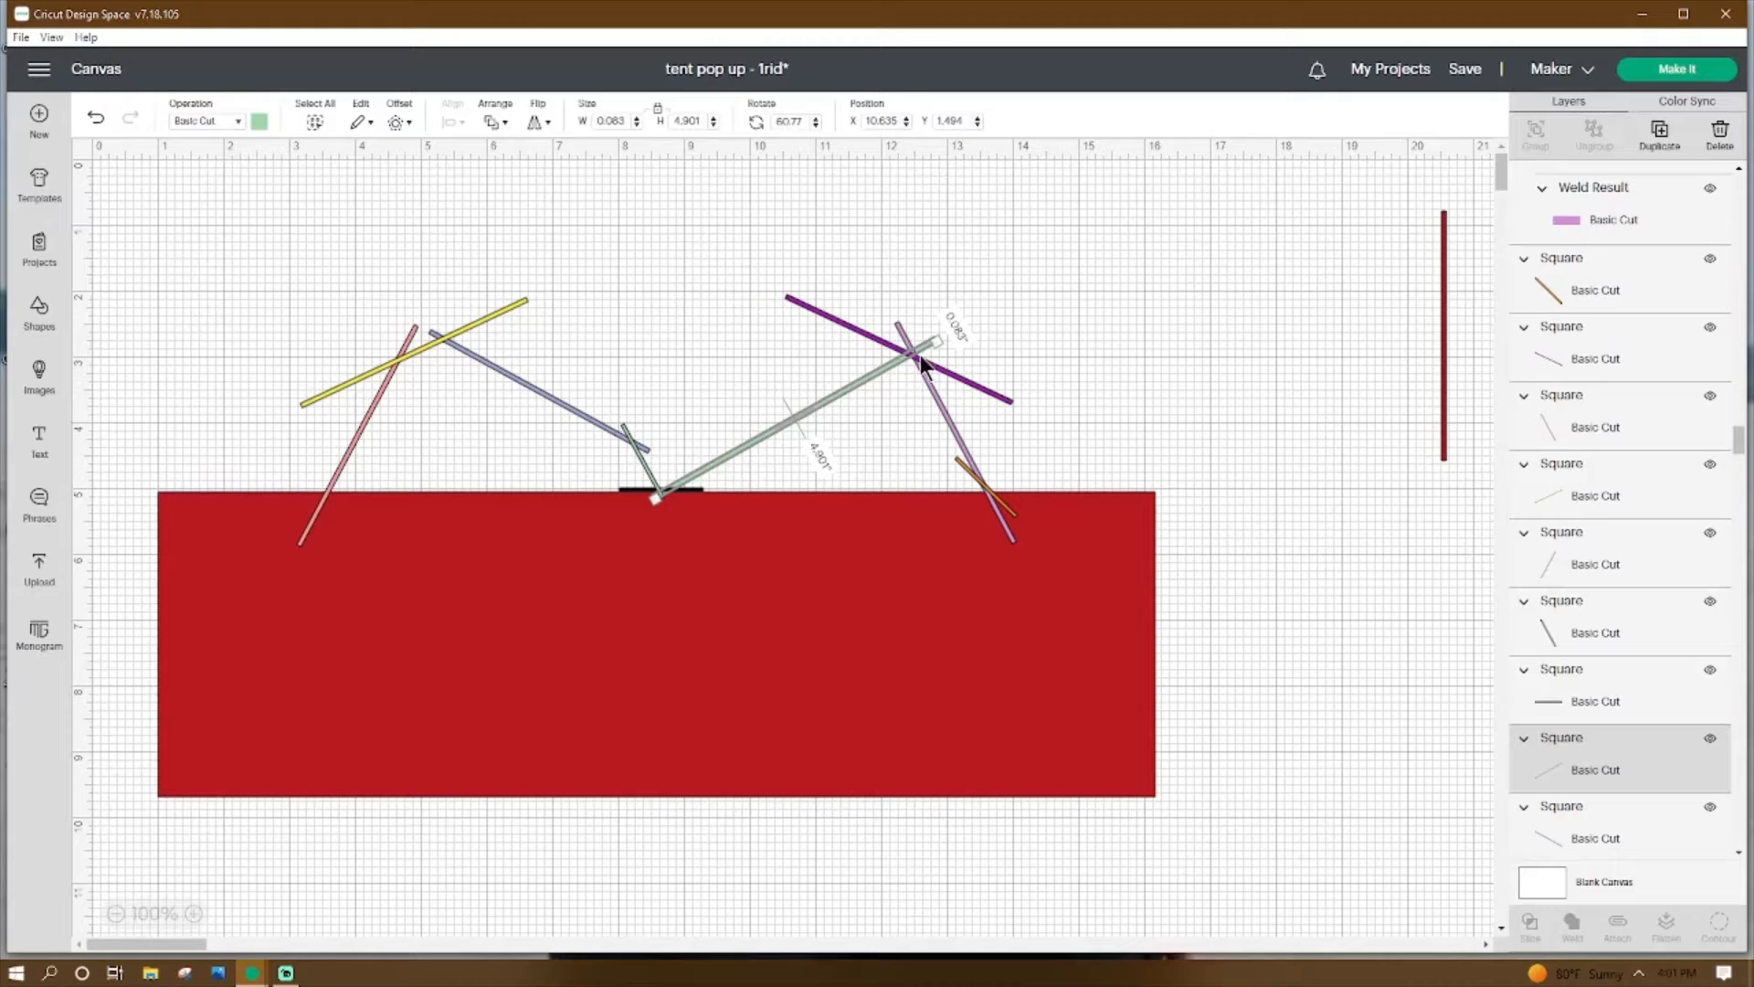
{"action": "left_click", "coordinate": [1447, 267]}
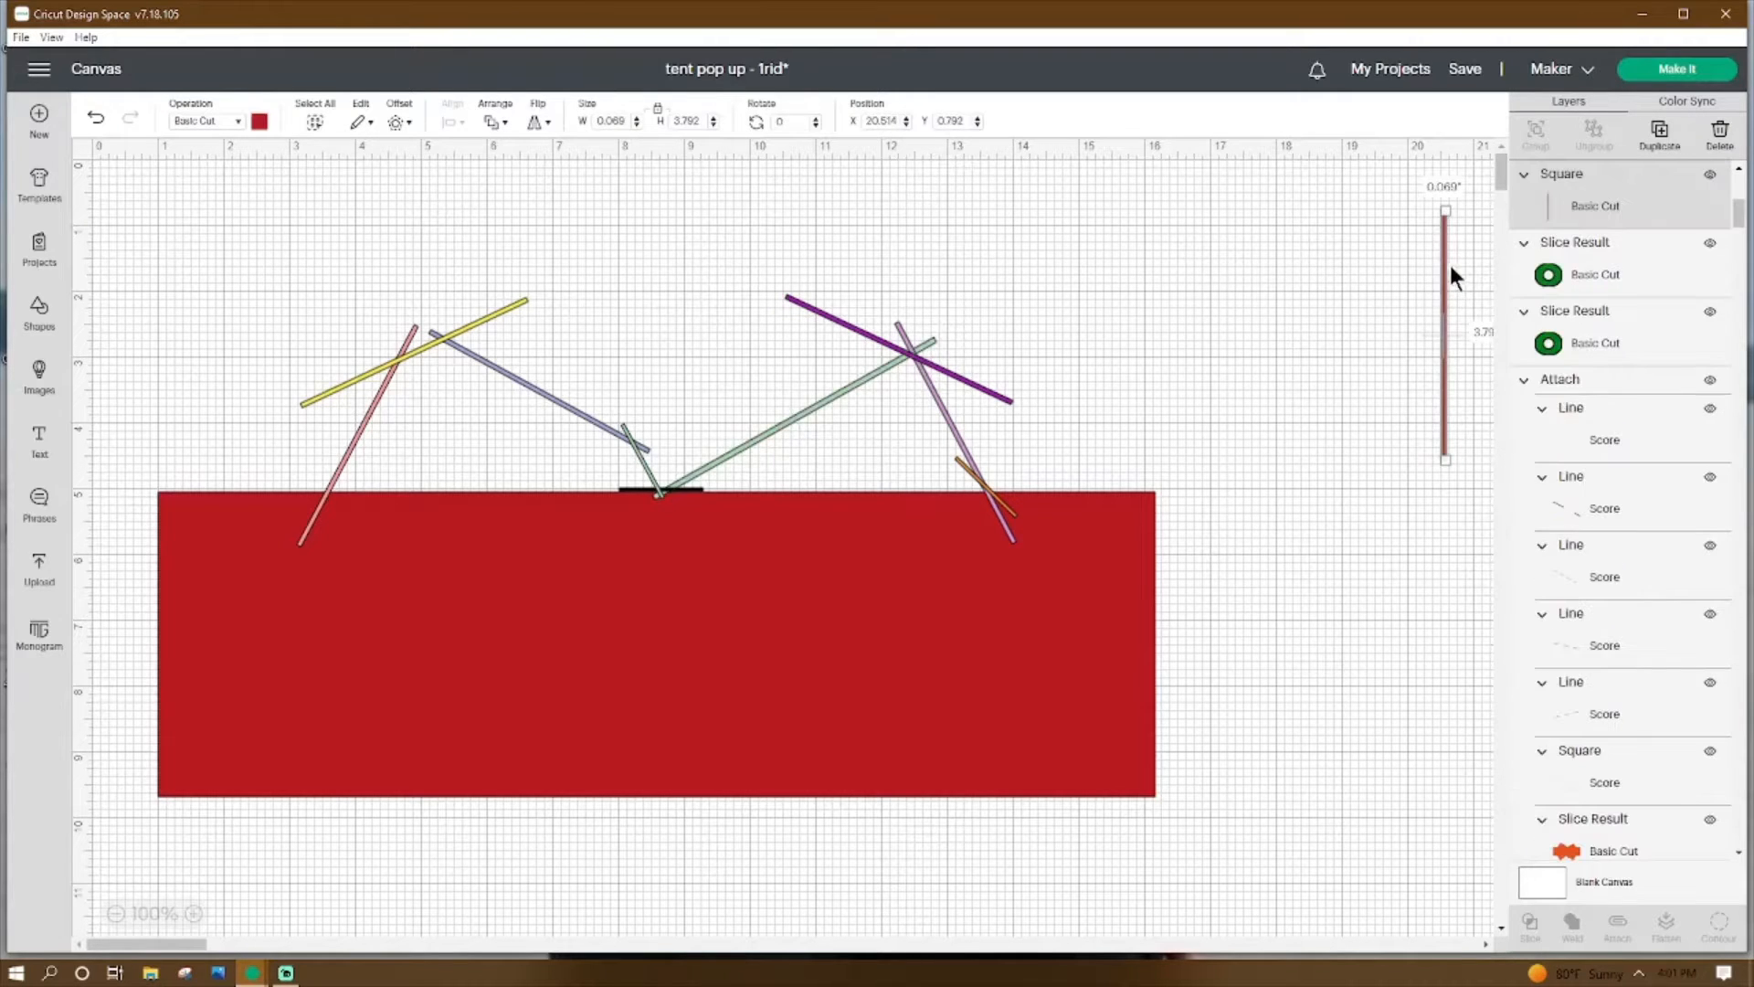
{"action": "left_click", "coordinate": [830, 331]}
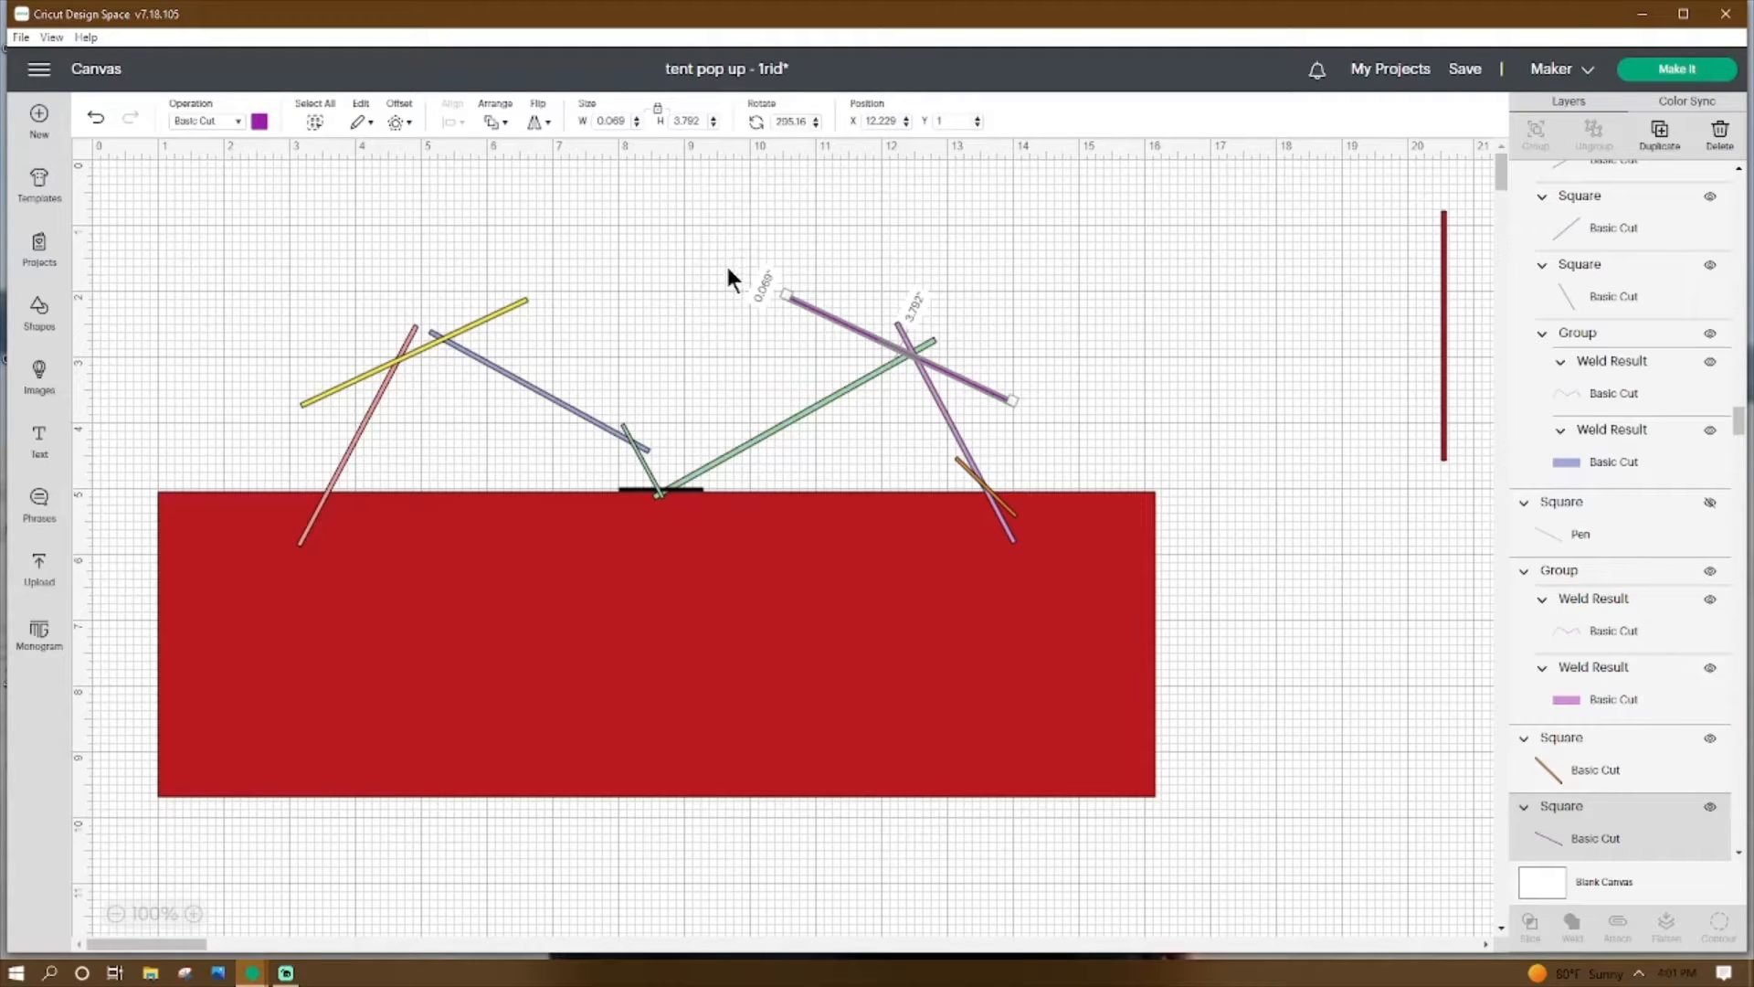
{"action": "left_click", "coordinate": [950, 419]}
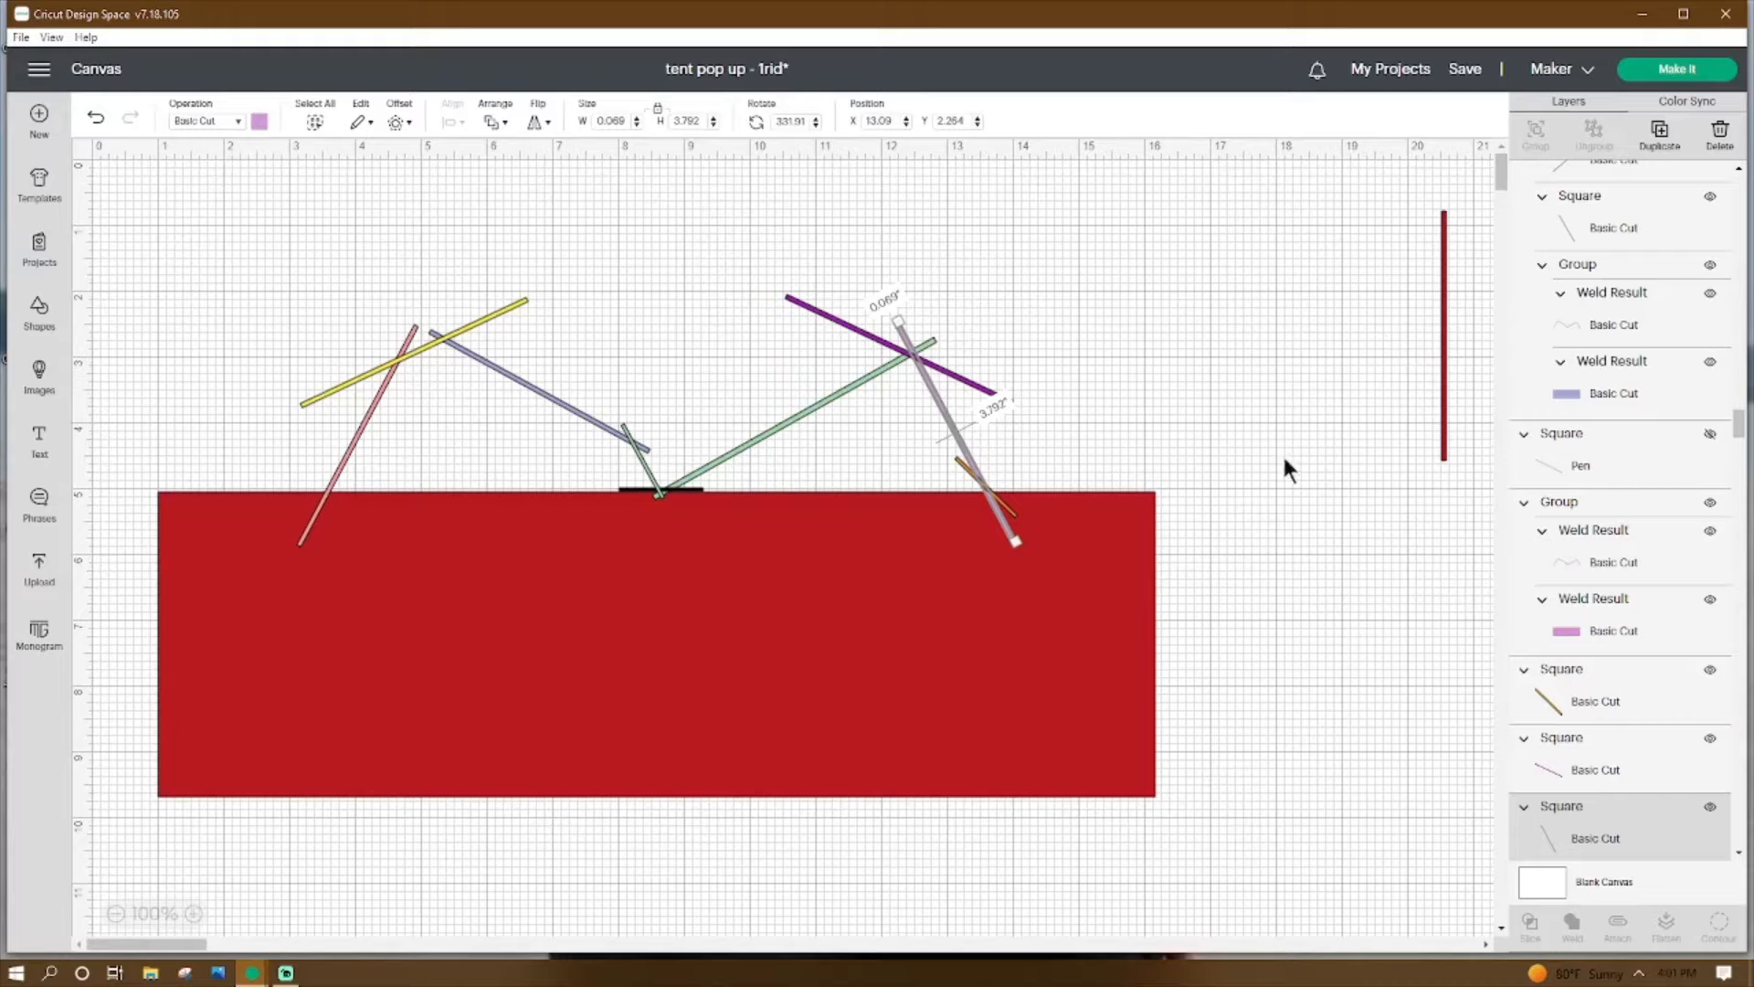
{"action": "left_click", "coordinate": [1006, 510]}
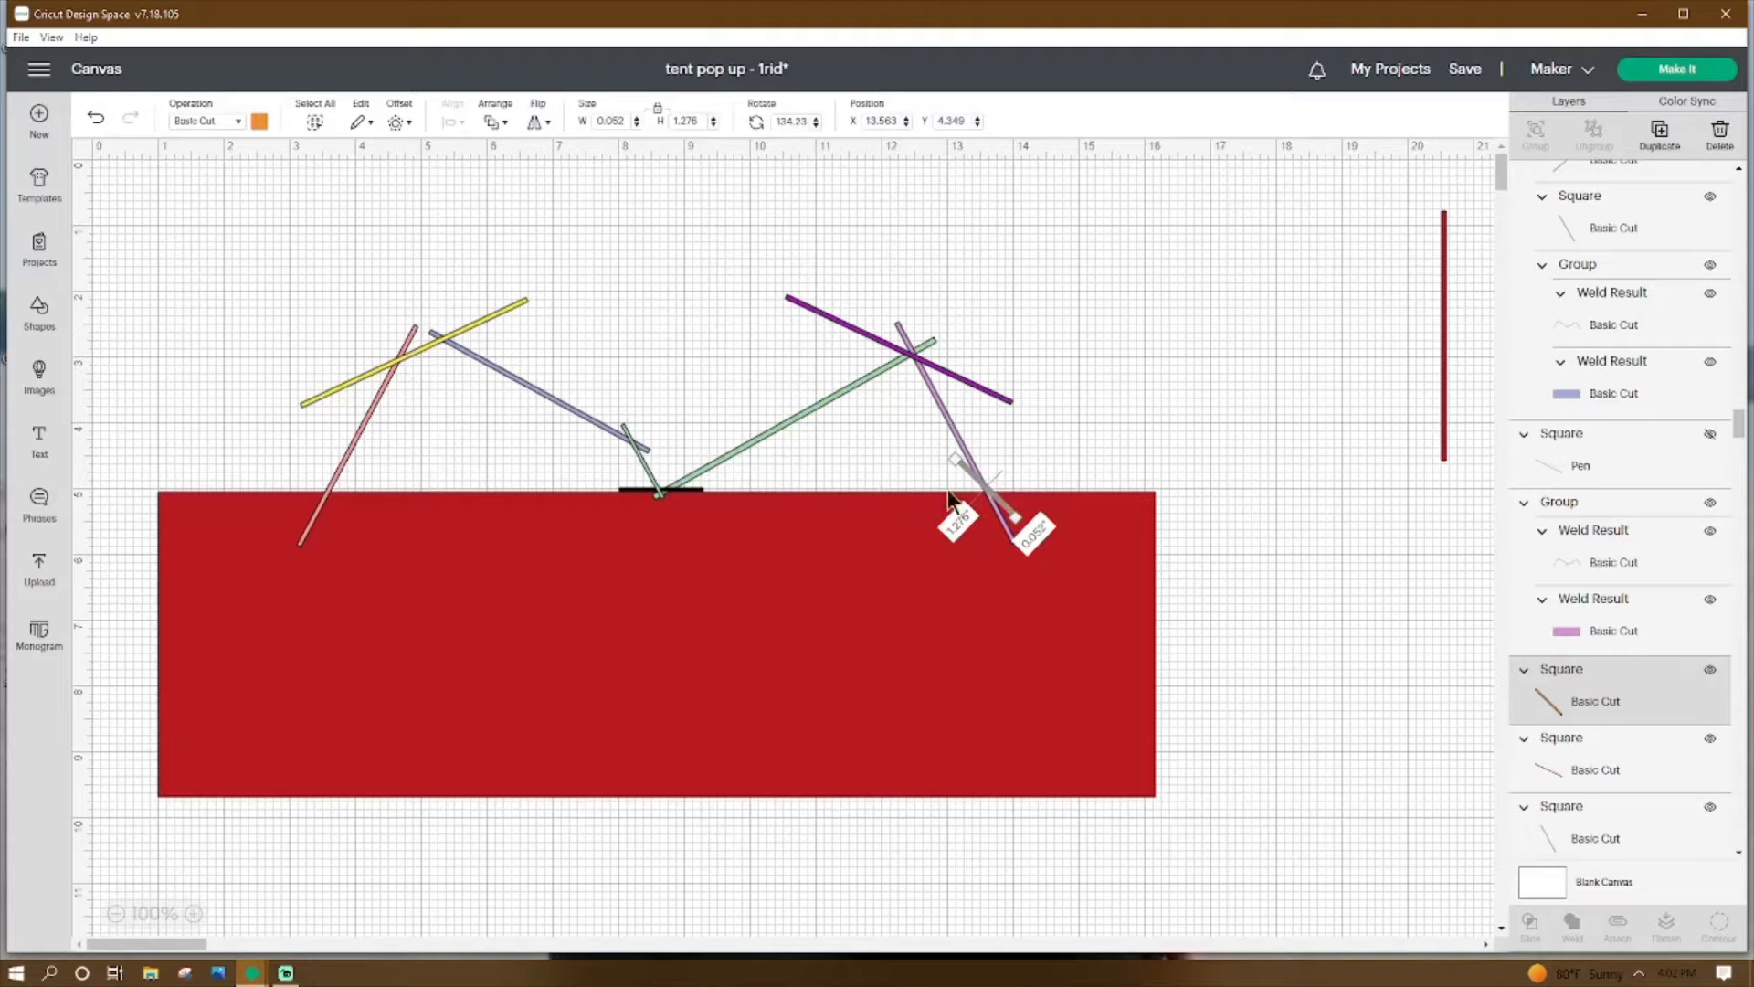
{"action": "left_click", "coordinate": [643, 464]}
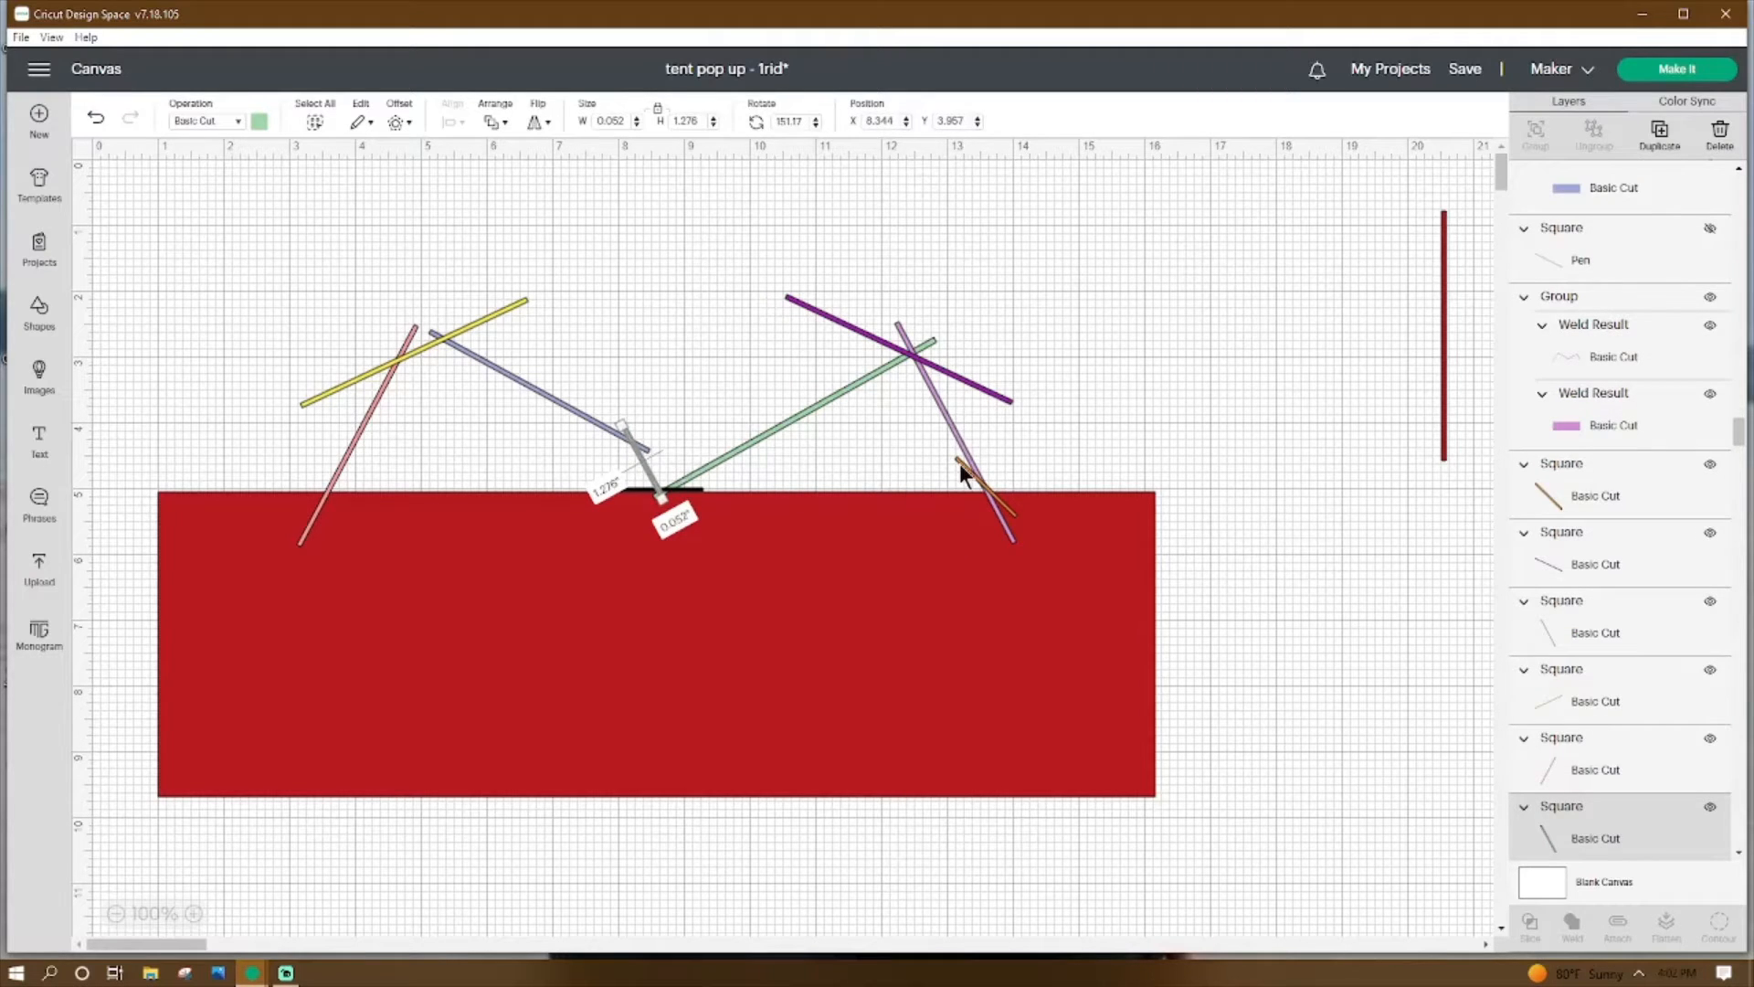
{"action": "left_click", "coordinate": [959, 462]}
{"action": "left_click", "coordinate": [642, 469]}
{"action": "left_click_drag", "start_coordinate": [708, 498], "coordinate": [699, 482]}
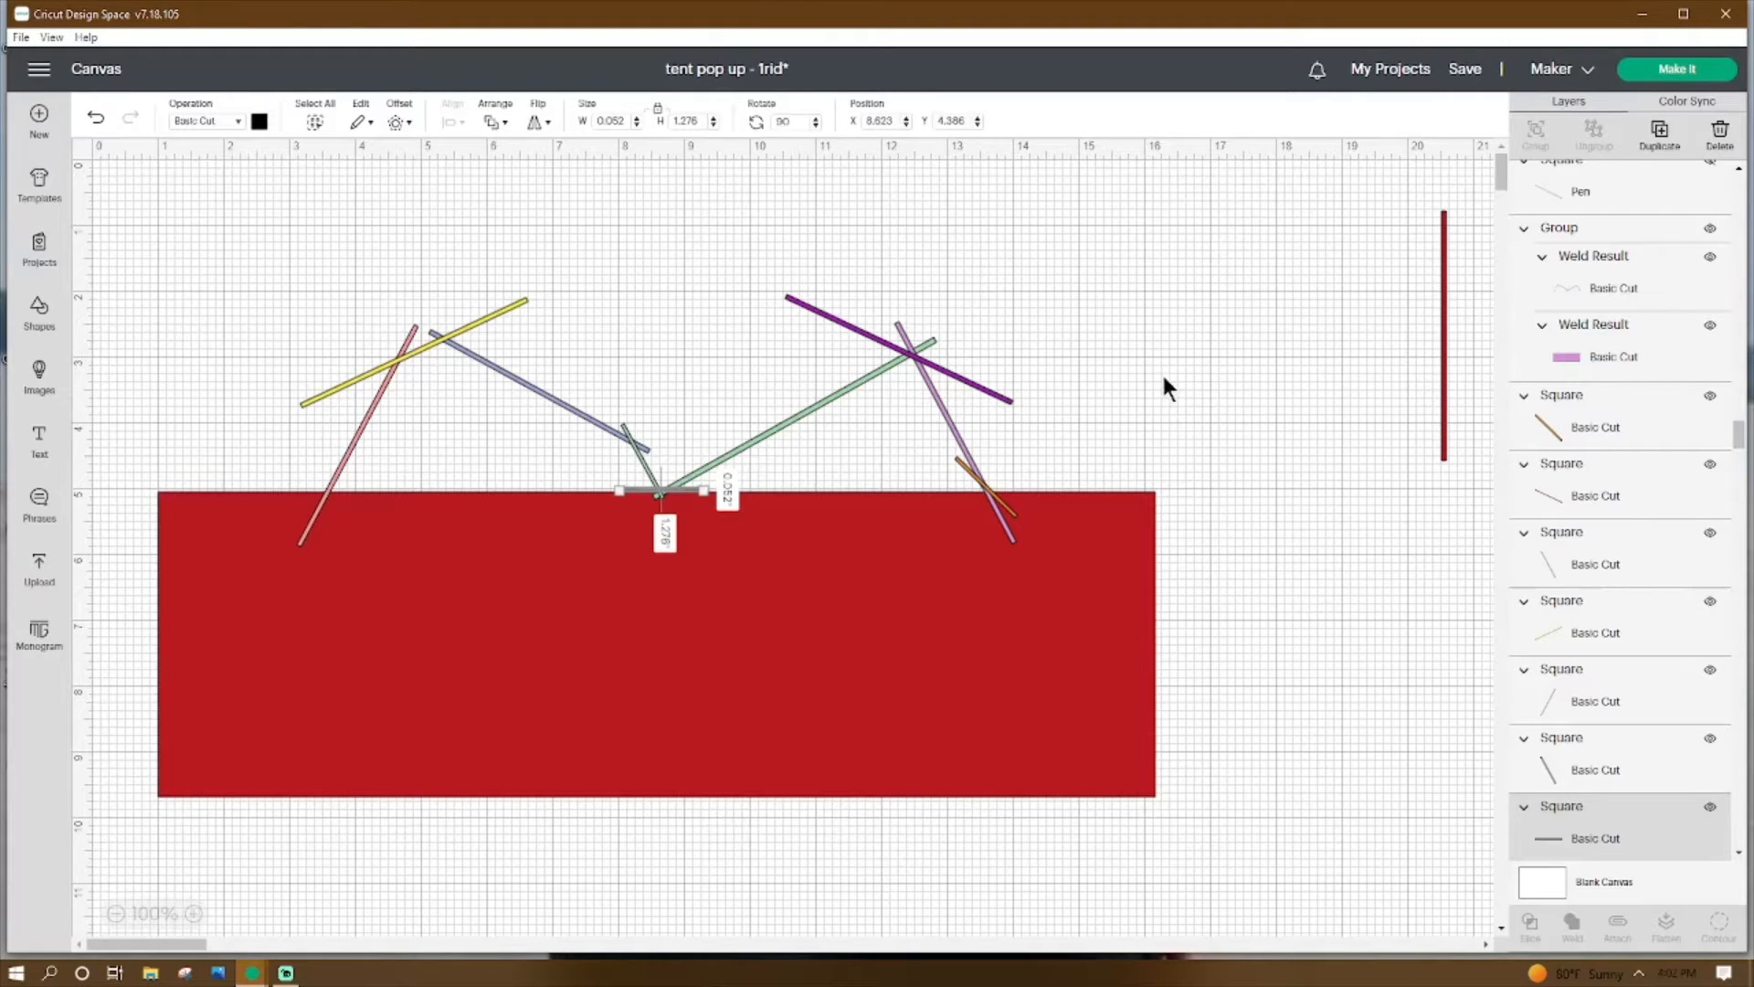
Weld the slanted pink bar and the lavender bar into one shape.
{"action": "left_click", "coordinate": [1209, 364]}
{"action": "scroll", "coordinate": [364, 340], "scroll_direction": "down", "scroll_amount": 2}
{"action": "left_click", "coordinate": [364, 333]}
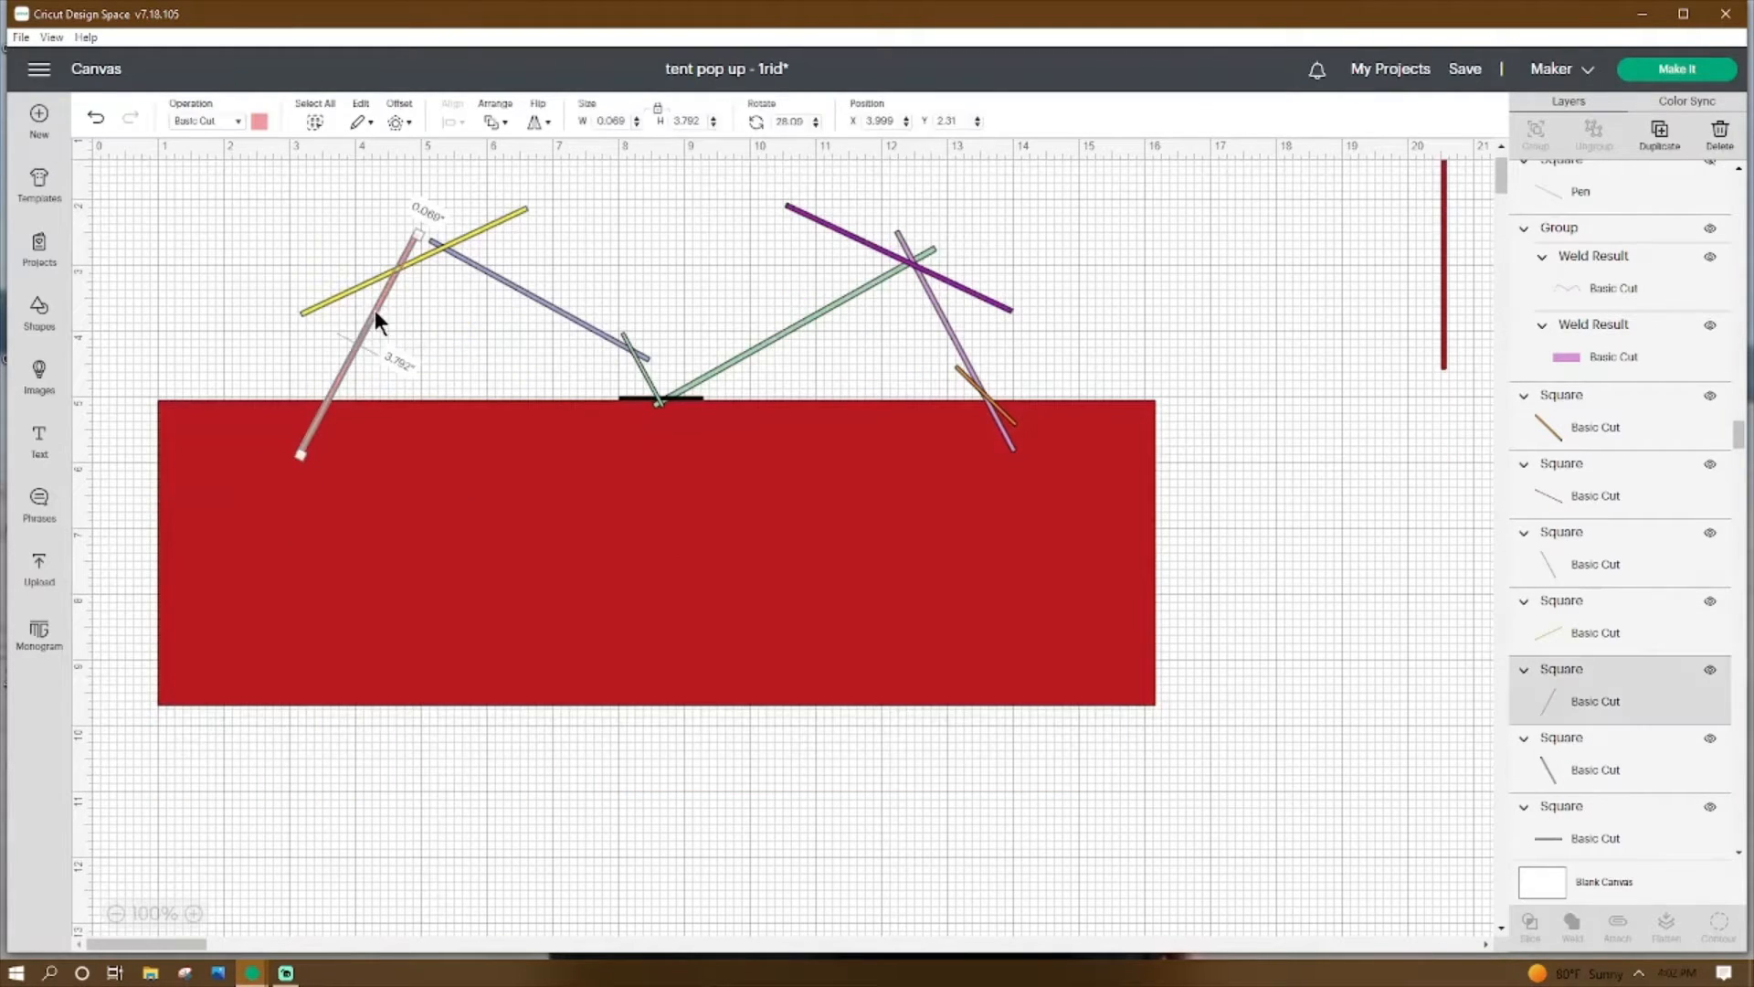
{"action": "left_click", "coordinate": [539, 288], "text": "shift"}
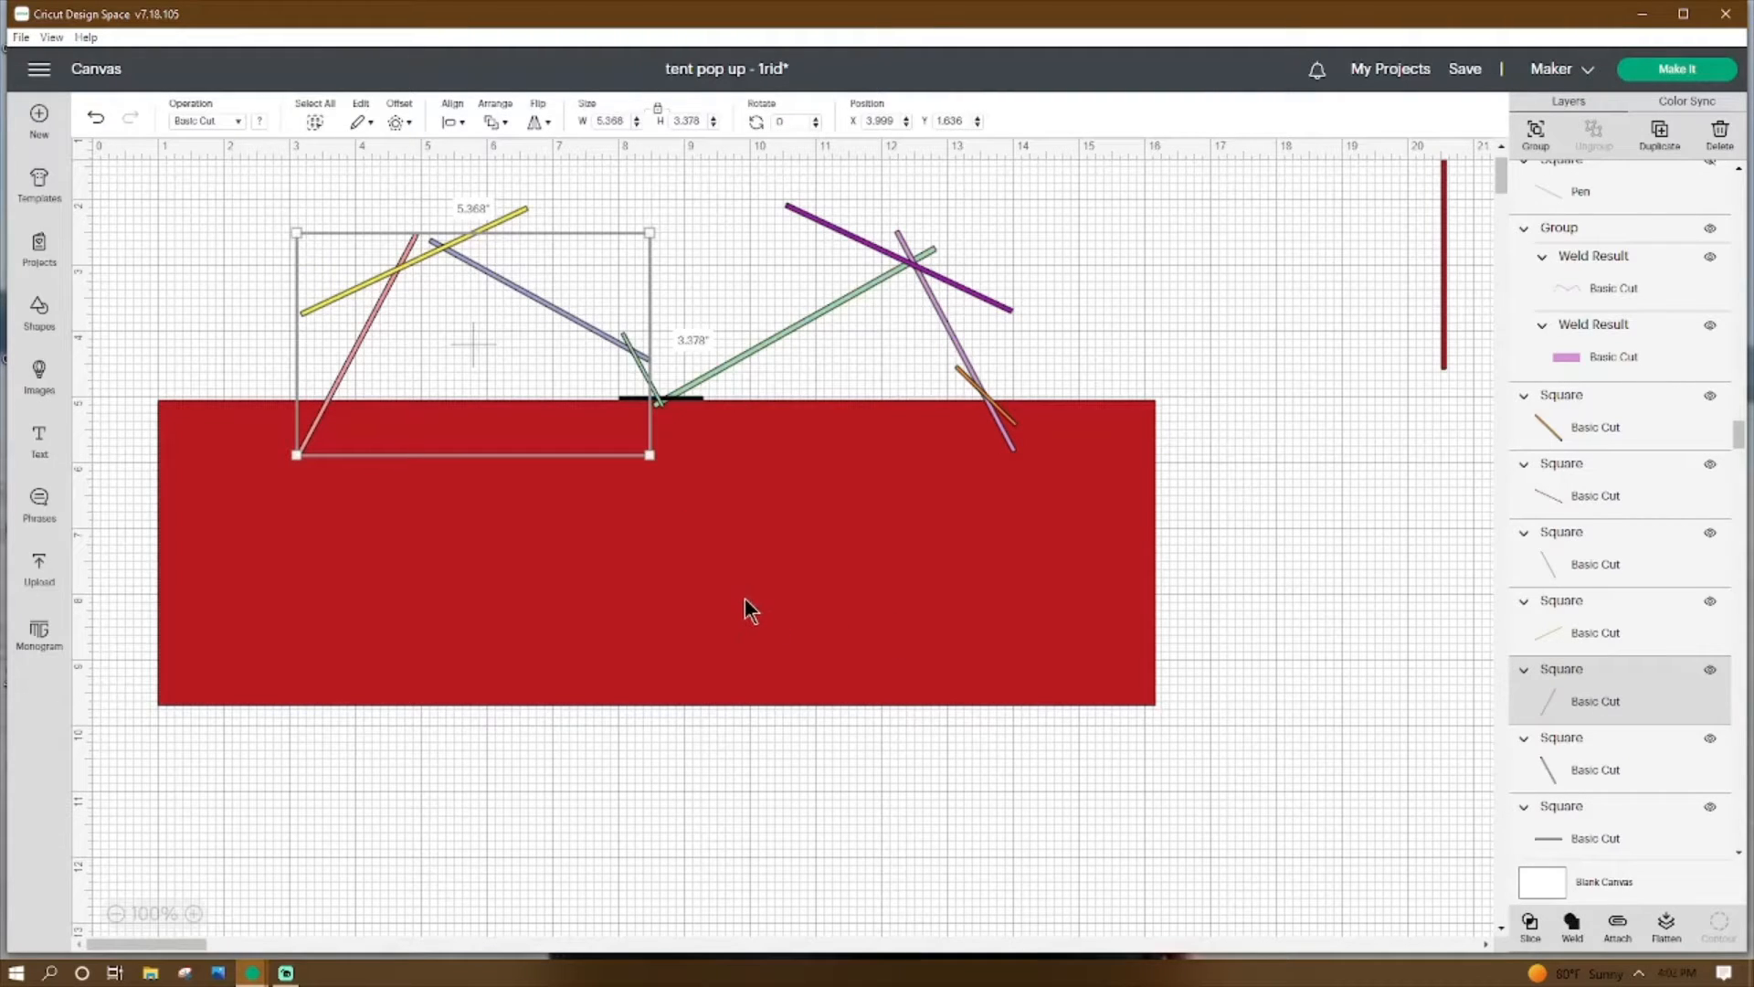
{"action": "left_click", "coordinate": [1301, 777]}
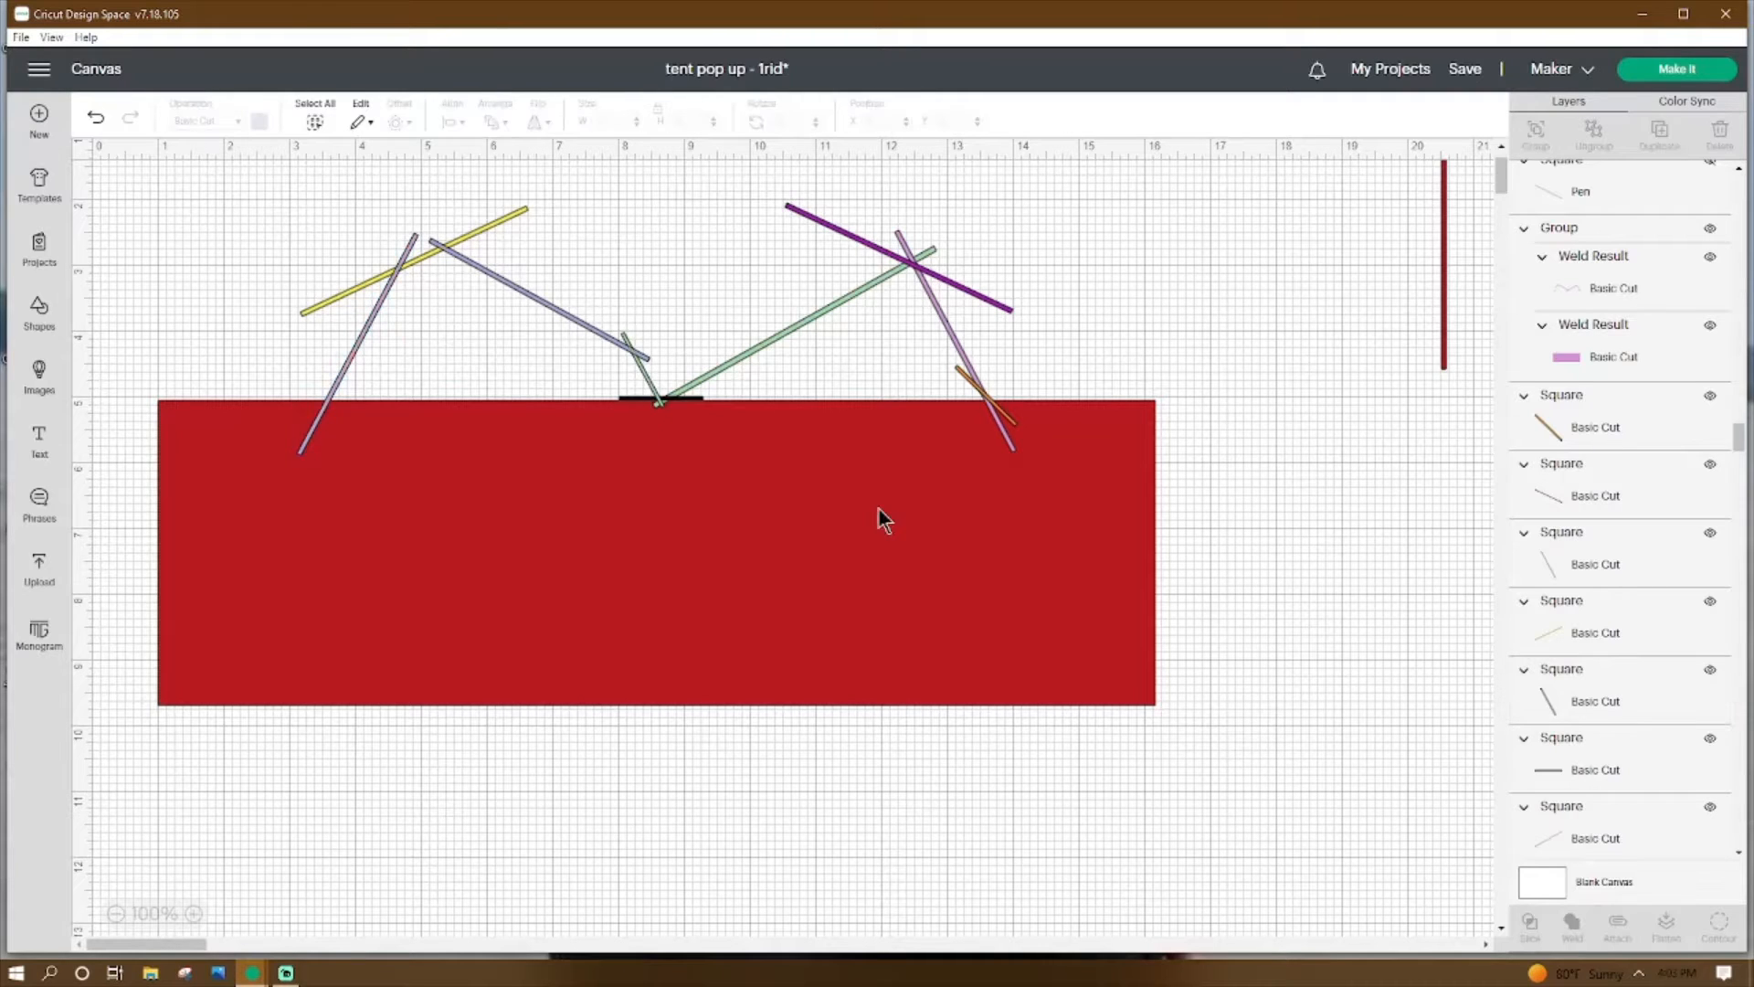
Slice the welded lavender bars with the yellow bar that crosses them.
{"action": "left_click", "coordinate": [387, 279]}
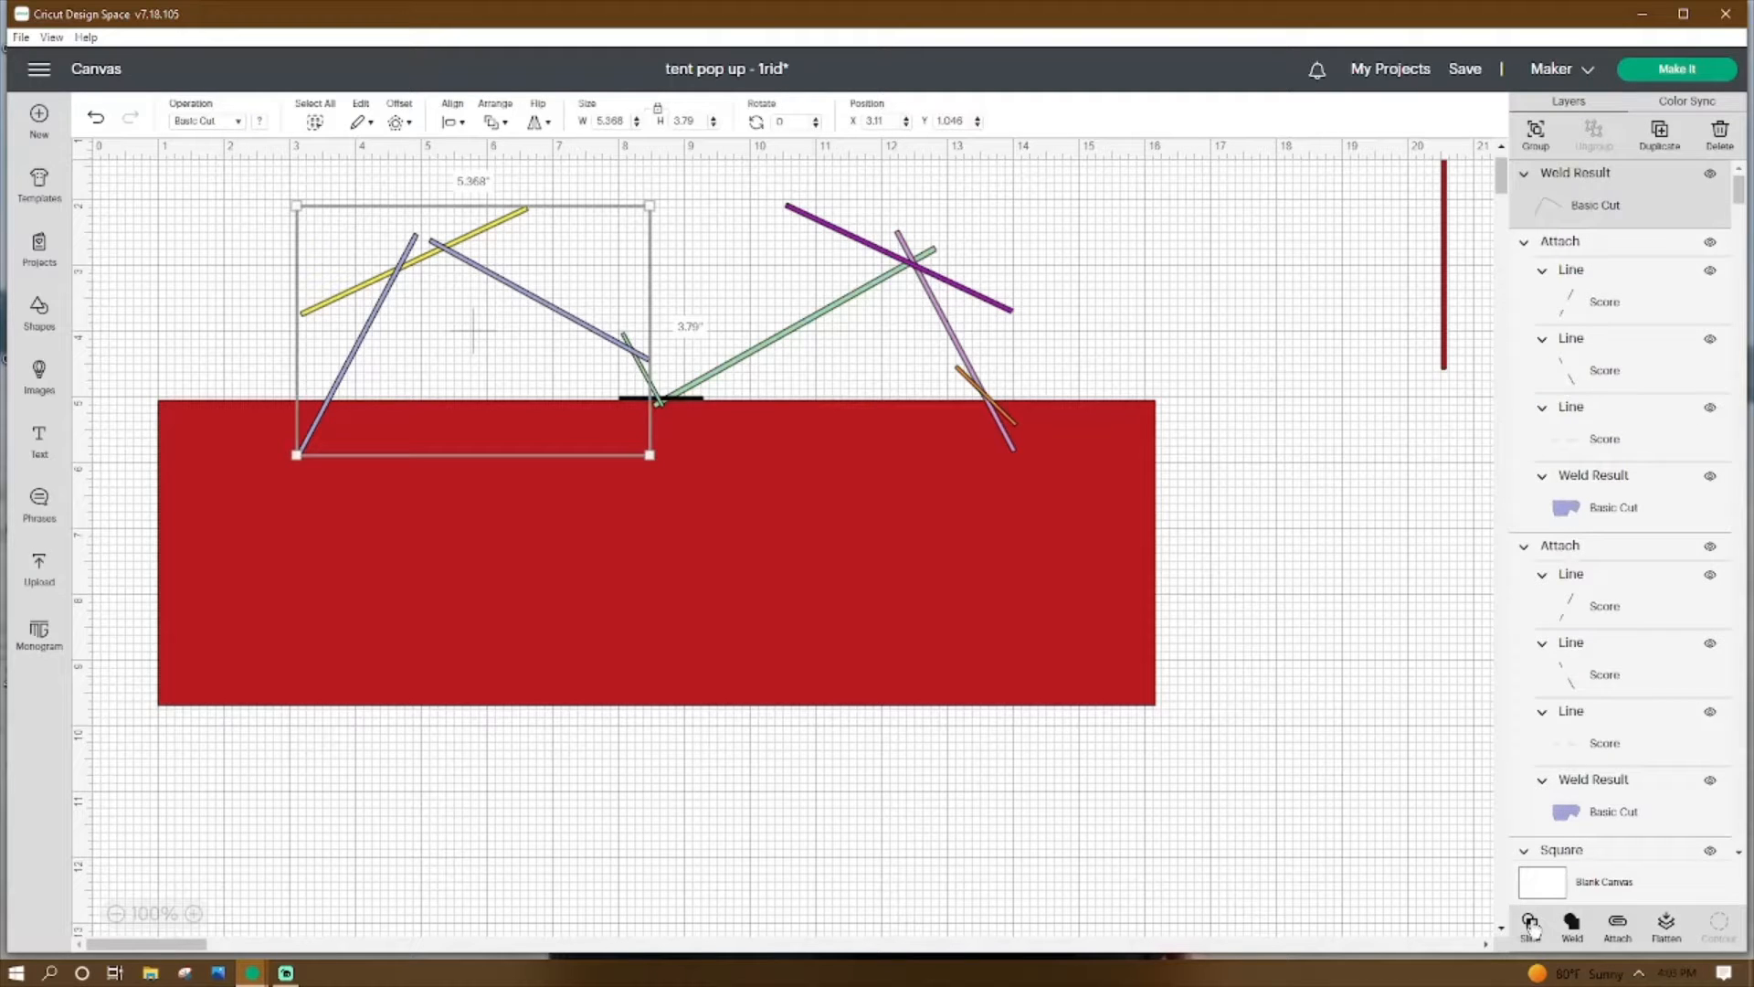
{"action": "left_click", "coordinate": [1530, 924]}
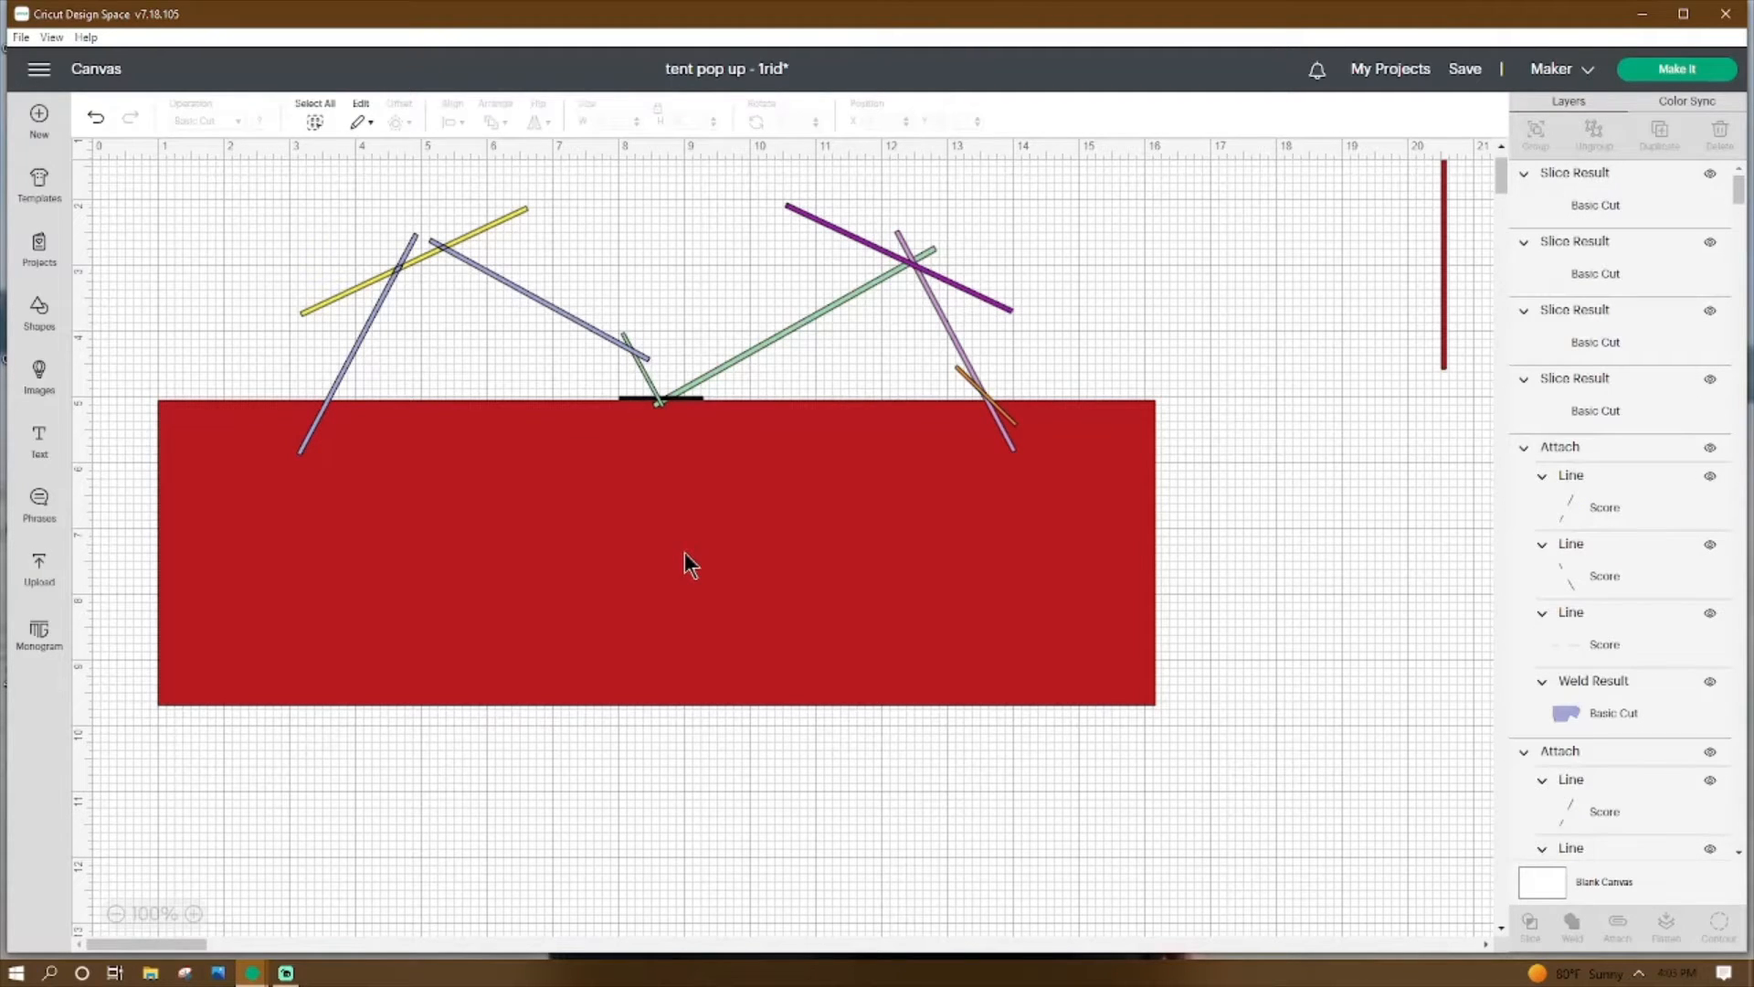
{"action": "left_click", "coordinate": [504, 212]}
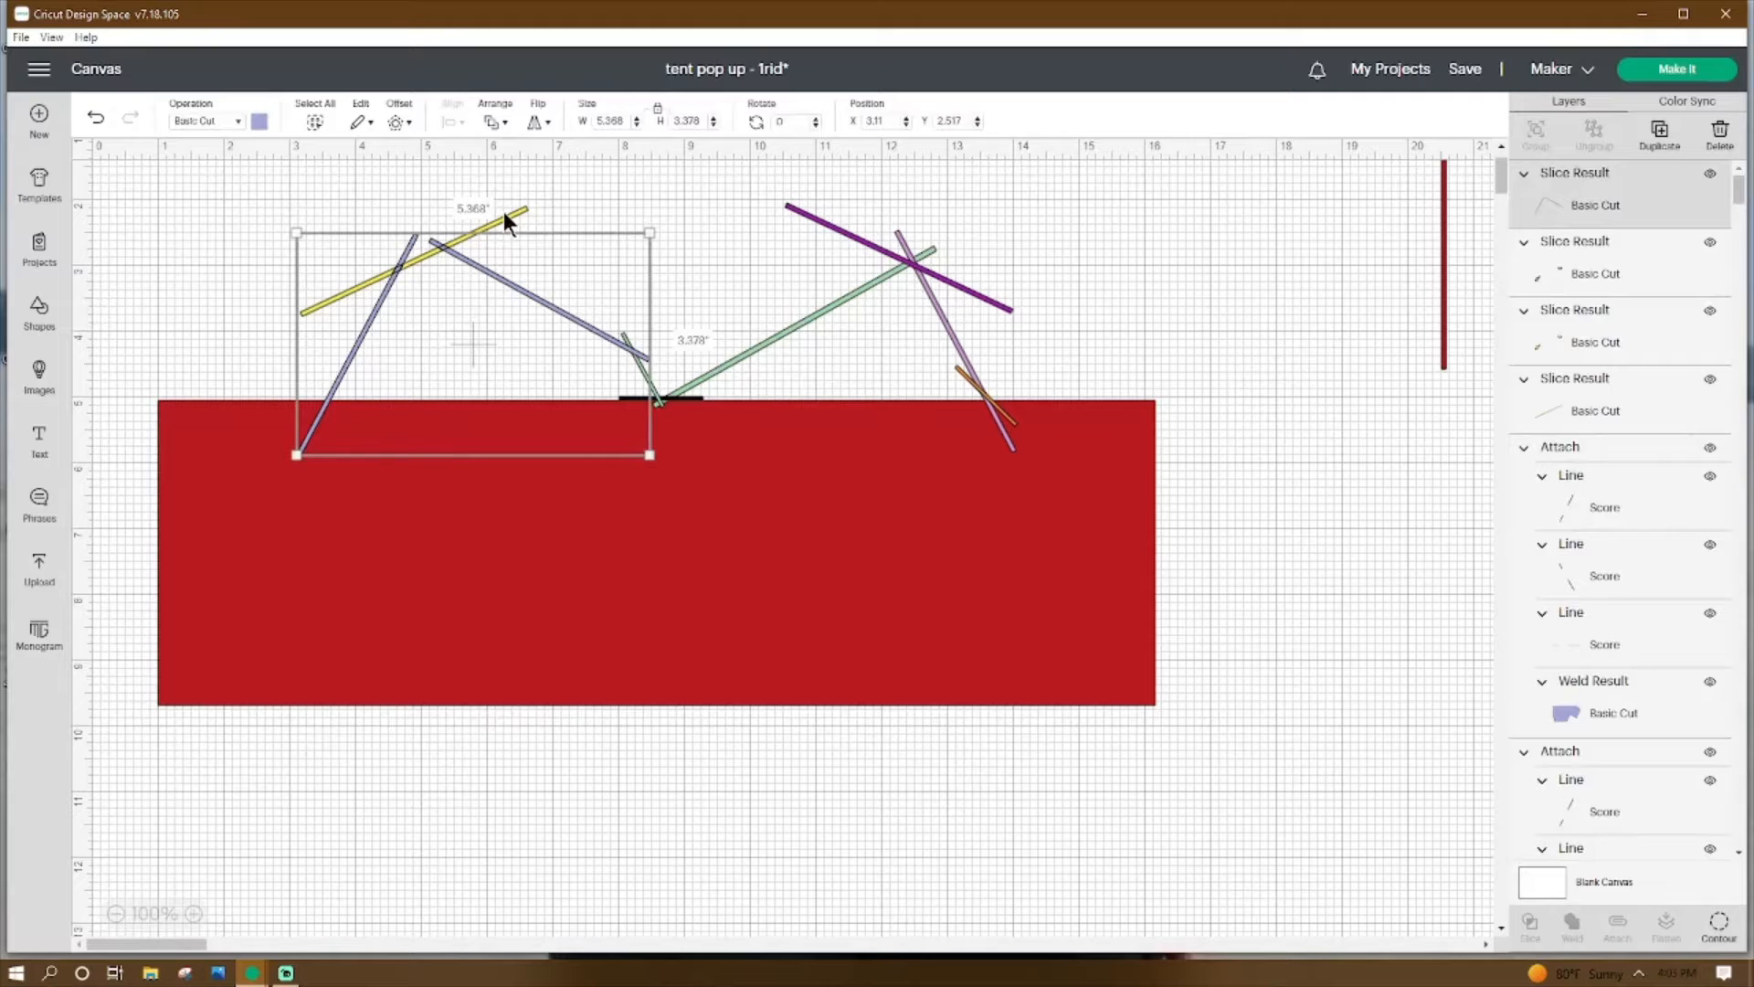
Hide the two outer segments of the sliced yellow bar, keeping only the short piece between the lavender bars.
{"action": "left_click", "coordinate": [503, 211]}
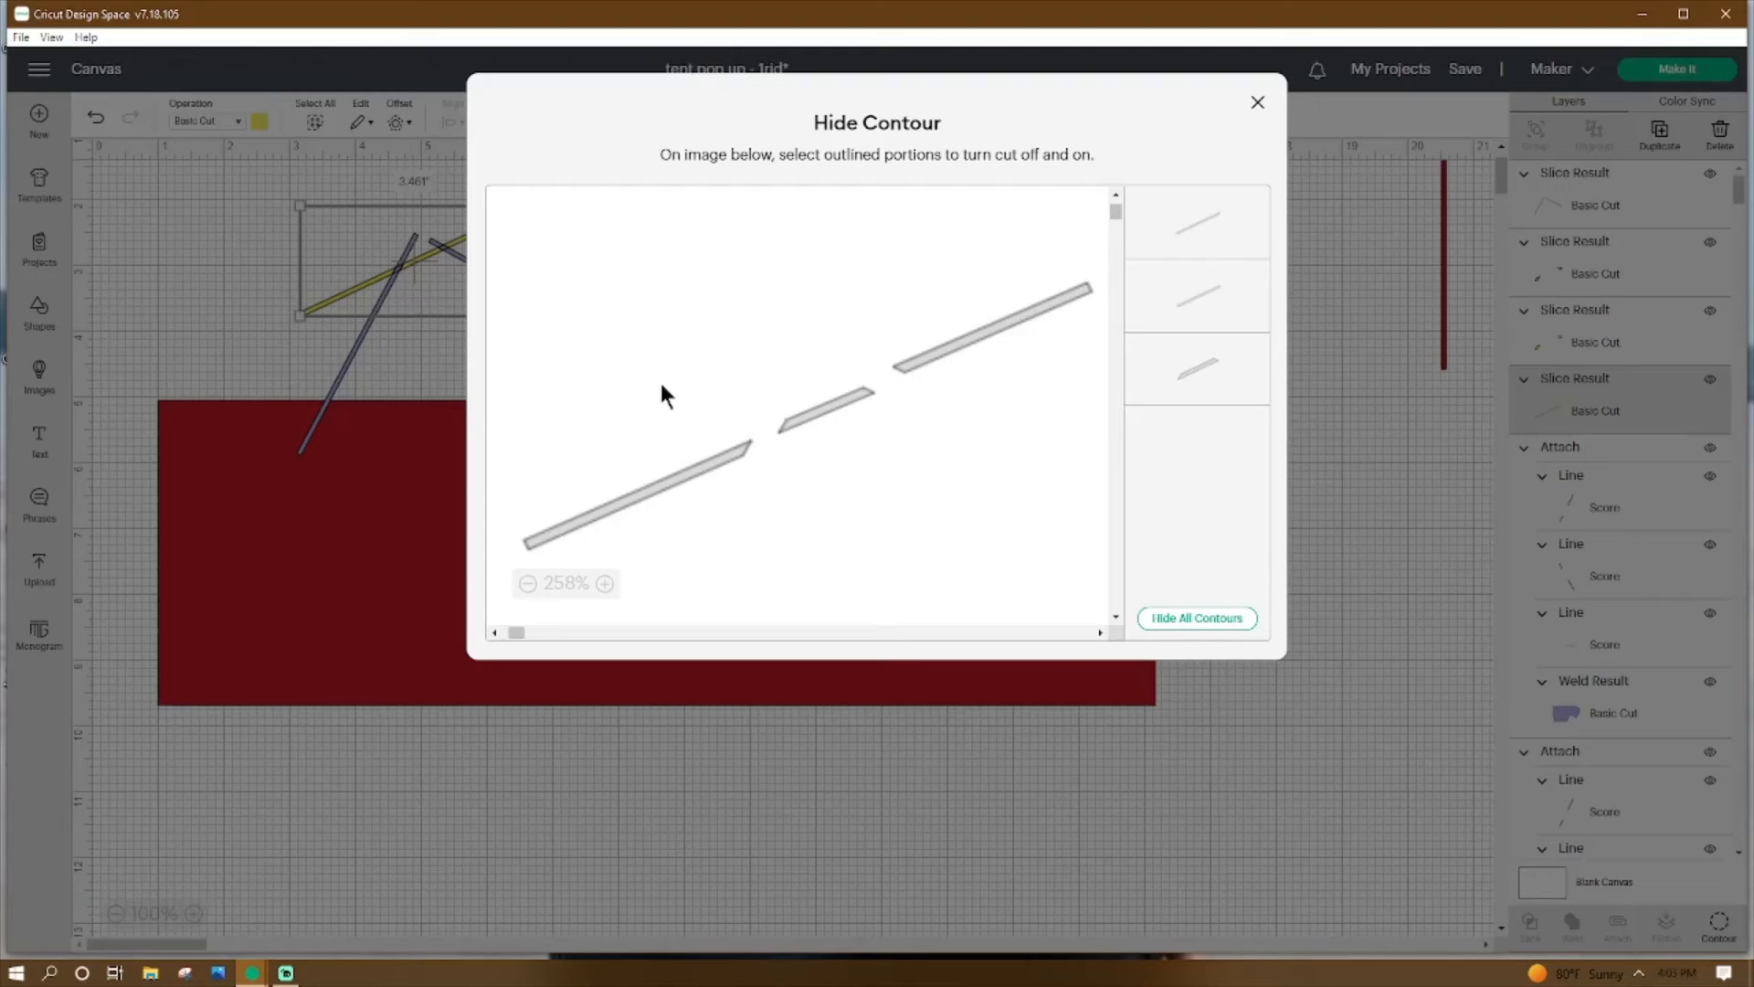
{"action": "left_click", "coordinate": [964, 358]}
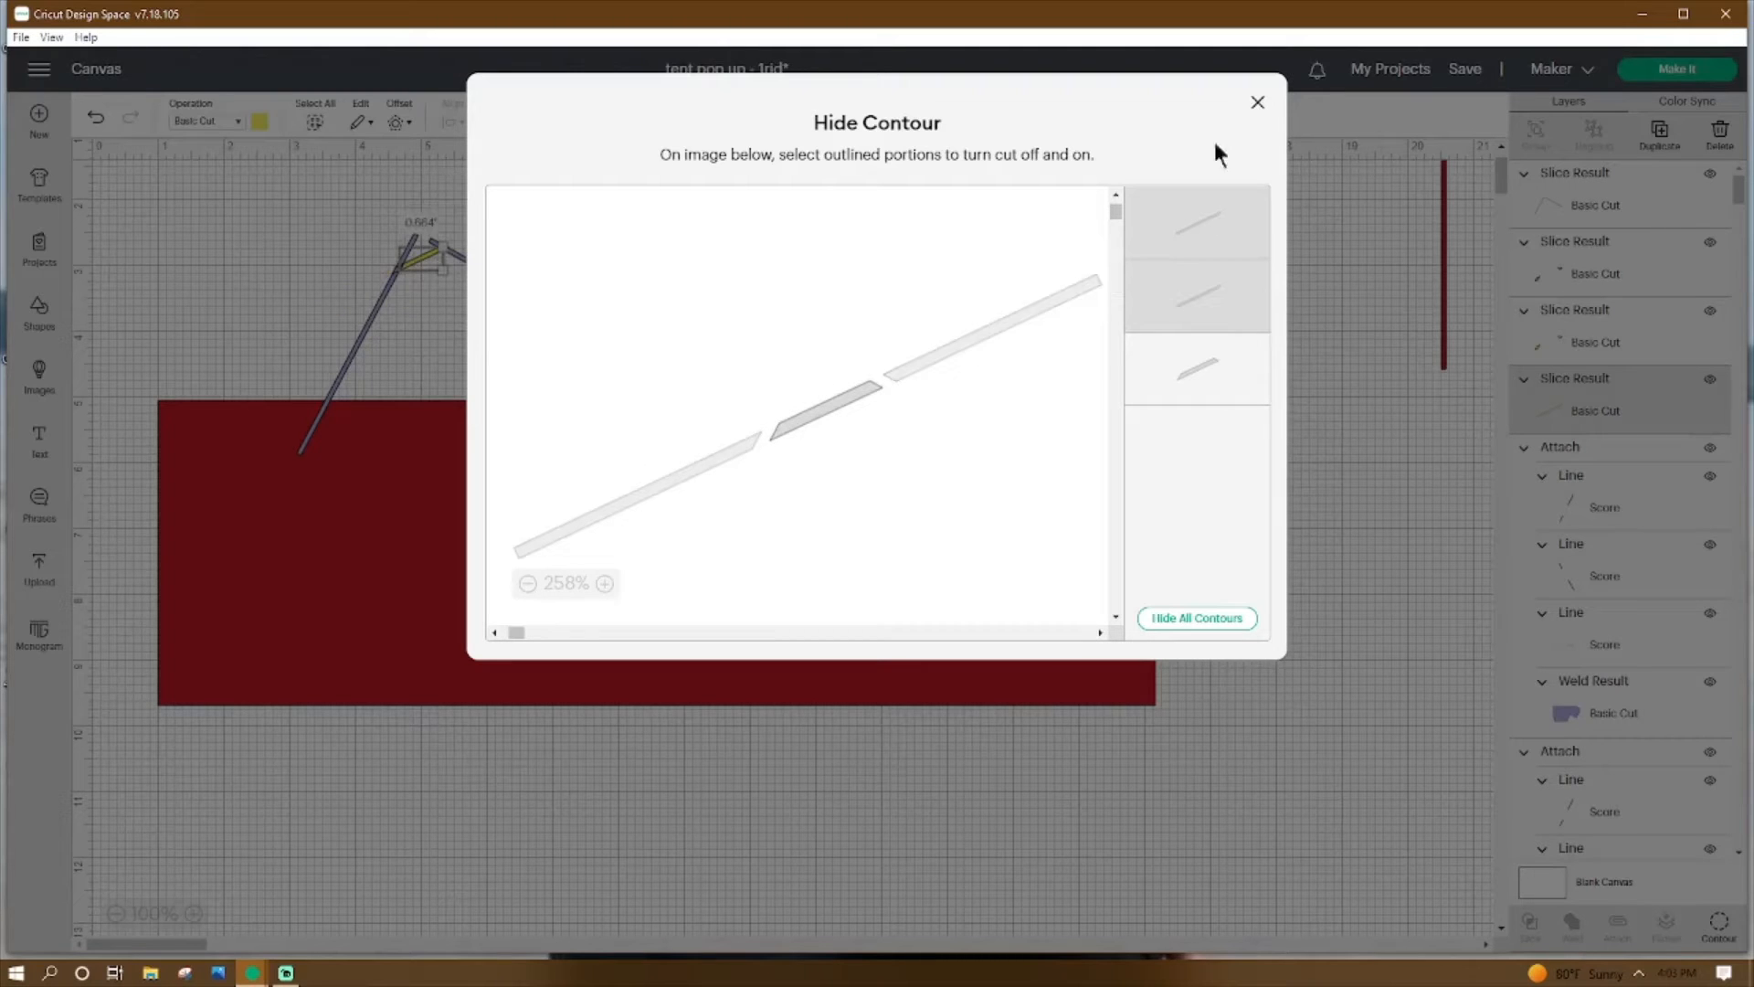
{"action": "left_click", "coordinate": [1257, 102]}
{"action": "left_click", "coordinate": [301, 232]}
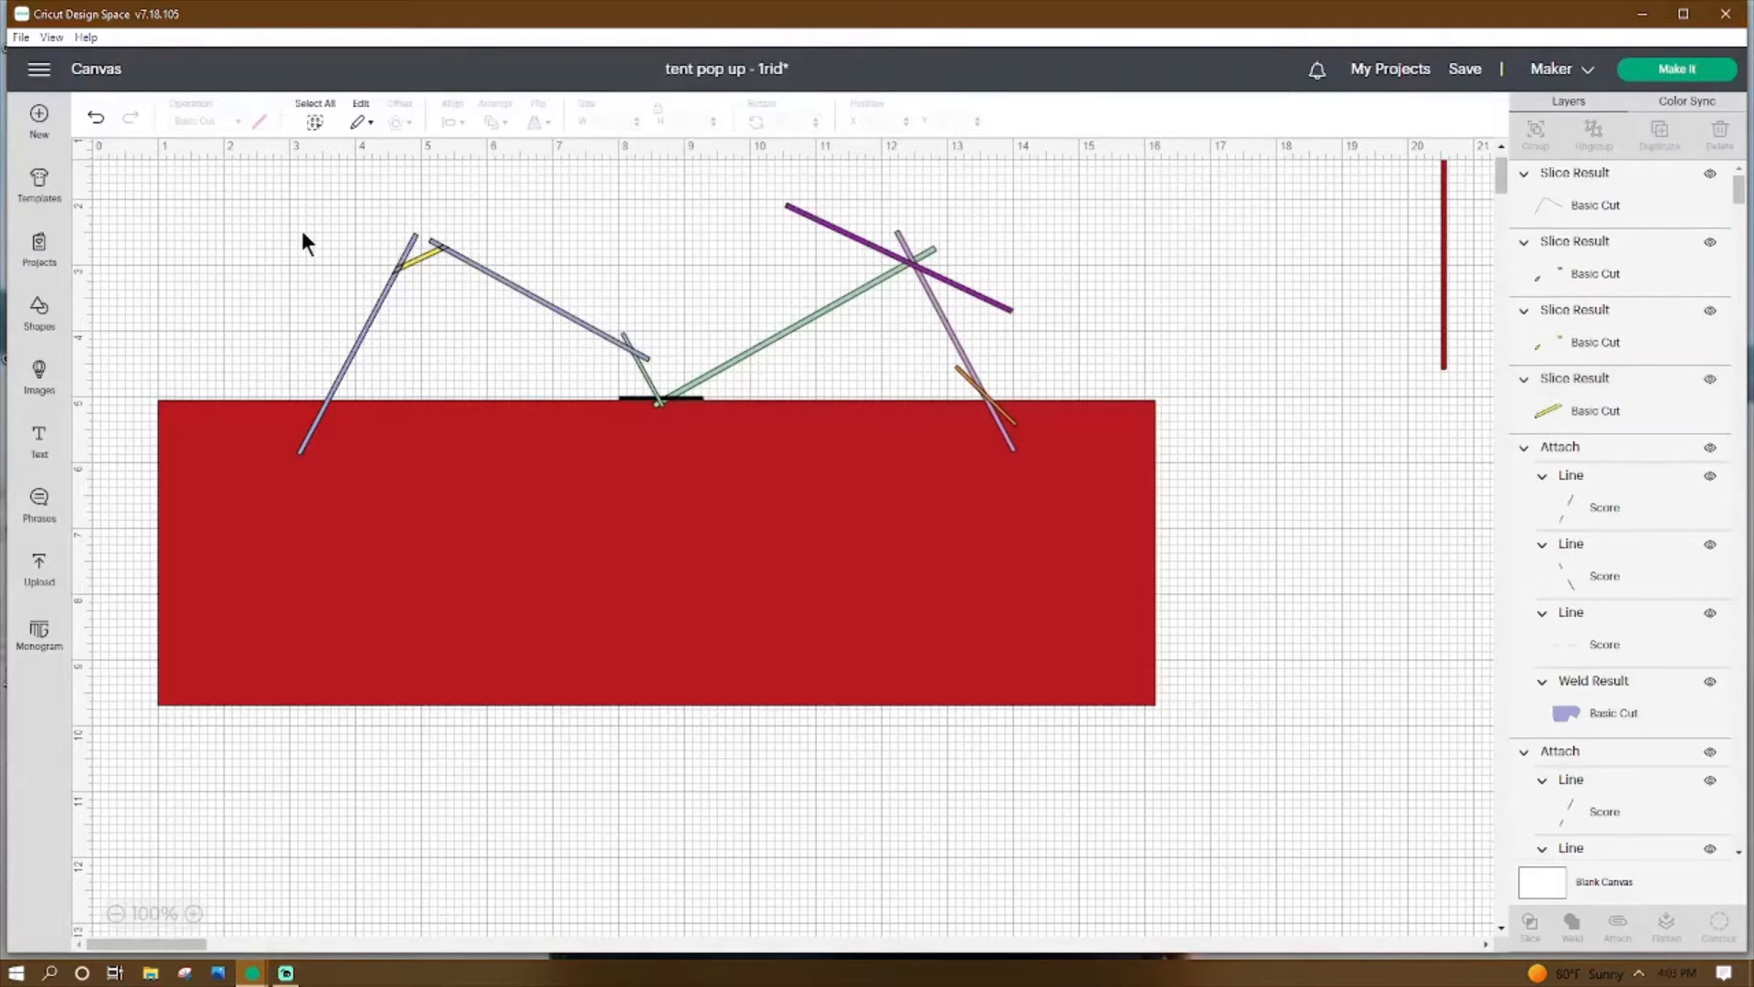
Hide the two short tips of the welded lavender bars that extend above the yellow piece.
{"action": "left_click", "coordinate": [347, 364]}
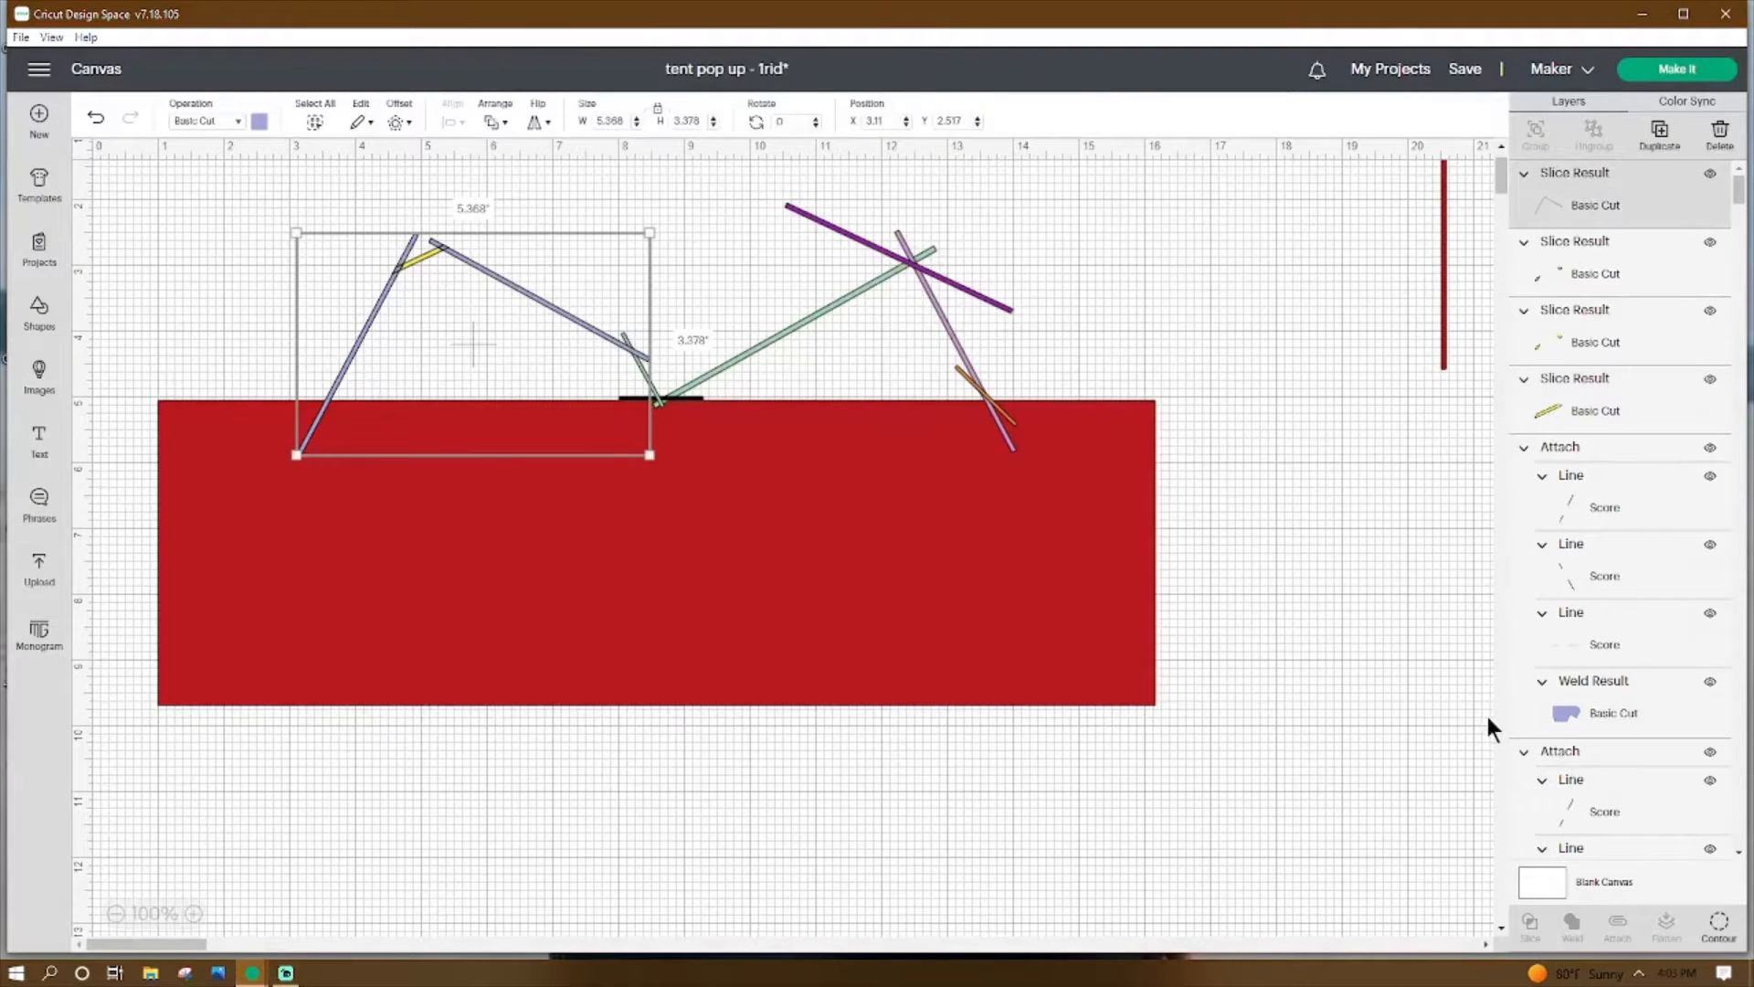
{"action": "left_click", "coordinate": [1719, 922]}
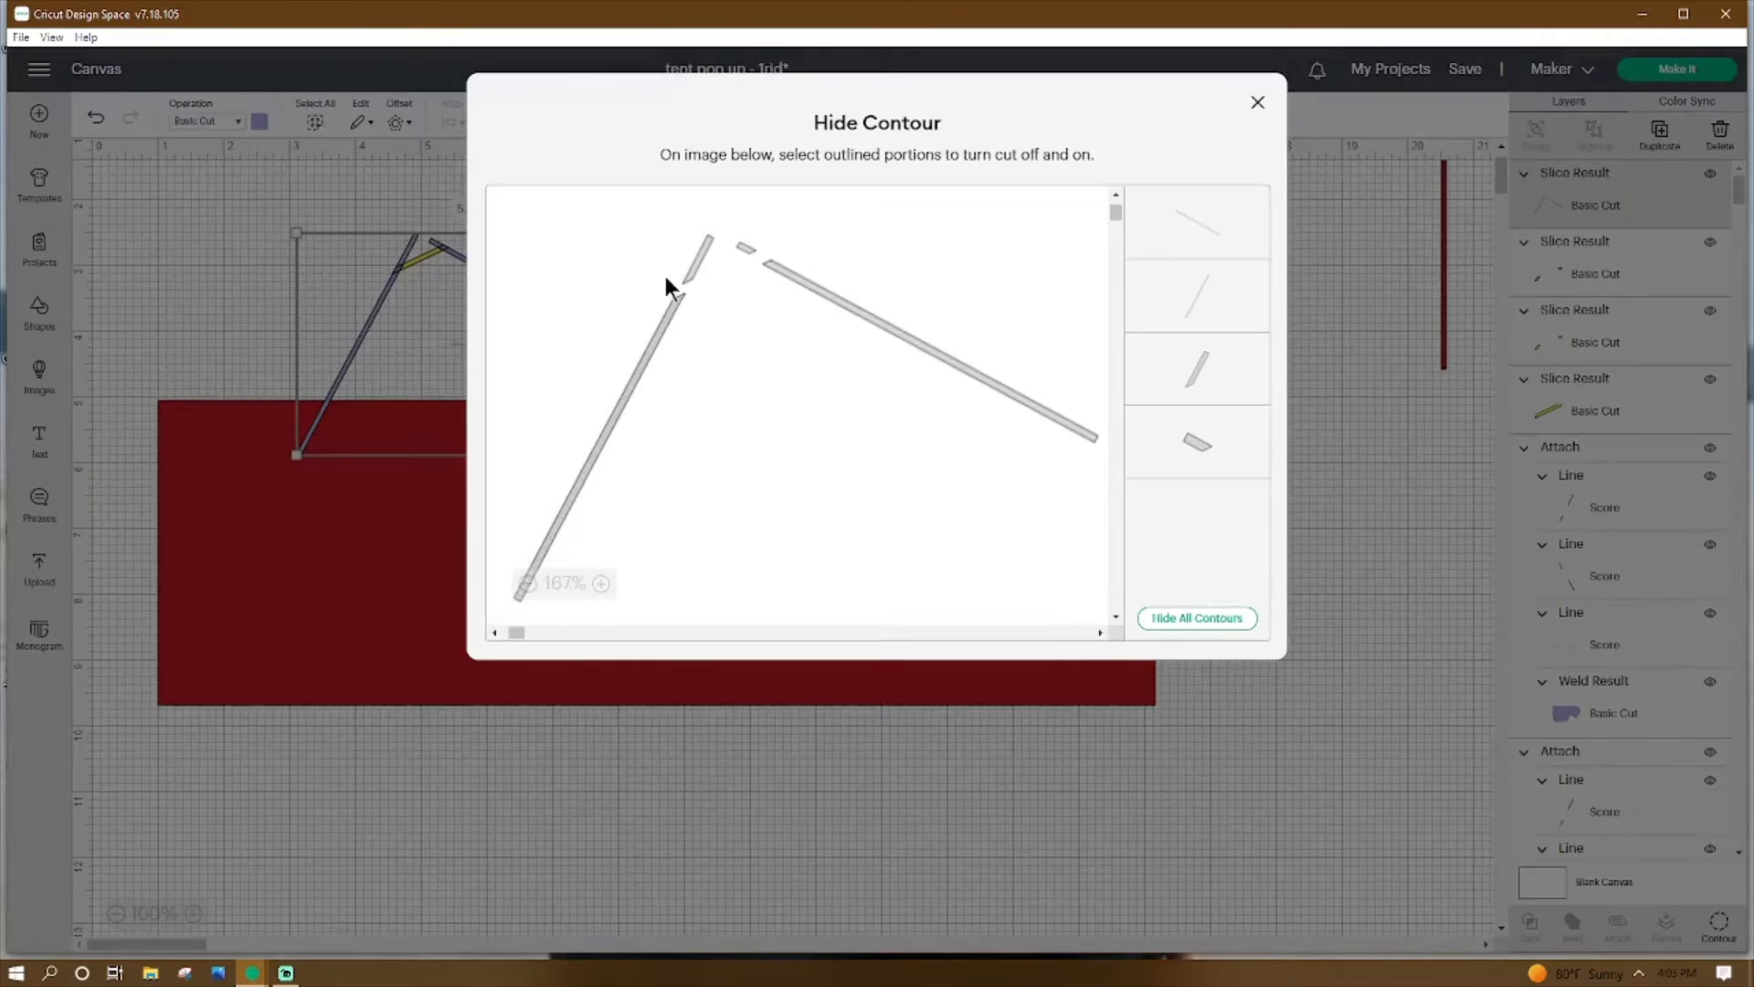
{"action": "left_click", "coordinate": [696, 258]}
{"action": "left_click", "coordinate": [744, 245]}
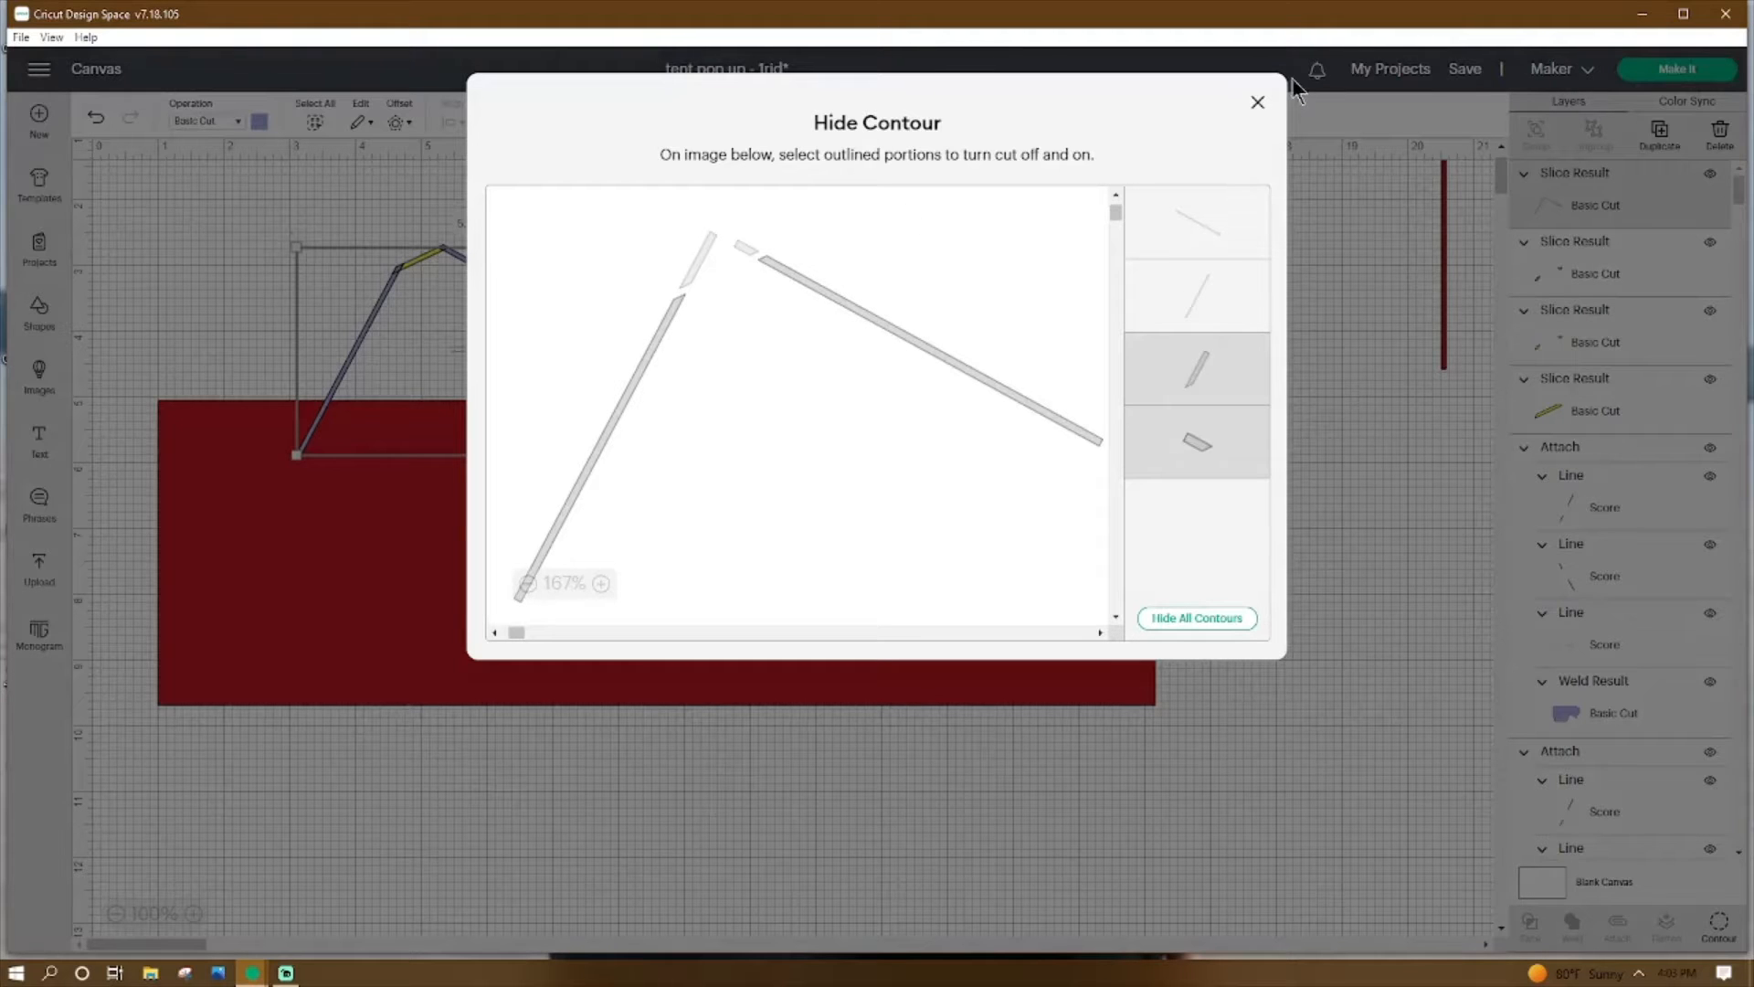
{"action": "left_click", "coordinate": [1258, 102]}
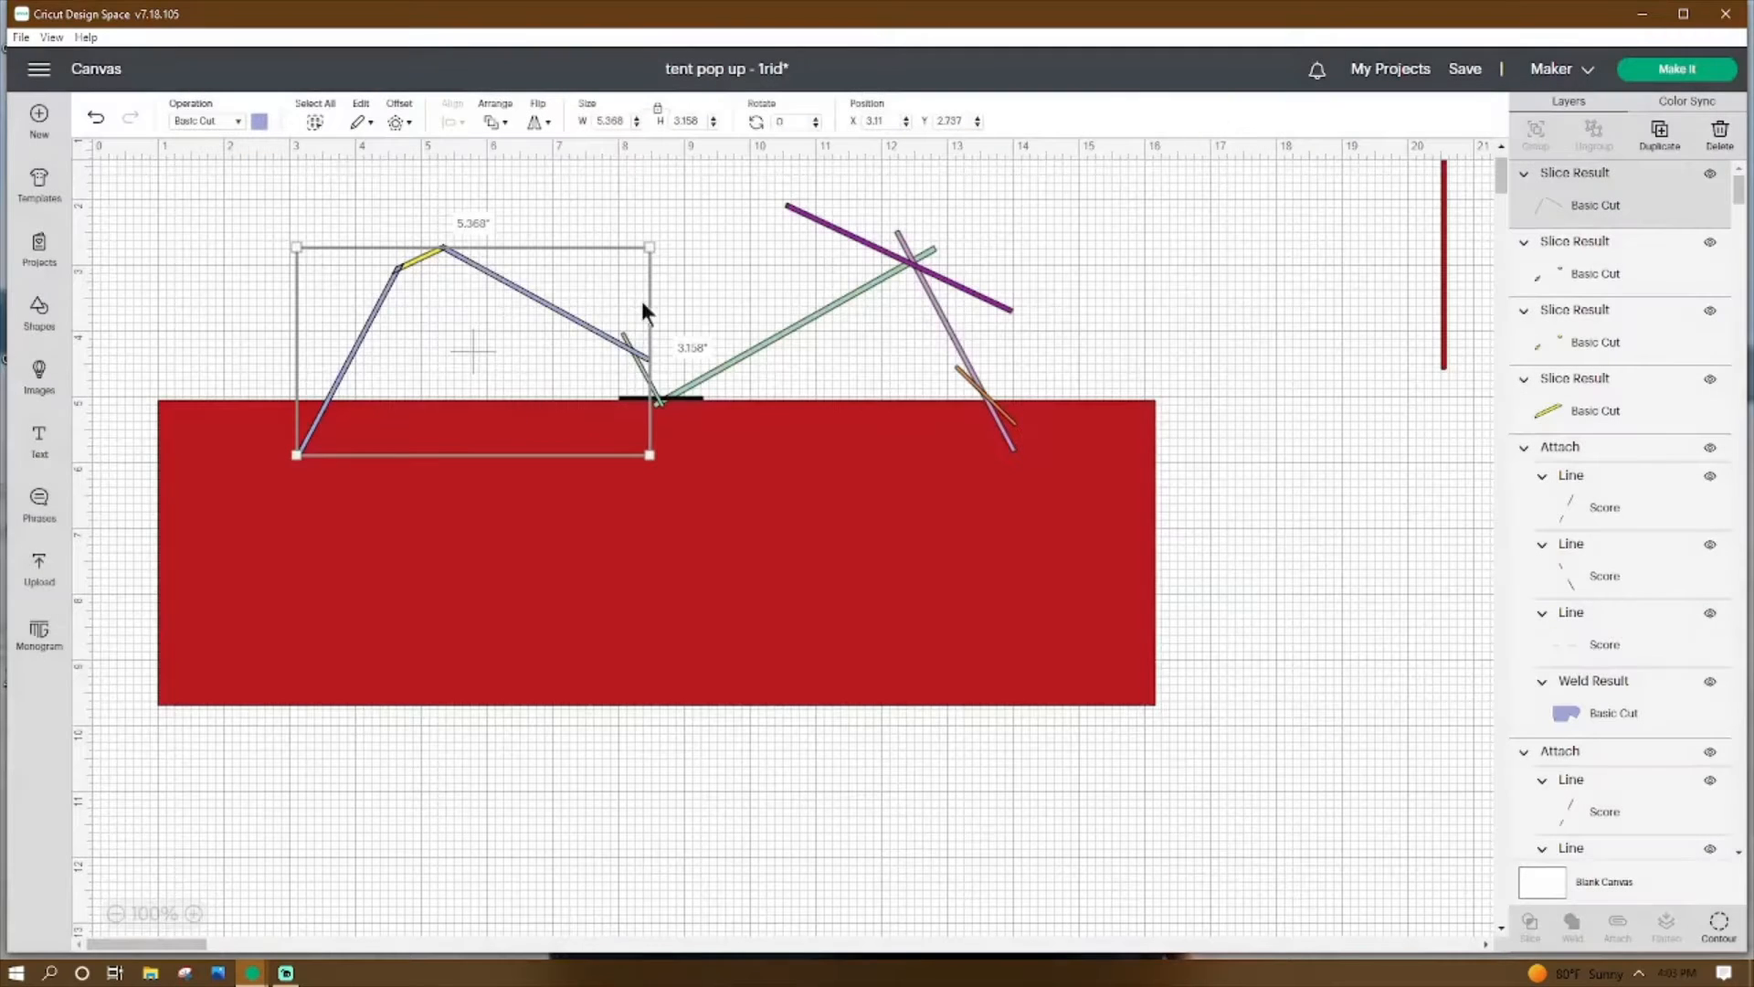
Weld the short yellow piece and the trimmed lavender bars into one outline.
{"action": "left_click", "coordinate": [412, 189]}
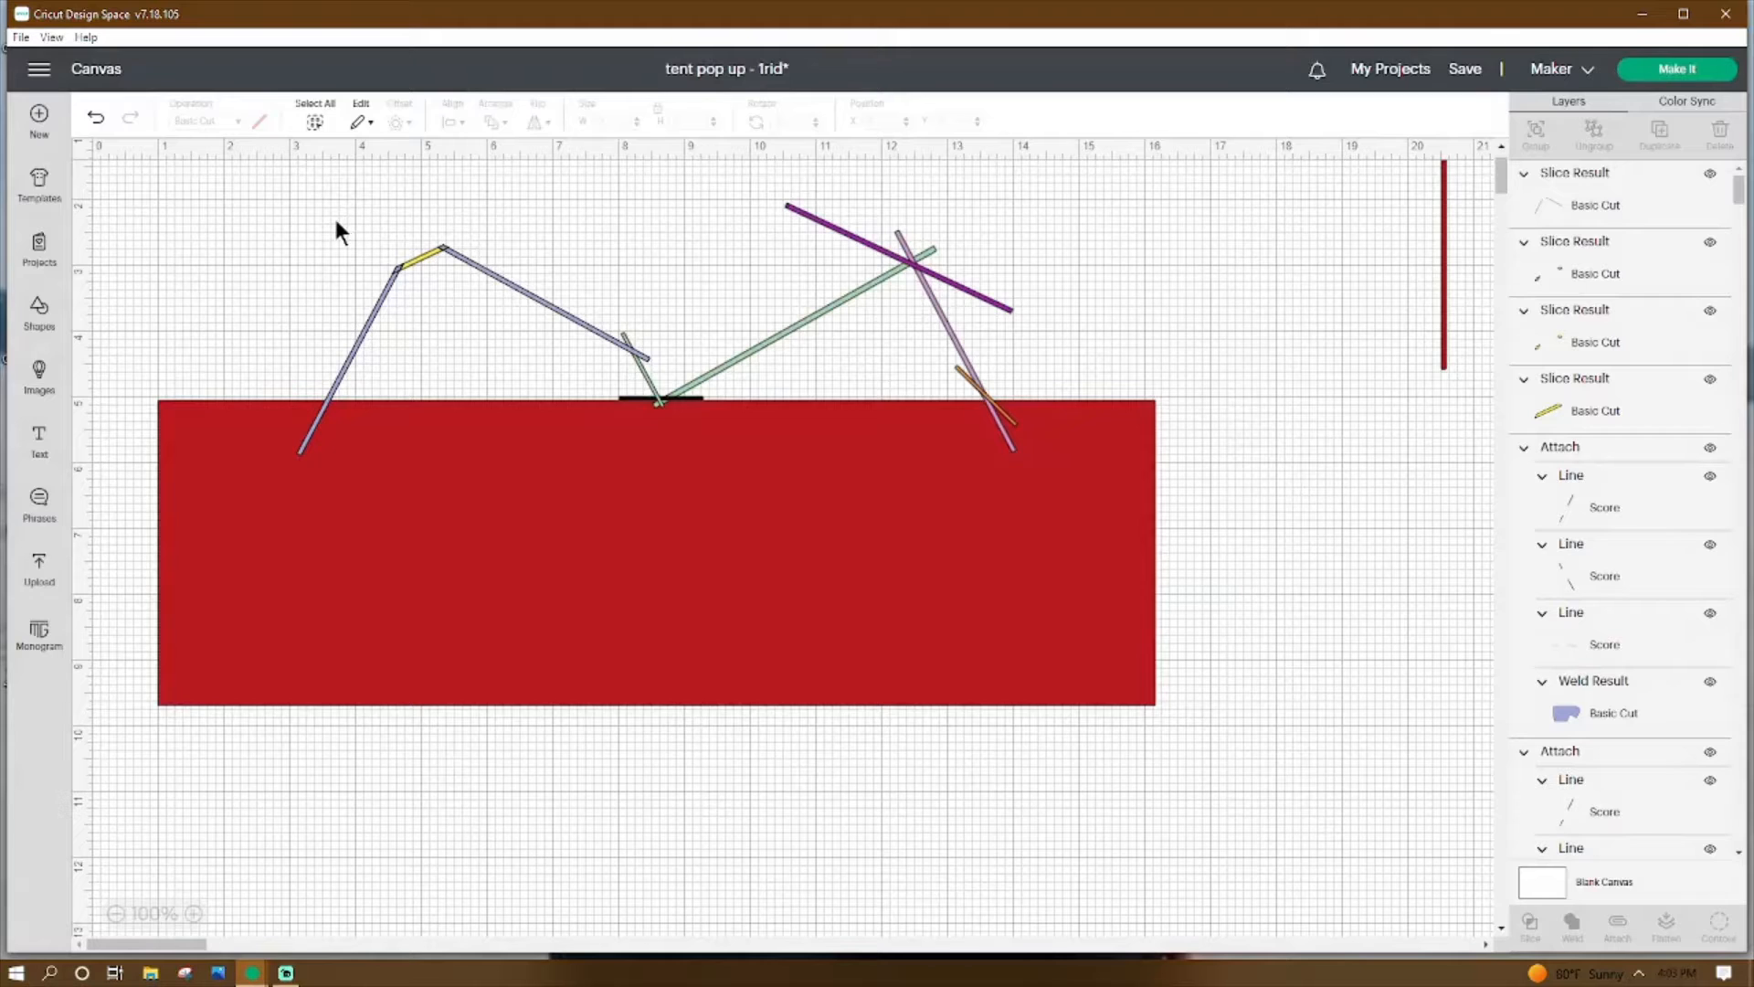
{"action": "left_click_drag", "start_coordinate": [340, 222], "coordinate": [465, 283]}
{"action": "left_click", "coordinate": [1574, 933]}
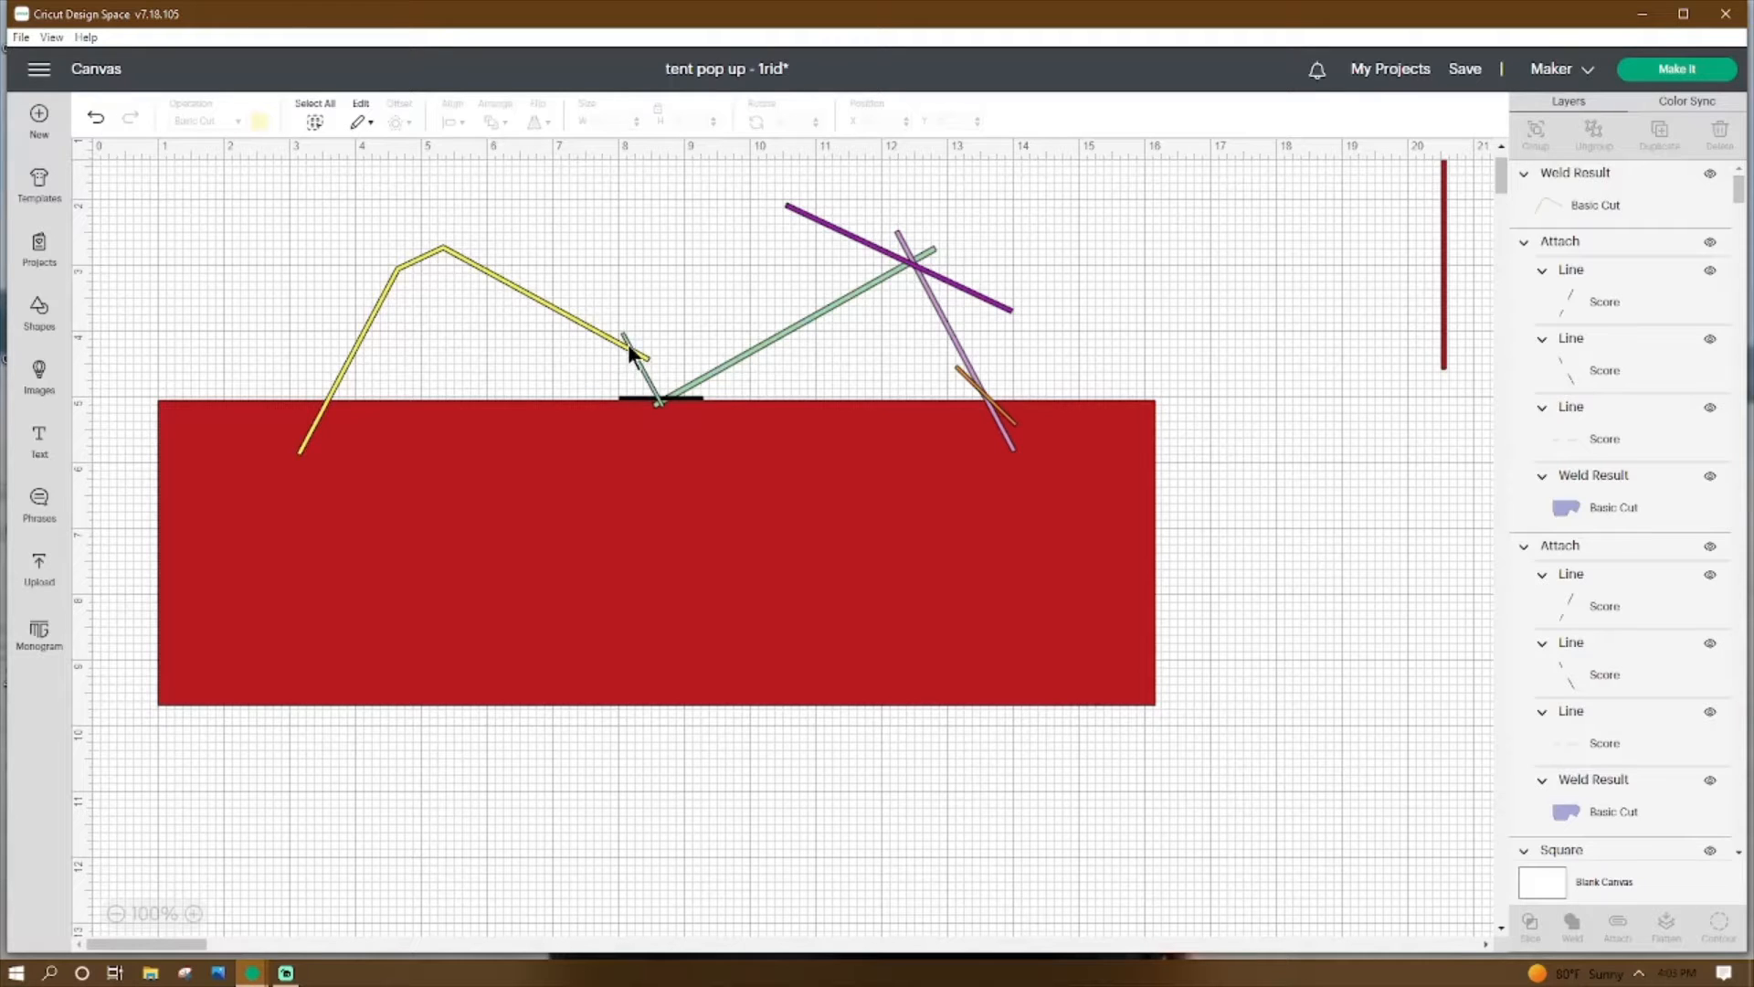
Slice the welded yellow outline with the short green bar that crosses its lower end.
{"action": "left_click", "coordinate": [559, 302]}
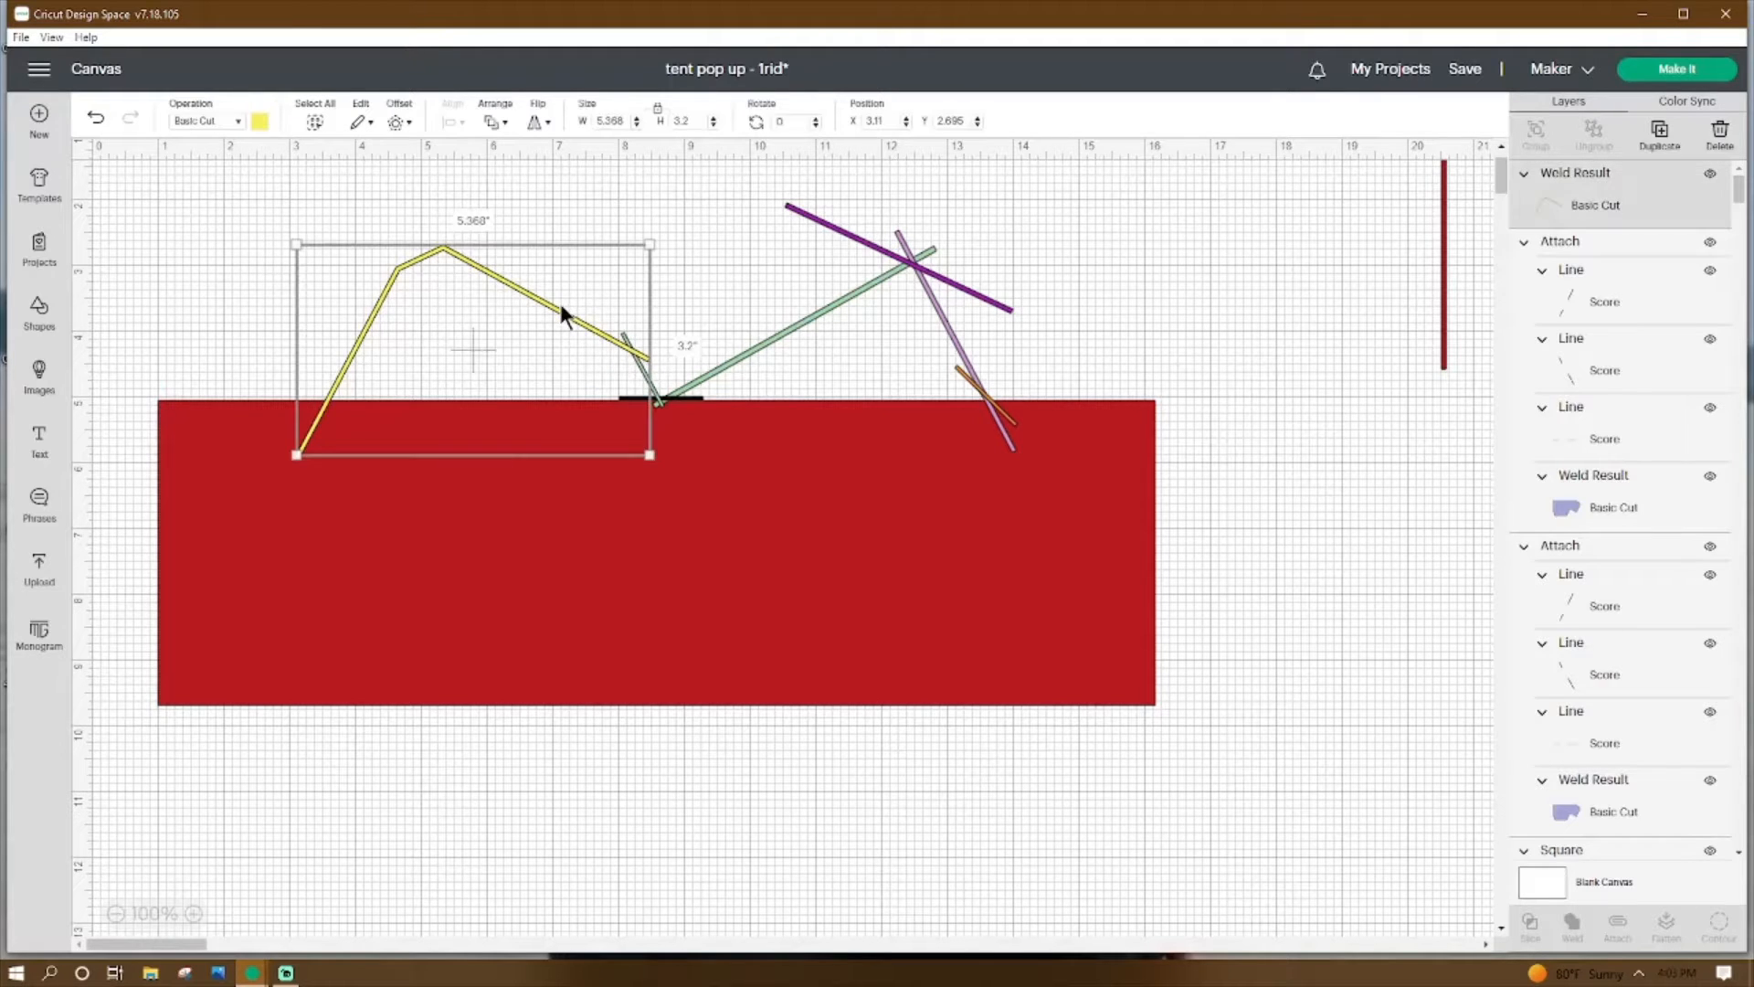
{"action": "left_click", "coordinate": [660, 396], "text": "shift"}
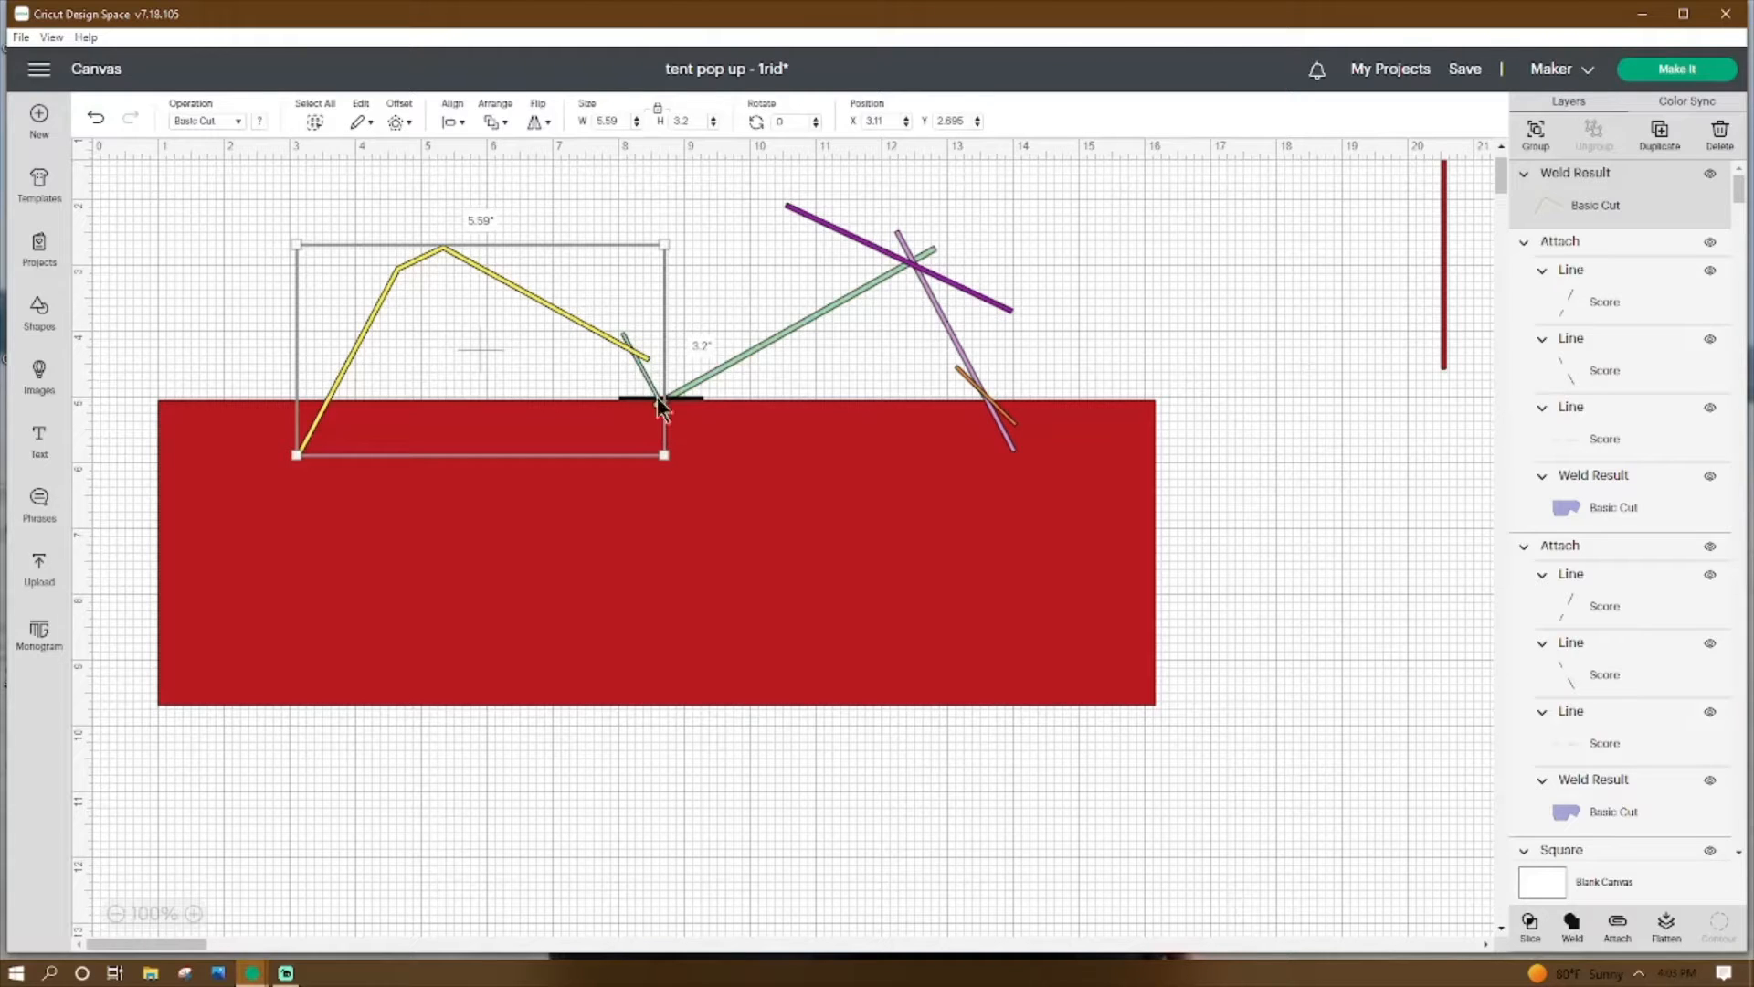
{"action": "left_click", "coordinate": [1529, 922]}
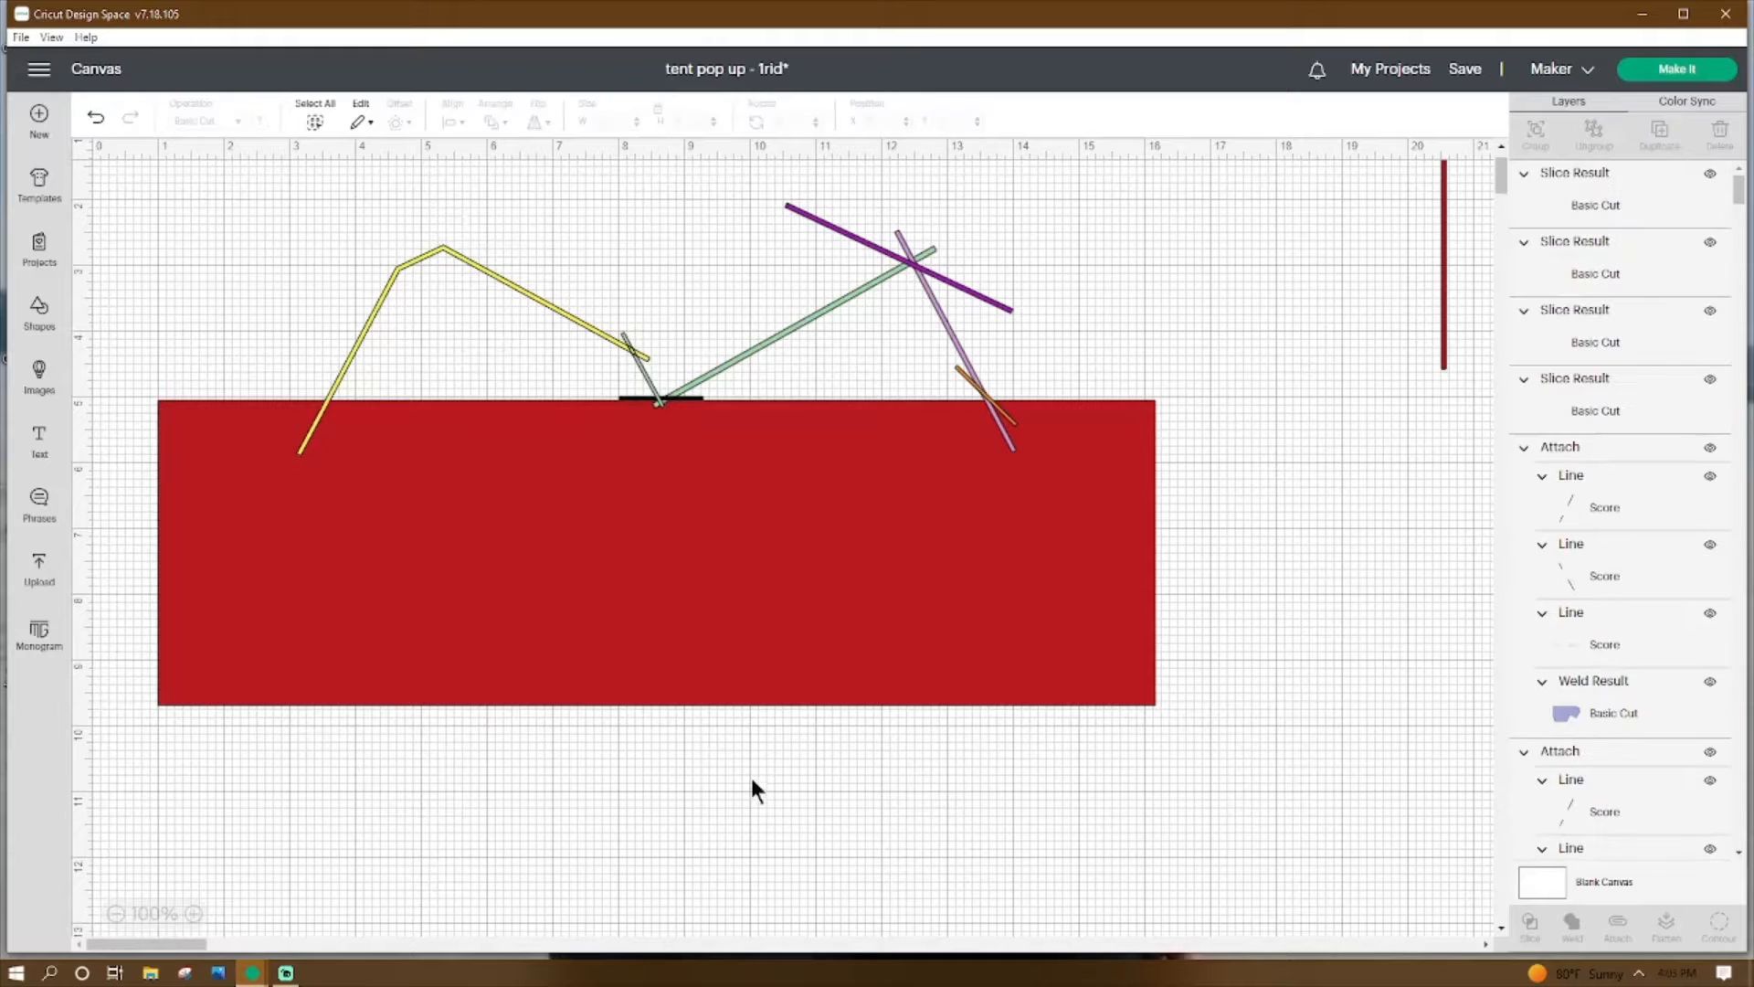
{"action": "scroll", "coordinate": [576, 511], "scroll_direction": "up", "scroll_amount": 1}
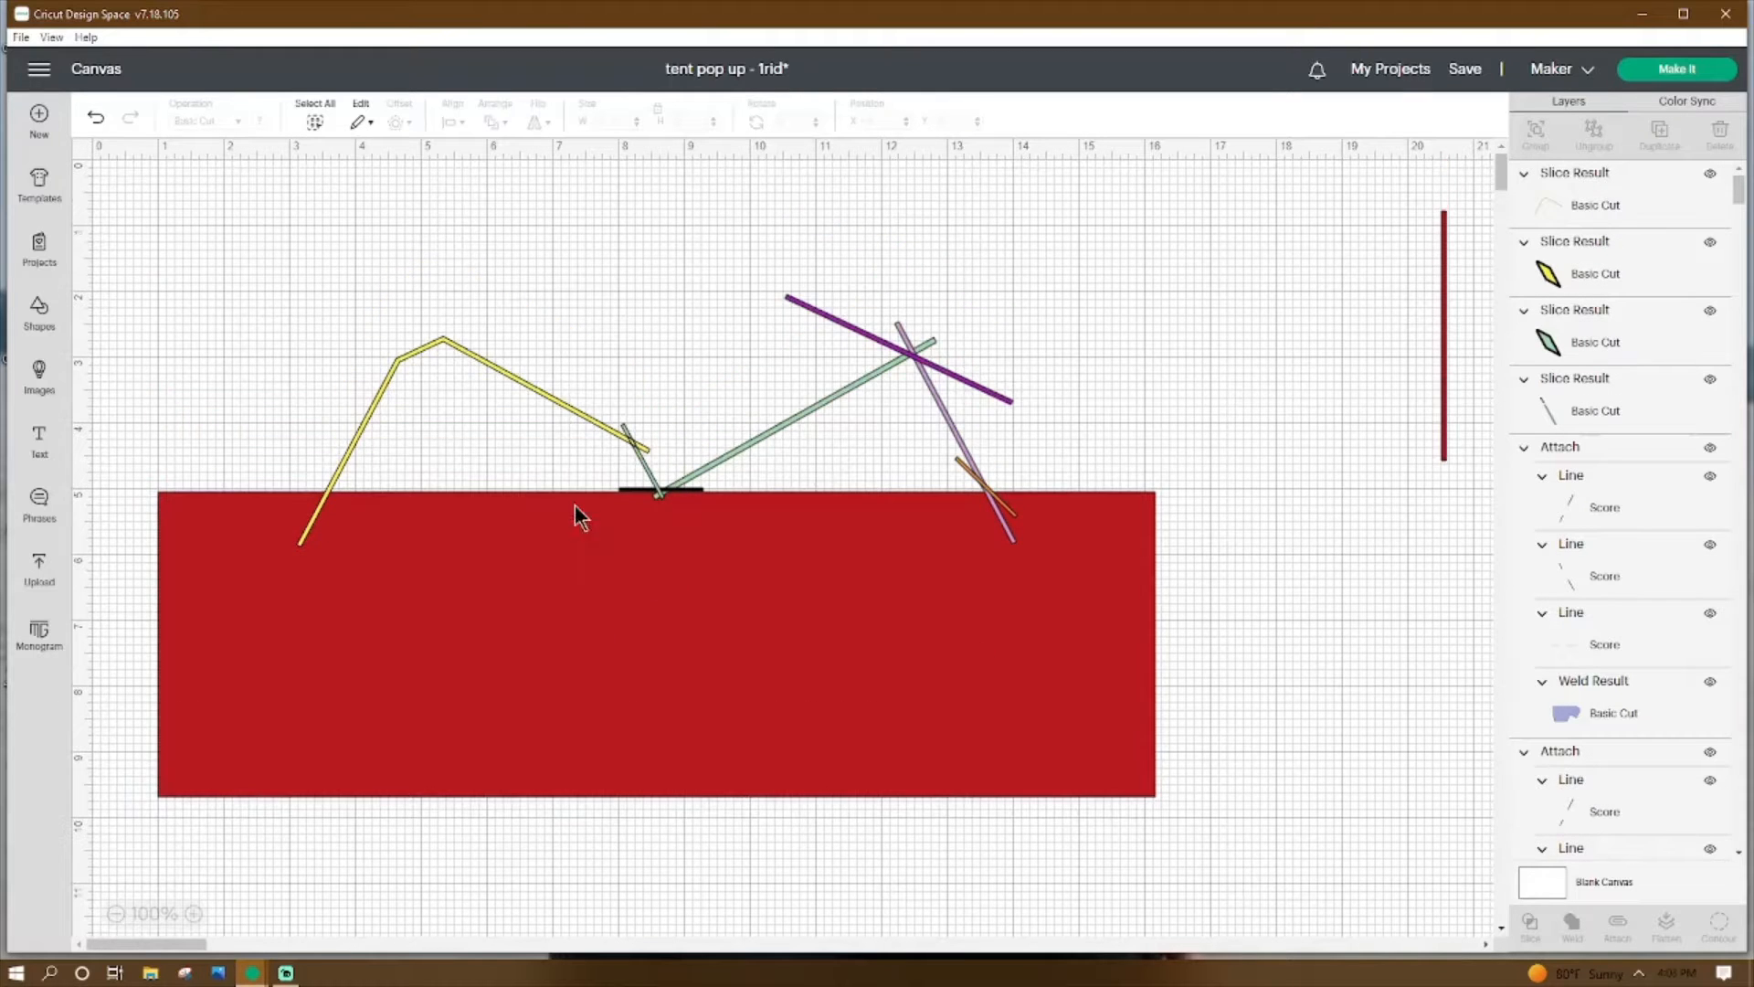
Hide the short stub of the yellow outline that extends beyond the short green bar.
{"action": "left_click", "coordinate": [595, 419]}
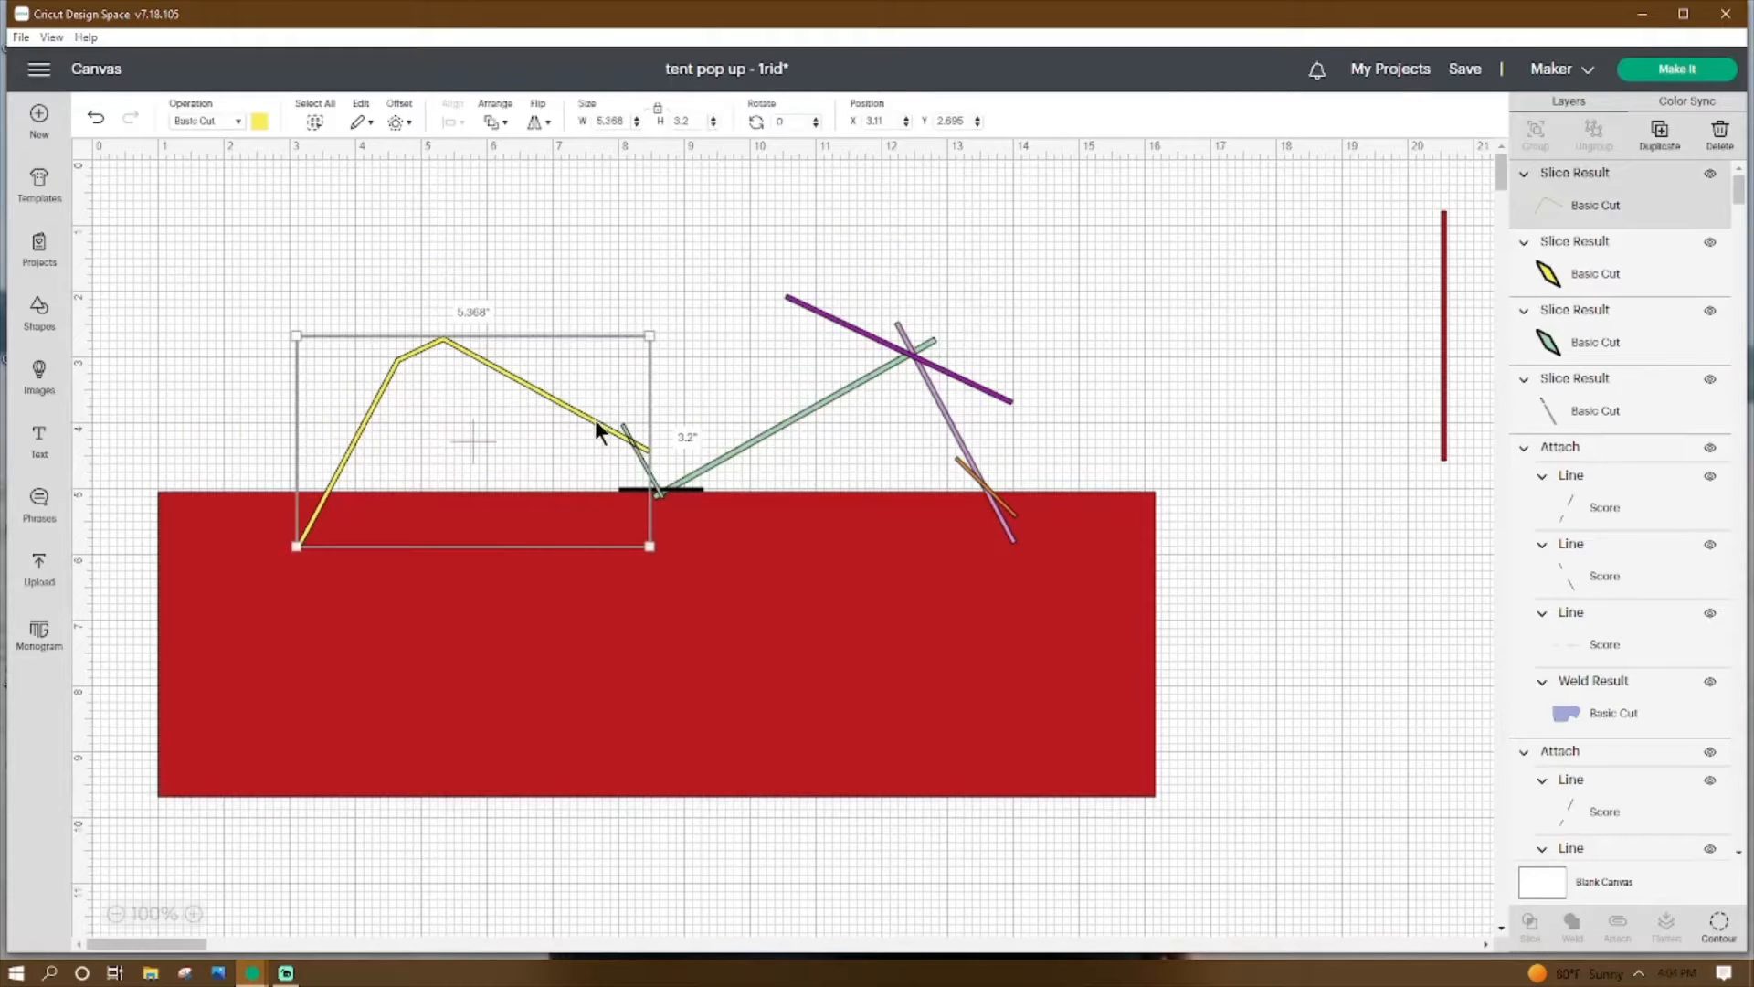
{"action": "left_click", "coordinate": [1718, 925]}
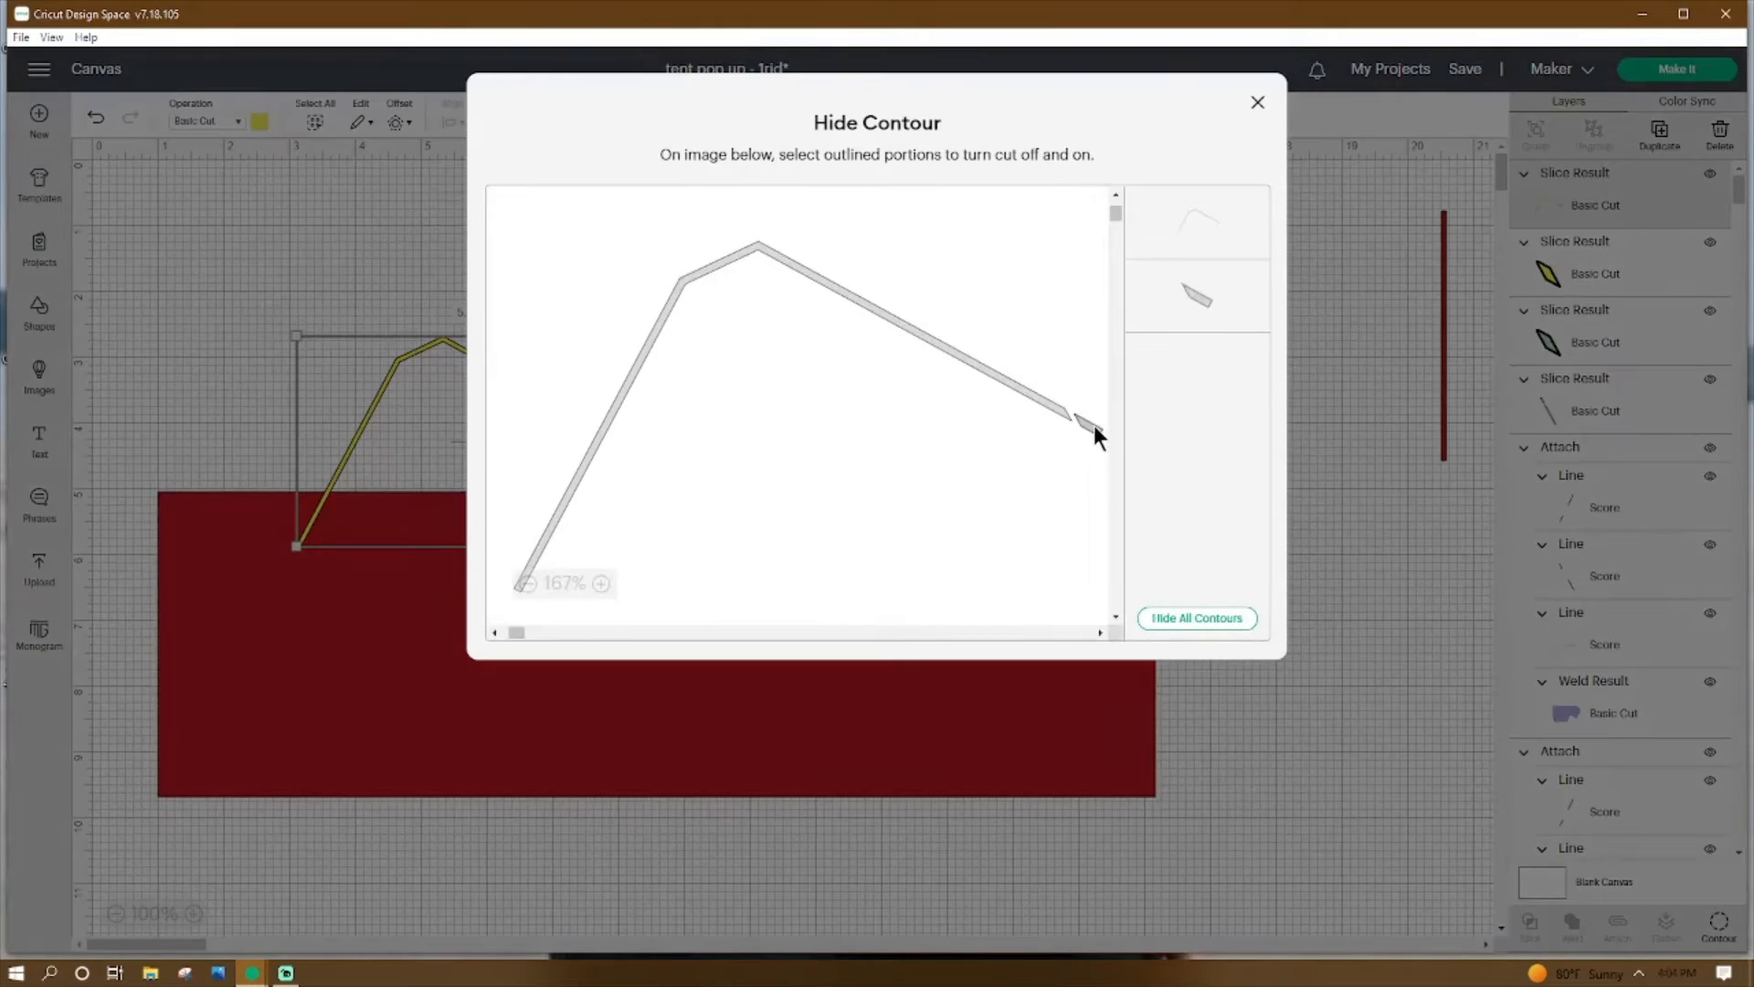
{"action": "left_click", "coordinate": [1091, 425]}
{"action": "left_click", "coordinate": [1257, 102]}
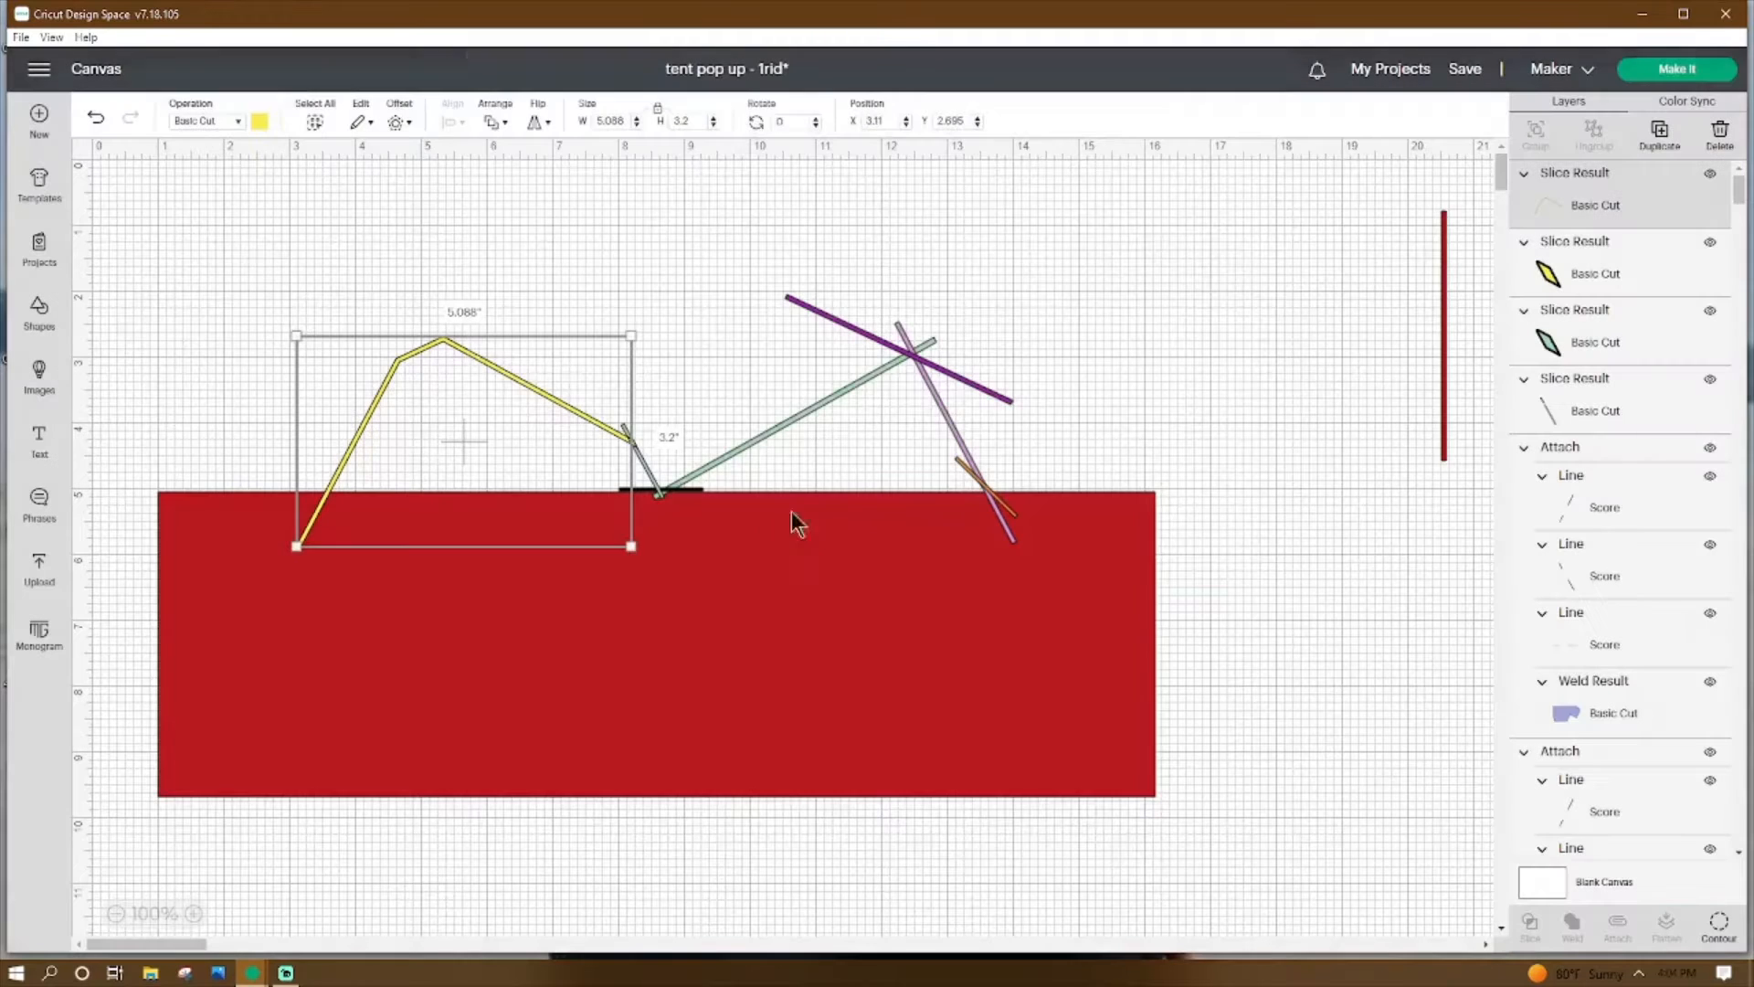
{"action": "left_click", "coordinate": [1209, 609]}
{"action": "left_click", "coordinate": [656, 485]}
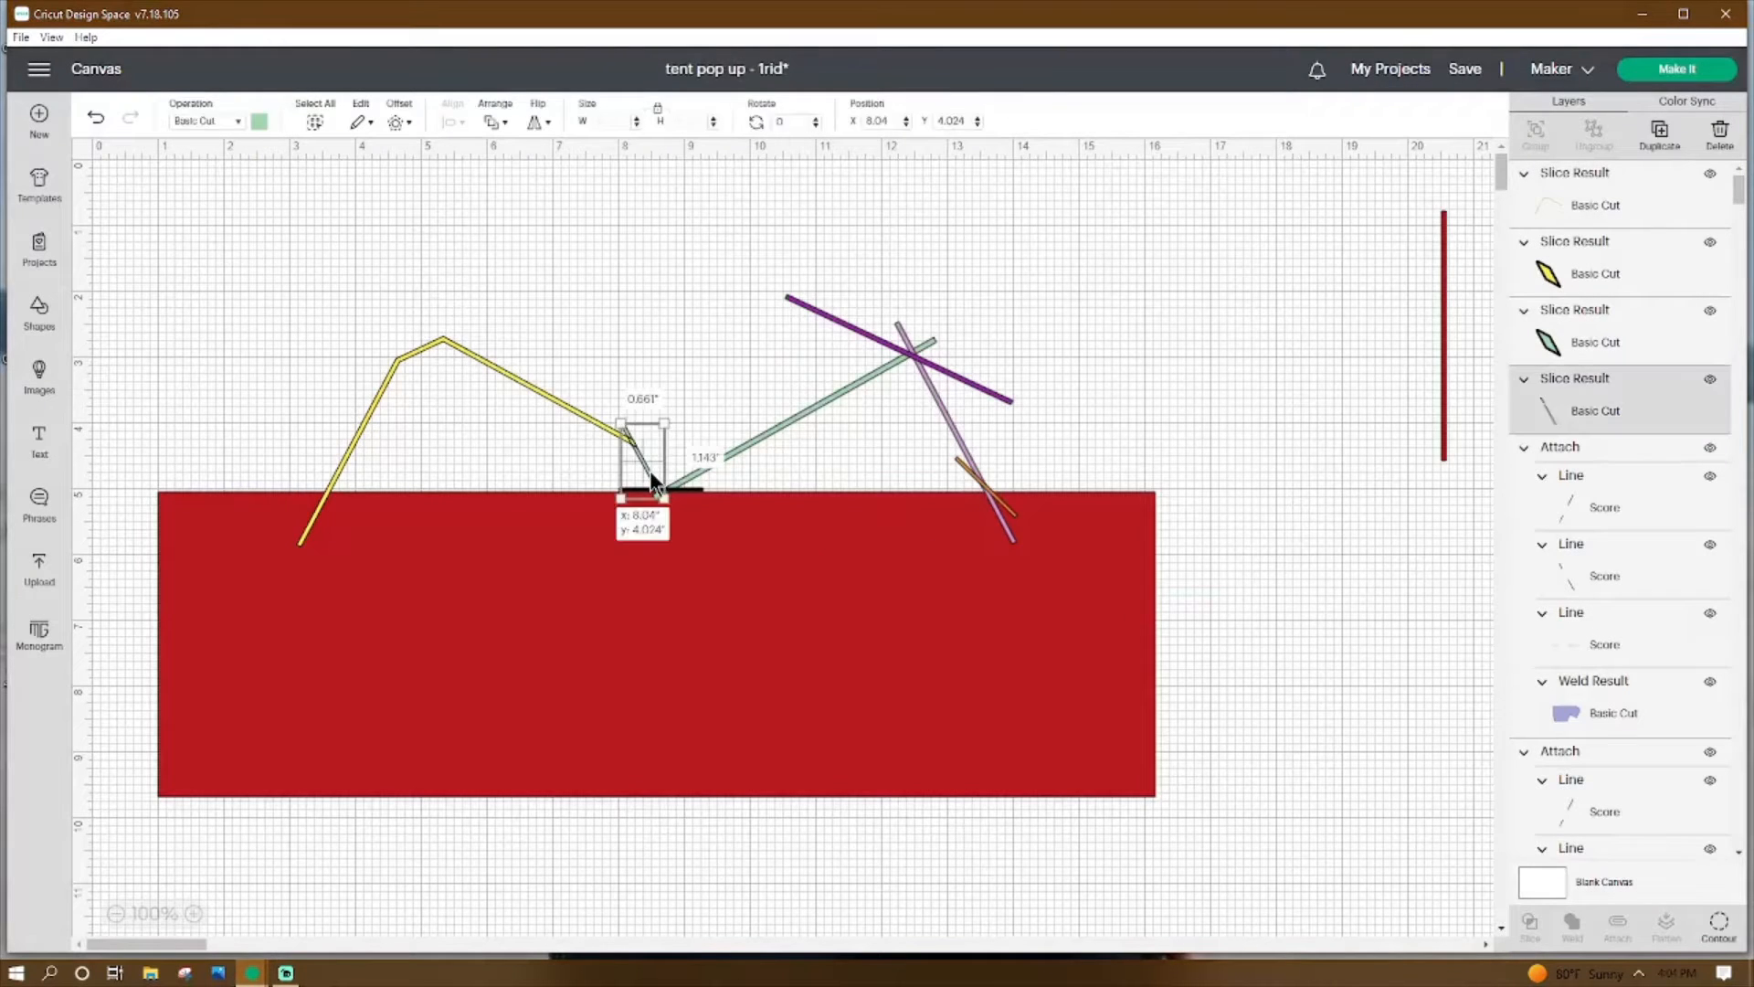
{"action": "left_click", "coordinate": [1716, 924]}
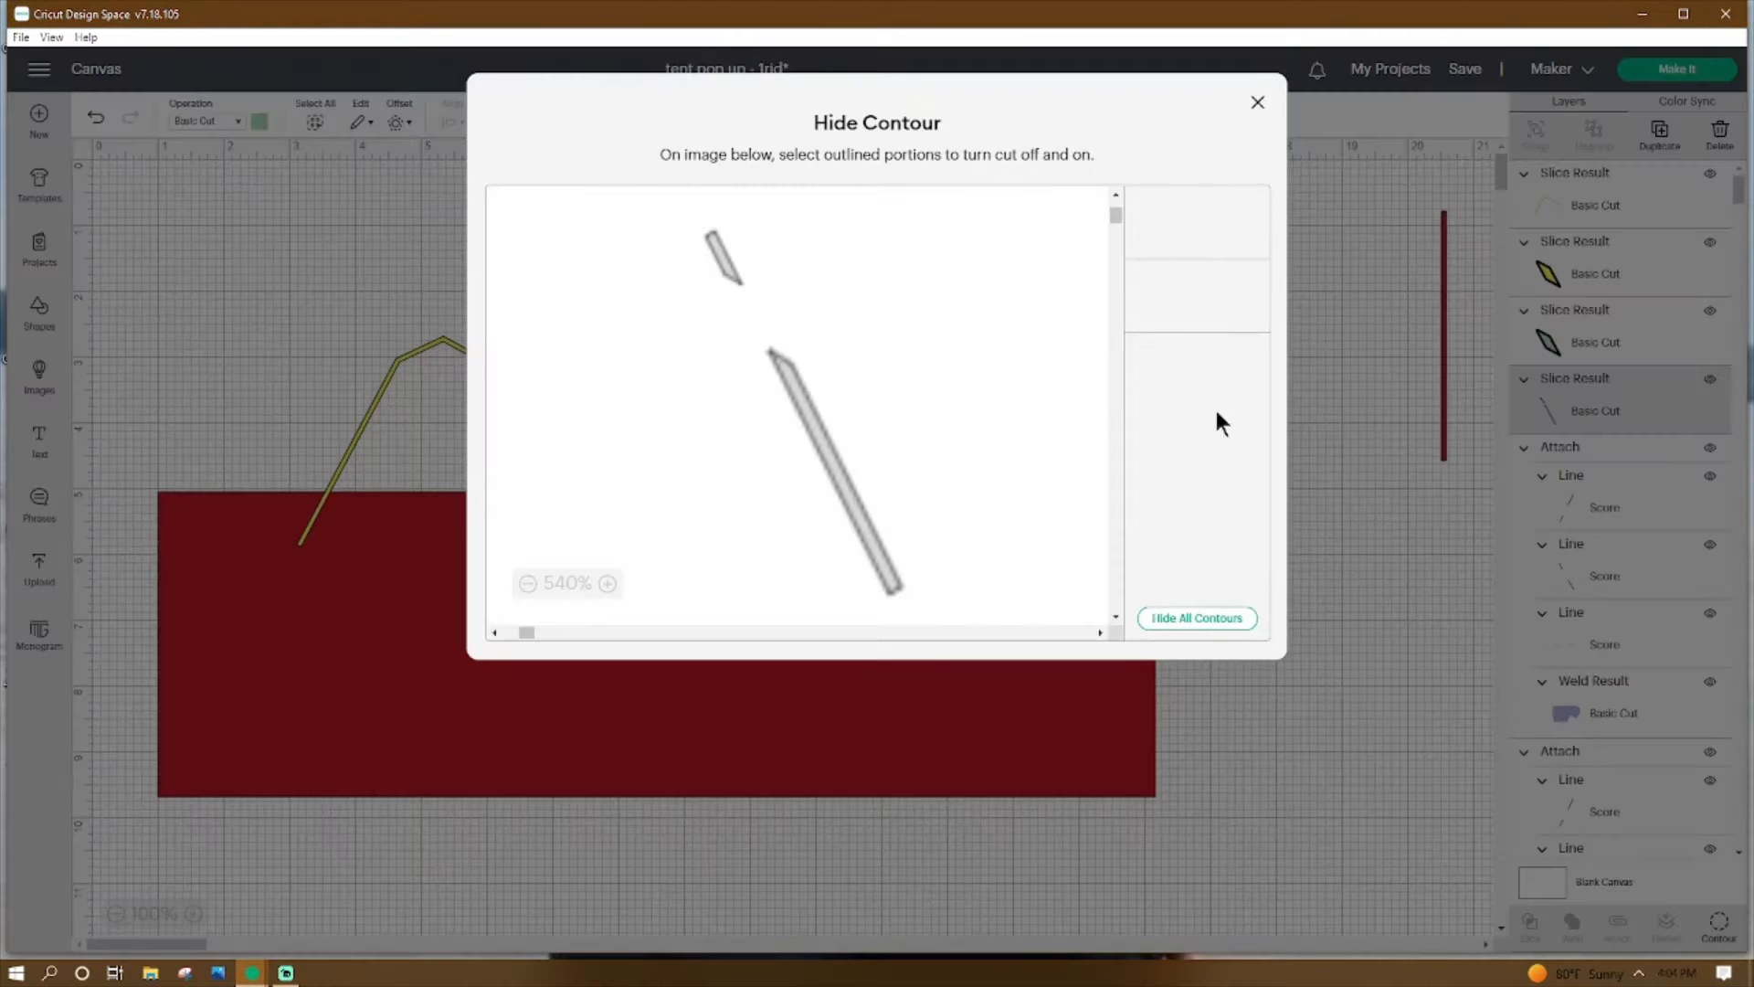
{"action": "left_click", "coordinate": [1257, 102]}
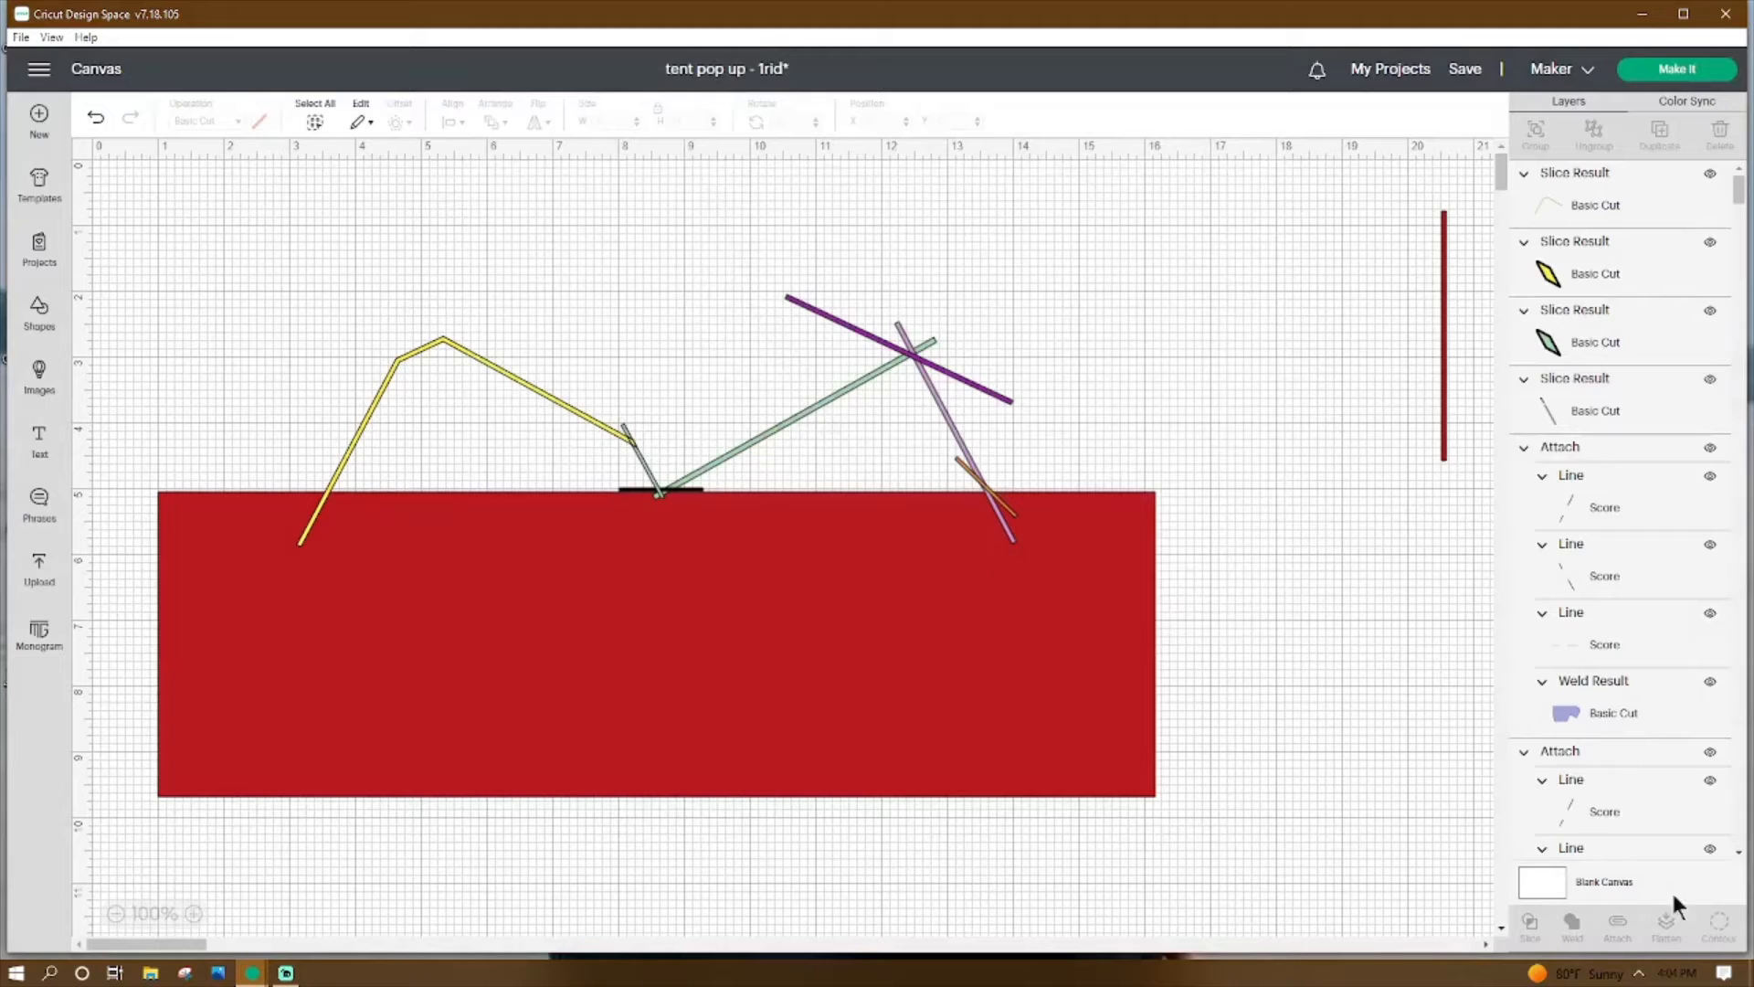
Hide the upper stub of the short green bar that extends above the yellow outline.
{"action": "left_click", "coordinate": [654, 484]}
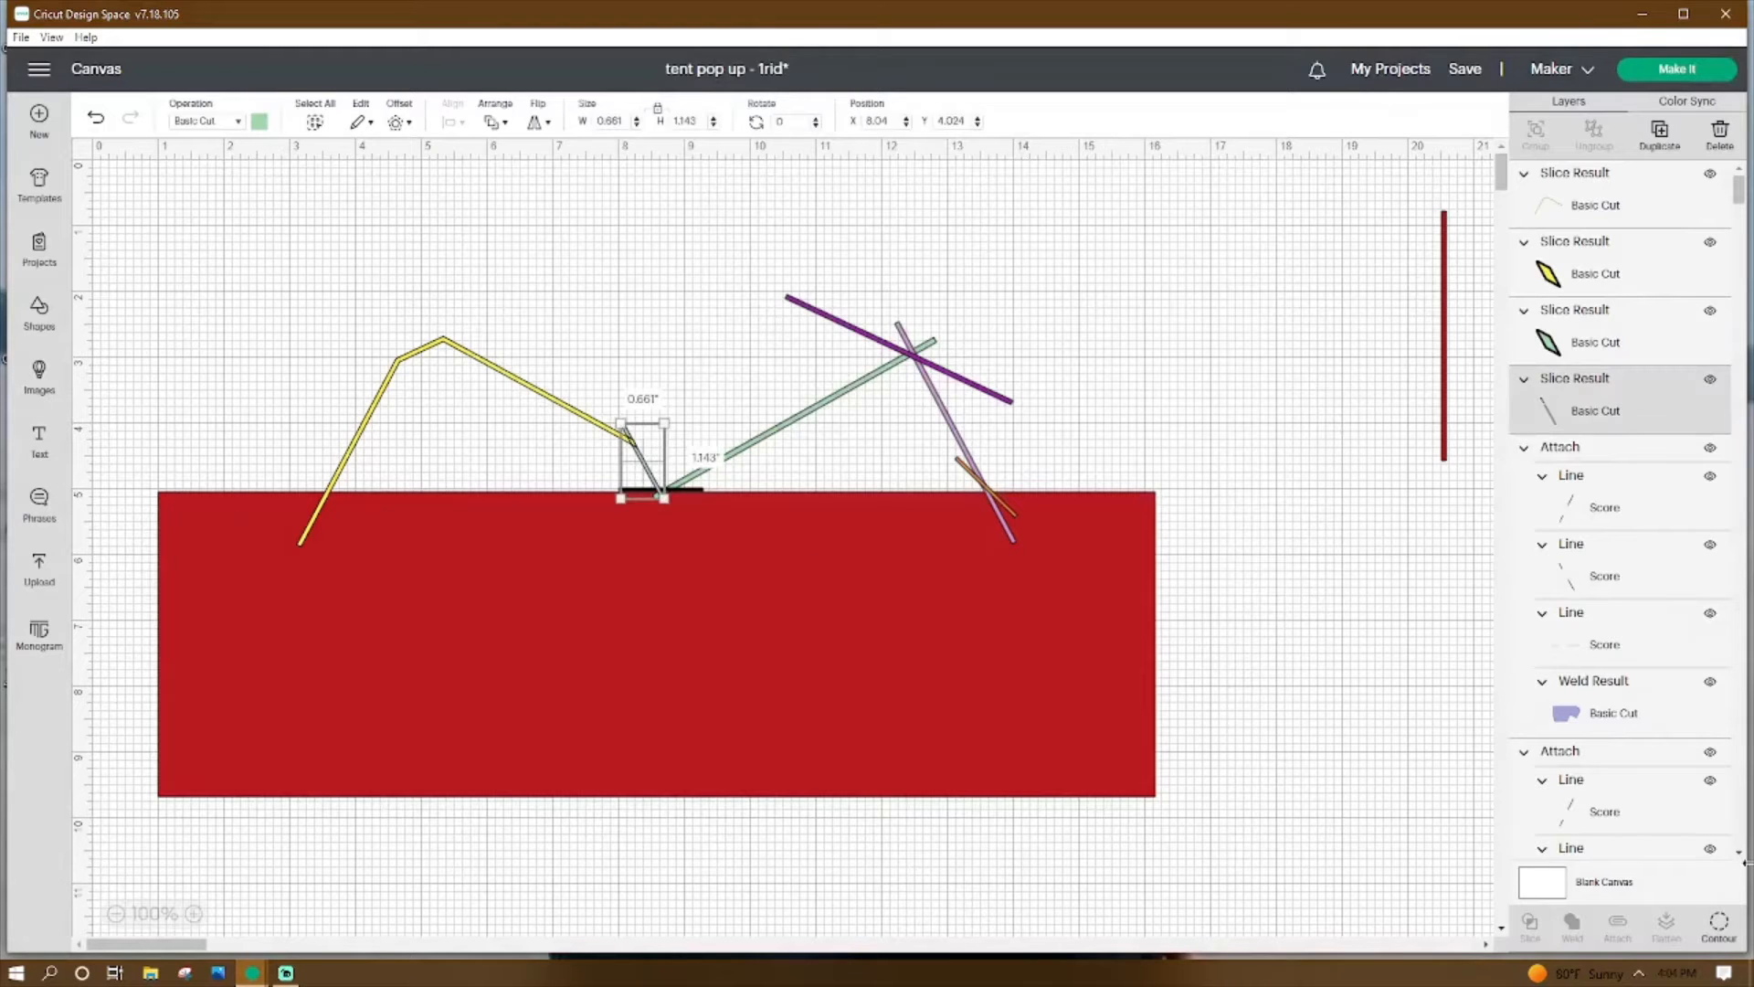
{"action": "left_click", "coordinate": [1718, 924]}
{"action": "left_click", "coordinate": [731, 268]}
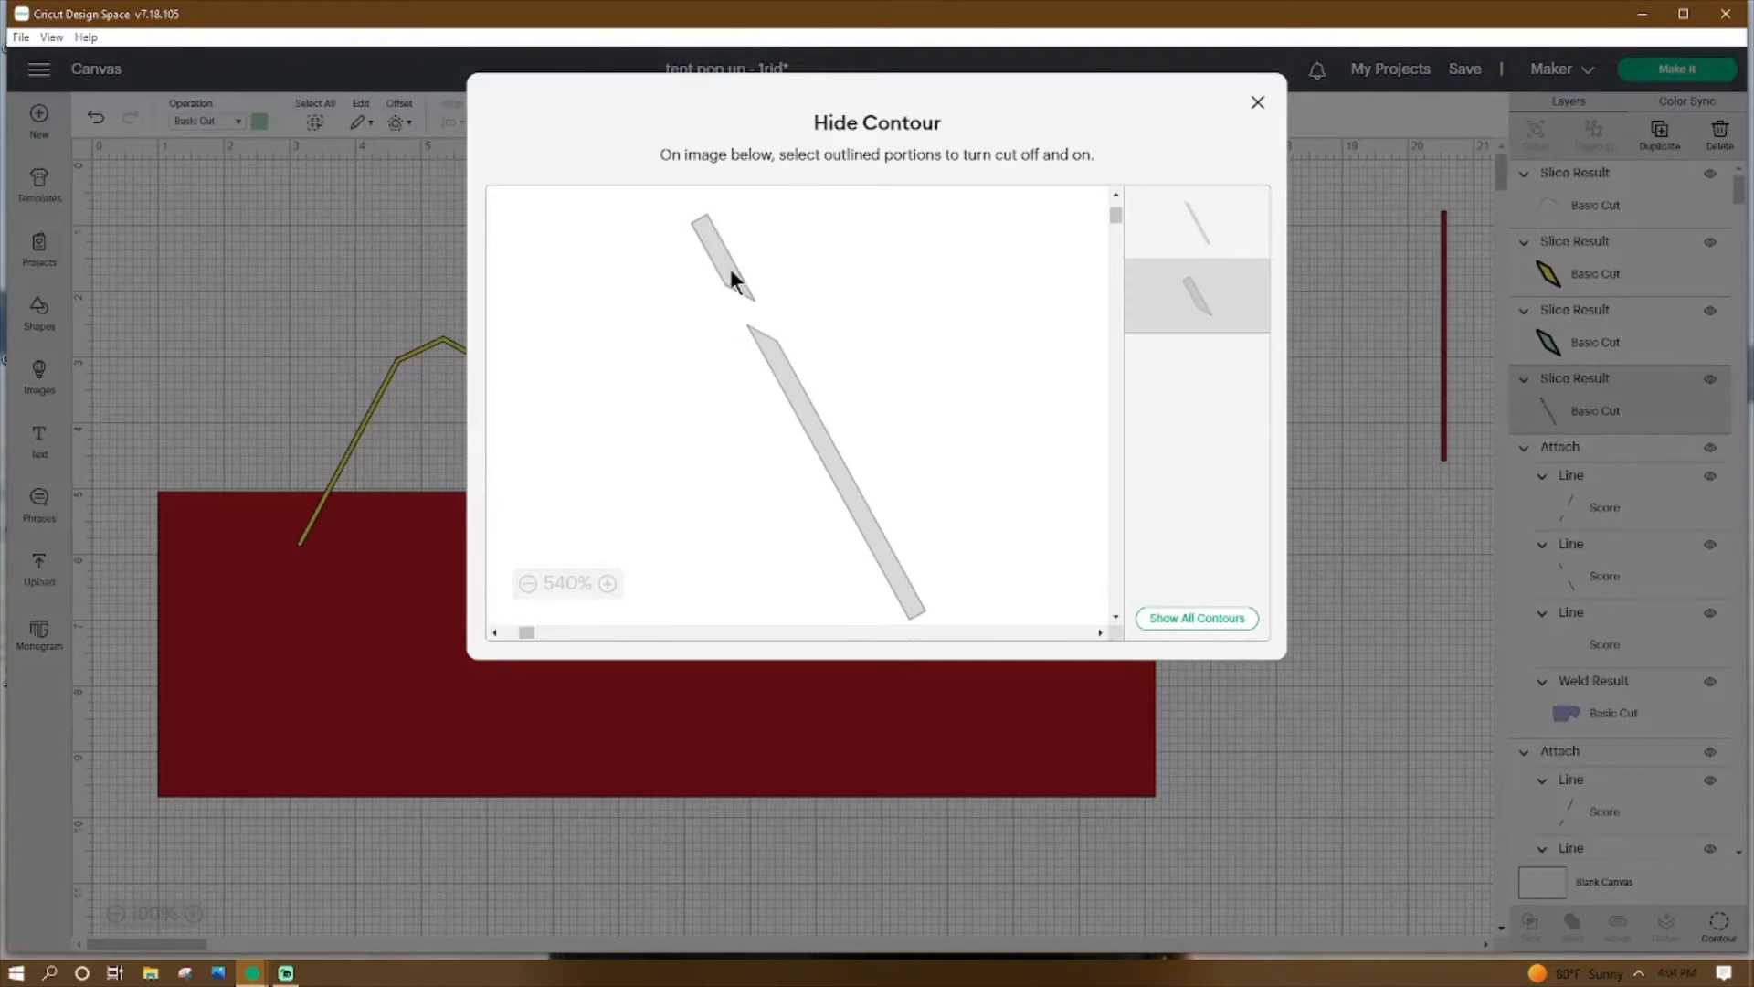
{"action": "left_click", "coordinate": [1258, 104]}
{"action": "left_click", "coordinate": [1308, 385]}
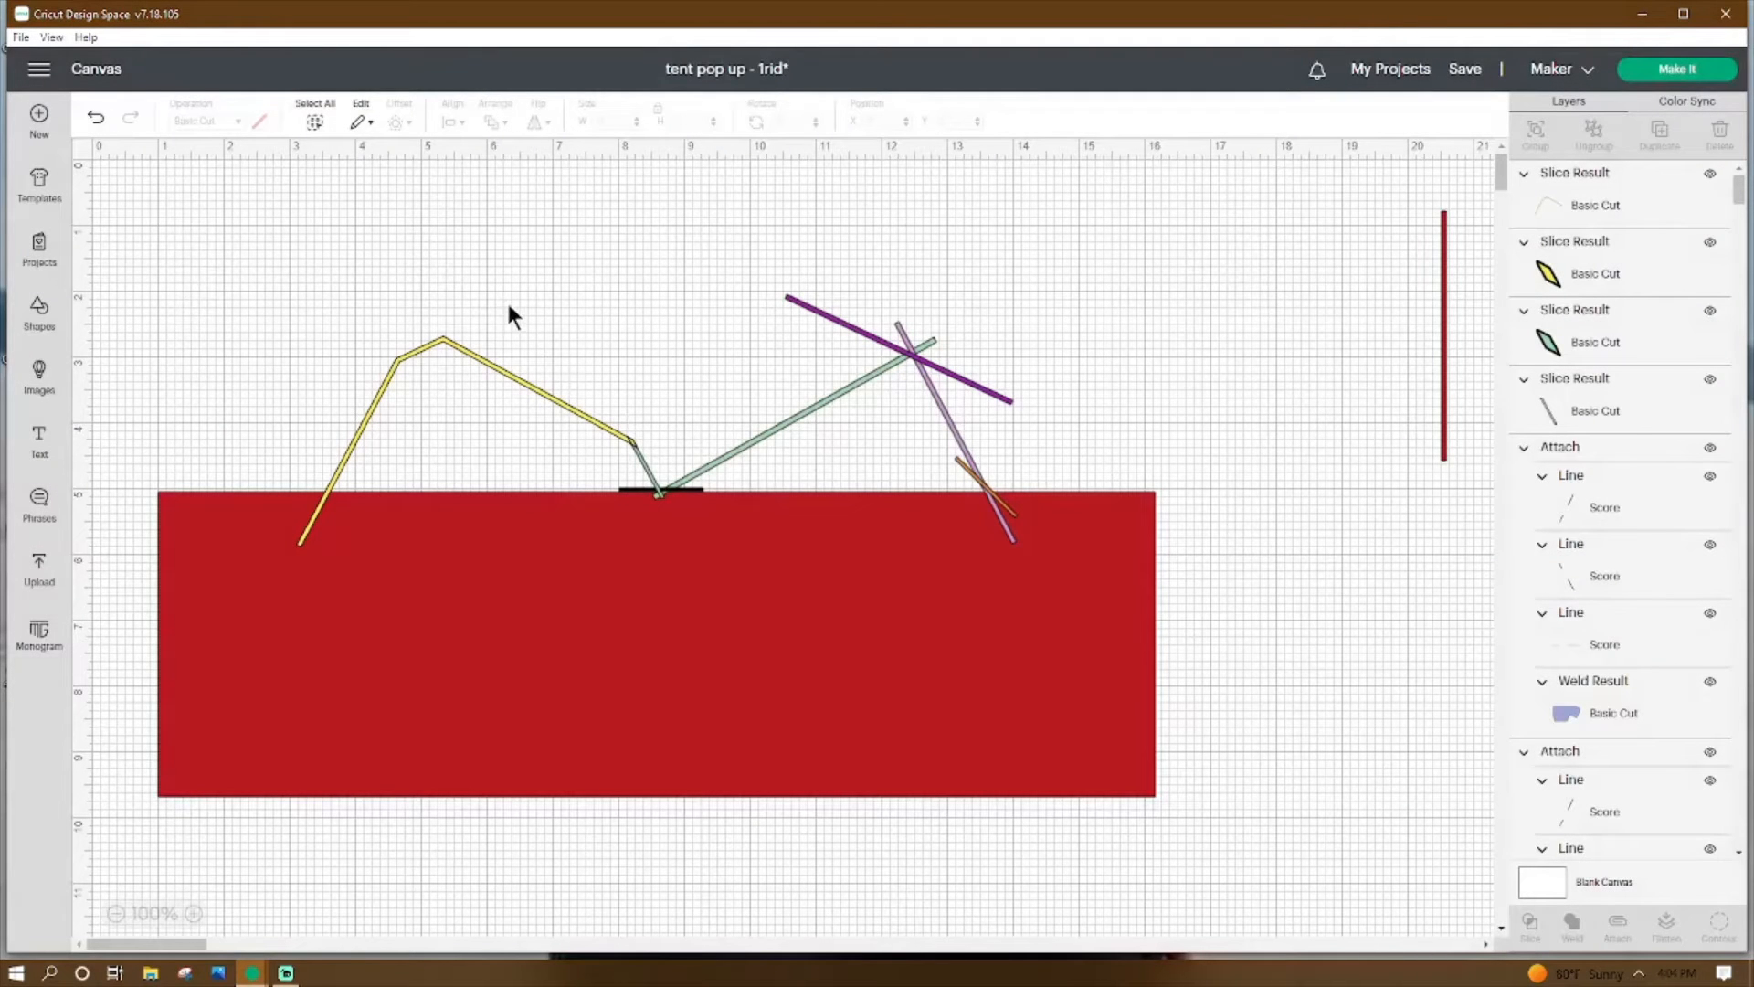
Weld the yellow outline, the short green bar and the black bar with the red rectangle into one shape.
{"action": "left_click_drag", "start_coordinate": [540, 318], "coordinate": [643, 516]}
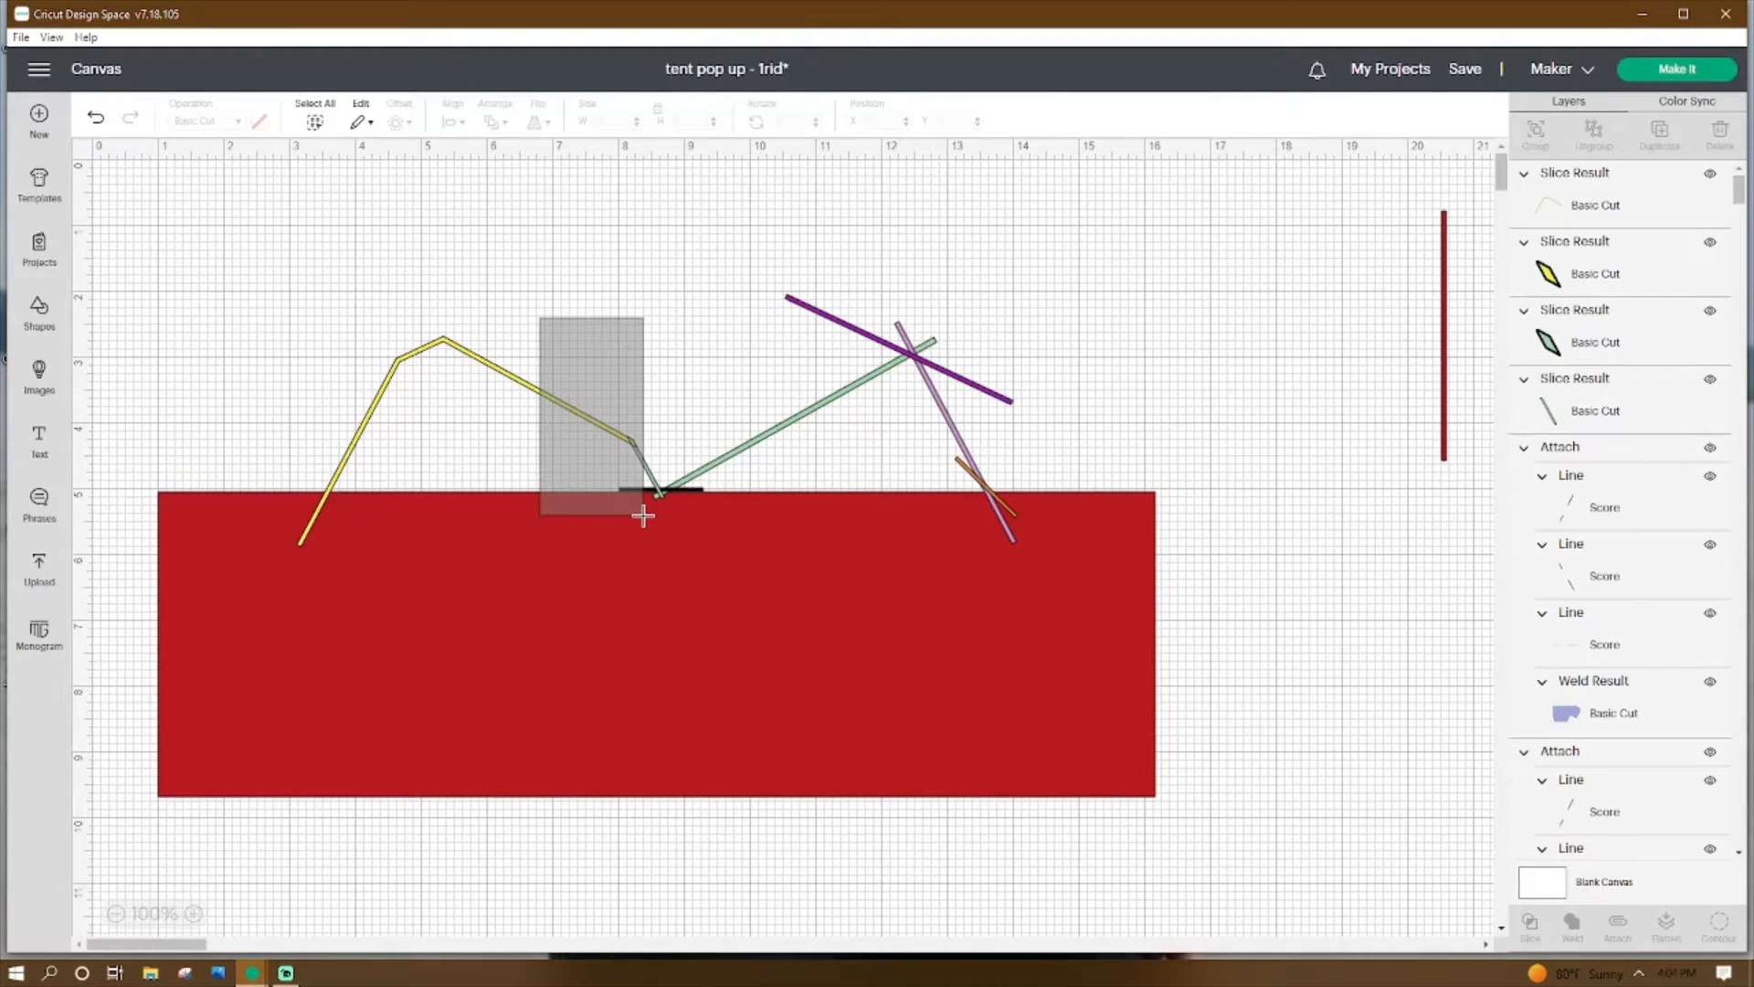
{"action": "left_click_drag", "start_coordinate": [643, 516], "coordinate": [643, 516]}
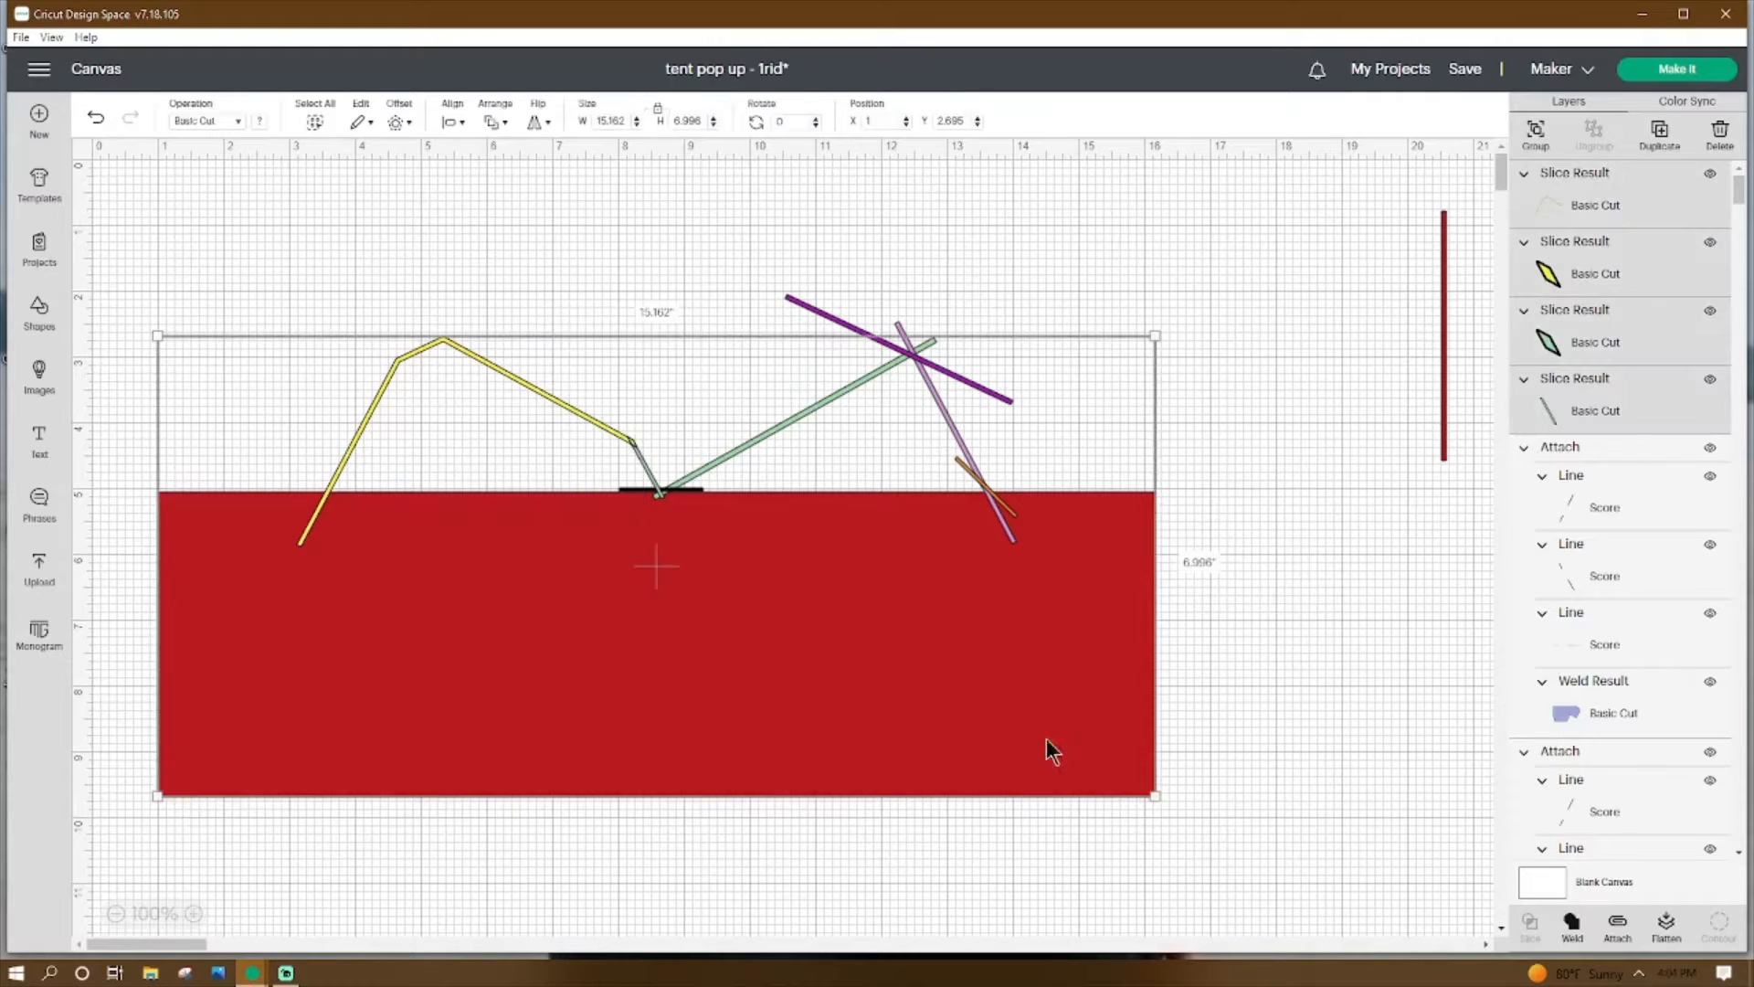
{"action": "left_click", "coordinate": [1572, 925]}
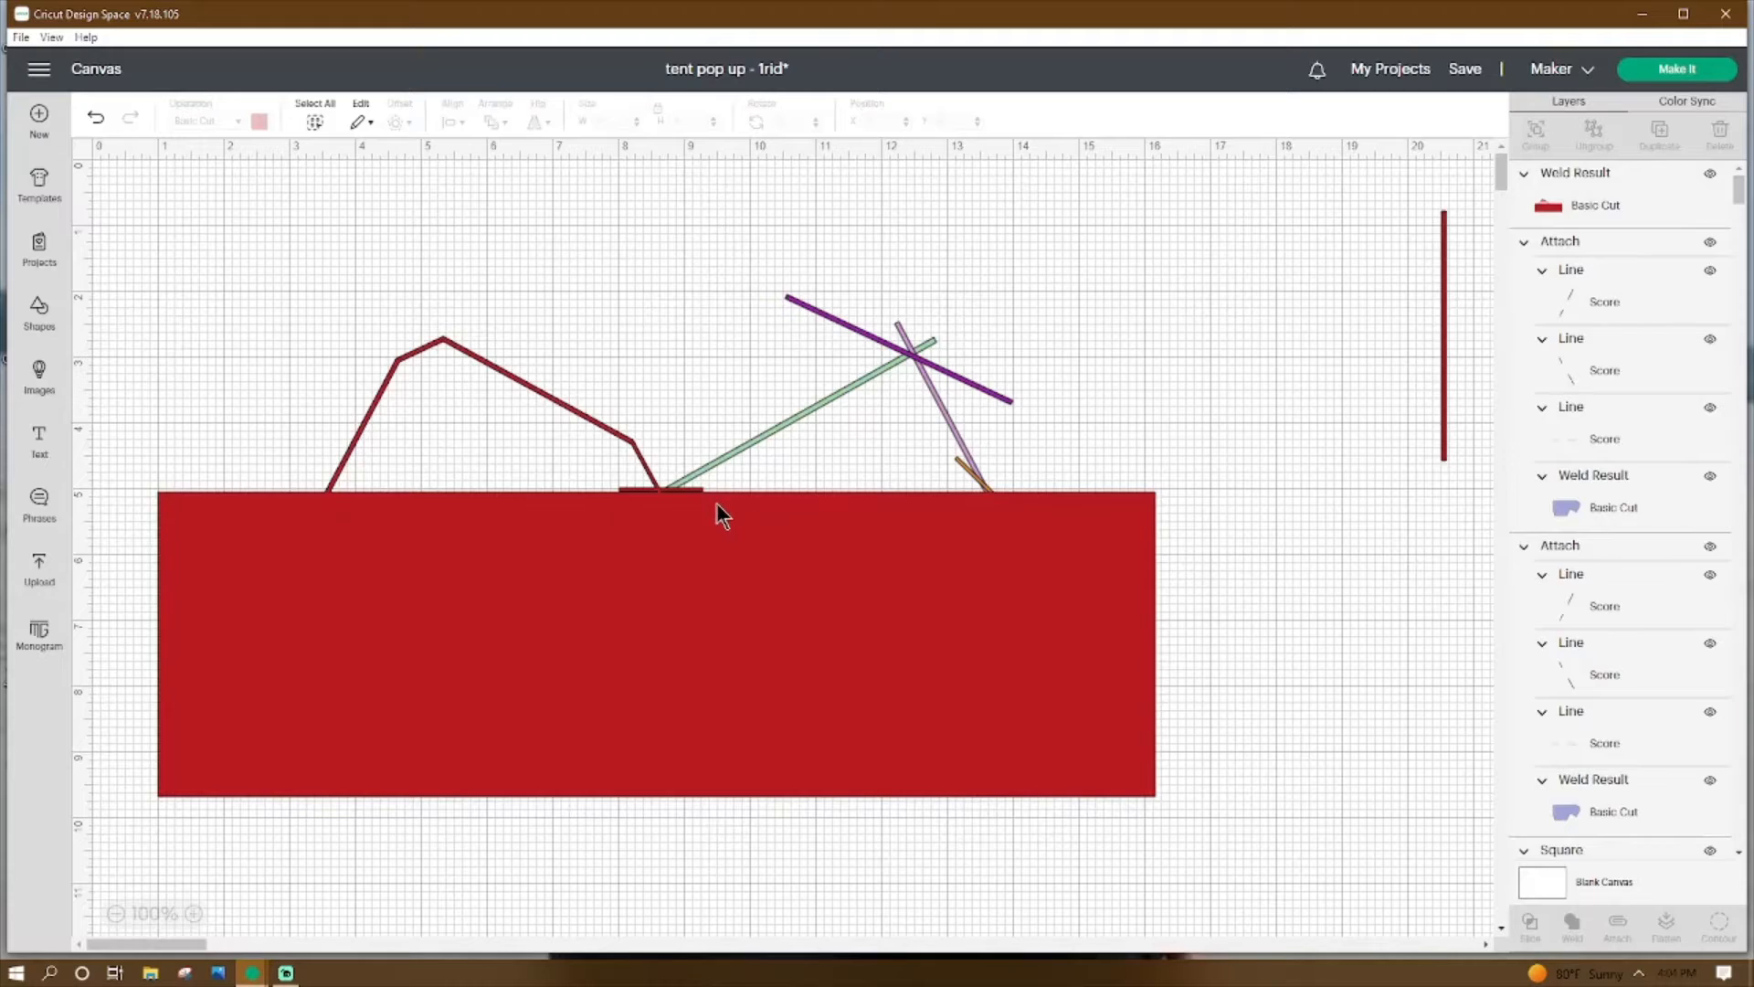
{"action": "key", "text": "ctrl+z"}
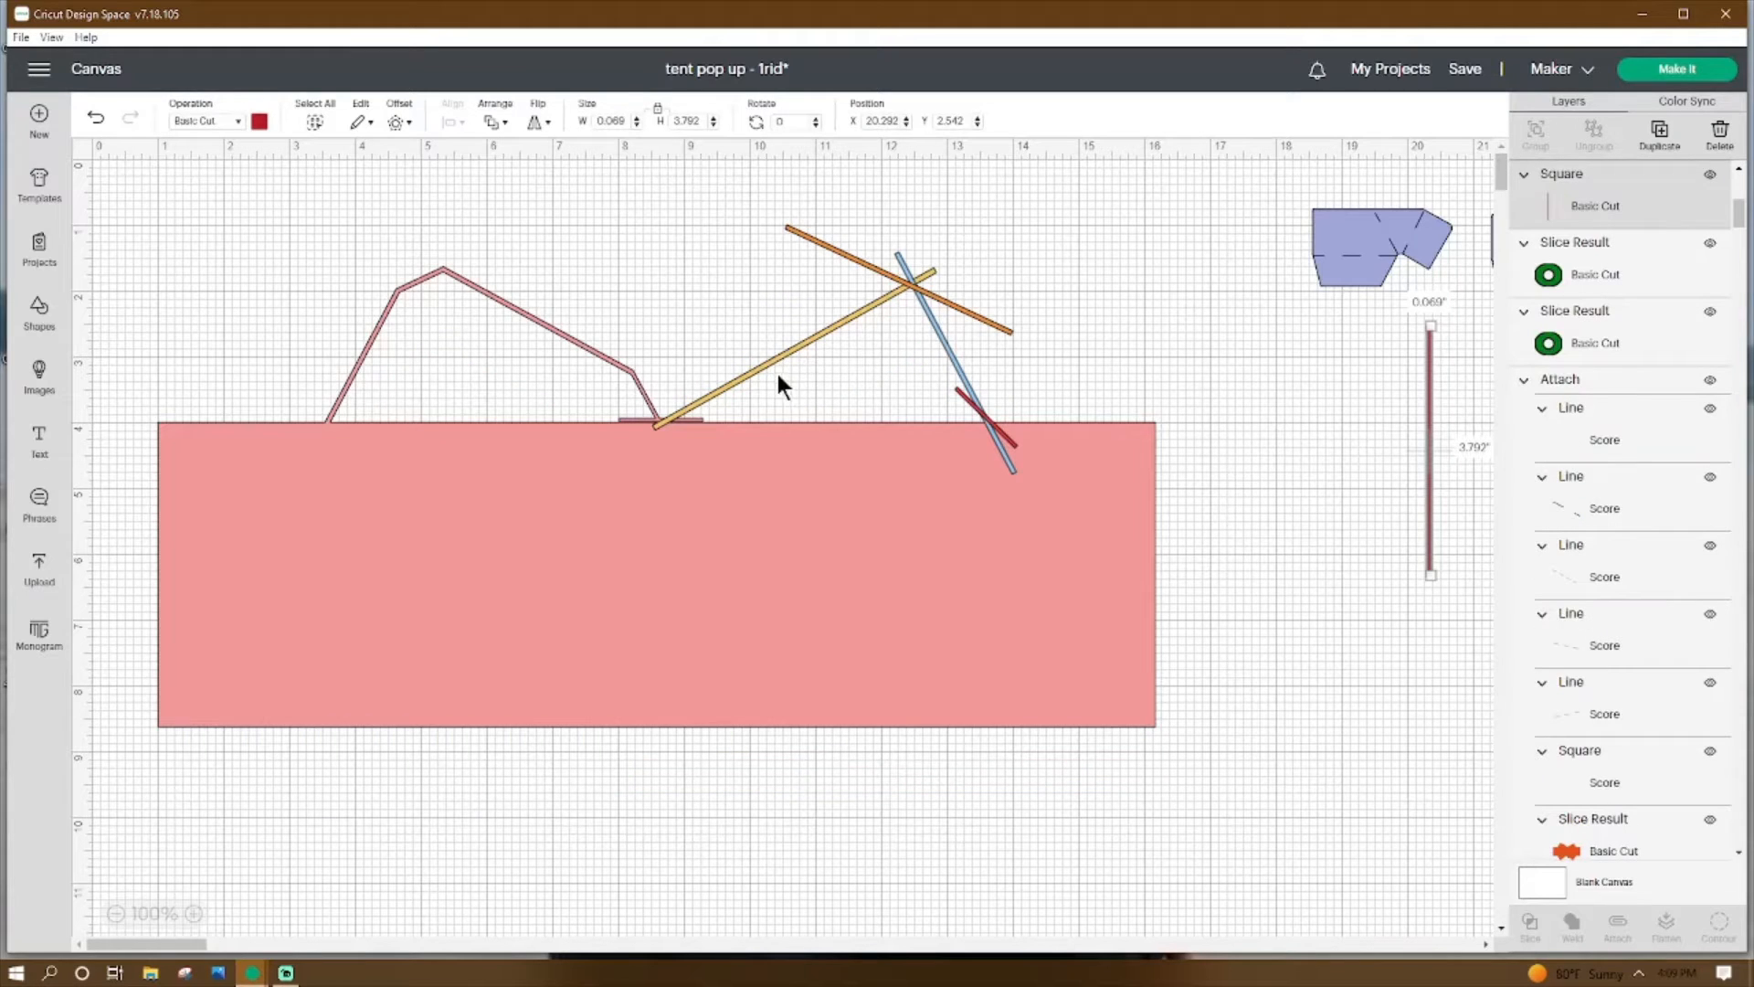
Weld the long slanted yellow bar and the light blue bar into one shape.
{"action": "left_click", "coordinate": [766, 365]}
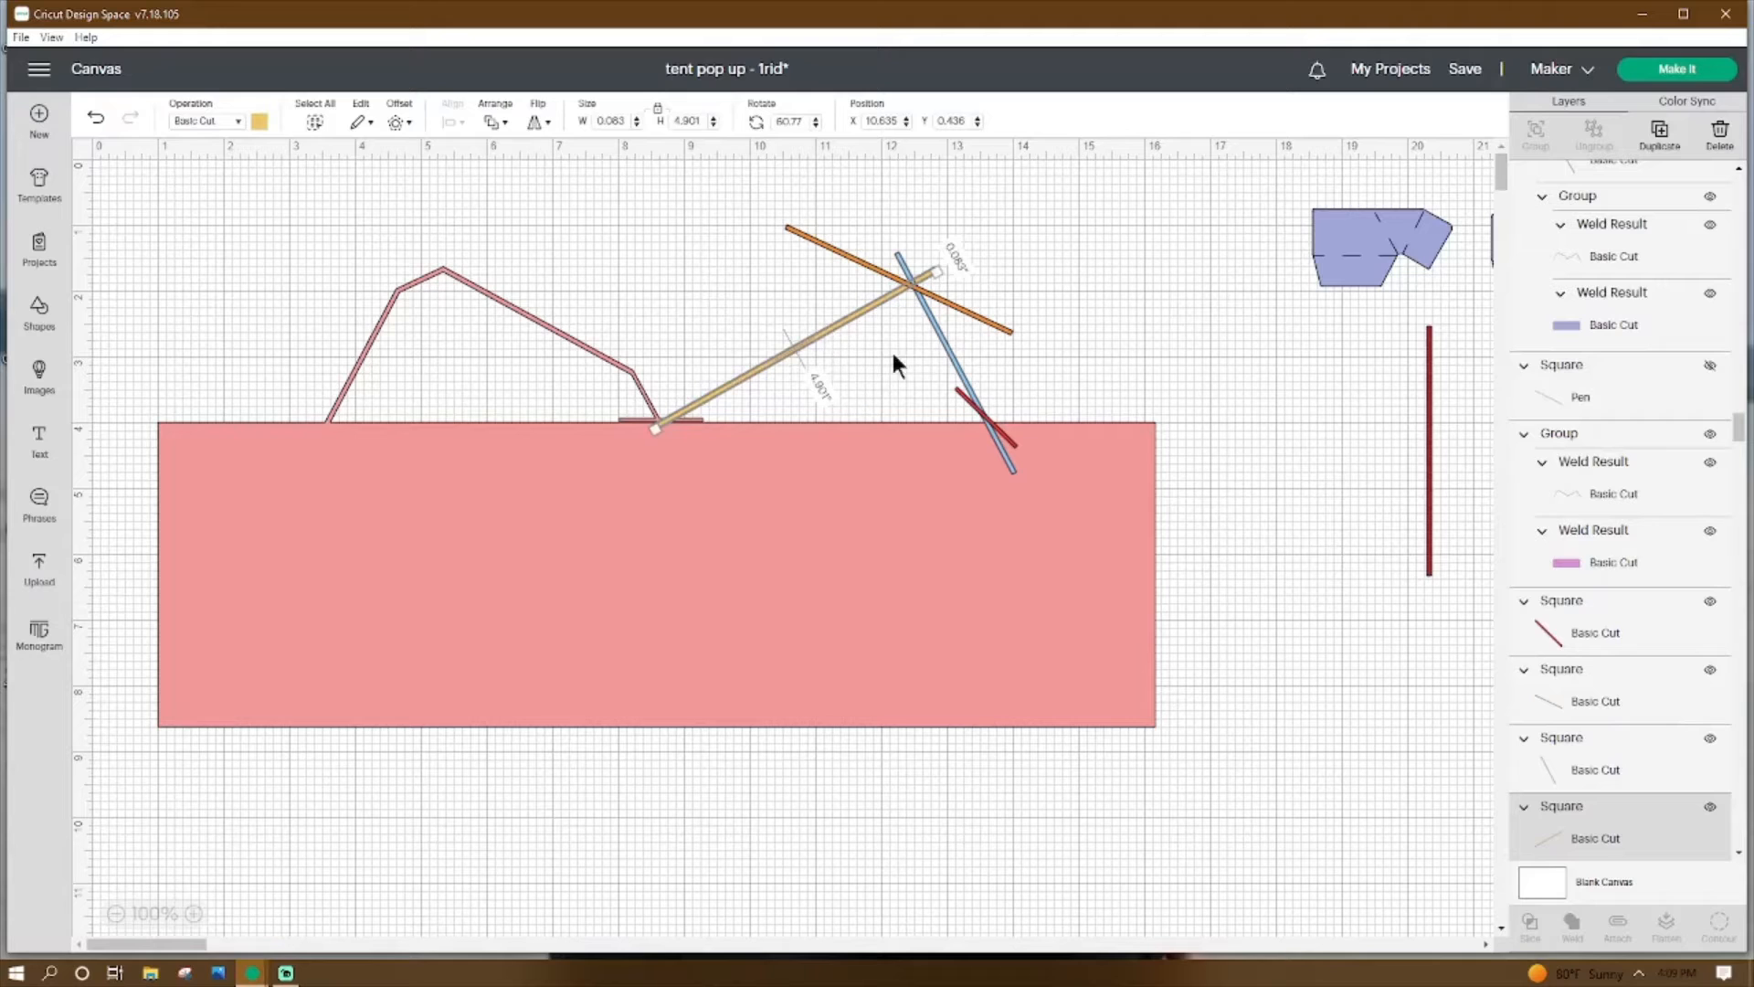
{"action": "left_click", "coordinate": [946, 345], "text": "shift"}
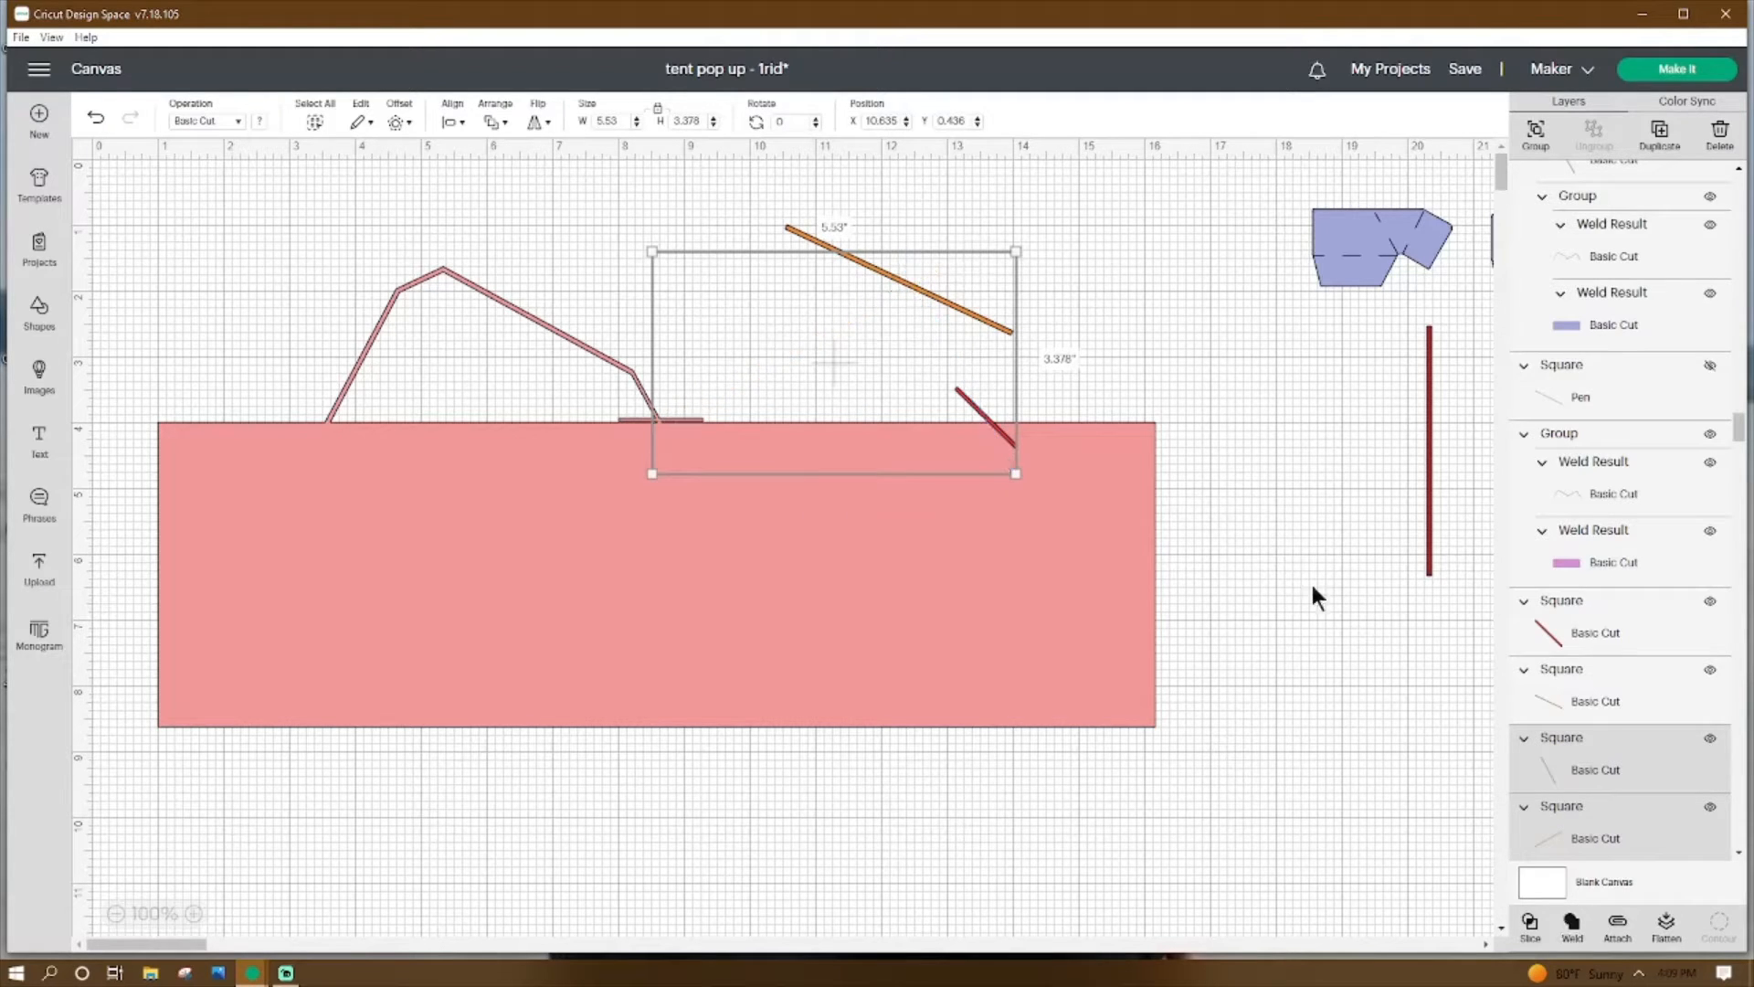
{"action": "left_click", "coordinate": [96, 118]}
{"action": "left_click", "coordinate": [130, 118]}
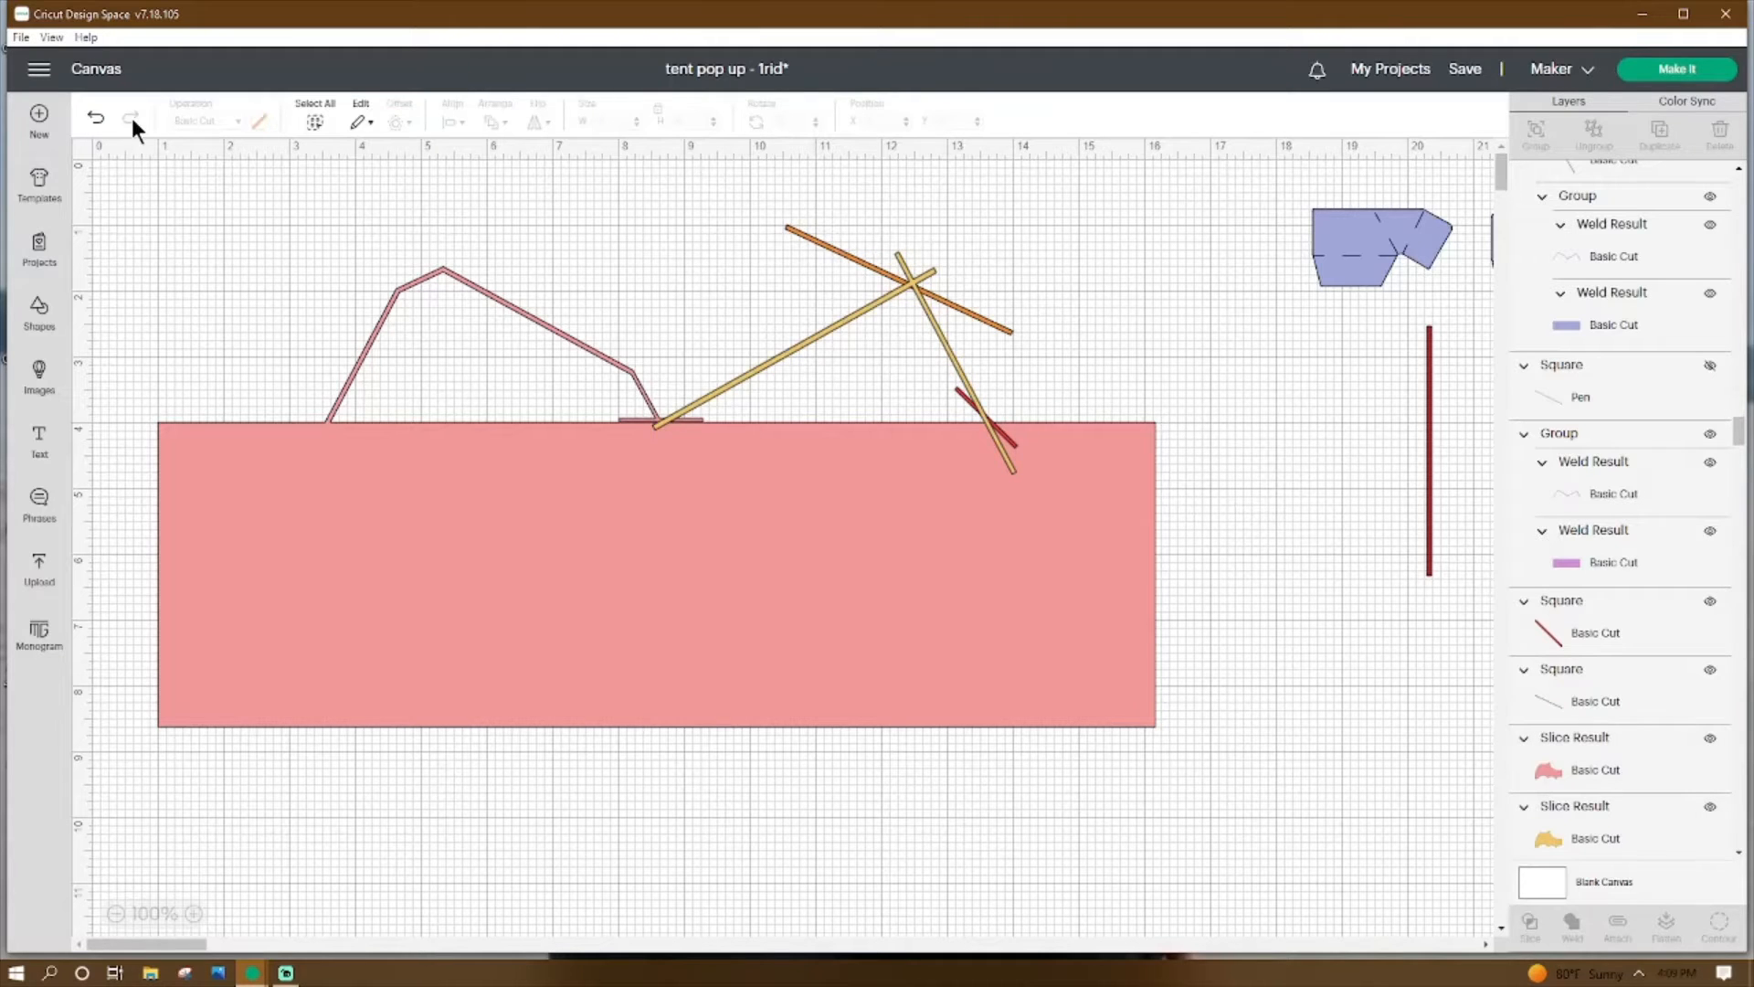
Slice the welded yellow bars with the crossing orange bar and hide their V-shaped tips above the crossing.
{"action": "left_click", "coordinate": [893, 310]}
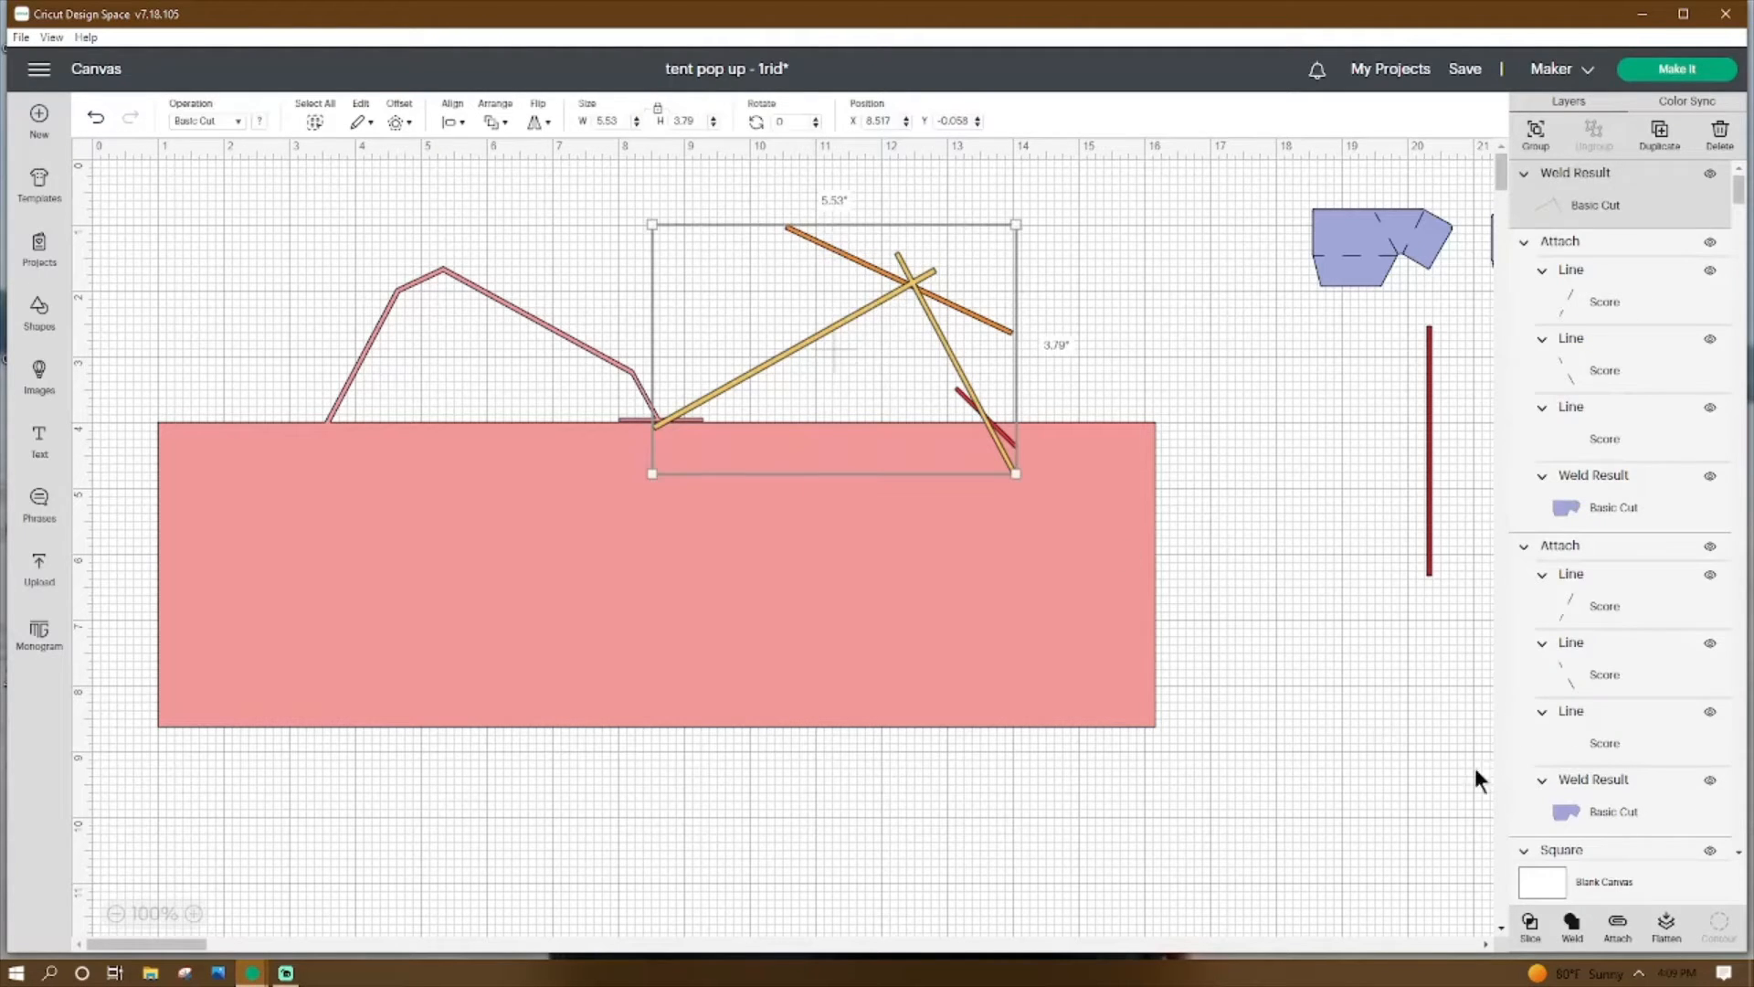
{"action": "left_click", "coordinate": [1524, 918]}
{"action": "left_click", "coordinate": [918, 271]}
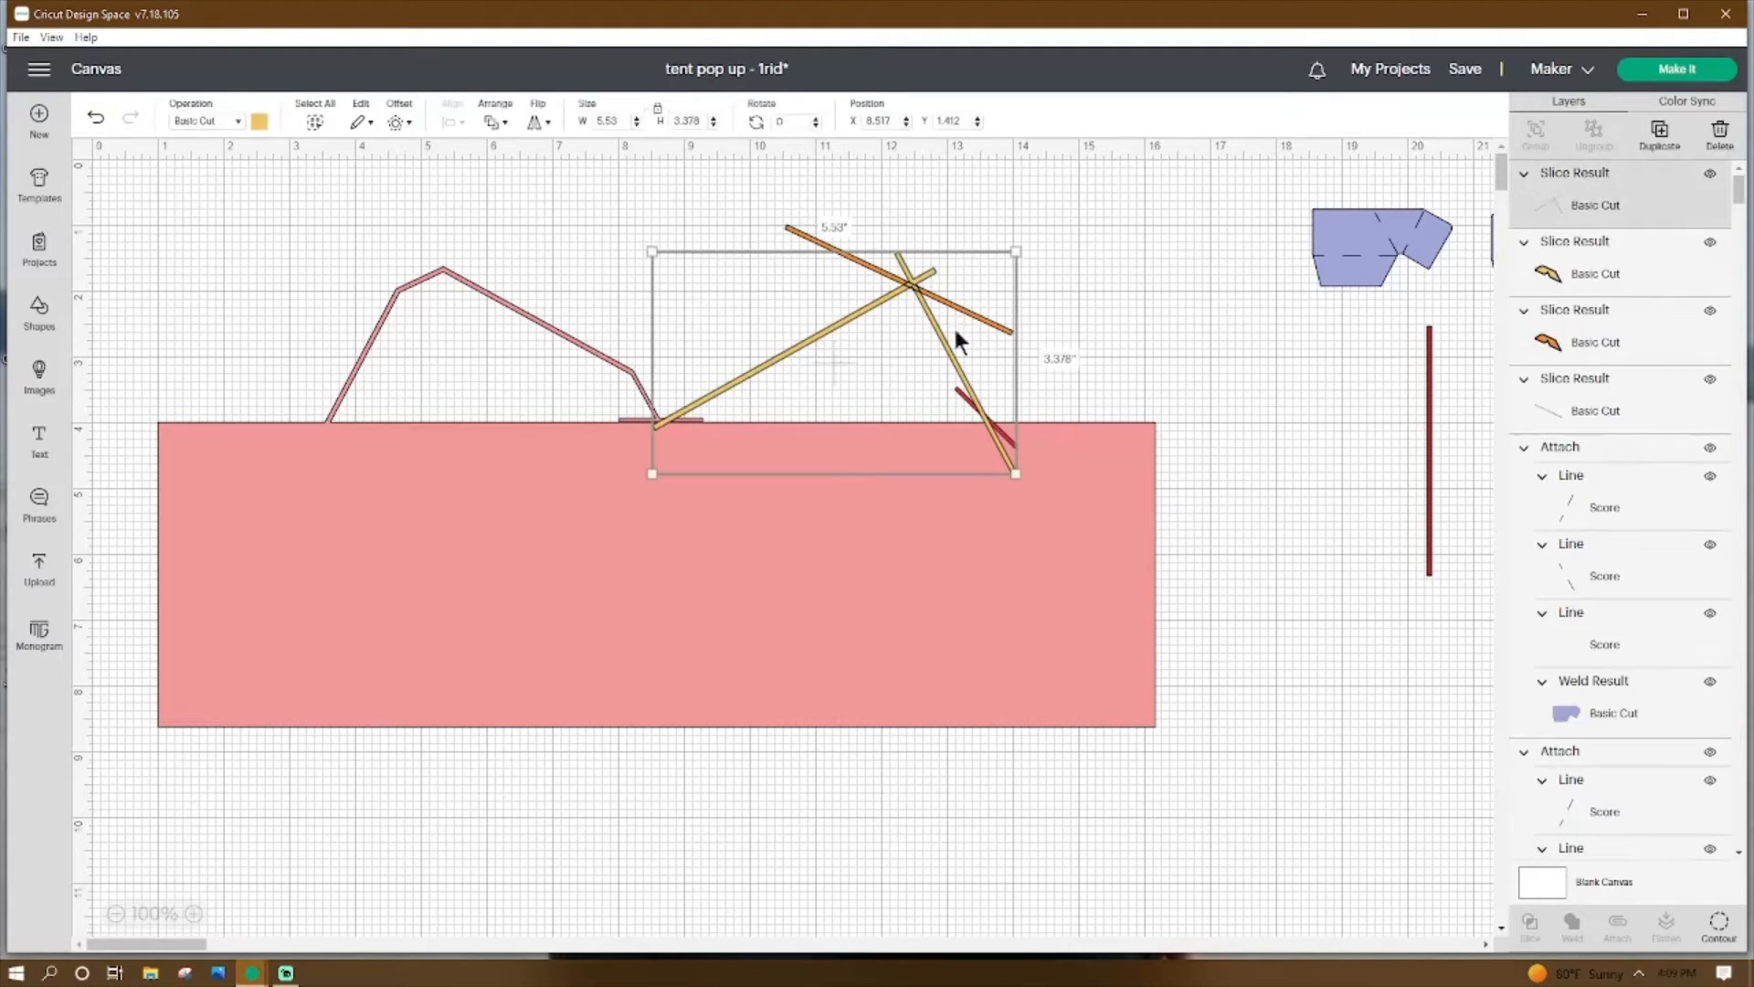
{"action": "left_click", "coordinate": [1718, 922]}
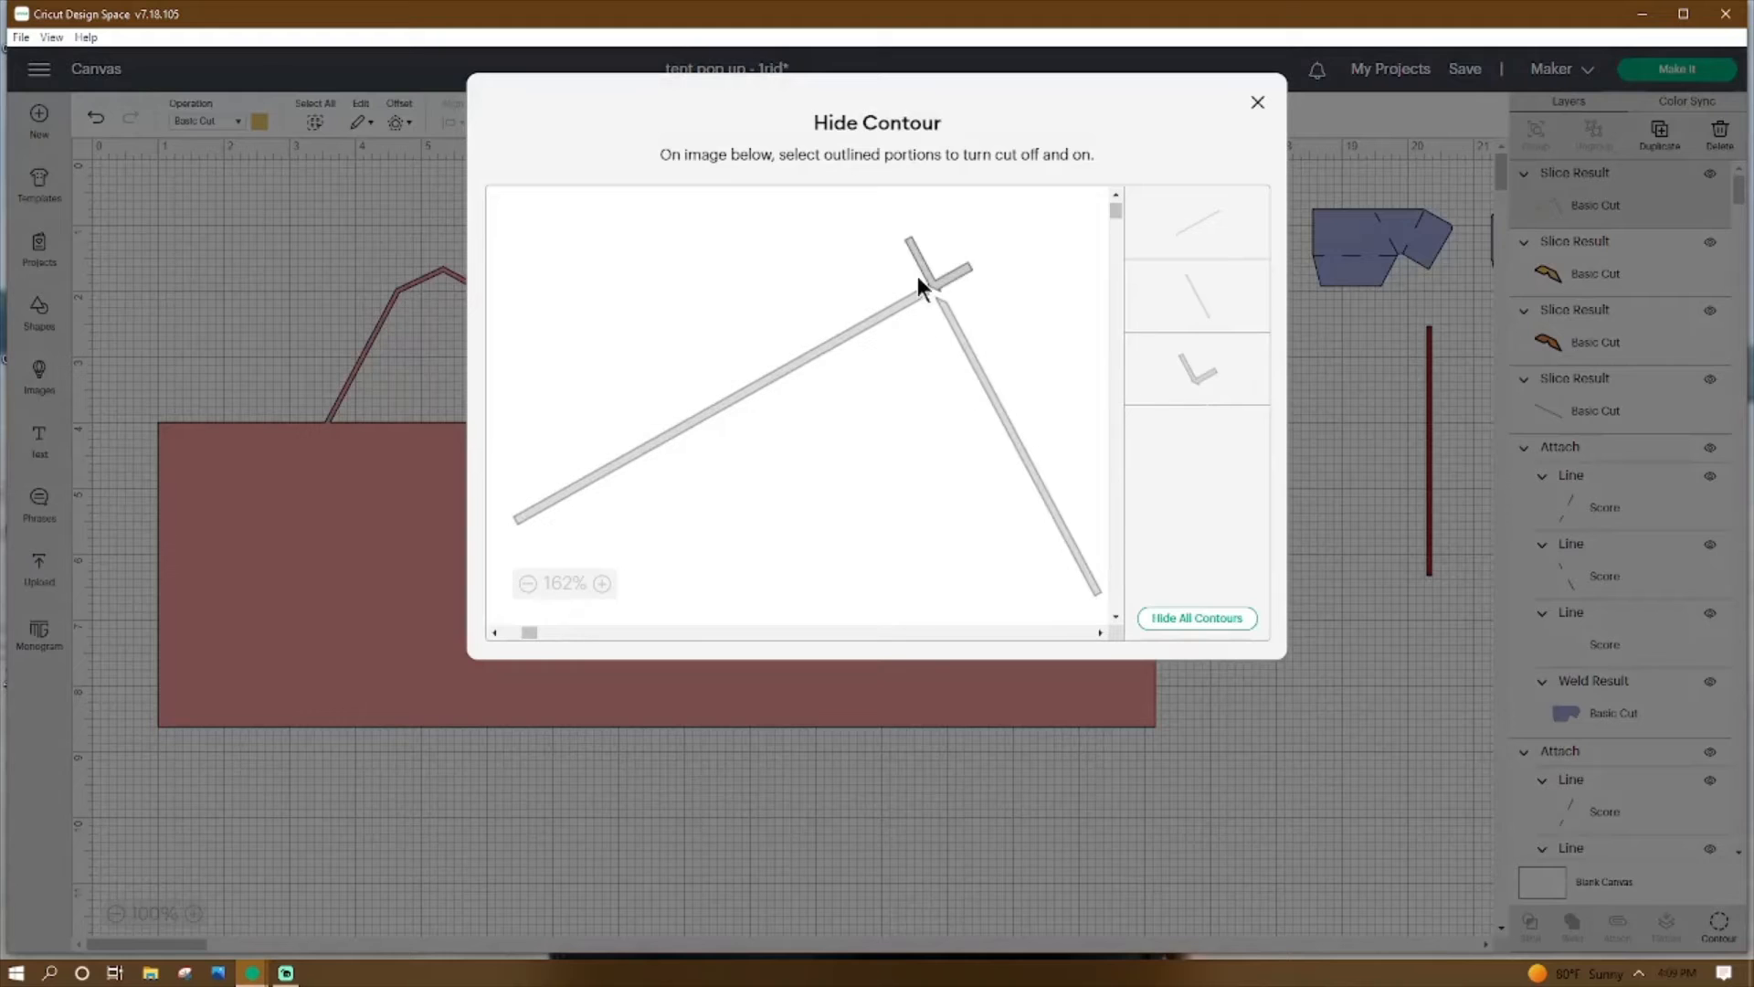
{"action": "left_click", "coordinate": [945, 275]}
{"action": "left_click", "coordinate": [1257, 102]}
{"action": "left_click", "coordinate": [1272, 563]}
Hide both long ends of the sliced orange bar, keeping only the small triangular piece at the crossing.
{"action": "left_click", "coordinate": [992, 316]}
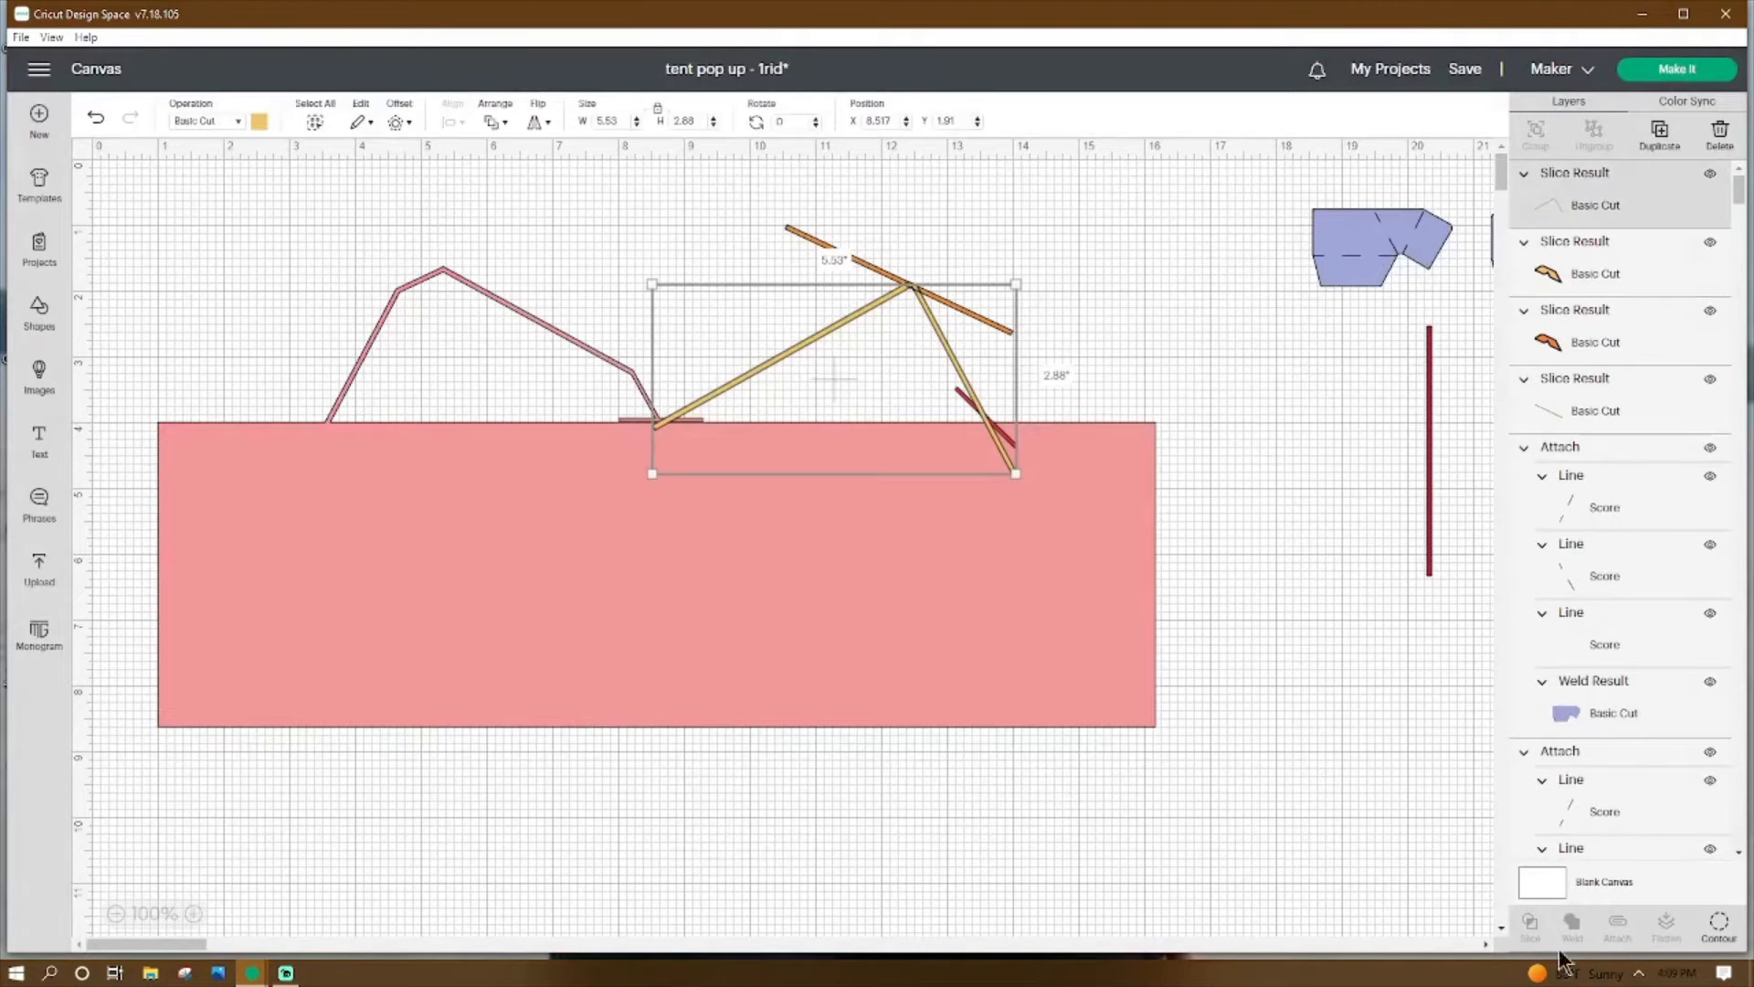
{"action": "left_click", "coordinate": [808, 234]}
{"action": "left_click", "coordinate": [1719, 923]}
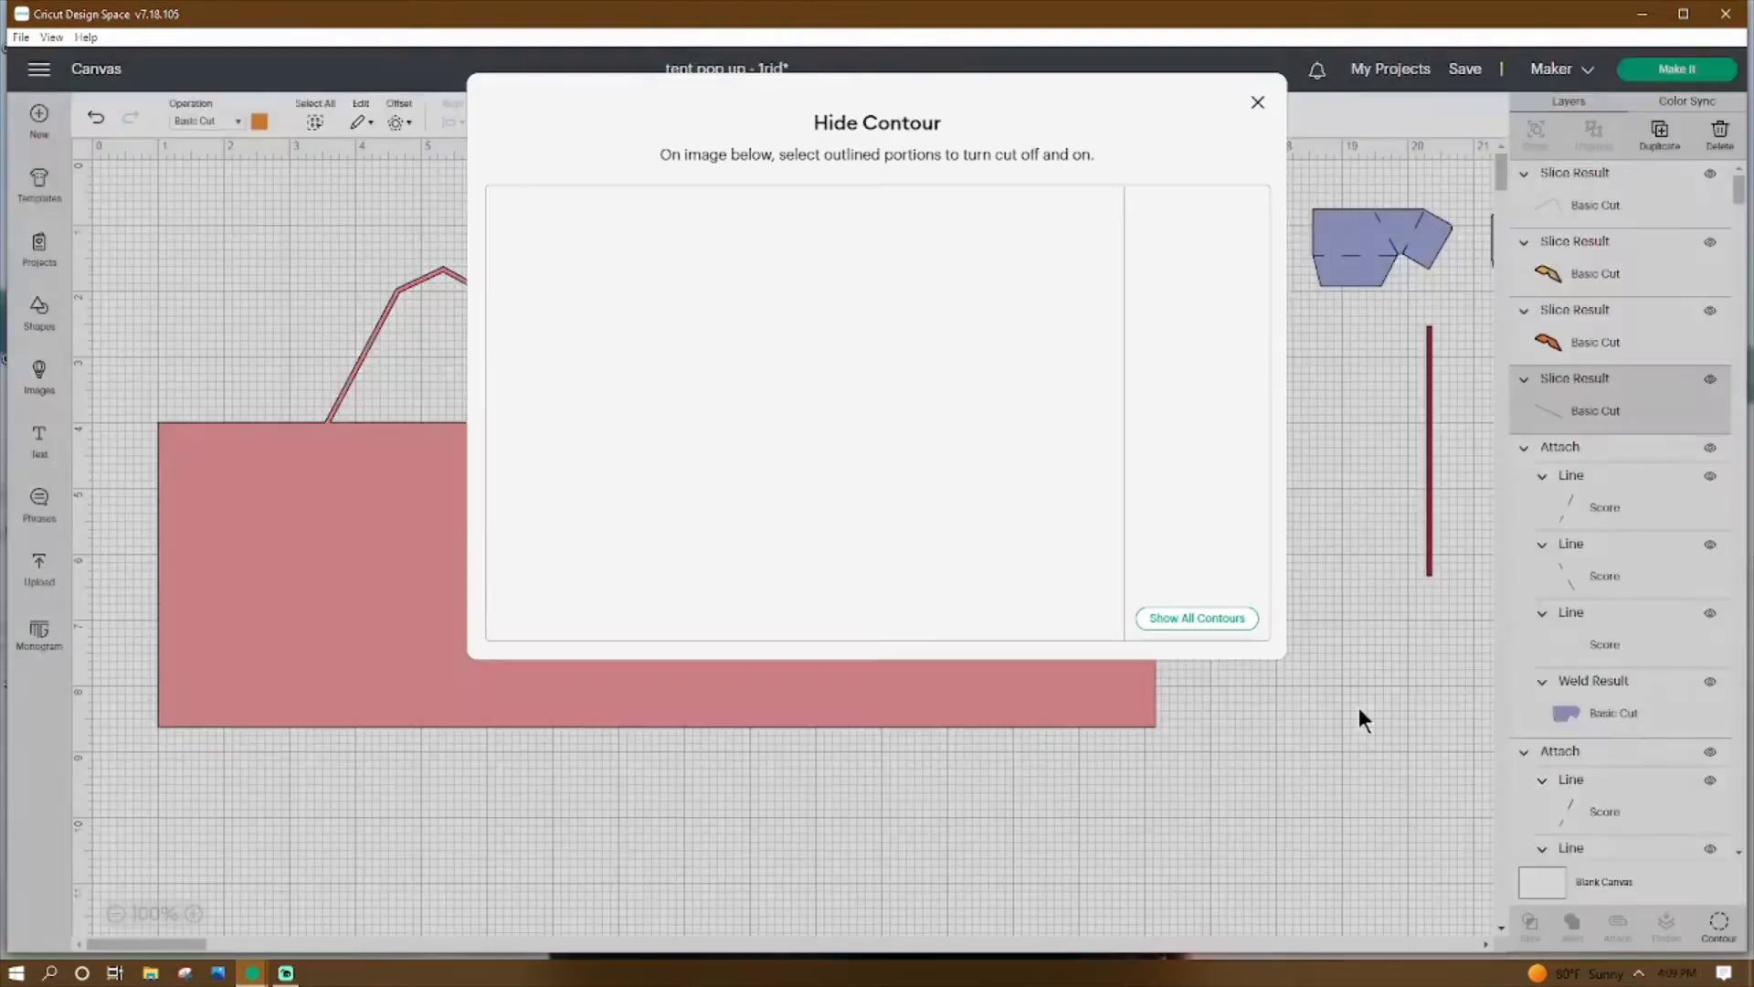
{"action": "left_click", "coordinate": [983, 493]}
{"action": "left_click", "coordinate": [687, 365]}
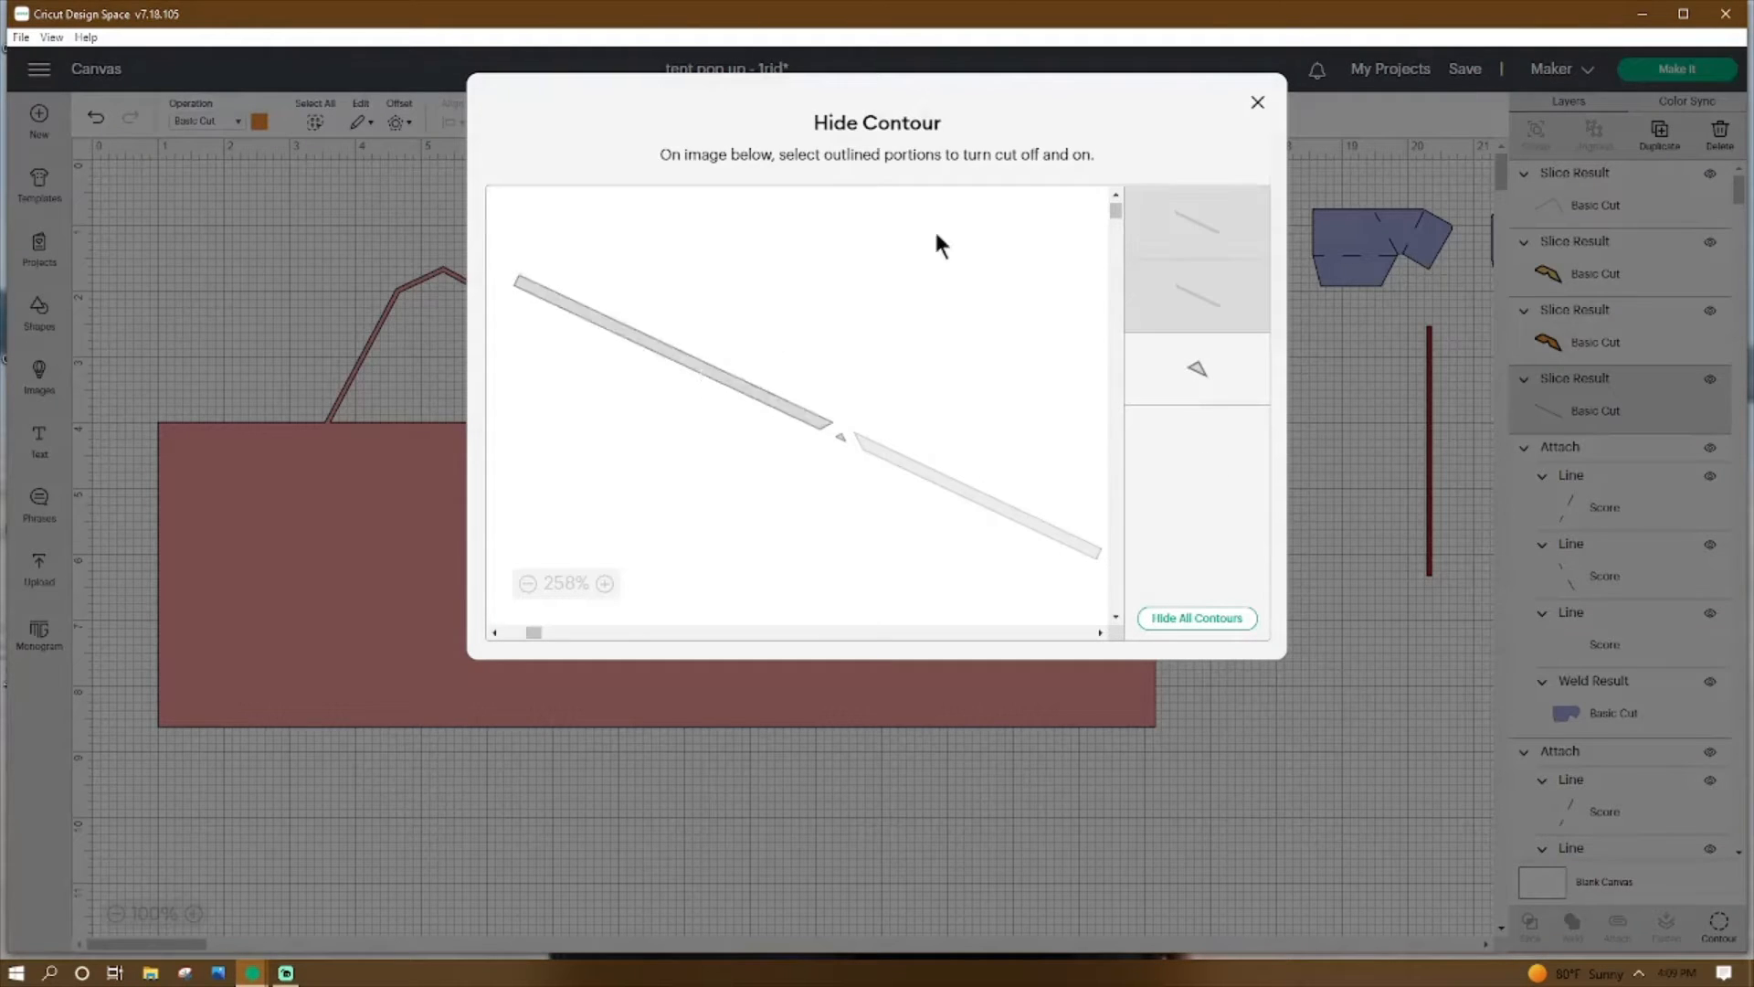
{"action": "left_click", "coordinate": [1257, 102]}
Weld the trimmed yellow bars and the small slice pieces with the pink rectangle outline into one shape.
{"action": "left_click", "coordinate": [1245, 497]}
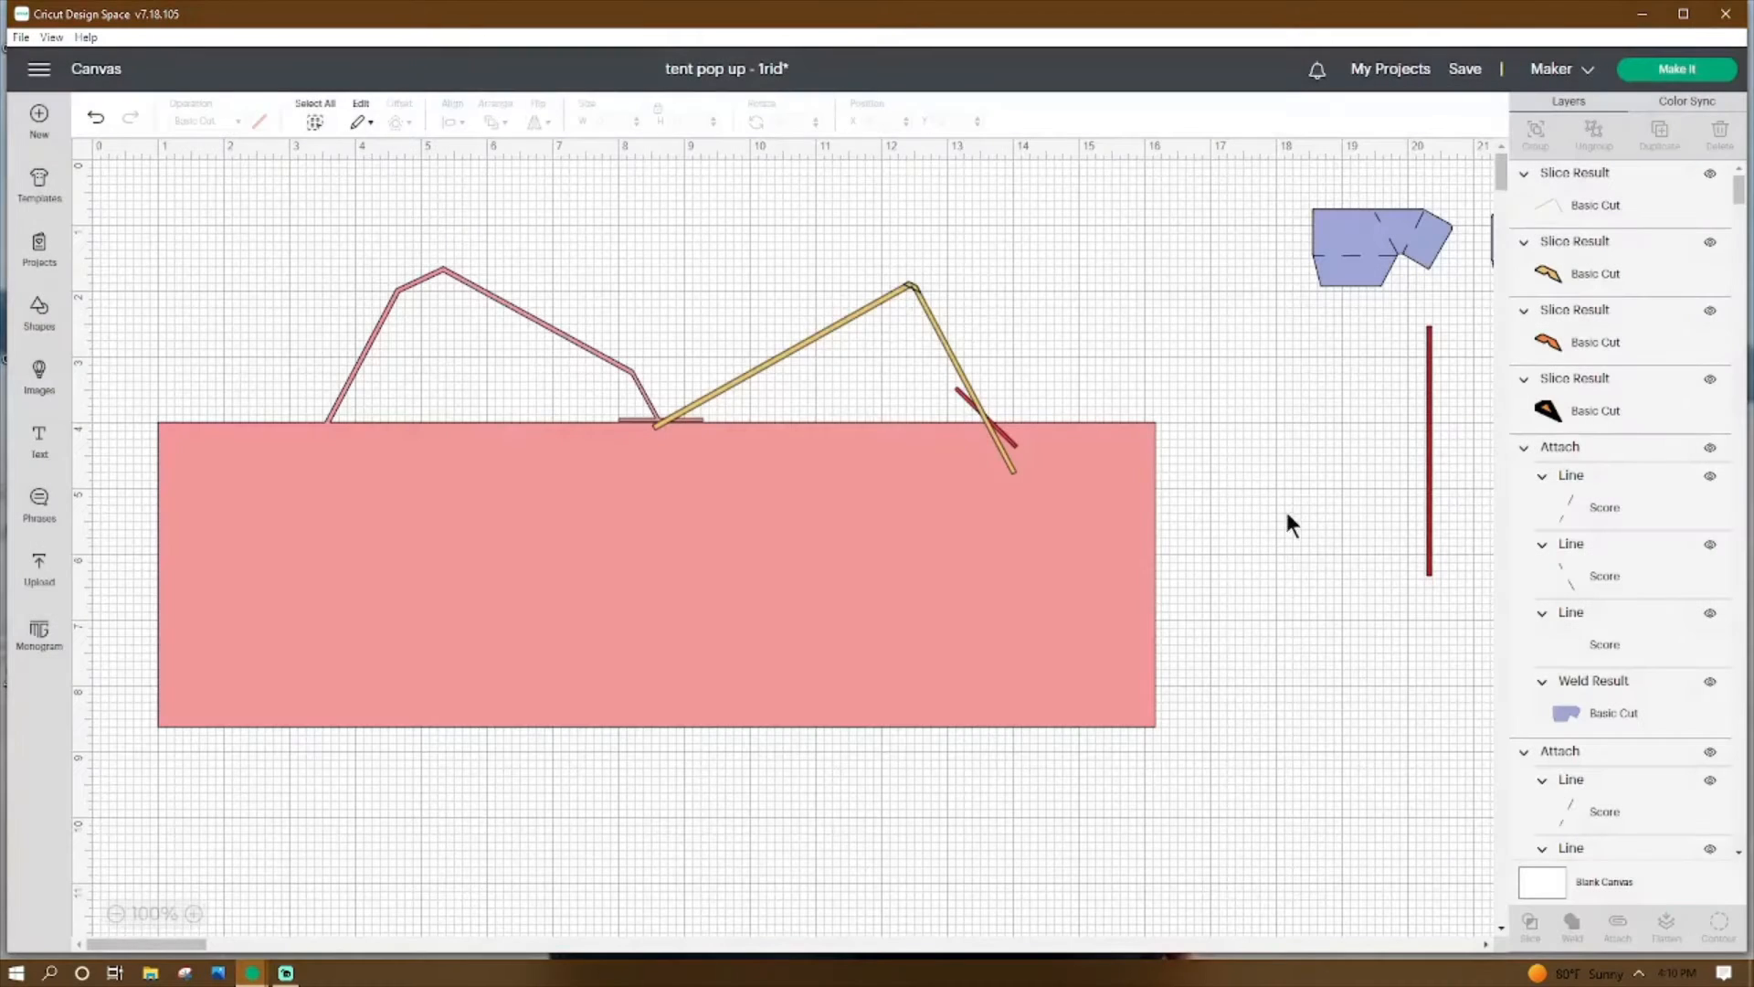
{"action": "left_click_drag", "start_coordinate": [1000, 427], "coordinate": [1001, 429]}
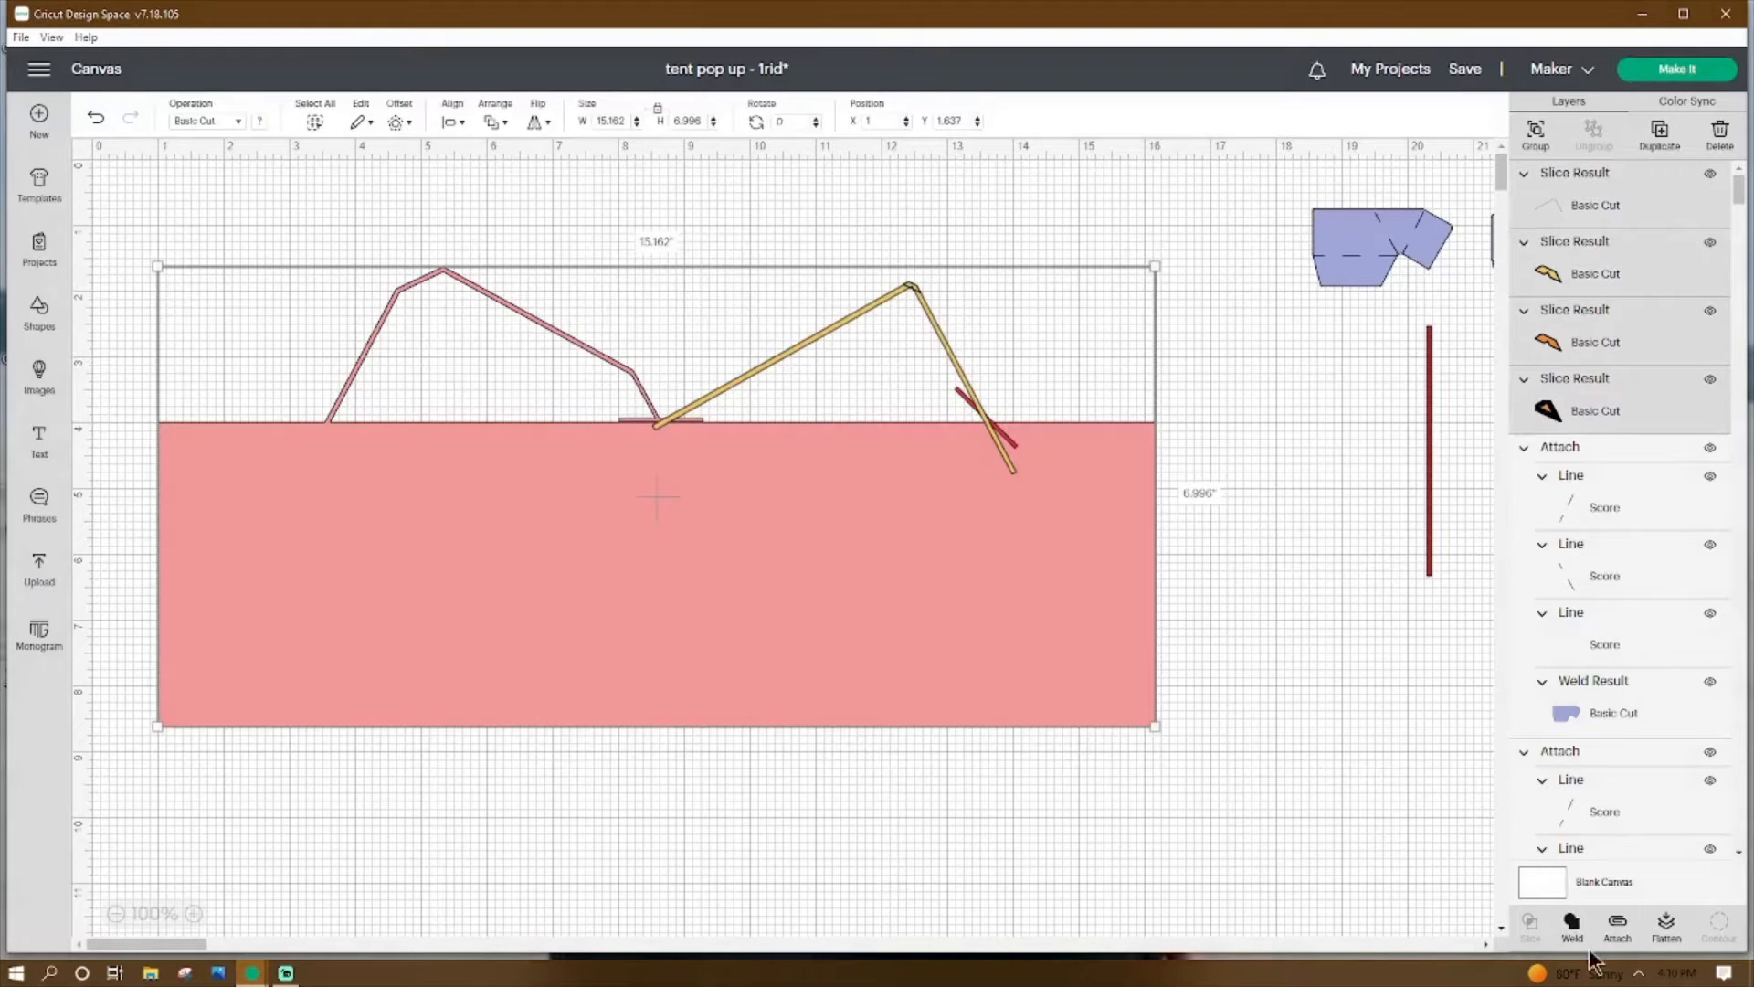
{"action": "left_click", "coordinate": [1572, 924]}
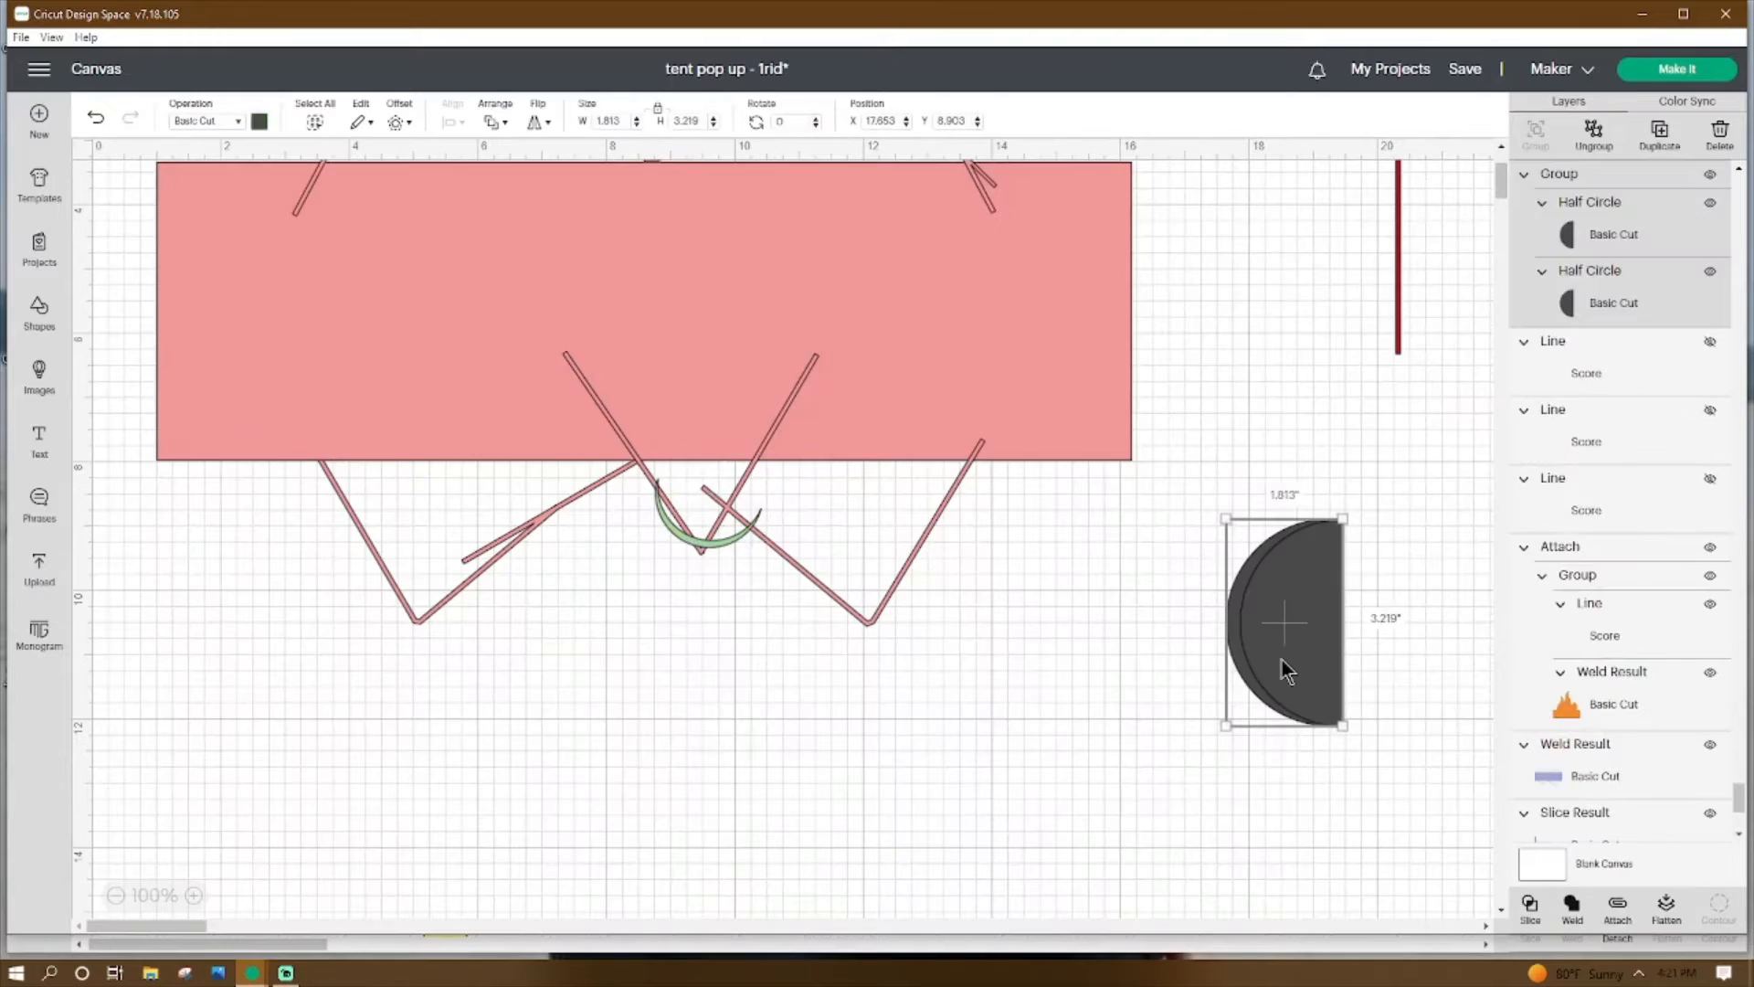
Ungroup the two overlapping dark half circles below the outline and slice them, moving the resulting crescent aside.
{"action": "left_click_drag", "start_coordinate": [1280, 666], "coordinate": [445, 767]}
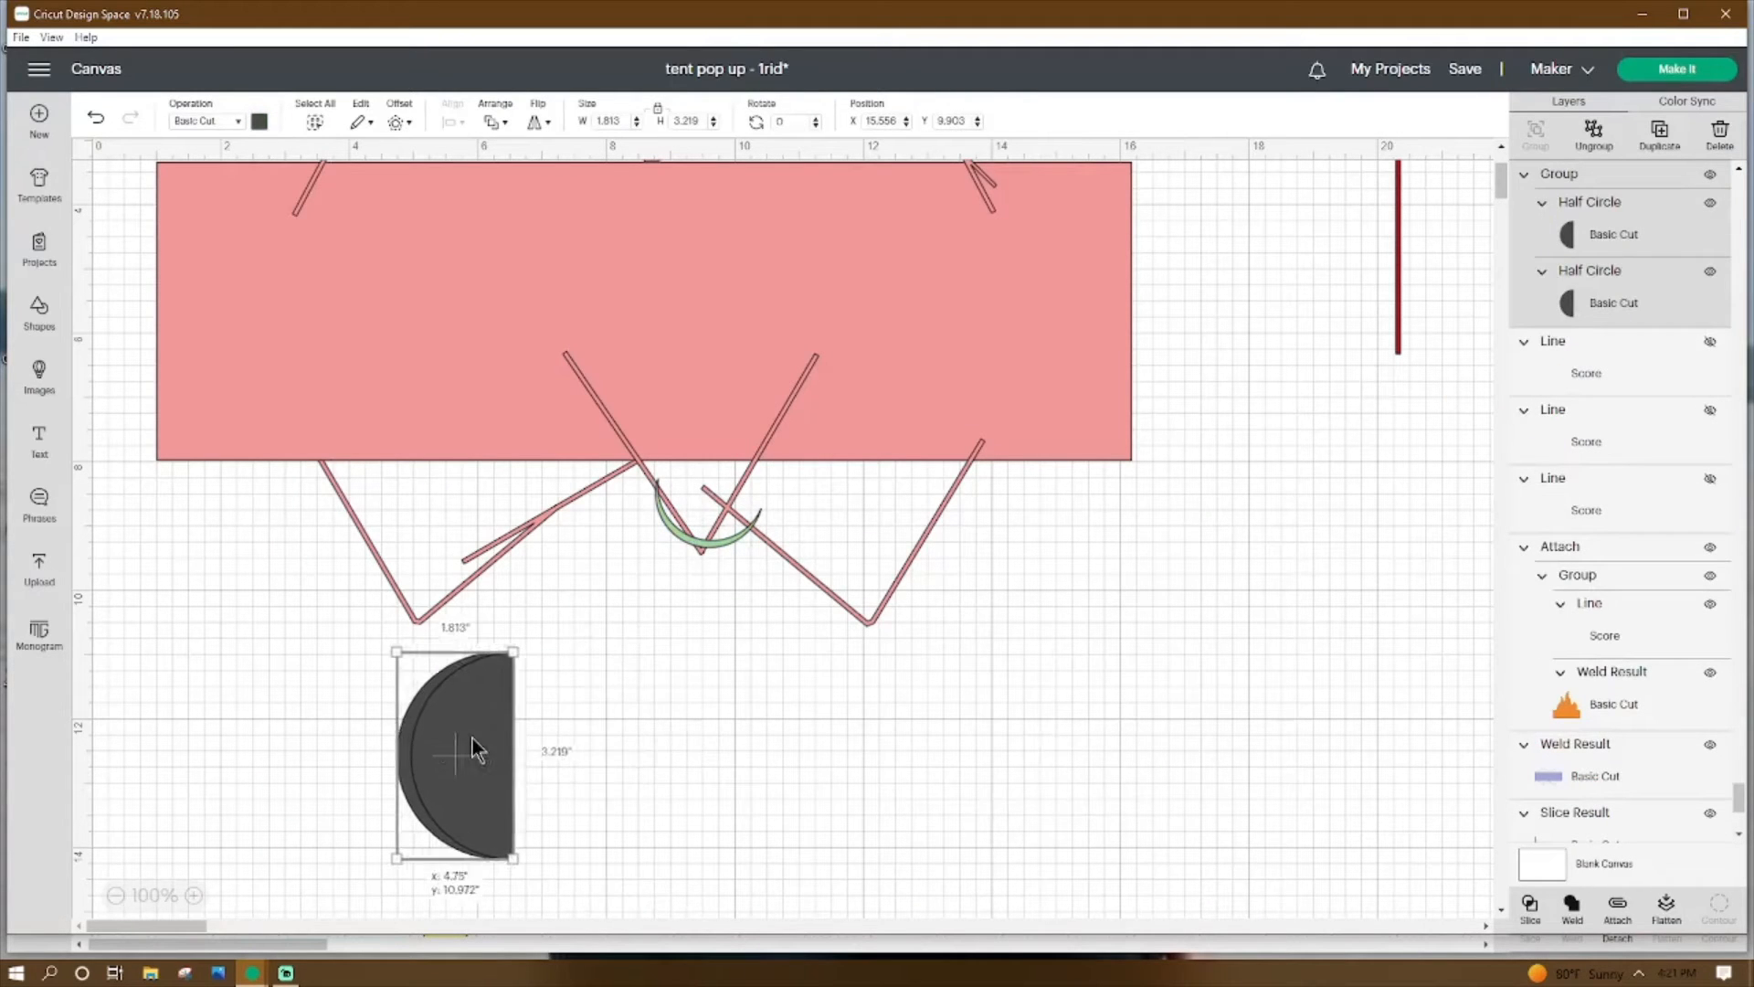
{"action": "left_click", "coordinate": [1592, 137]}
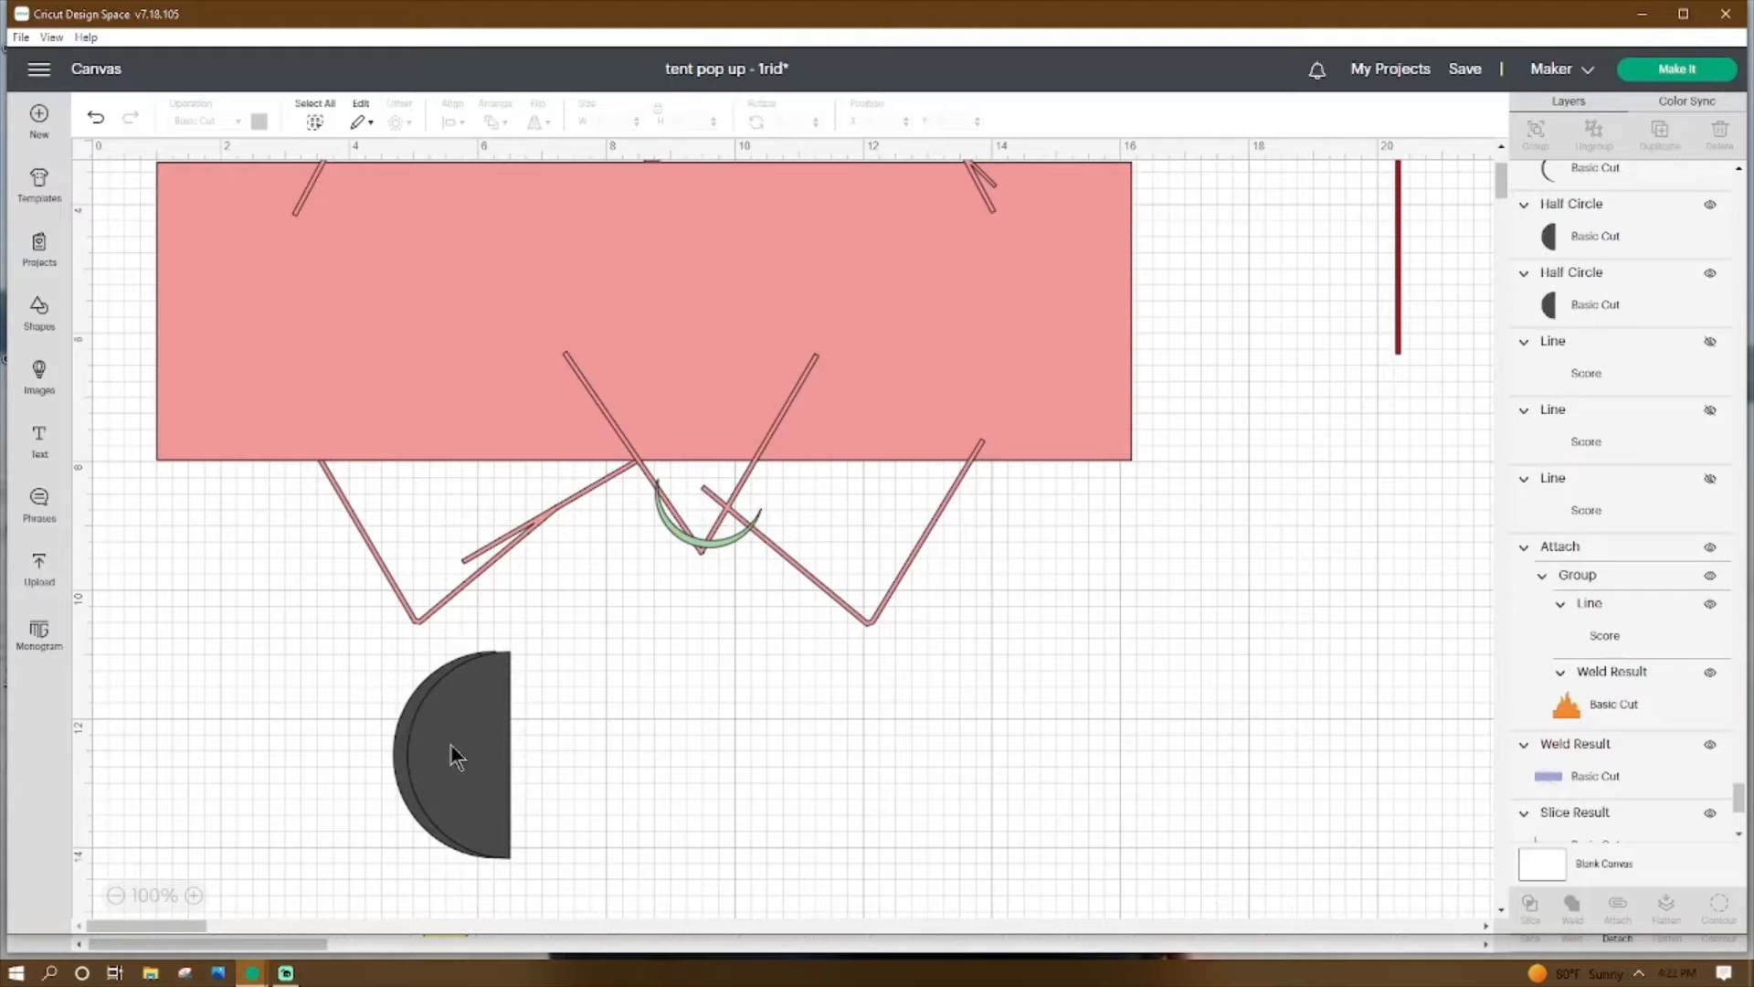
{"action": "left_click", "coordinate": [402, 743]}
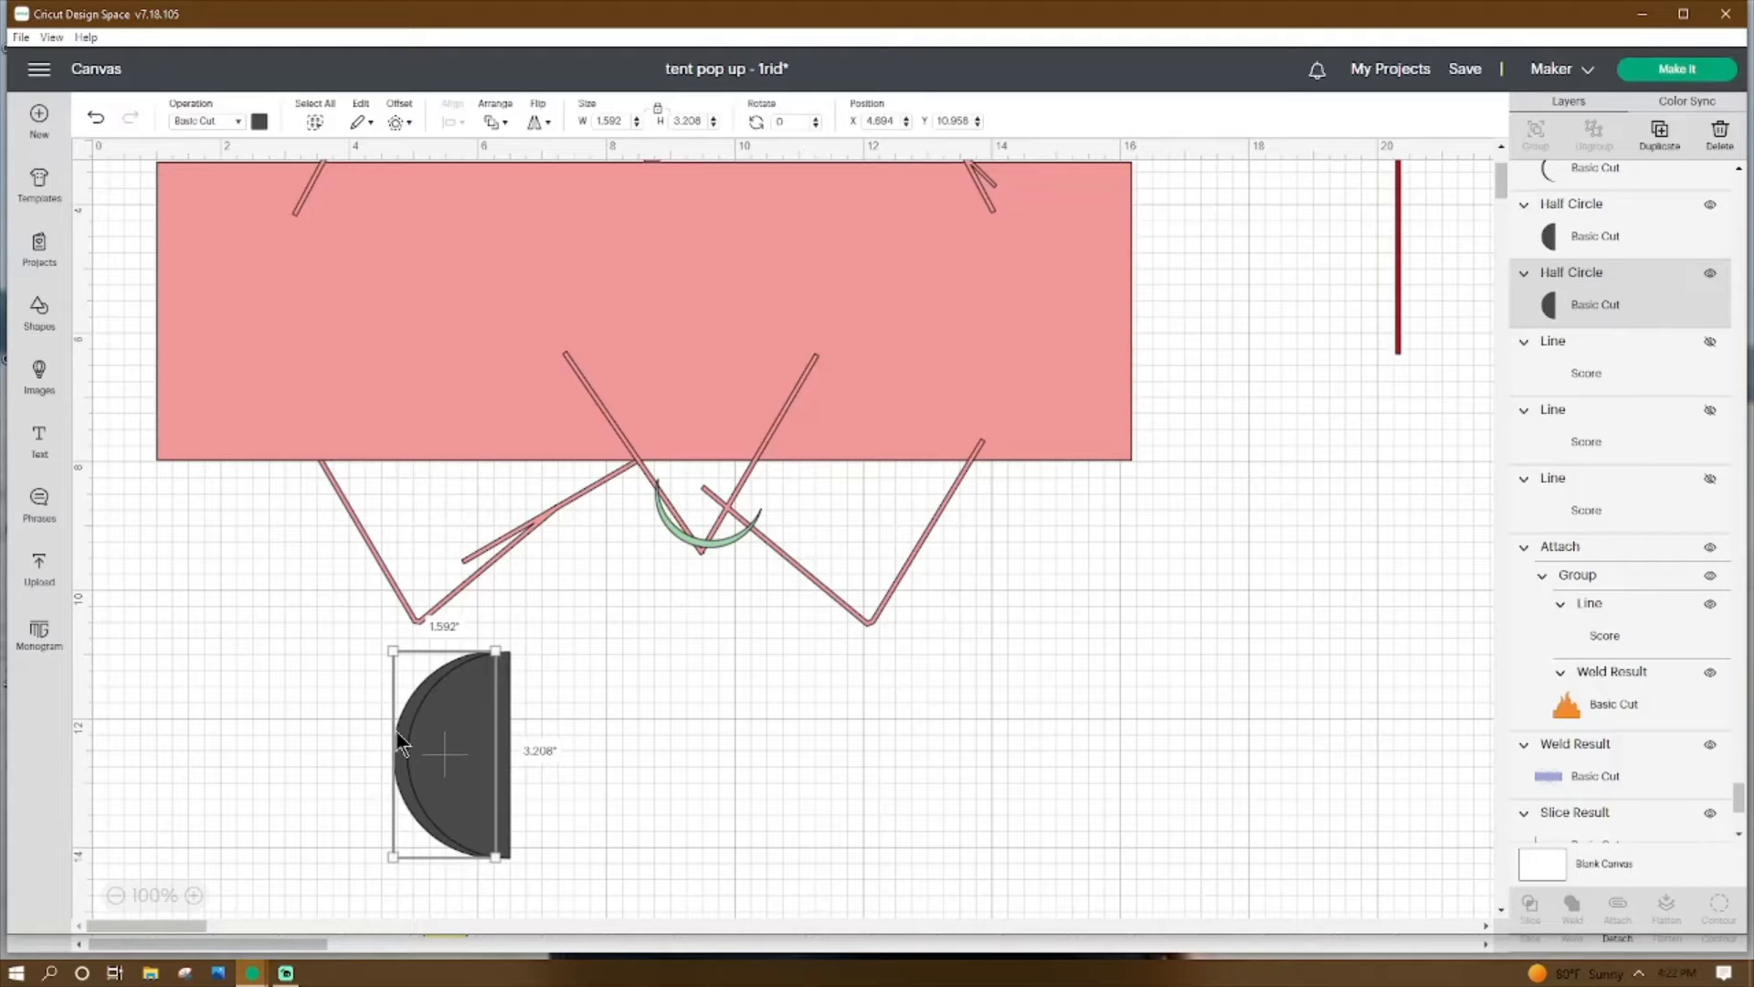
{"action": "left_click", "coordinate": [472, 763]}
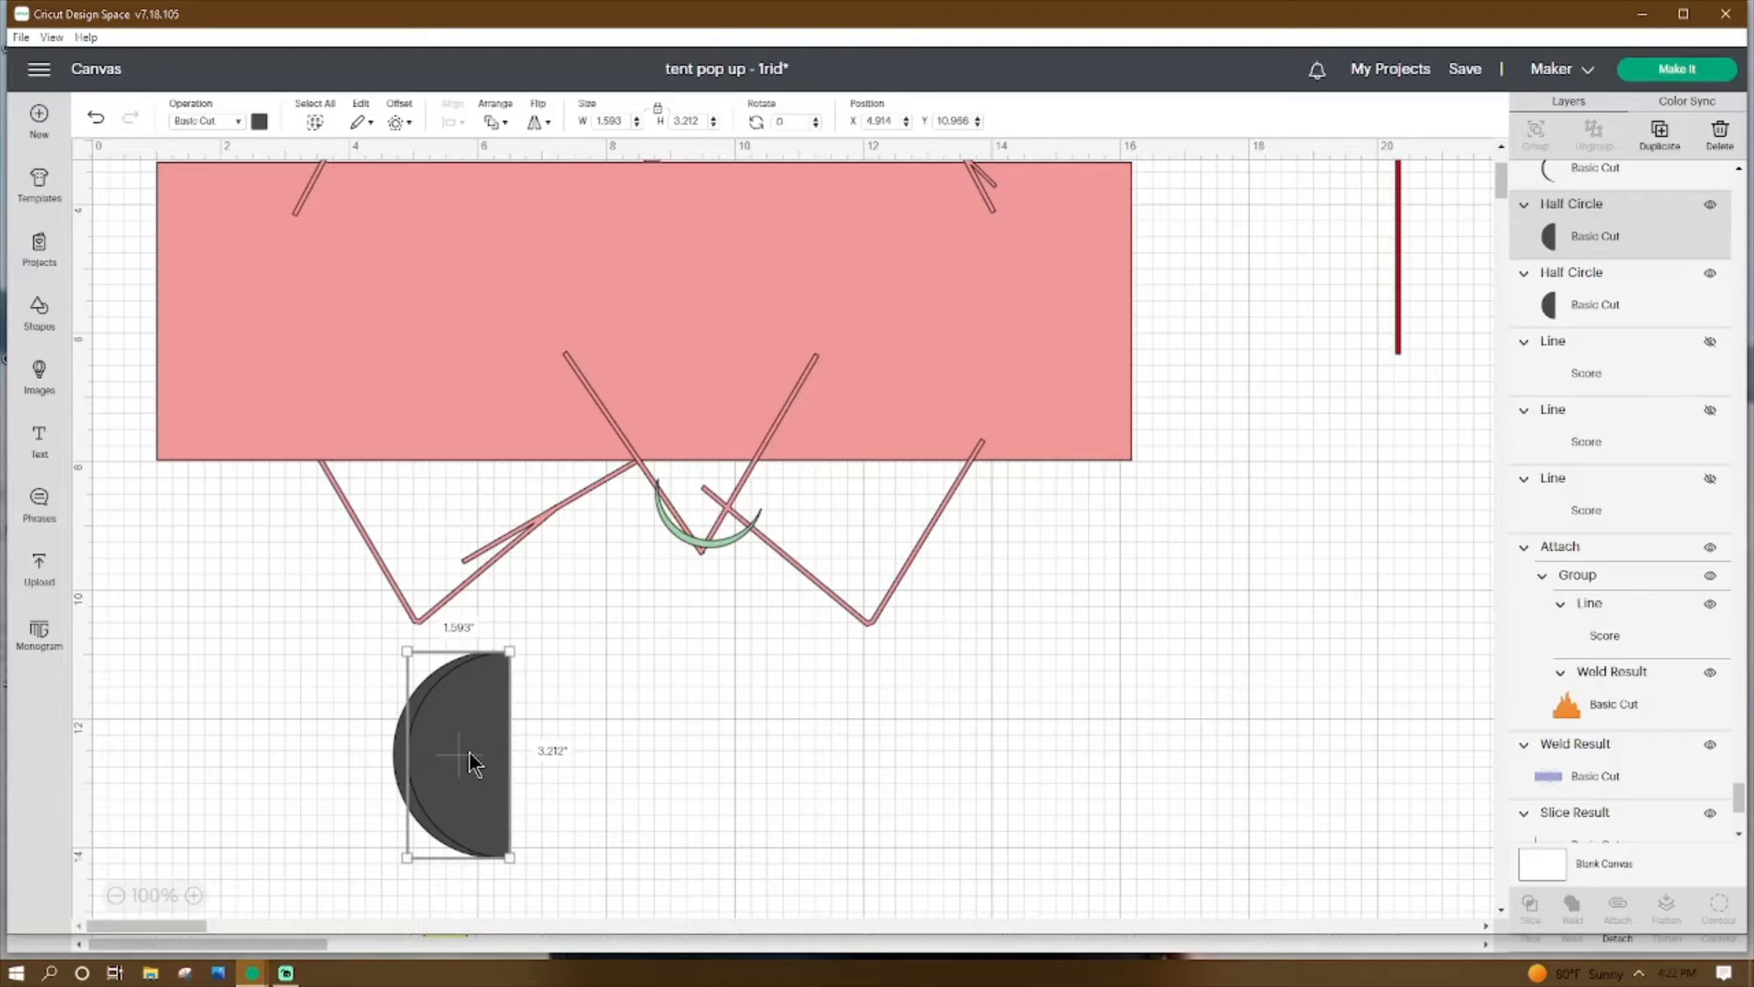
{"action": "left_click_drag", "start_coordinate": [622, 716], "coordinate": [395, 857]}
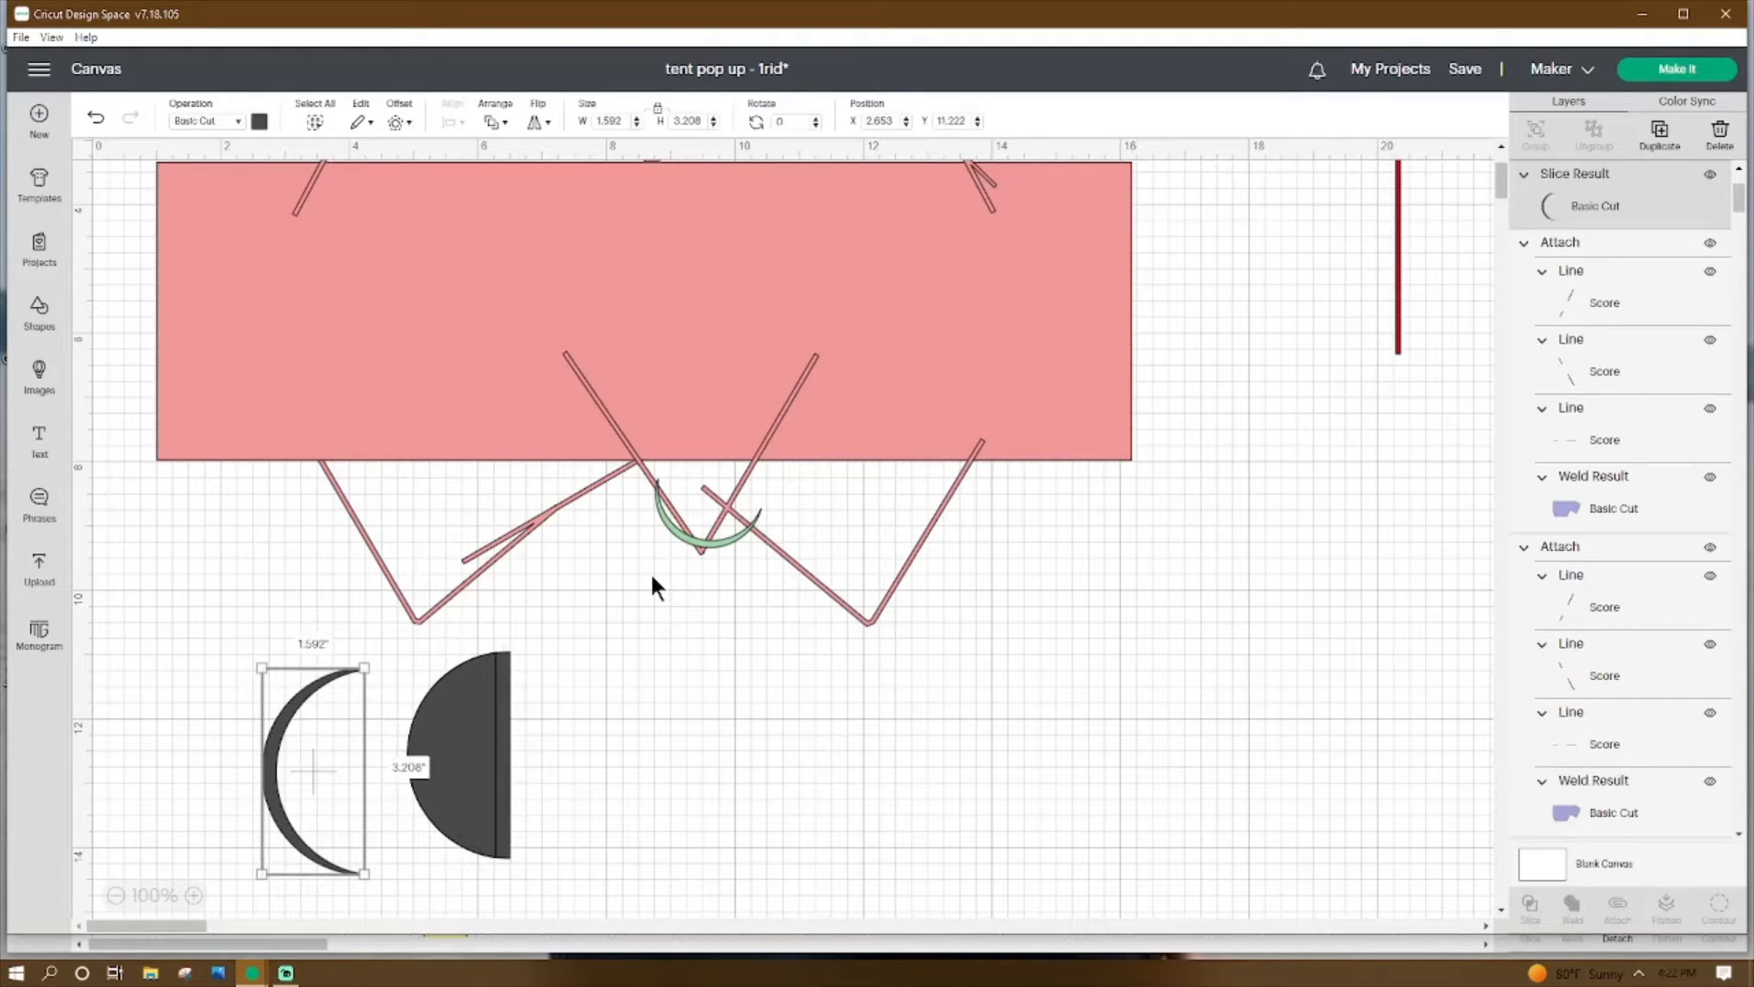
Slice the green crescent with the pink bars that cross it below the rectangle.
{"action": "left_click", "coordinate": [698, 537]}
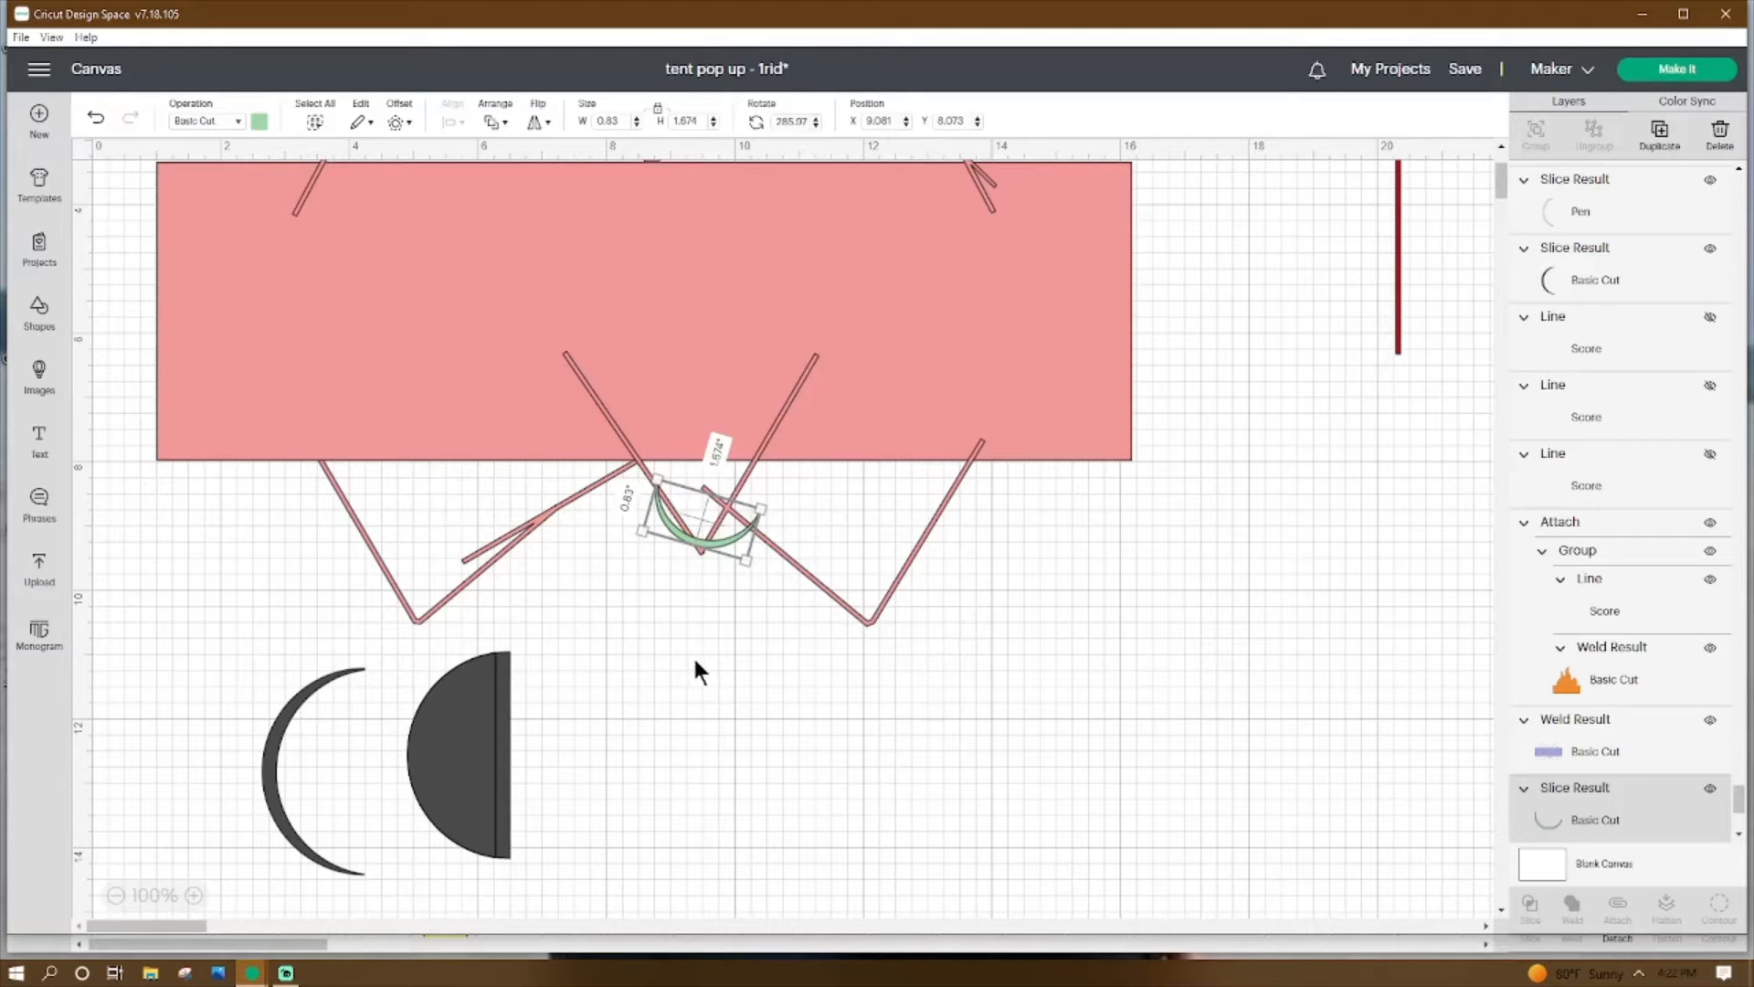
{"action": "left_click", "coordinate": [919, 402], "text": "shift"}
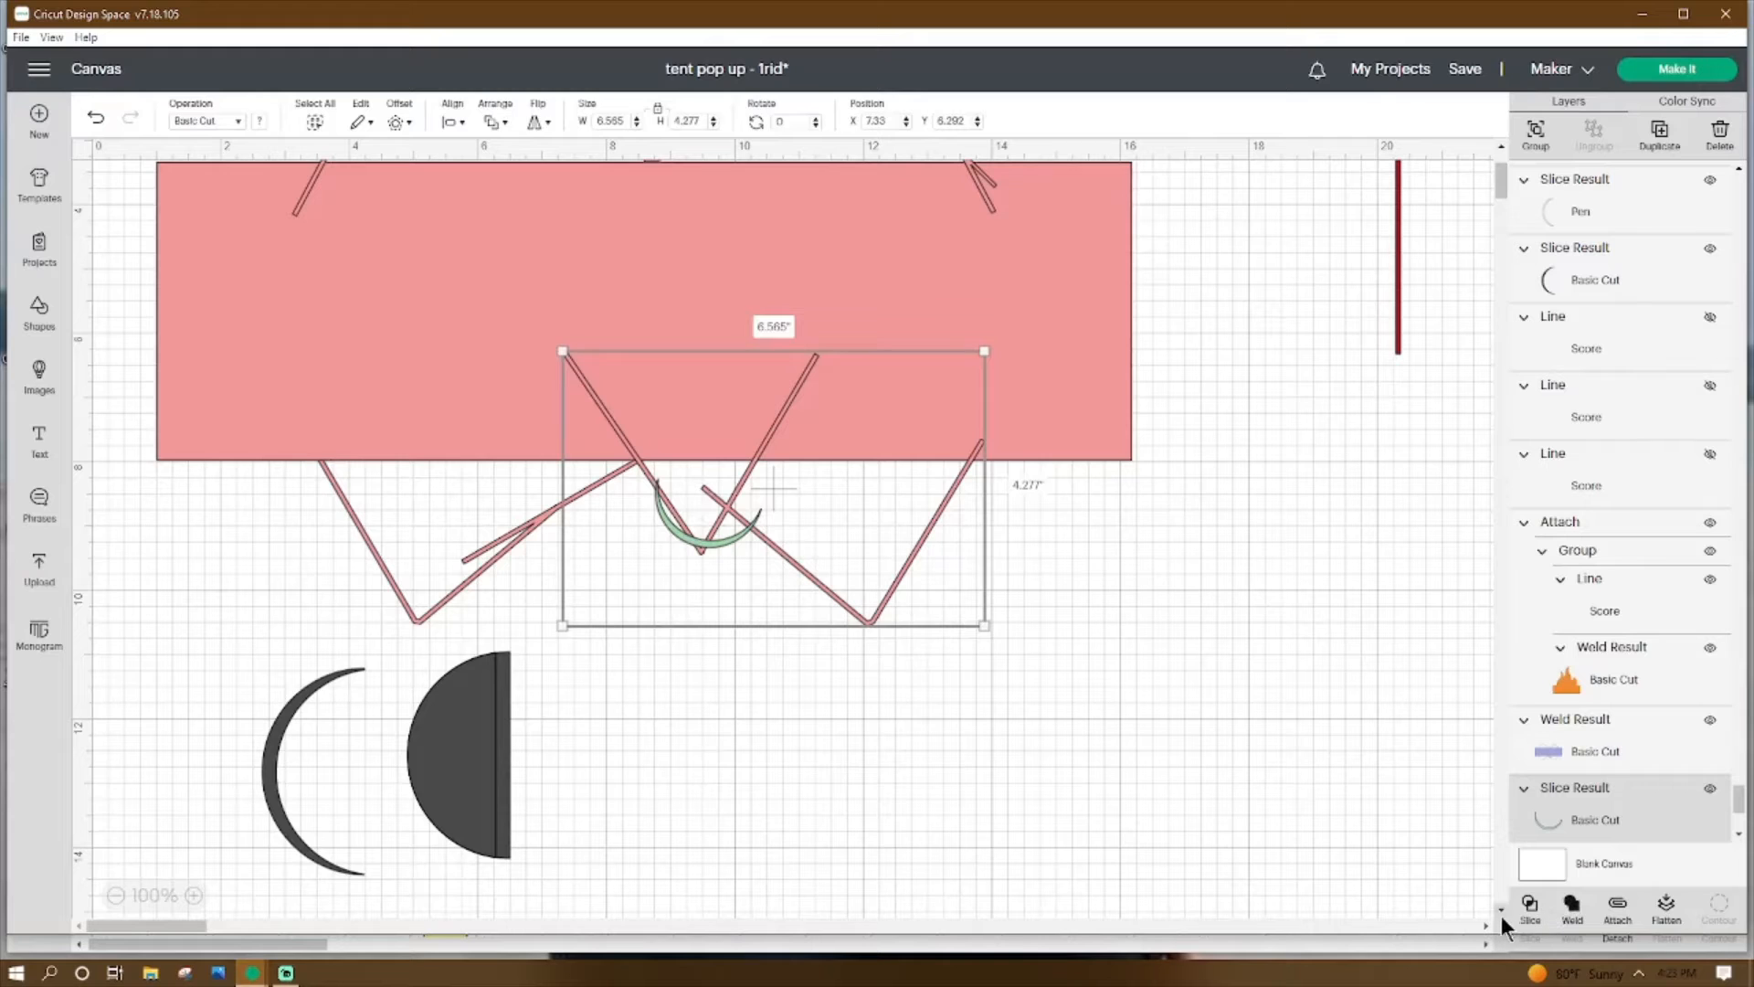
{"action": "left_click", "coordinate": [1530, 903]}
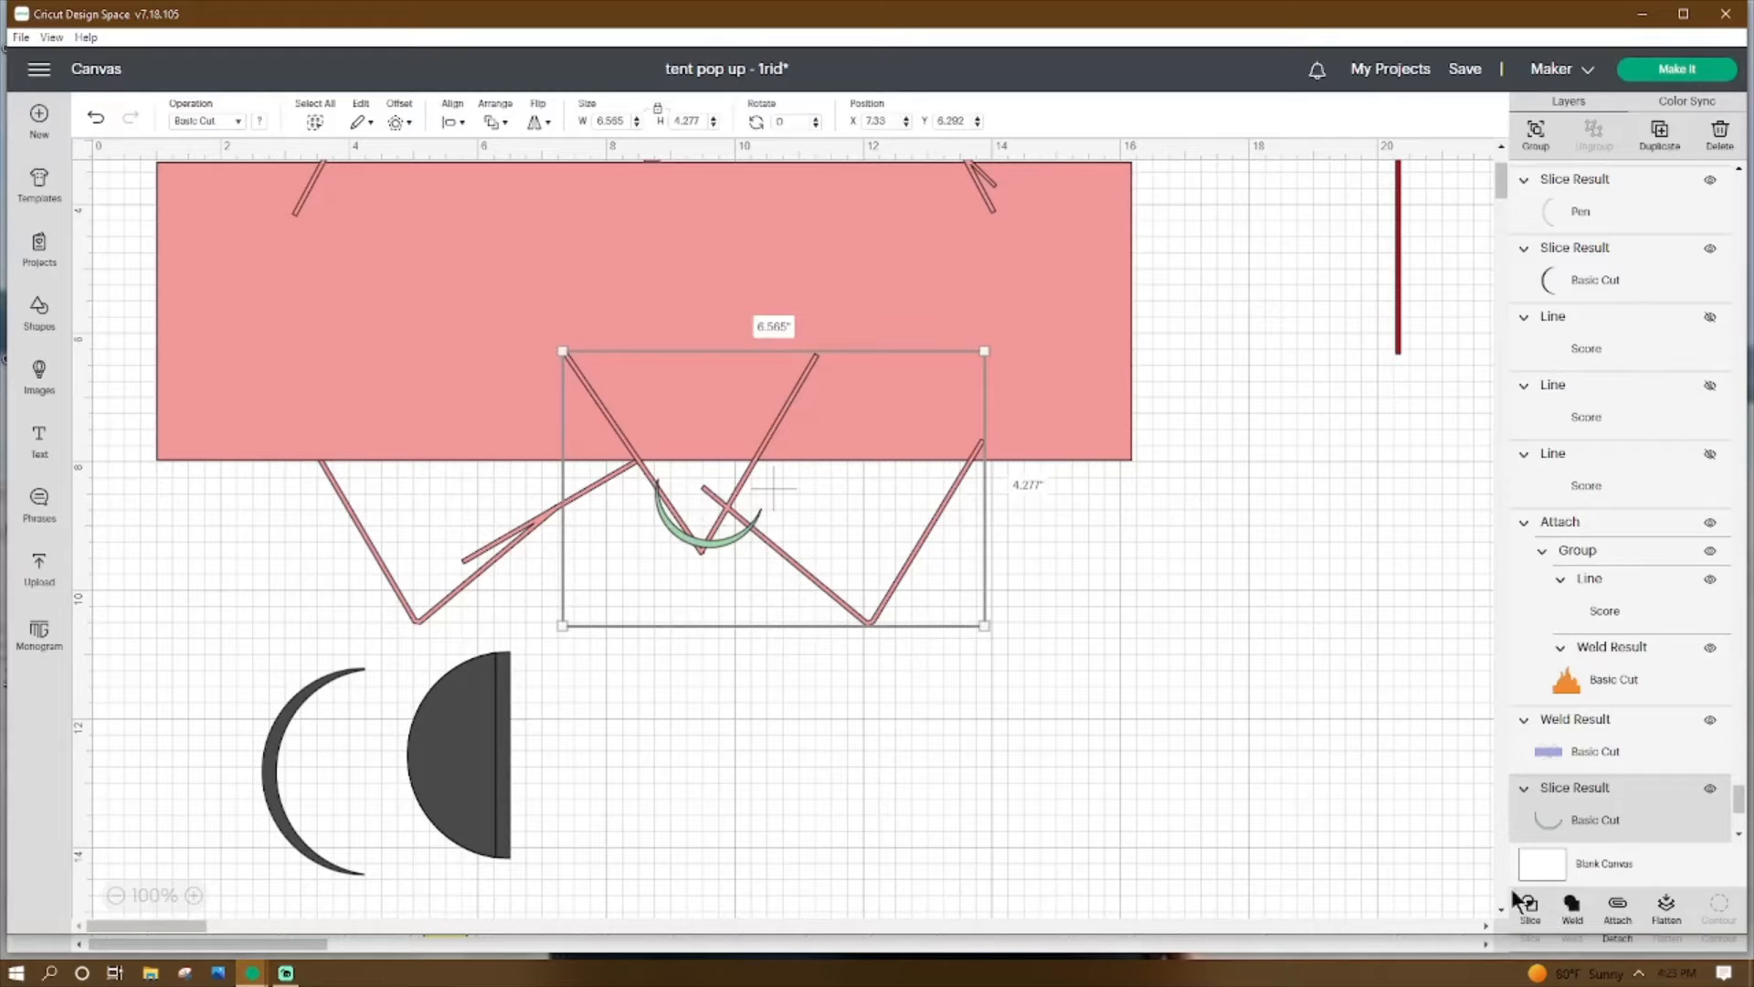
{"action": "left_click", "coordinate": [702, 708]}
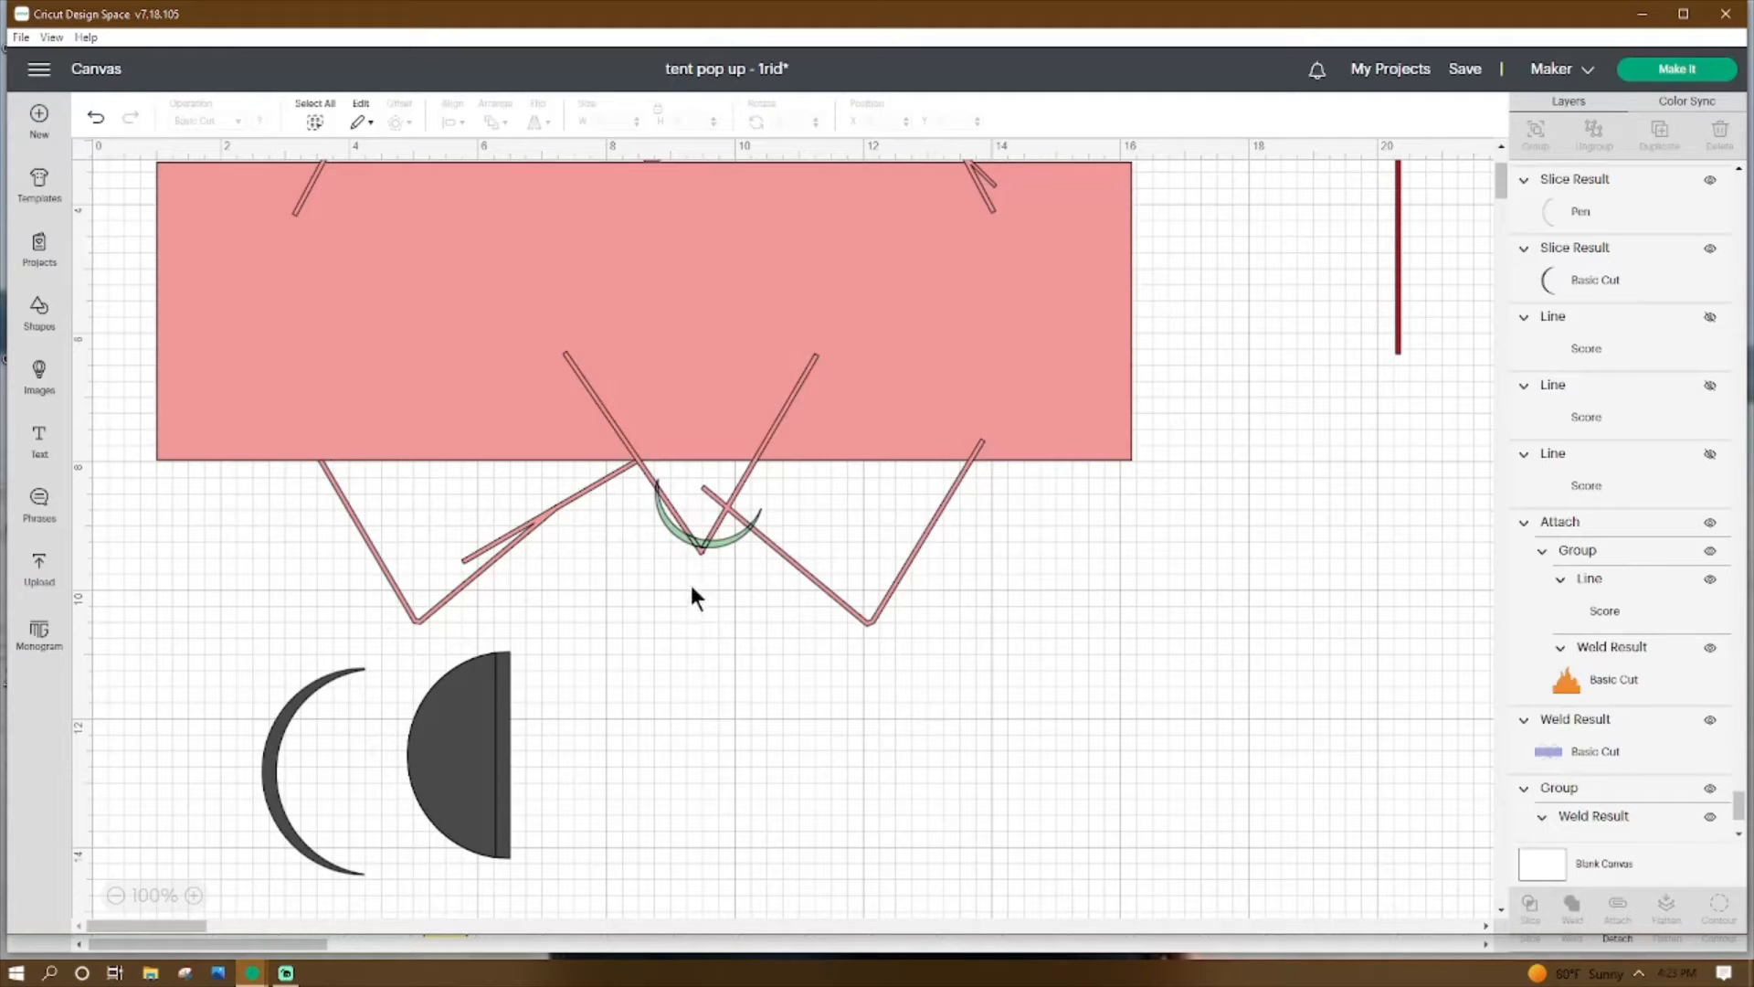
Hide all contours of the sliced green crescent except the small triangle inside the V of the pink bars.
{"action": "left_click", "coordinate": [678, 534]}
{"action": "left_click", "coordinate": [1717, 904]}
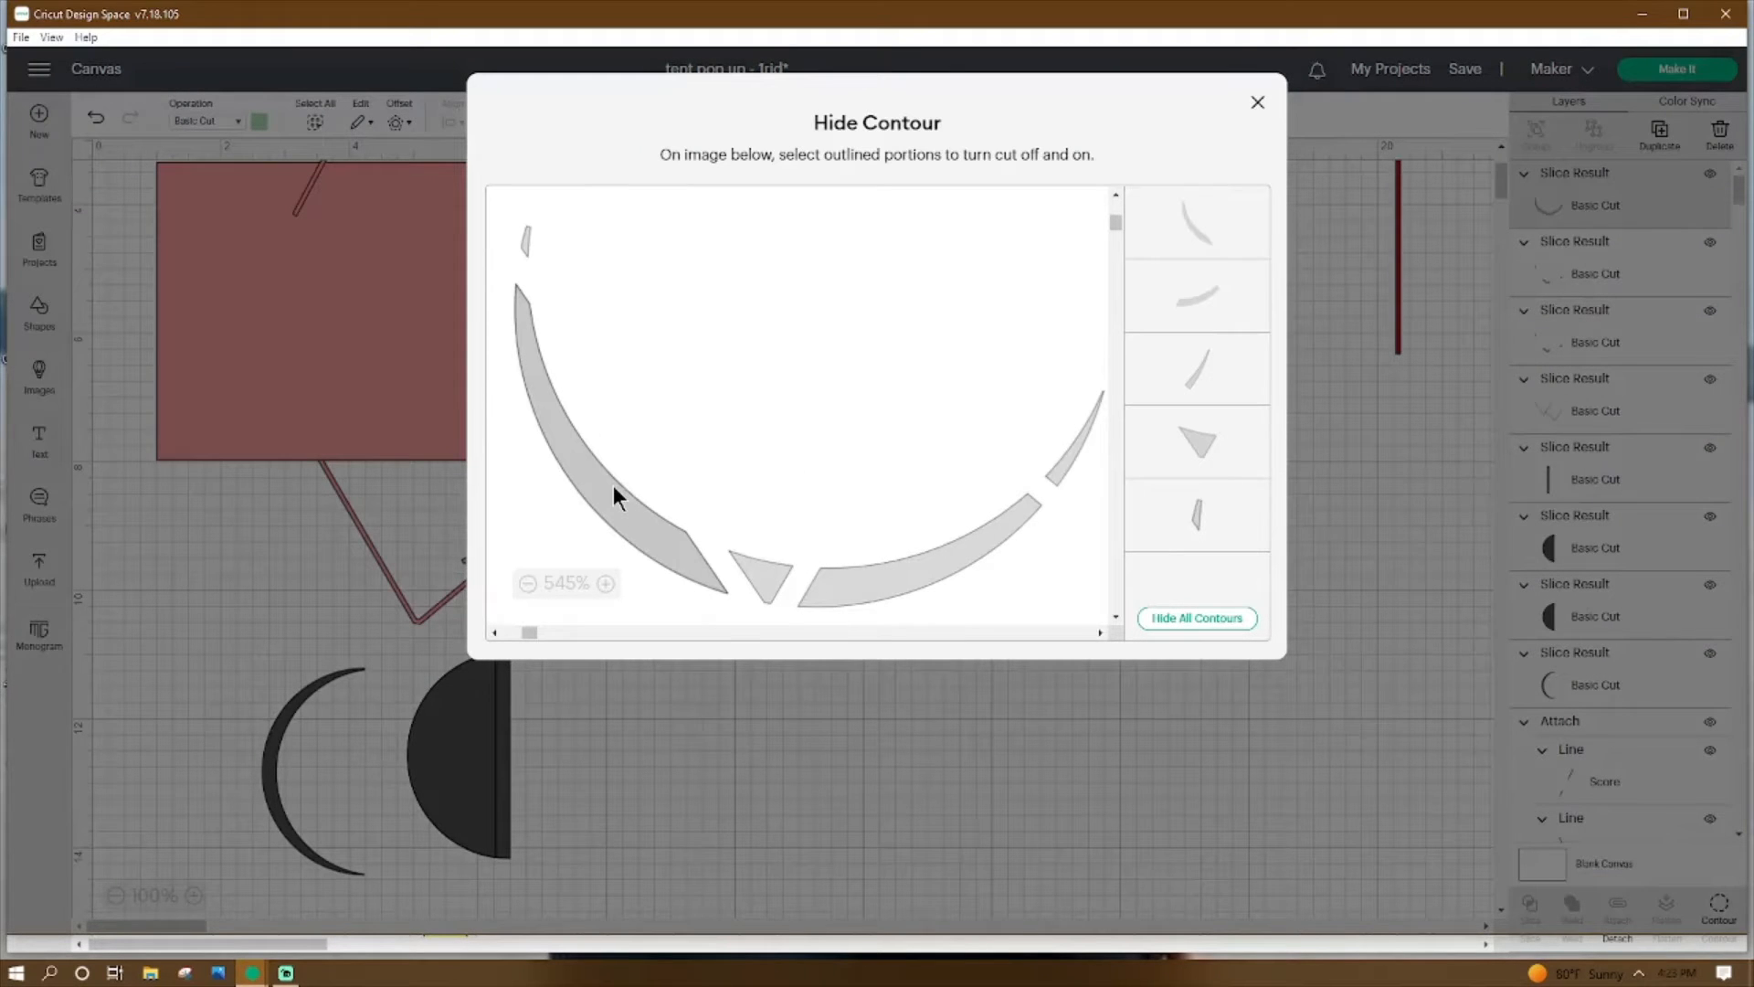
{"action": "left_click", "coordinate": [614, 489]}
{"action": "left_click", "coordinate": [526, 236]}
{"action": "left_click", "coordinate": [1076, 438]}
{"action": "left_click", "coordinate": [974, 528]}
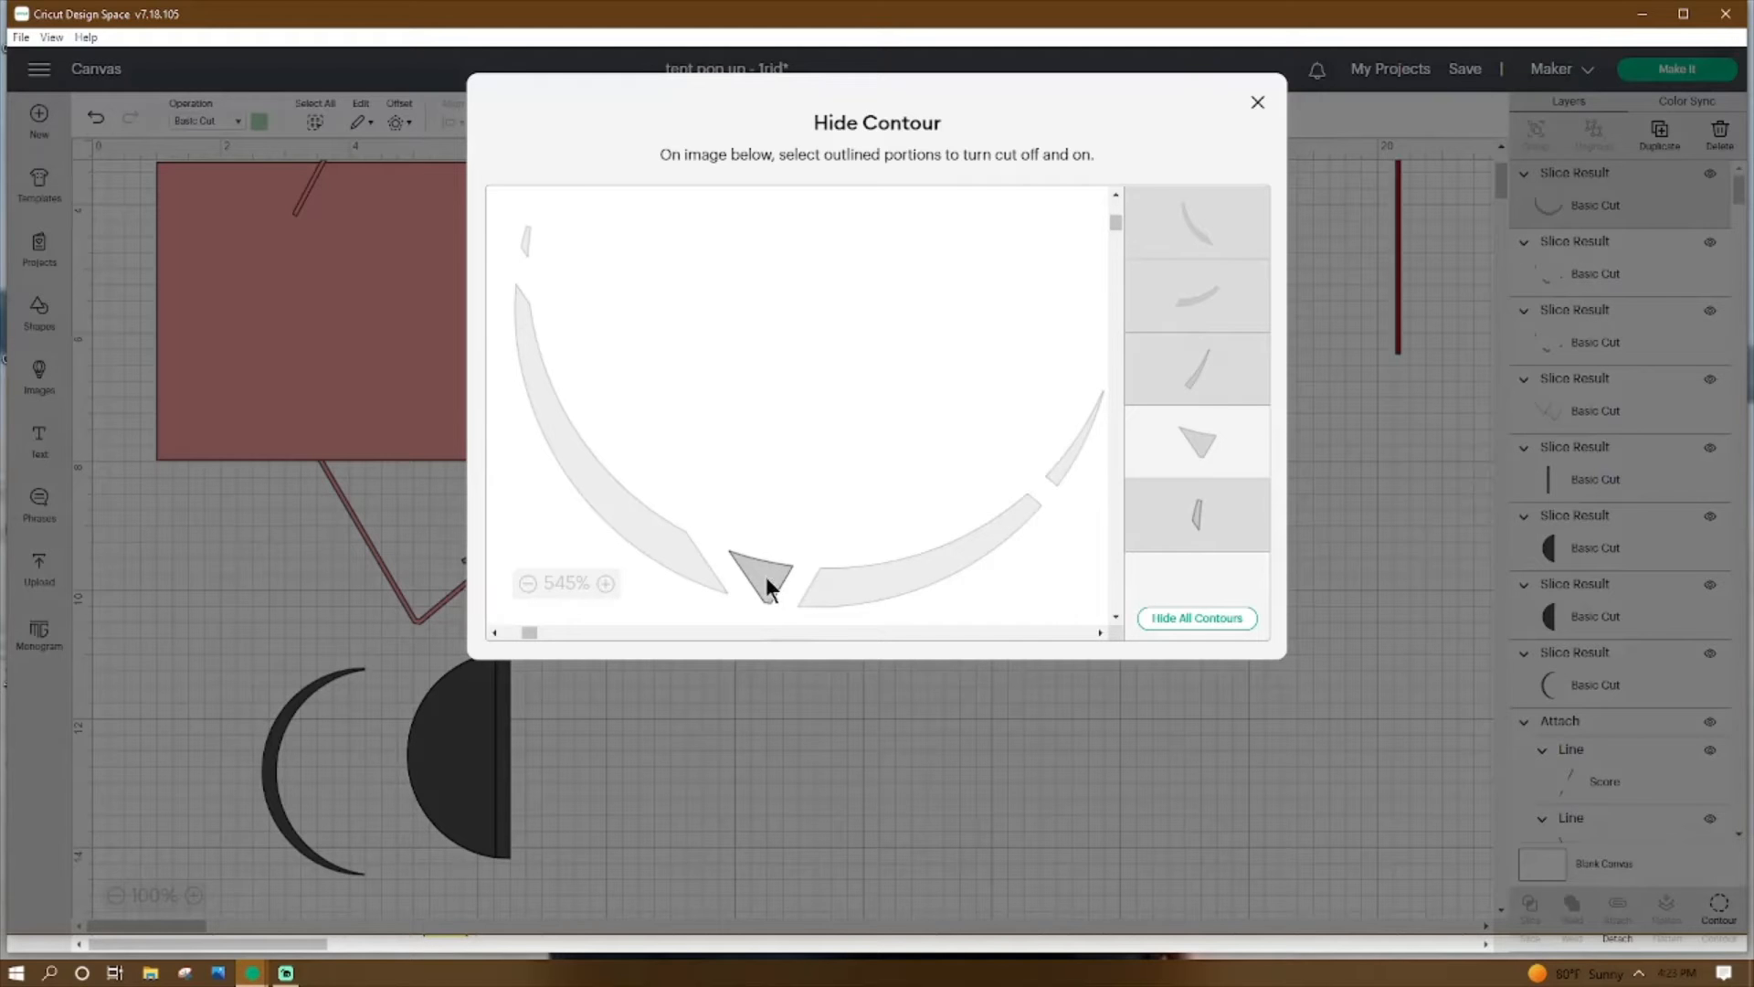
{"action": "left_click", "coordinate": [1257, 102]}
{"action": "left_click", "coordinate": [725, 694]}
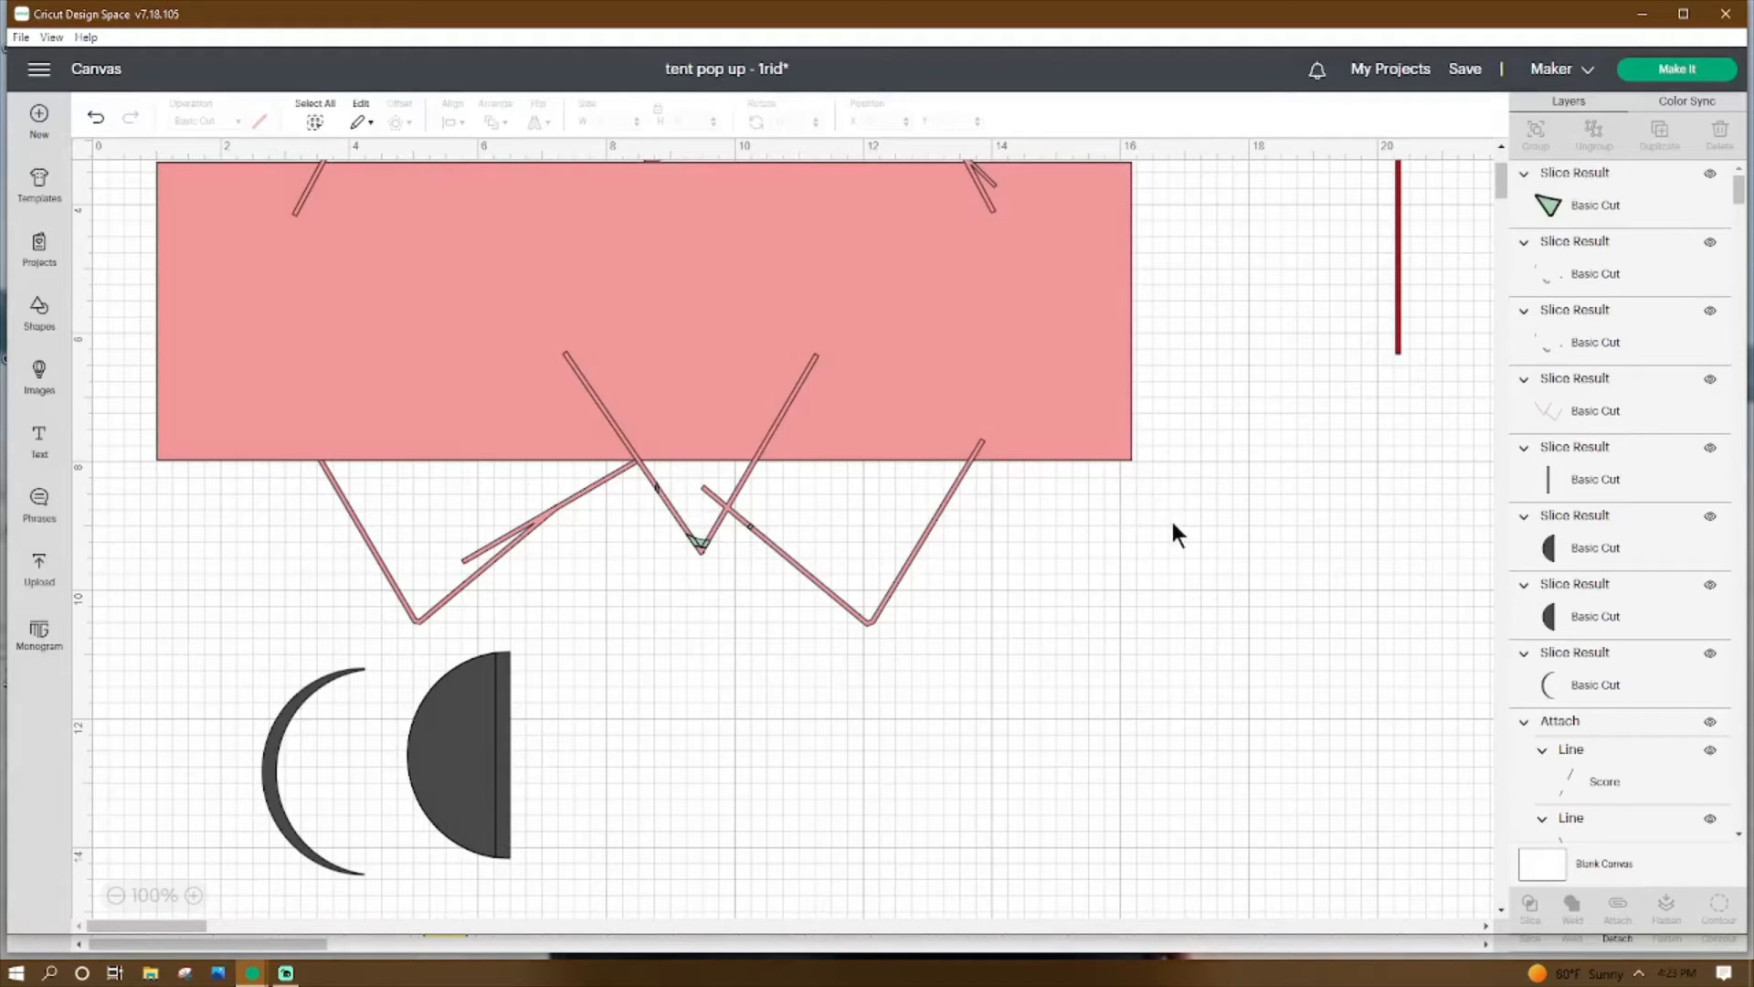
Weld the small green triangle and the other slice pieces with the pink rectangle outline into one shape.
{"action": "left_click_drag", "start_coordinate": [1232, 356], "coordinate": [456, 584]}
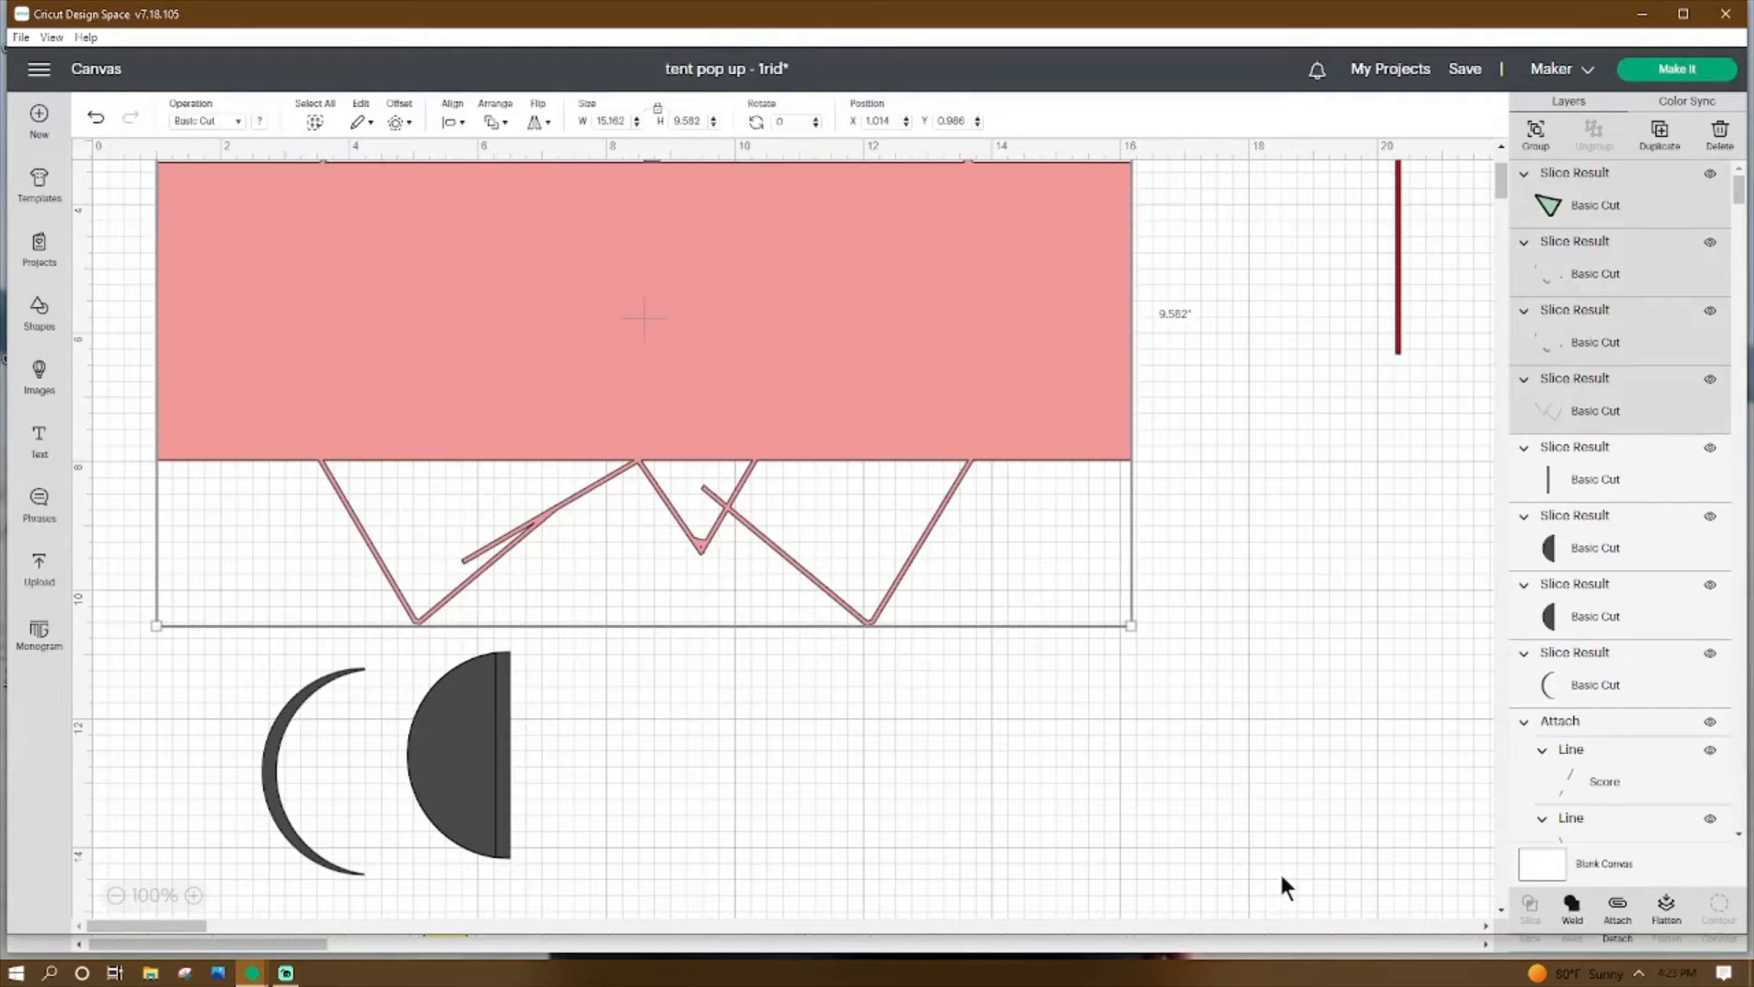
{"action": "left_click", "coordinate": [1237, 825]}
{"action": "scroll", "coordinate": [1237, 825], "scroll_direction": "up", "scroll_amount": 2}
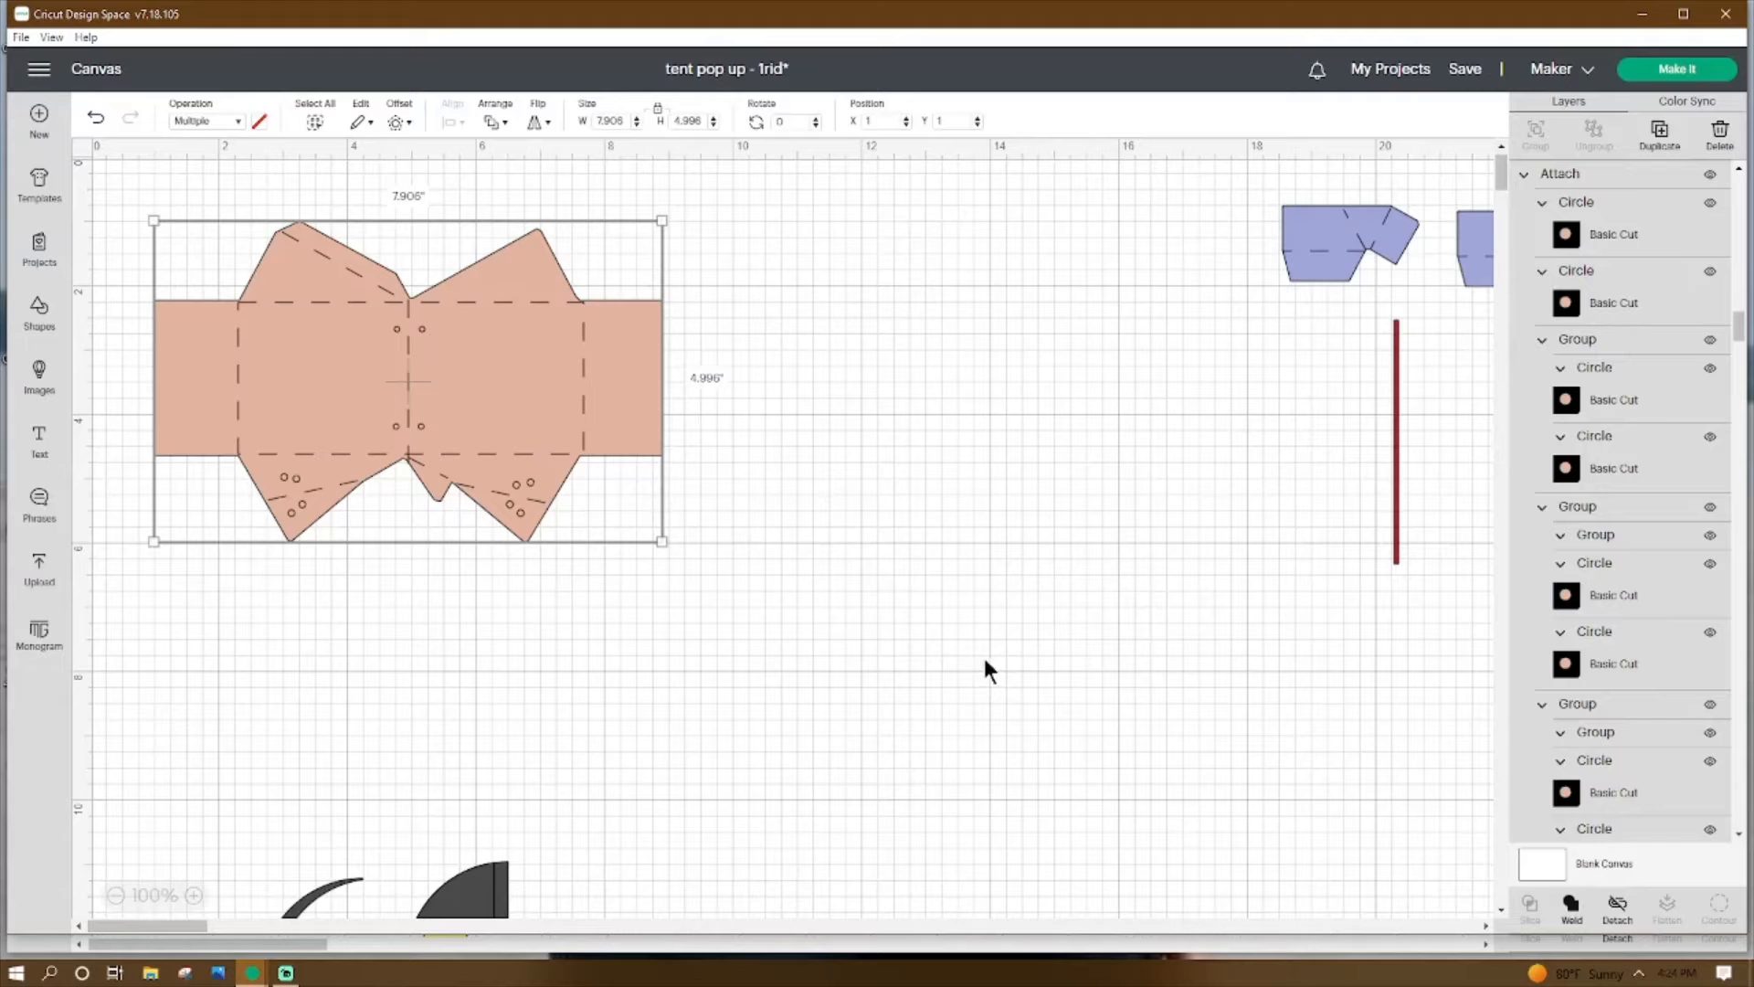
Detach the peach tent template and examine each diagonal score line on its upper and lower flaps.
{"action": "left_click", "coordinate": [1618, 908]}
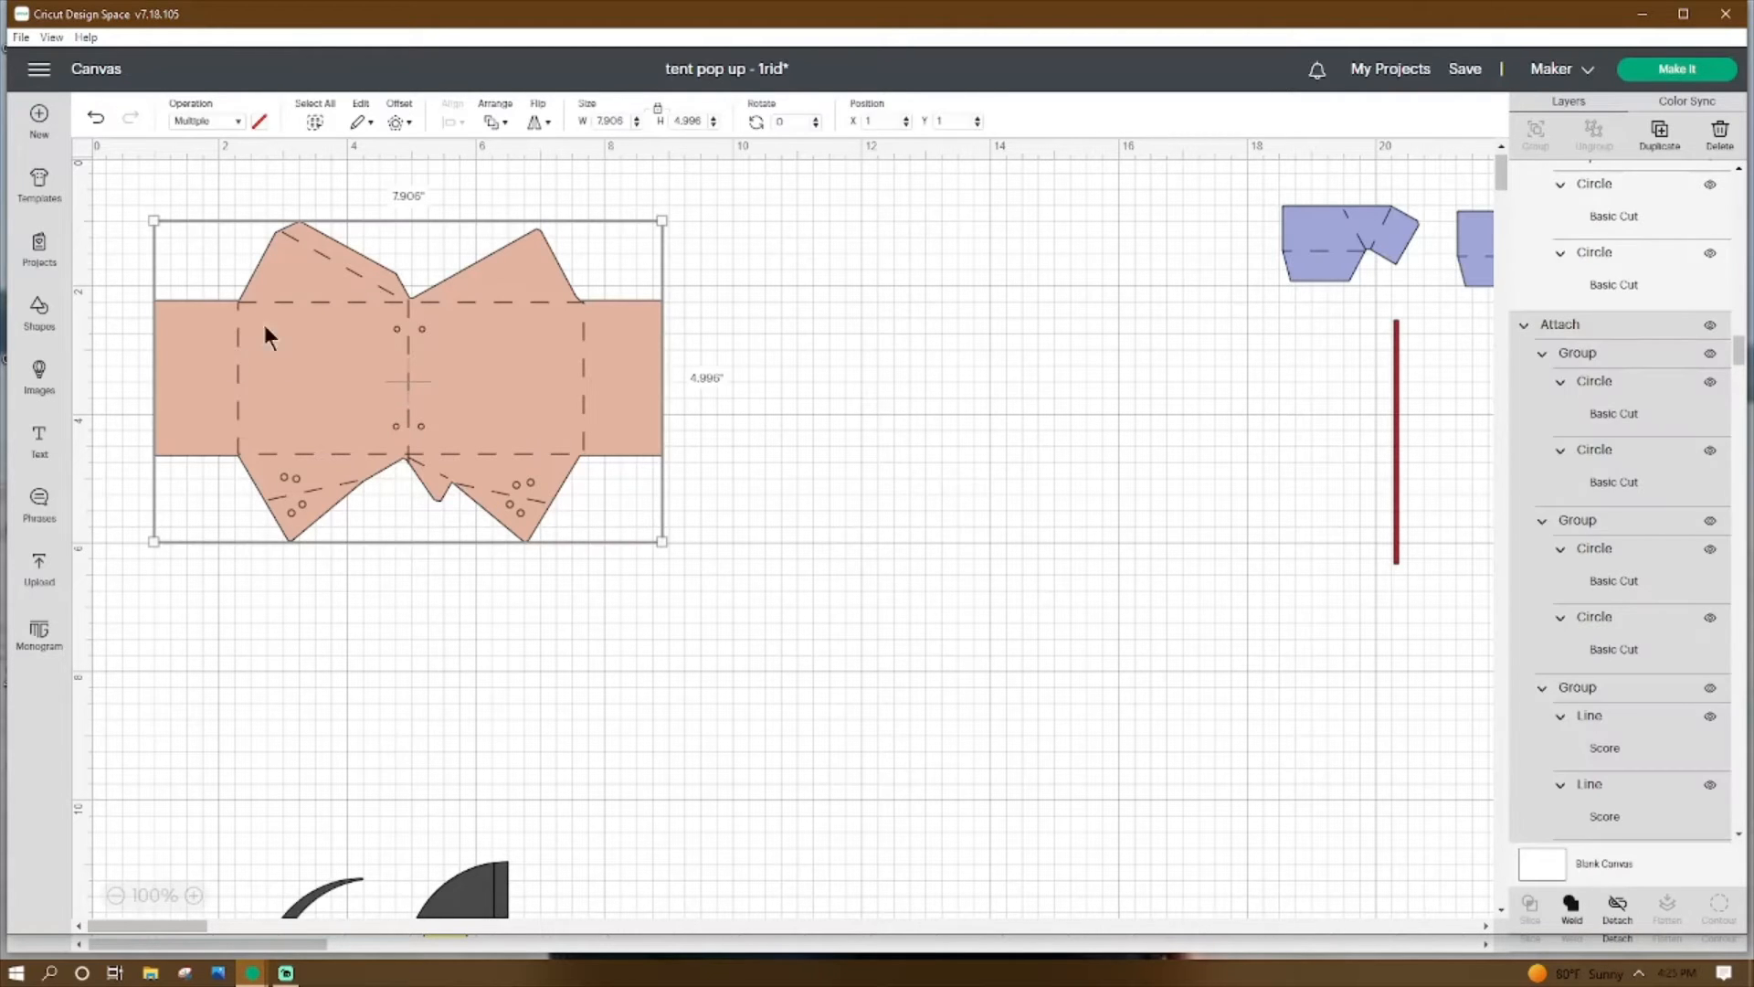
{"action": "left_click", "coordinate": [311, 249]}
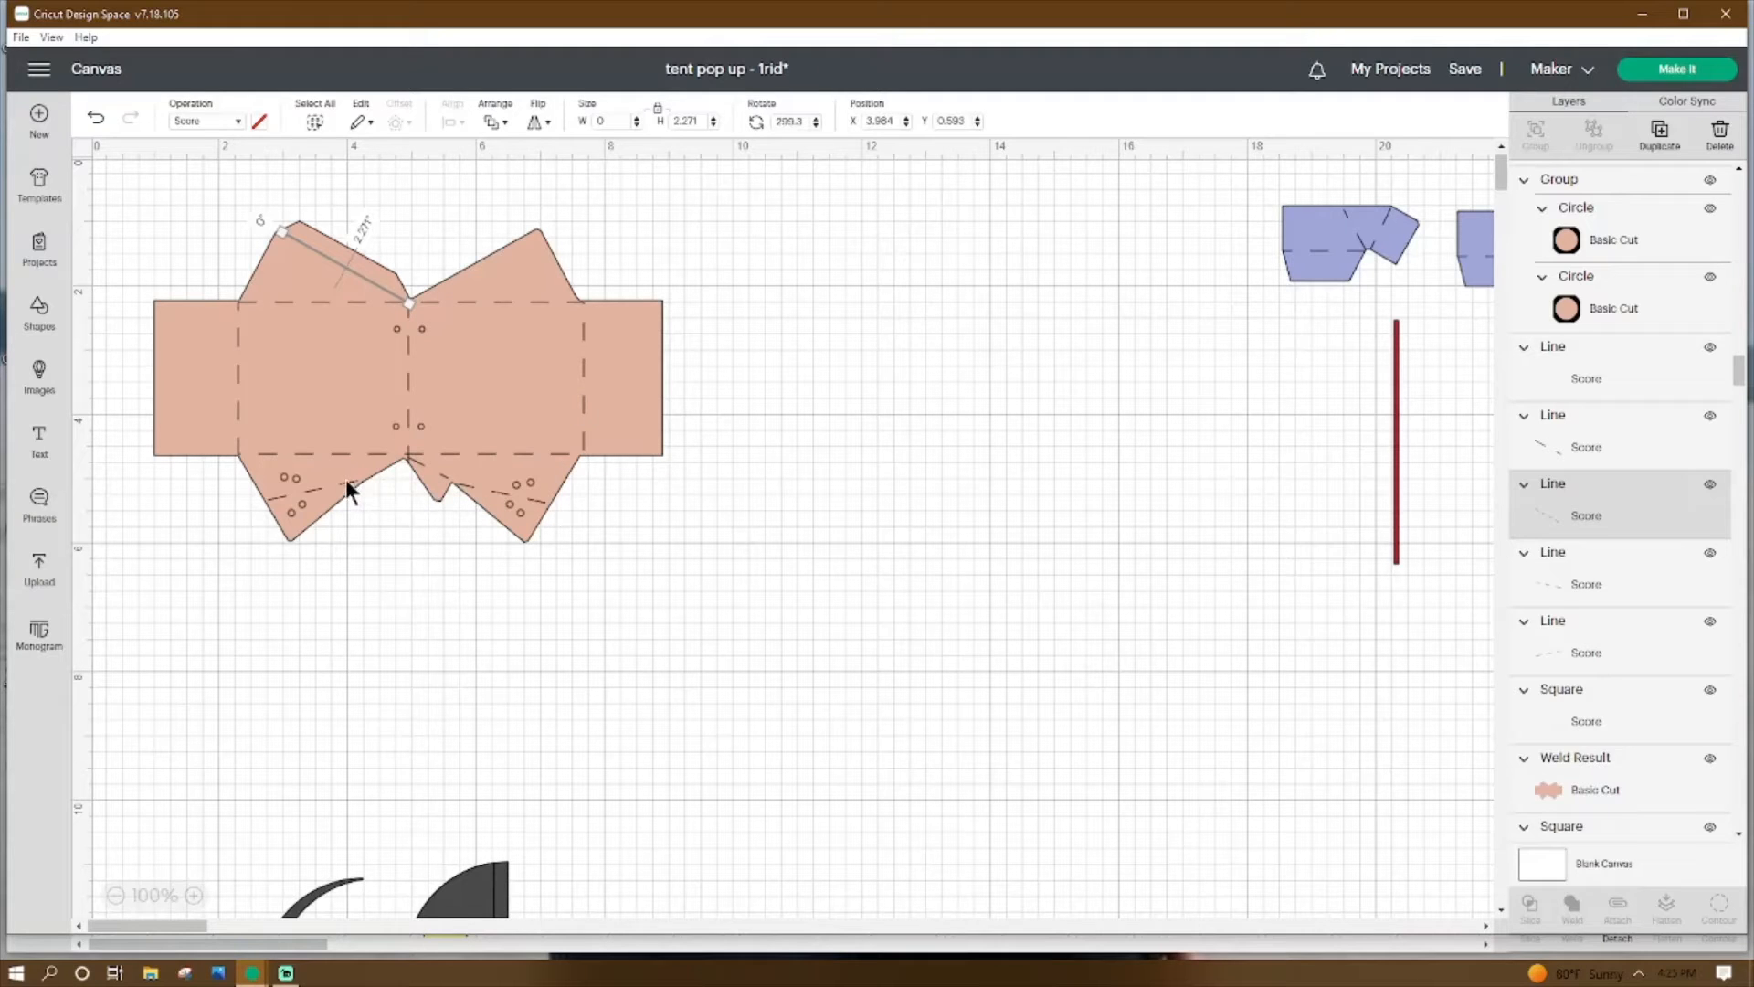
{"action": "left_click", "coordinate": [346, 479]}
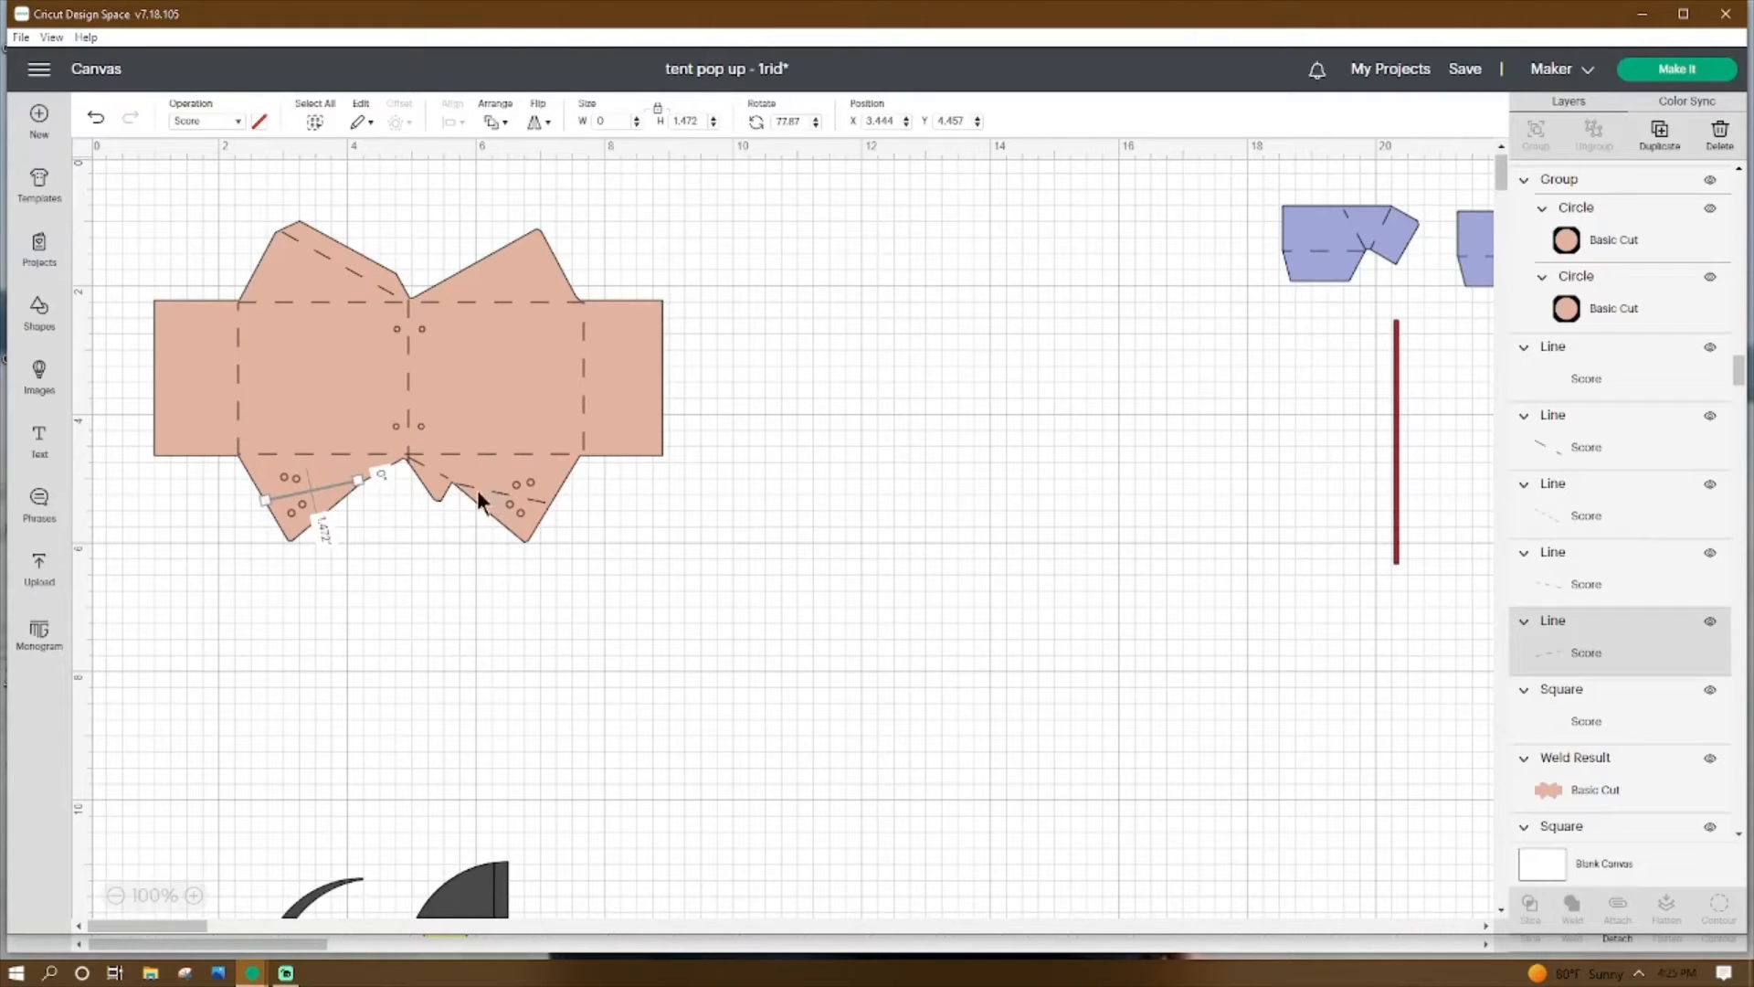
{"action": "left_click", "coordinate": [432, 481]}
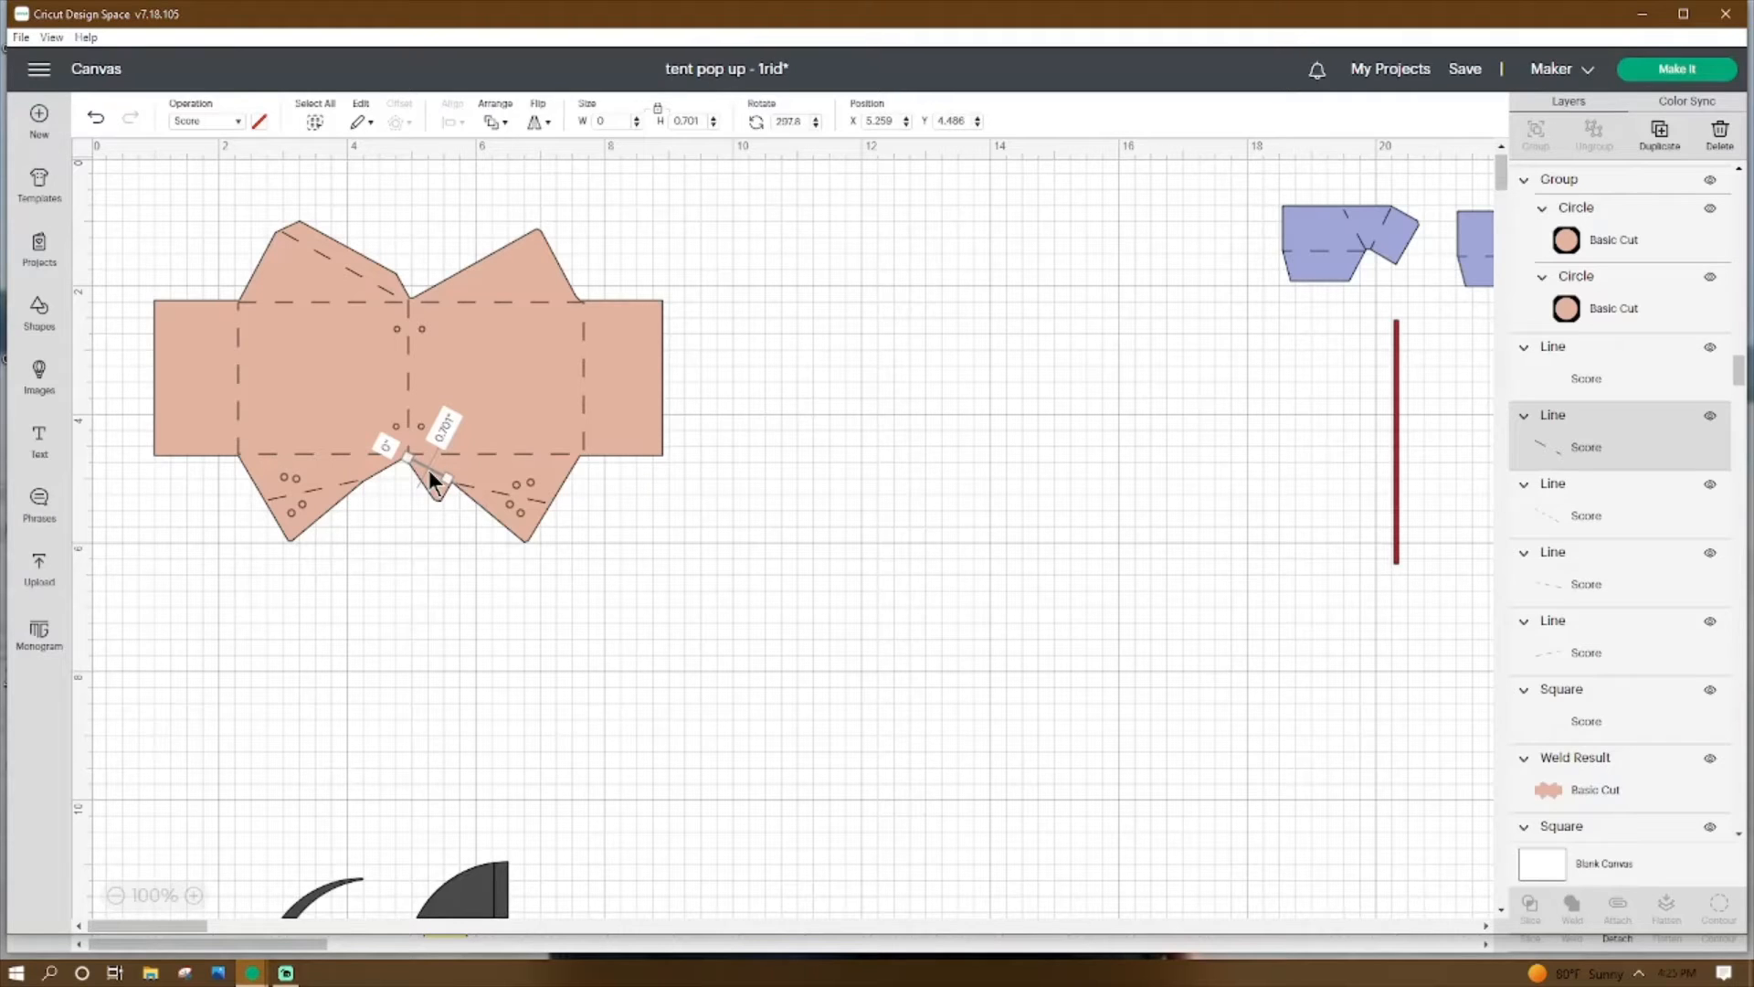
{"action": "left_click", "coordinate": [495, 491]}
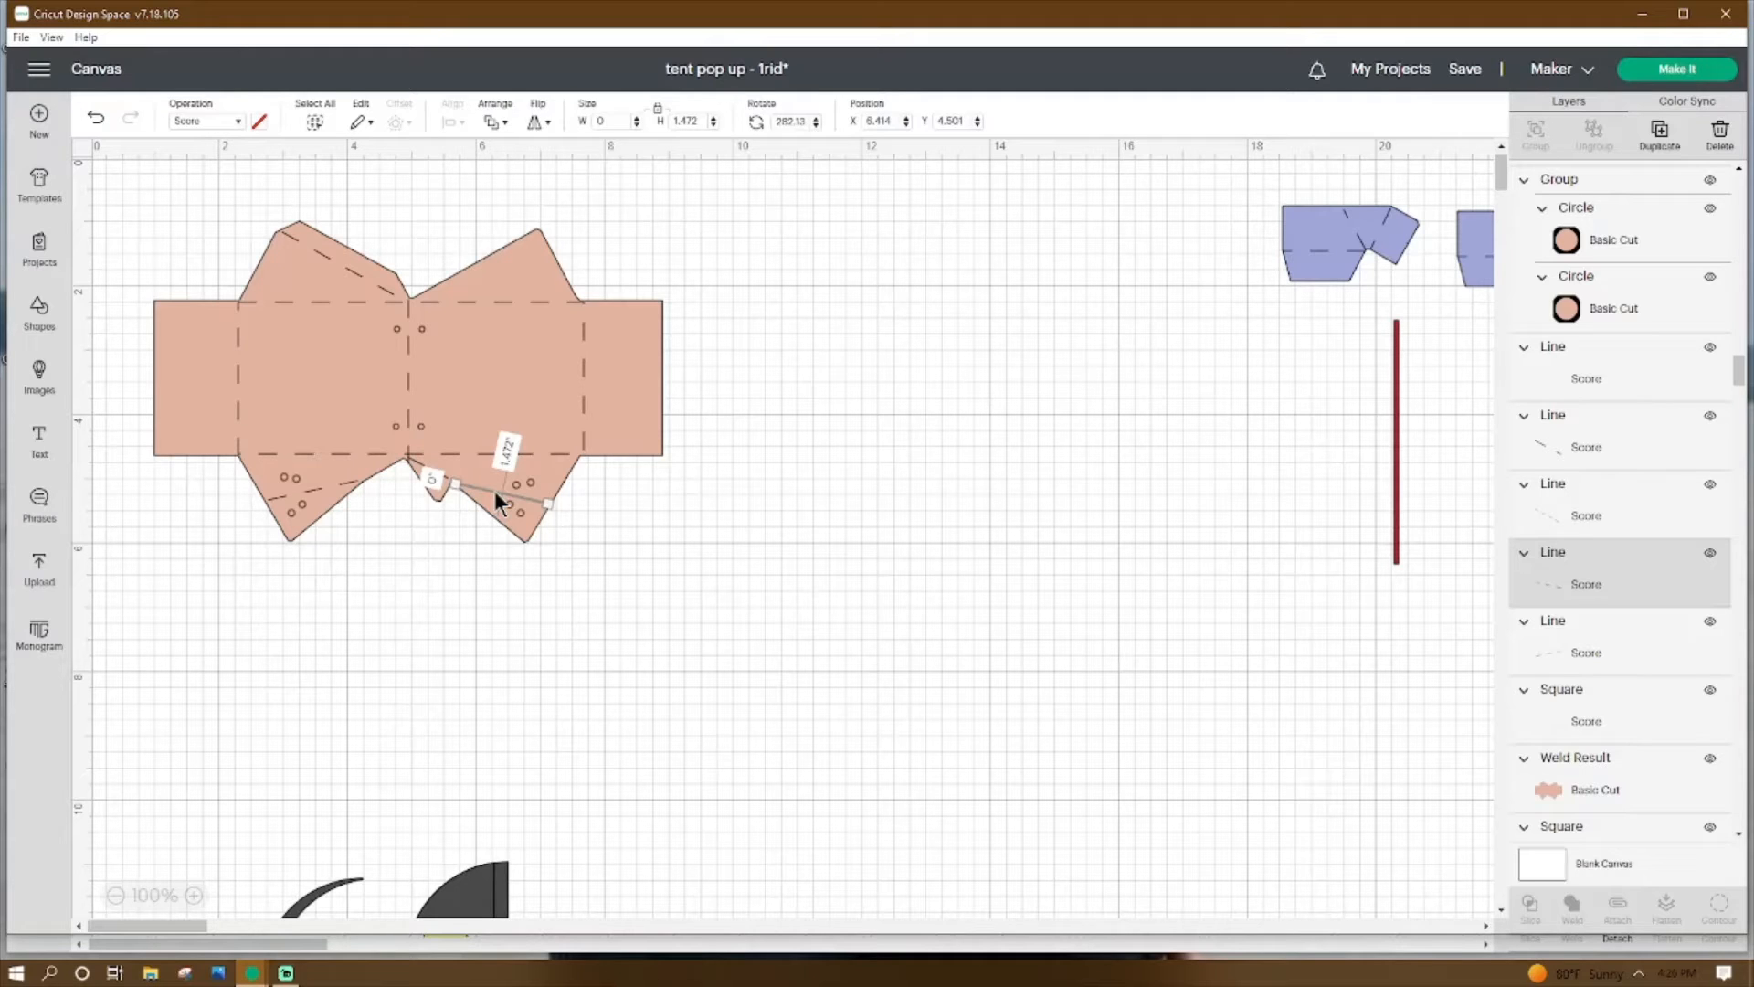
{"action": "left_click", "coordinate": [739, 504]}
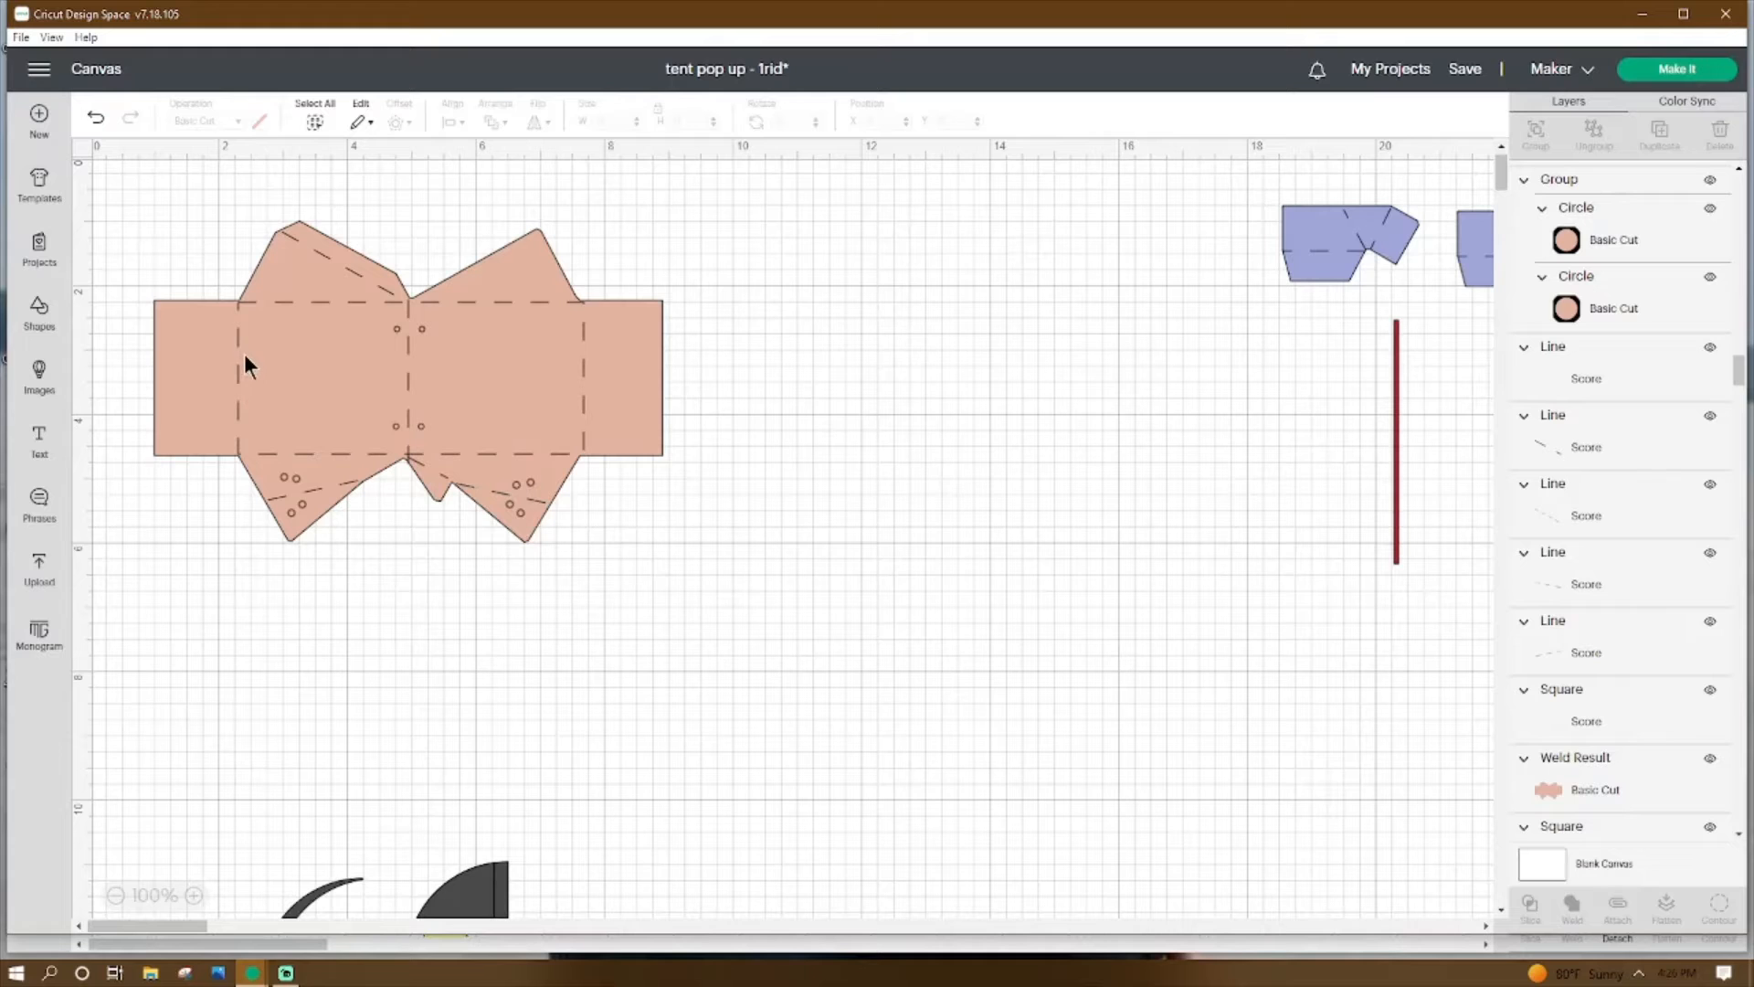
Insert a square, change its operation to Score, and delete it again.
{"action": "left_click", "coordinate": [39, 311]}
{"action": "left_click", "coordinate": [135, 494]}
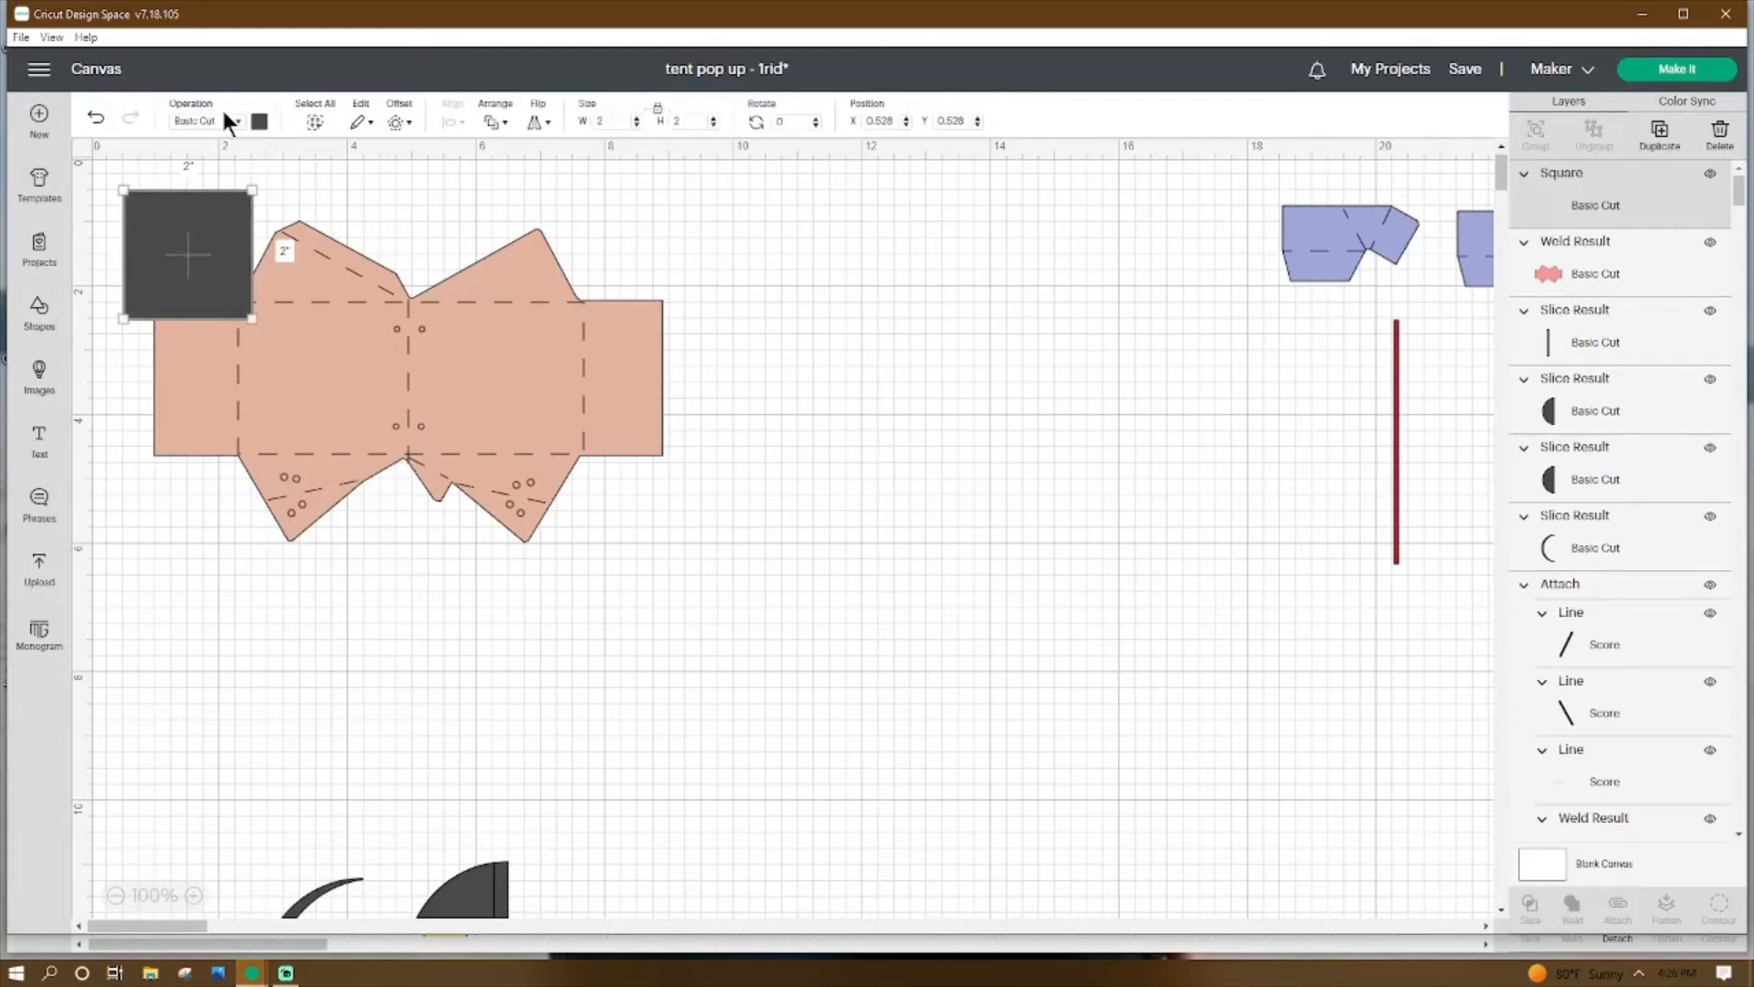
{"action": "left_click", "coordinate": [201, 125]}
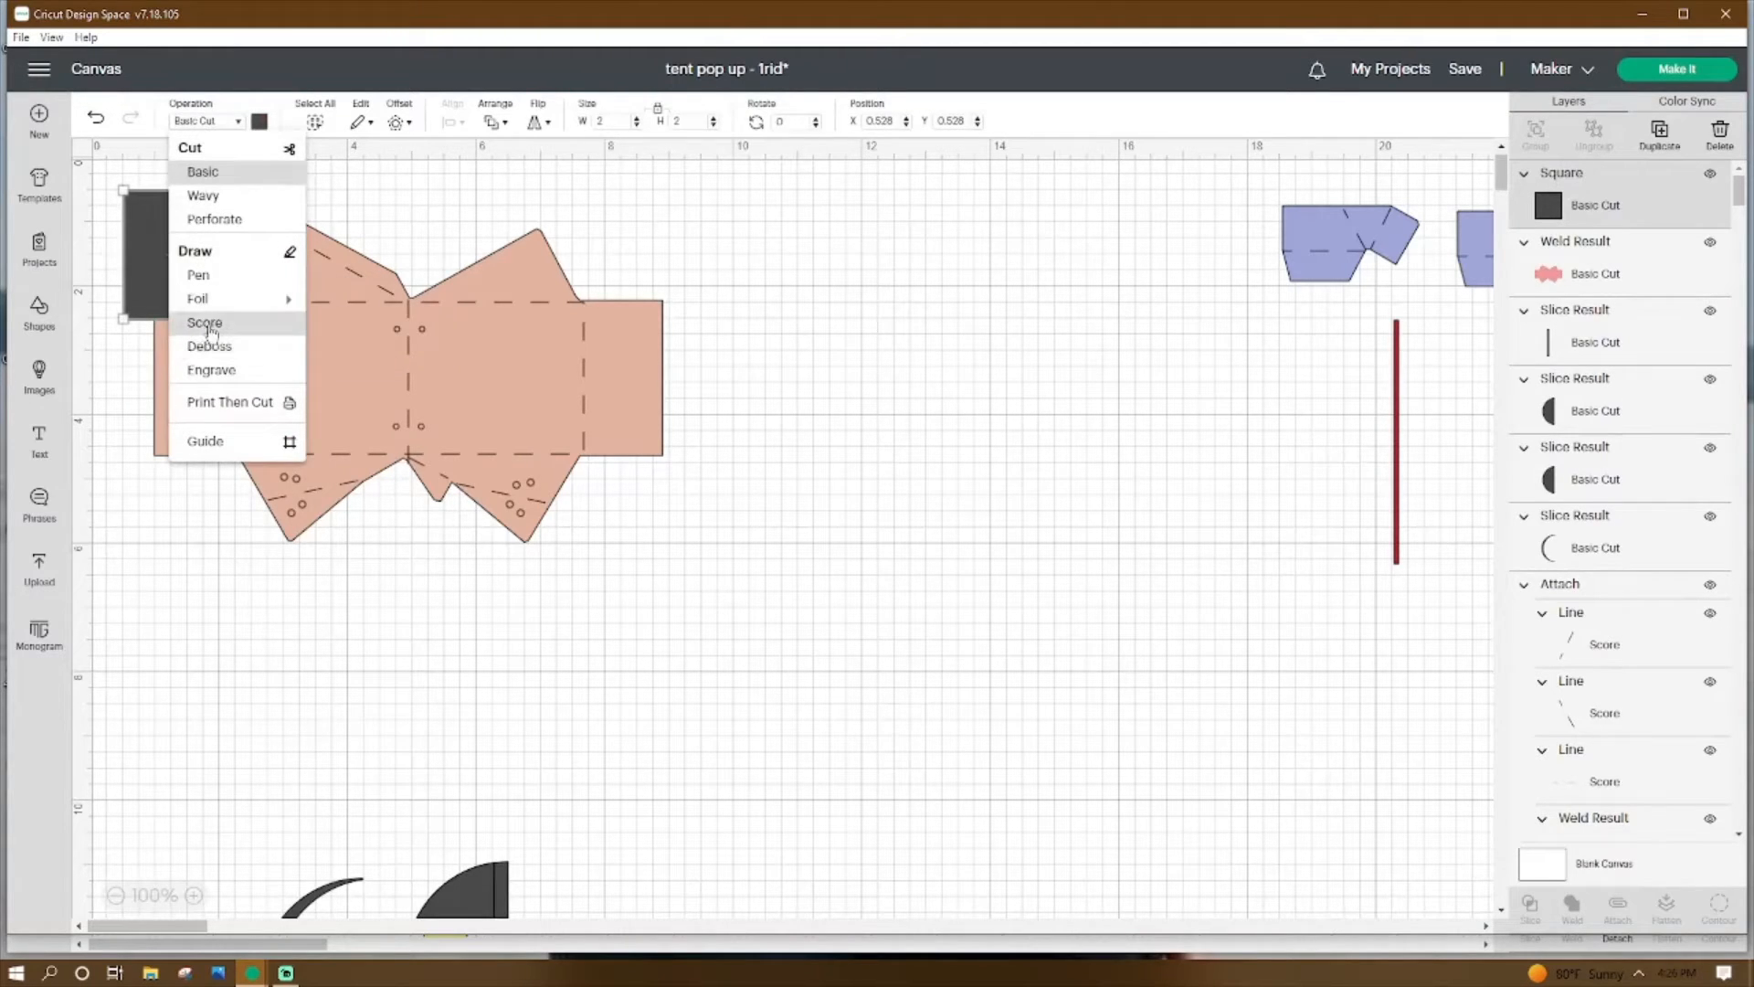
{"action": "left_click", "coordinate": [208, 329]}
{"action": "left_click", "coordinate": [940, 251]}
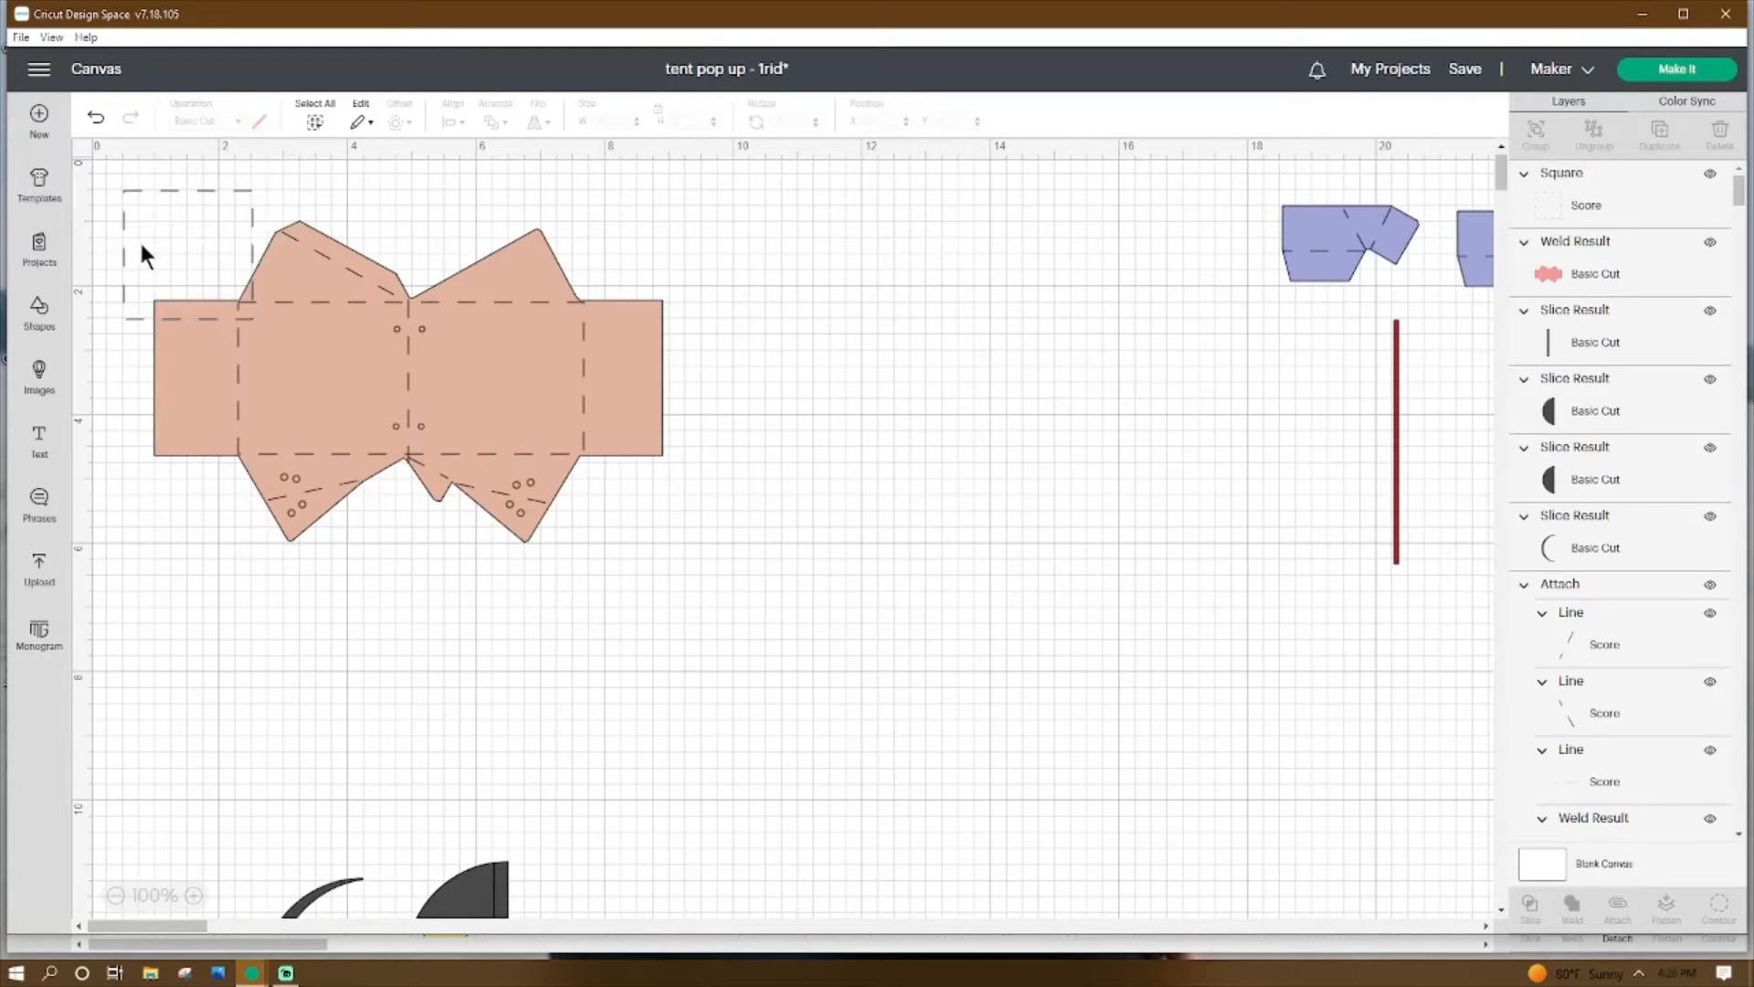
{"action": "mouse_move", "coordinate": [169, 190]}
{"action": "left_mouse_down"}
{"action": "mouse_move", "coordinate": [498, 203]}
{"action": "mouse_move", "coordinate": [174, 195]}
{"action": "mouse_move", "coordinate": [305, 189]}
{"action": "mouse_move", "coordinate": [358, 223]}
{"action": "mouse_move", "coordinate": [179, 219]}
{"action": "left_mouse_up"}
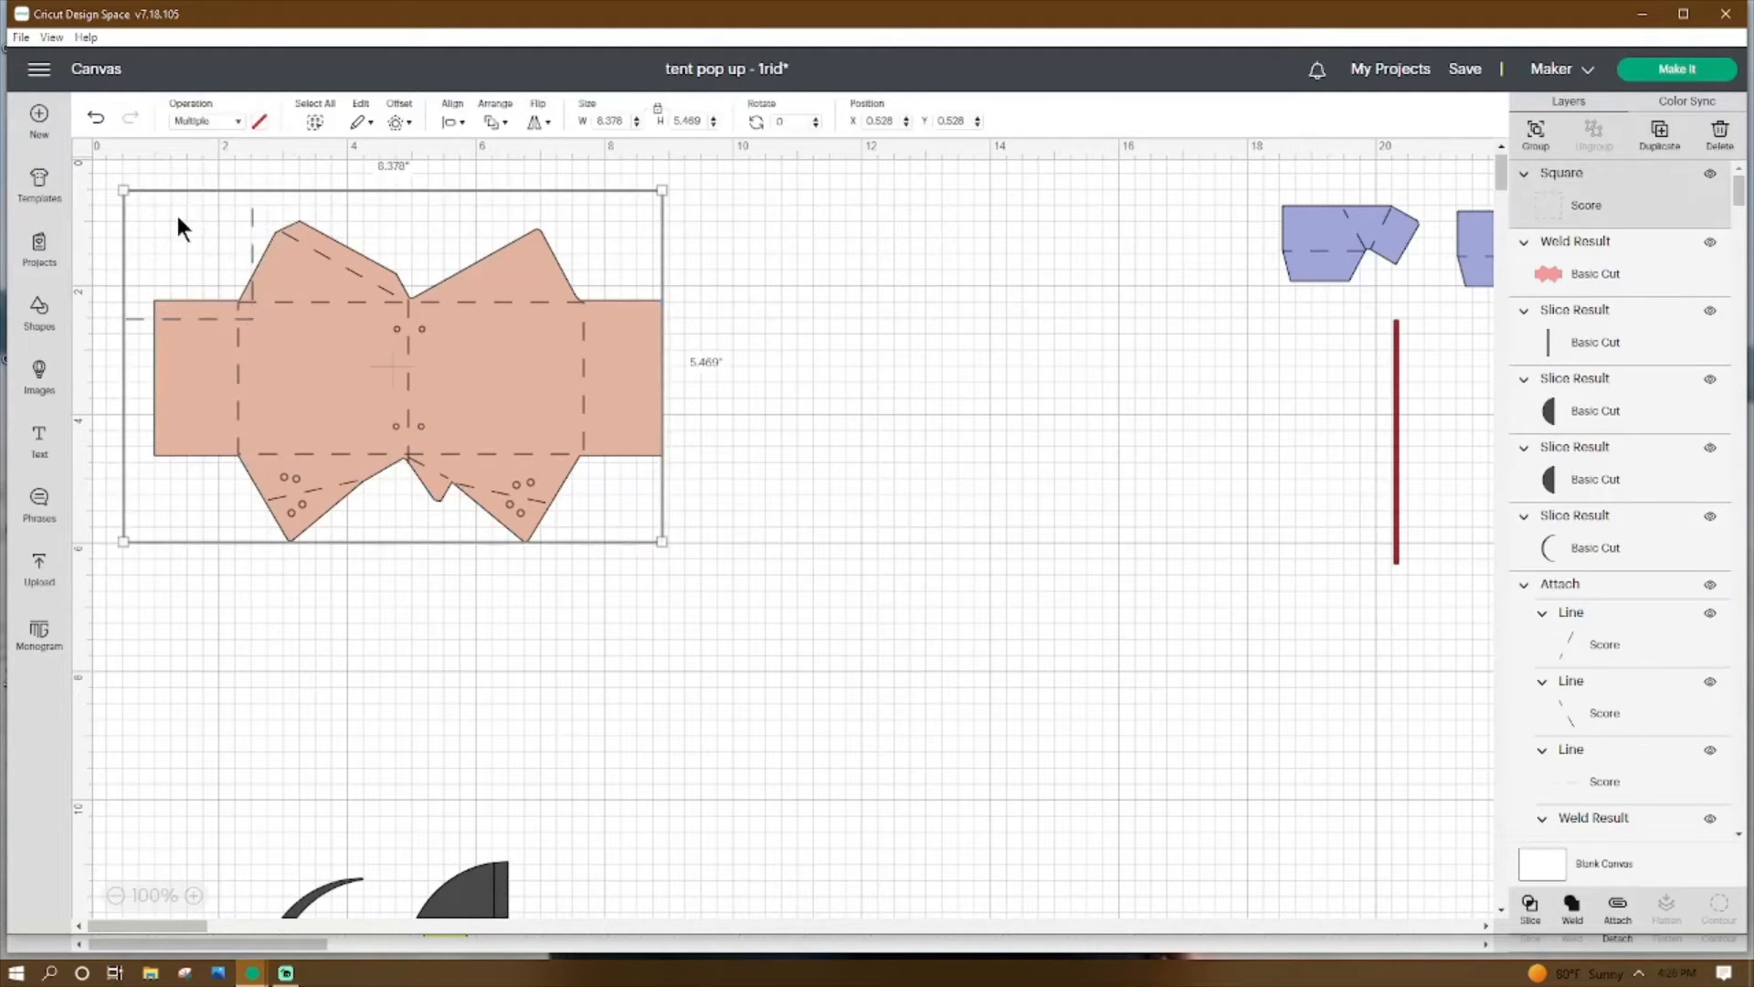
{"action": "key", "text": "Delete"}
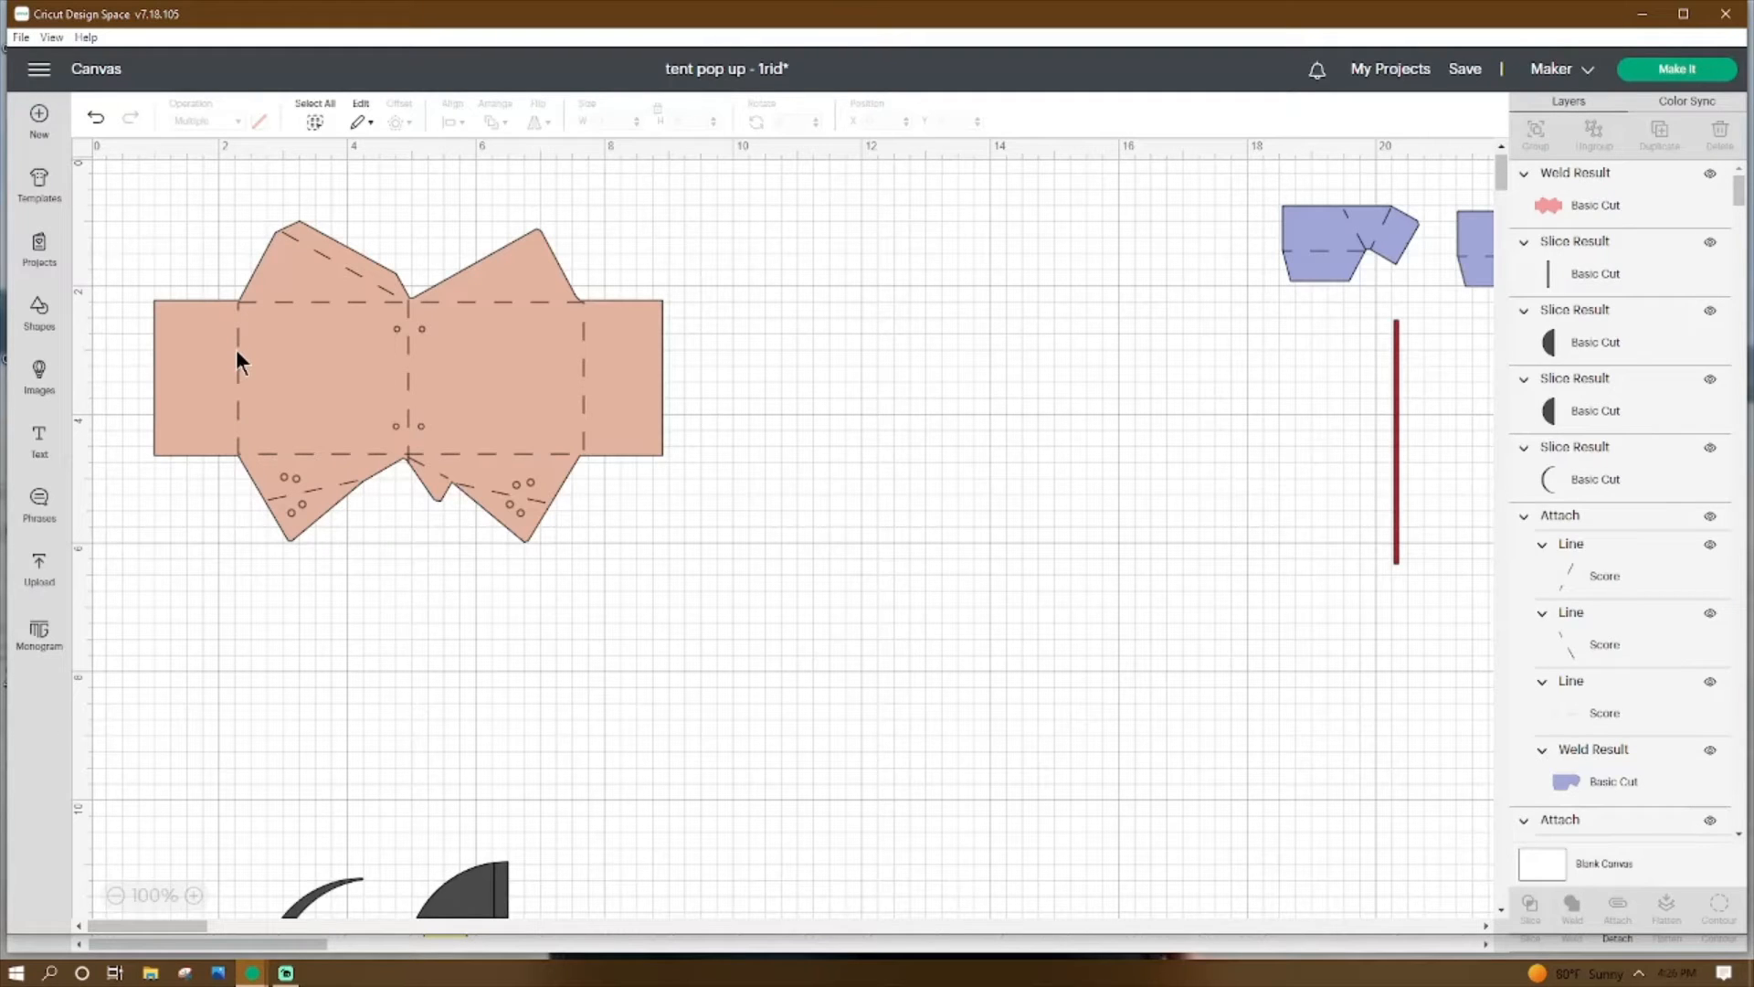
Inspect the score square in the middle of the peach template and the pair of holes beside its centre fold.
{"action": "left_click", "coordinate": [237, 352]}
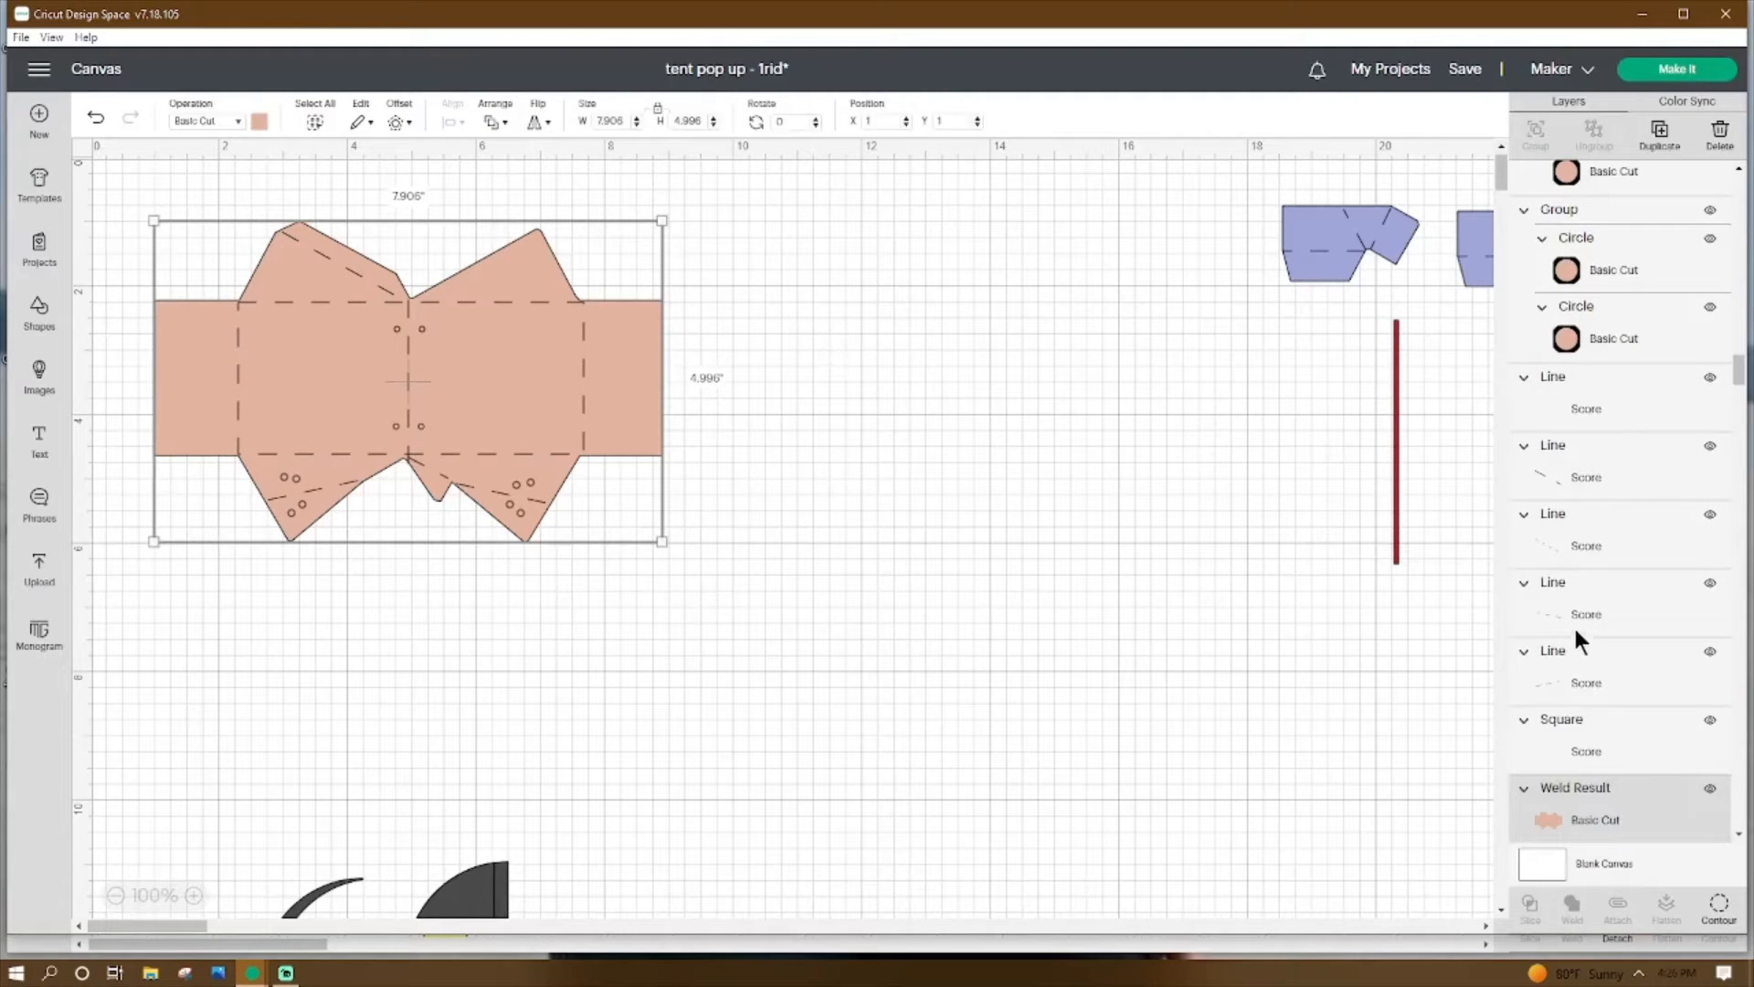
{"action": "left_click", "coordinate": [1599, 749]}
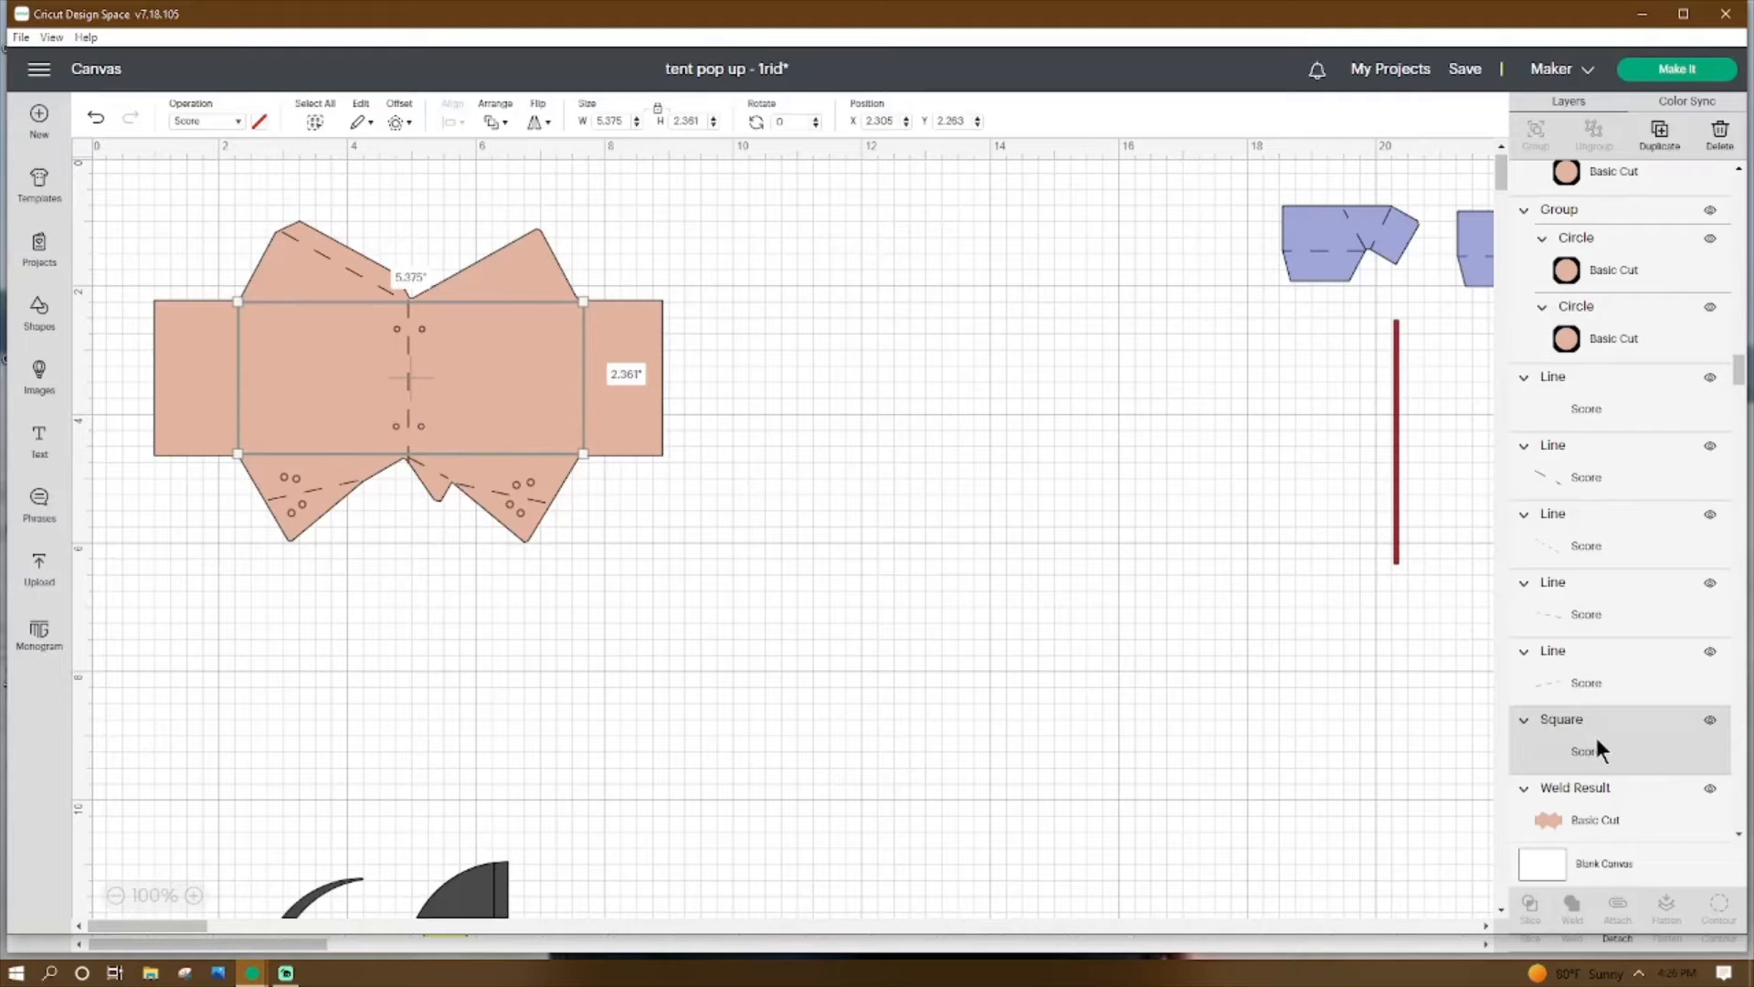
{"action": "left_click", "coordinate": [821, 520]}
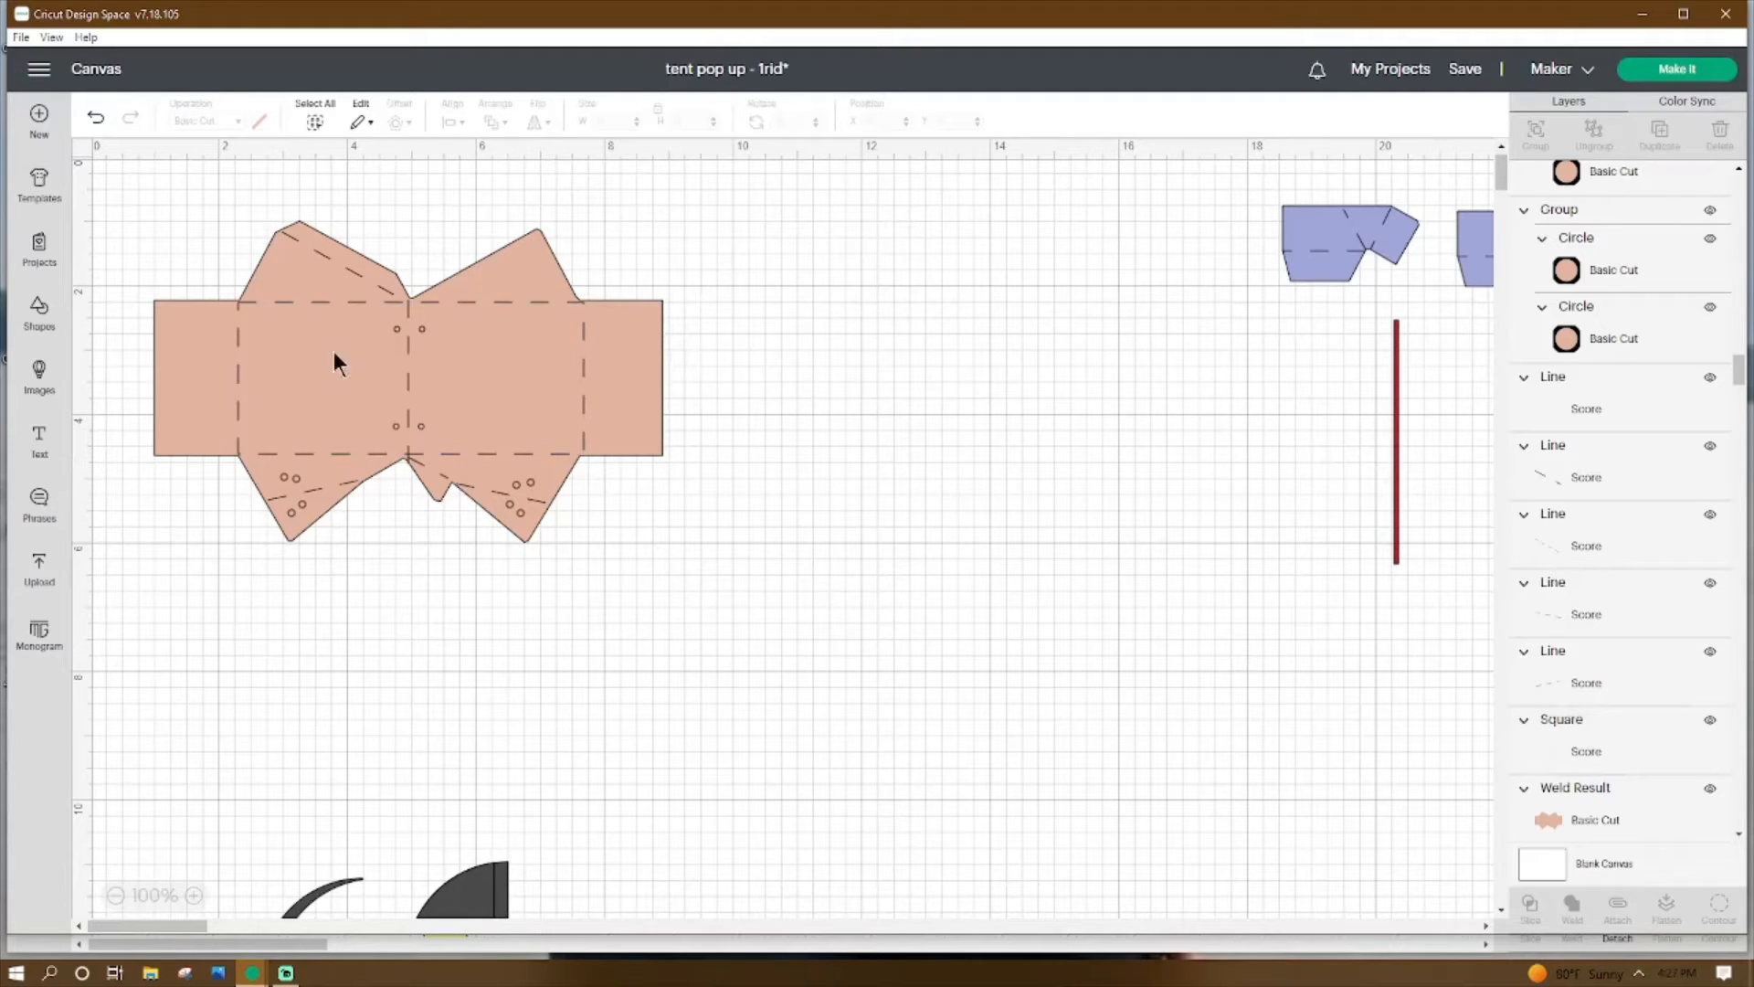
{"action": "left_click", "coordinate": [398, 335]}
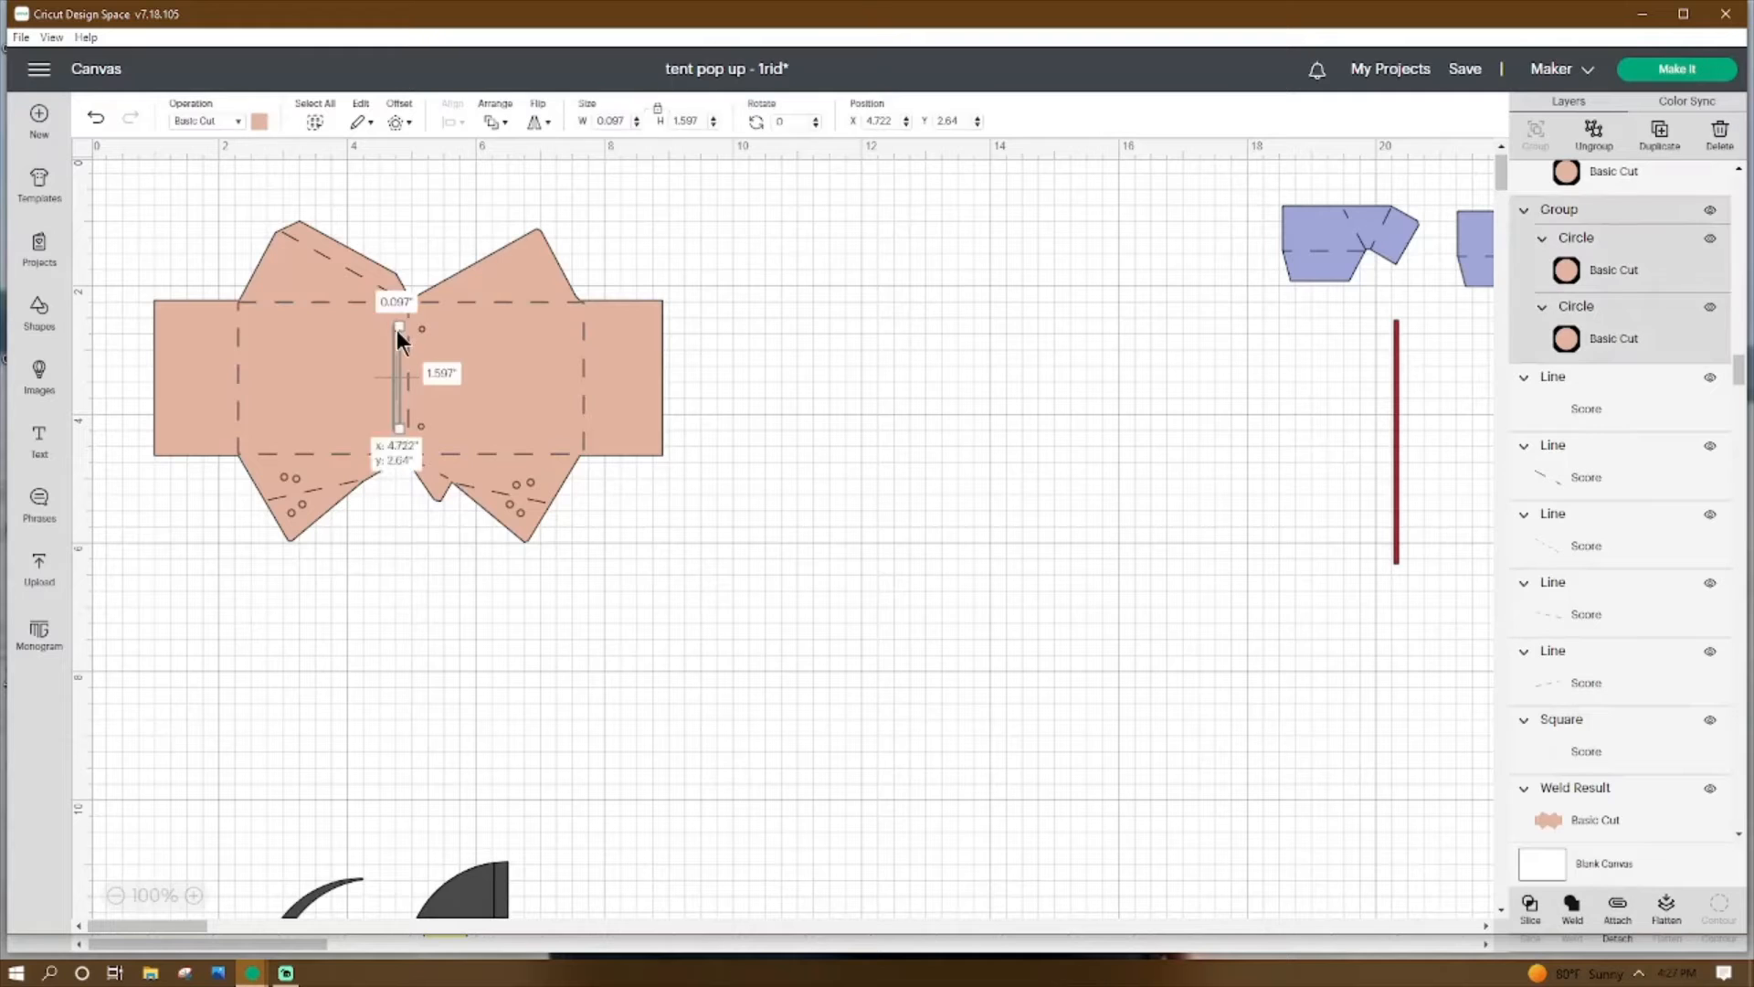
Ungroup the hole pair left of the centre fold to check each circle, regroup it, and inspect the matching pair across the fold.
{"action": "left_click", "coordinate": [1609, 134]}
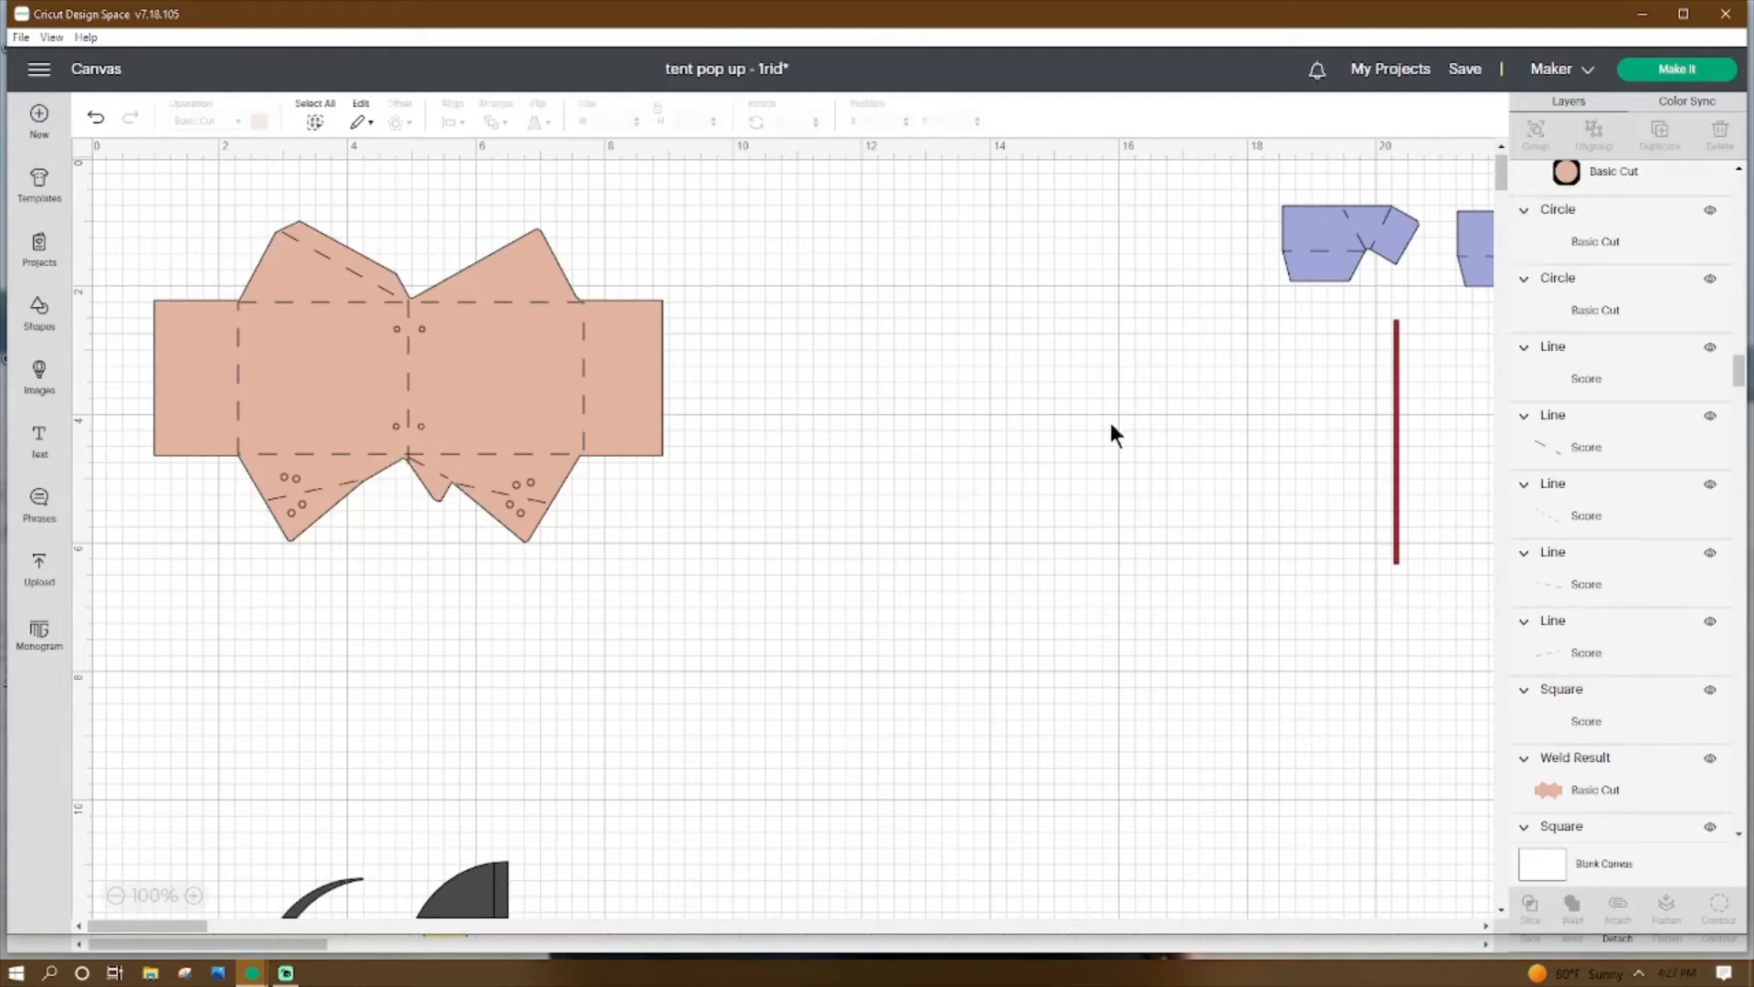
{"action": "left_click", "coordinate": [399, 327]}
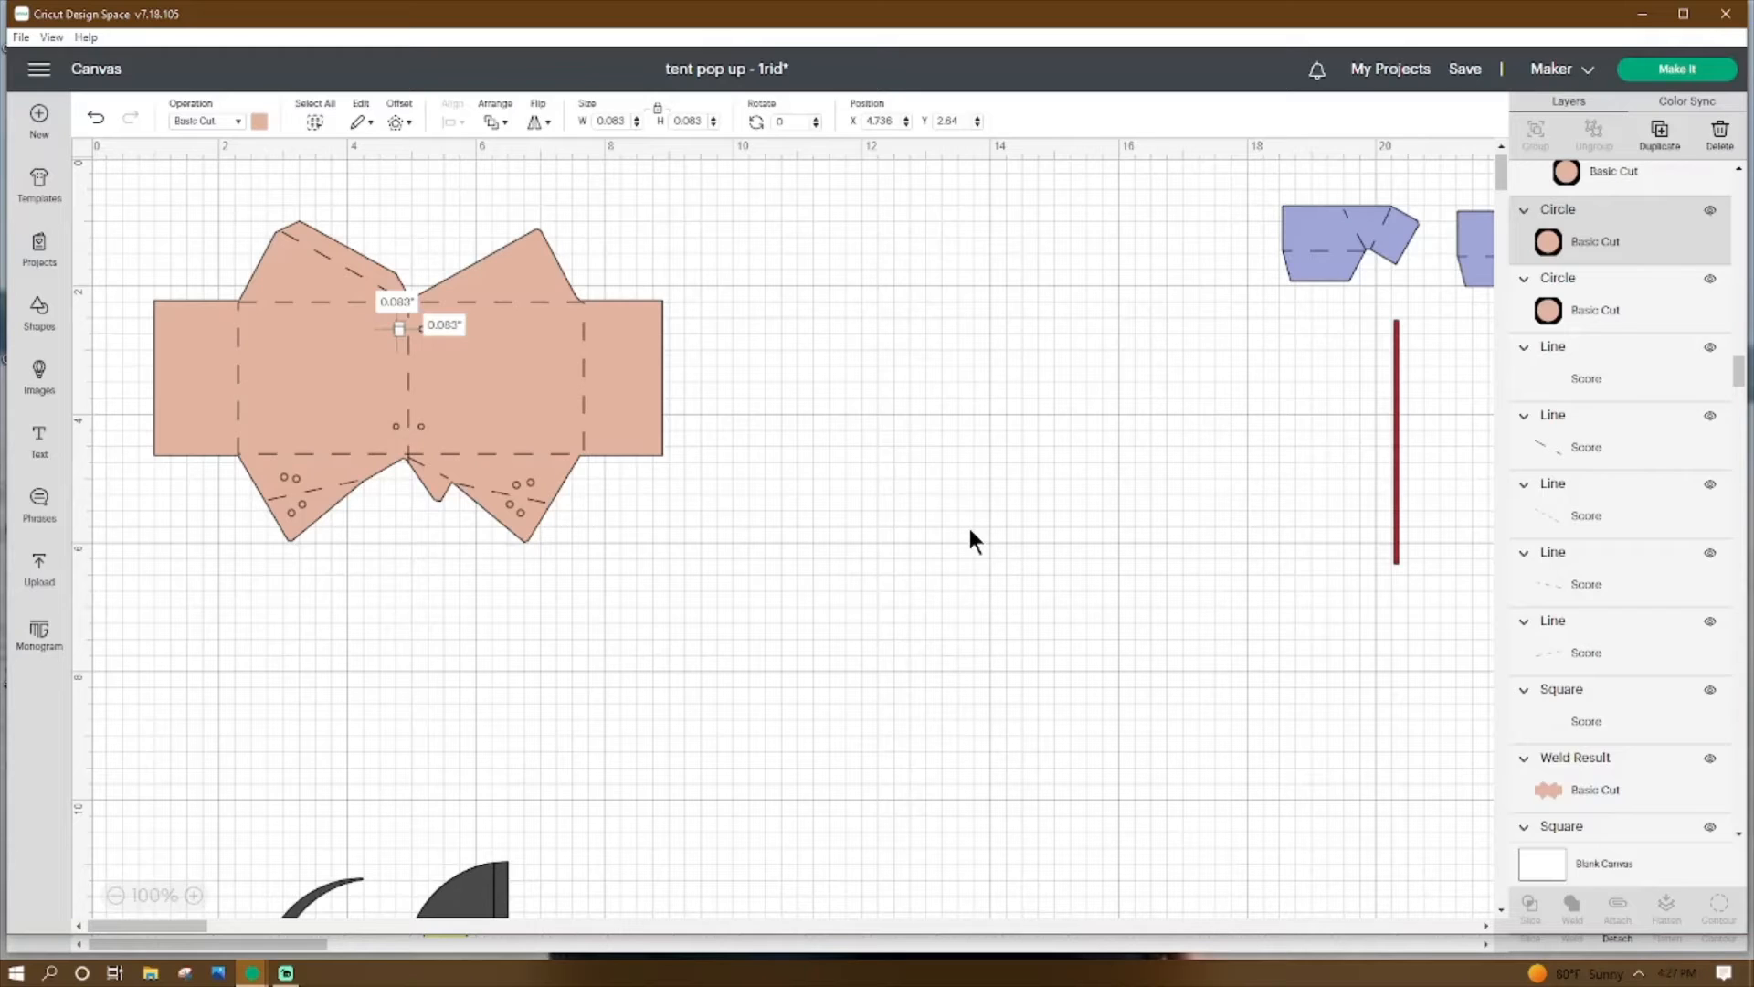
{"action": "left_click", "coordinate": [396, 425]}
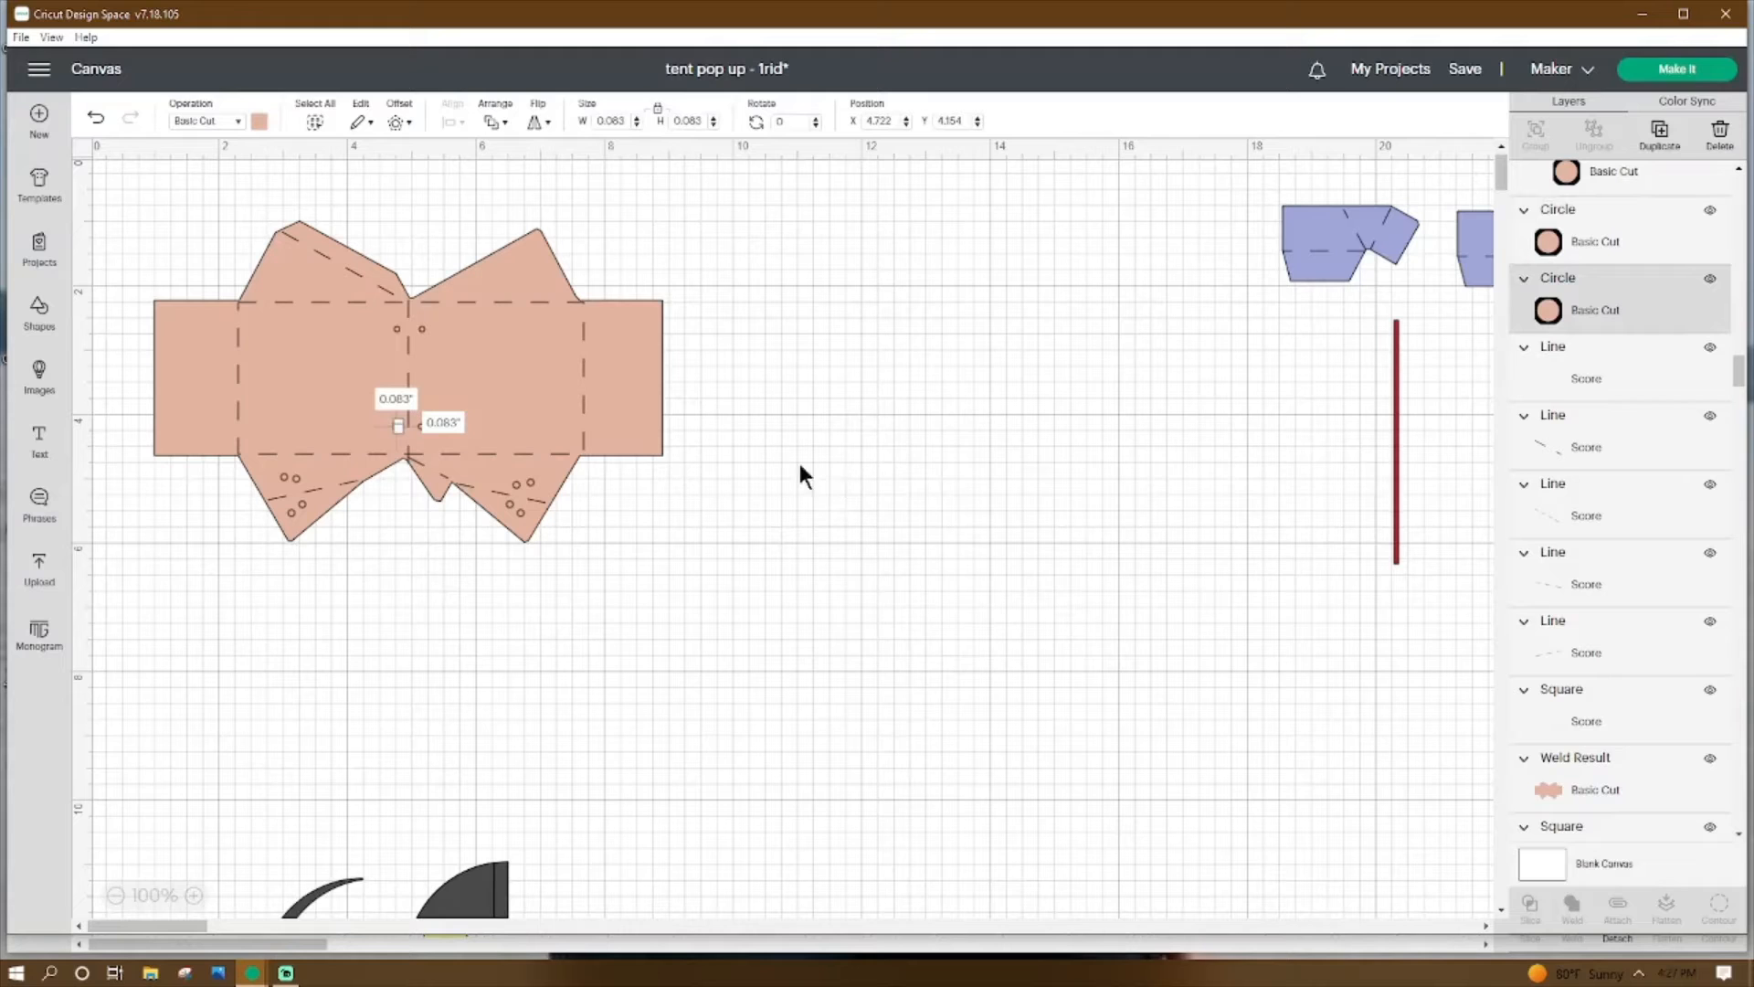
{"action": "left_click", "coordinate": [398, 329]}
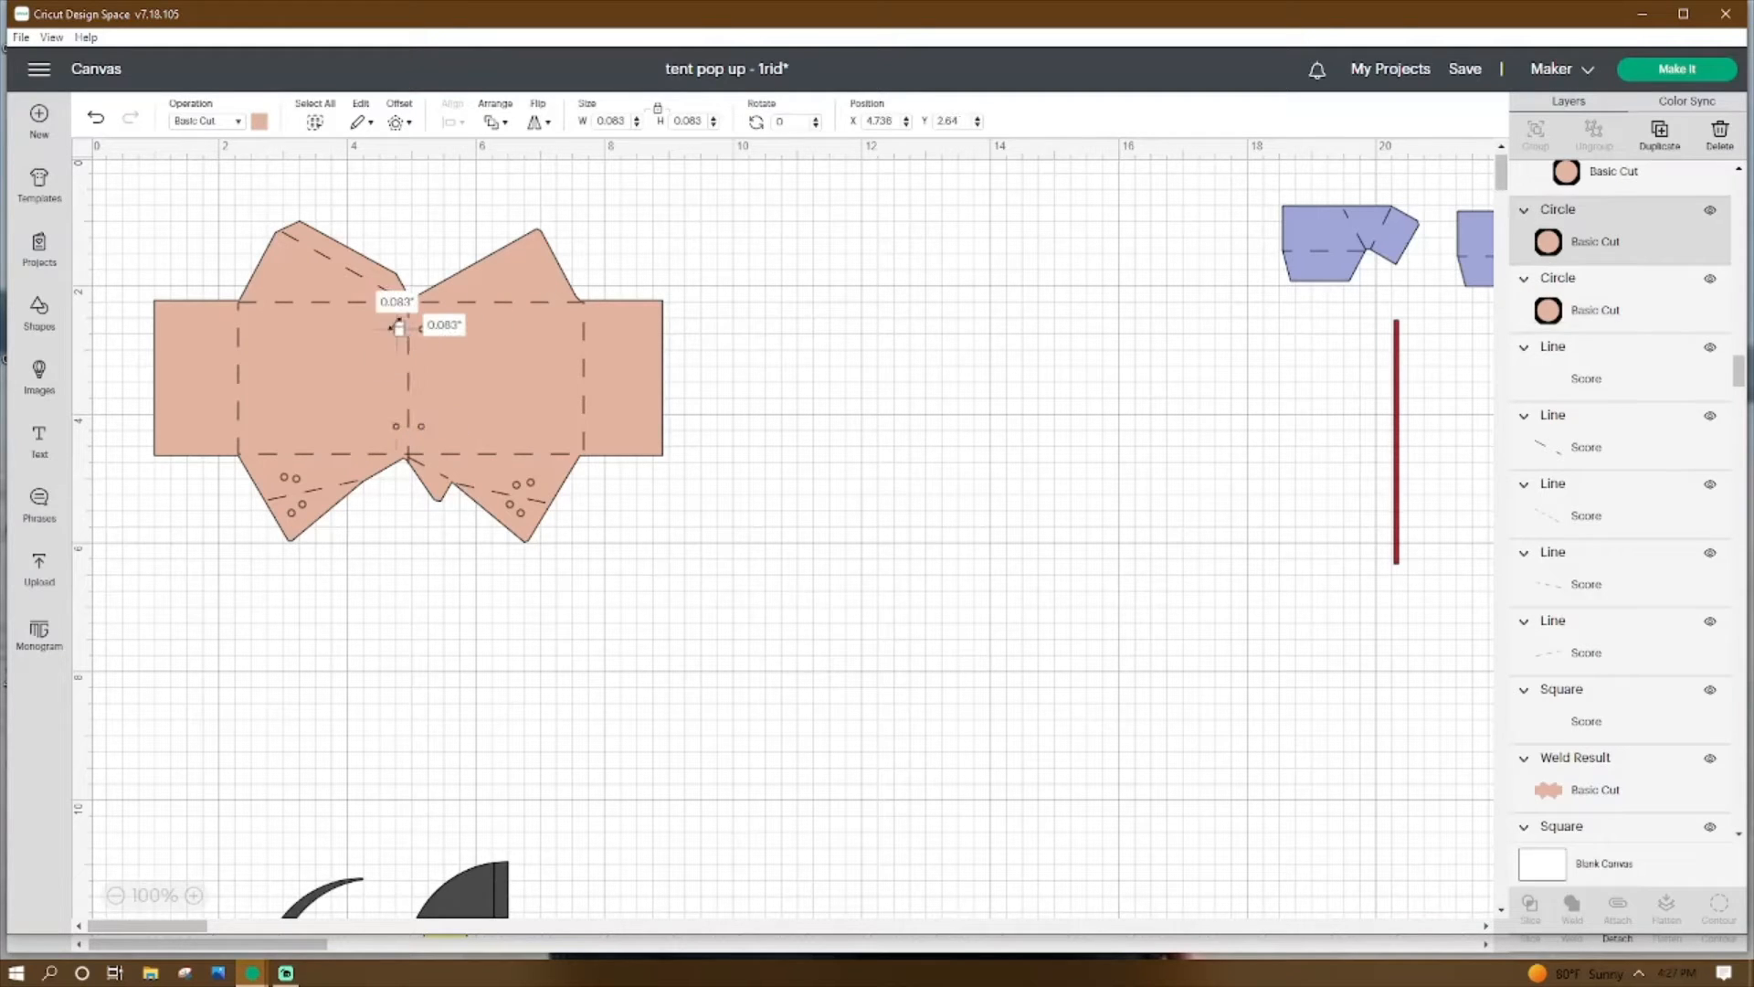
{"action": "left_click", "coordinate": [394, 426], "text": "shift"}
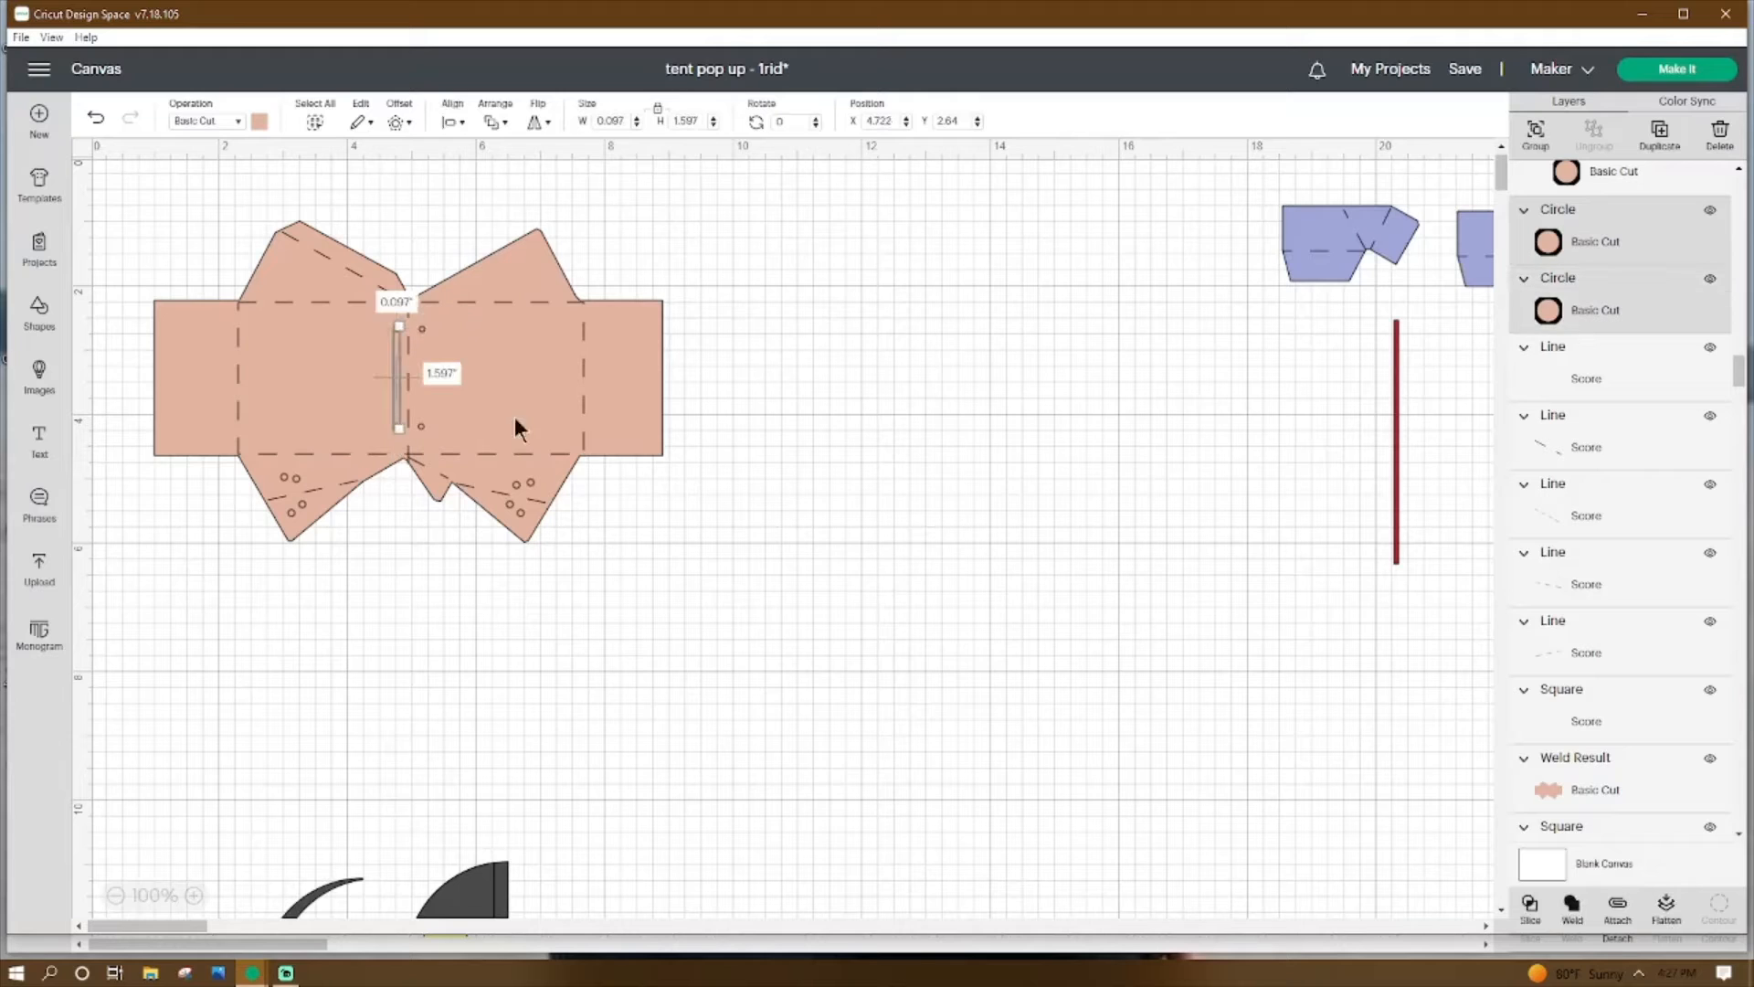
{"action": "left_click", "coordinate": [1550, 136]}
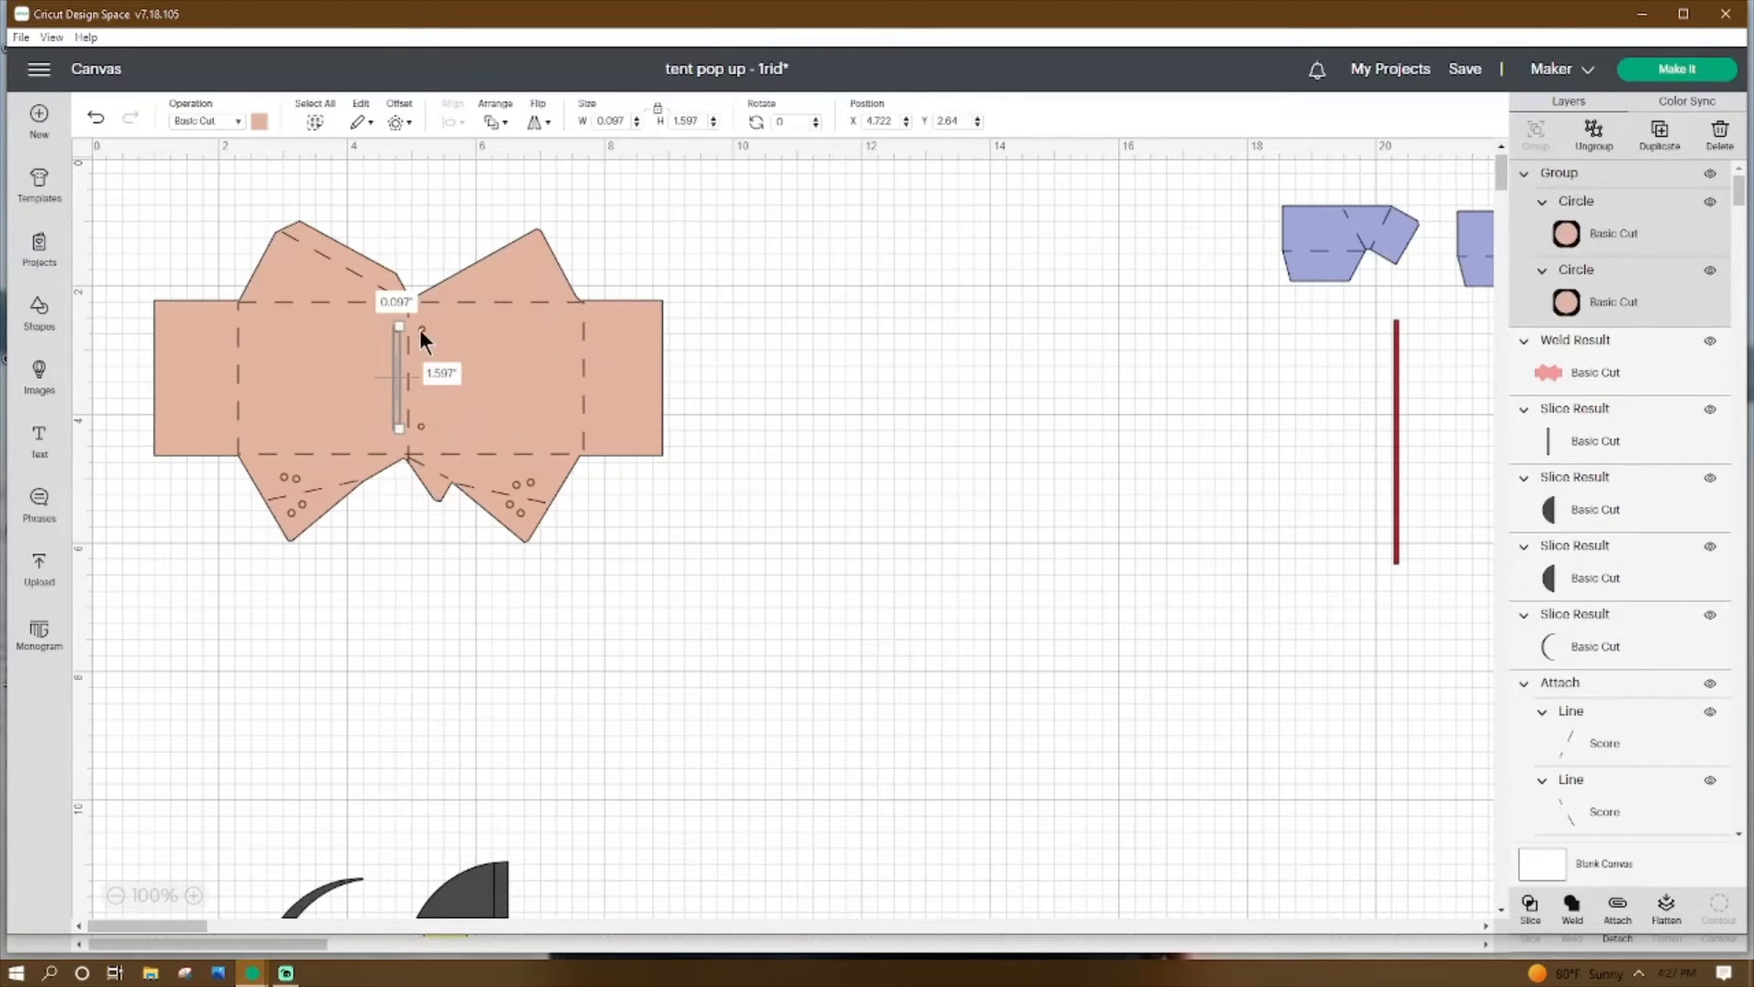
{"action": "left_click_drag", "start_coordinate": [419, 329], "coordinate": [514, 375]}
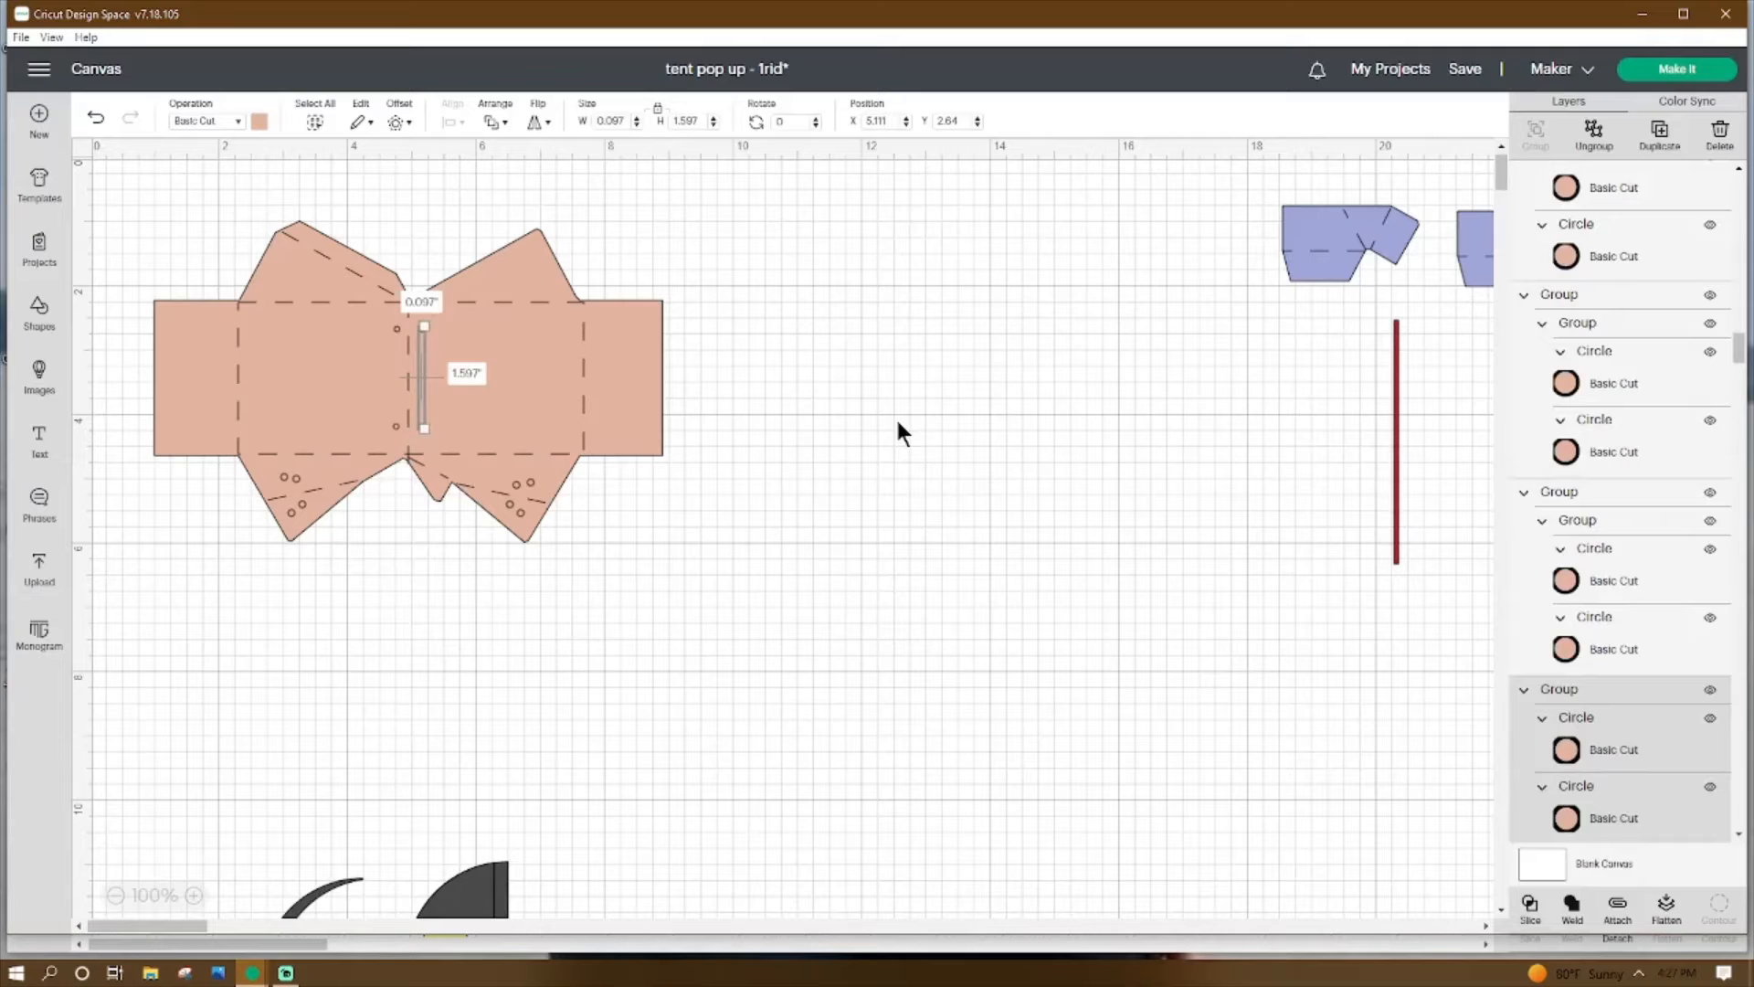
{"action": "left_click", "coordinate": [1002, 546]}
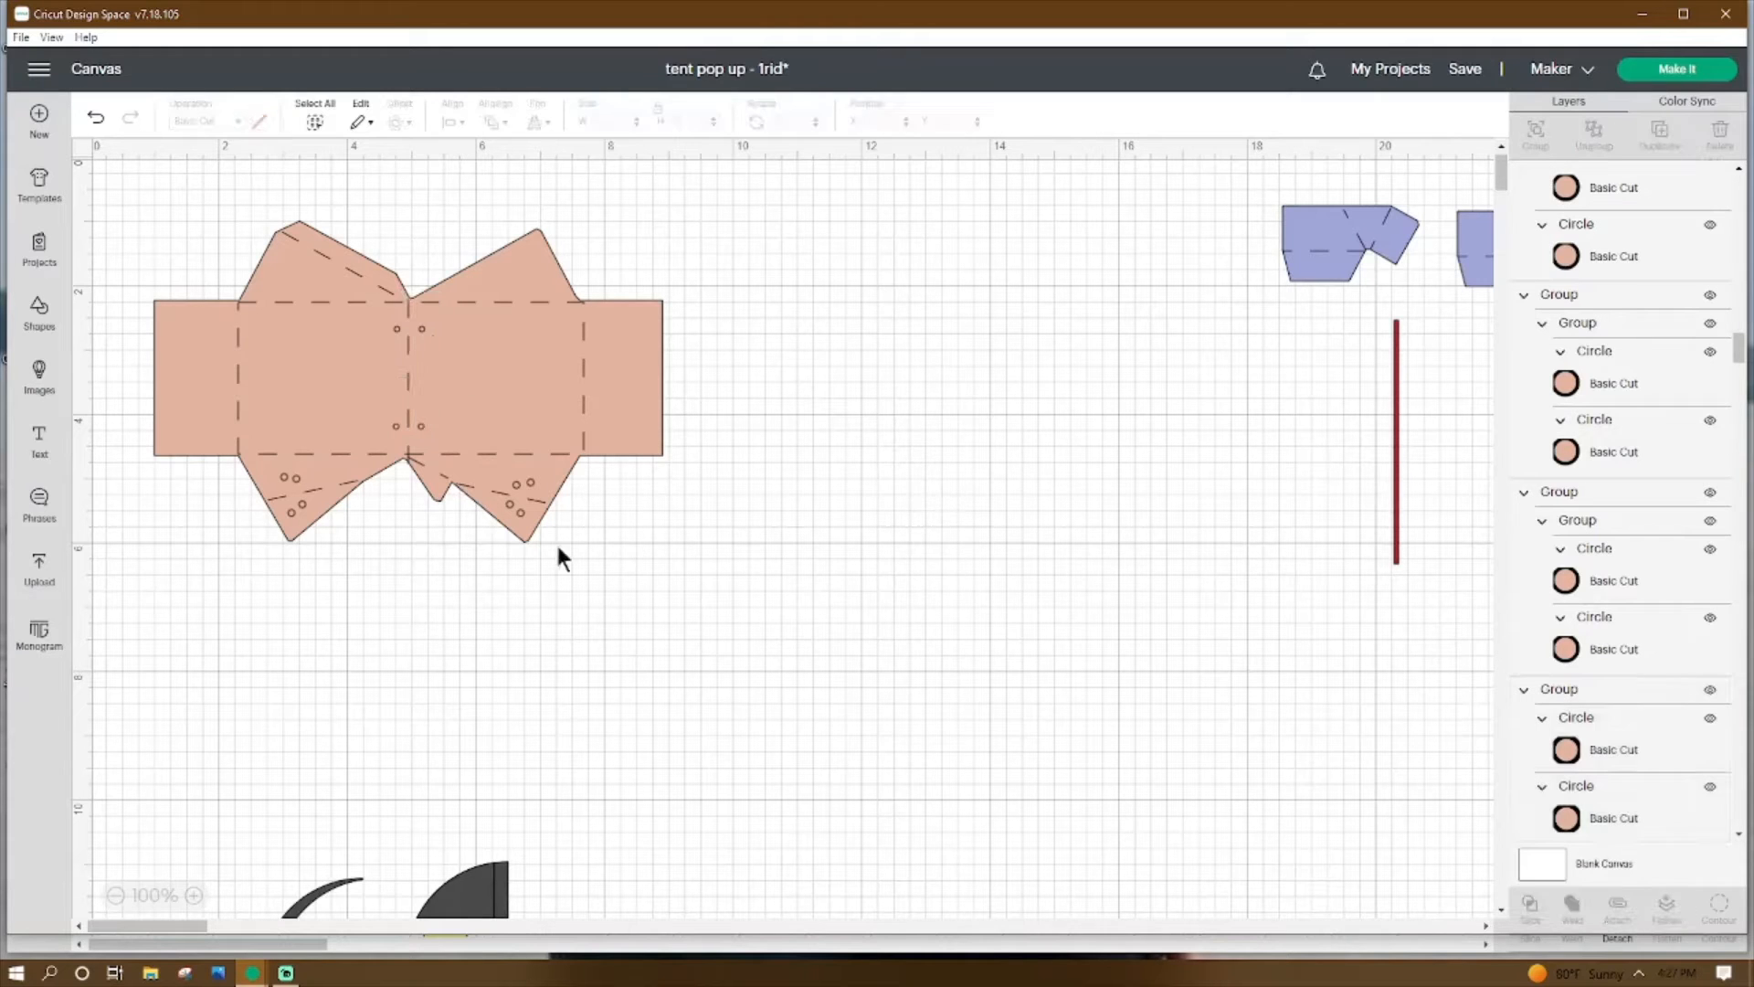
Ungroup the upper hole pair on the lower-left flap, check each circle's size and position, and group the two circles again.
{"action": "left_click", "coordinate": [285, 475]}
{"action": "left_click", "coordinate": [1593, 137]}
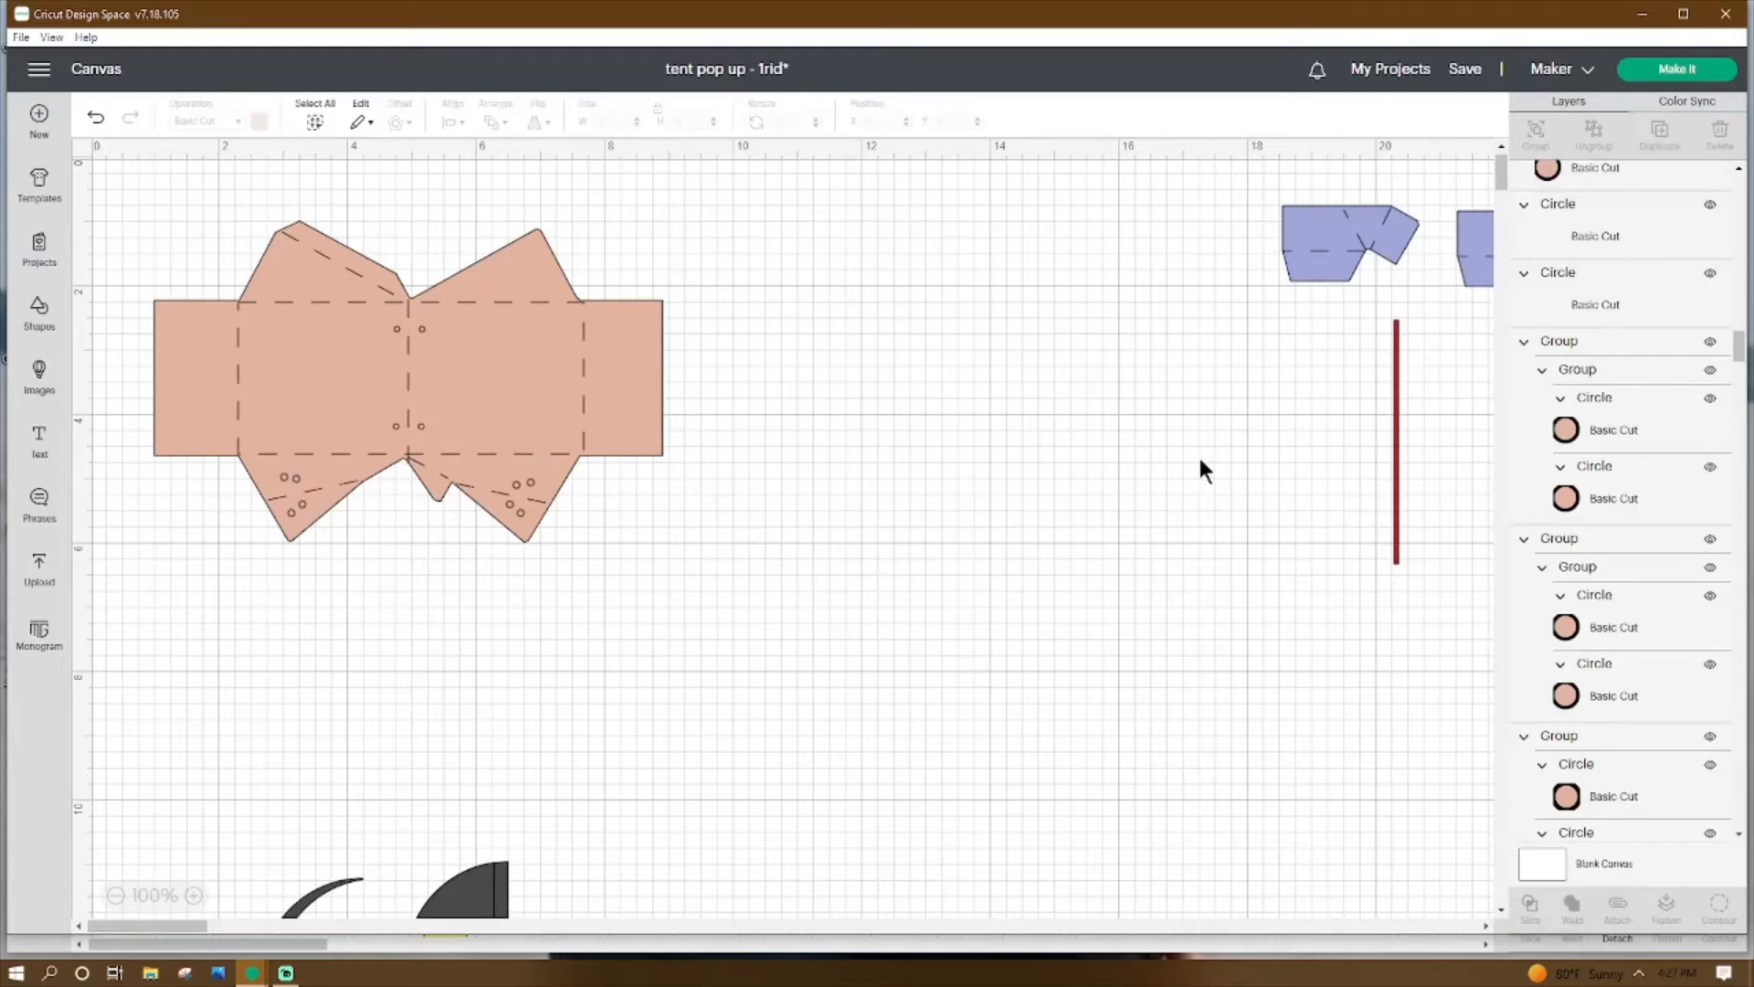
{"action": "left_click", "coordinate": [283, 475]}
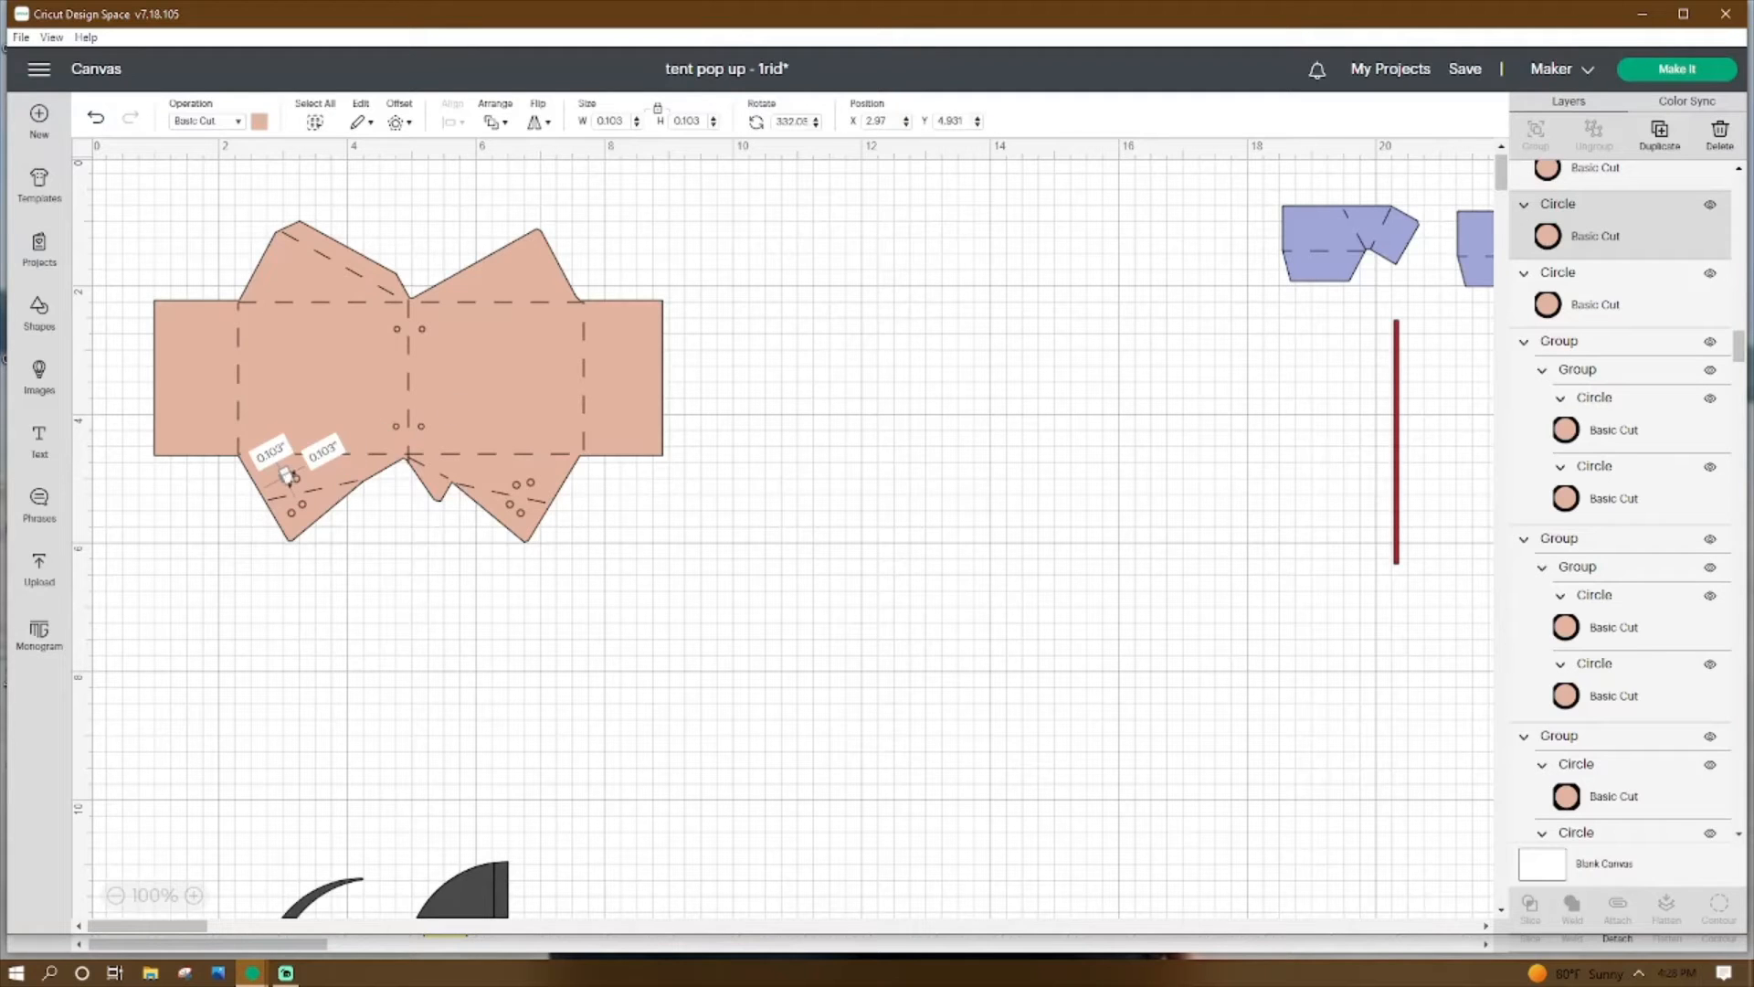
{"action": "left_click", "coordinate": [426, 558]}
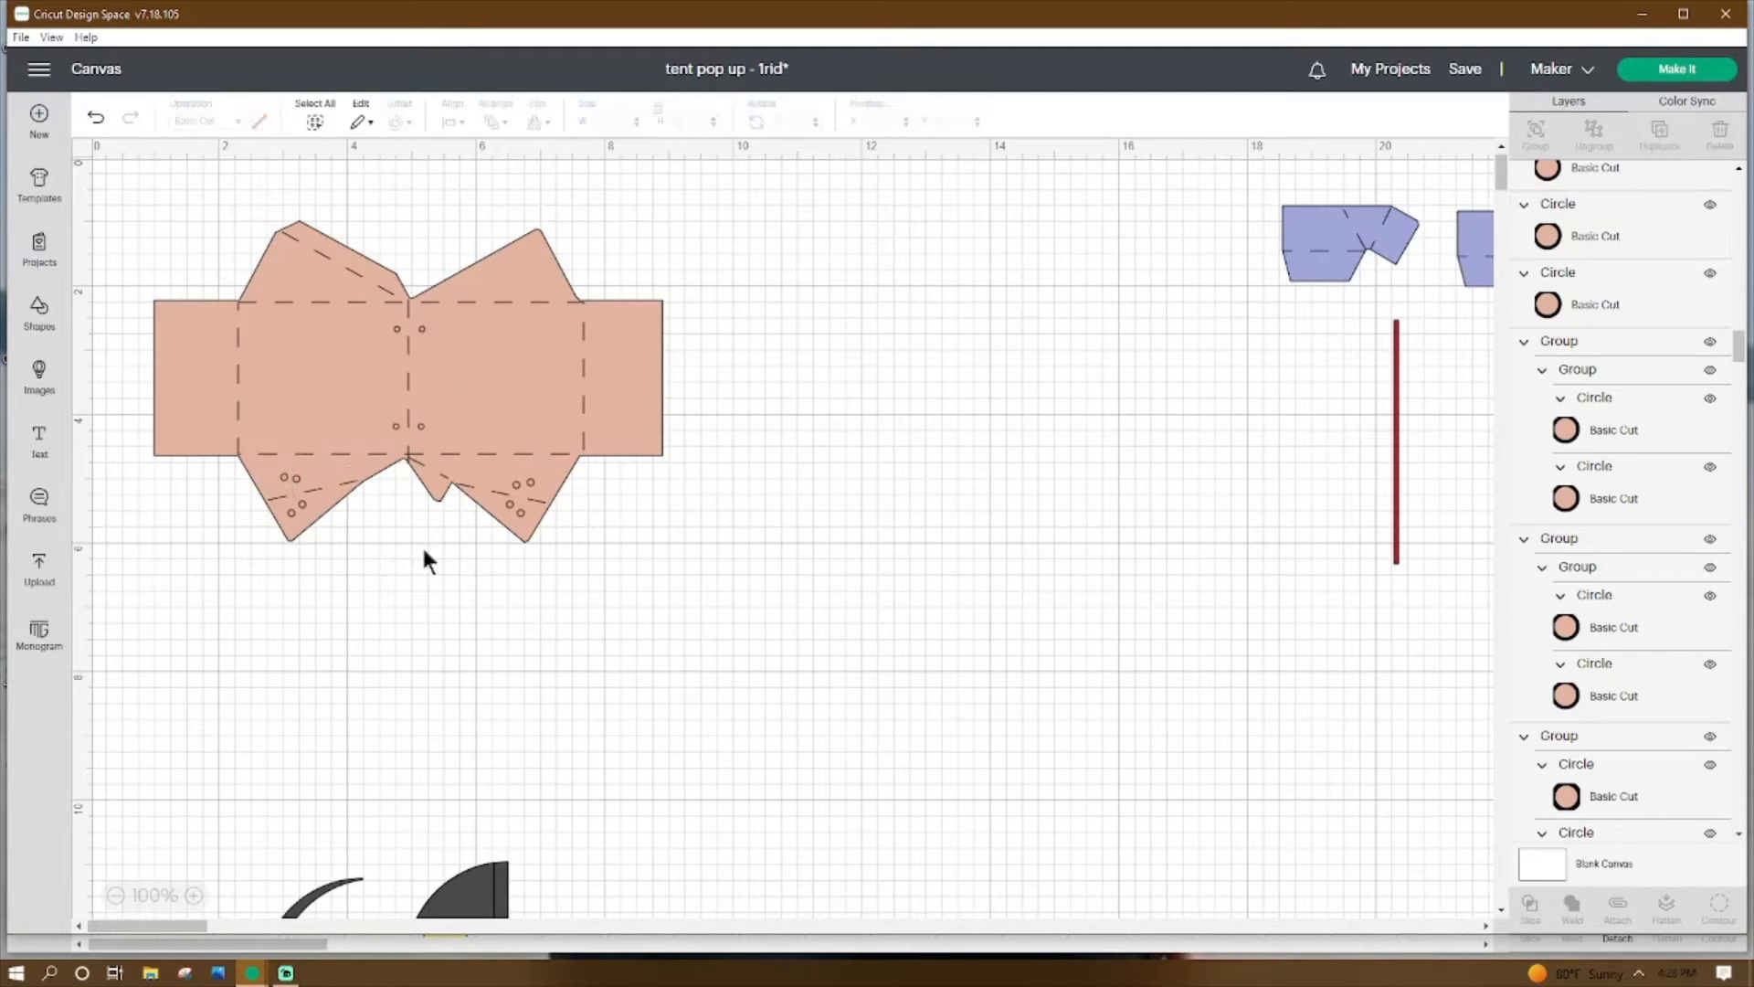
{"action": "left_click", "coordinate": [294, 478]}
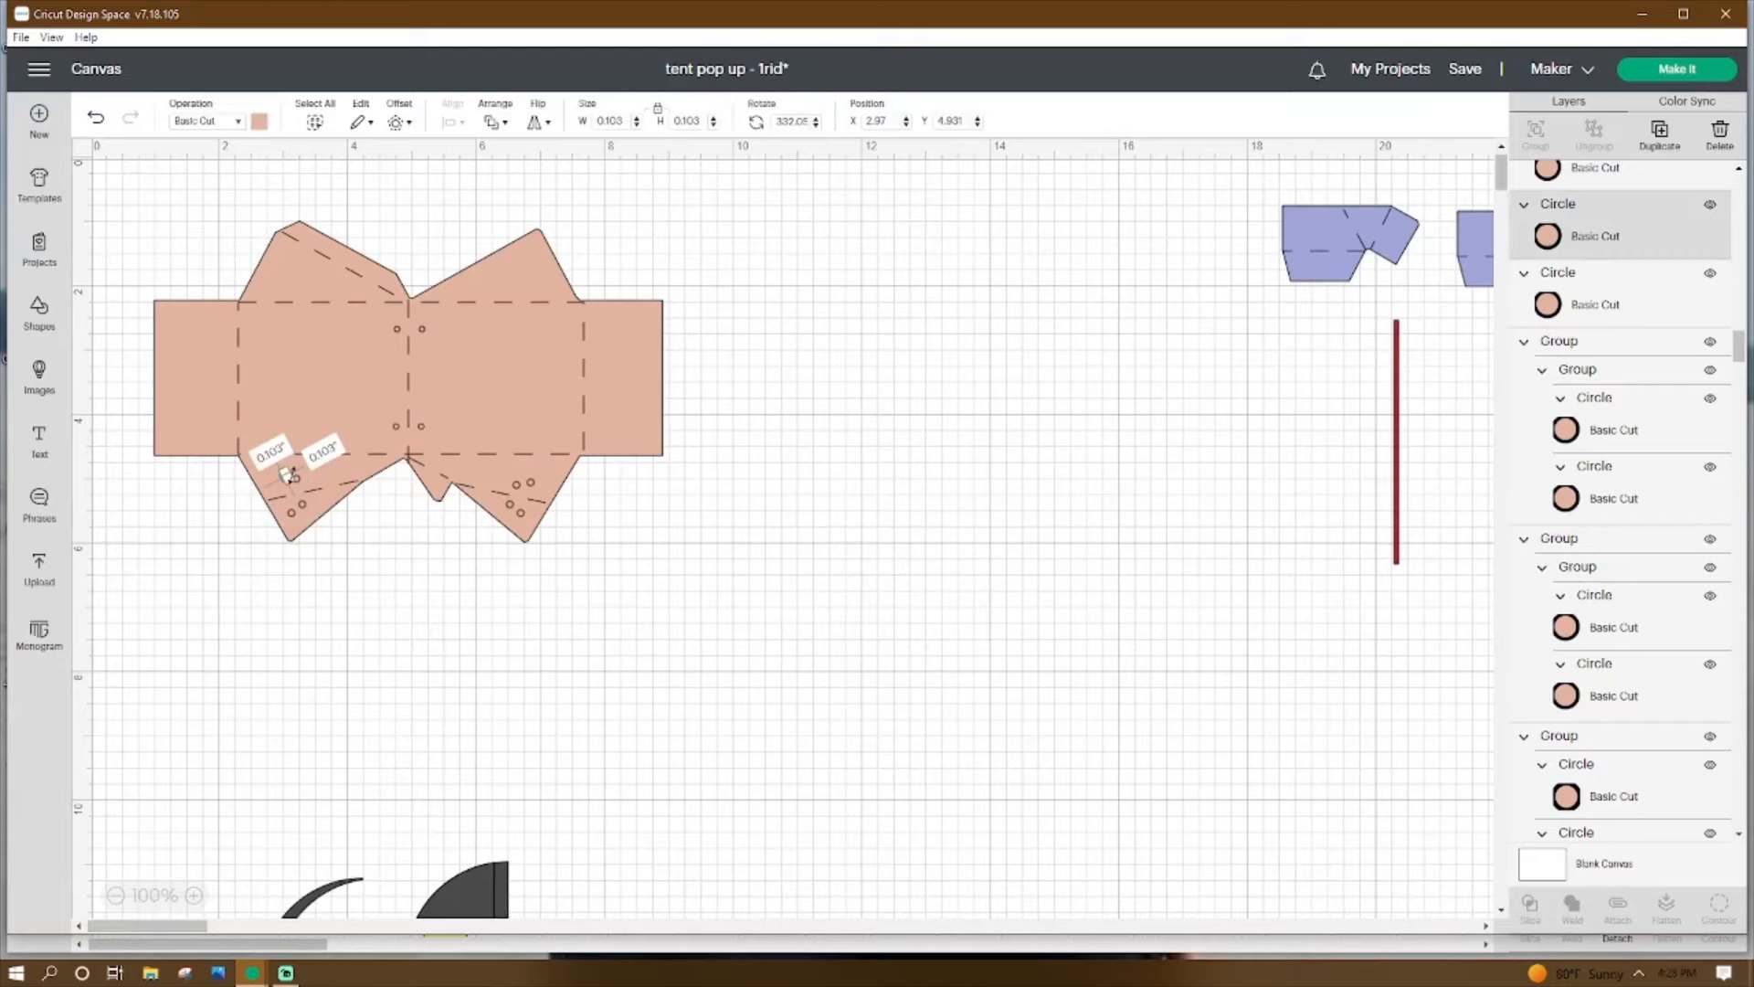
{"action": "left_click", "coordinate": [1033, 546]}
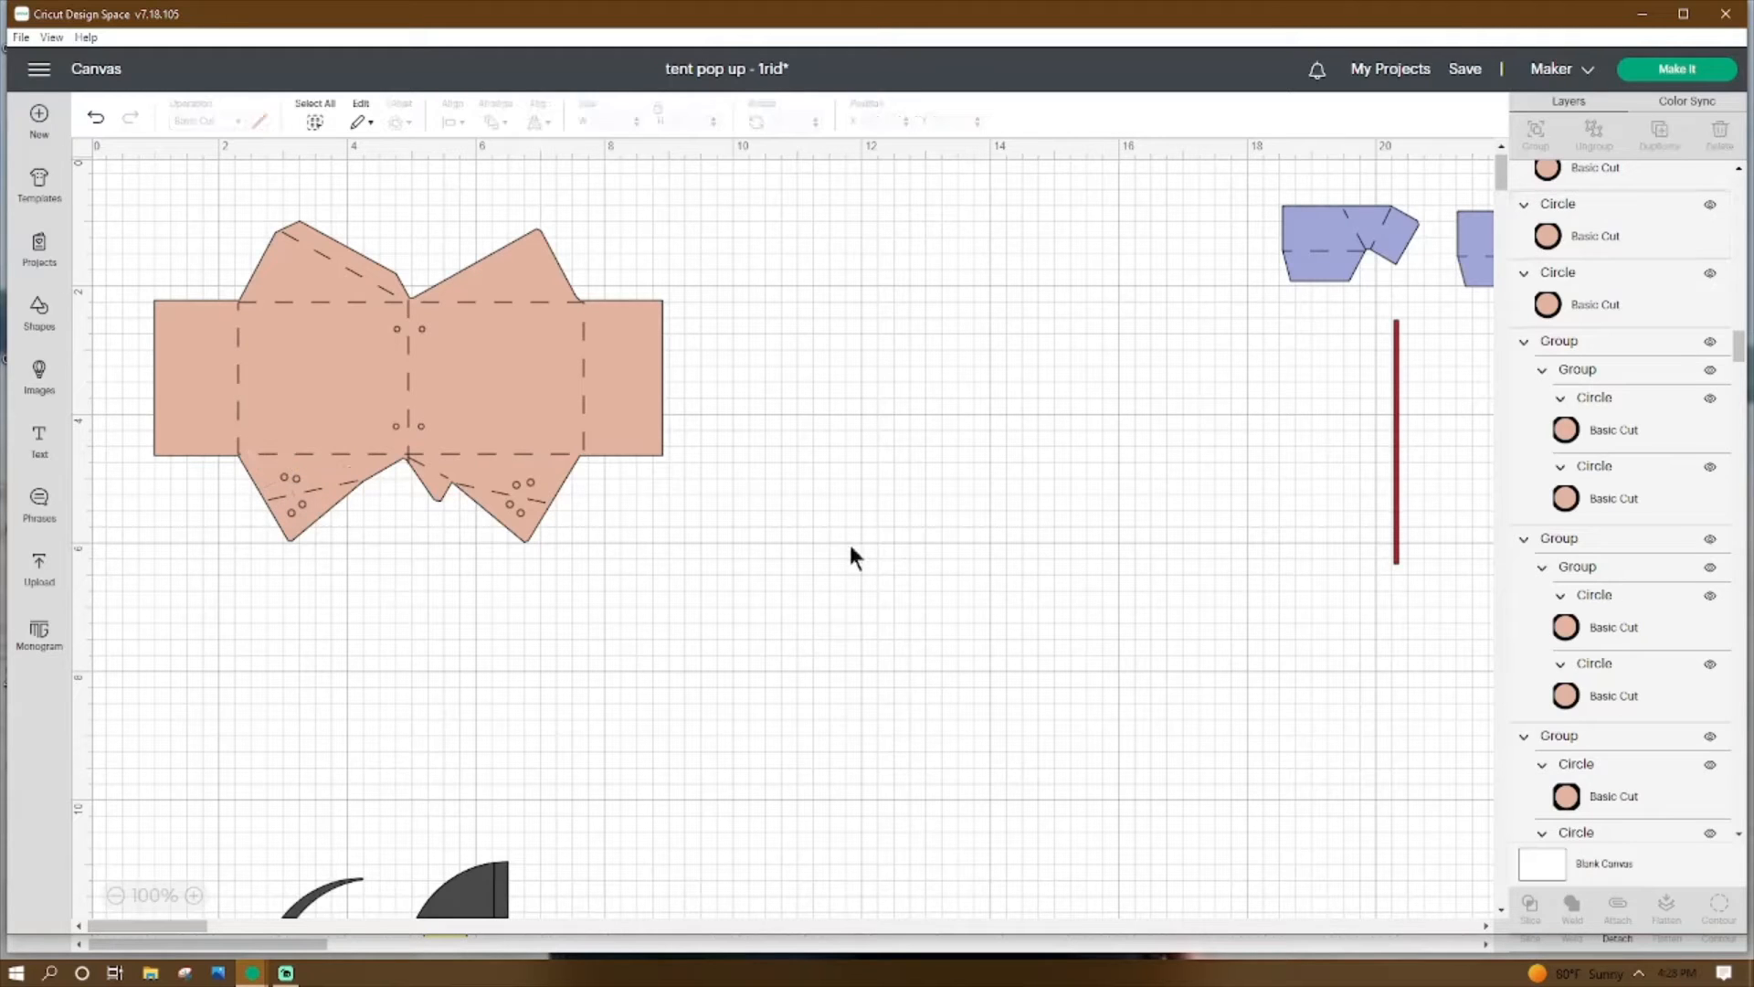
{"action": "left_click", "coordinate": [297, 477]}
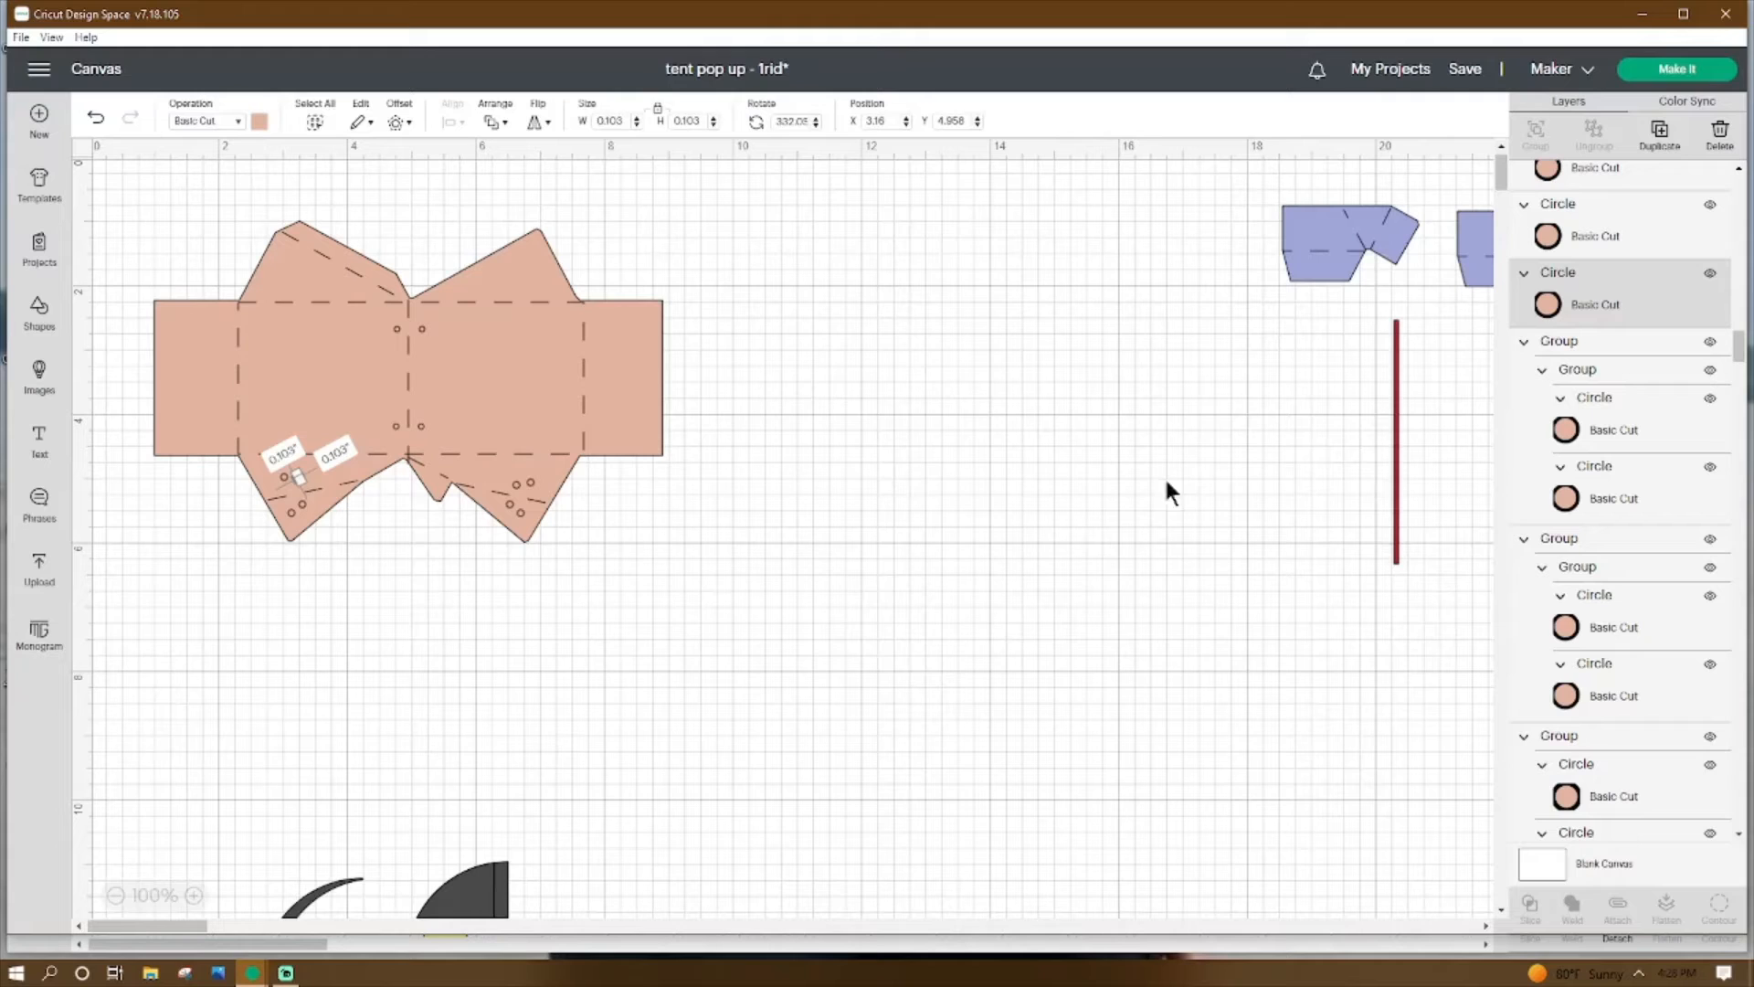
{"action": "left_click", "coordinate": [1560, 239], "text": "shift"}
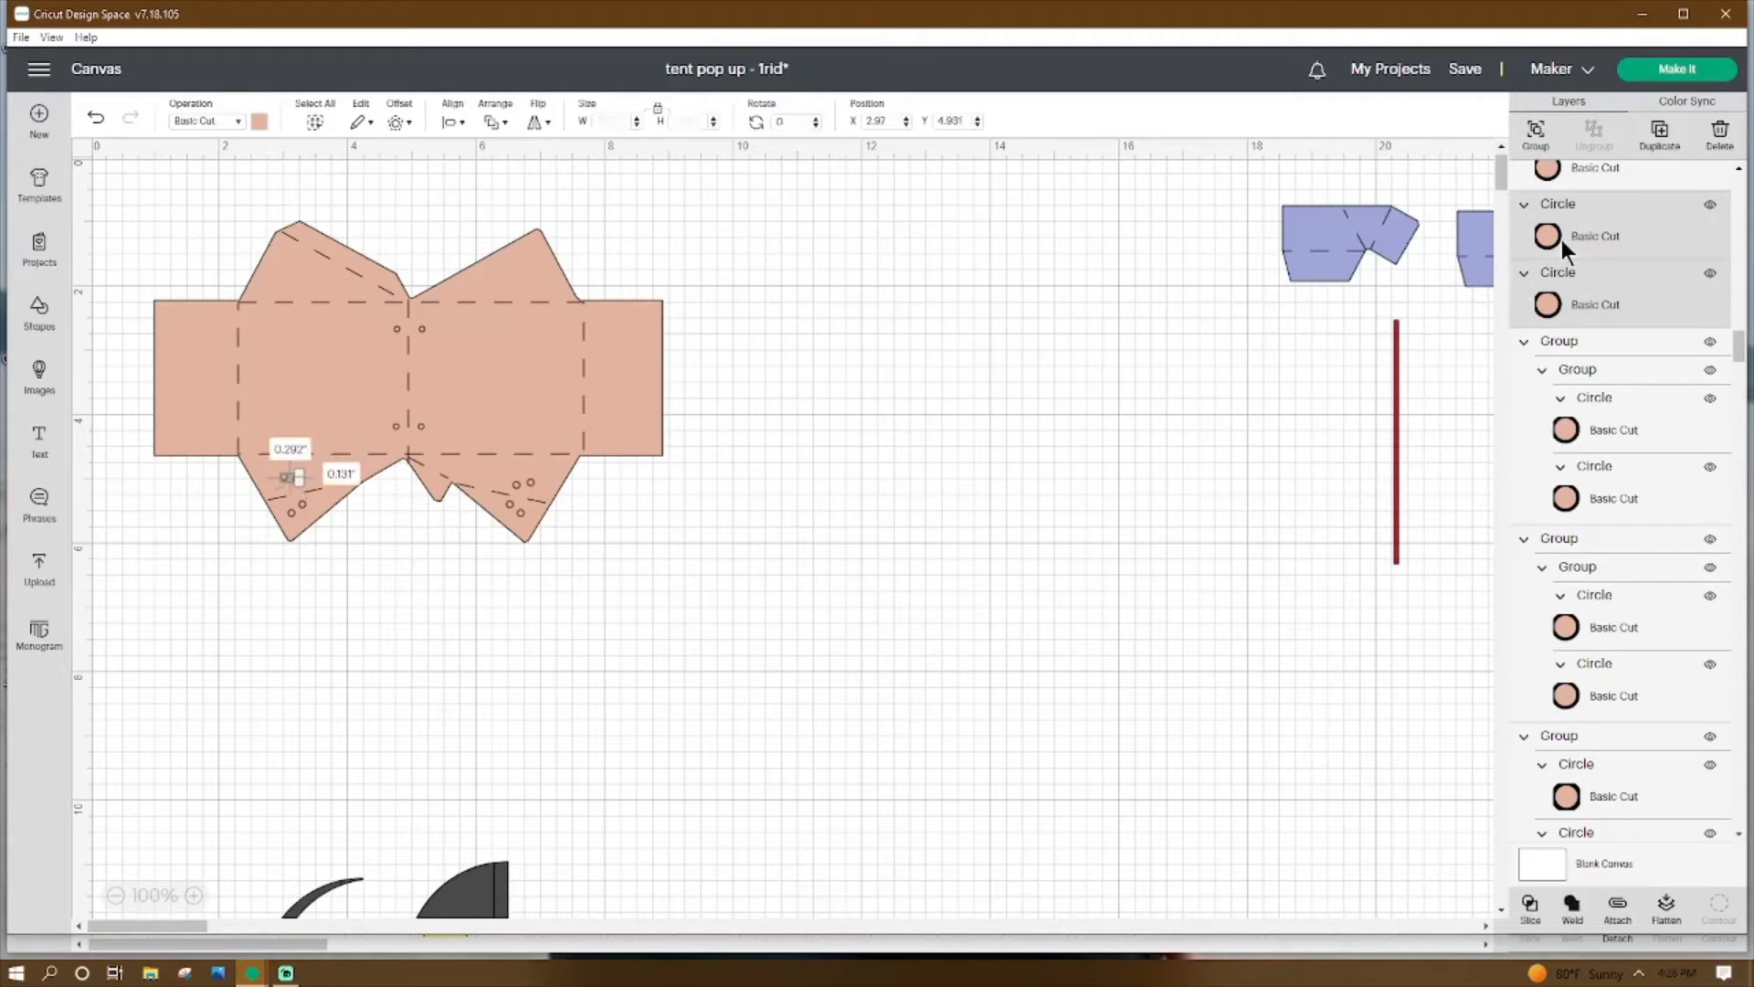
{"action": "left_click", "coordinate": [1537, 136]}
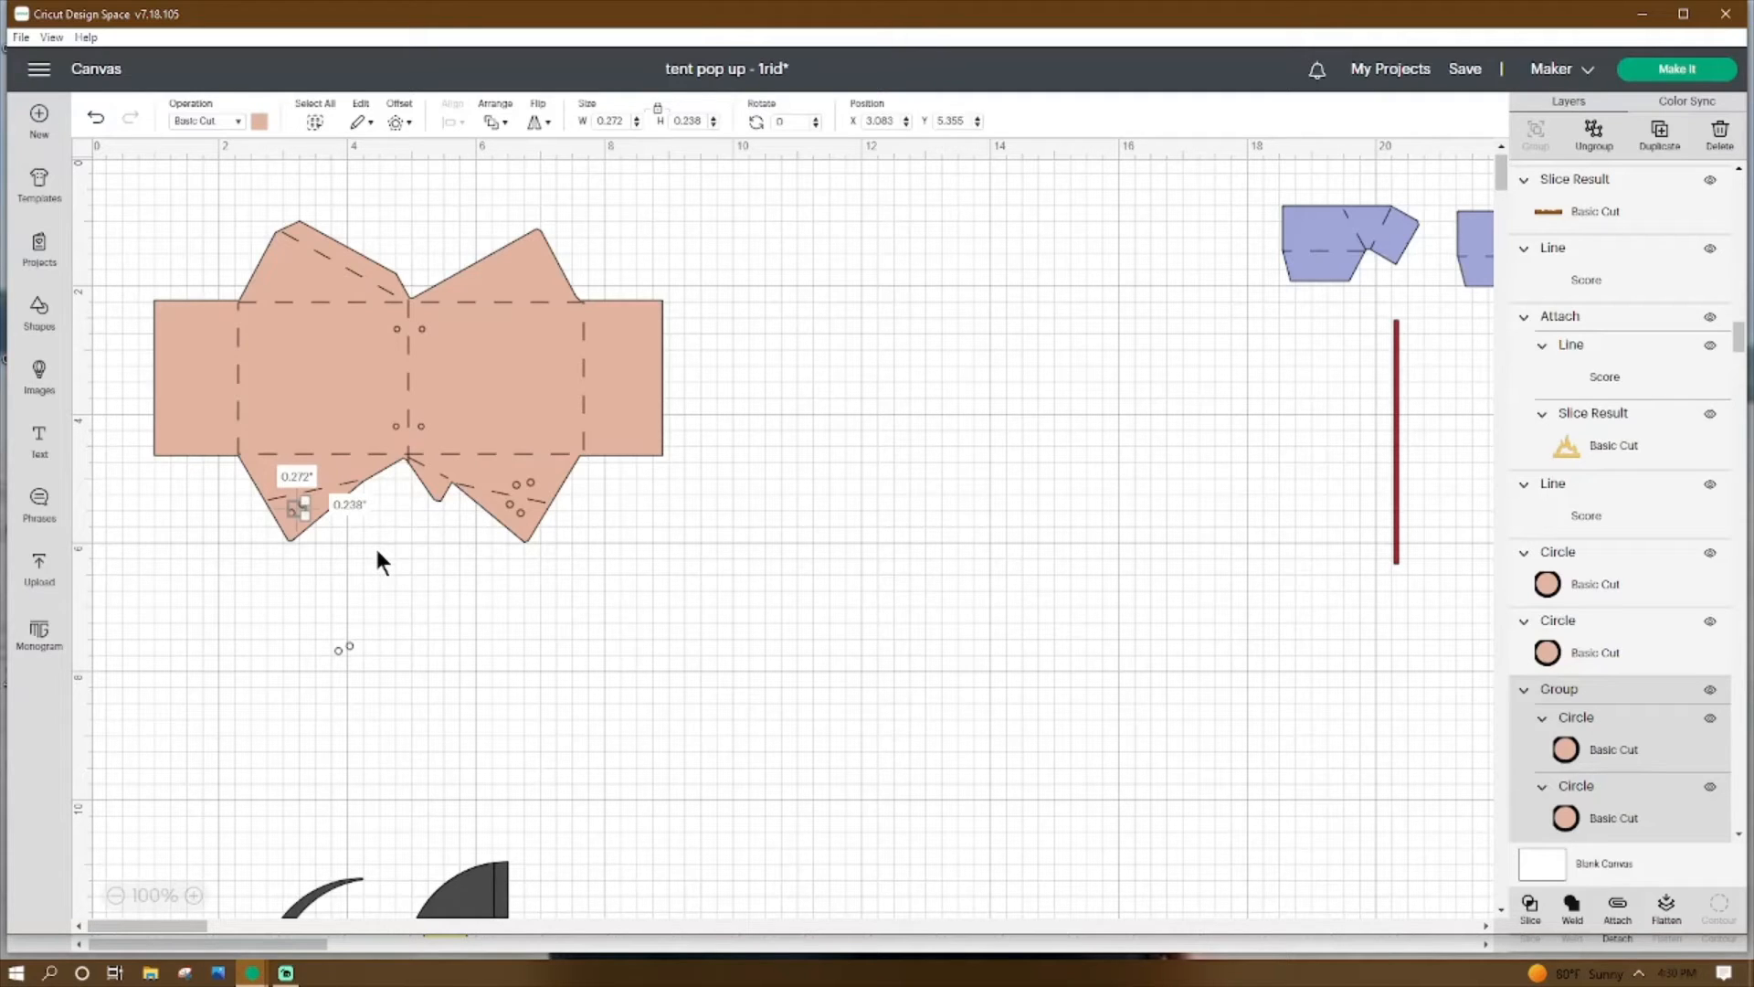
Inspect the lower hole pair on the lower-right flap and group that flap's two upper circles.
{"action": "left_click", "coordinate": [521, 519]}
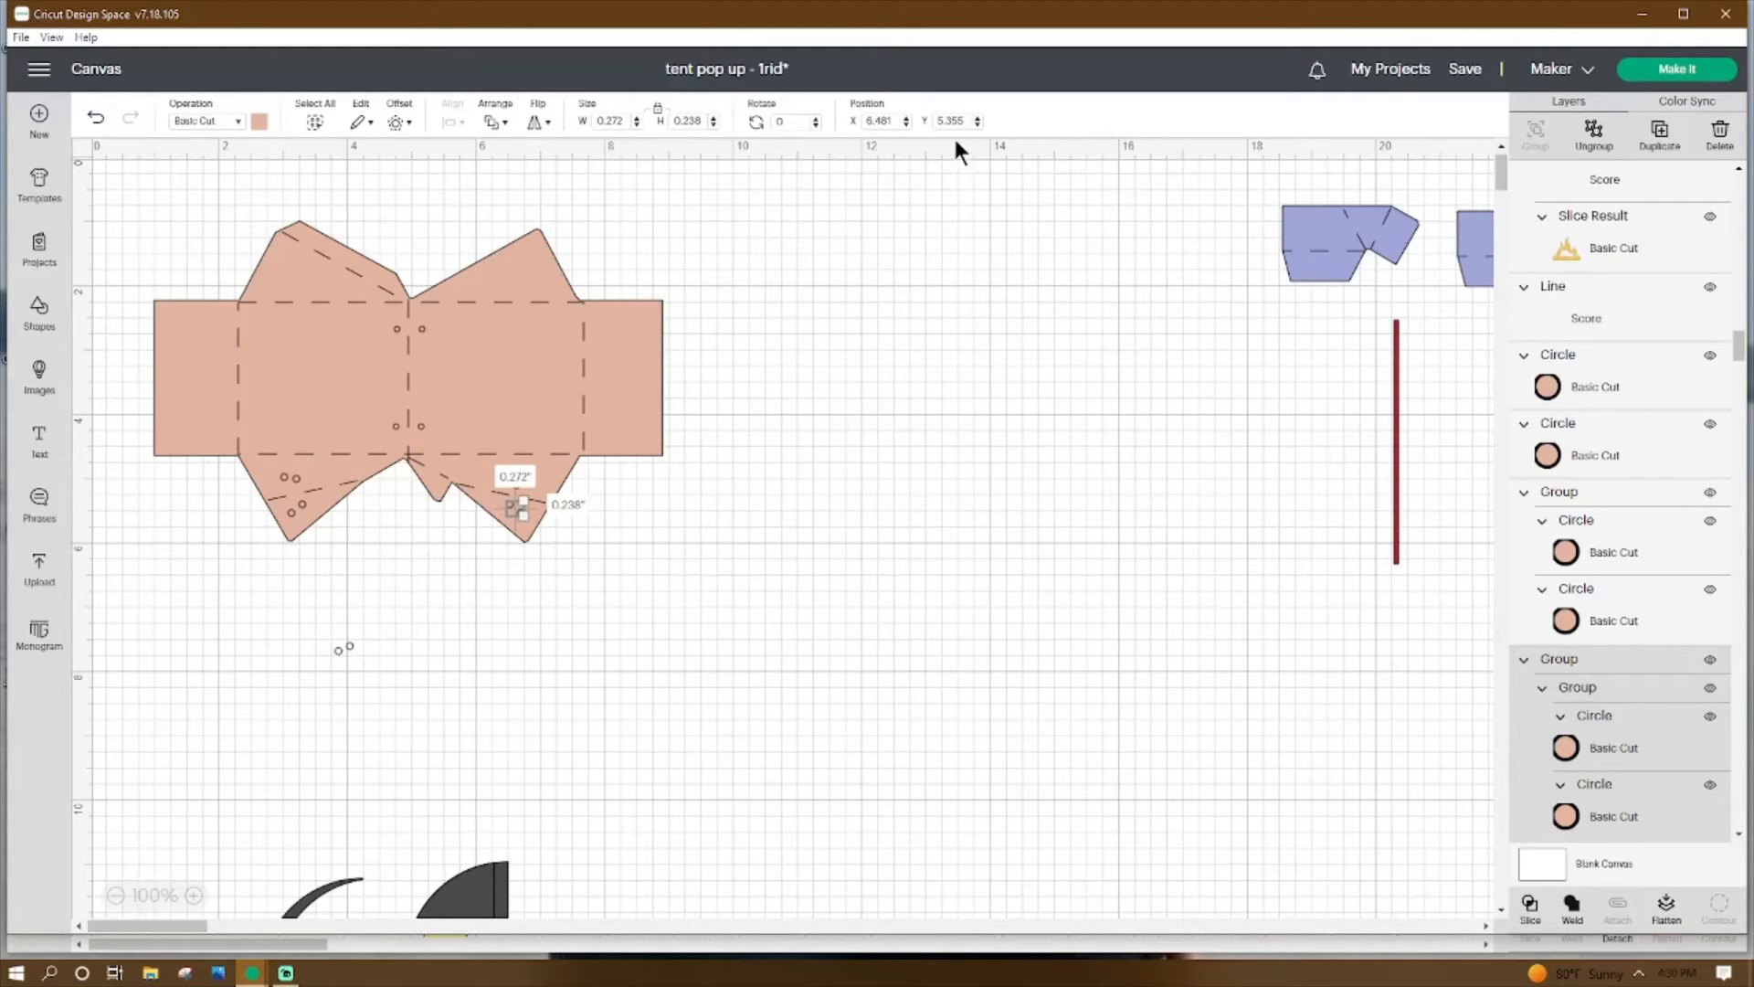
{"action": "left_click", "coordinate": [668, 573]}
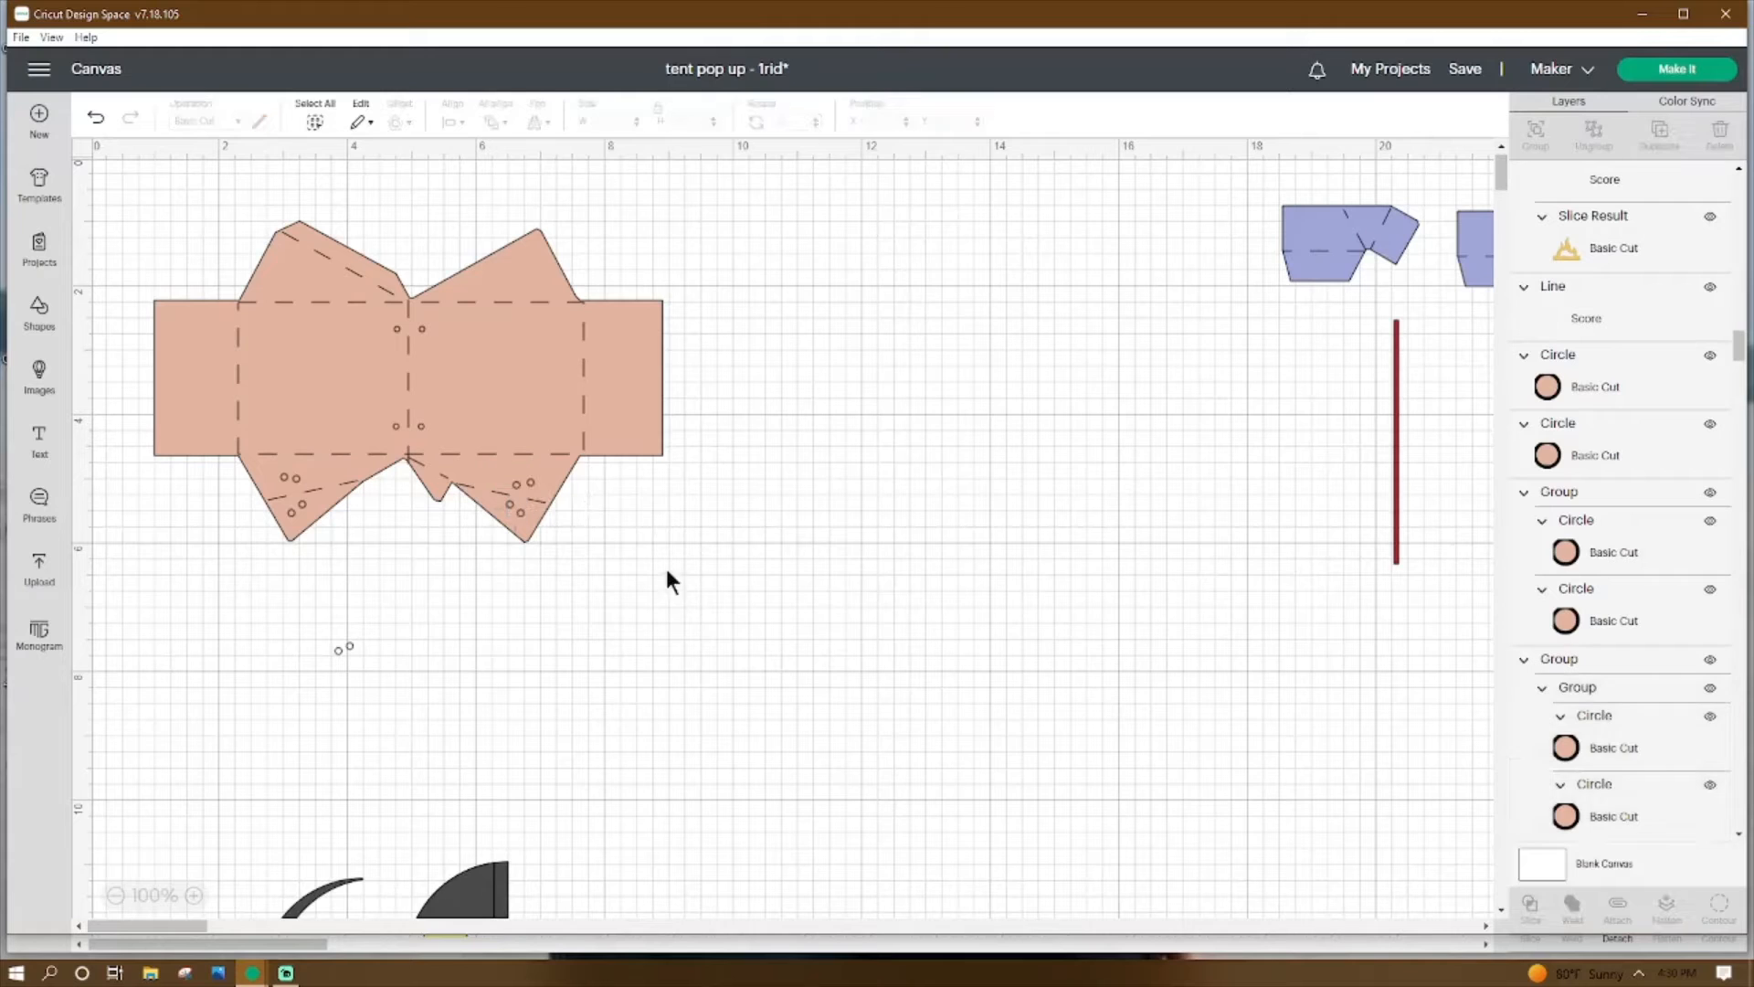
{"action": "left_click", "coordinate": [530, 483]}
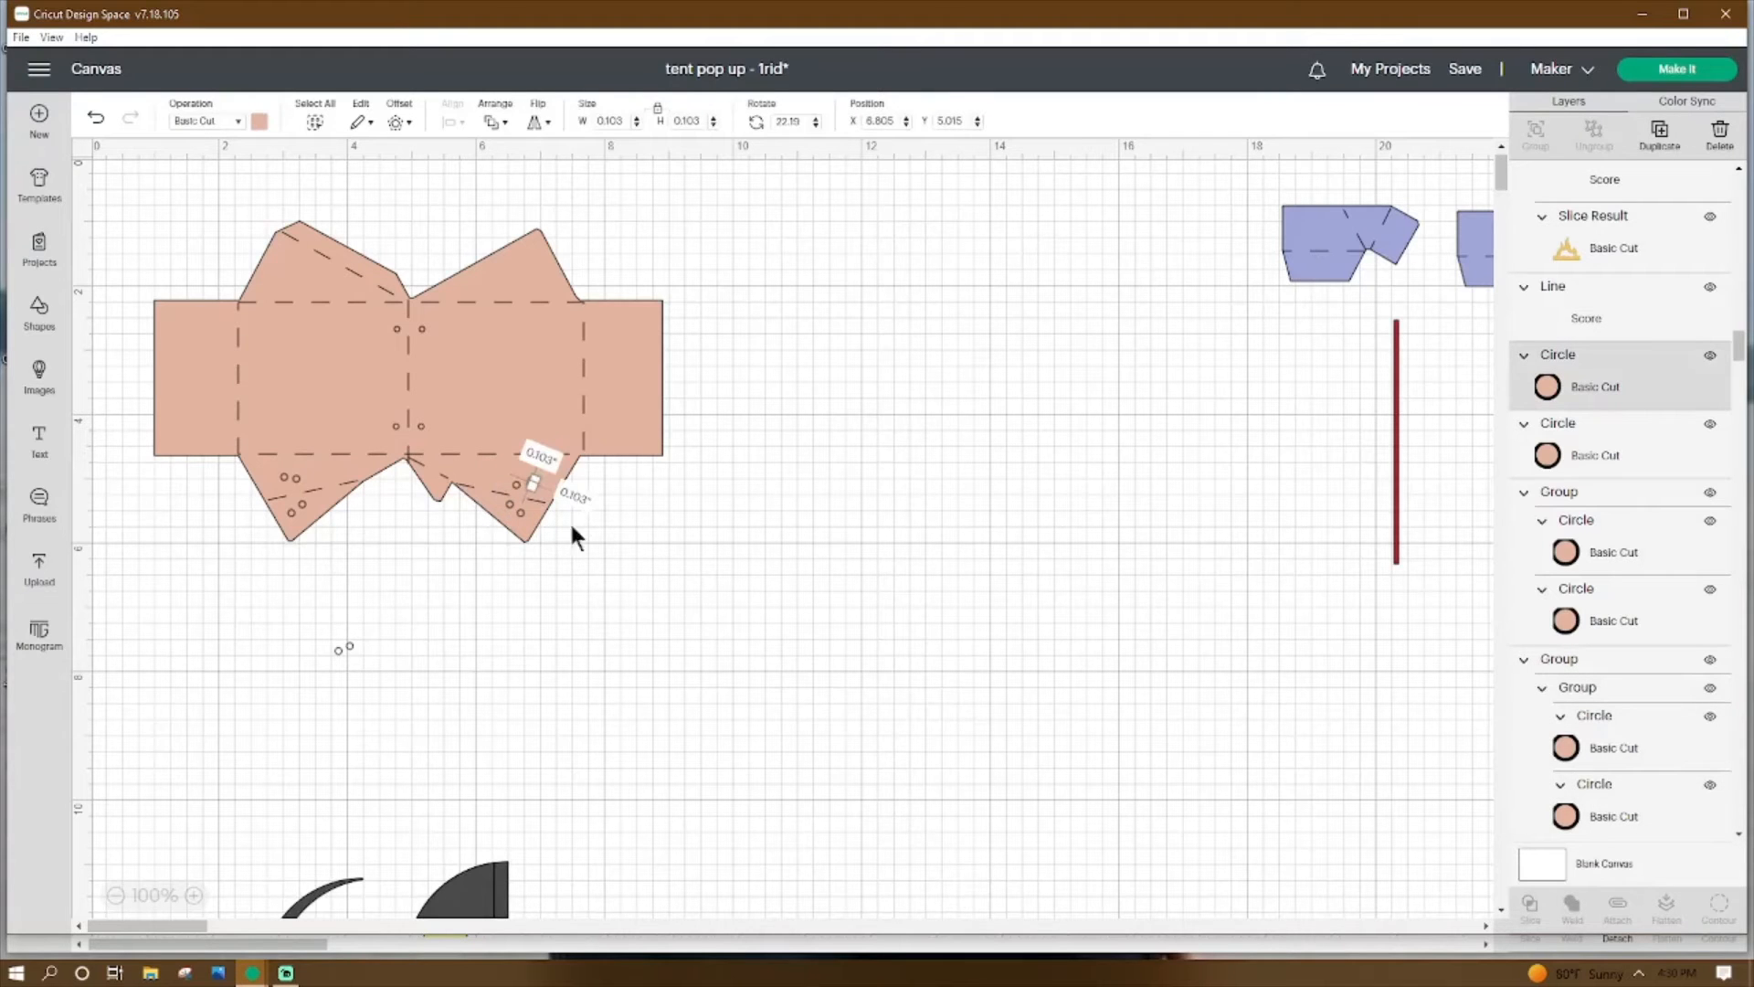
{"action": "left_click", "coordinate": [512, 484], "text": "shift"}
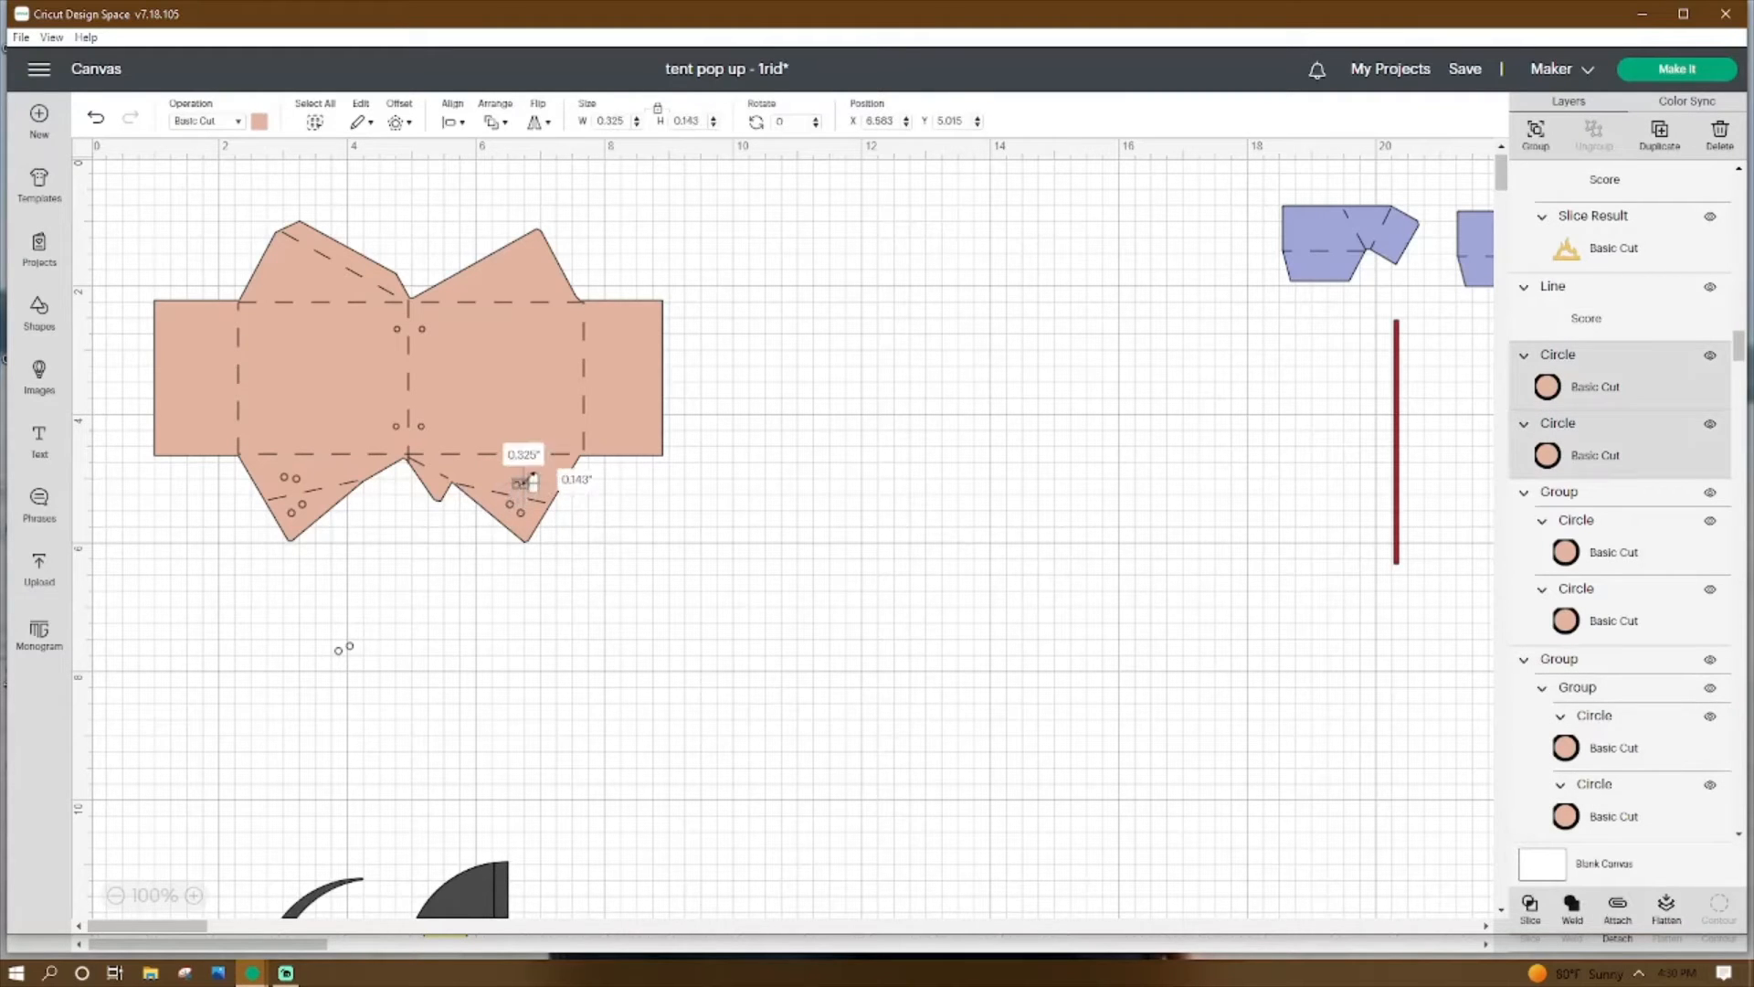
{"action": "left_click", "coordinate": [1539, 130]}
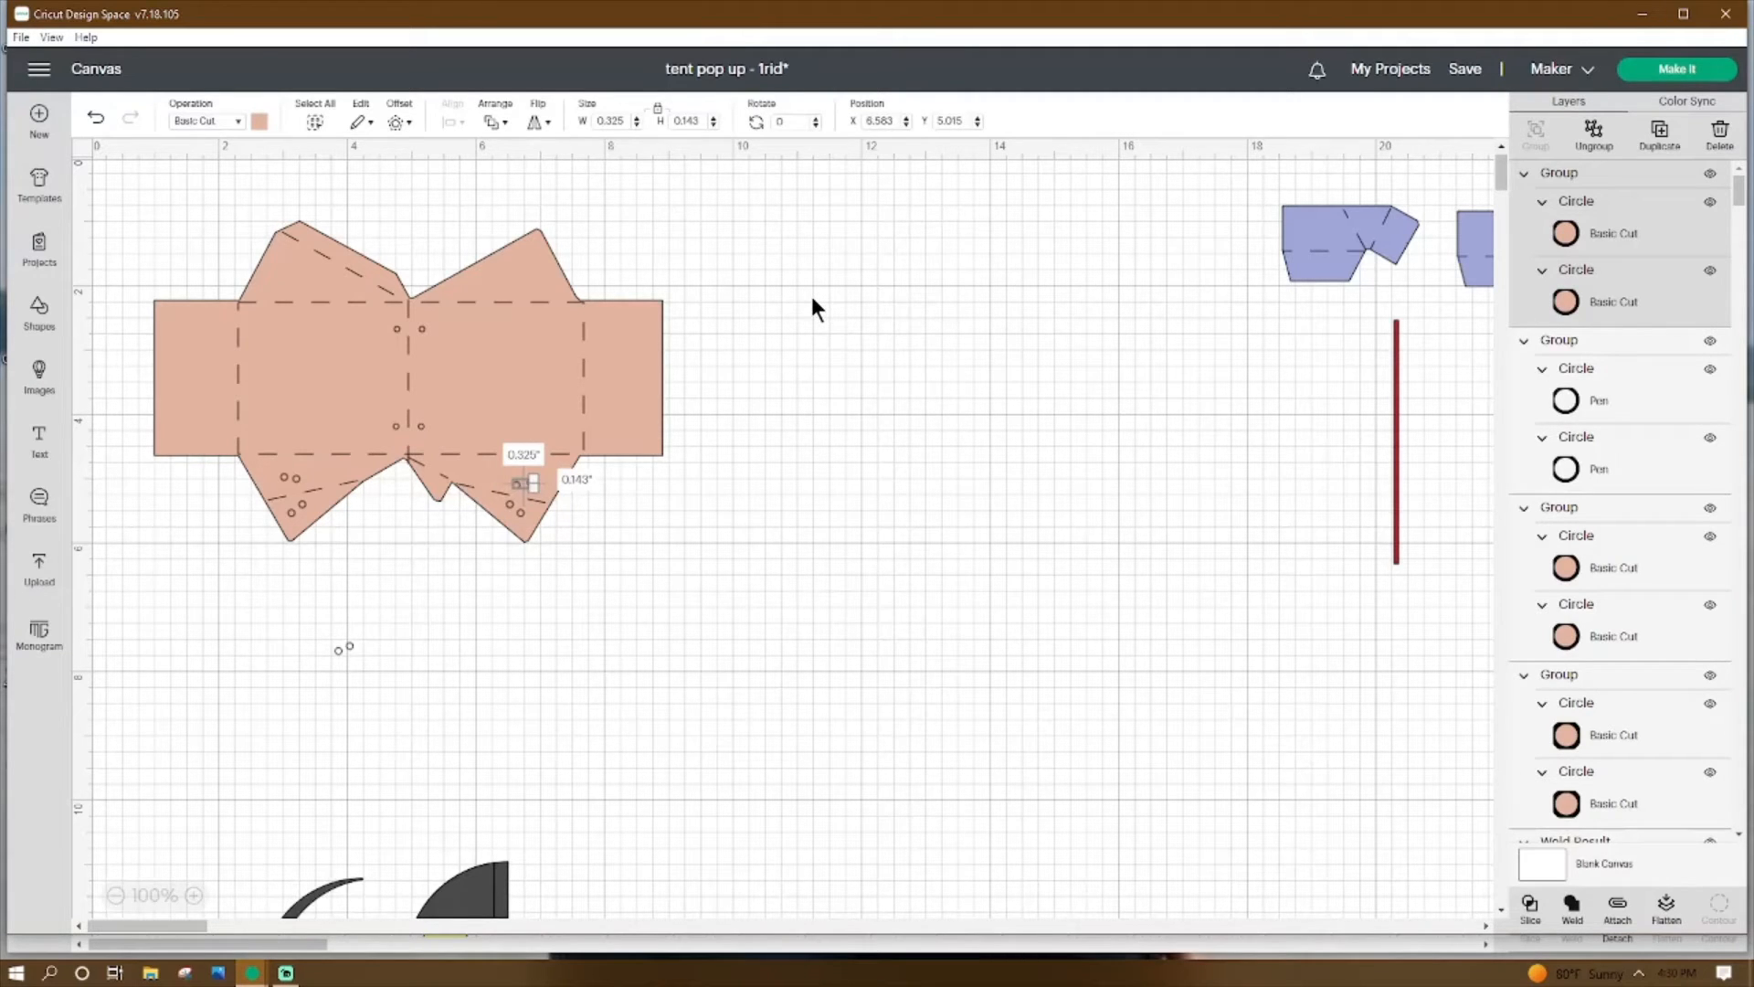
Attach all holes, score lines and the outline of the peach tent template, and move the attached piece further into the canvas.
{"action": "left_click", "coordinate": [766, 449]}
{"action": "left_click_drag", "start_coordinate": [775, 192], "coordinate": [131, 552]}
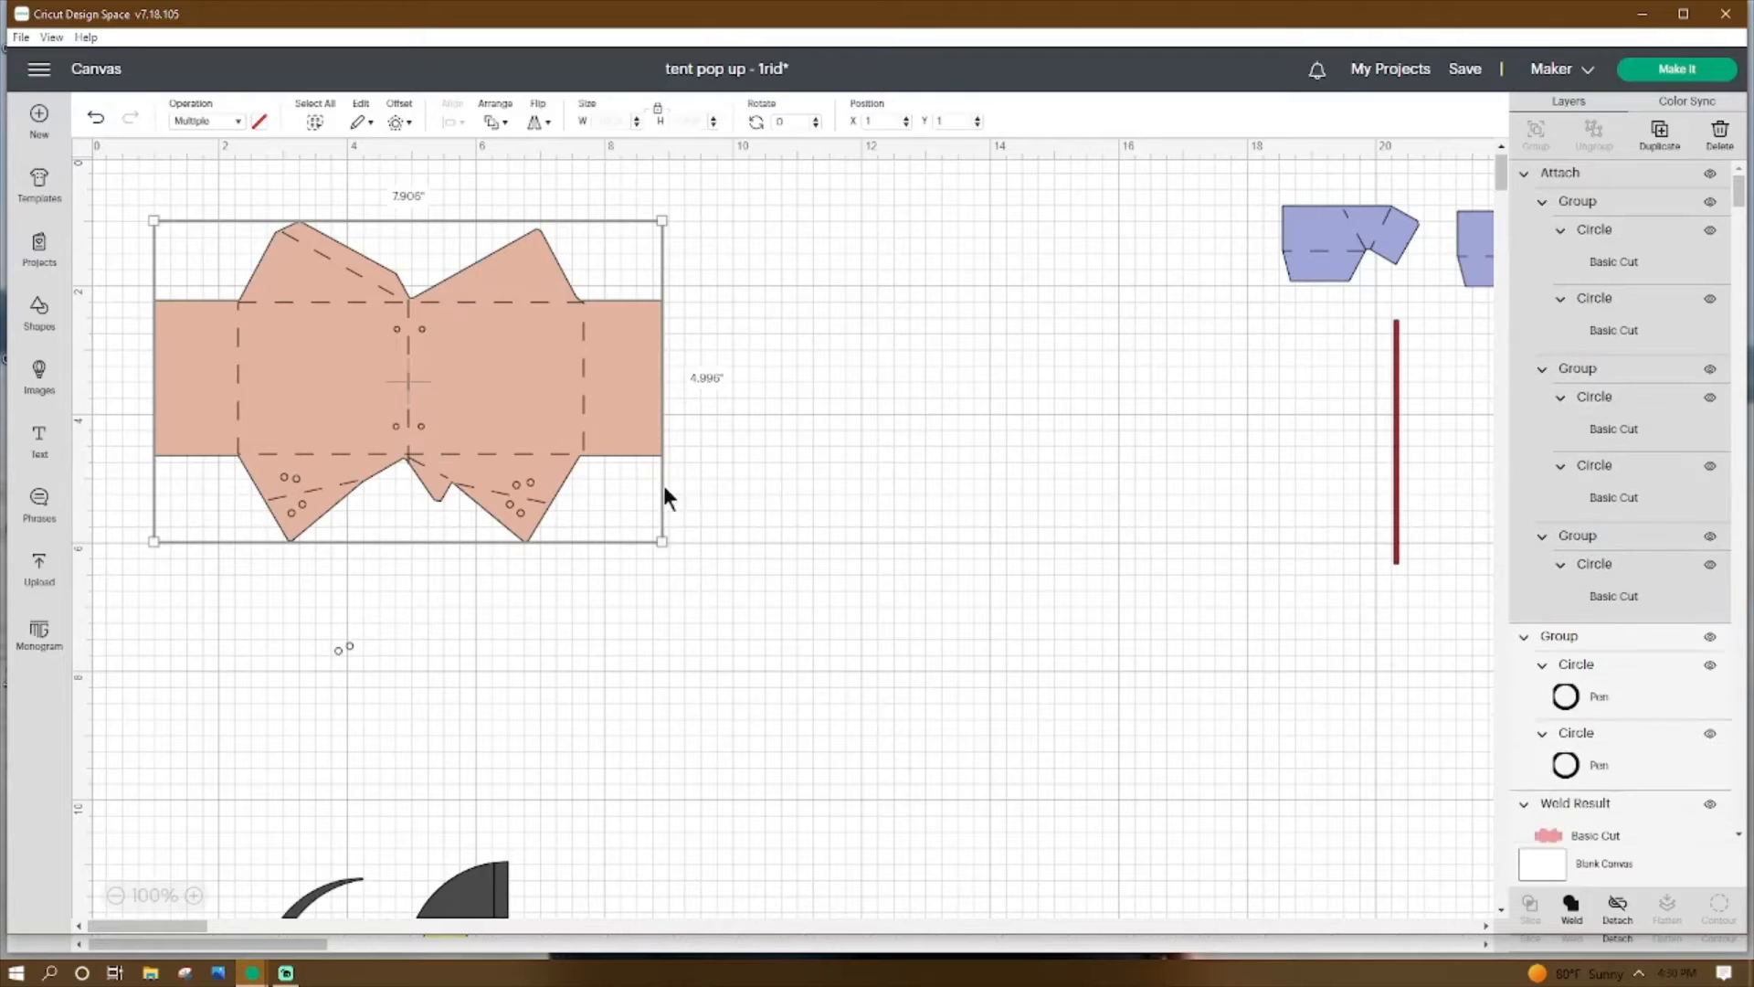
{"action": "left_click_drag", "start_coordinate": [529, 376], "coordinate": [743, 400]}
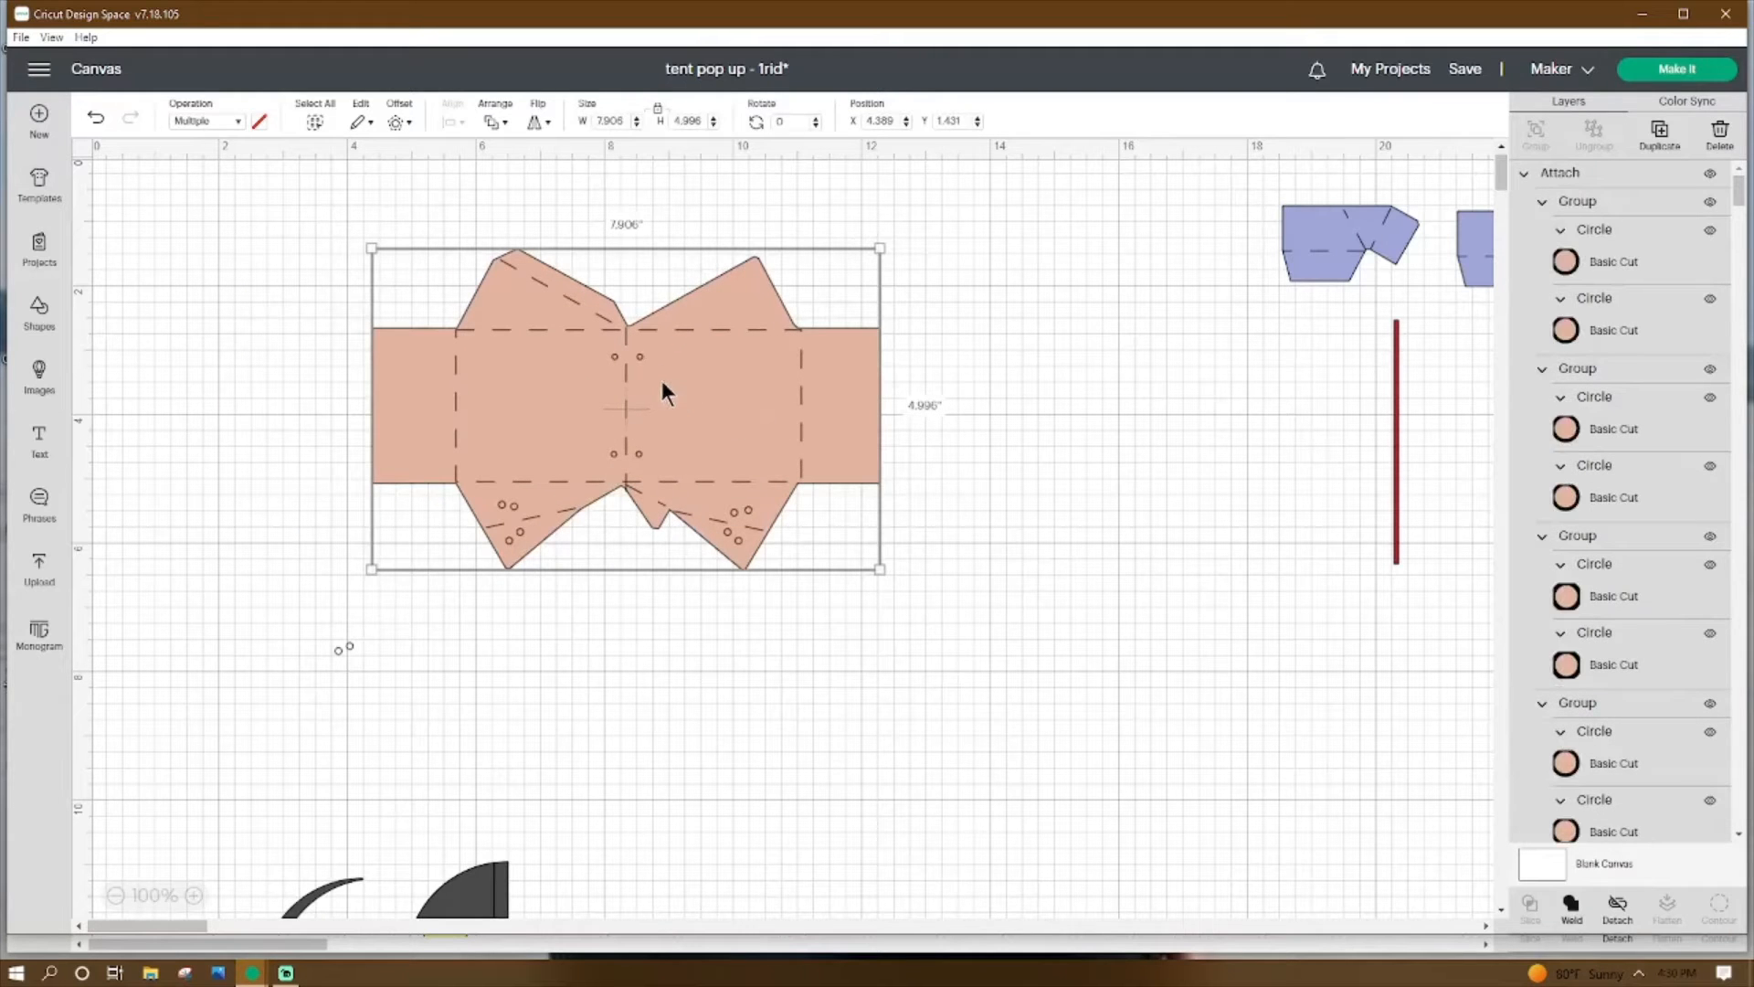
{"action": "left_click_drag", "start_coordinate": [661, 380], "coordinate": [685, 349]}
{"action": "left_click", "coordinate": [301, 671]}
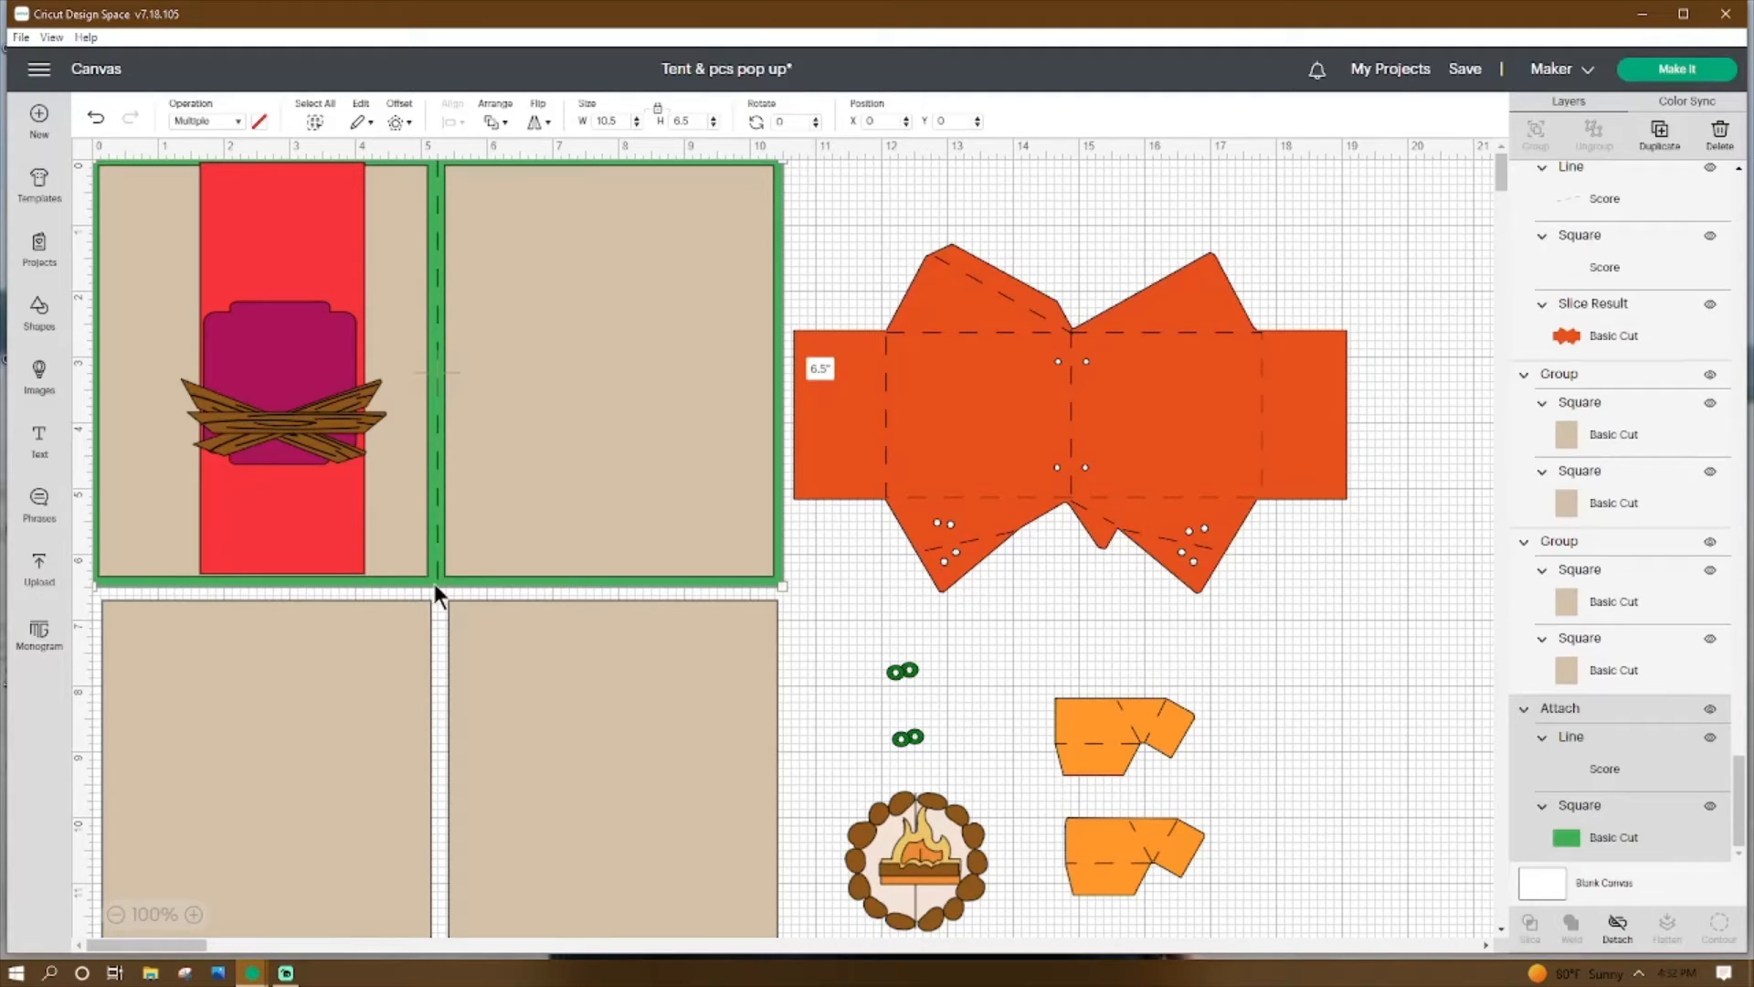
Ungroup the two tan panels below the green card base and check the size of the right-hand panel.
{"action": "left_click", "coordinate": [479, 642]}
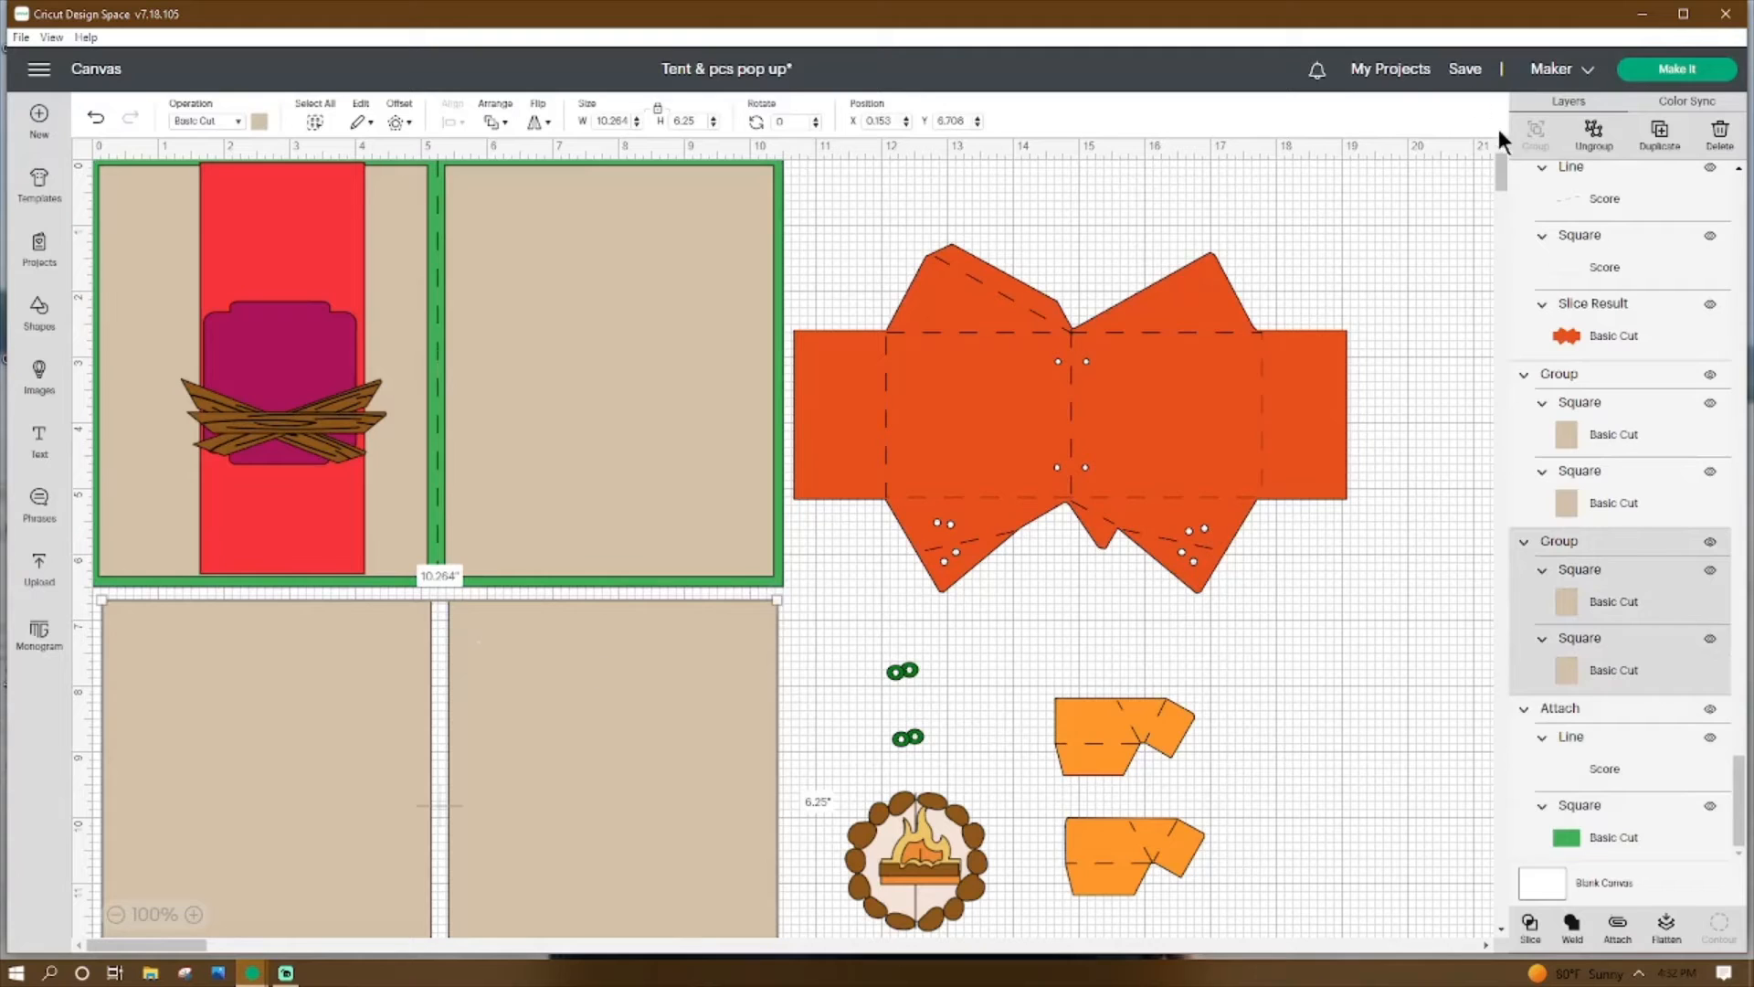
{"action": "left_click", "coordinate": [1593, 135]}
{"action": "left_click", "coordinate": [518, 787]}
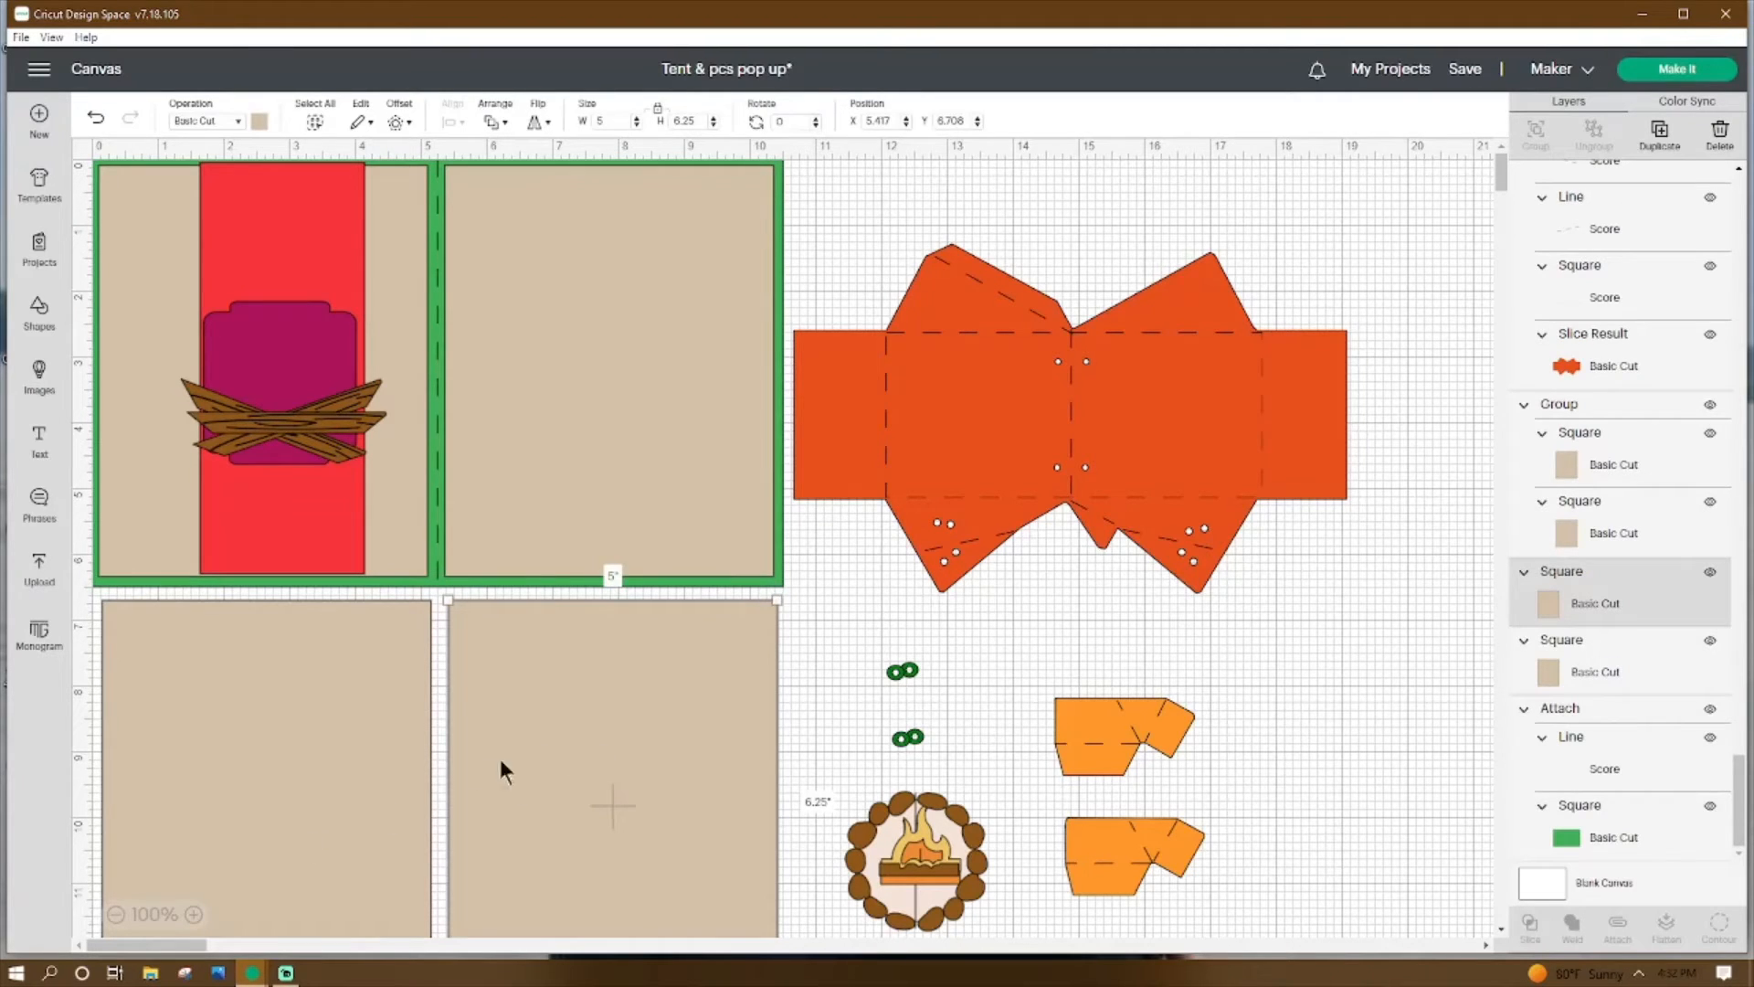
{"action": "scroll", "coordinate": [550, 797], "scroll_direction": "down", "scroll_amount": 2}
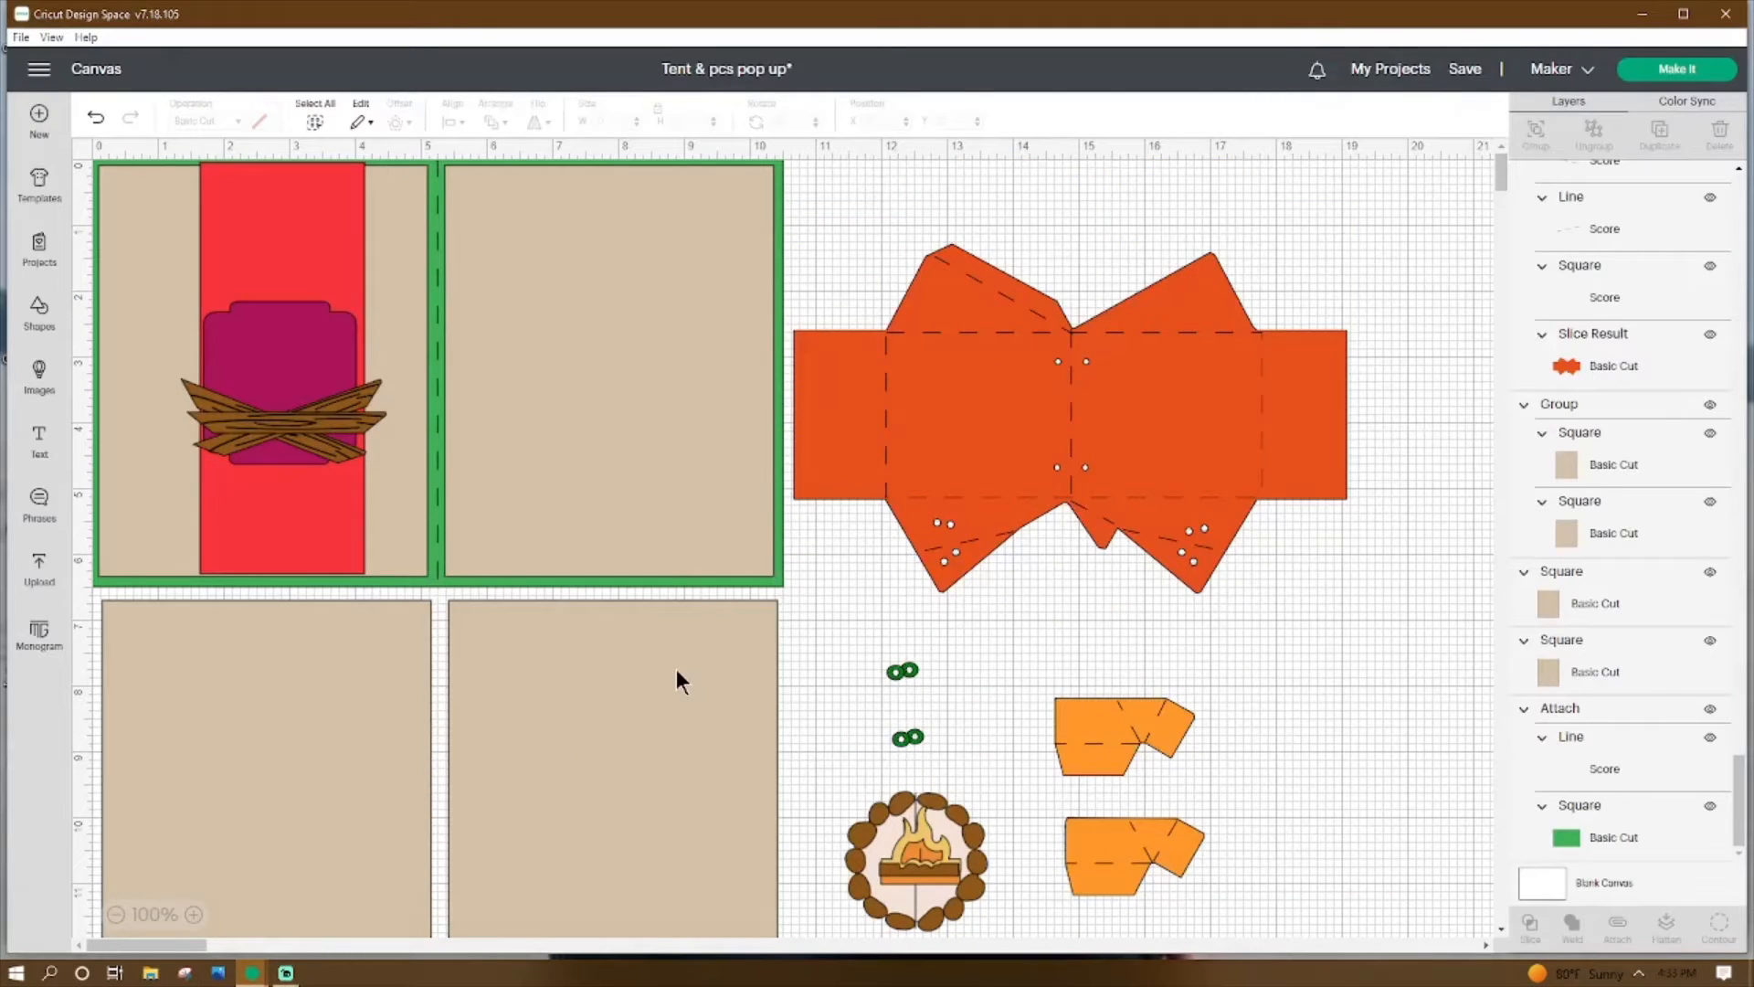